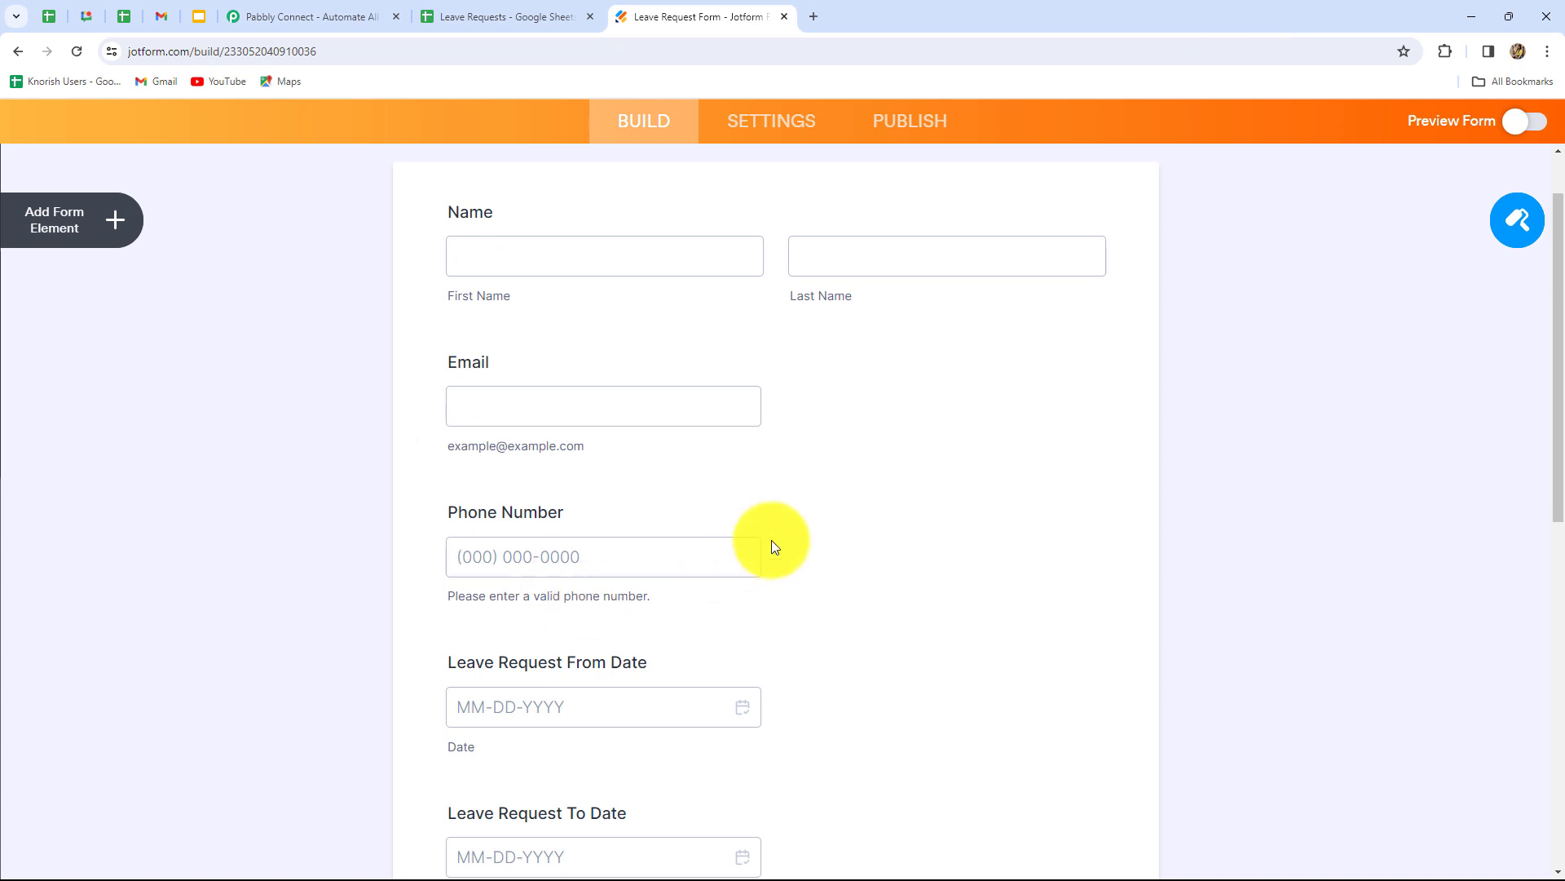
- Look over the open Pabbly Connect, Jotform, spreadsheet and Gmail browser tabs
{"action": "left_click", "coordinate": [291, 33]}
{"action": "left_click", "coordinate": [659, 19]}
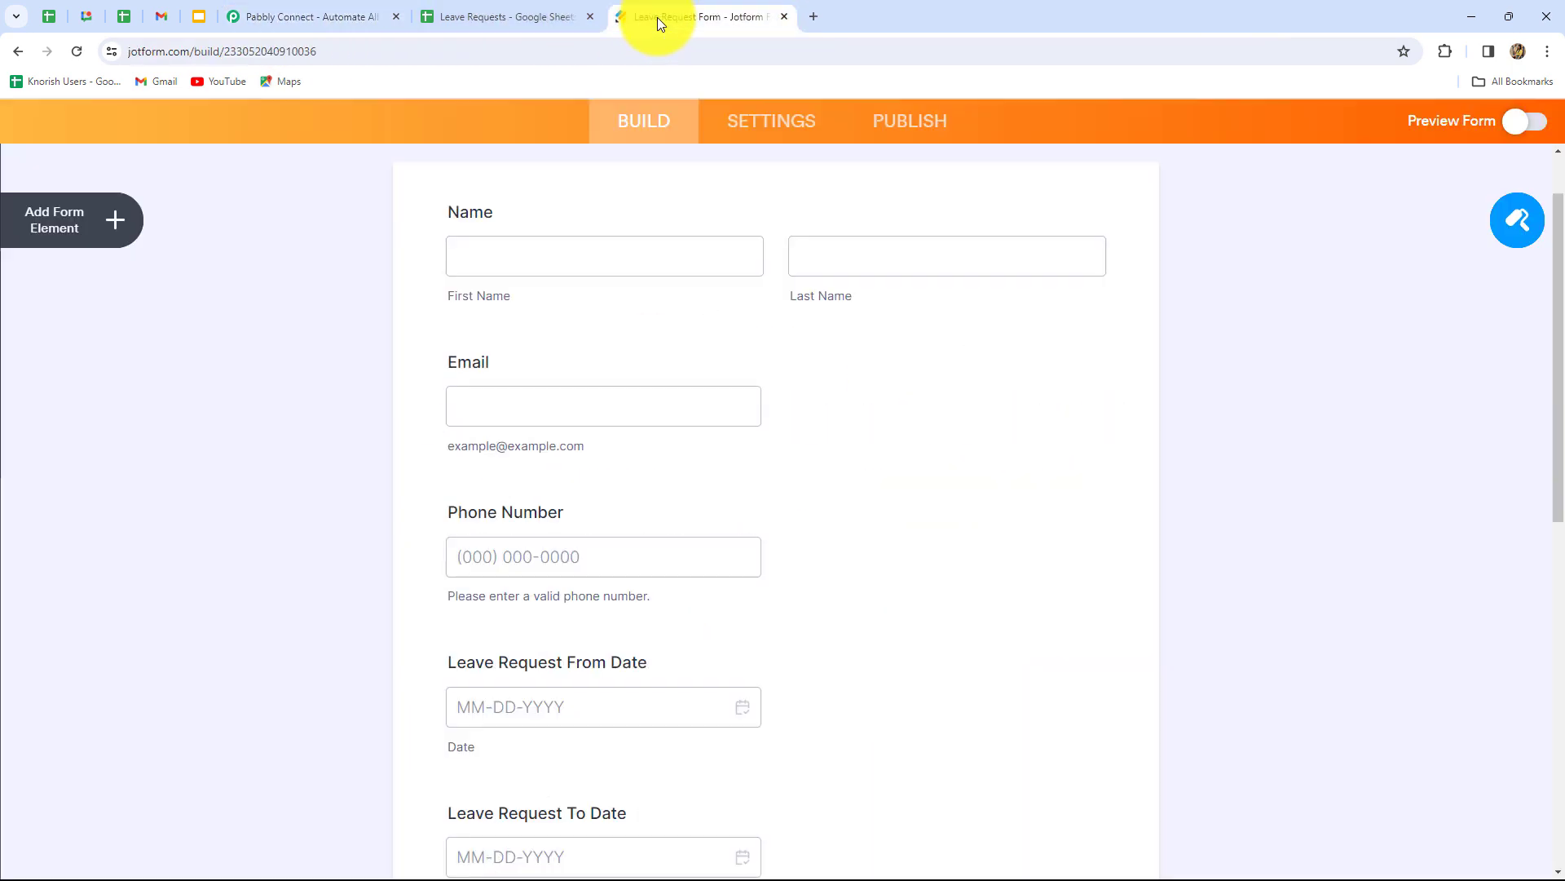
{"action": "left_click", "coordinate": [536, 22]}
{"action": "left_click", "coordinate": [161, 17]}
{"action": "left_click", "coordinate": [712, 21]}
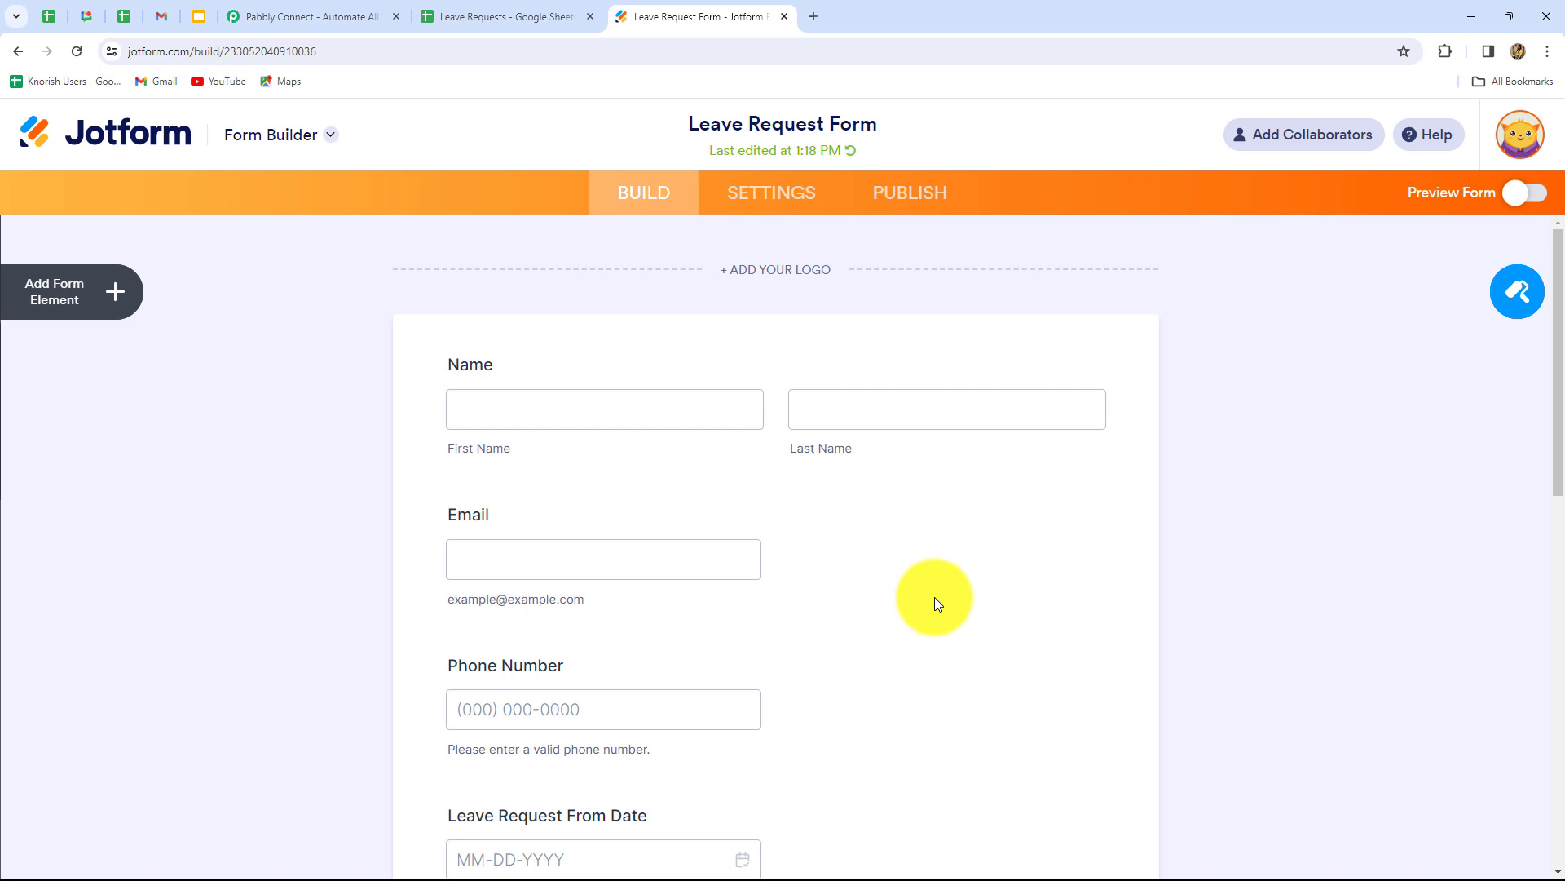
{"action": "scroll", "coordinate": [934, 603], "scroll_direction": "down", "scroll_amount": 4}
{"action": "scroll", "coordinate": [935, 603], "scroll_direction": "up", "scroll_amount": 3}
{"action": "scroll", "coordinate": [935, 603], "scroll_direction": "up", "scroll_amount": 2}
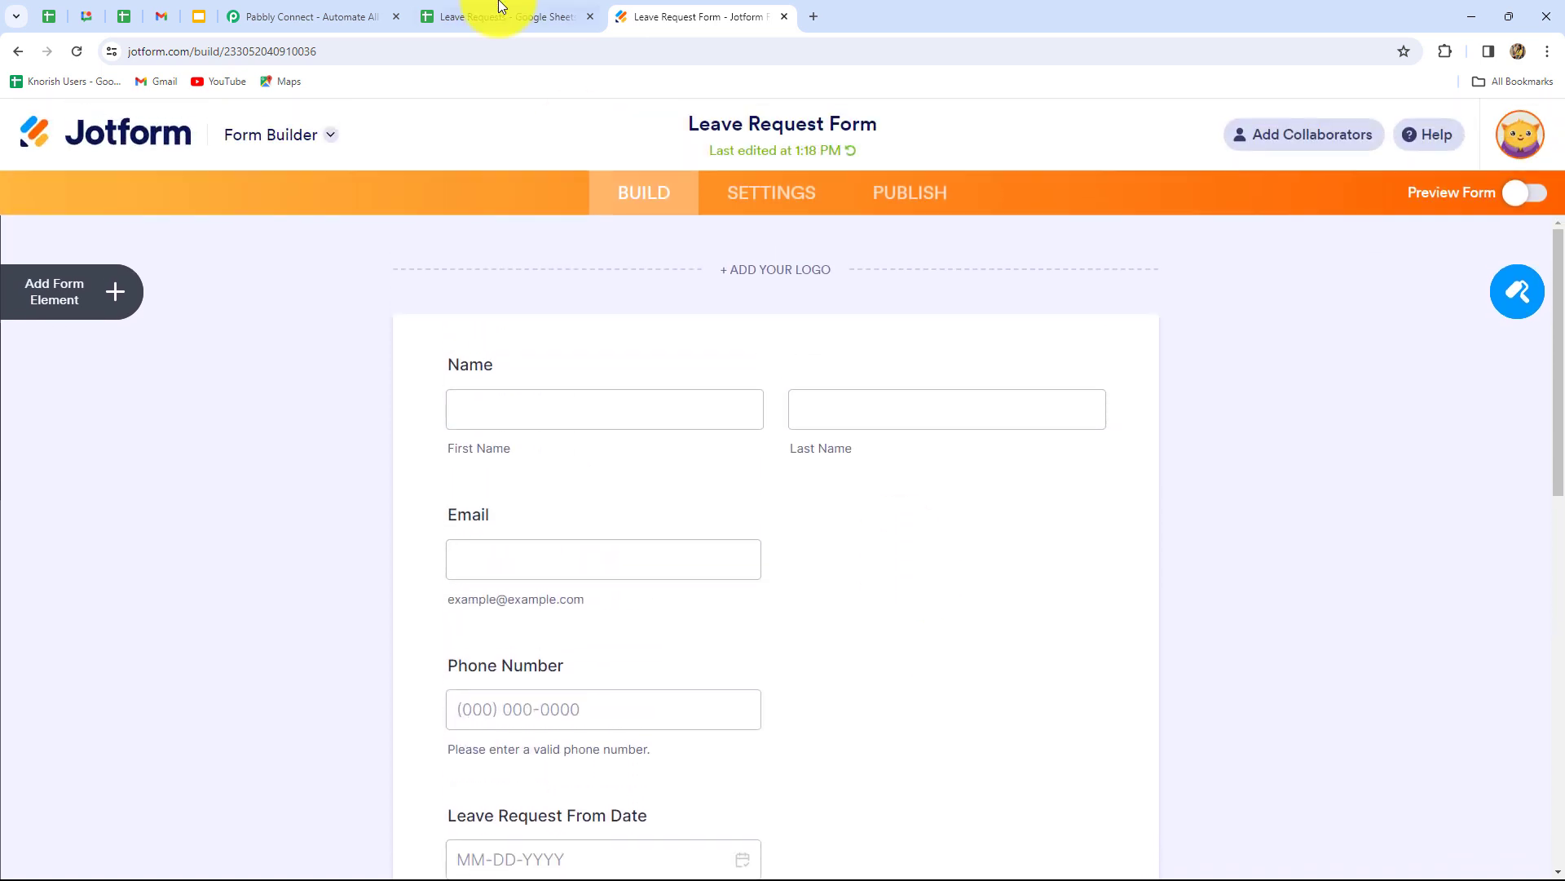
- Check the Leave Requests sheet and the Leave Application email, then scroll the sheet to column H
{"action": "left_click", "coordinate": [499, 20]}
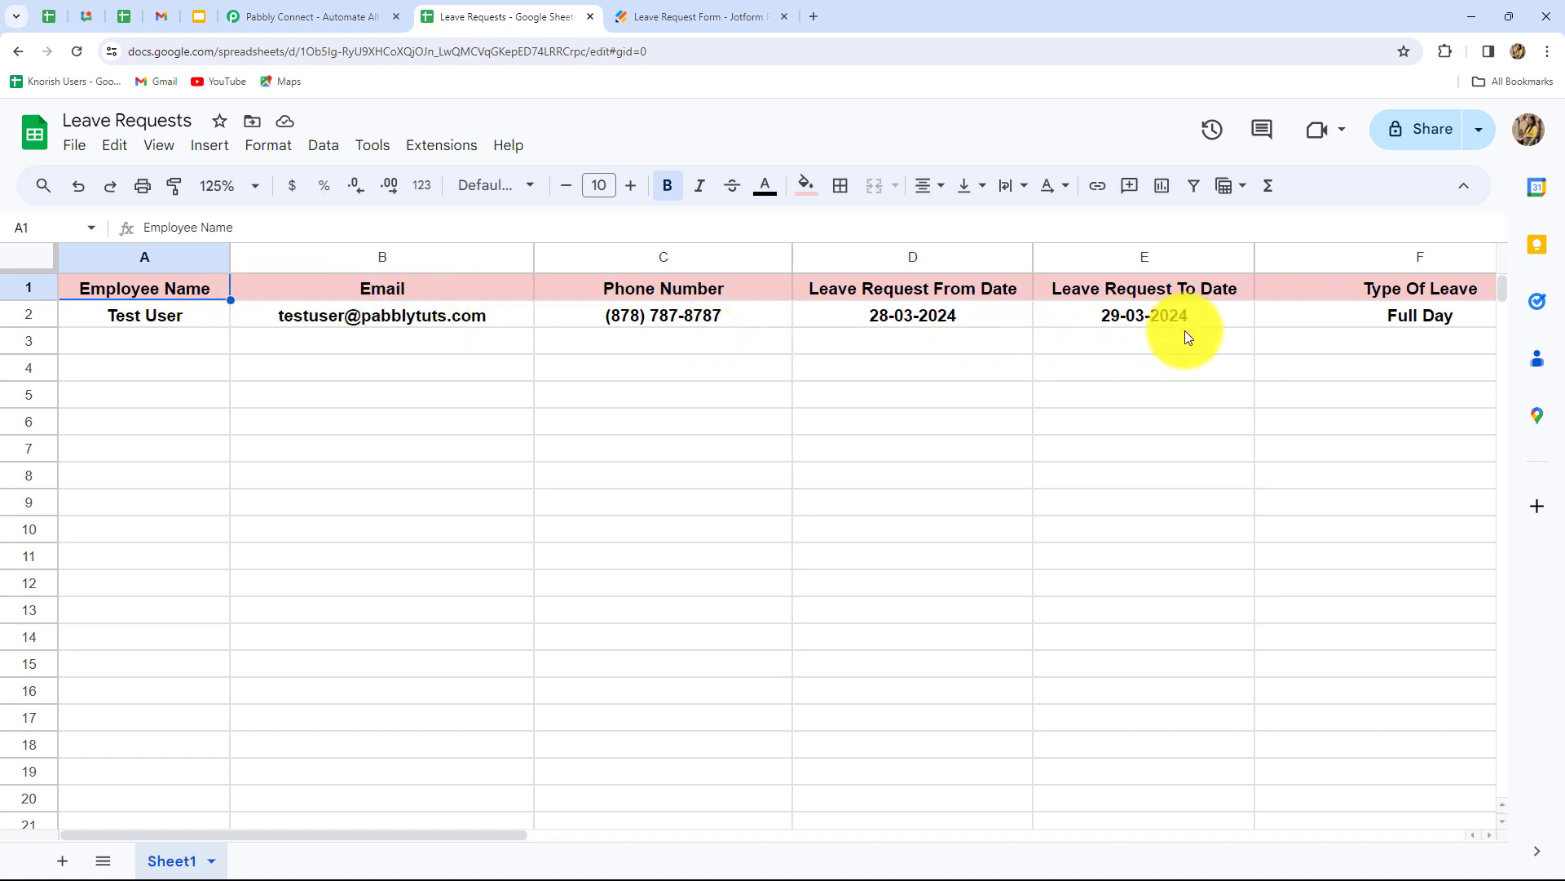
{"action": "left_click", "coordinate": [160, 17]}
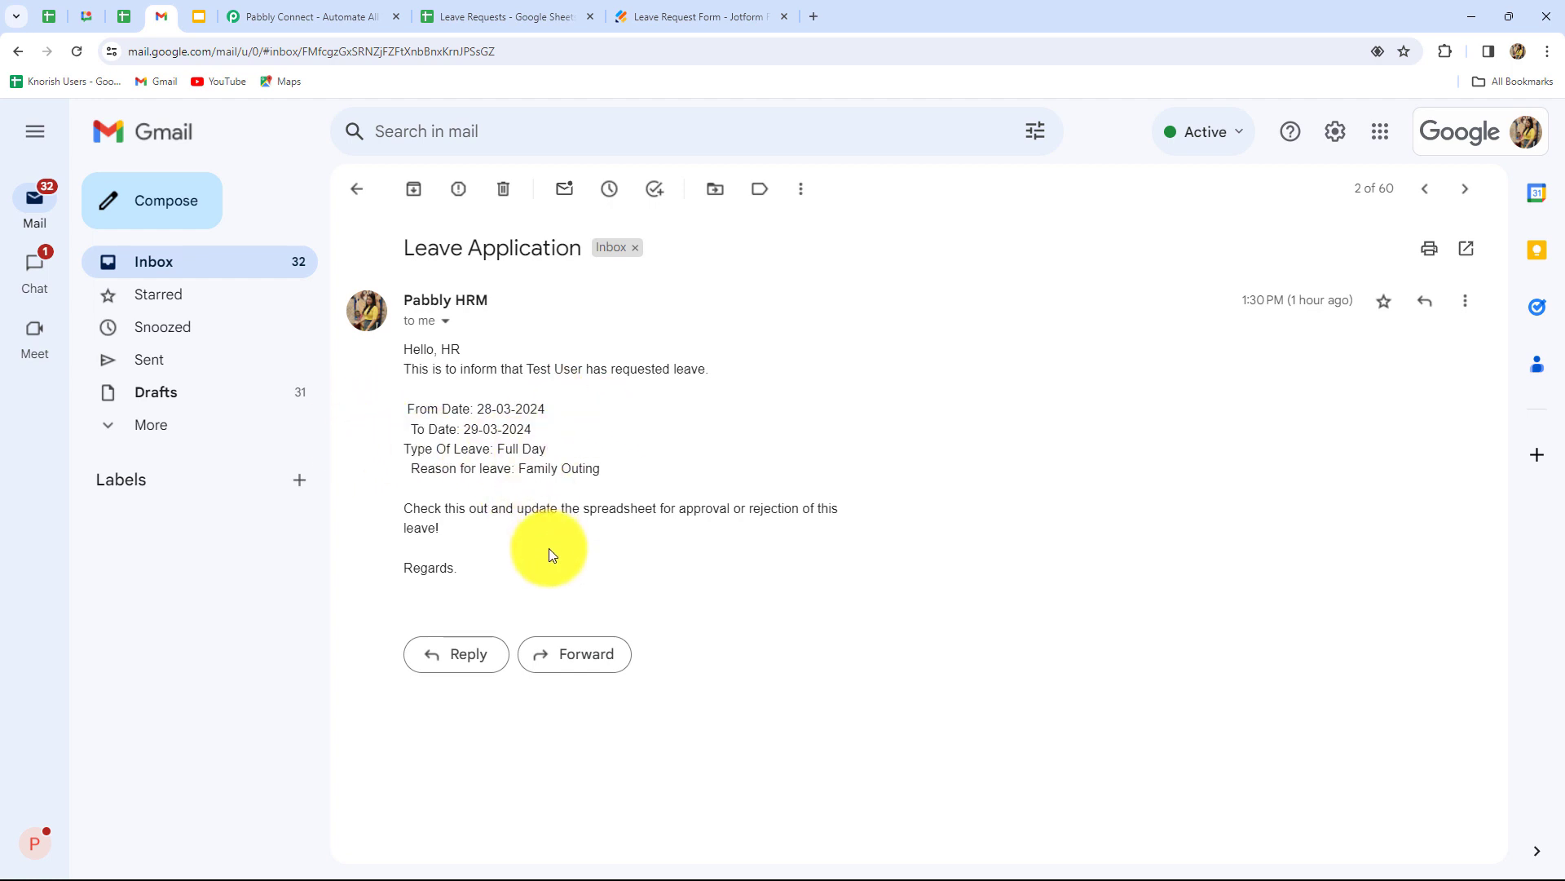
{"action": "key", "text": "ctrl+7"}
{"action": "left_click_drag", "start_coordinate": [437, 831], "coordinate": [888, 840]}
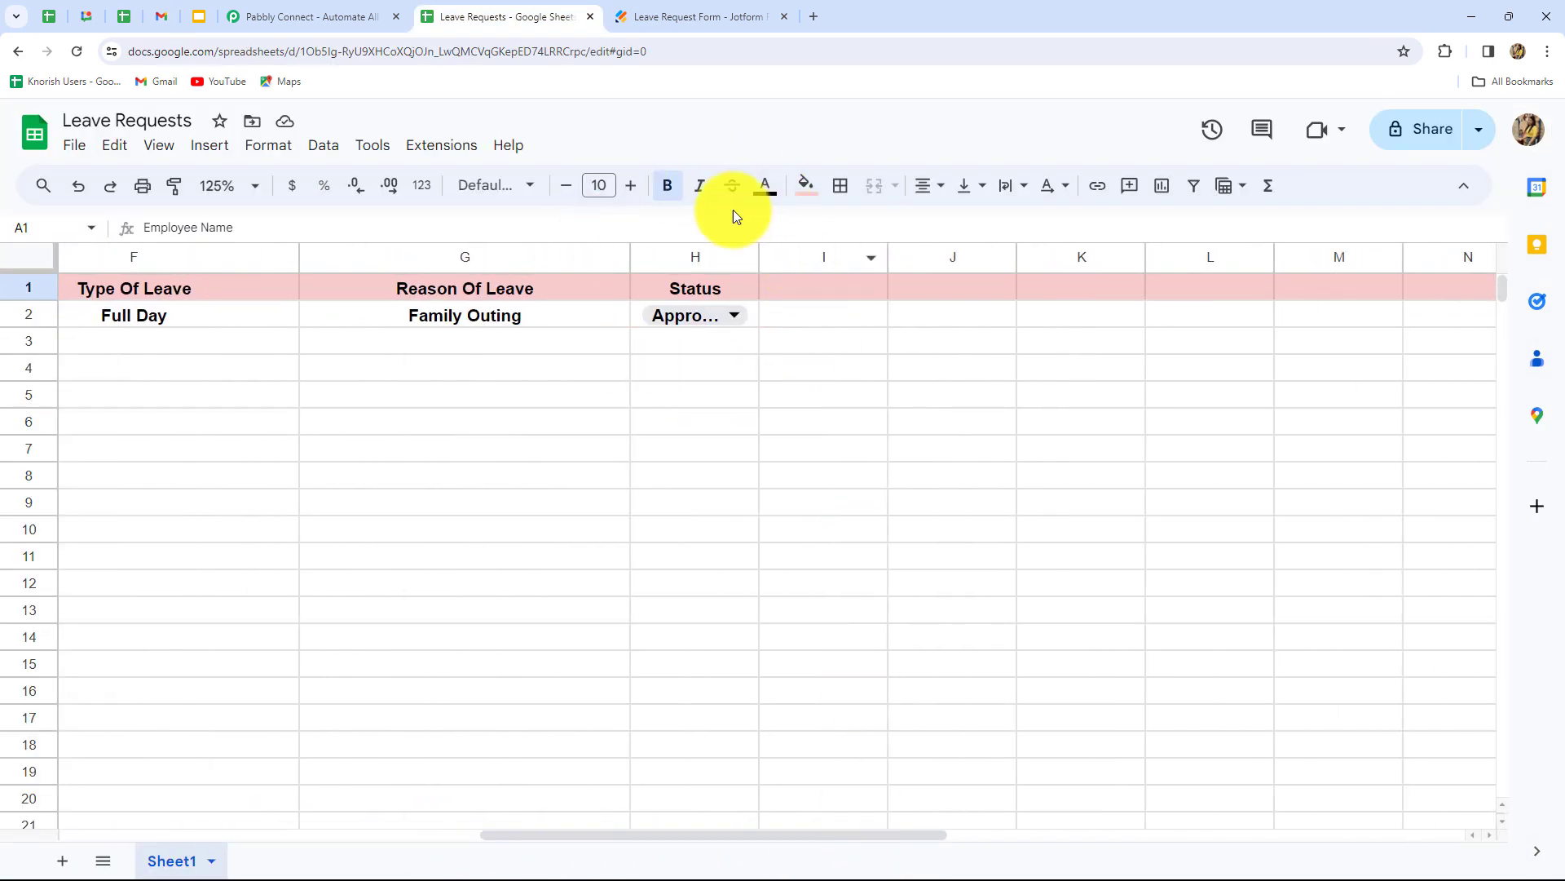
- Check the Approved/Rejected choices in H2's Status dropdown without changing it, then go to the Pabbly Connect site
{"action": "left_click", "coordinate": [707, 316]}
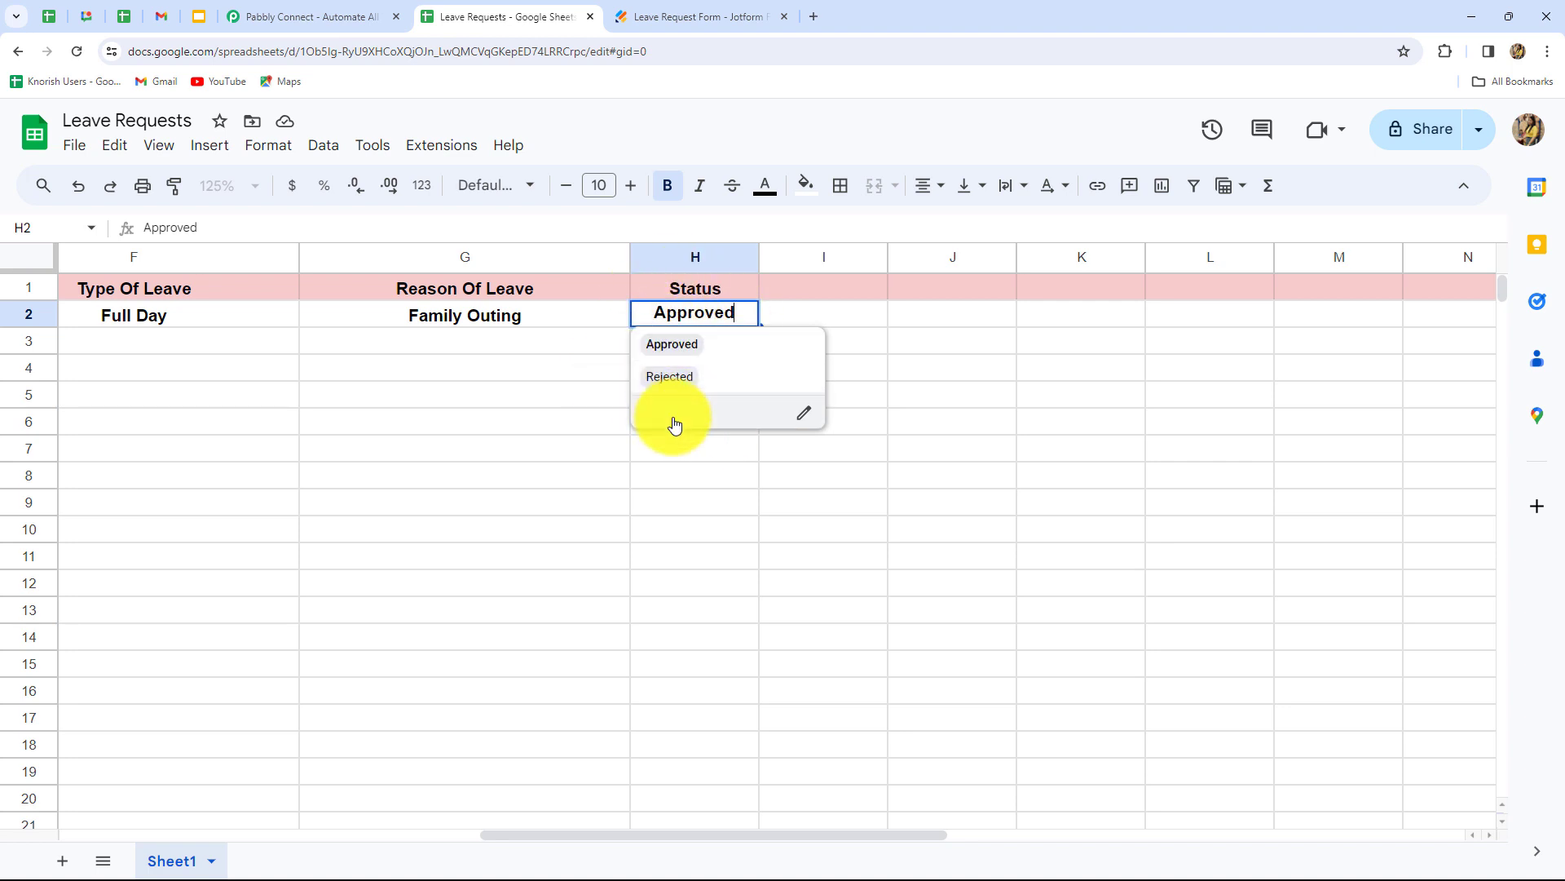
{"action": "scroll", "coordinate": [520, 835], "scroll_direction": "left", "scroll_amount": 5}
{"action": "left_click", "coordinate": [662, 609]}
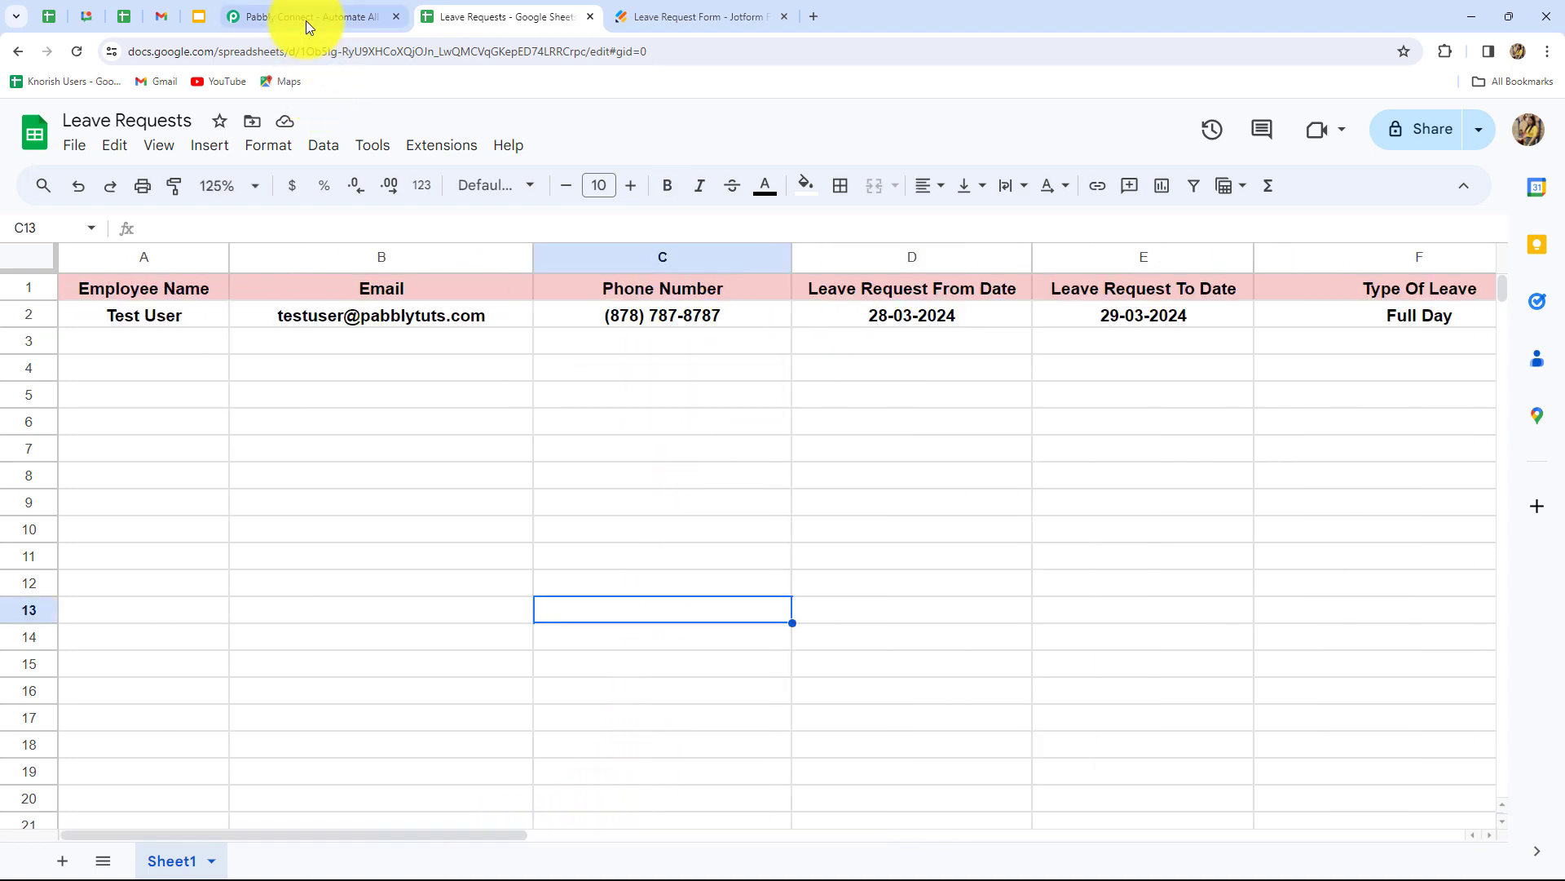
{"action": "left_click", "coordinate": [306, 21]}
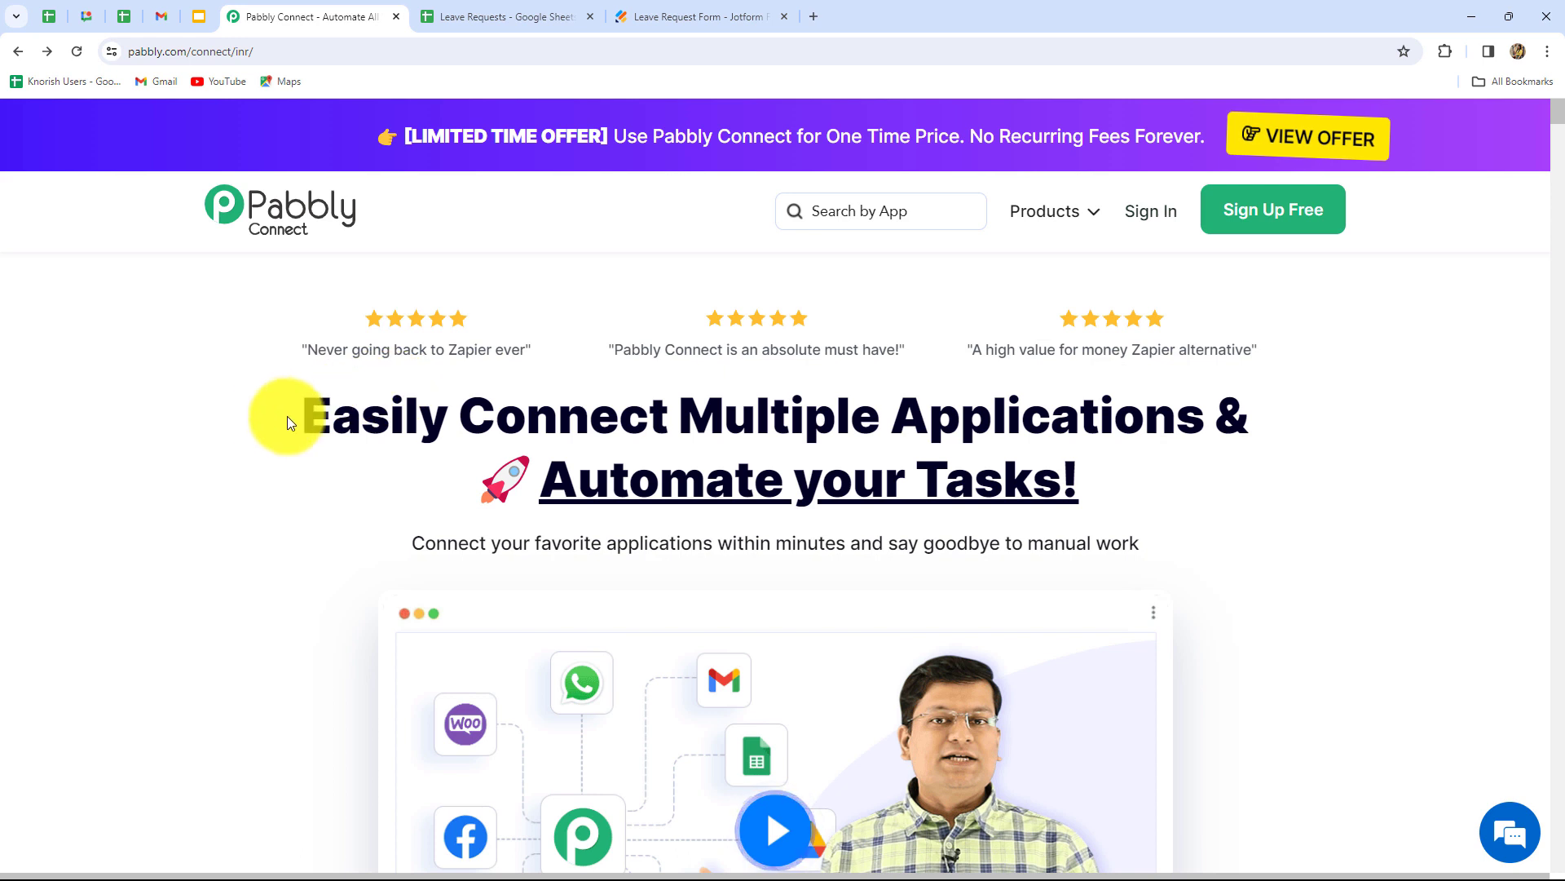
- Sign in to the Pabbly account from the Pabbly Connect homepage
{"action": "left_click_drag", "start_coordinate": [311, 419], "coordinate": [1129, 504]}
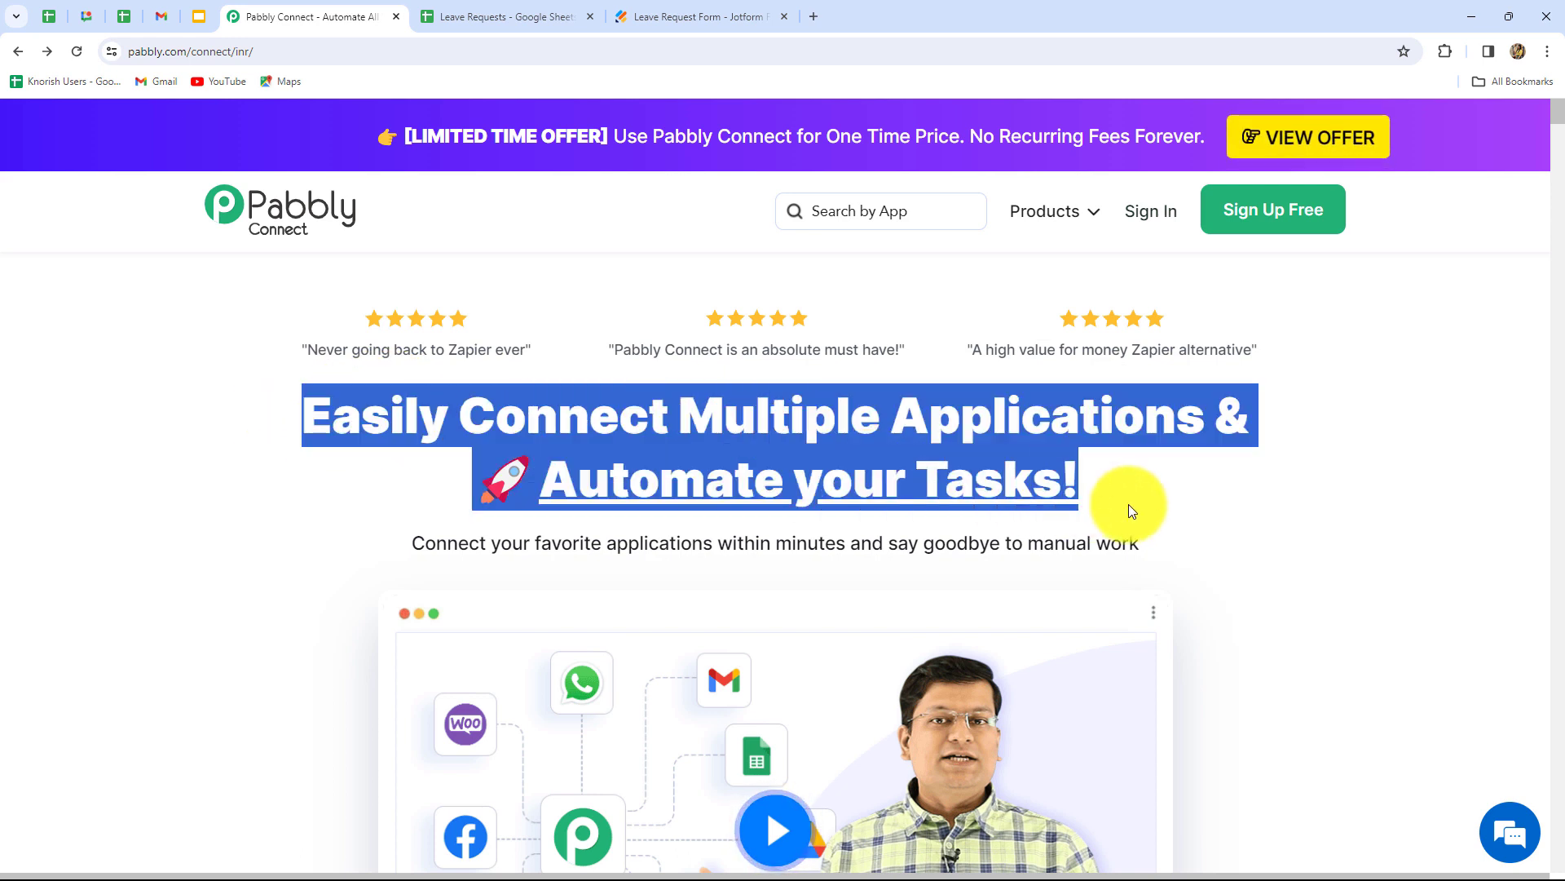
{"action": "left_click", "coordinate": [1128, 503]}
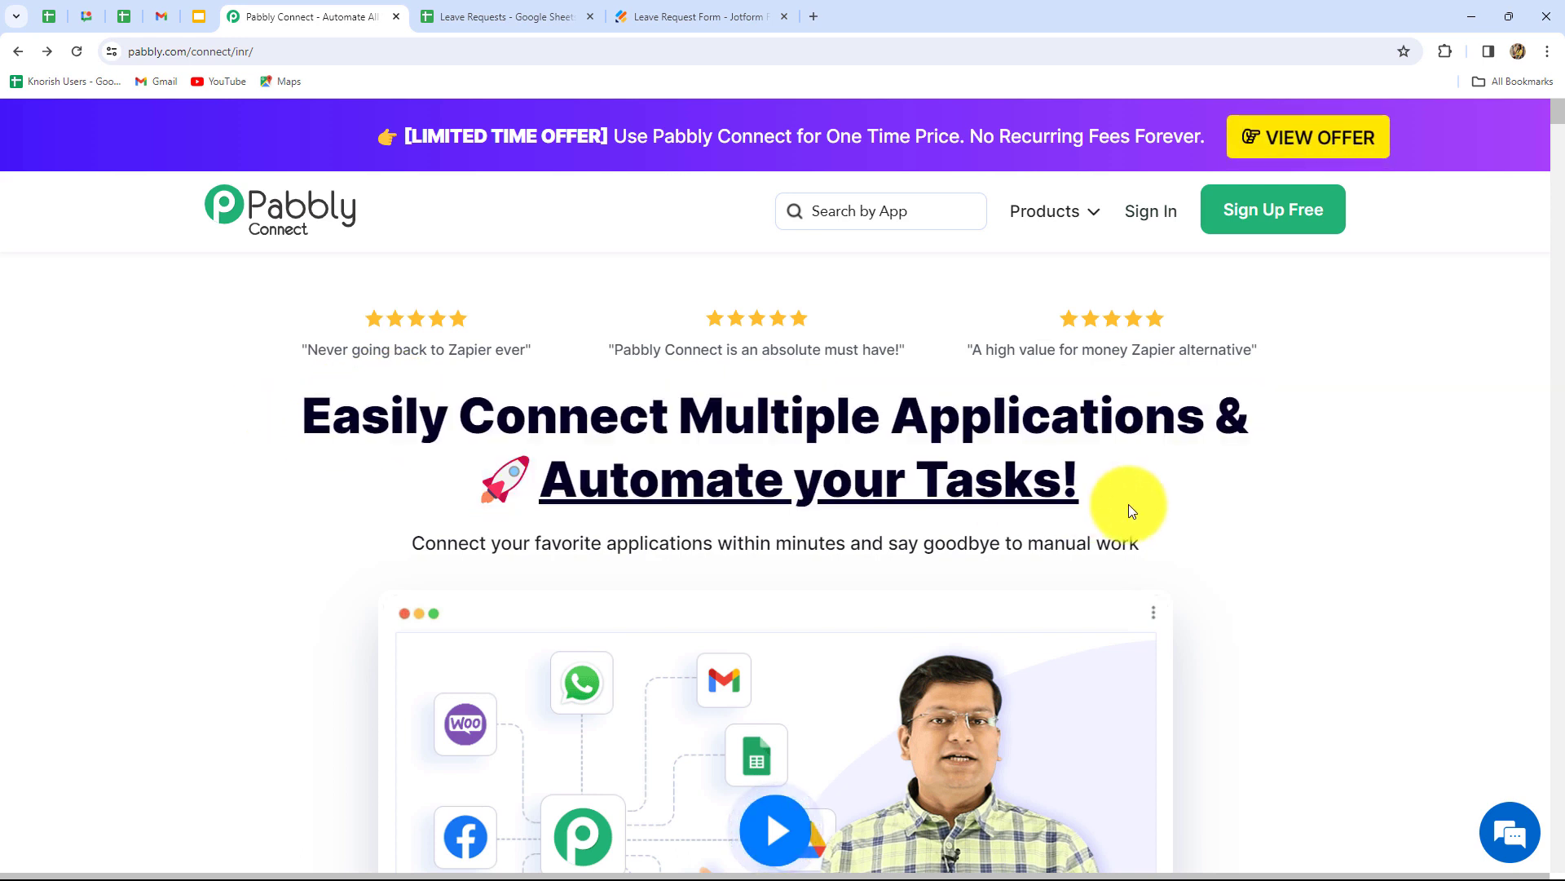
{"action": "left_click", "coordinate": [1151, 213]}
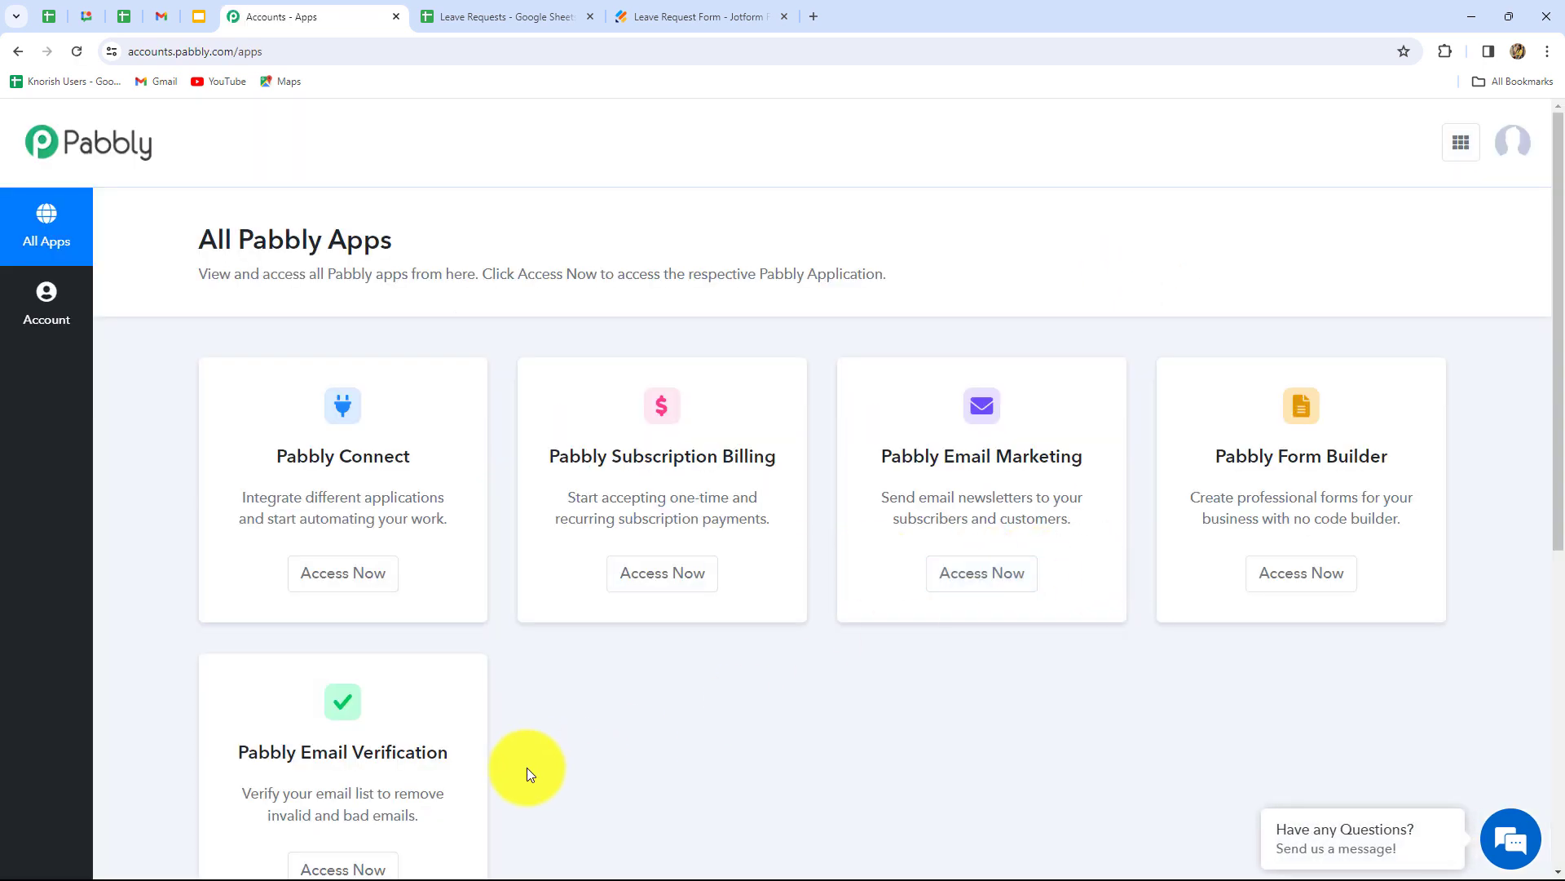
{"action": "scroll", "coordinate": [527, 767], "scroll_direction": "down", "scroll_amount": 1}
{"action": "scroll", "coordinate": [527, 767], "scroll_direction": "down", "scroll_amount": 3}
{"action": "scroll", "coordinate": [526, 766], "scroll_direction": "up", "scroll_amount": 2}
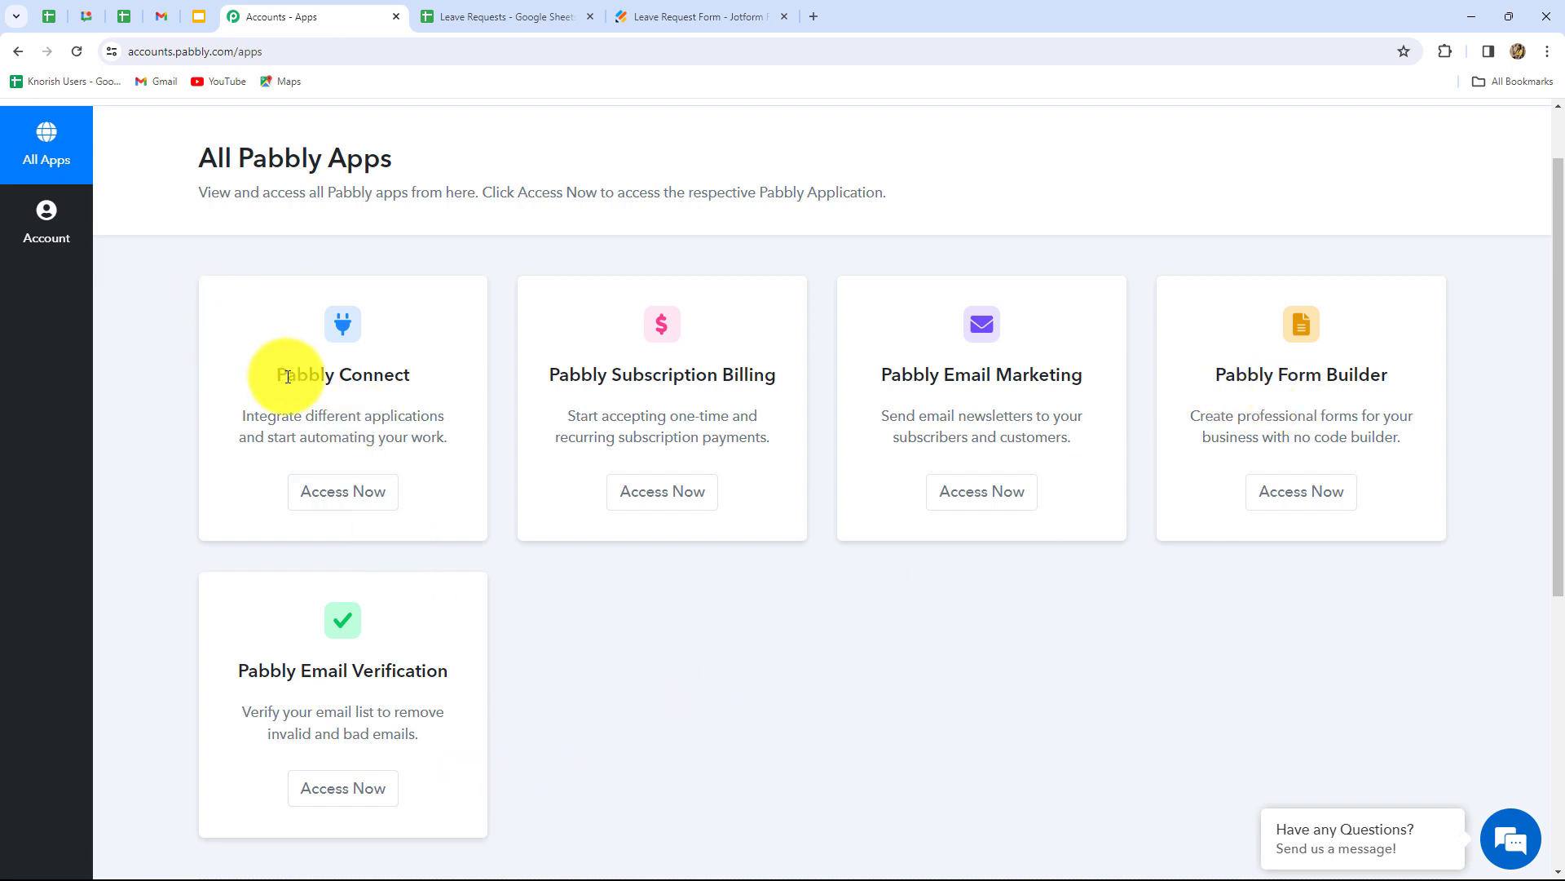
- Open Pabbly Connect from the All Pabbly Apps list and start a new workflow
{"action": "left_click_drag", "start_coordinate": [281, 374], "coordinate": [452, 393]}
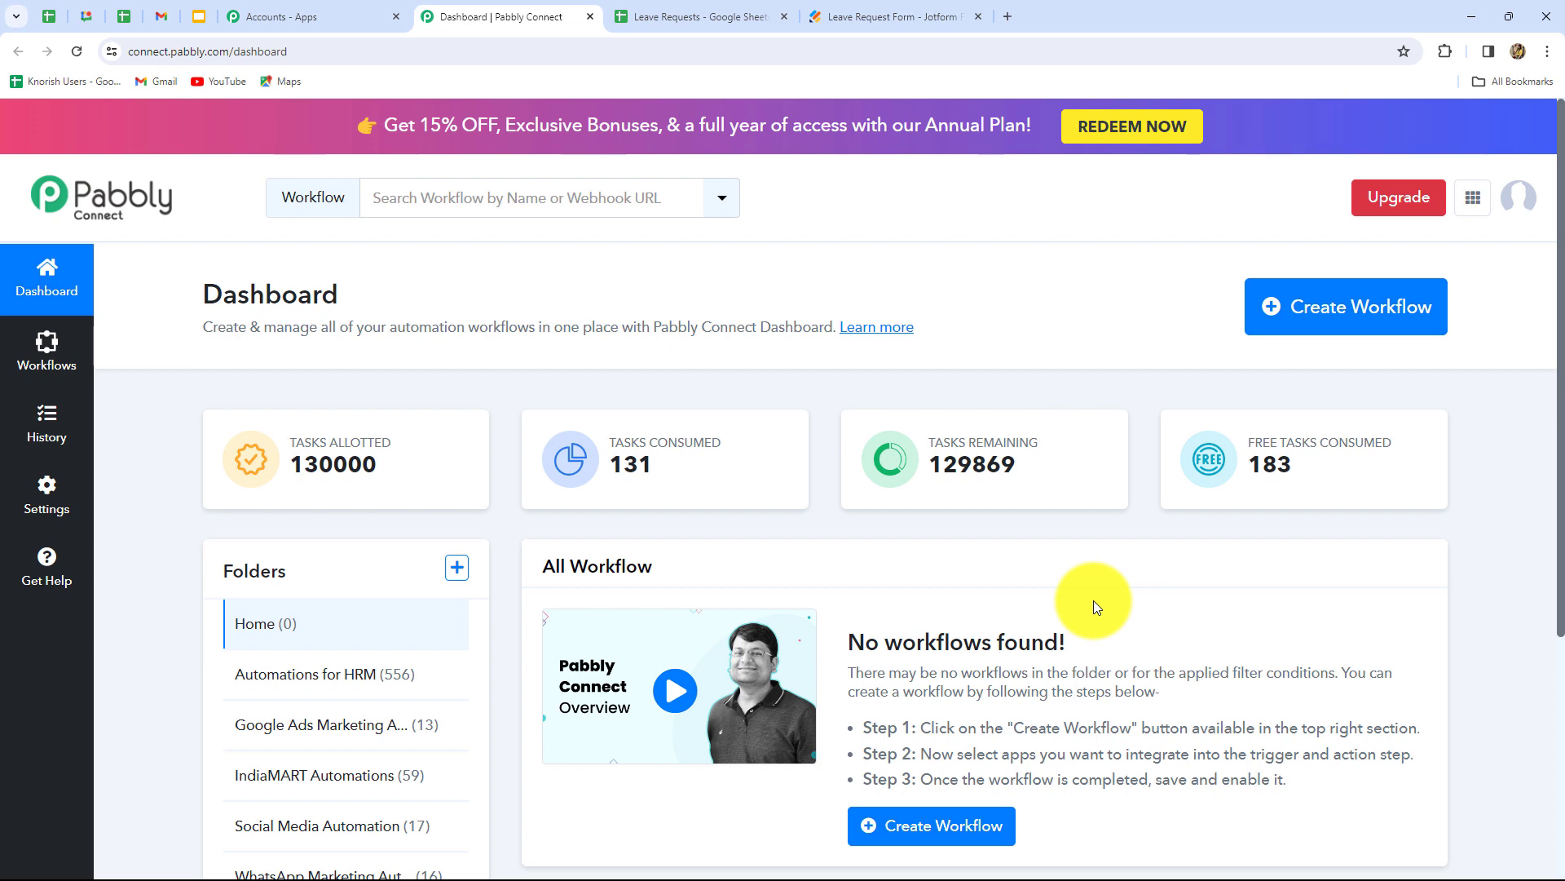
{"action": "scroll", "coordinate": [1093, 600], "scroll_direction": "down", "scroll_amount": 3}
{"action": "scroll", "coordinate": [1093, 600], "scroll_direction": "up", "scroll_amount": 3}
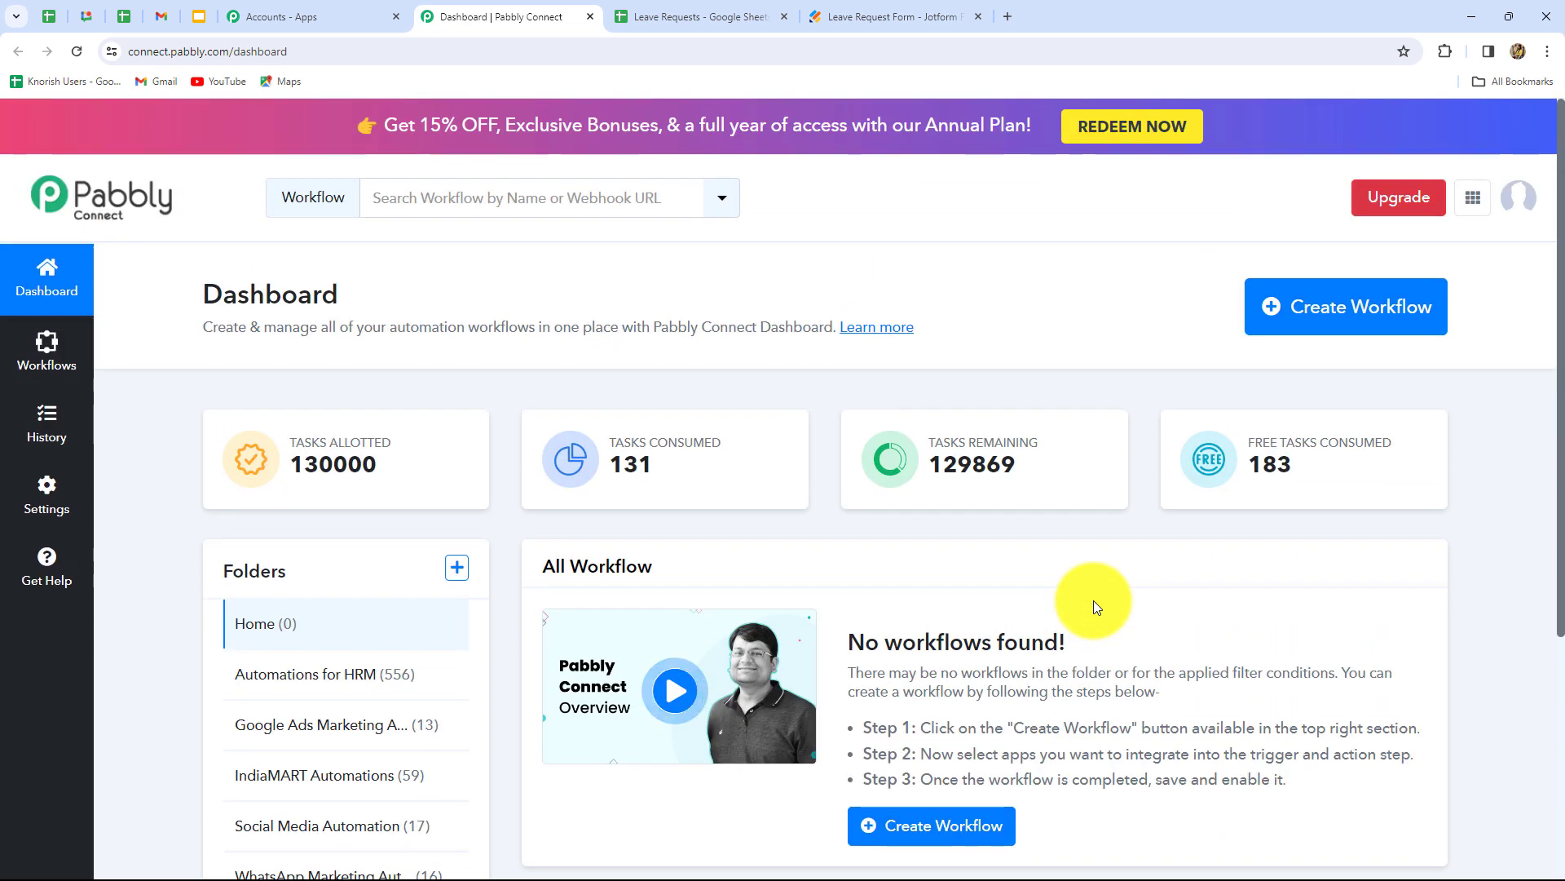
{"action": "scroll", "coordinate": [1094, 600], "scroll_direction": "down", "scroll_amount": 3}
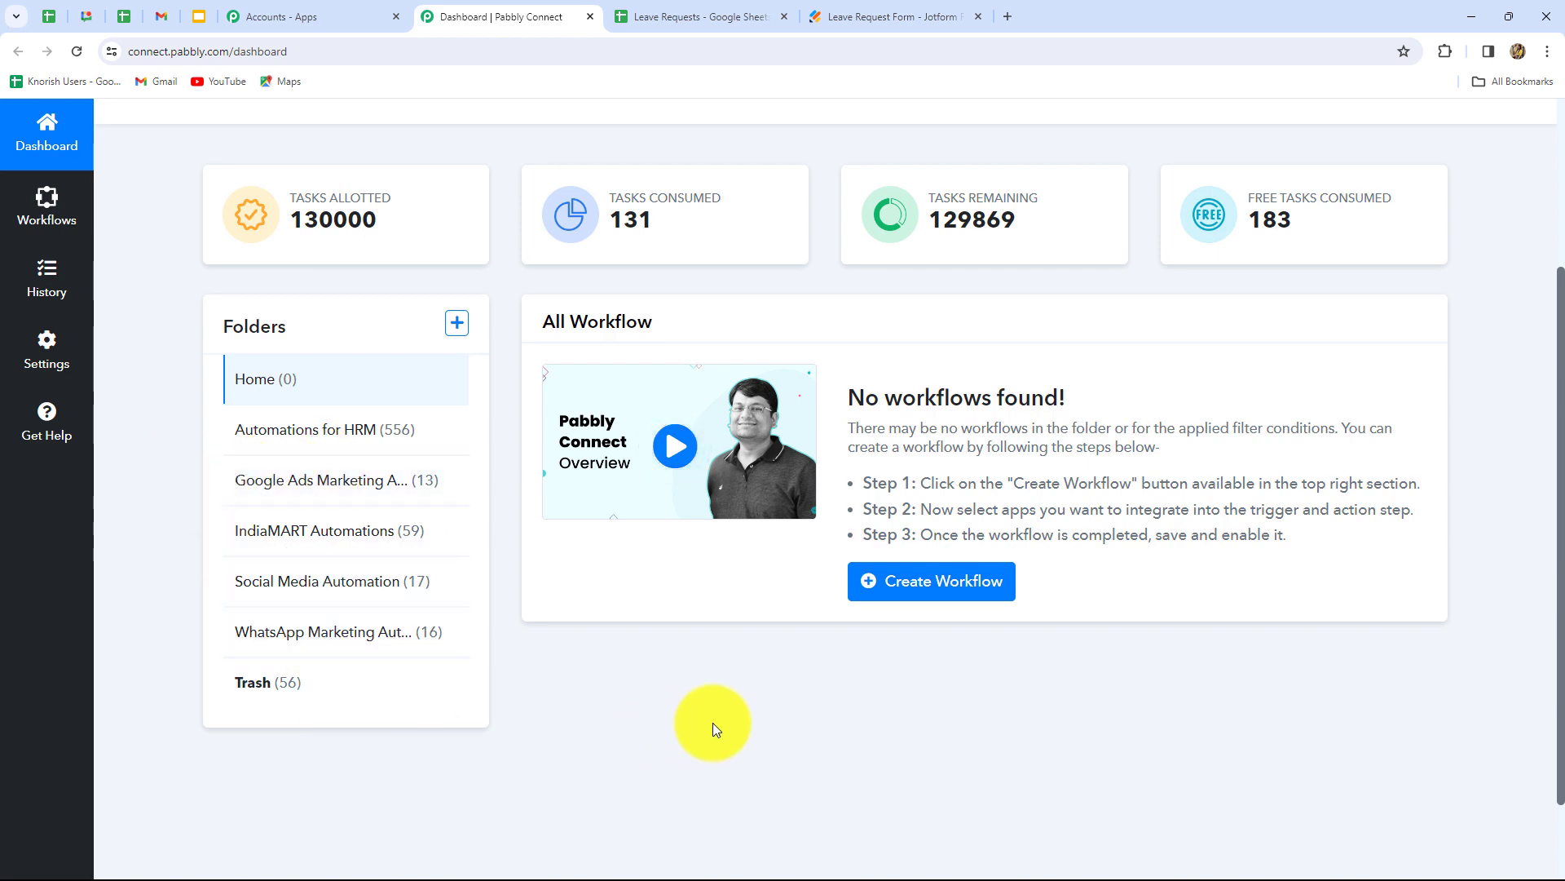
{"action": "scroll", "coordinate": [712, 722], "scroll_direction": "up", "scroll_amount": 3}
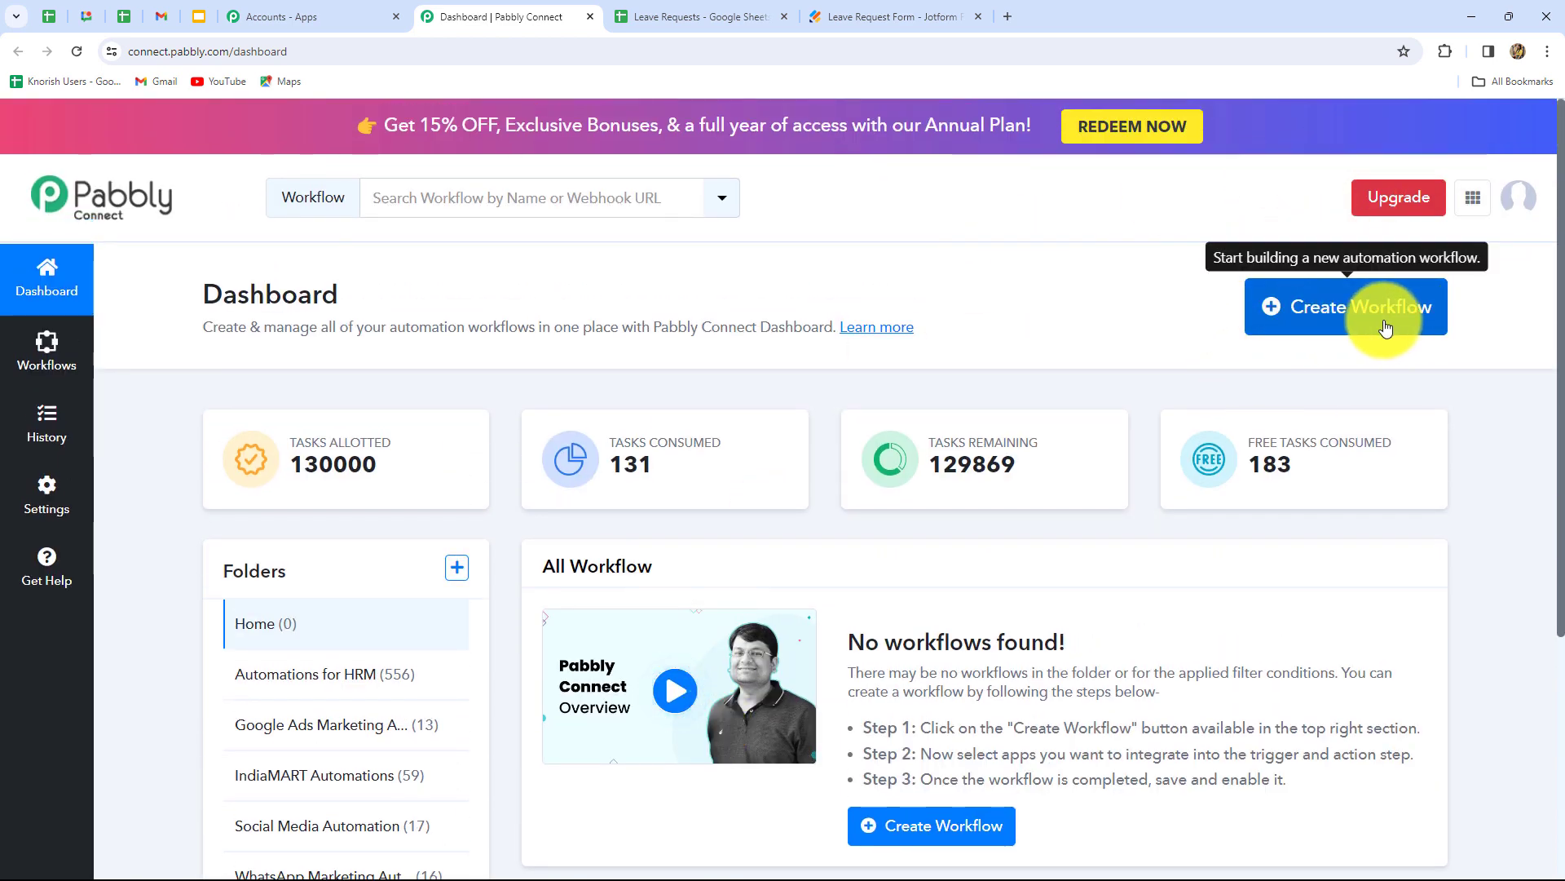
{"action": "left_click", "coordinate": [1385, 327]}
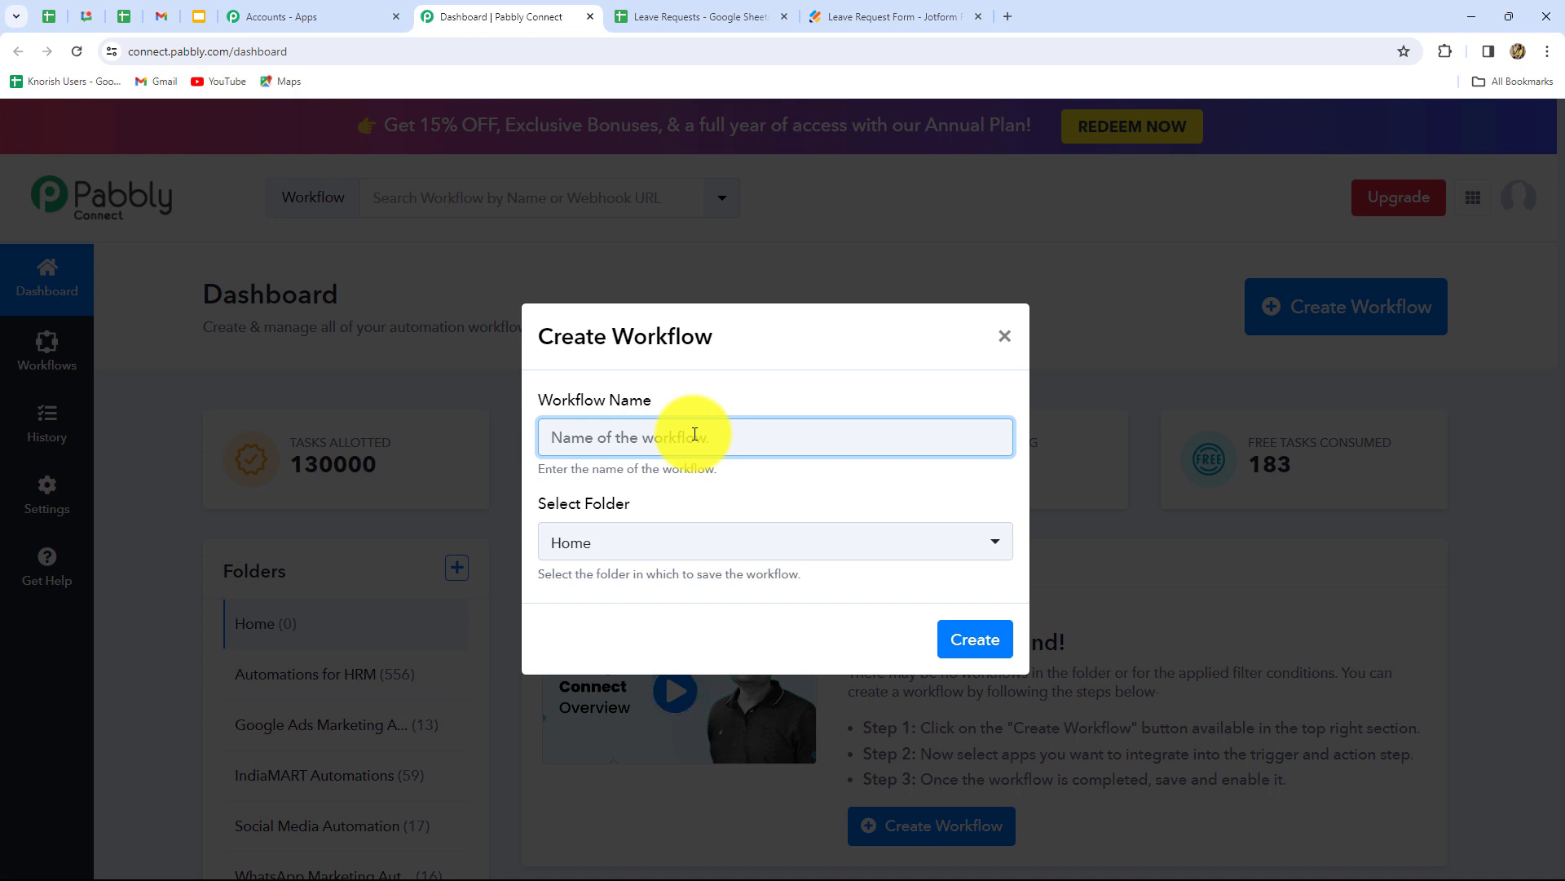
- Create 'Automate Leave Application Forms with Jotform & Gmail' in the Automations for HRM folder
{"action": "type", "text": "Automate Leave Application Forms with Jotform & Gmail"}
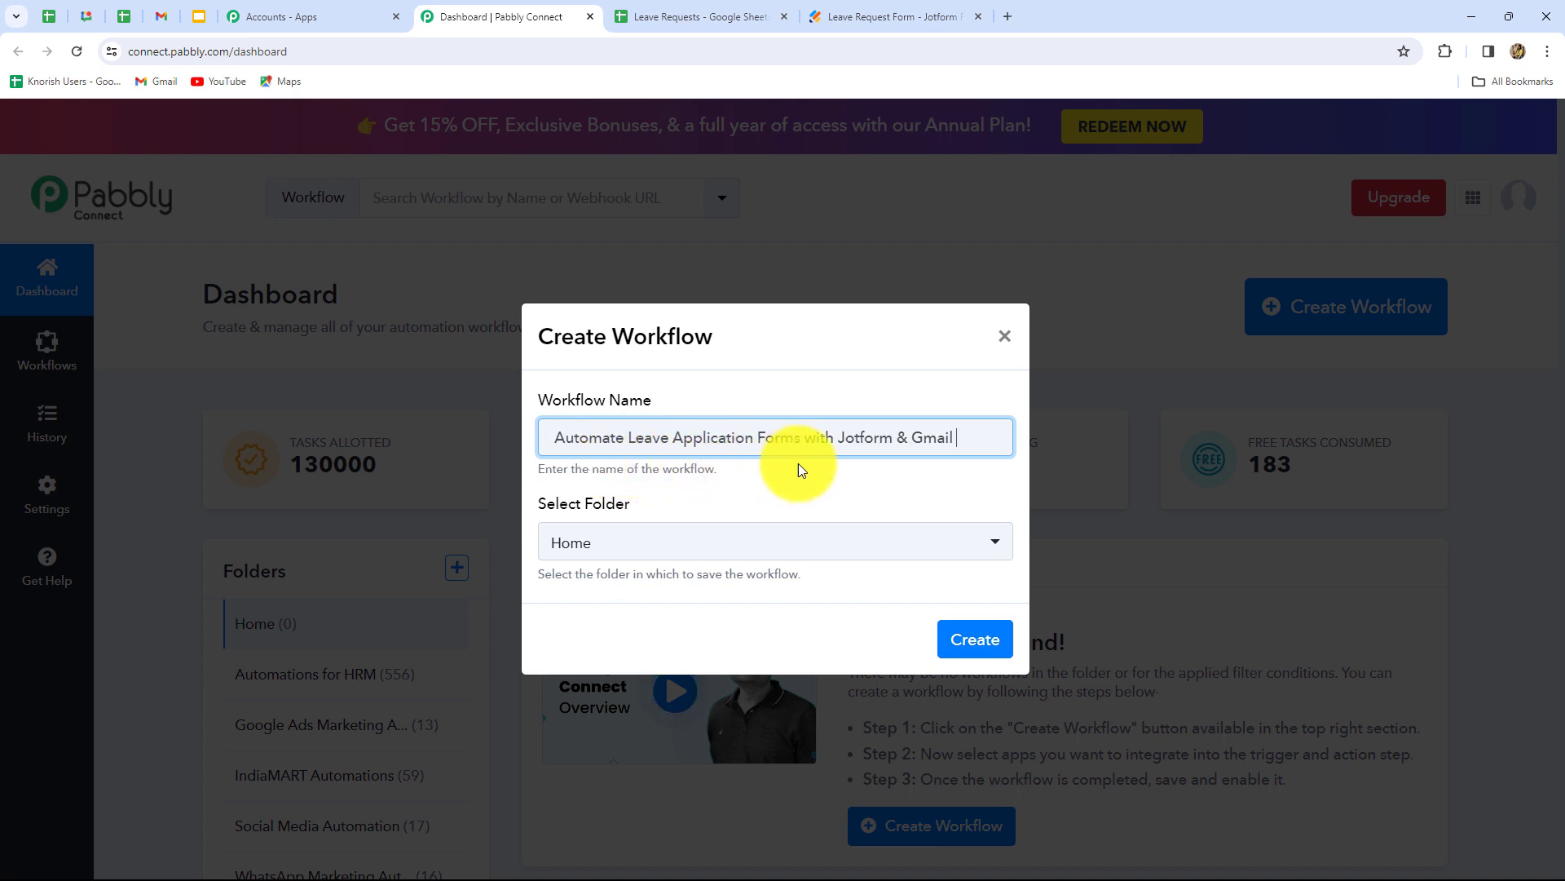
{"action": "left_click", "coordinate": [669, 539]}
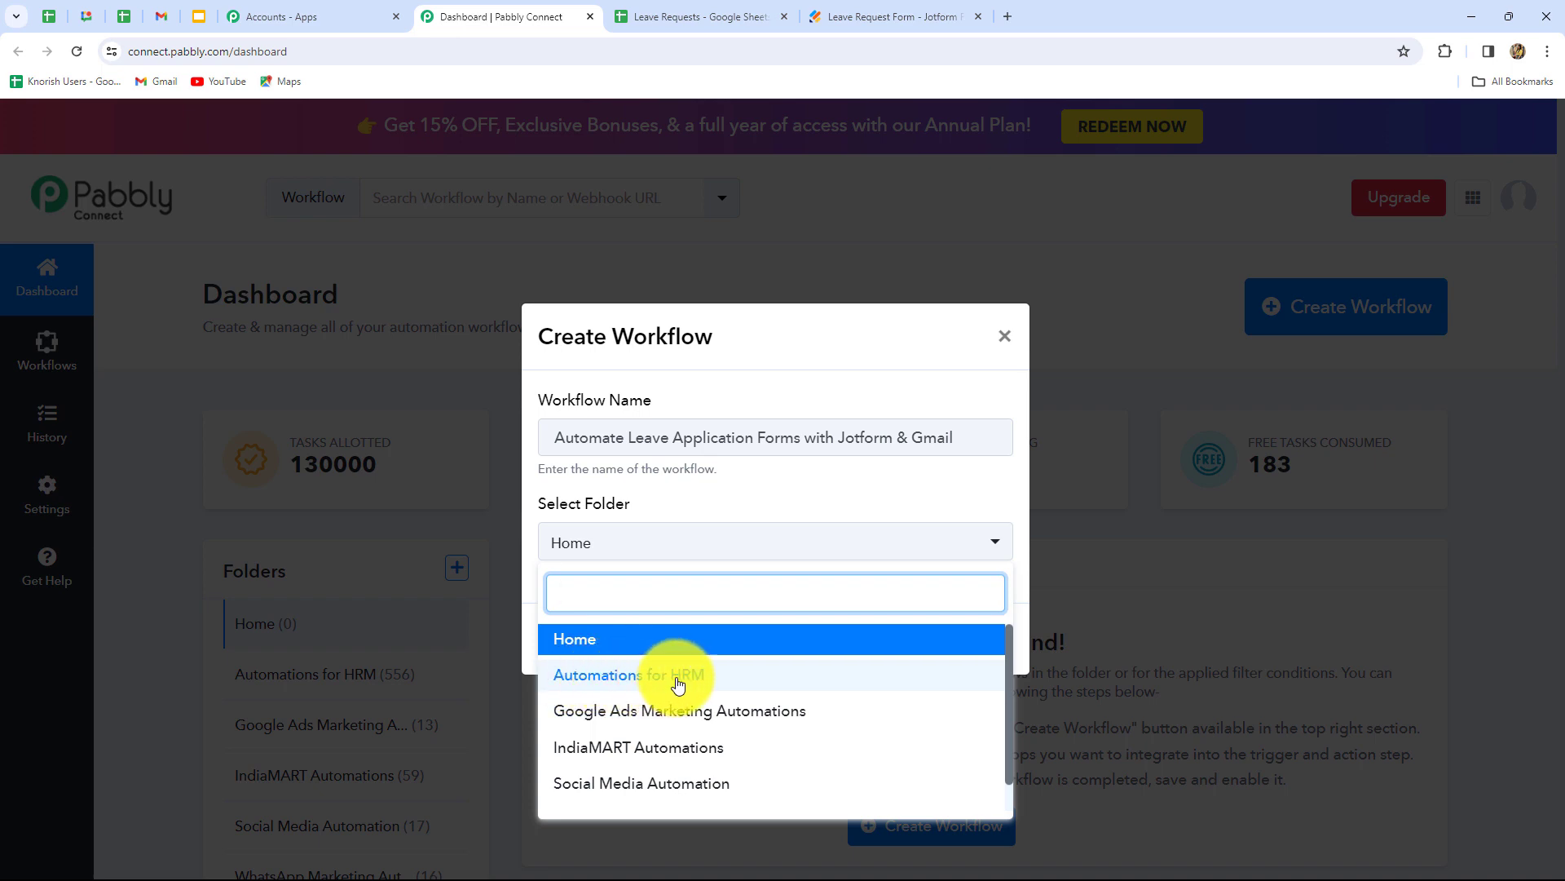
{"action": "left_click", "coordinate": [680, 683]}
{"action": "left_click", "coordinate": [957, 639]}
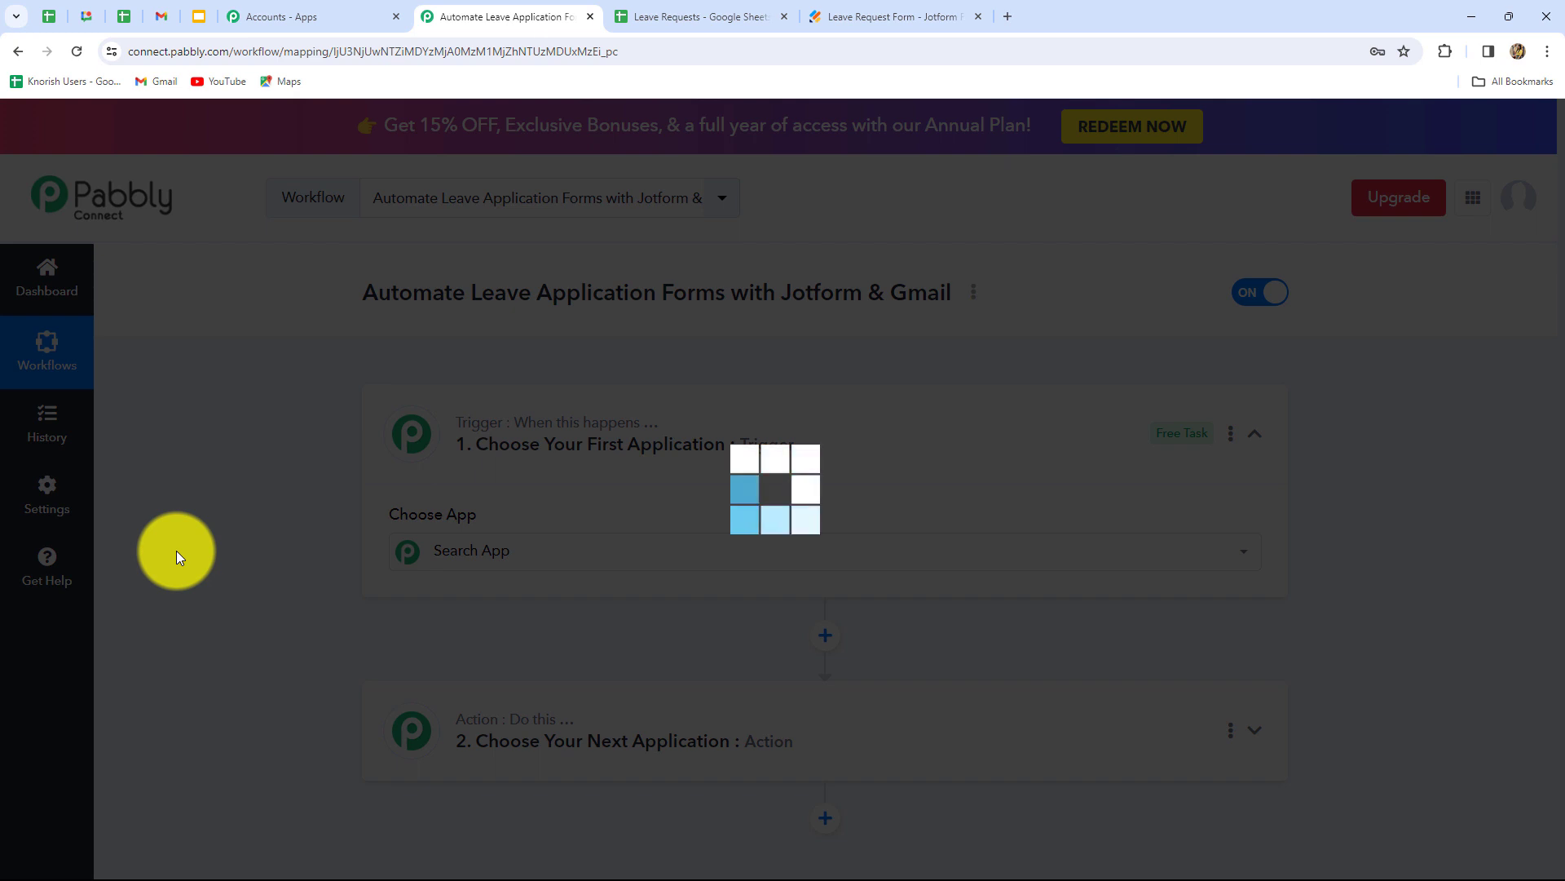
{"action": "scroll", "coordinate": [176, 550], "scroll_direction": "down", "scroll_amount": 3}
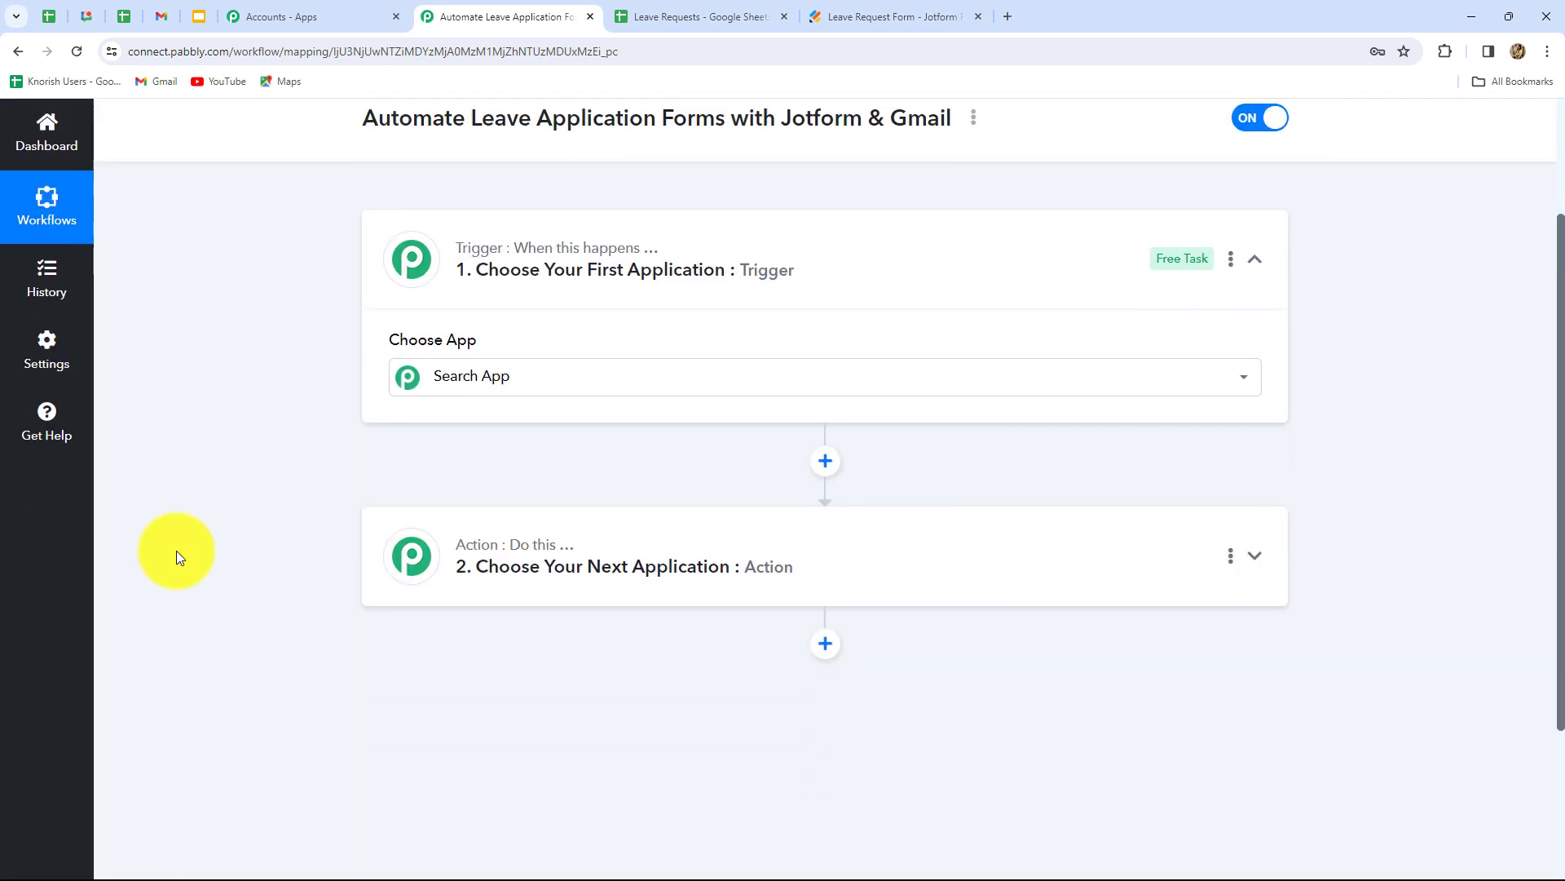
{"action": "scroll", "coordinate": [176, 551], "scroll_direction": "up", "scroll_amount": 2}
{"action": "left_click", "coordinate": [391, 460]}
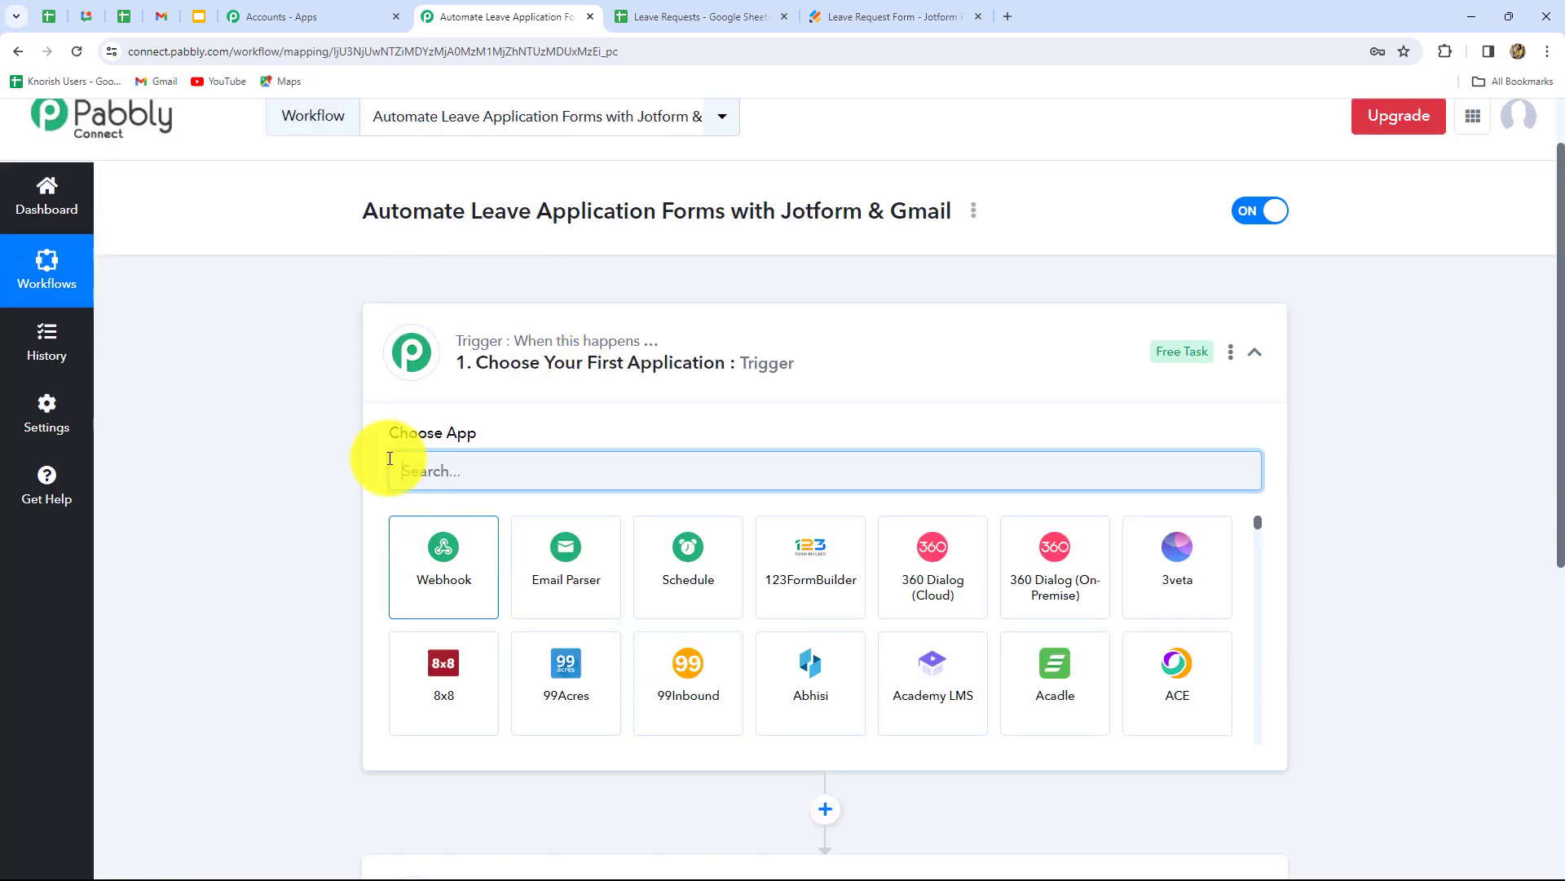
{"action": "scroll", "coordinate": [289, 468], "scroll_direction": "down", "scroll_amount": 3}
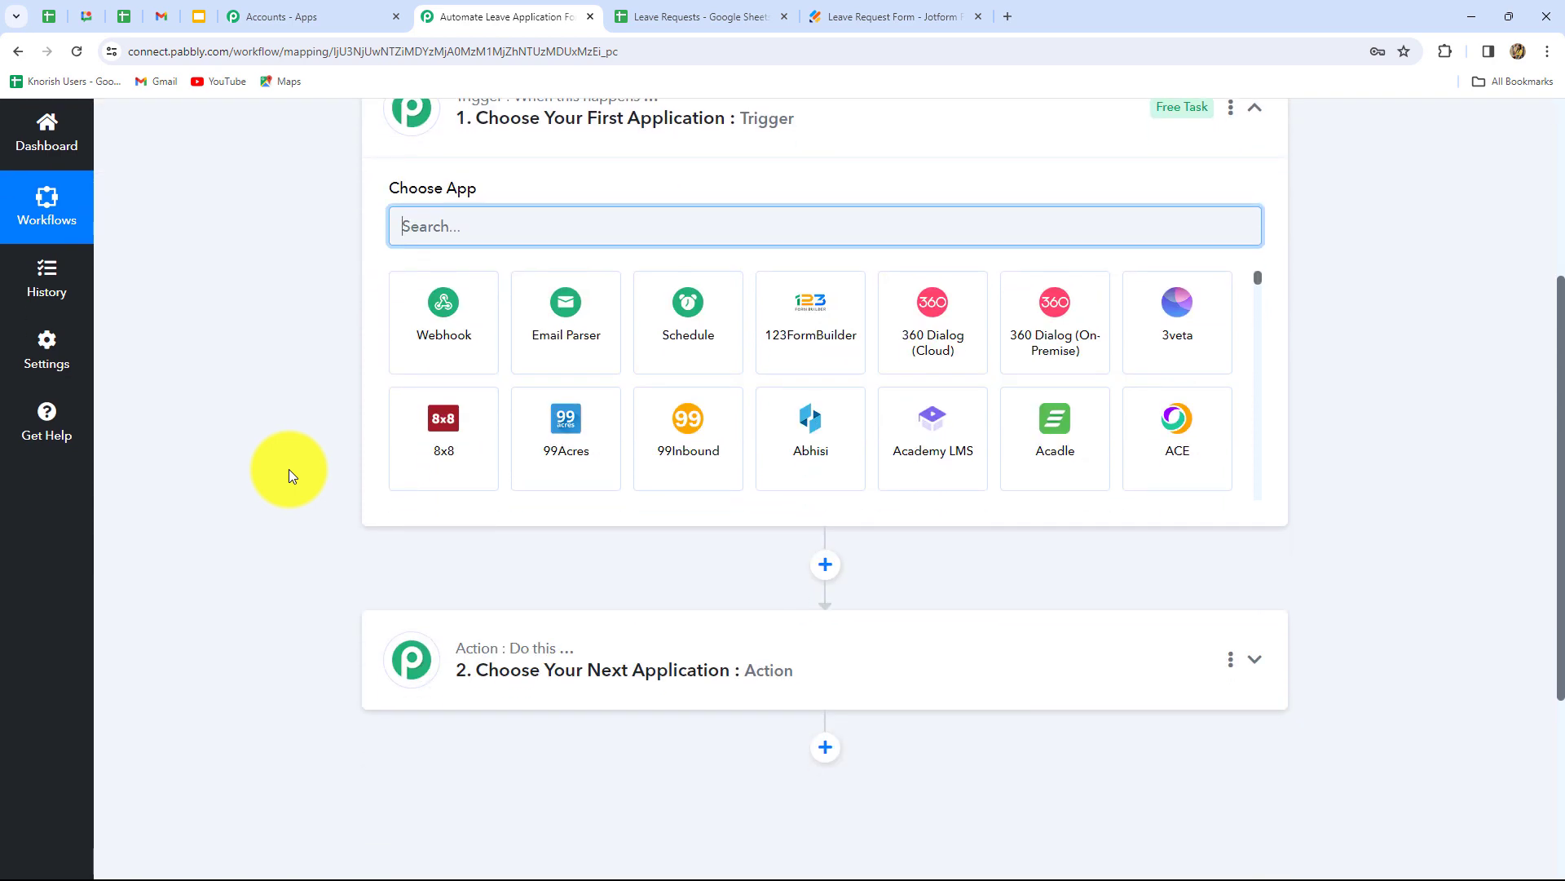
{"action": "scroll", "coordinate": [289, 468], "scroll_direction": "up", "scroll_amount": 3}
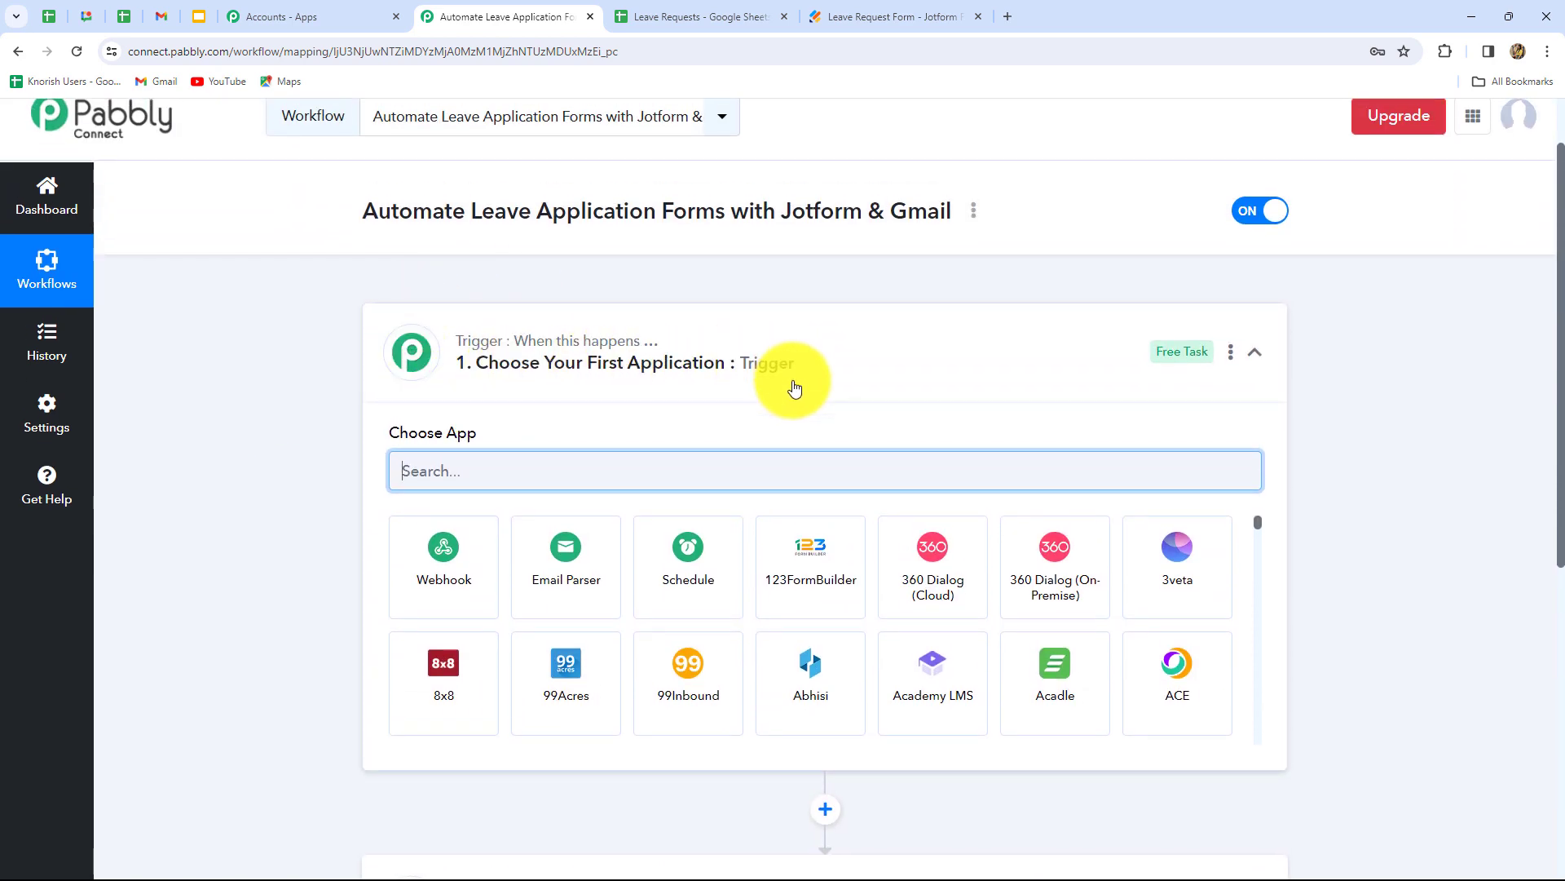
{"action": "scroll", "coordinate": [517, 559], "scroll_direction": "down", "scroll_amount": 4}
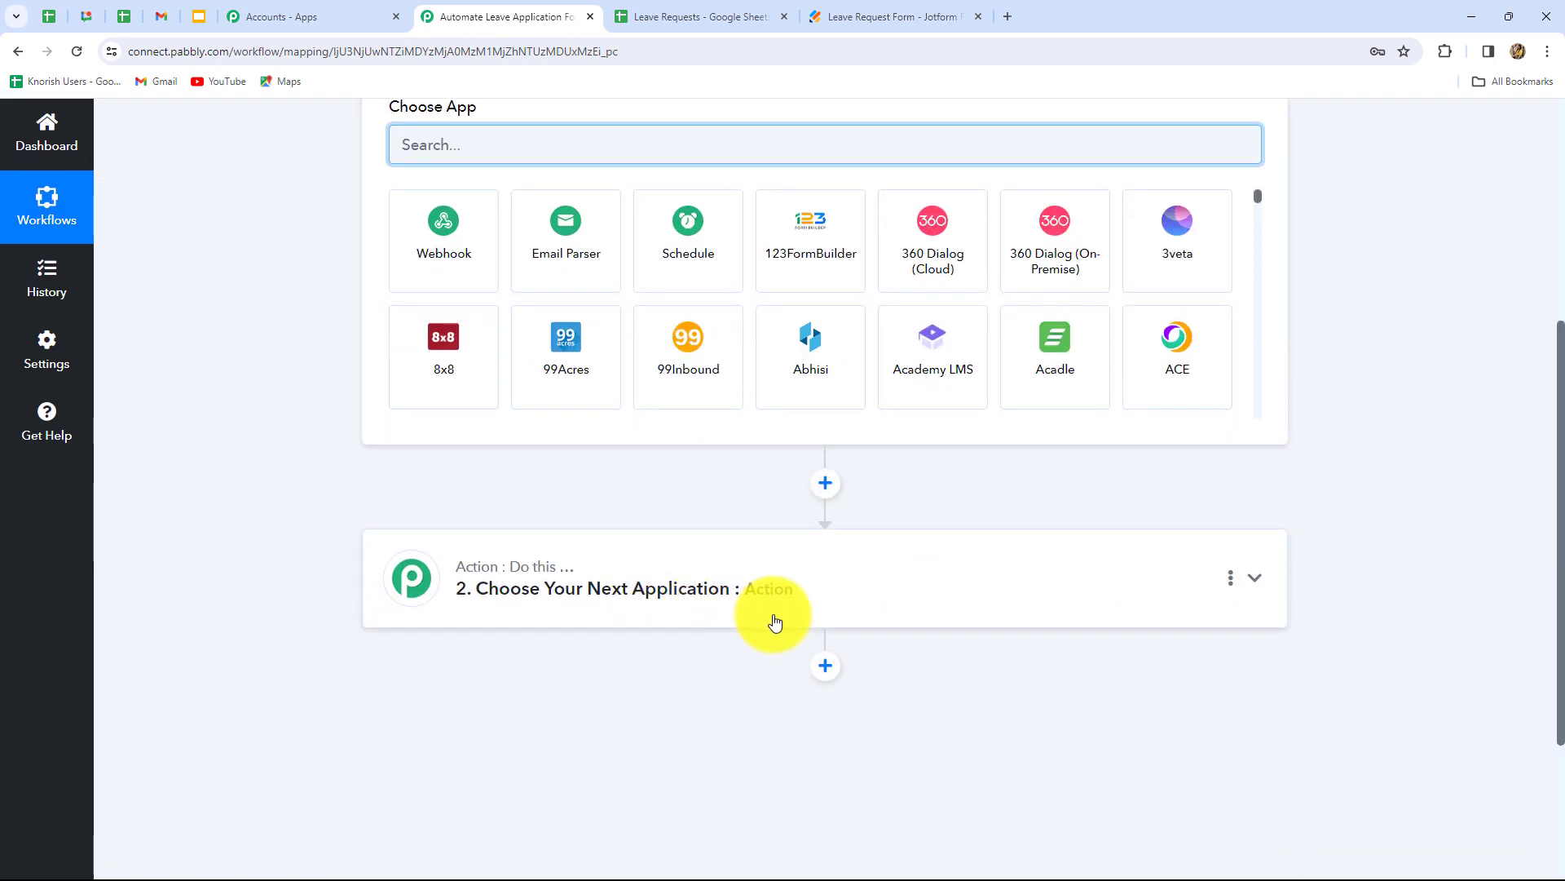
{"action": "scroll", "coordinate": [320, 374], "scroll_direction": "up", "scroll_amount": 3}
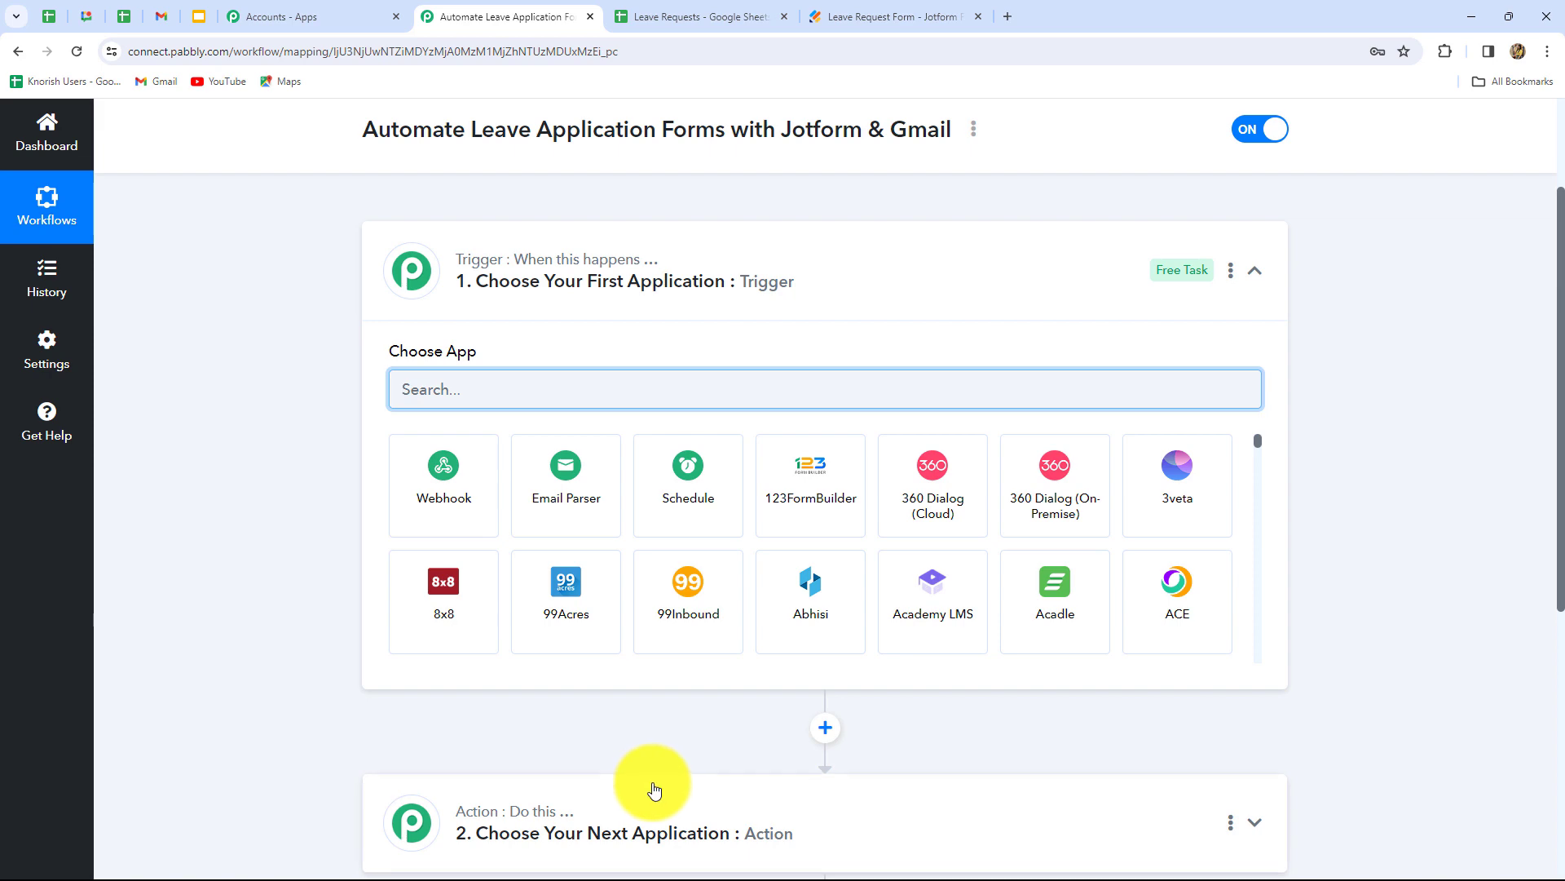
{"action": "scroll", "coordinate": [650, 782], "scroll_direction": "down", "scroll_amount": 4}
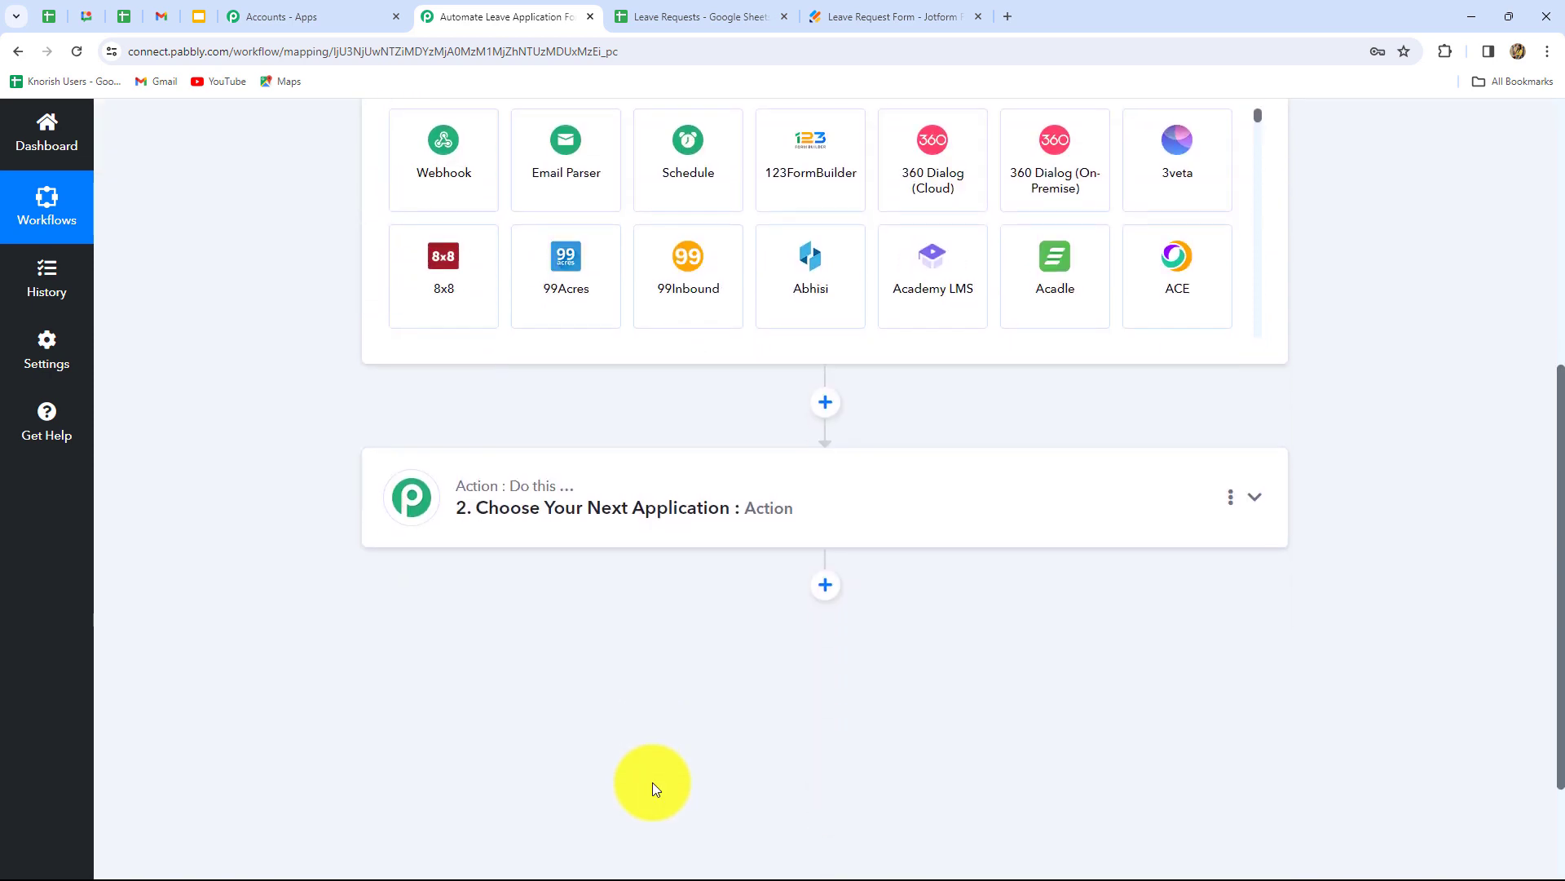
{"action": "scroll", "coordinate": [652, 782], "scroll_direction": "up", "scroll_amount": 4}
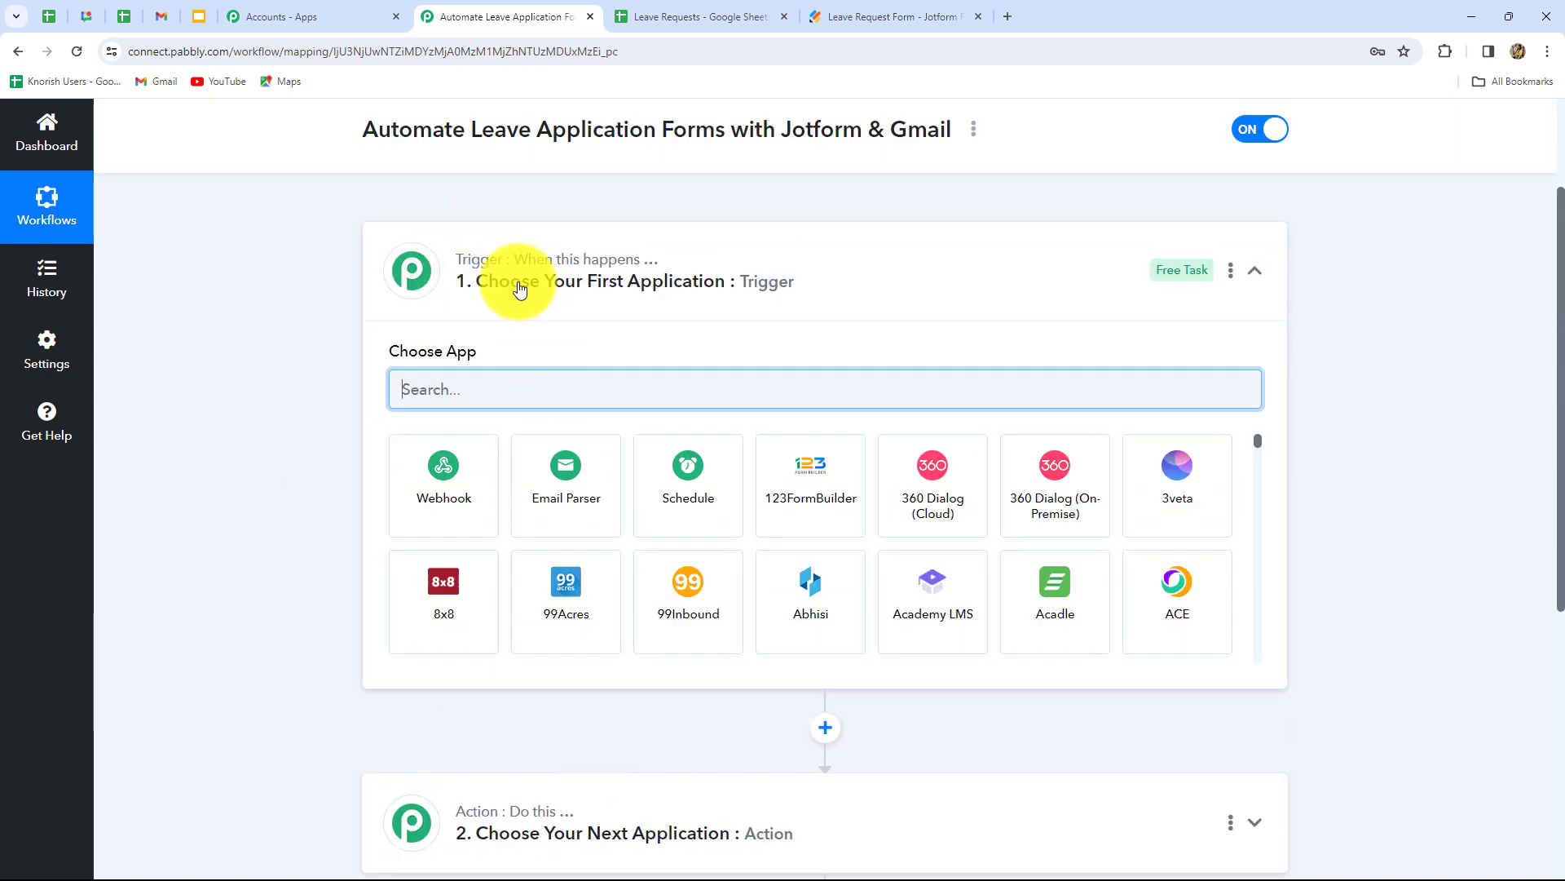
{"action": "scroll", "coordinate": [331, 560], "scroll_direction": "down", "scroll_amount": 4}
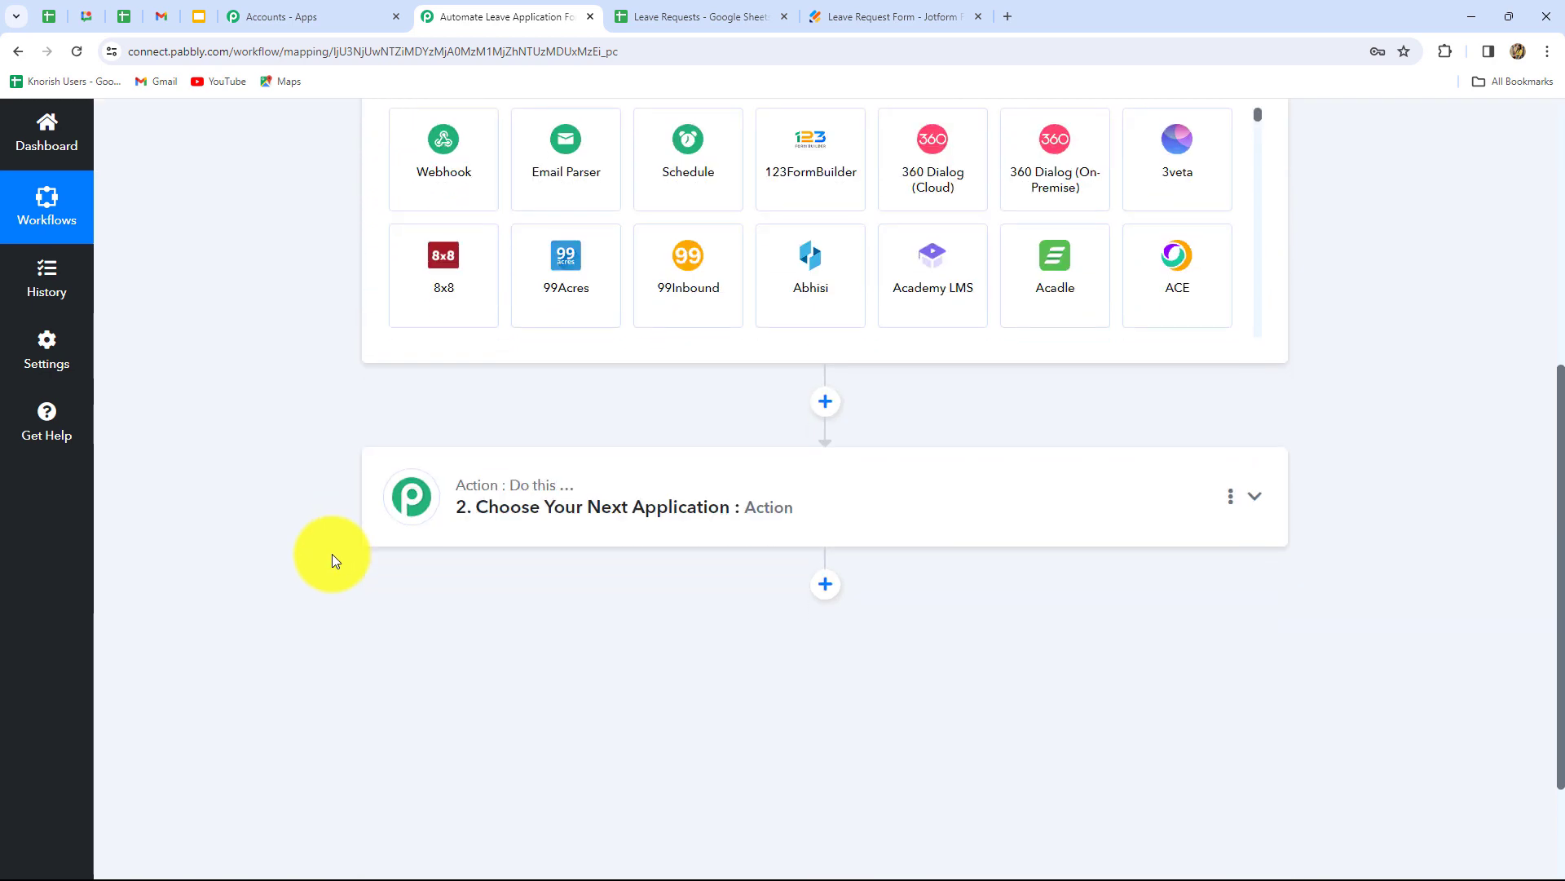
{"action": "scroll", "coordinate": [511, 554], "scroll_direction": "up", "scroll_amount": 3}
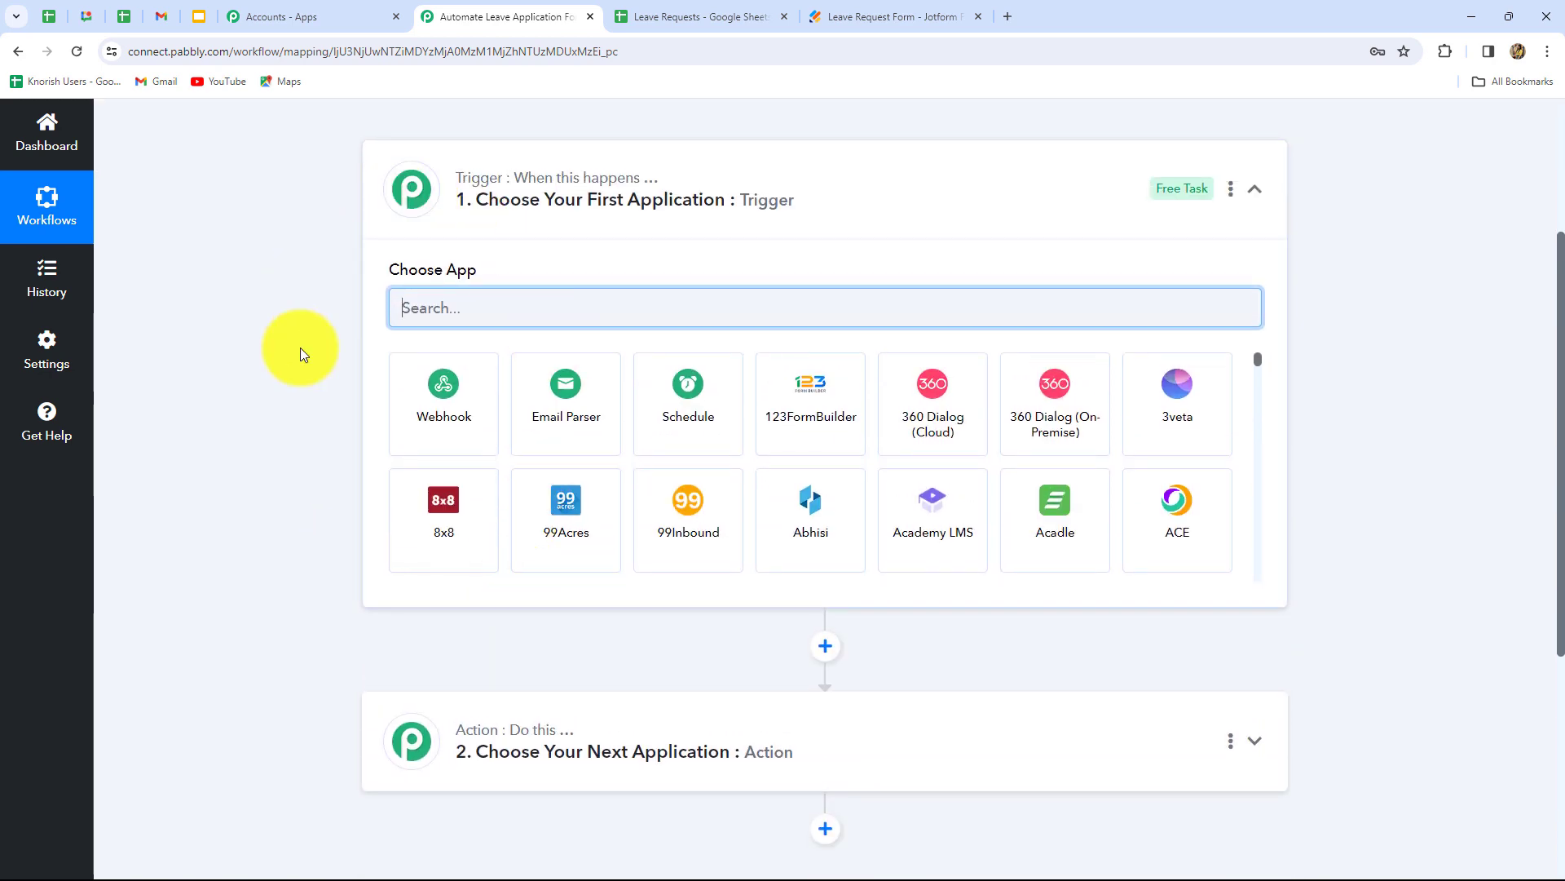
{"action": "left_click", "coordinate": [532, 310]}
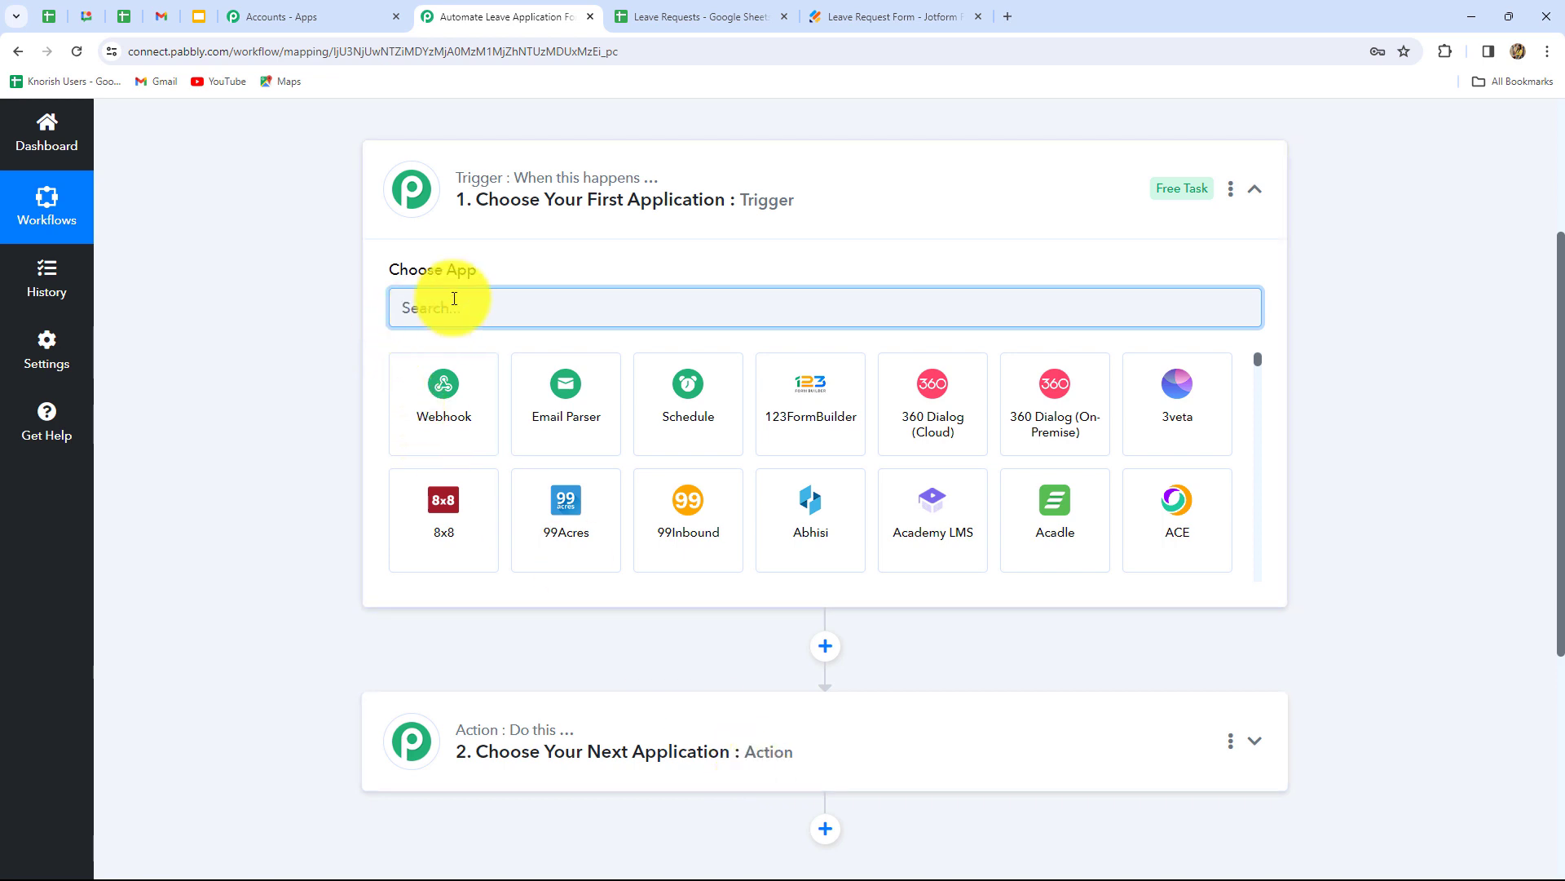
- Review the Jotform Leave Request Form fields, including Leave Type and Rason For Leave
{"action": "left_click", "coordinate": [893, 16]}
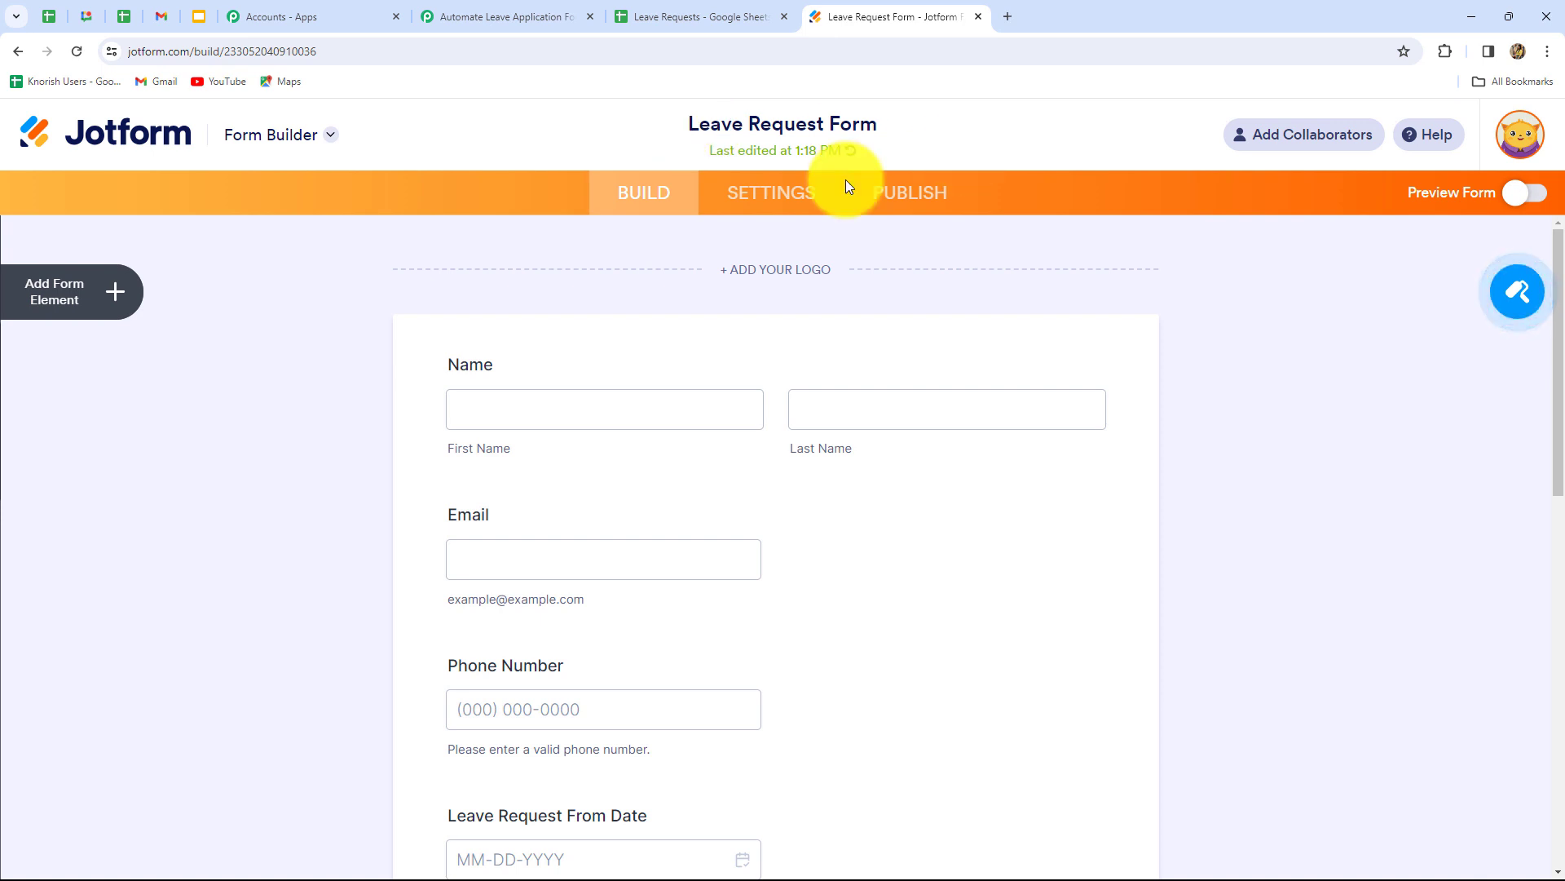
{"action": "scroll", "coordinate": [1386, 437], "scroll_direction": "down", "scroll_amount": 5}
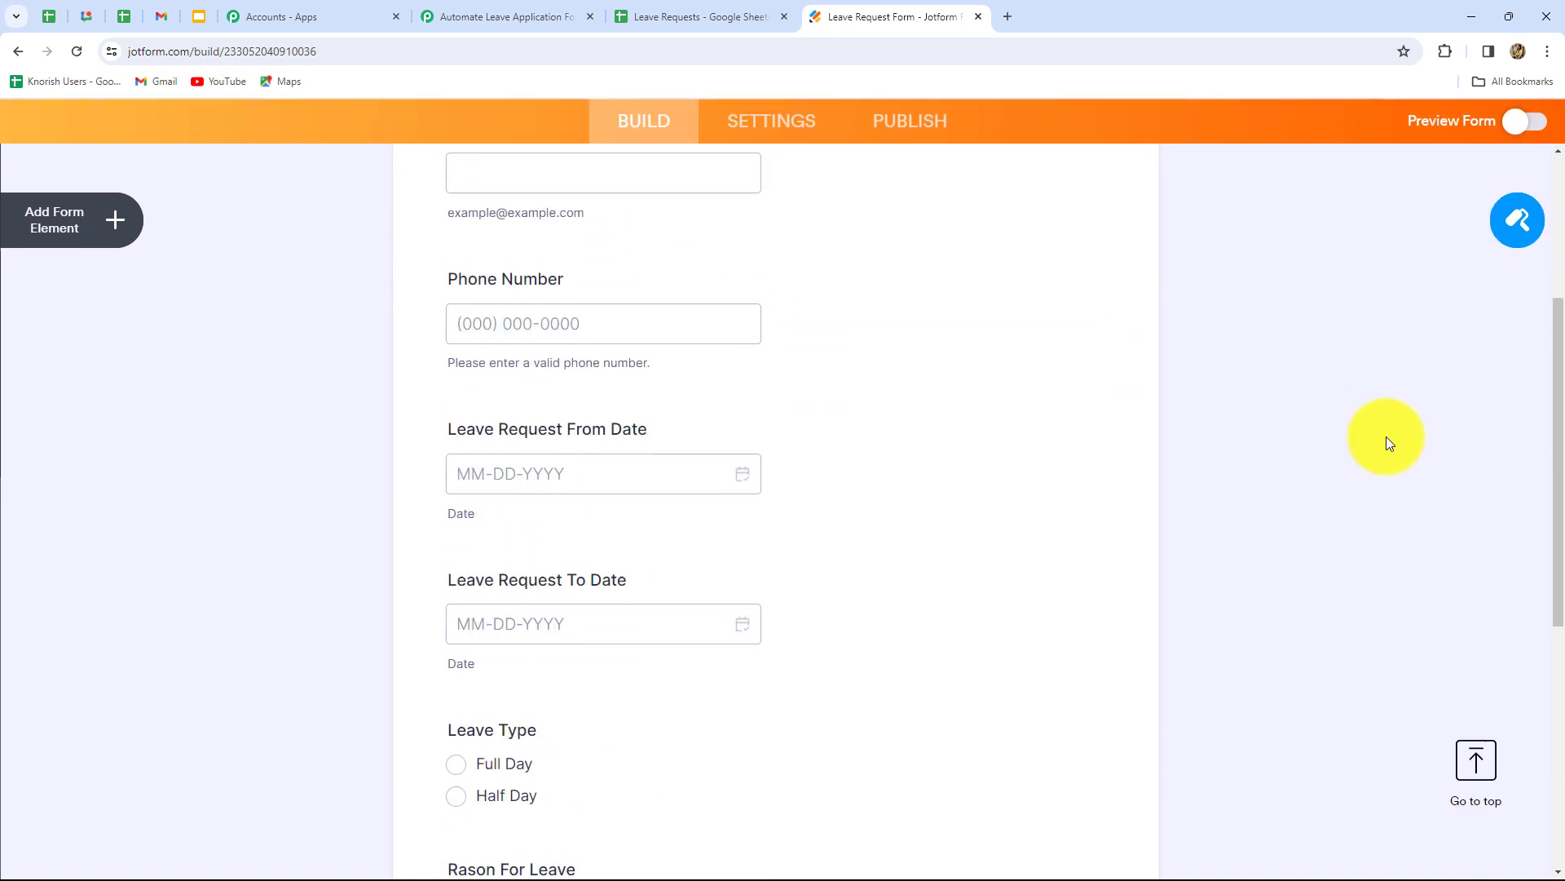
{"action": "scroll", "coordinate": [1386, 437], "scroll_direction": "up", "scroll_amount": 3}
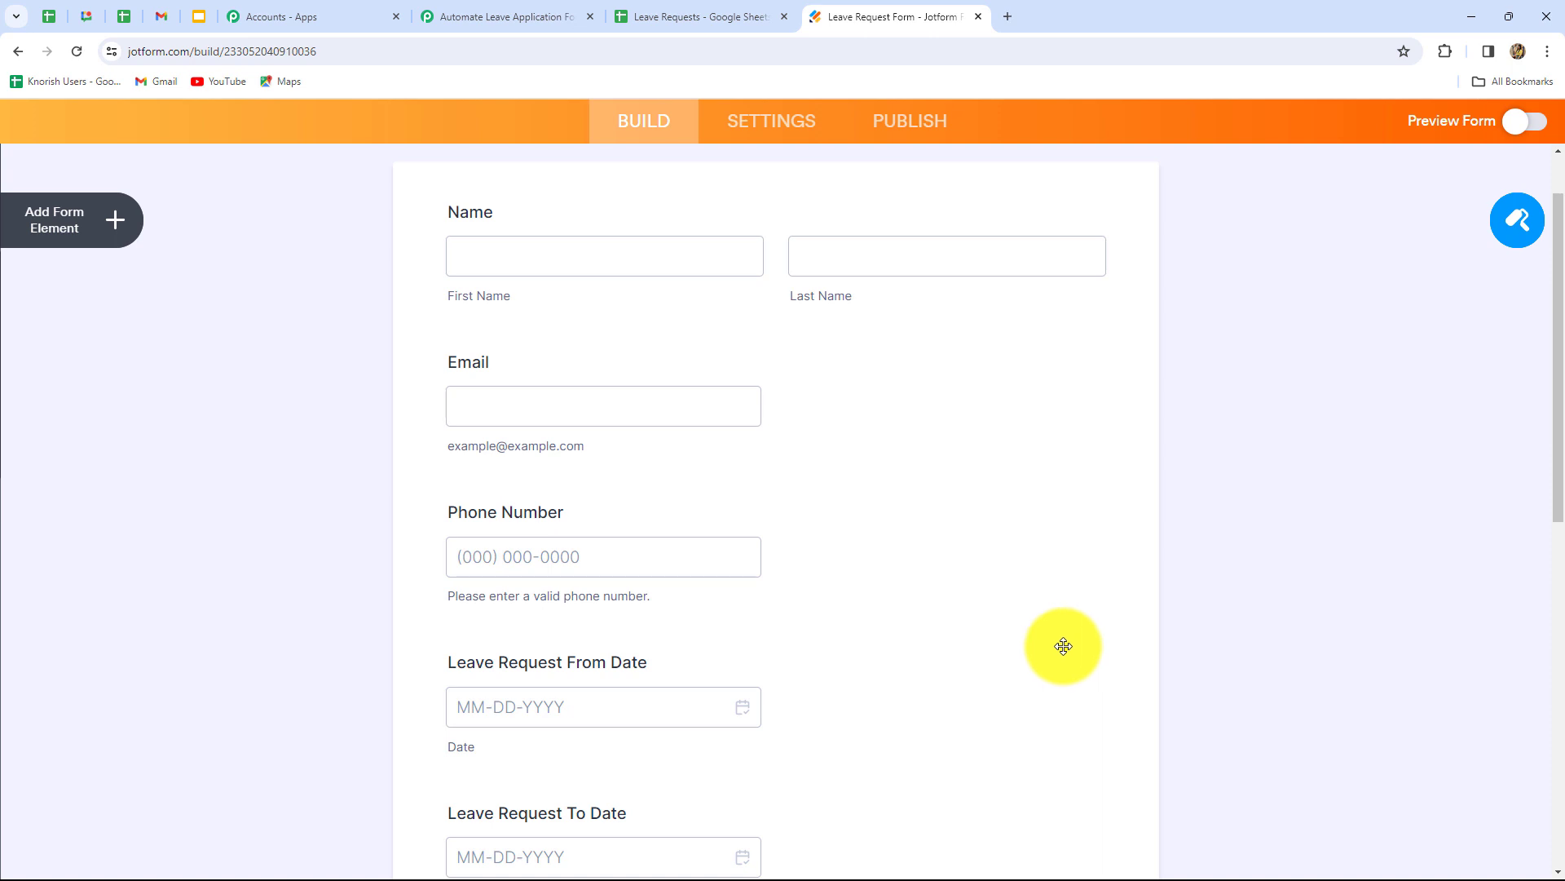
{"action": "scroll", "coordinate": [1063, 646], "scroll_direction": "down", "scroll_amount": 4}
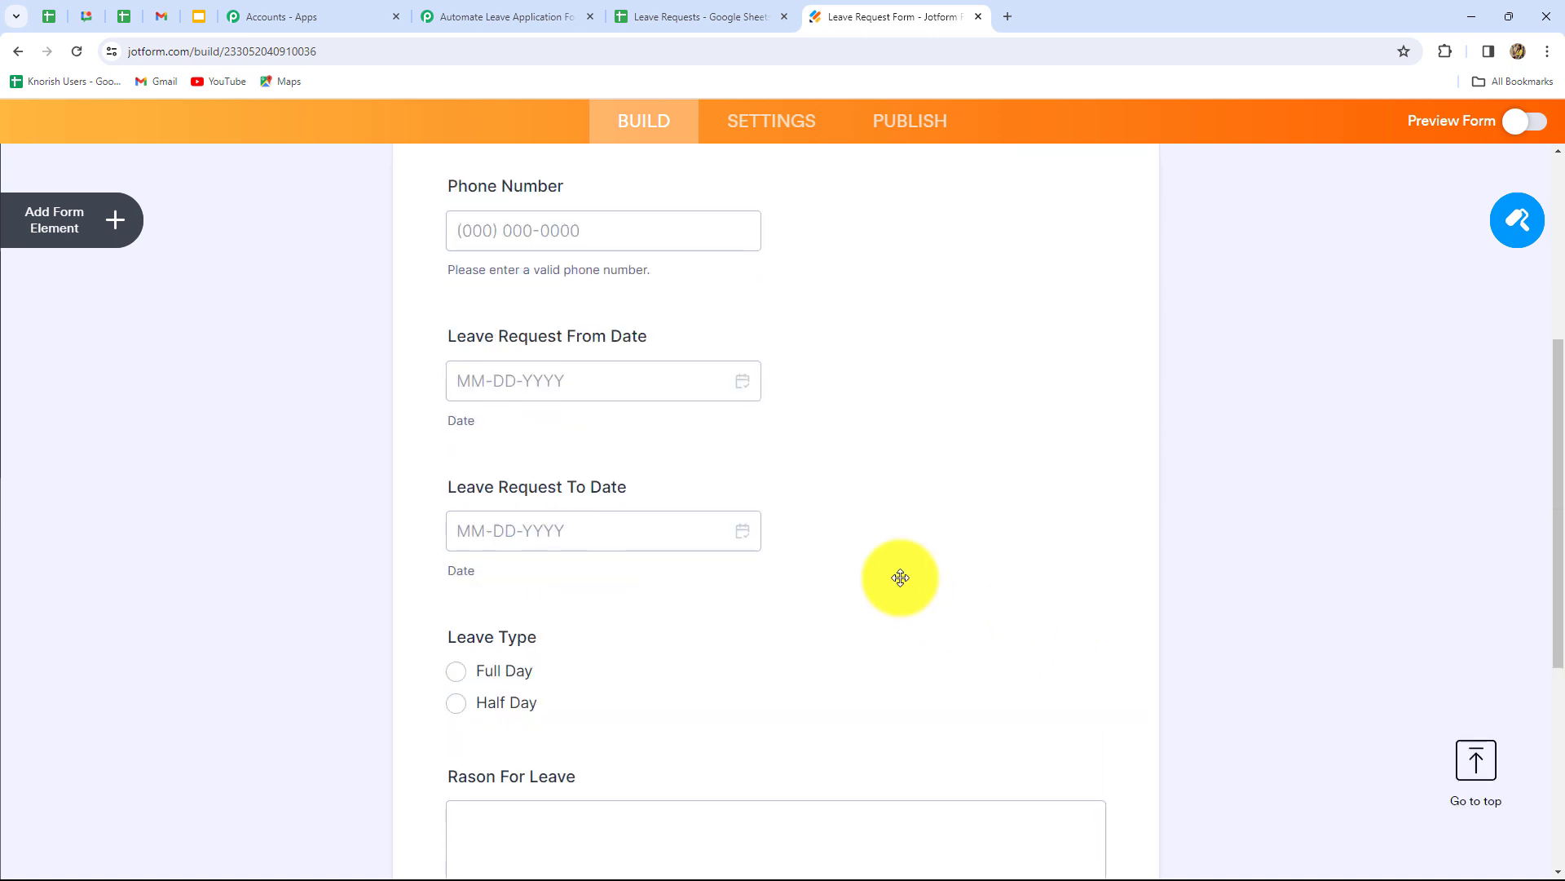
- Search 'Jot' and choose Jotform as the workflow's trigger app
{"action": "left_click", "coordinate": [512, 17]}
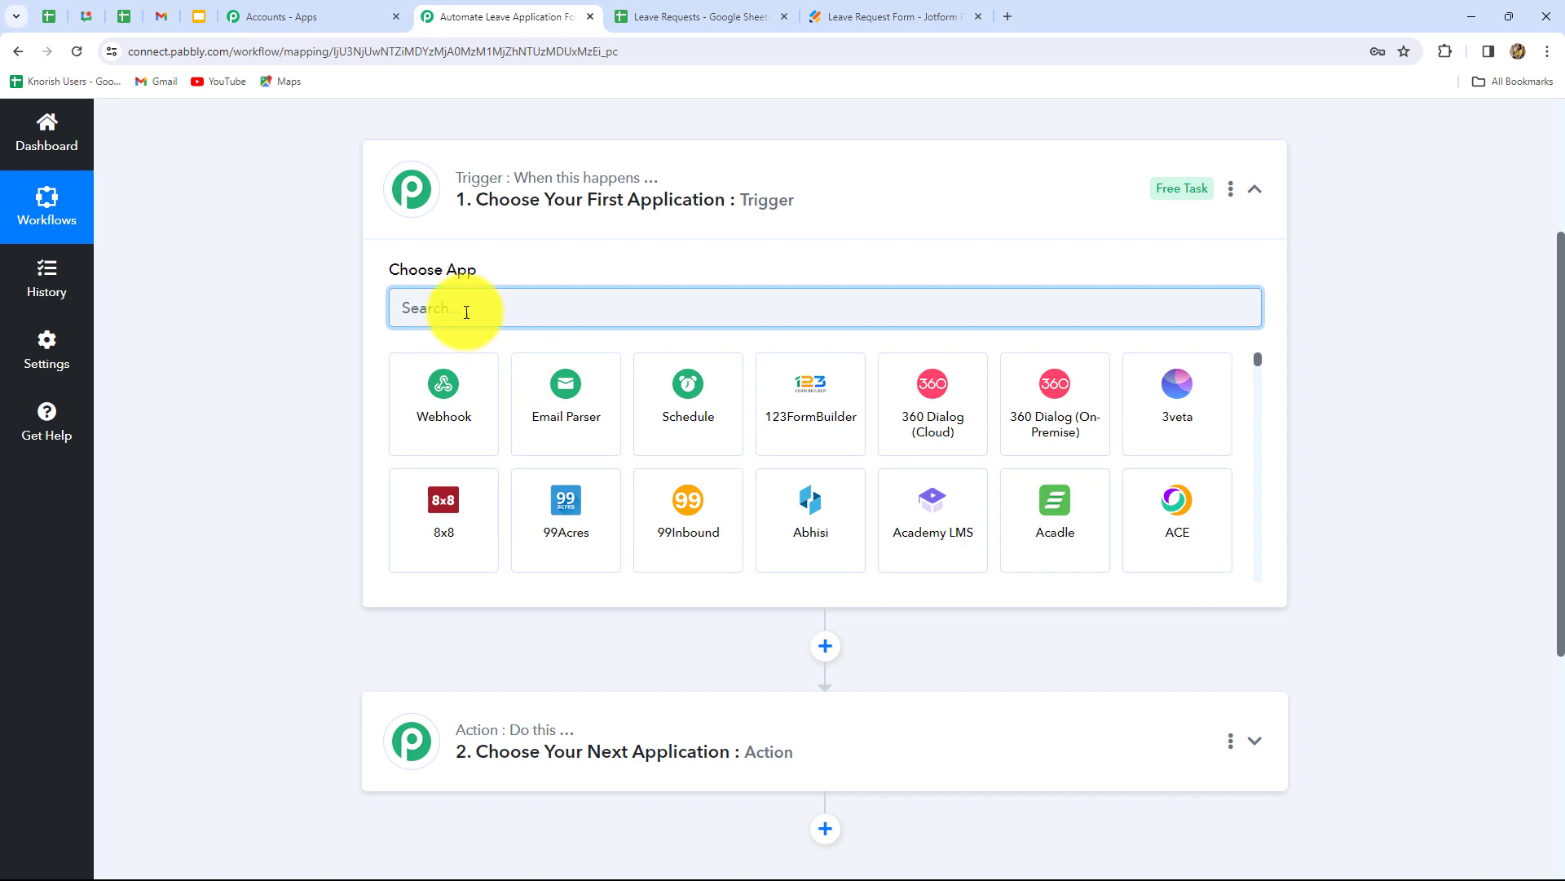
{"action": "key", "text": "Caps_Lock"}
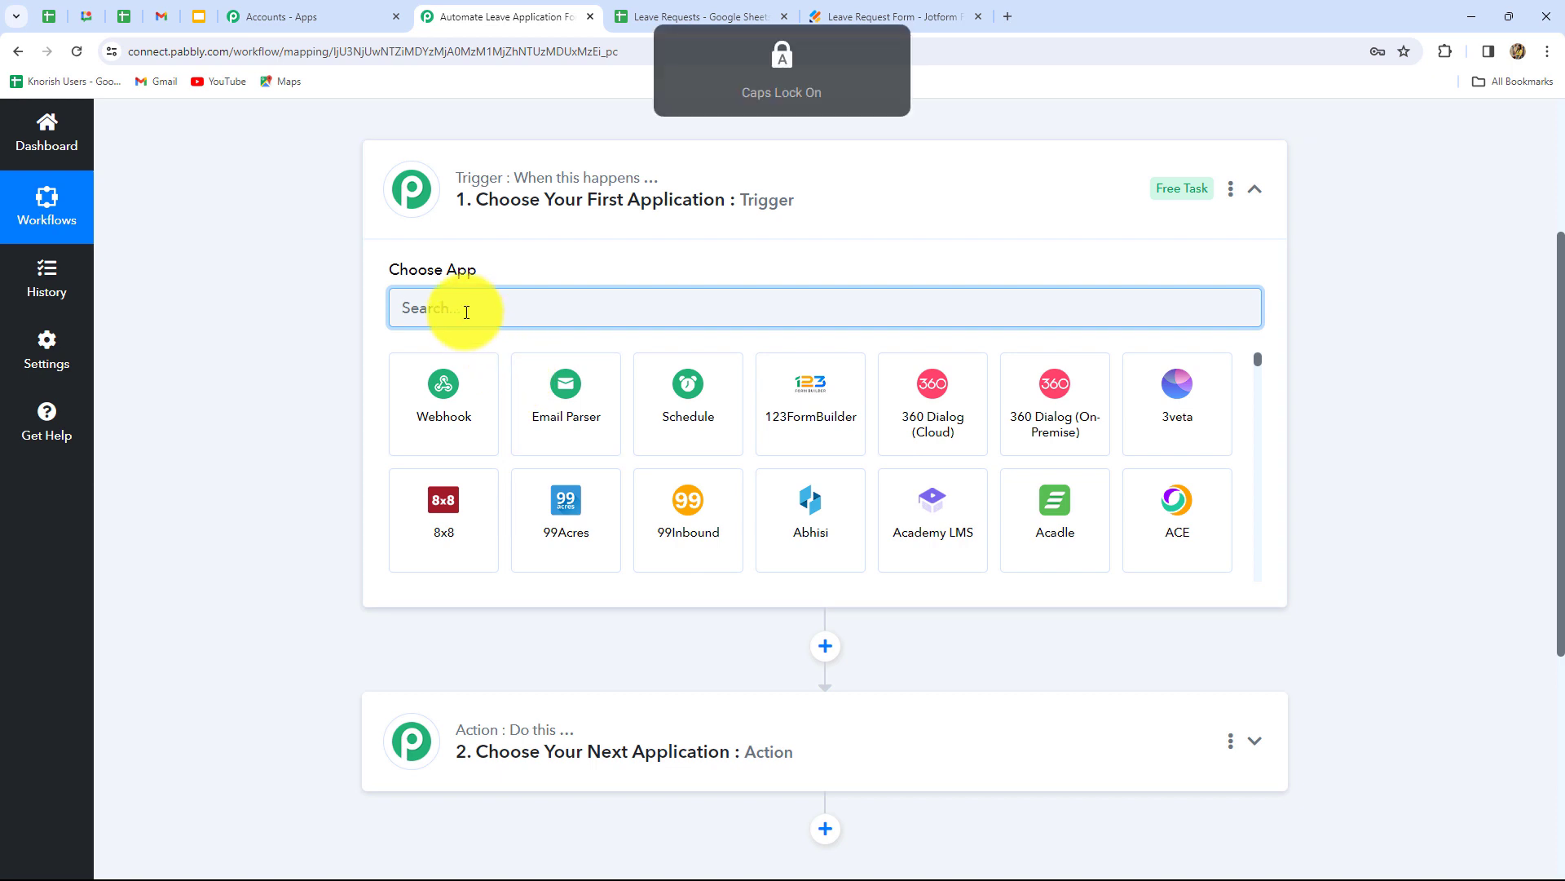
{"action": "type", "text": "Jp"}
{"action": "key", "text": "BackSpace"}
{"action": "type", "text": "ot"}
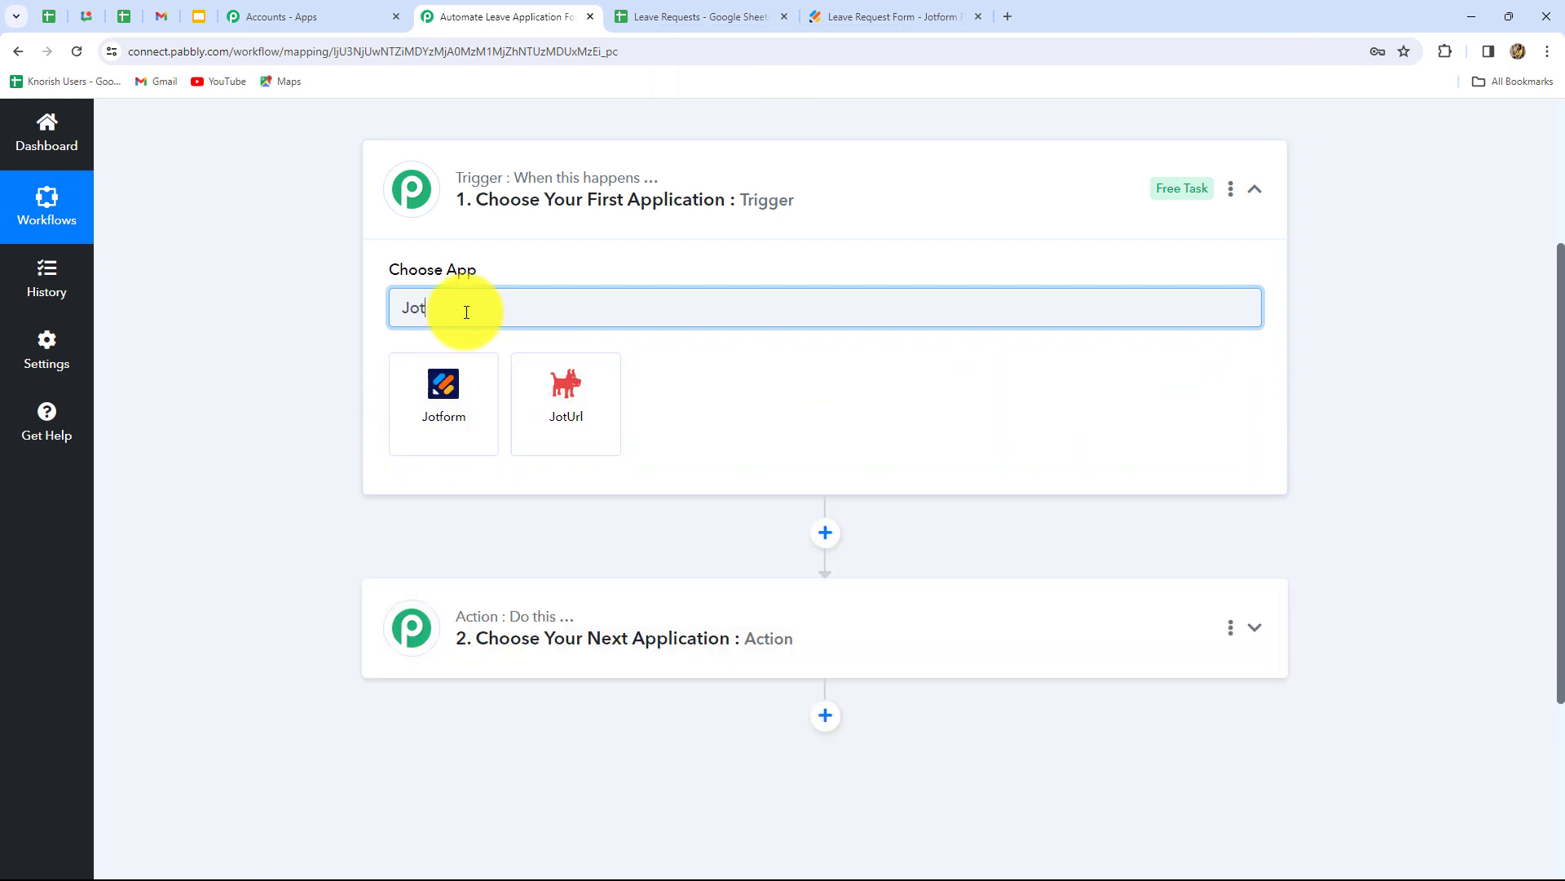
{"action": "left_click", "coordinate": [445, 395]}
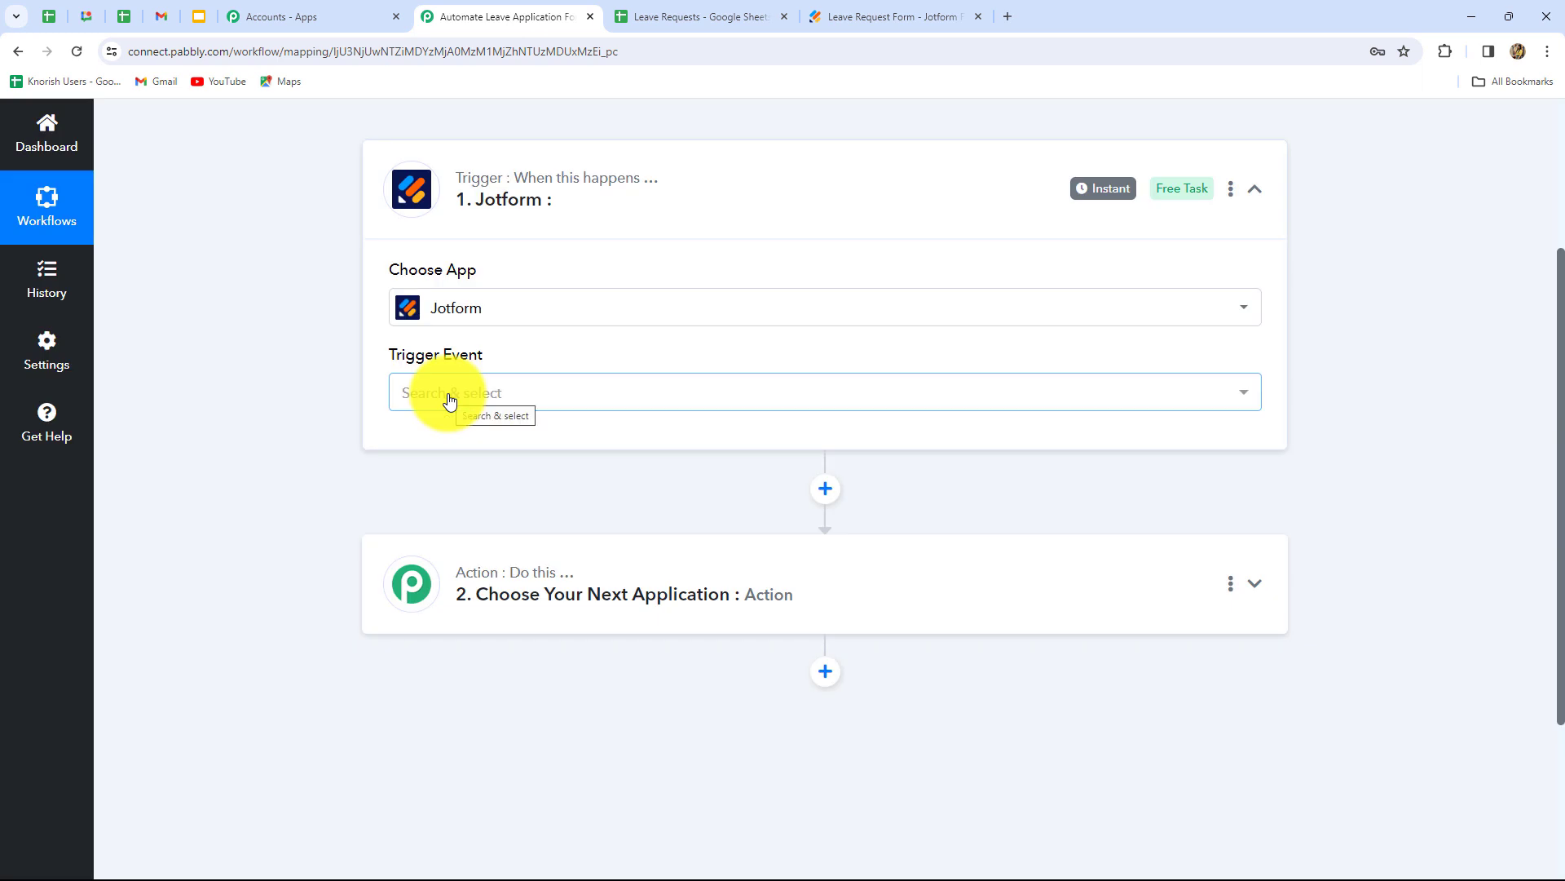
- Set New Response as the trigger event and copy its webhook URL
{"action": "left_click", "coordinate": [449, 400]}
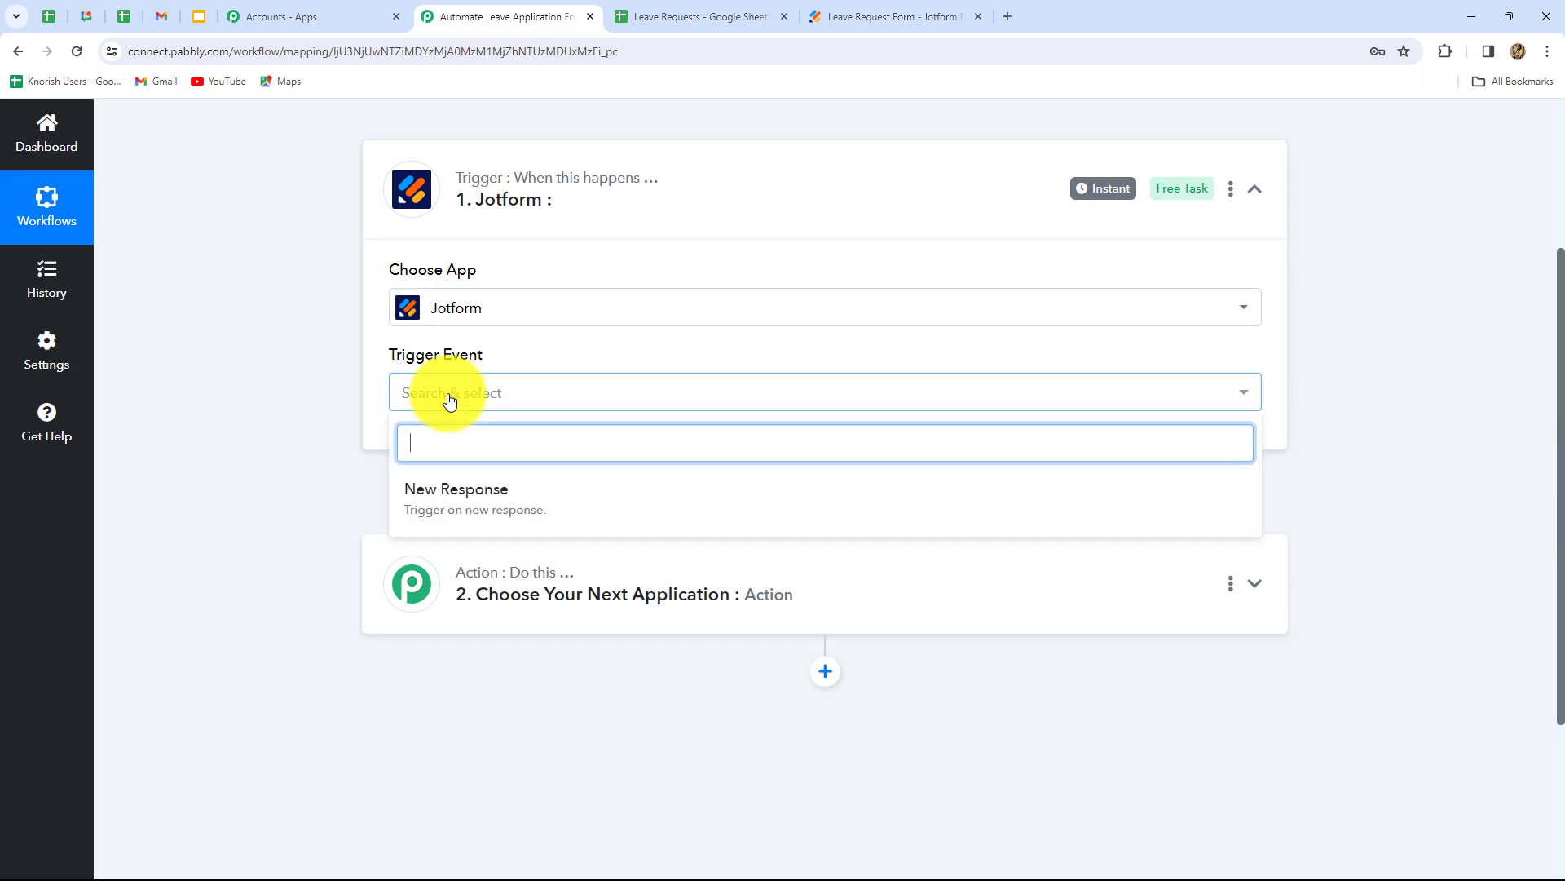
{"action": "left_click", "coordinate": [437, 492]}
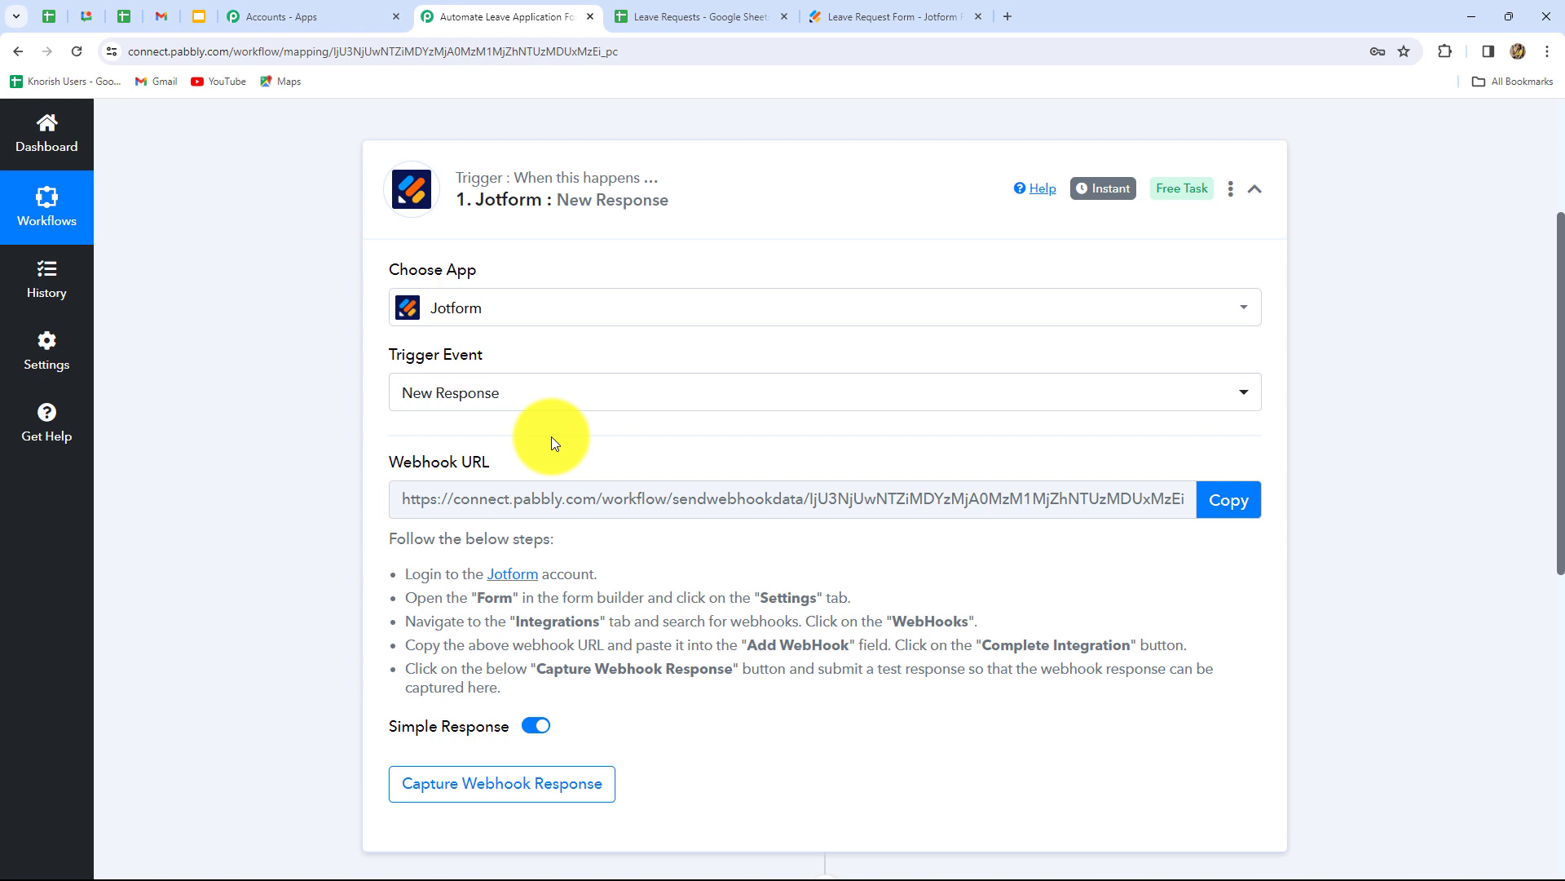
{"action": "scroll", "coordinate": [713, 682], "scroll_direction": "down", "scroll_amount": 1}
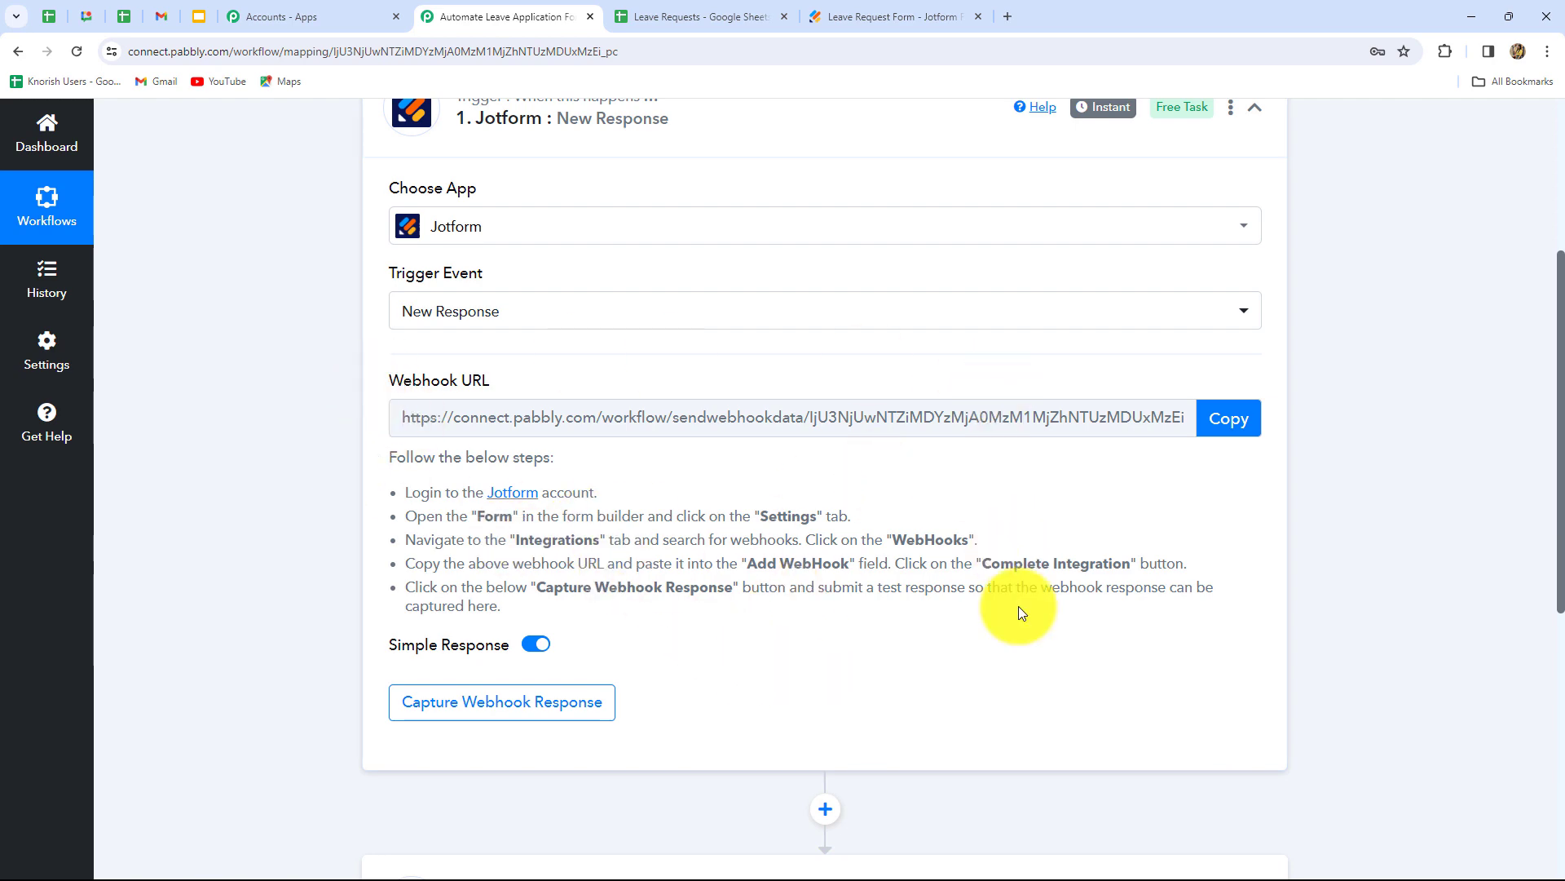
{"action": "scroll", "coordinate": [1019, 605], "scroll_direction": "up", "scroll_amount": 3}
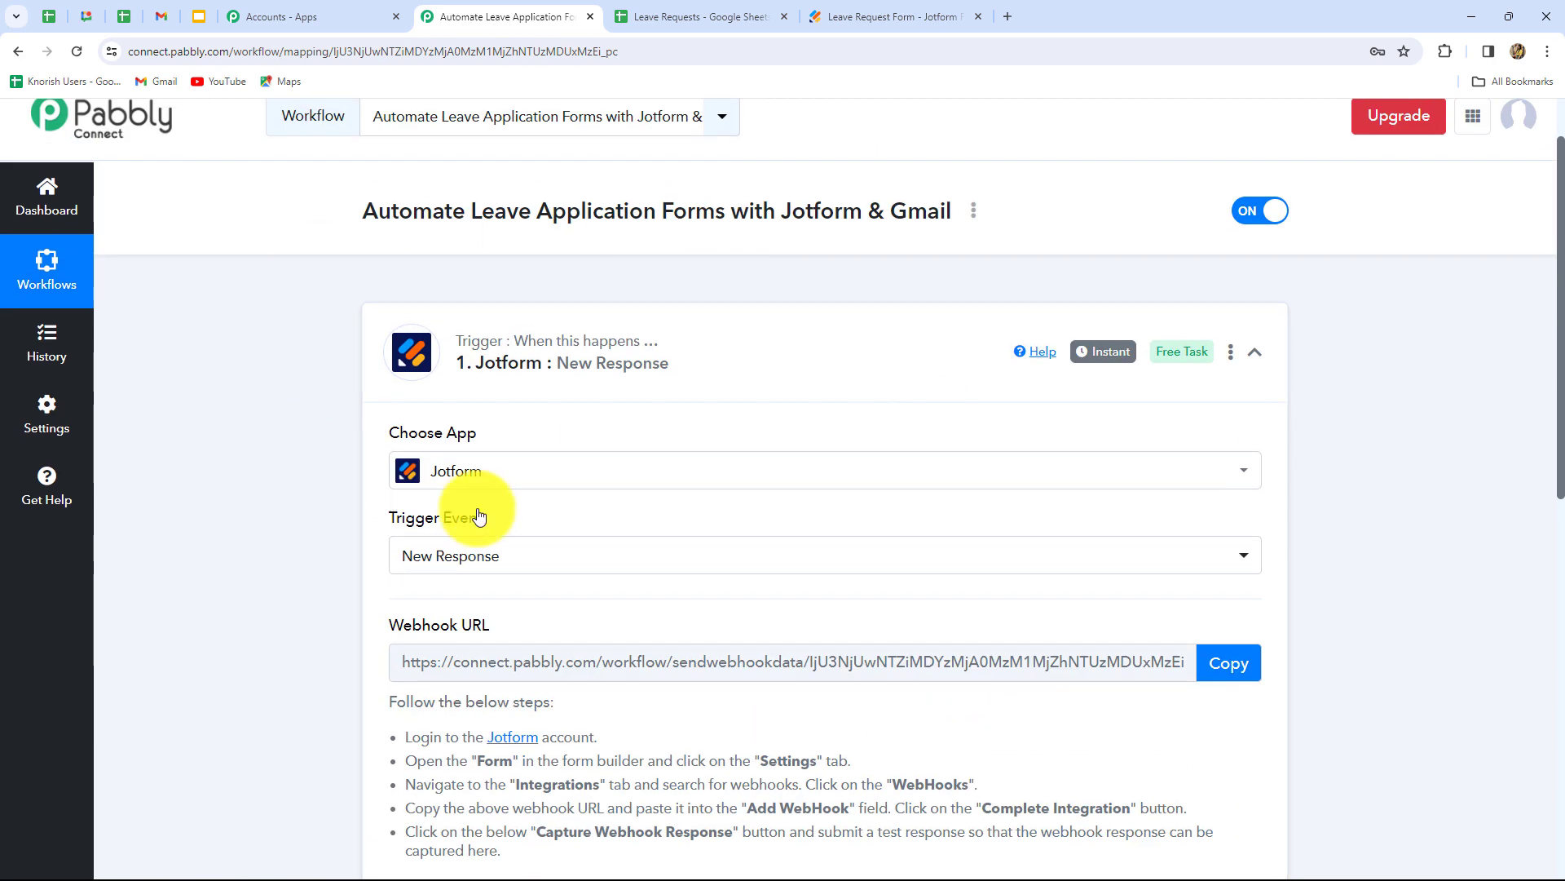
{"action": "scroll", "coordinate": [1006, 676], "scroll_direction": "down", "scroll_amount": 4}
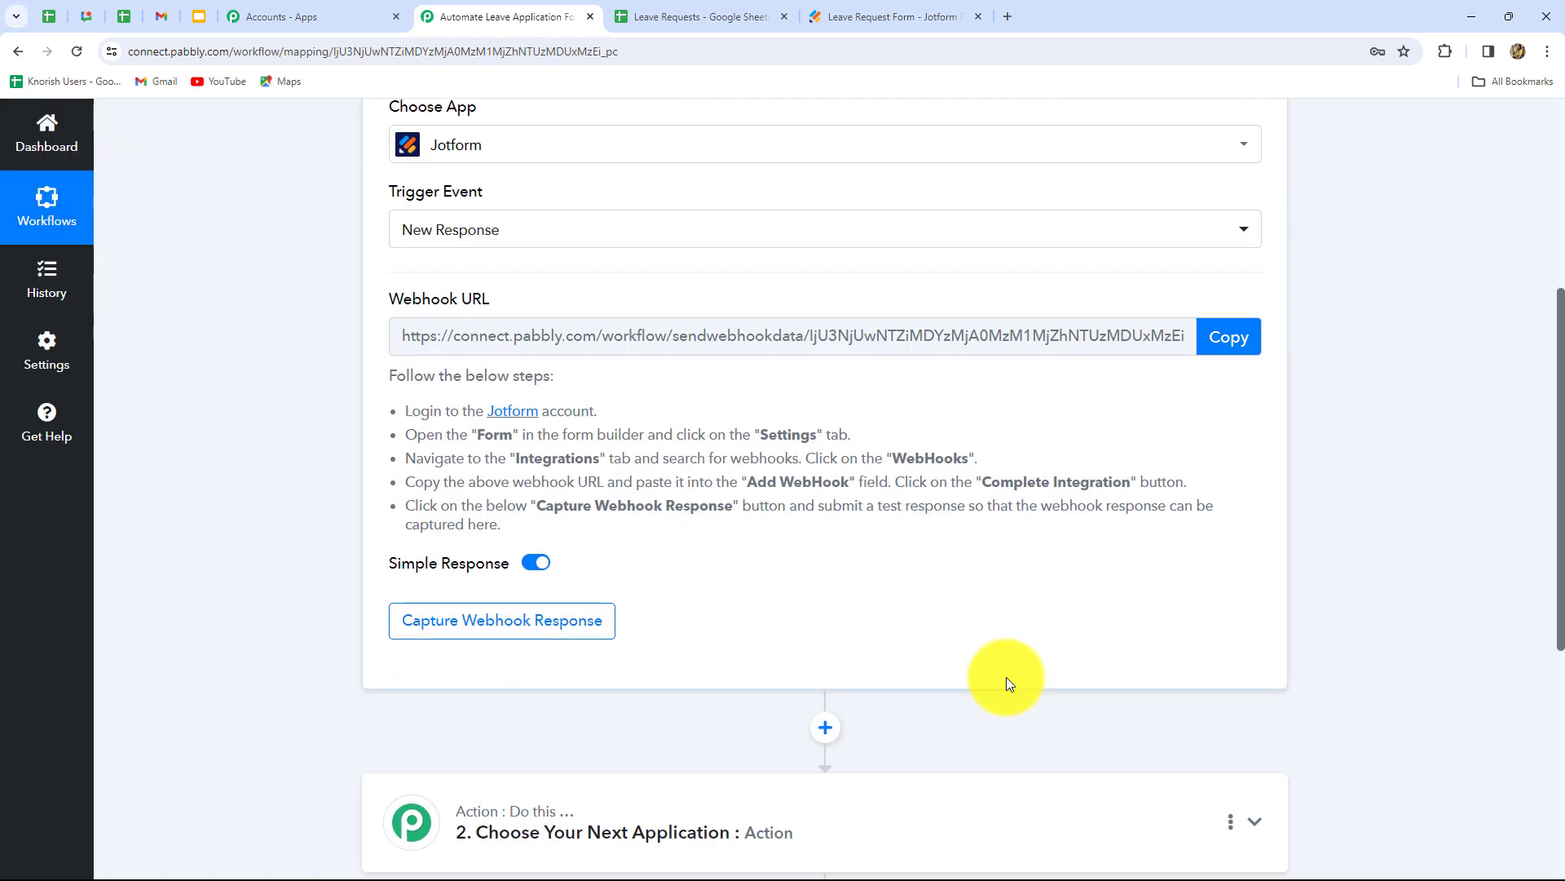
{"action": "left_click", "coordinate": [1228, 342]}
{"action": "key", "text": "ctrl+c"}
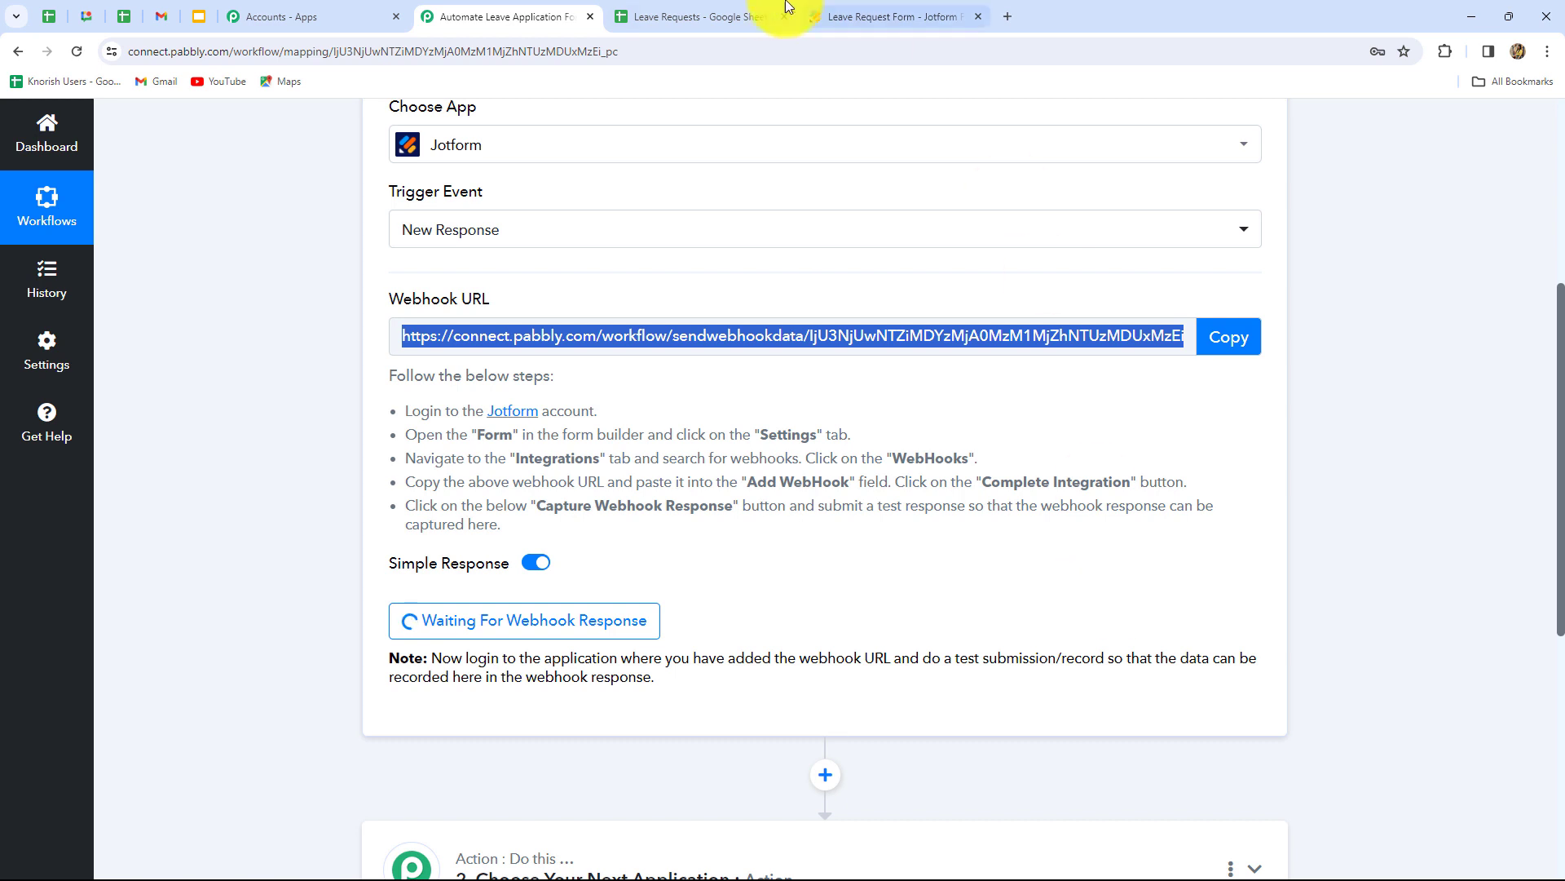
- Go to the Leave Request Form's Settings > Integrations page in Jotform
{"action": "left_click", "coordinate": [841, 23]}
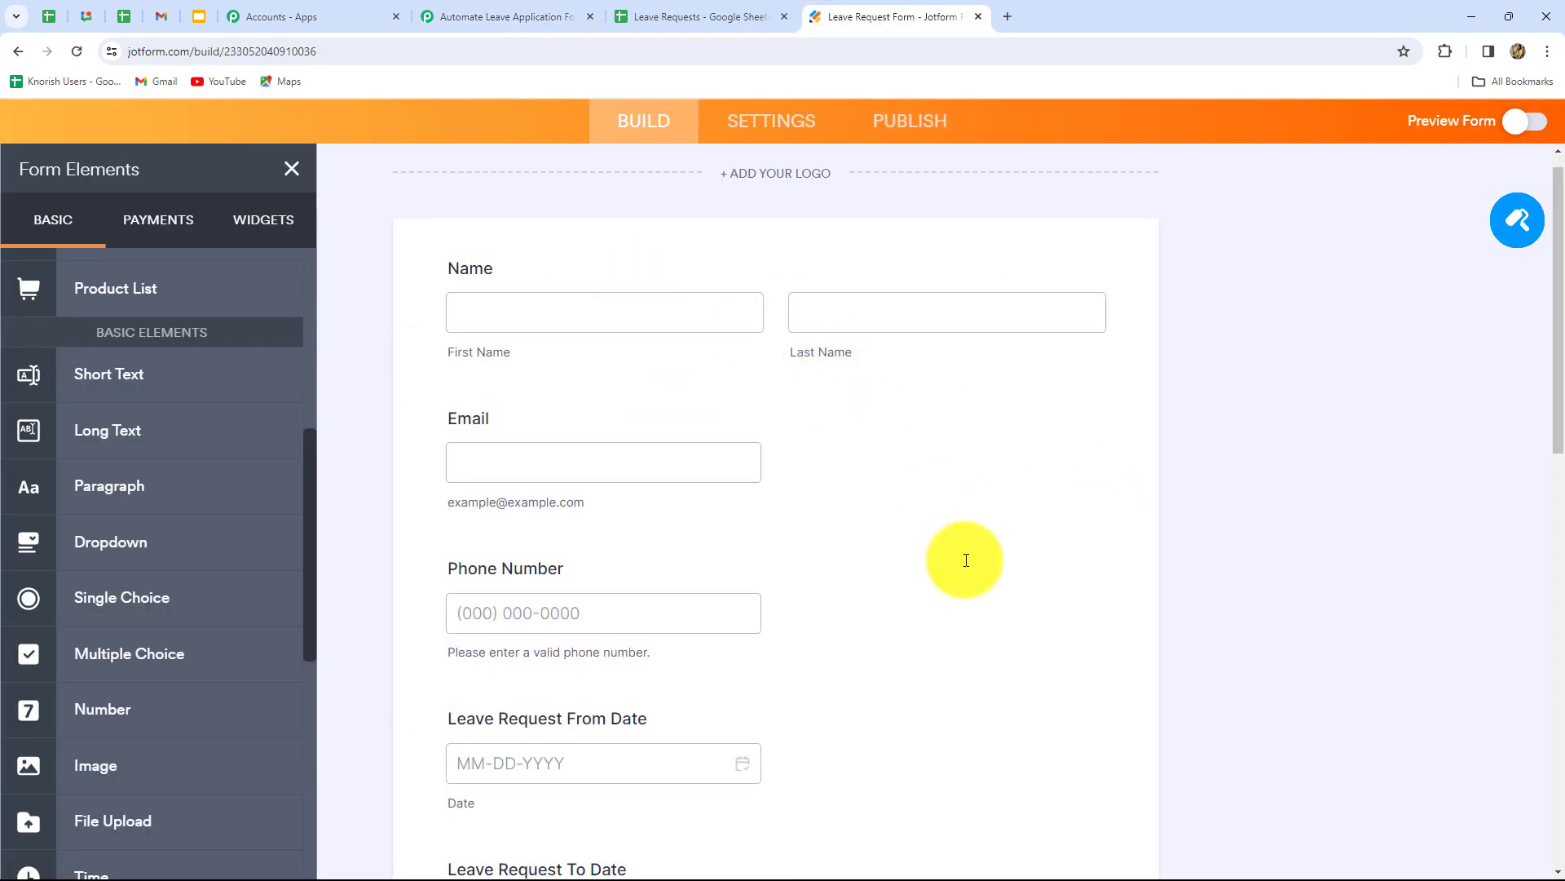
{"action": "left_click", "coordinate": [291, 169]}
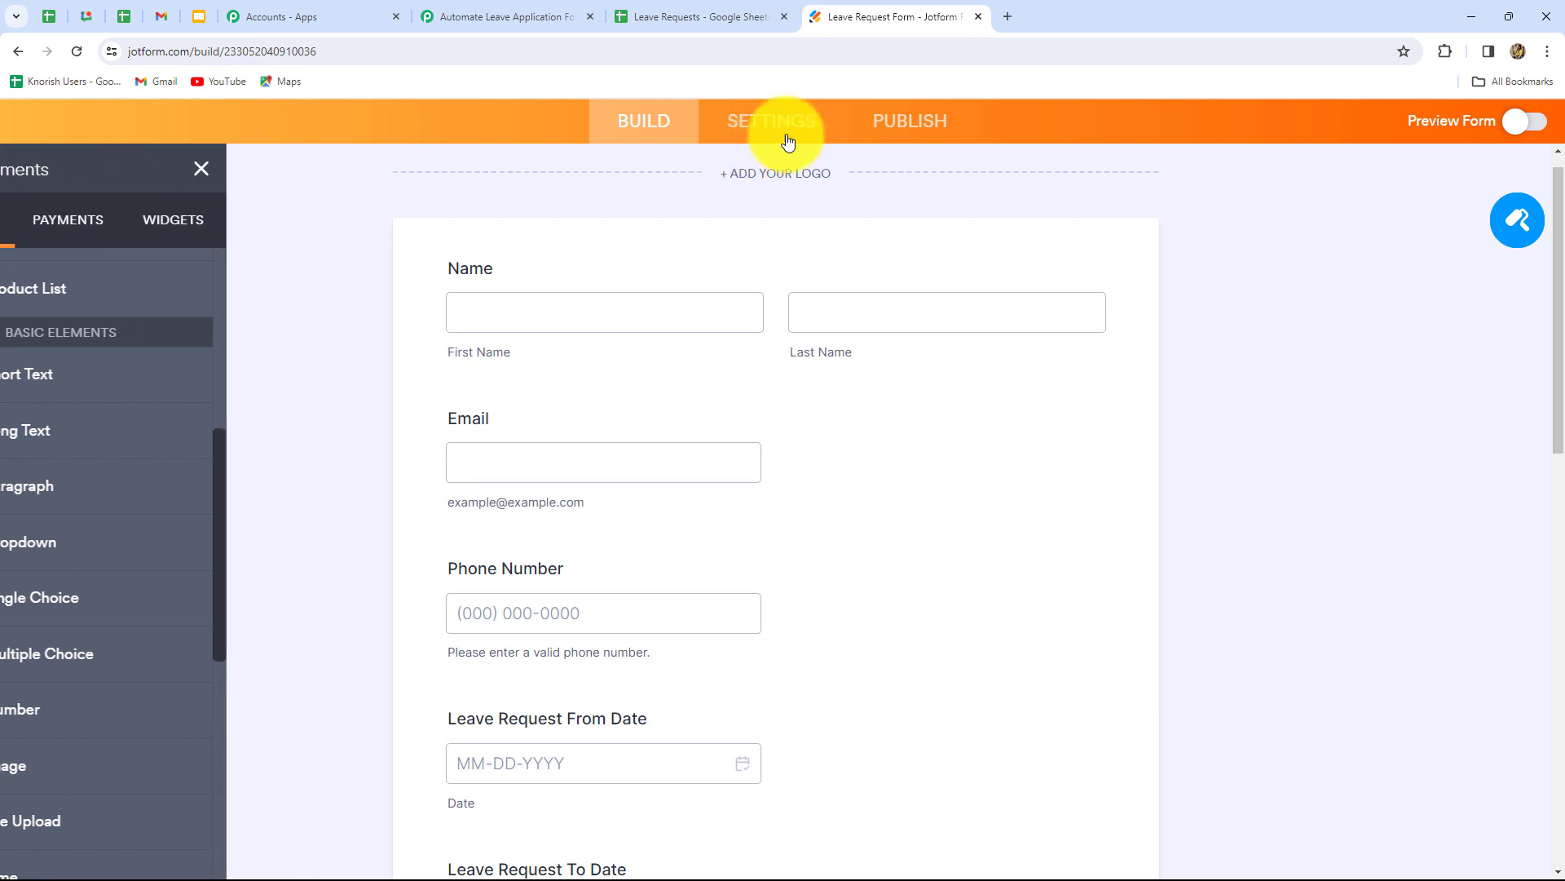
{"action": "left_click", "coordinate": [789, 128]}
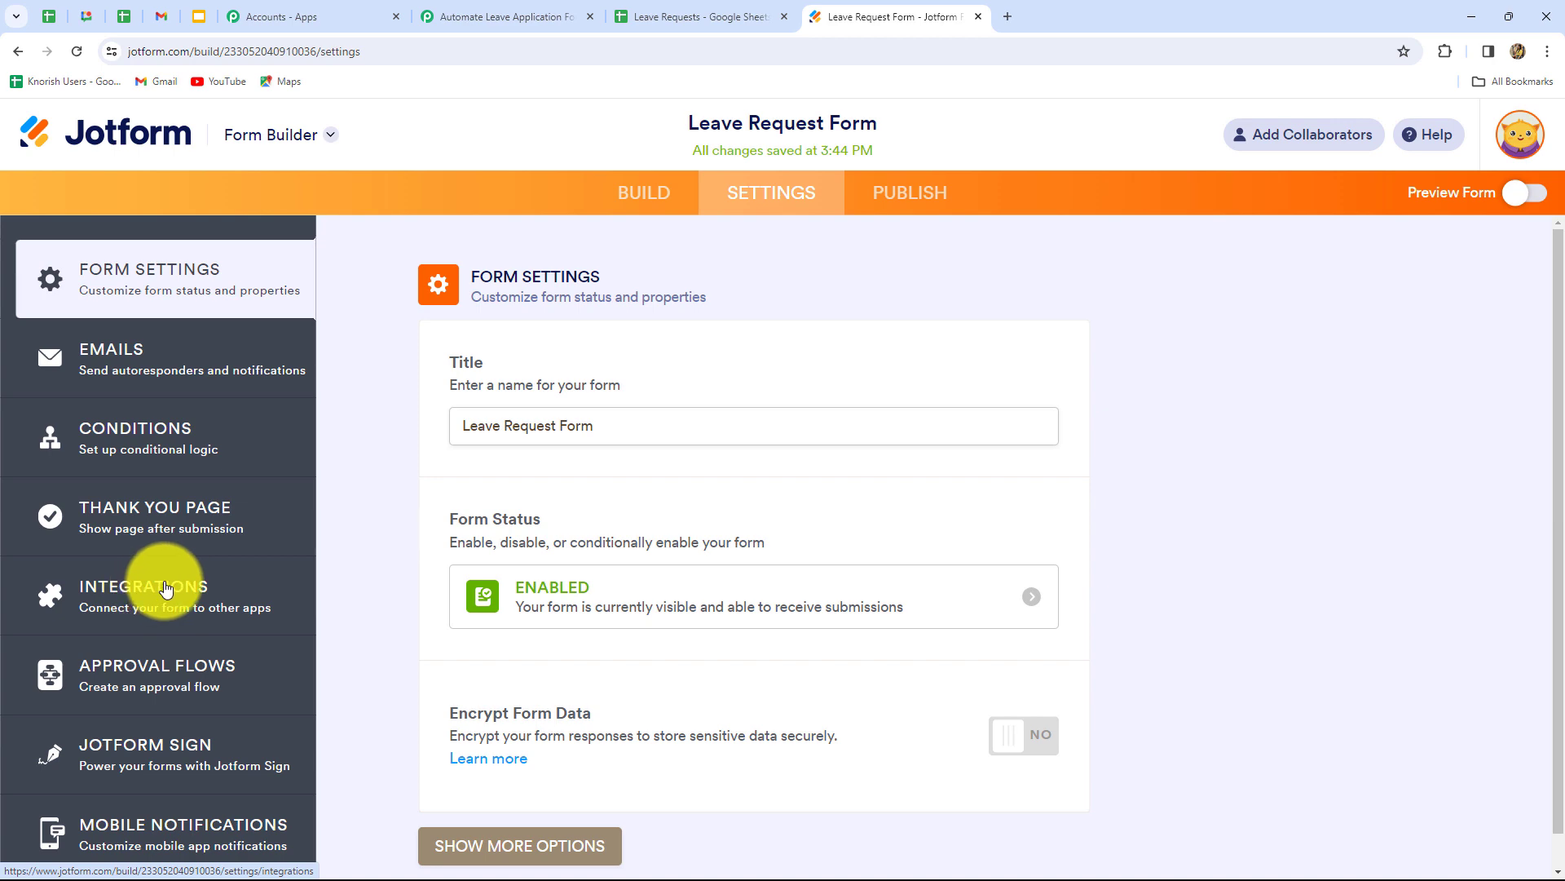
{"action": "left_click", "coordinate": [162, 589]}
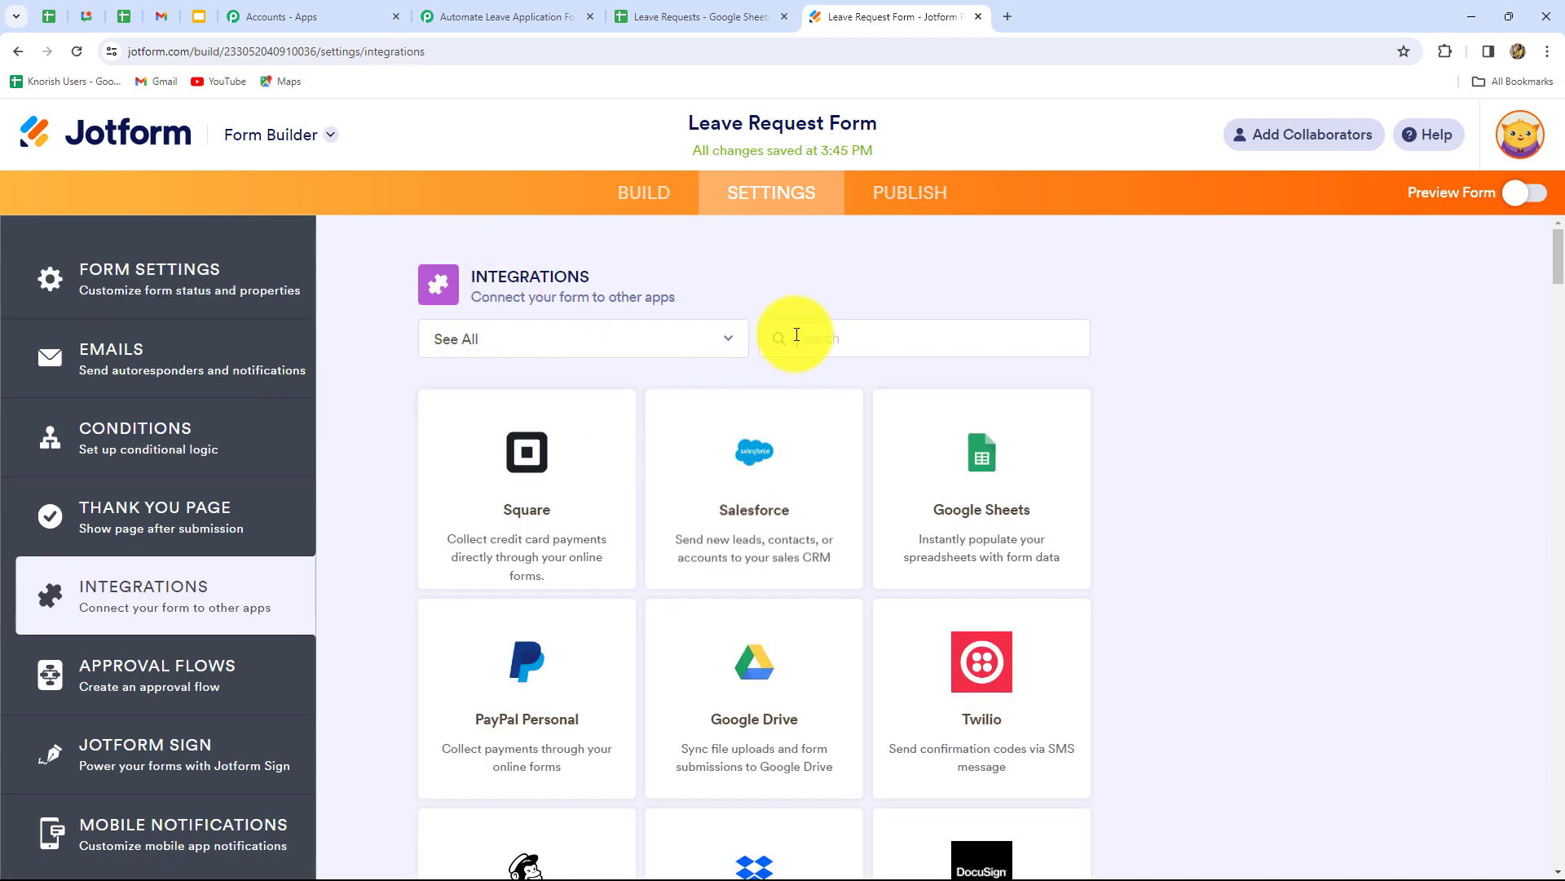
- Add a WebHooks integration with the pasted Pabbly webhook URL, then return to the workflow
{"action": "left_click", "coordinate": [797, 334]}
{"action": "type", "text": "webh"}
{"action": "left_click", "coordinate": [799, 489]}
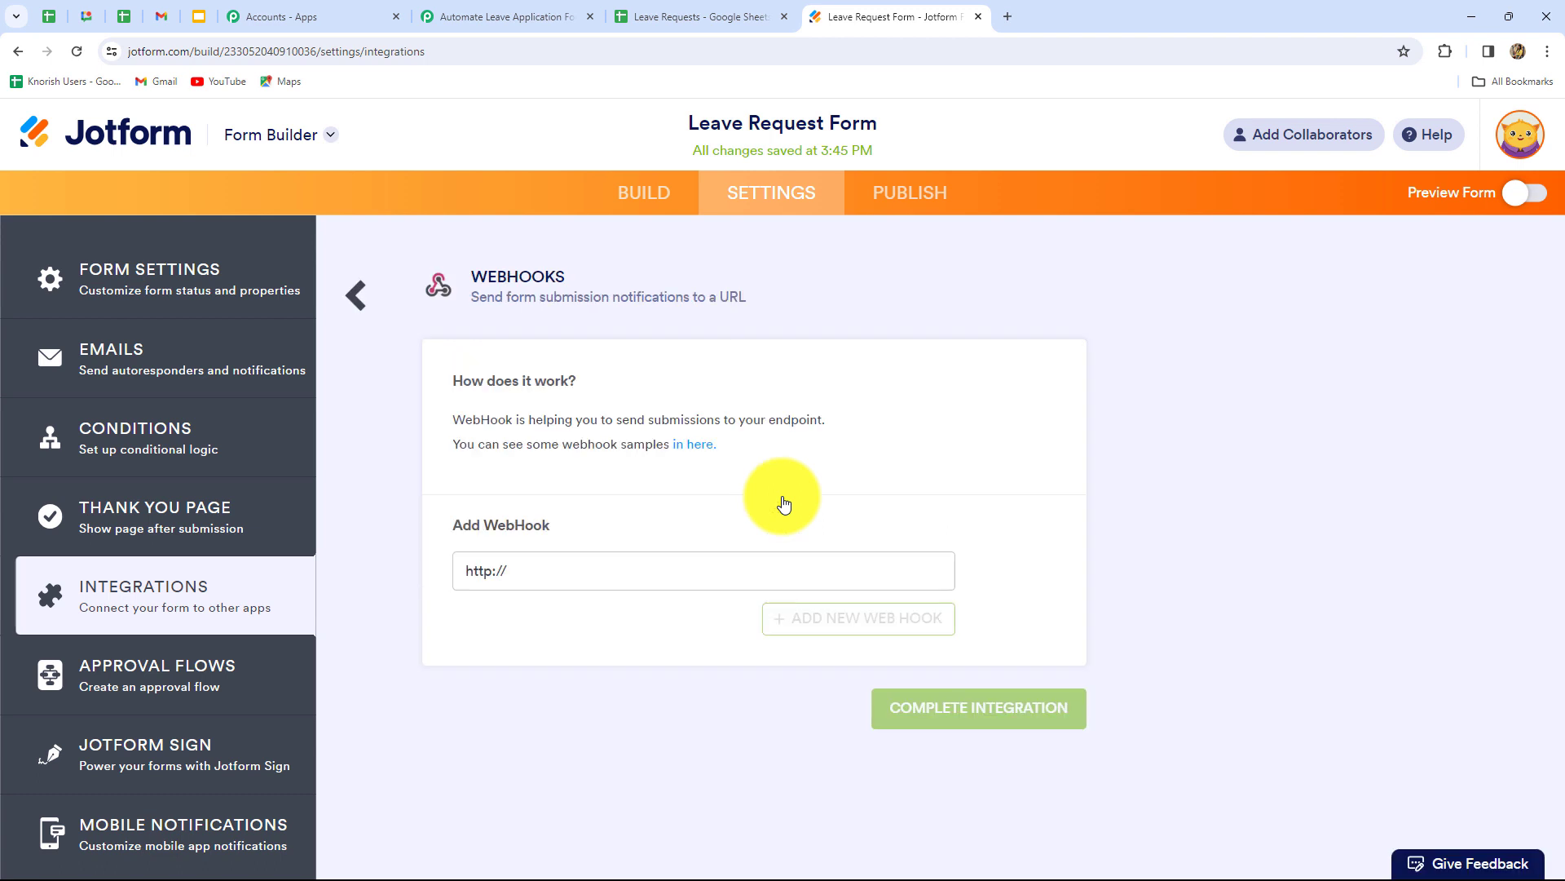
{"action": "left_click_drag", "start_coordinate": [570, 562], "coordinate": [405, 570]}
{"action": "key", "text": "BackSpace"}
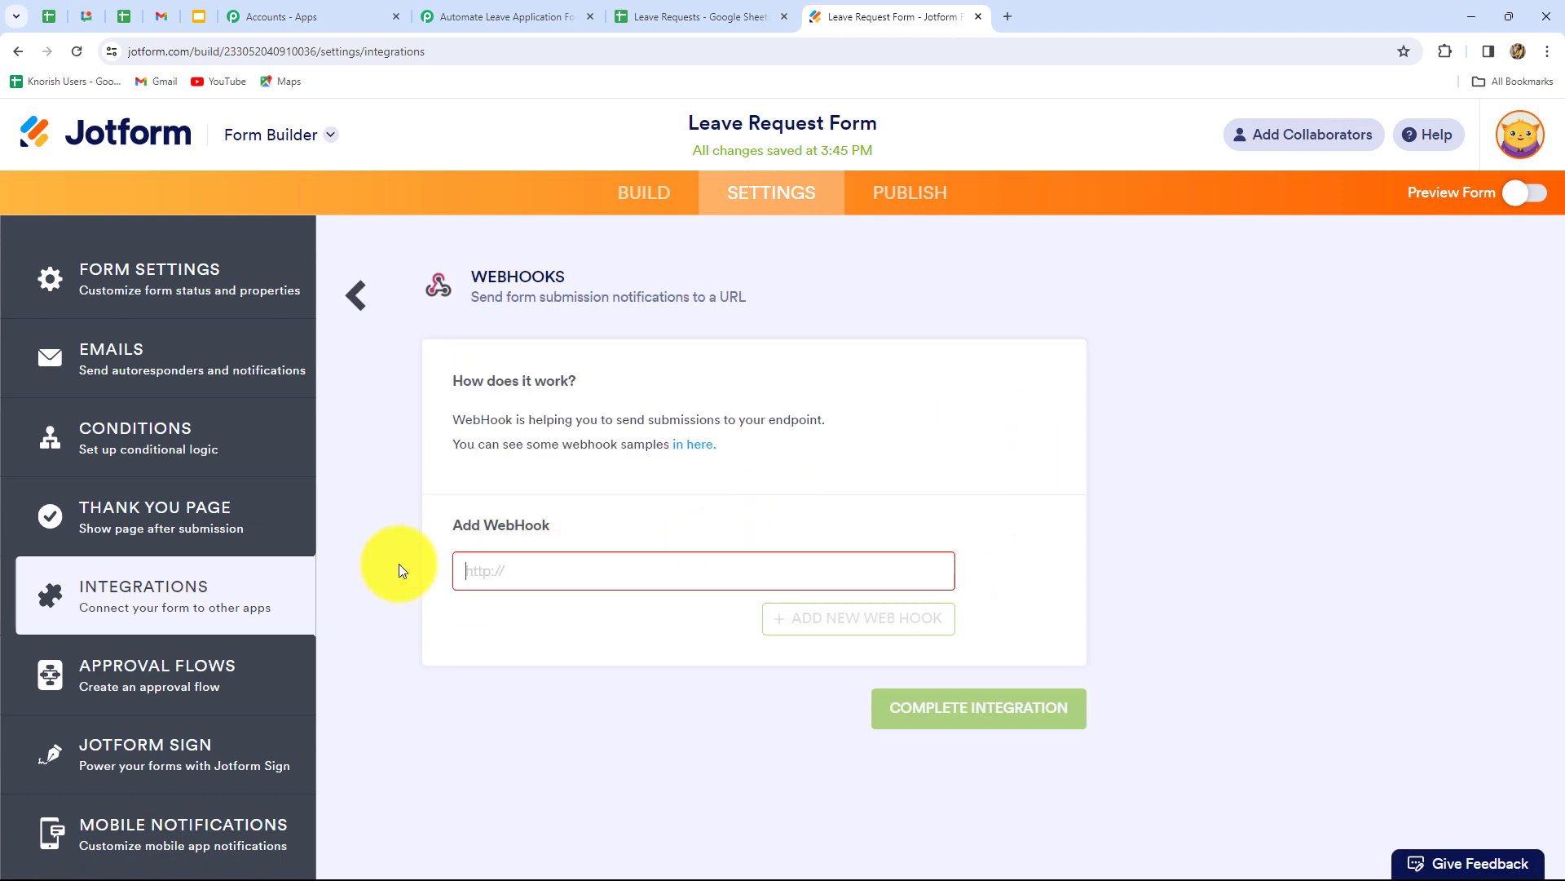
{"action": "key", "text": "ctrl+v"}
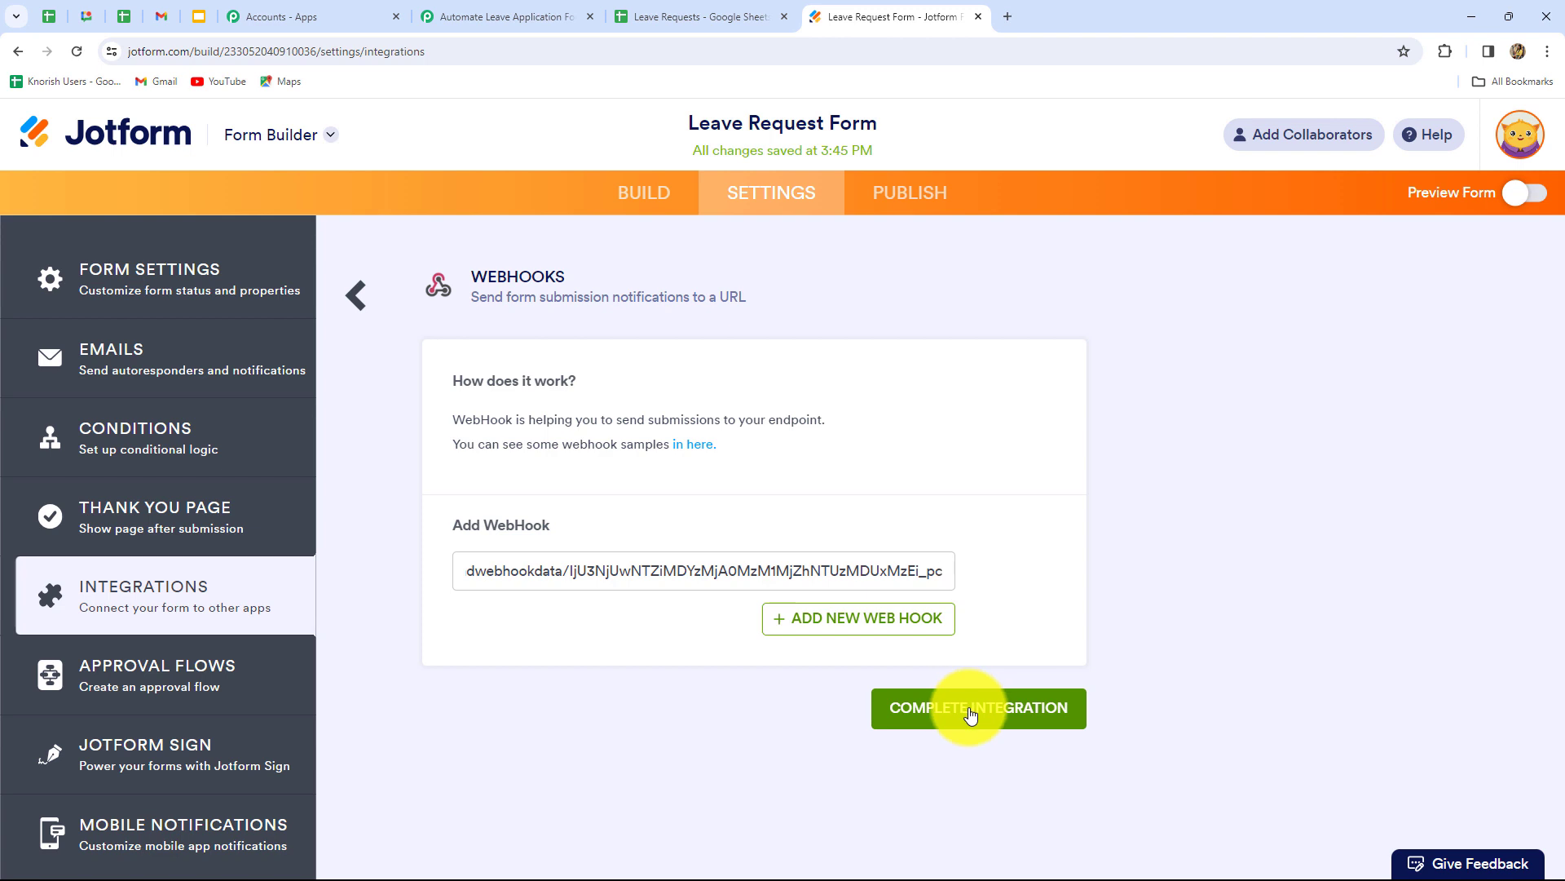
{"action": "left_click", "coordinate": [970, 714]}
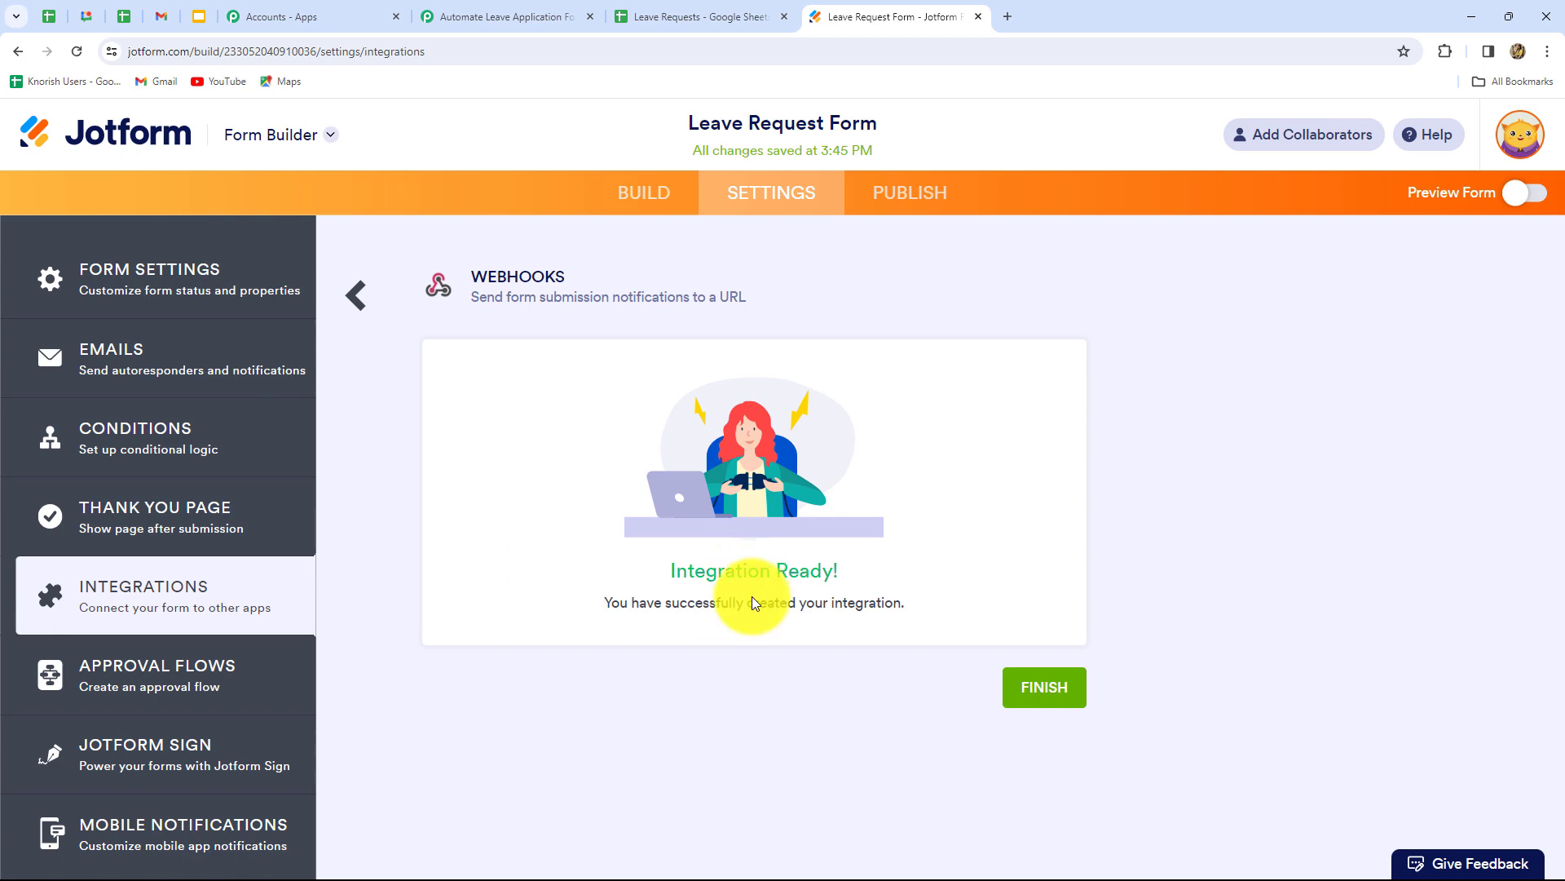
{"action": "left_click", "coordinate": [497, 16]}
{"action": "scroll", "coordinate": [1400, 652], "scroll_direction": "down", "scroll_amount": 2}
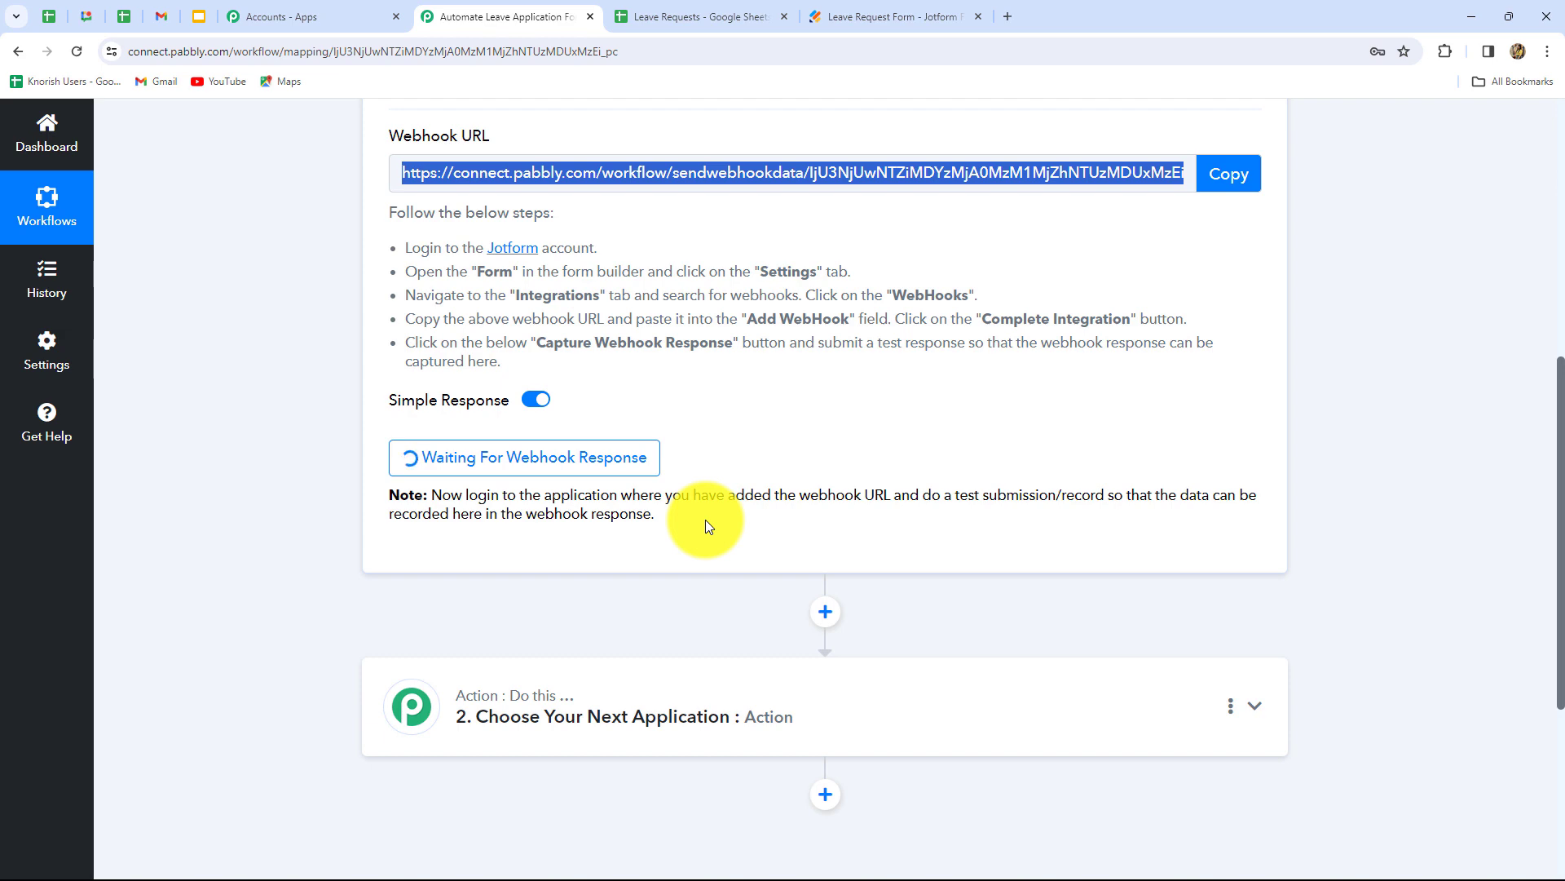
- Confirm the Pabbly trigger still awaits a webhook response, then return to Jotform's integration page
{"action": "scroll", "coordinate": [706, 520], "scroll_direction": "up", "scroll_amount": 3}
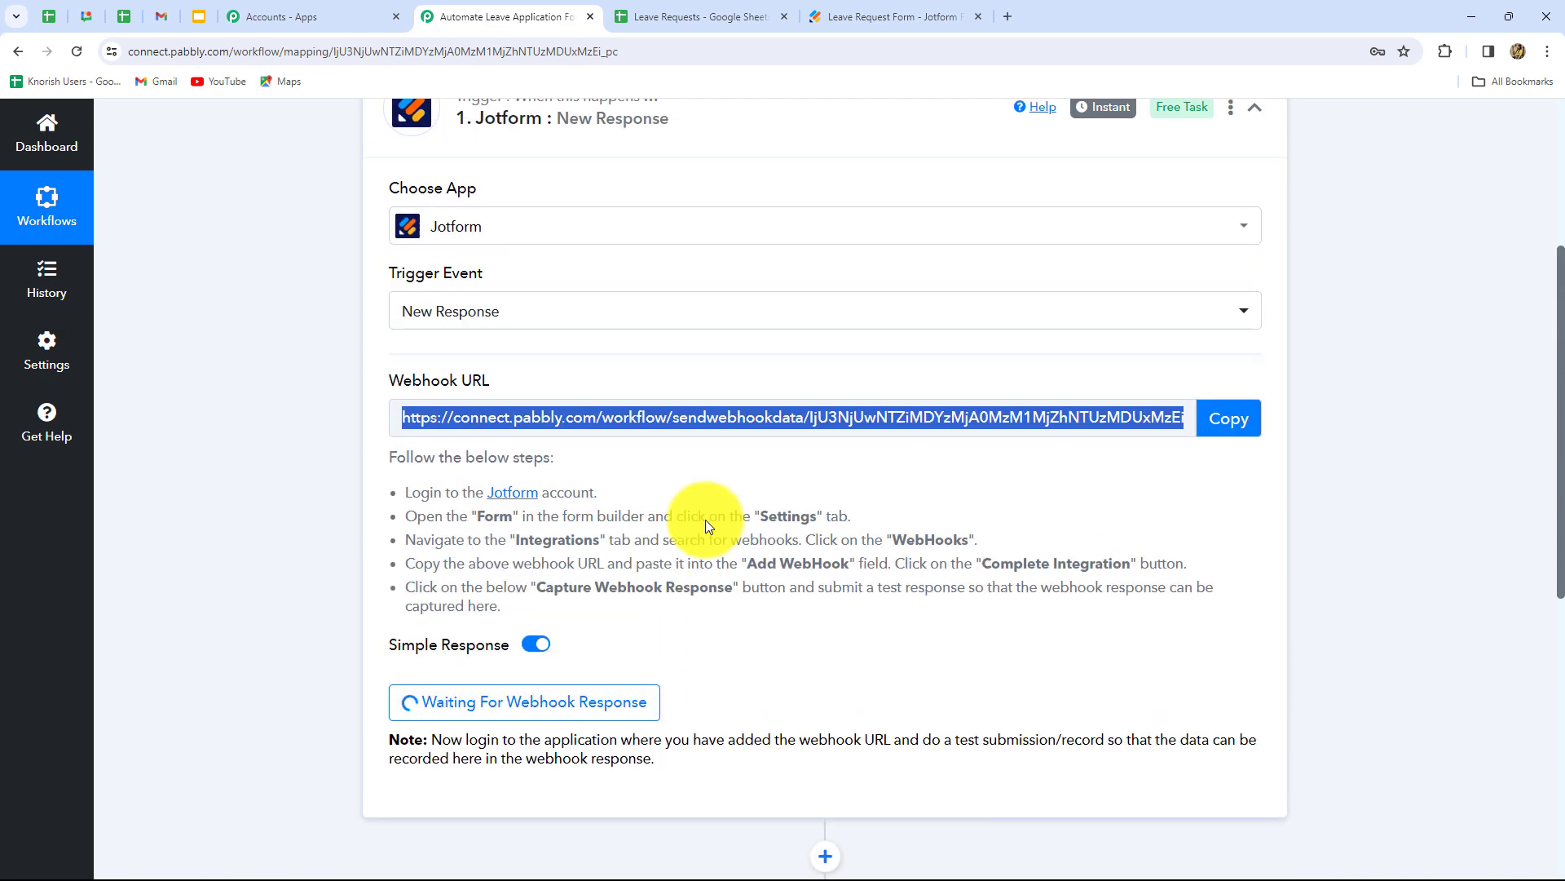
{"action": "scroll", "coordinate": [889, 662], "scroll_direction": "down", "scroll_amount": 3}
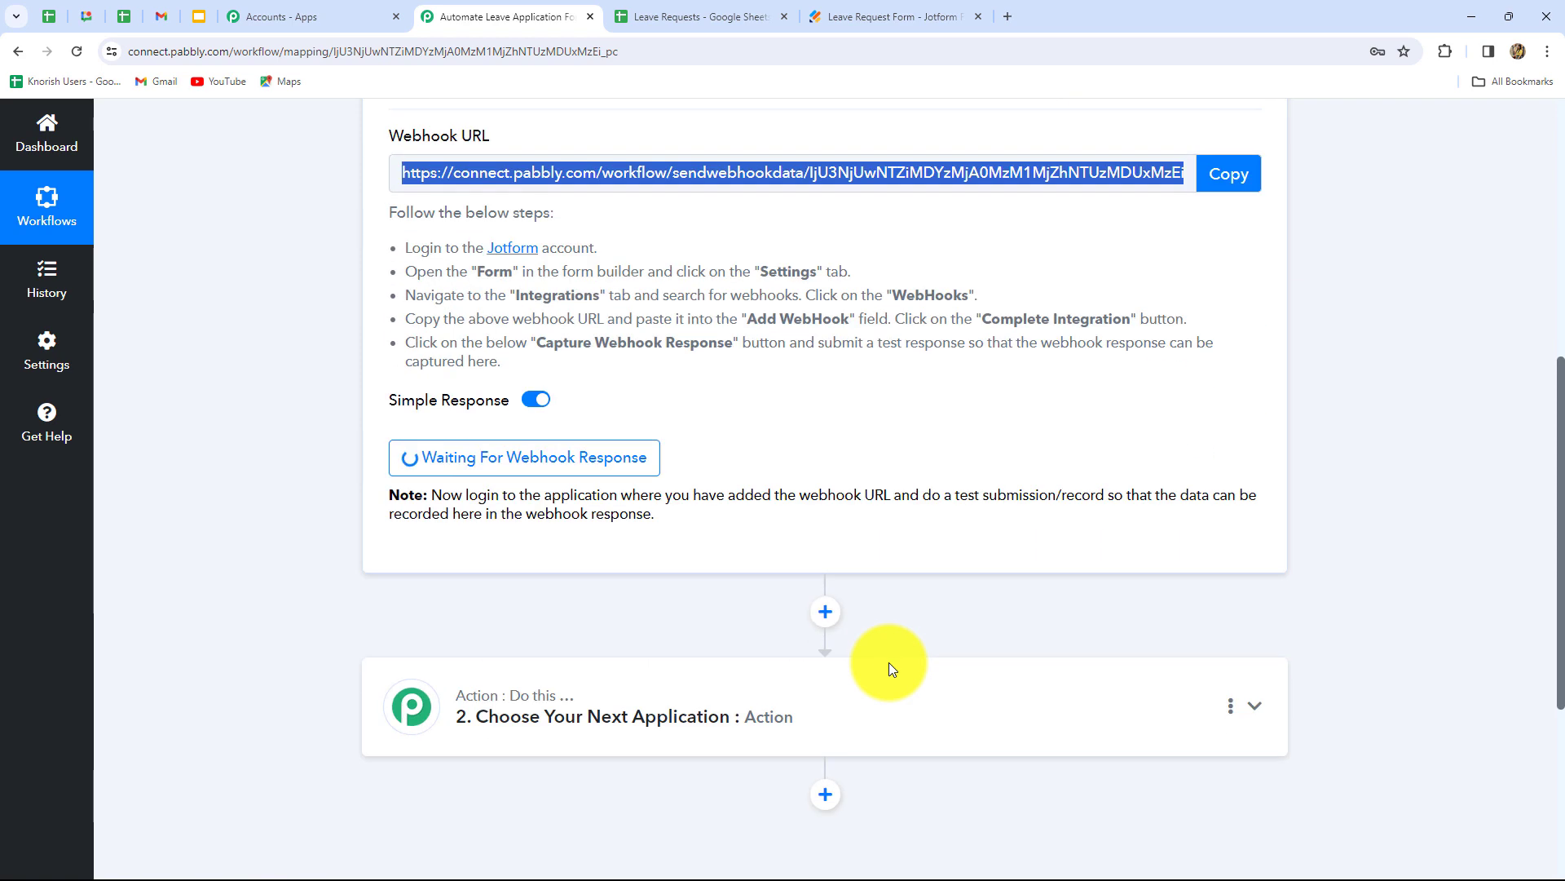
{"action": "left_click", "coordinate": [869, 16]}
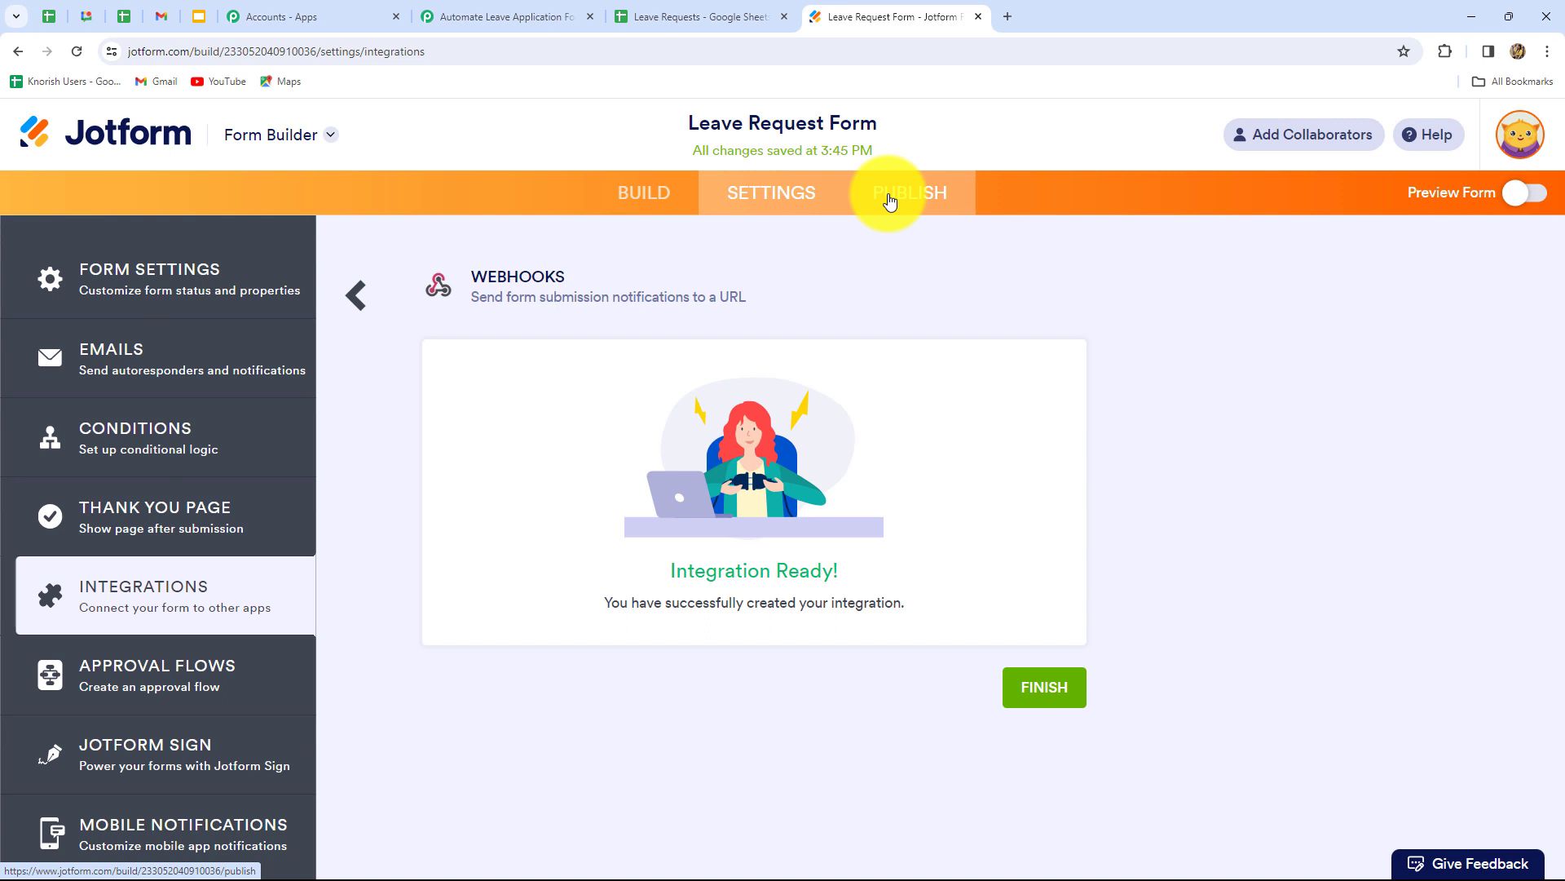
- Copy the public form link and open the Leave Request Form in a new tab
{"action": "left_click", "coordinate": [889, 196]}
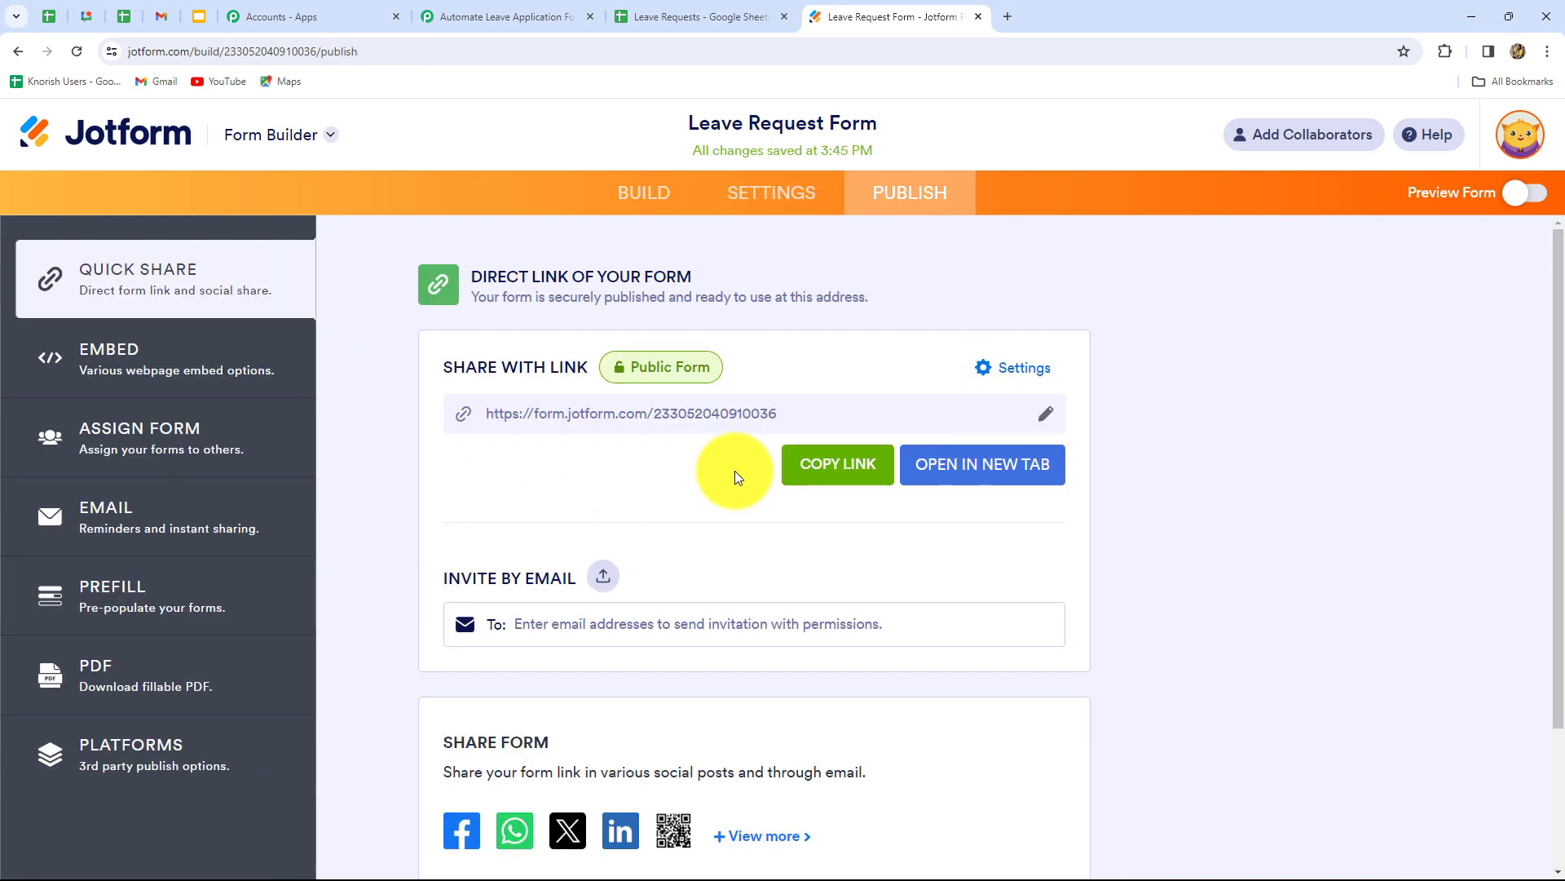
{"action": "left_click", "coordinate": [852, 471]}
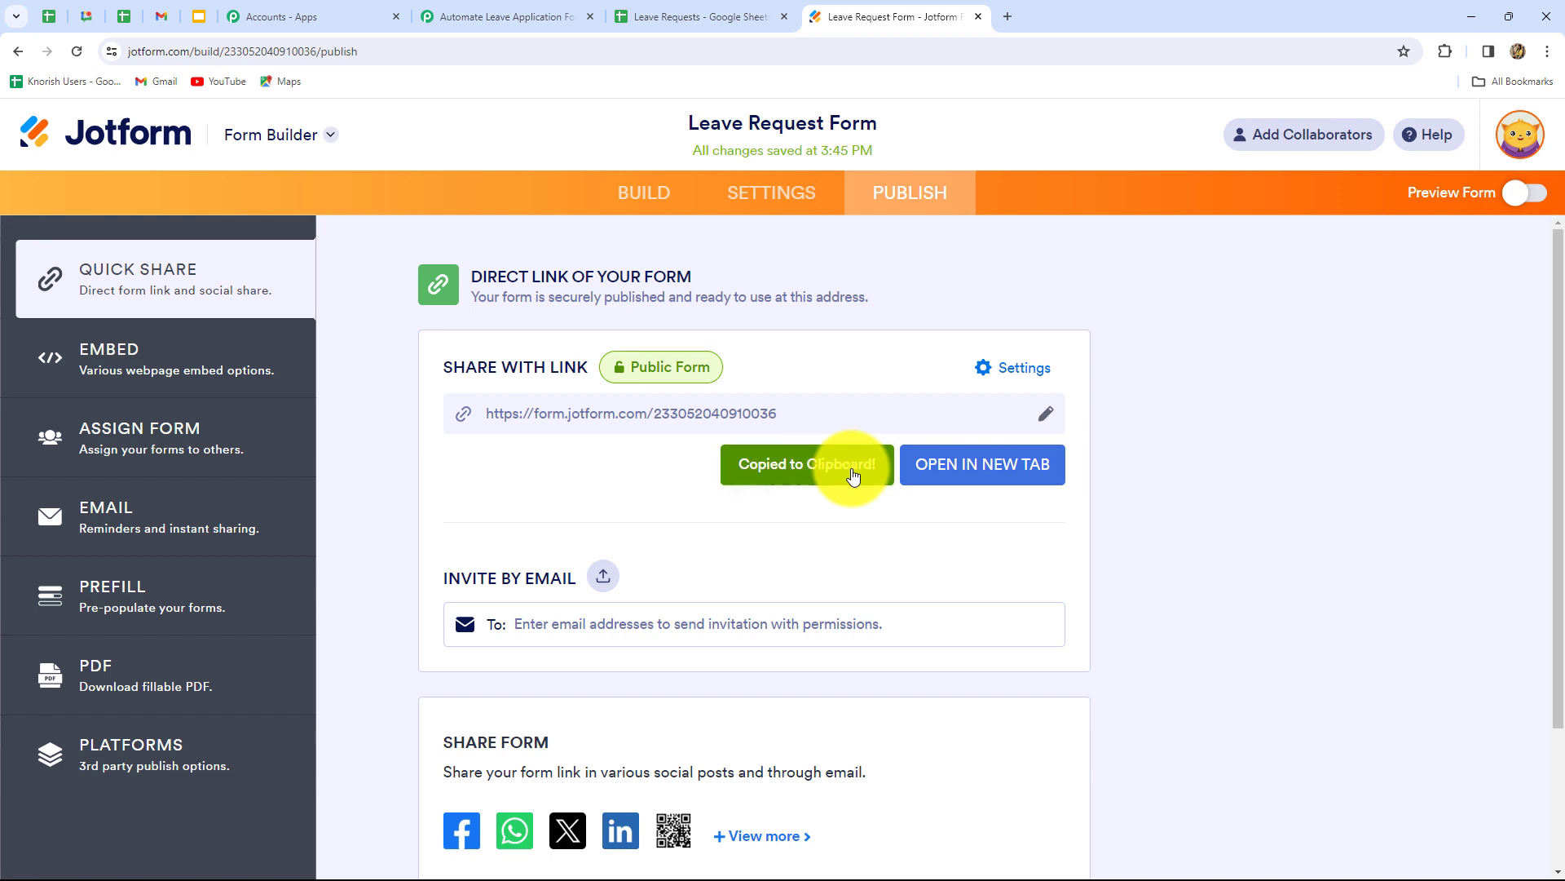
{"action": "left_click", "coordinate": [1006, 18]}
{"action": "key", "text": "ctrl+v"}
{"action": "key", "text": "Return"}
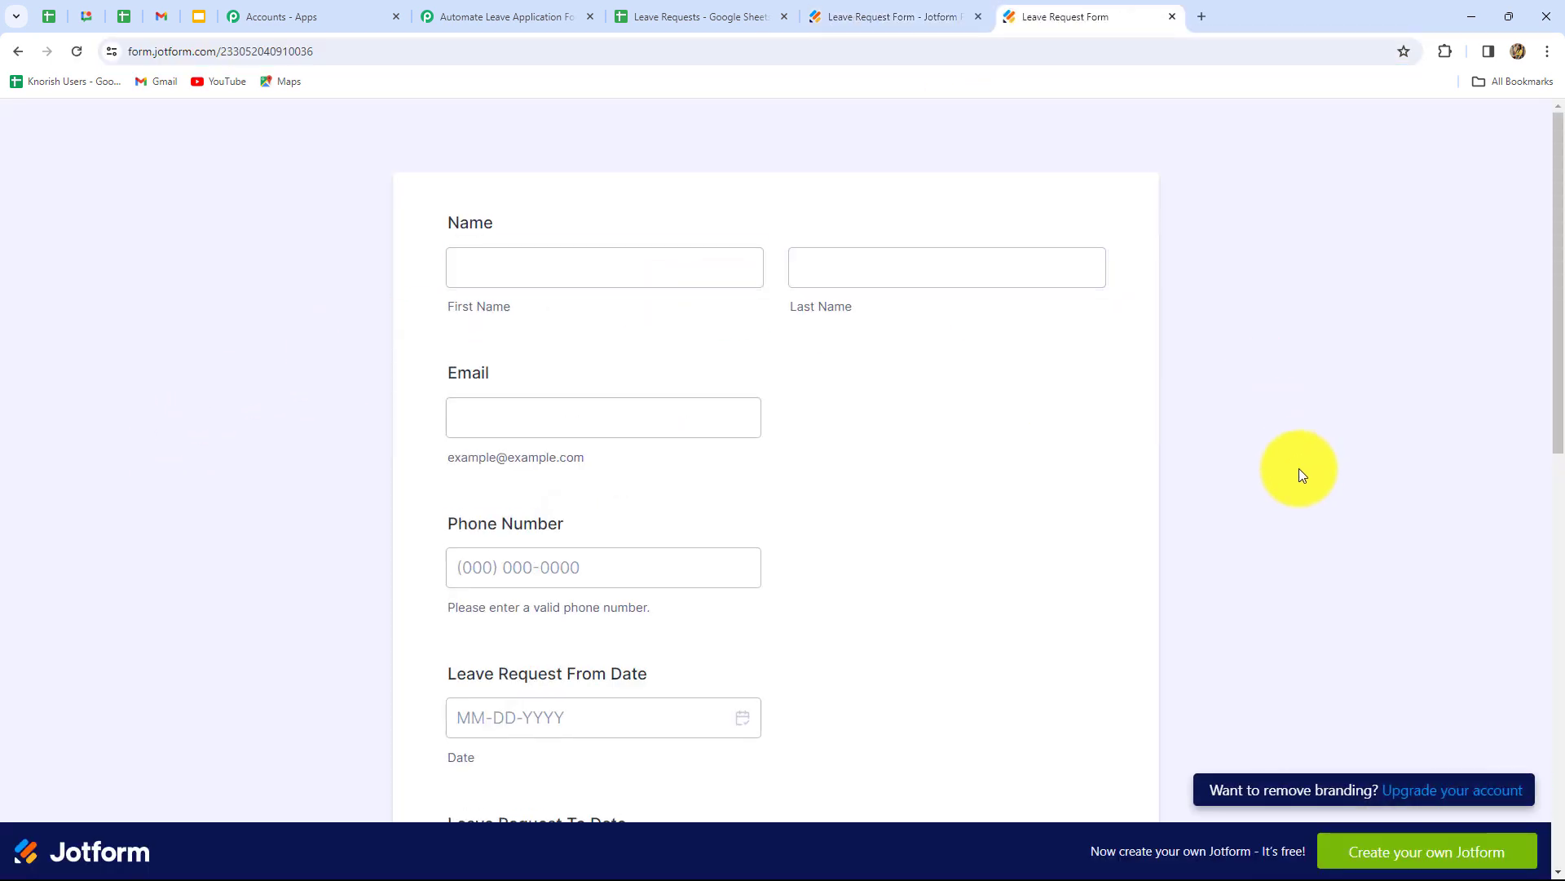
{"action": "scroll", "coordinate": [1079, 630], "scroll_direction": "down", "scroll_amount": 5}
{"action": "scroll", "coordinate": [1079, 629], "scroll_direction": "up", "scroll_amount": 5}
- Fill in the test employee's first and last name
{"action": "left_click", "coordinate": [573, 258]}
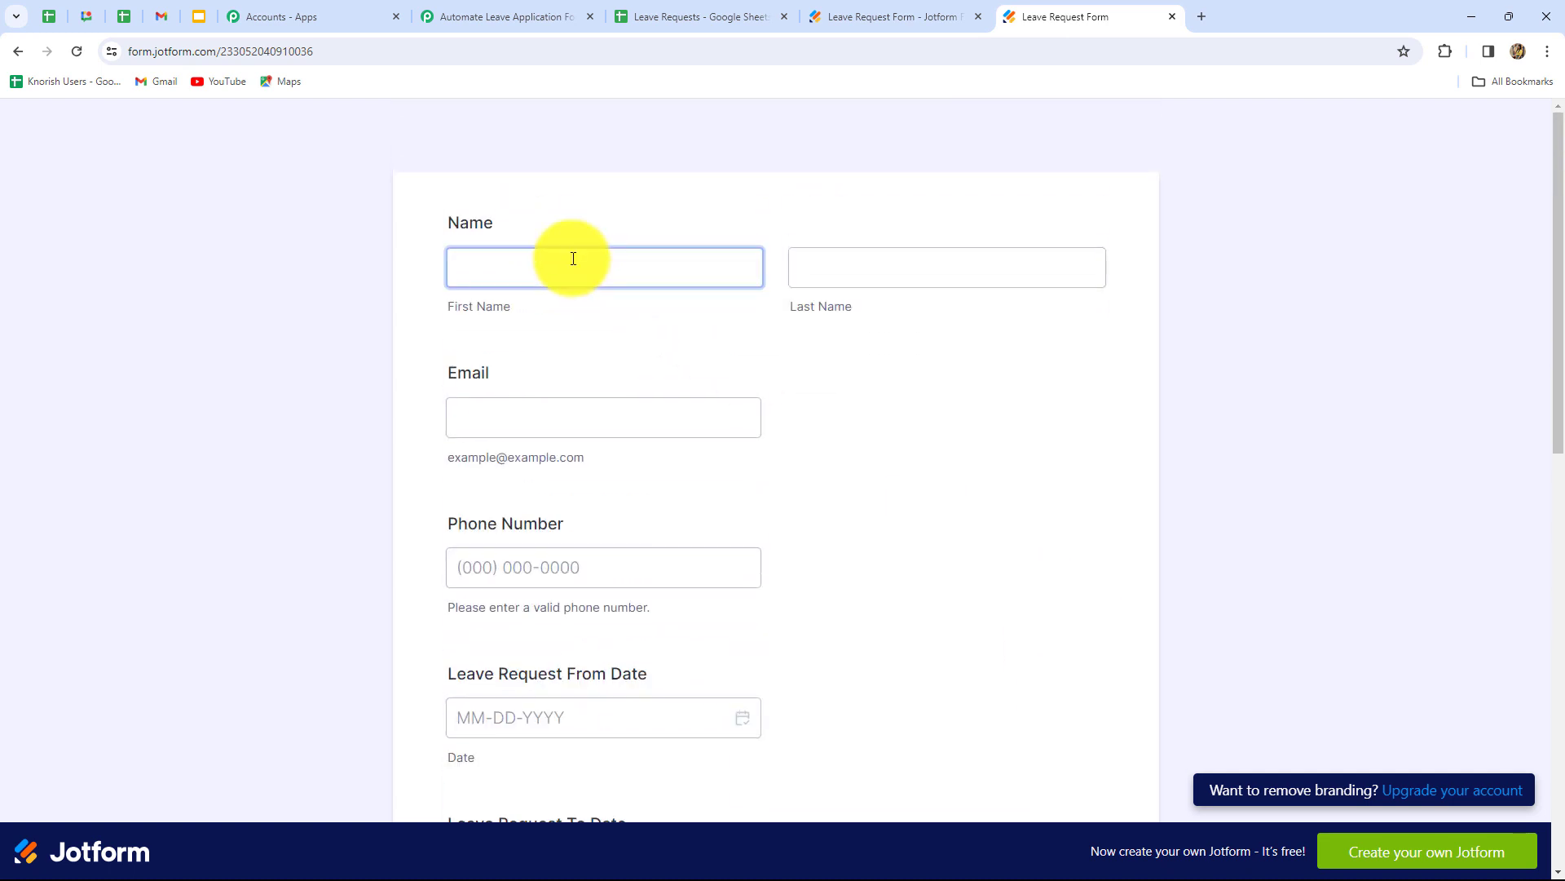
{"action": "left_click", "coordinate": [508, 277]}
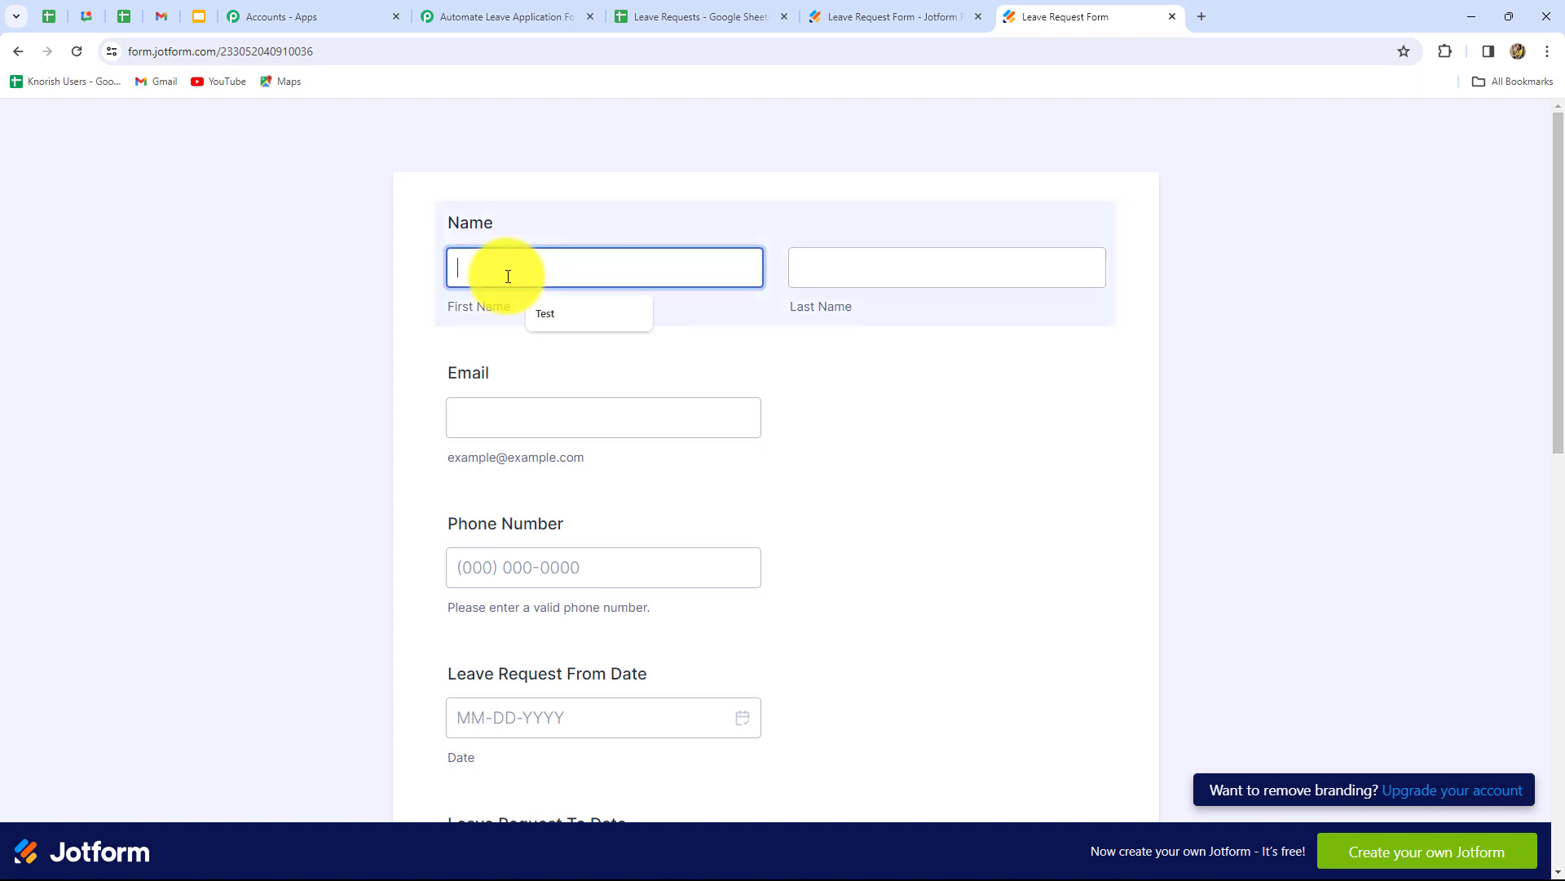
{"action": "key", "text": "Caps_Lock"}
{"action": "type", "text": "D"}
{"action": "key", "text": "Caps_Lock"}
{"action": "type", "text": "ummy"}
{"action": "left_click", "coordinate": [929, 250]}
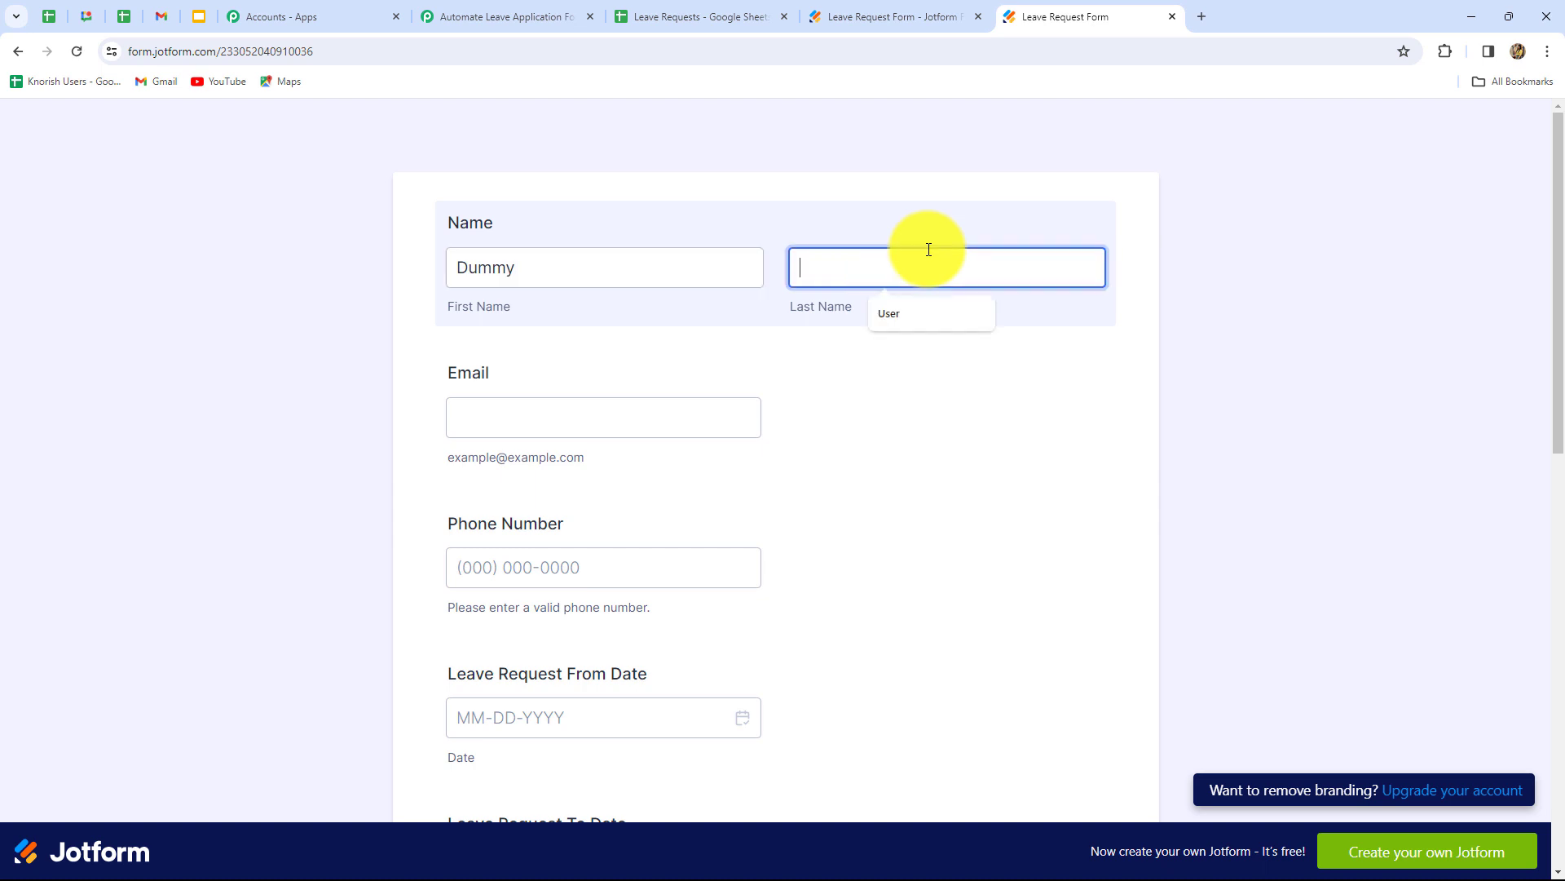
{"action": "key", "text": "Caps_Lock"}
{"action": "type", "text": "U"}
{"action": "key", "text": "Caps_Lock"}
{"action": "type", "text": "sere"}
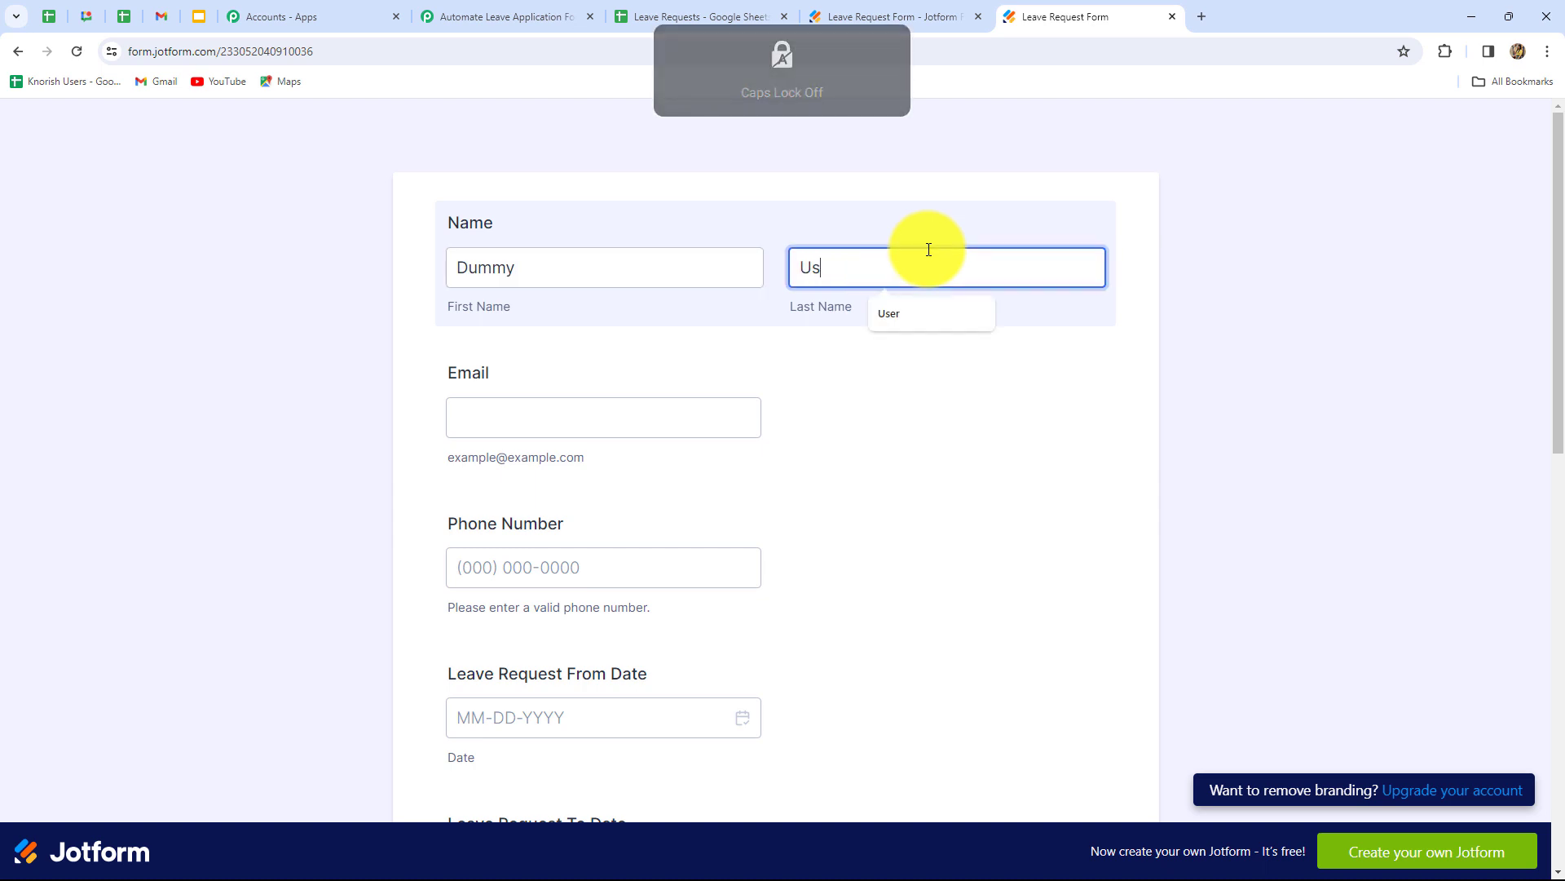
{"action": "key", "text": "BackSpace"}
- Enter the employee's email address and phone number
{"action": "left_click", "coordinate": [505, 418]}
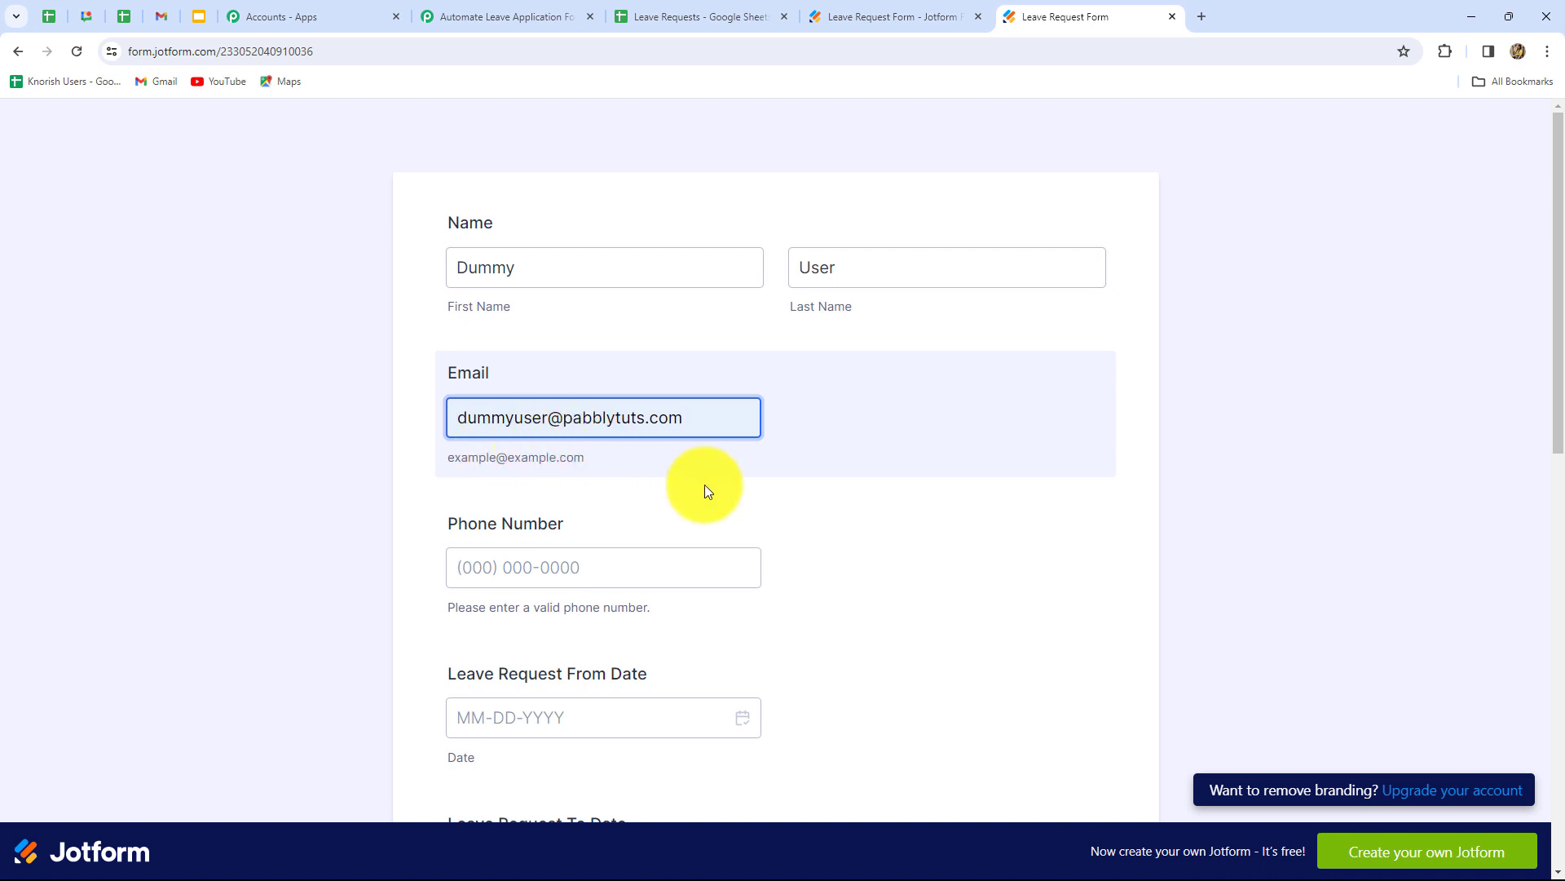
{"action": "scroll", "coordinate": [705, 491], "scroll_direction": "down", "scroll_amount": 4}
{"action": "left_click", "coordinate": [541, 239]}
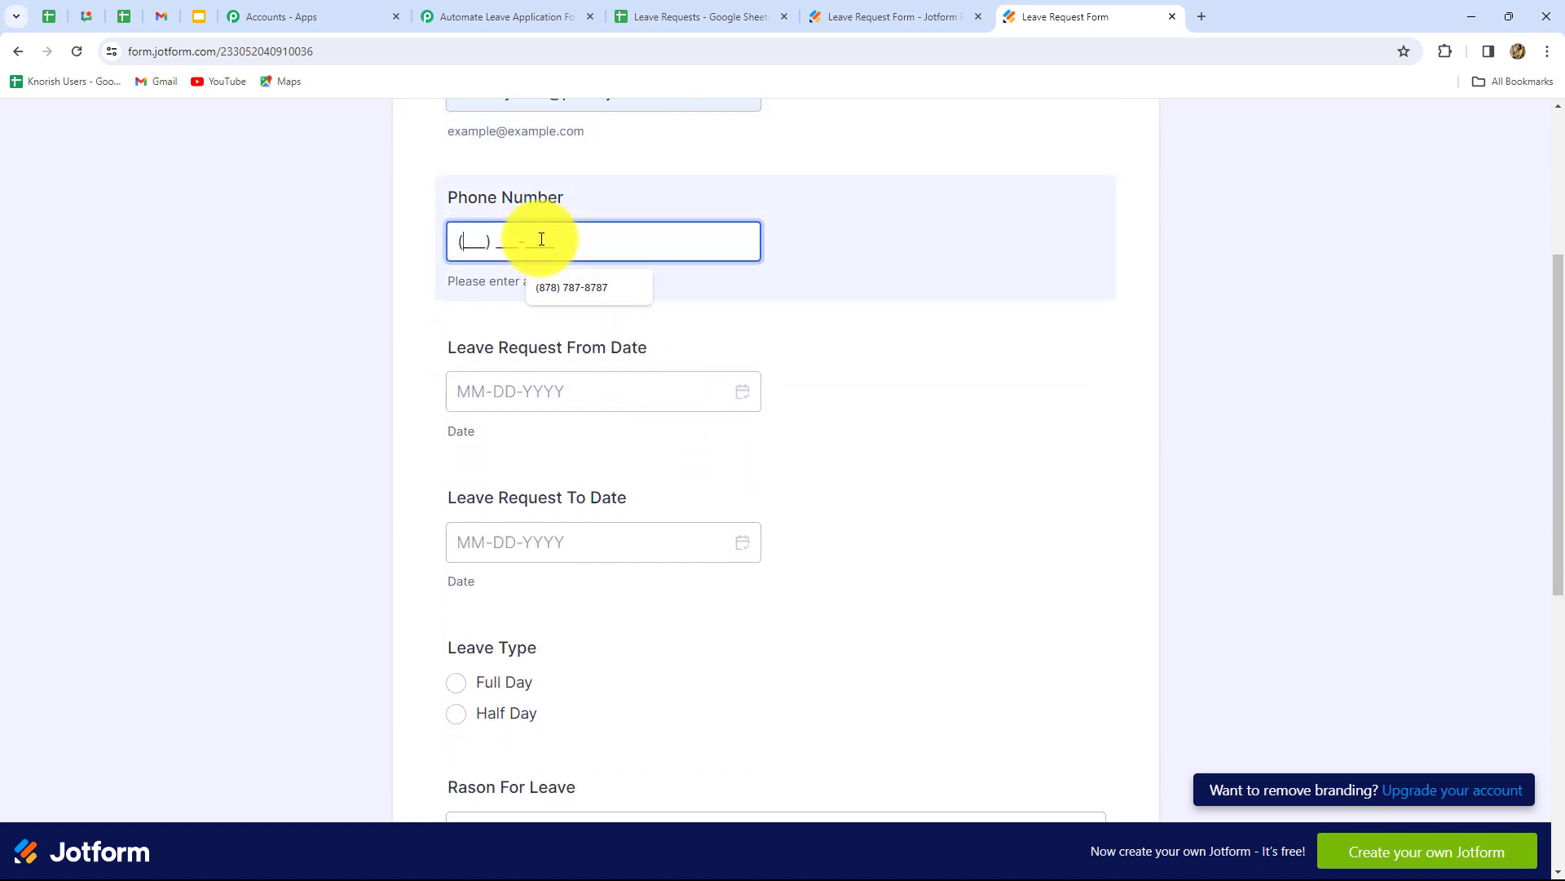
{"action": "left_click", "coordinate": [562, 287]}
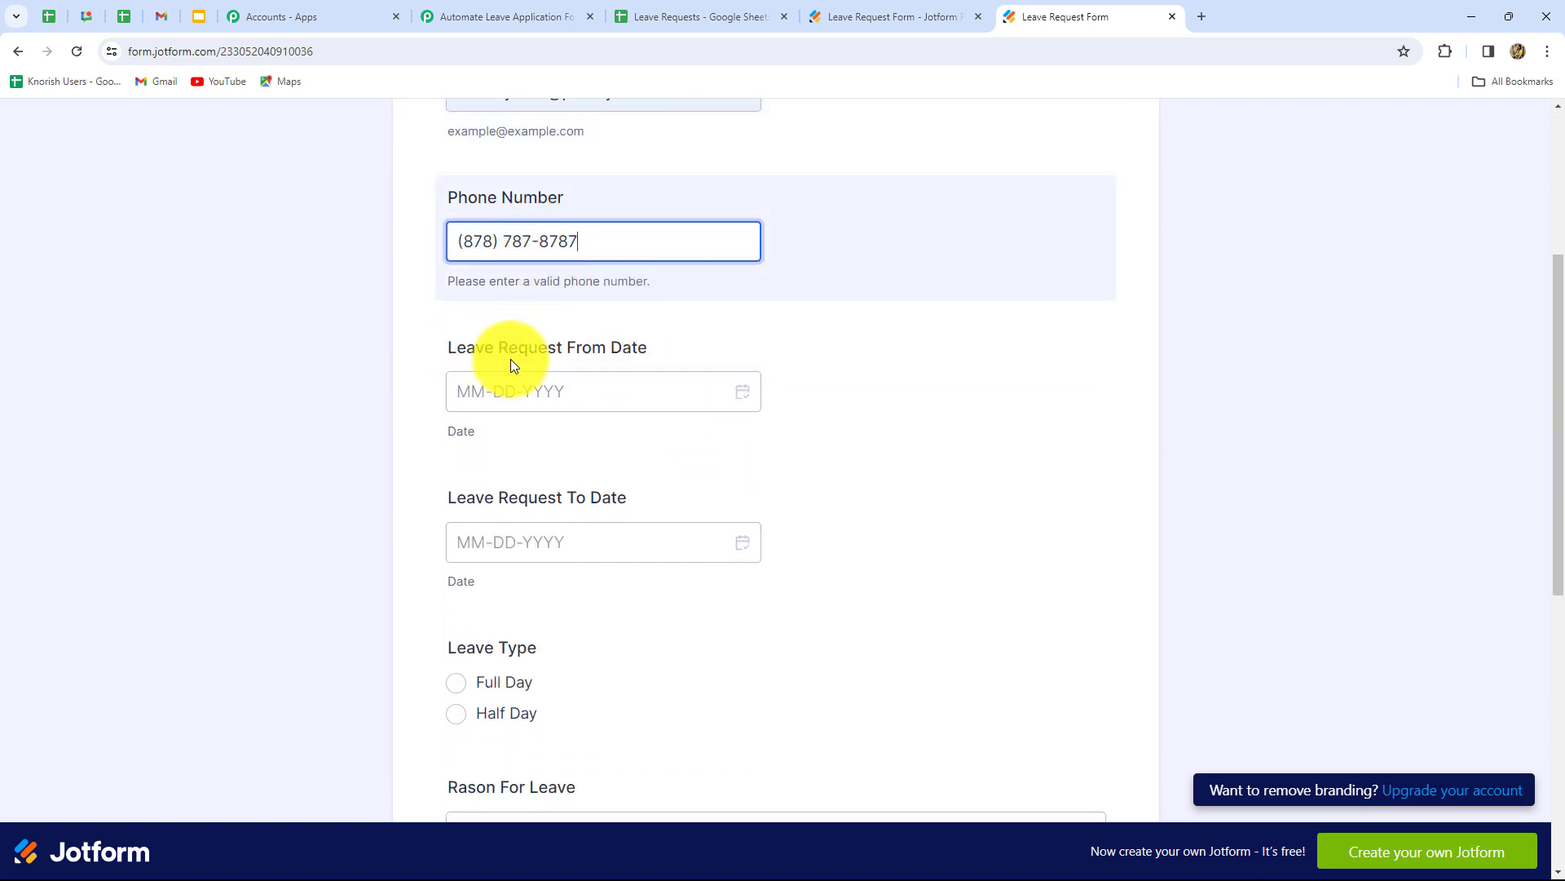
- Set the leave dates from 03-28-2024 to 03-30-2024 using the calendar
{"action": "left_click", "coordinate": [561, 392]}
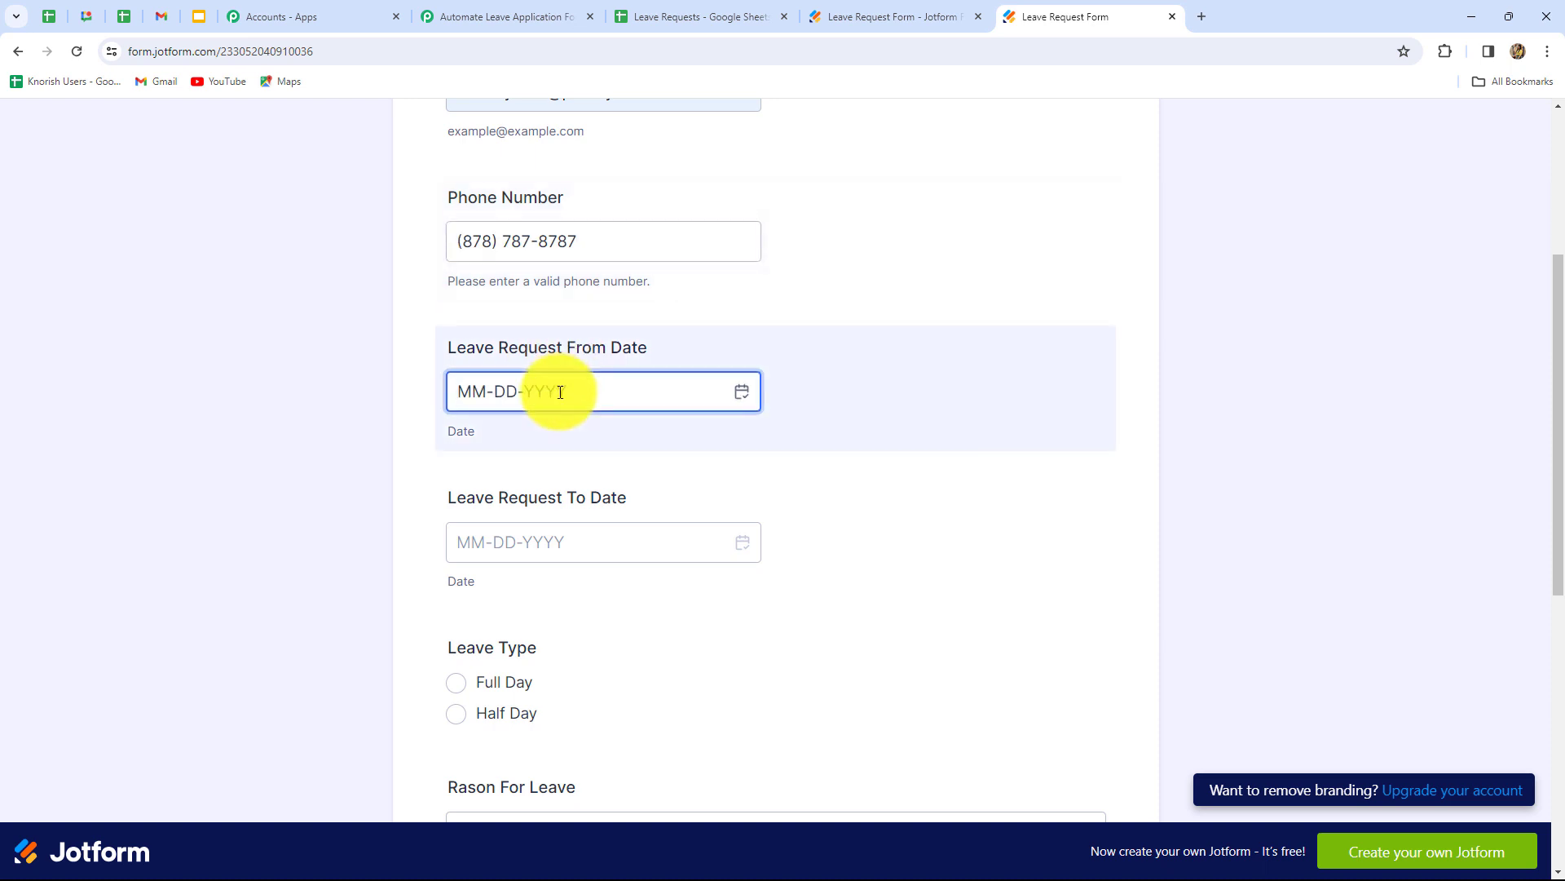
{"action": "left_click", "coordinate": [741, 395]}
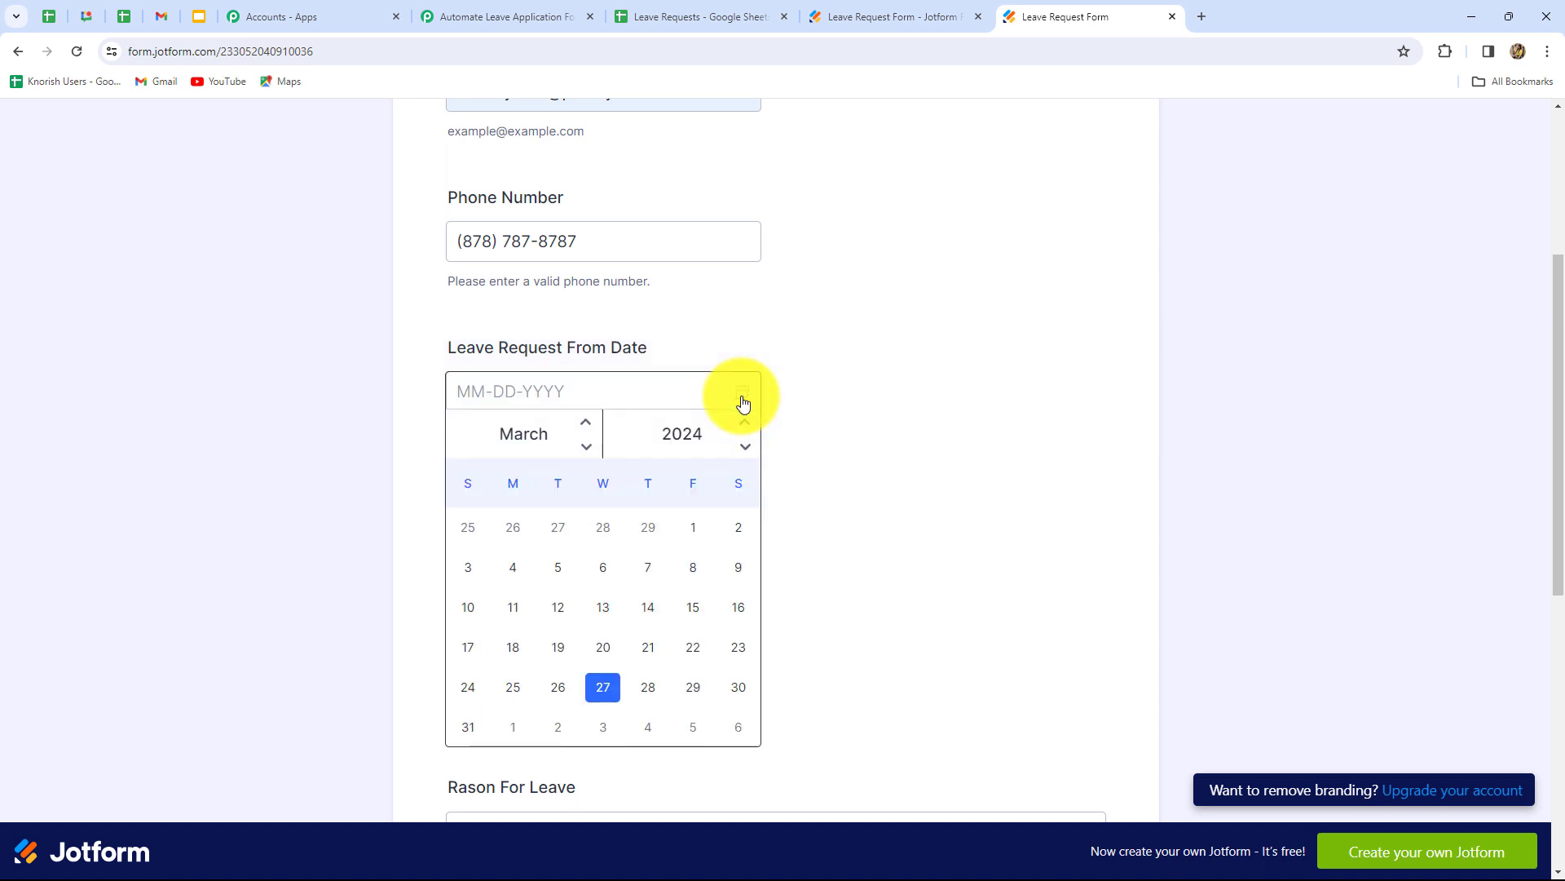
{"action": "left_click", "coordinate": [649, 688]}
{"action": "scroll", "coordinate": [600, 529], "scroll_direction": "down", "scroll_amount": 3}
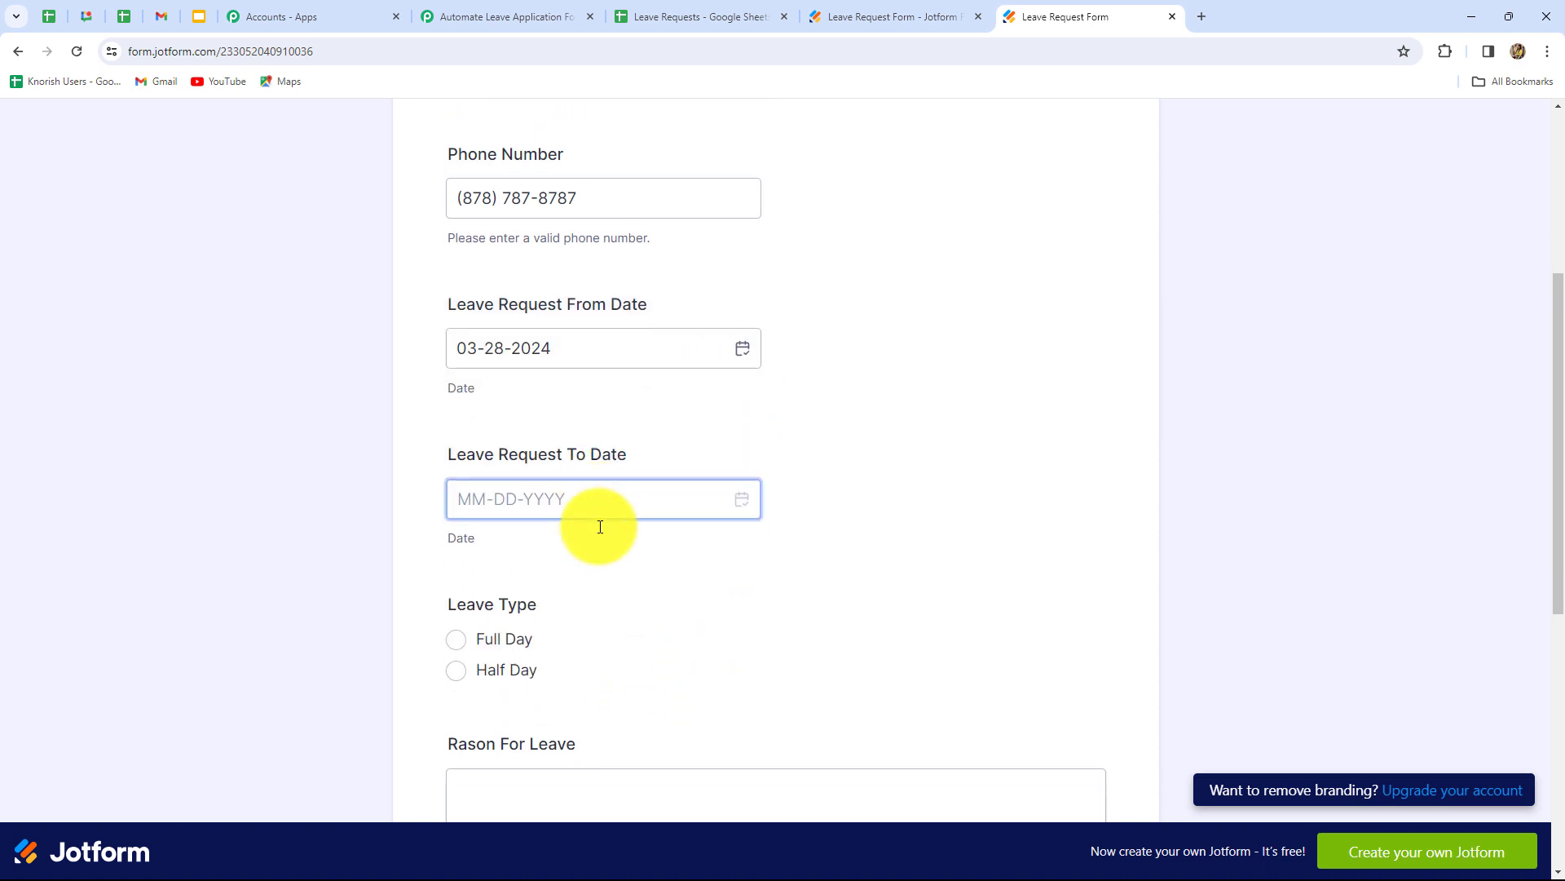
{"action": "left_click", "coordinate": [594, 261]}
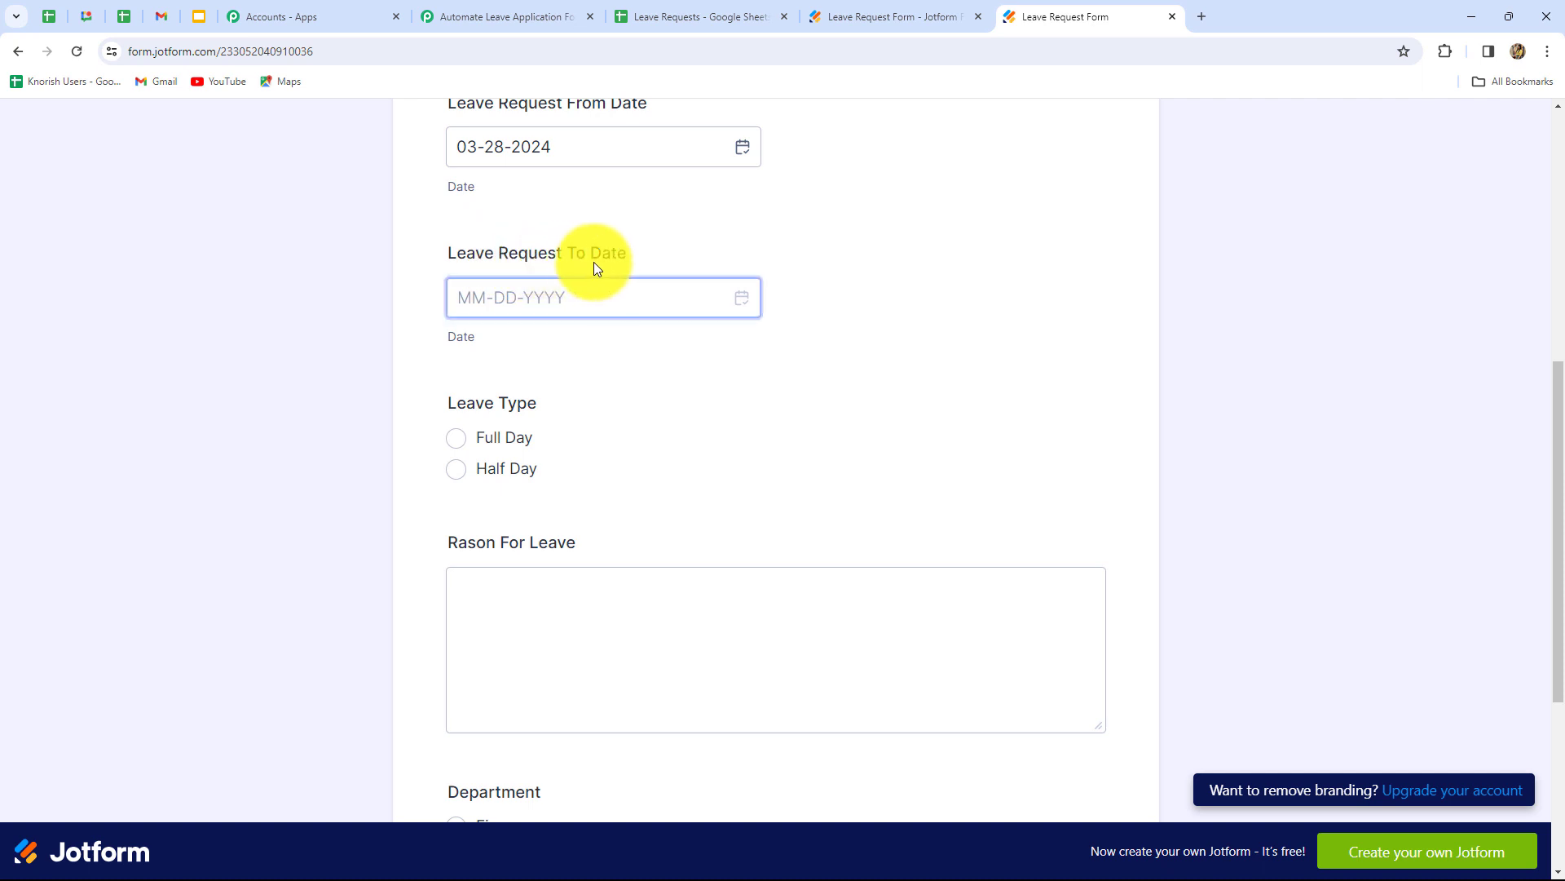
{"action": "left_click", "coordinate": [596, 304]}
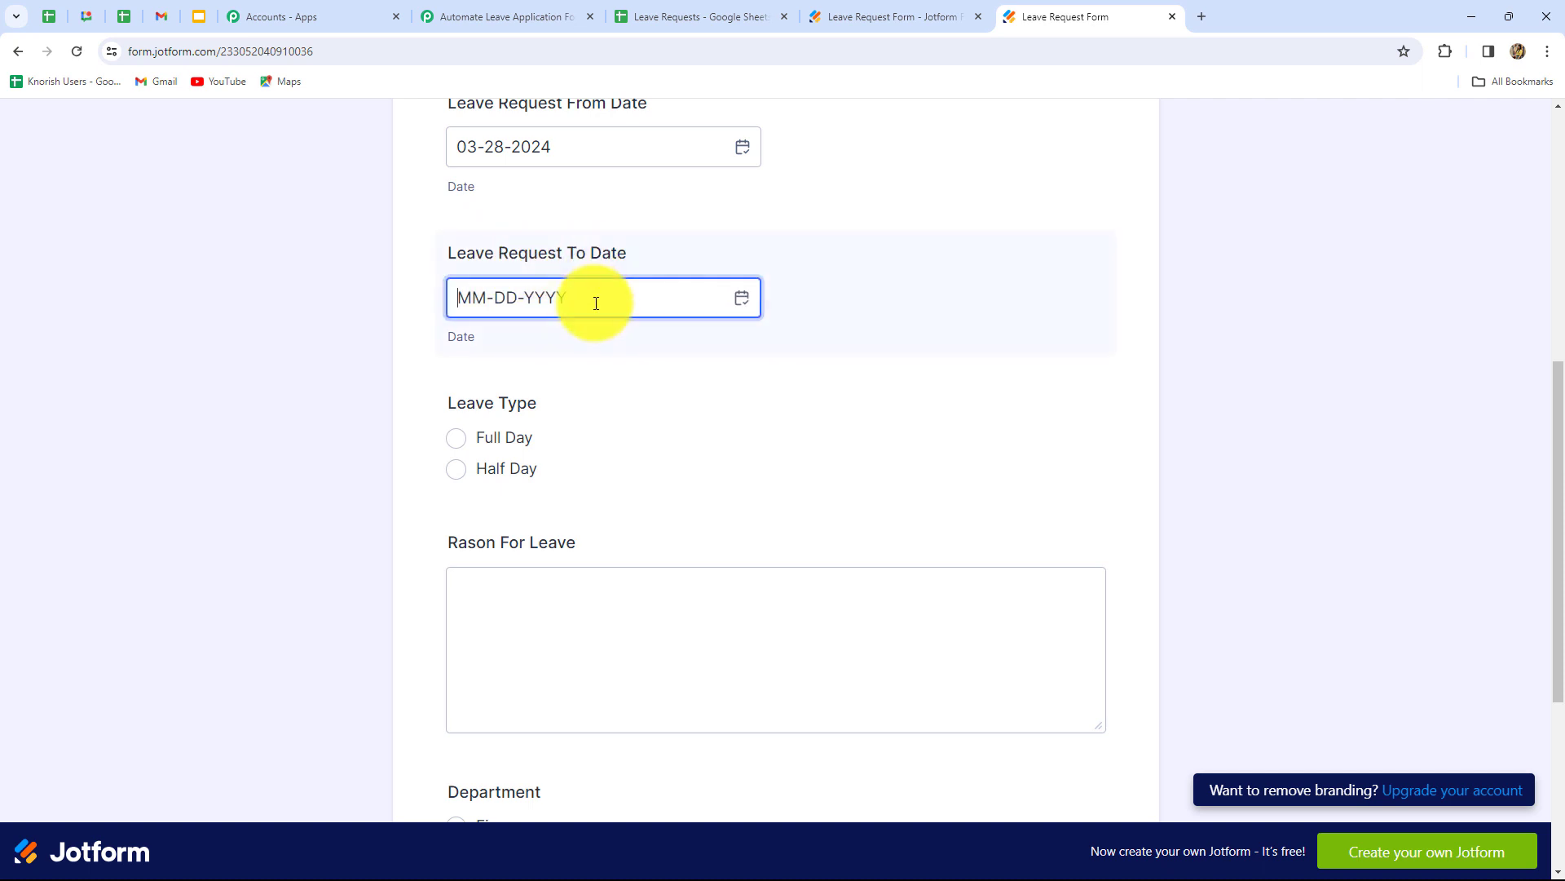
{"action": "left_click", "coordinate": [741, 300]}
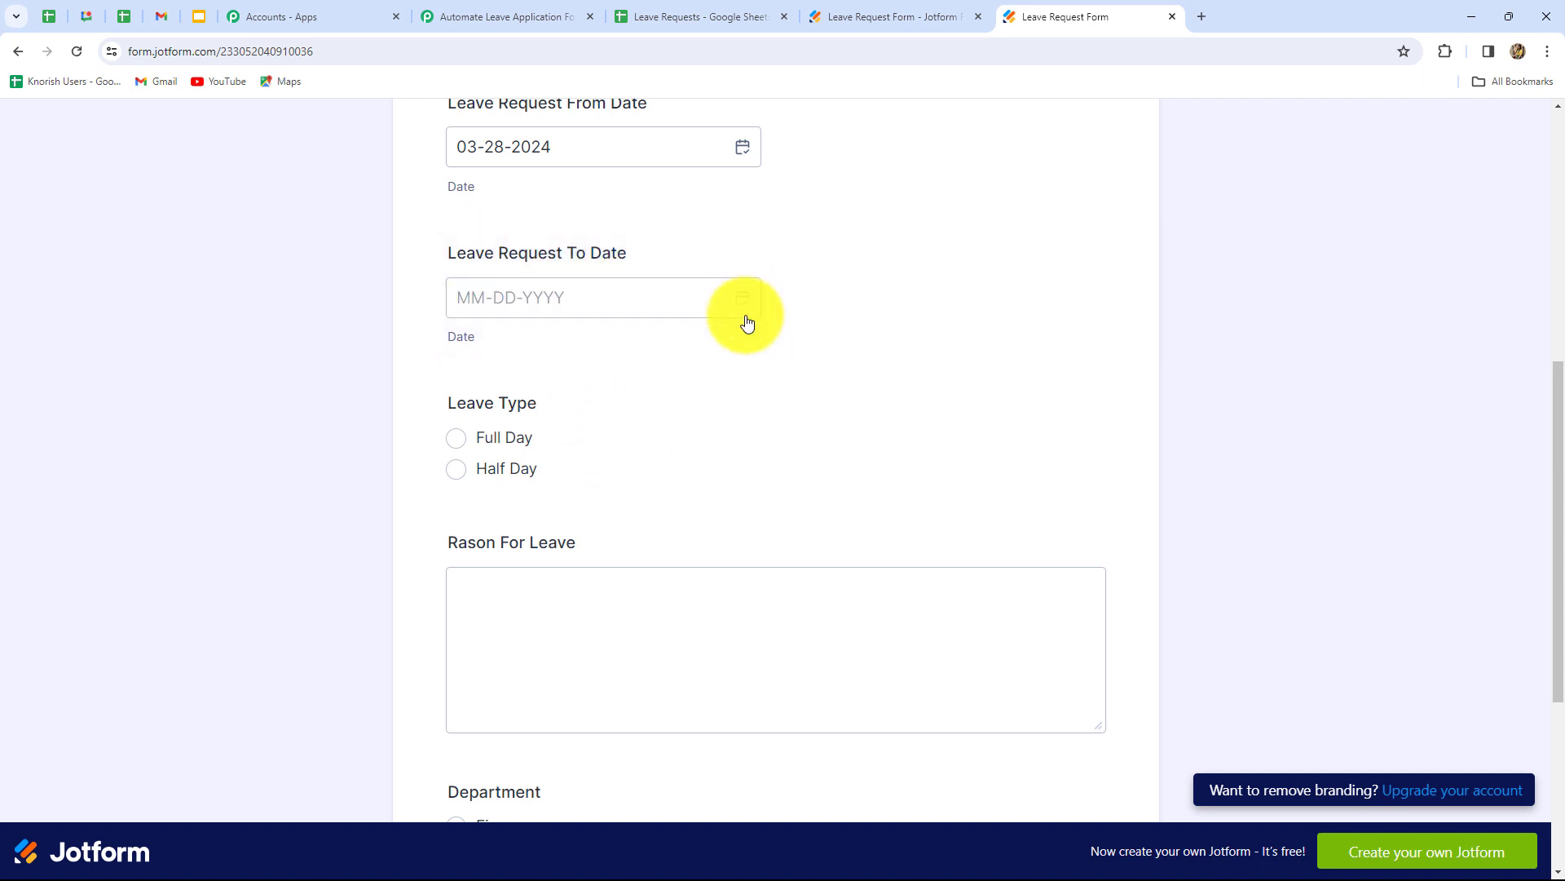
{"action": "left_click", "coordinate": [736, 593]}
{"action": "scroll", "coordinate": [494, 347], "scroll_direction": "up", "scroll_amount": 2}
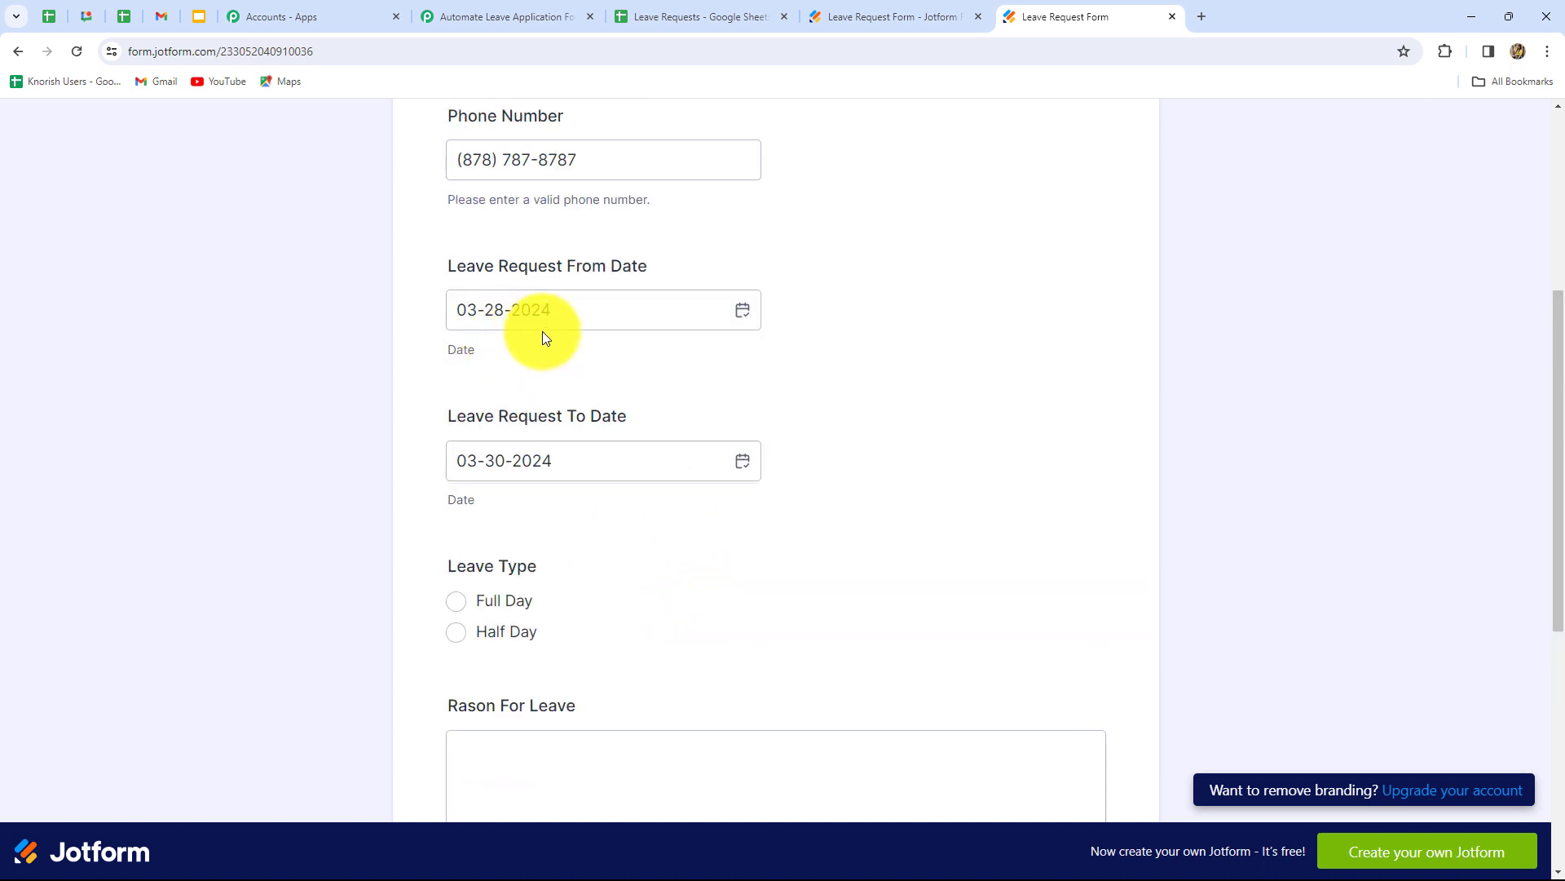
{"action": "left_click", "coordinate": [458, 460]}
{"action": "left_click", "coordinate": [545, 492]}
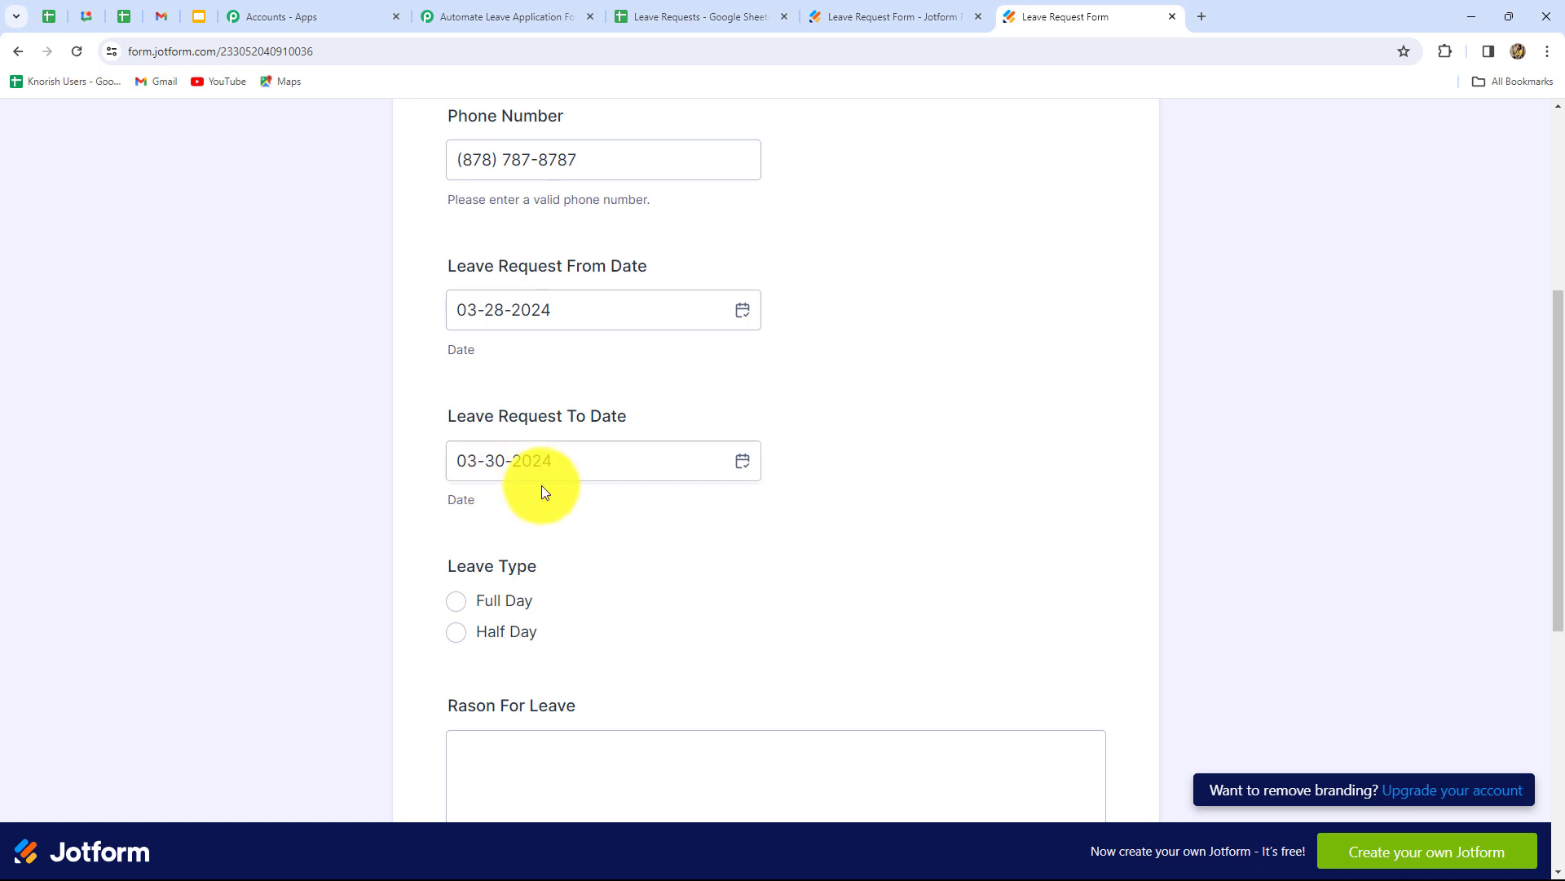
- Choose Full Day leave and enter 'Family Event' as the reason
{"action": "scroll", "coordinate": [520, 286], "scroll_direction": "down", "scroll_amount": 3}
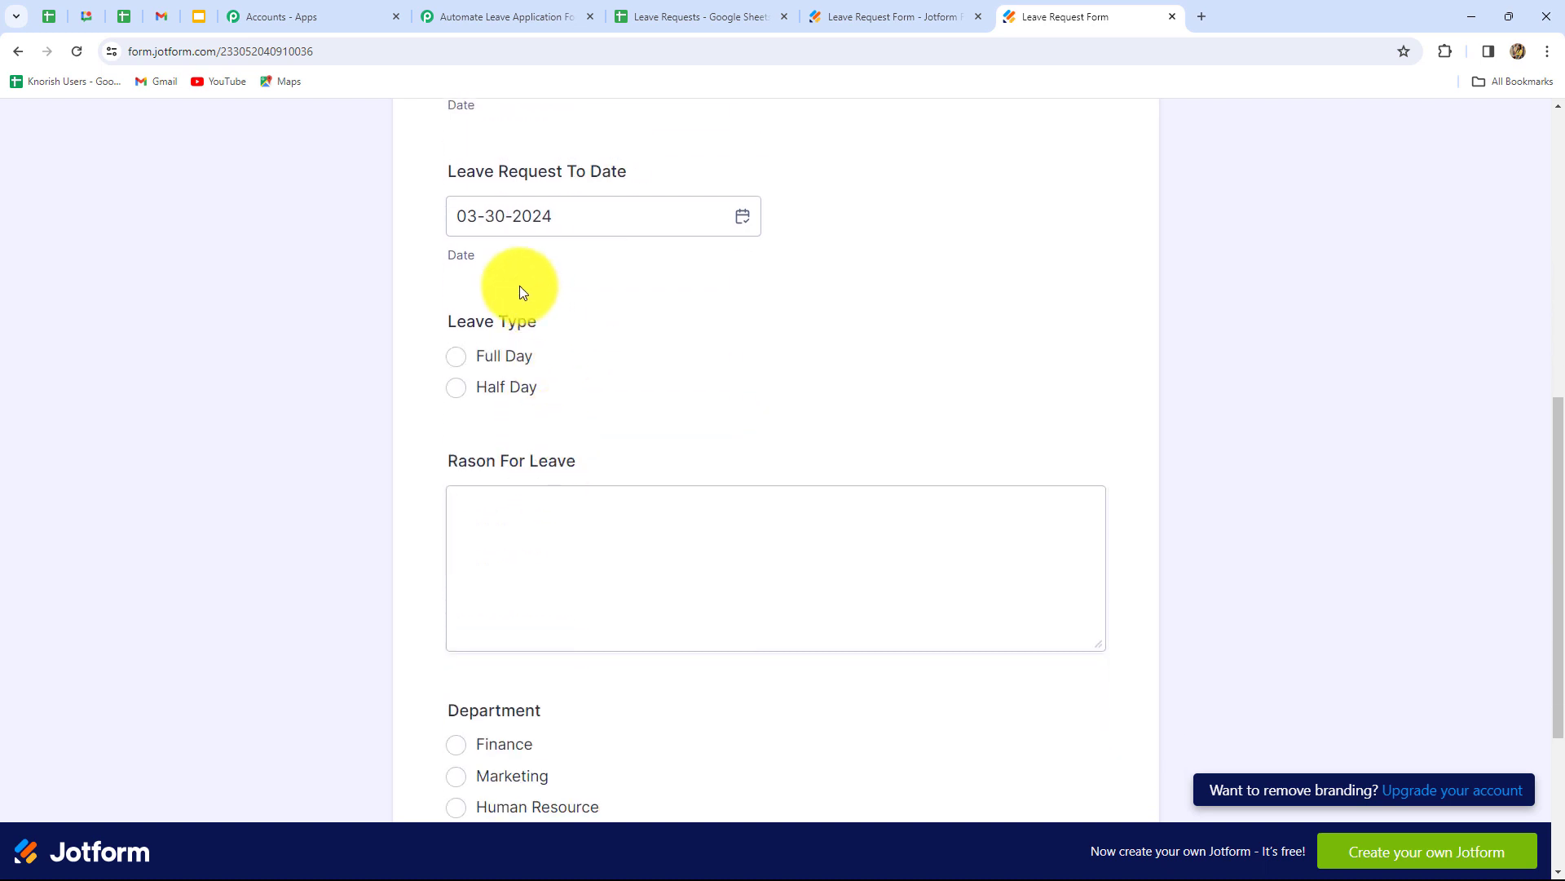
{"action": "left_click", "coordinate": [456, 356]}
{"action": "left_click", "coordinate": [457, 497]}
{"action": "scroll", "coordinate": [458, 416], "scroll_direction": "down", "scroll_amount": 1}
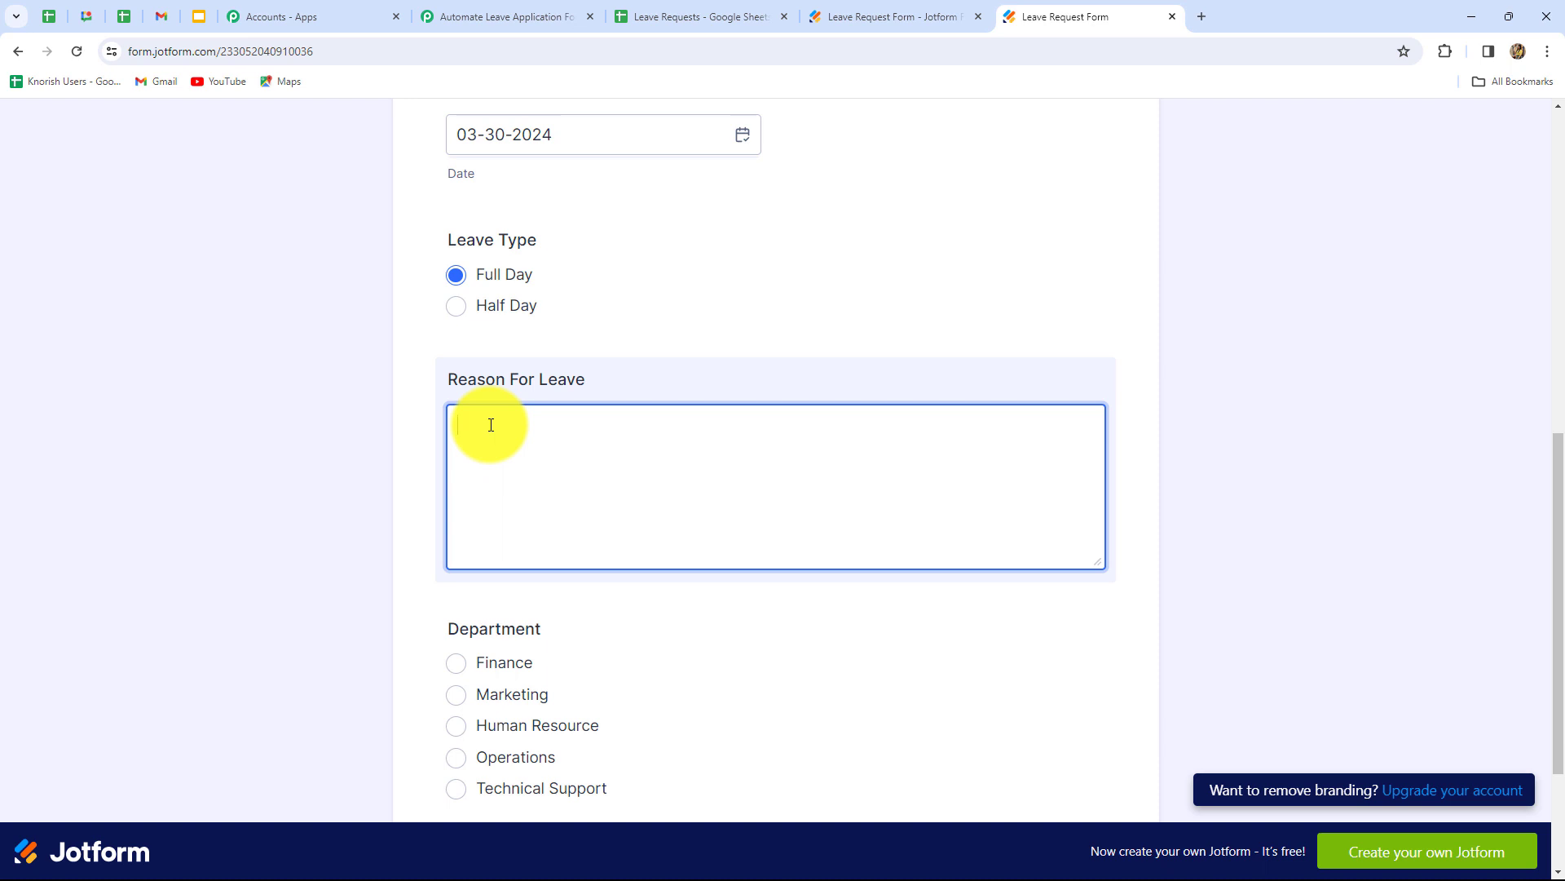
{"action": "type", "text": "Family Event"}
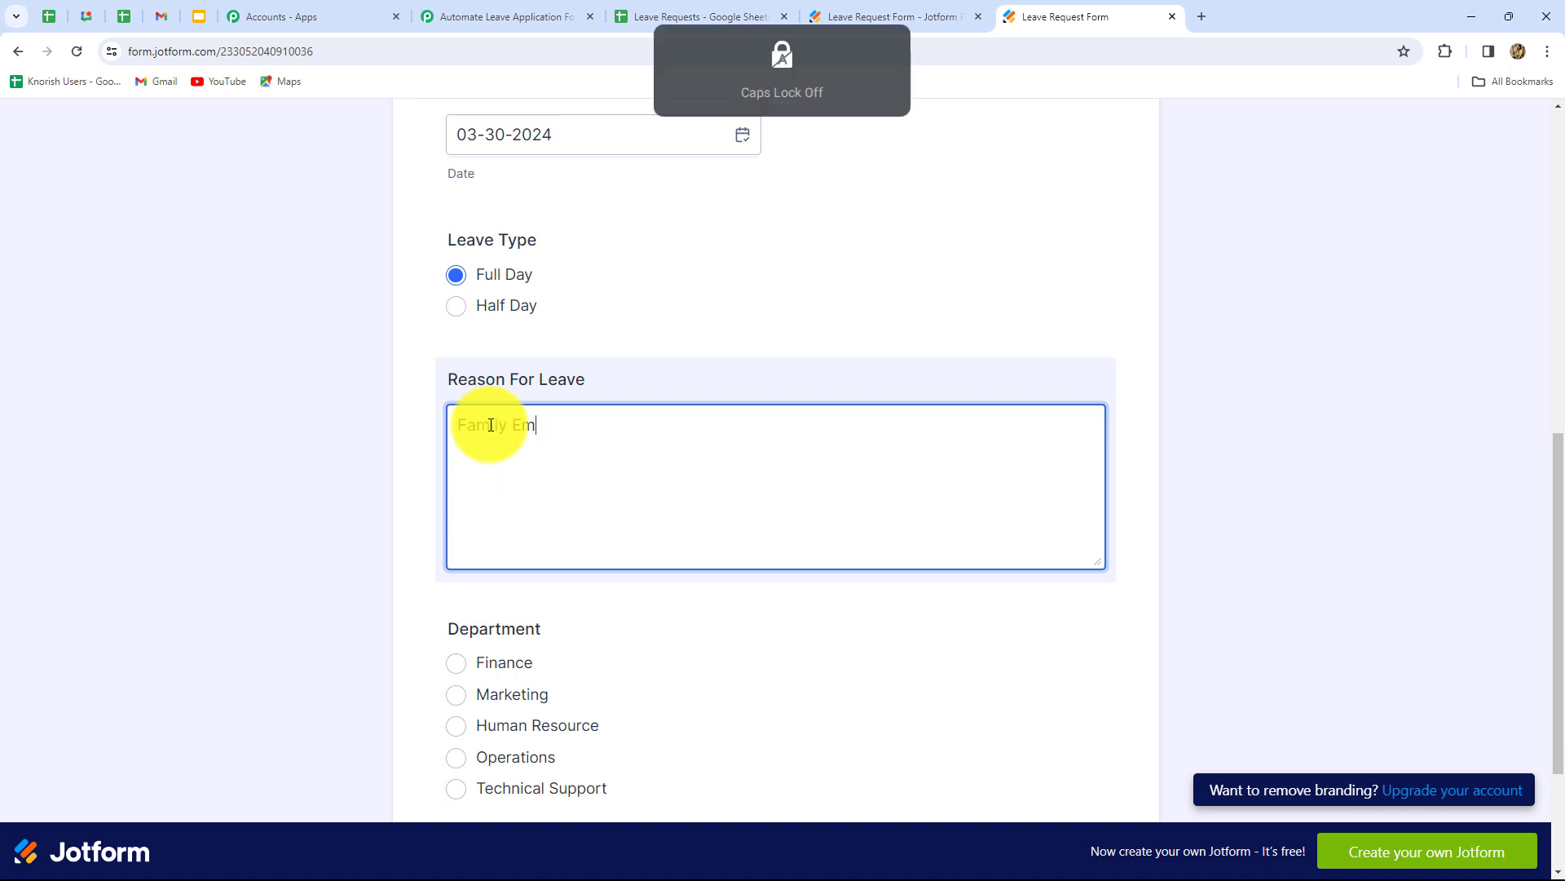
{"action": "scroll", "coordinate": [698, 524], "scroll_direction": "down", "scroll_amount": 3}
{"action": "left_click", "coordinate": [457, 424]}
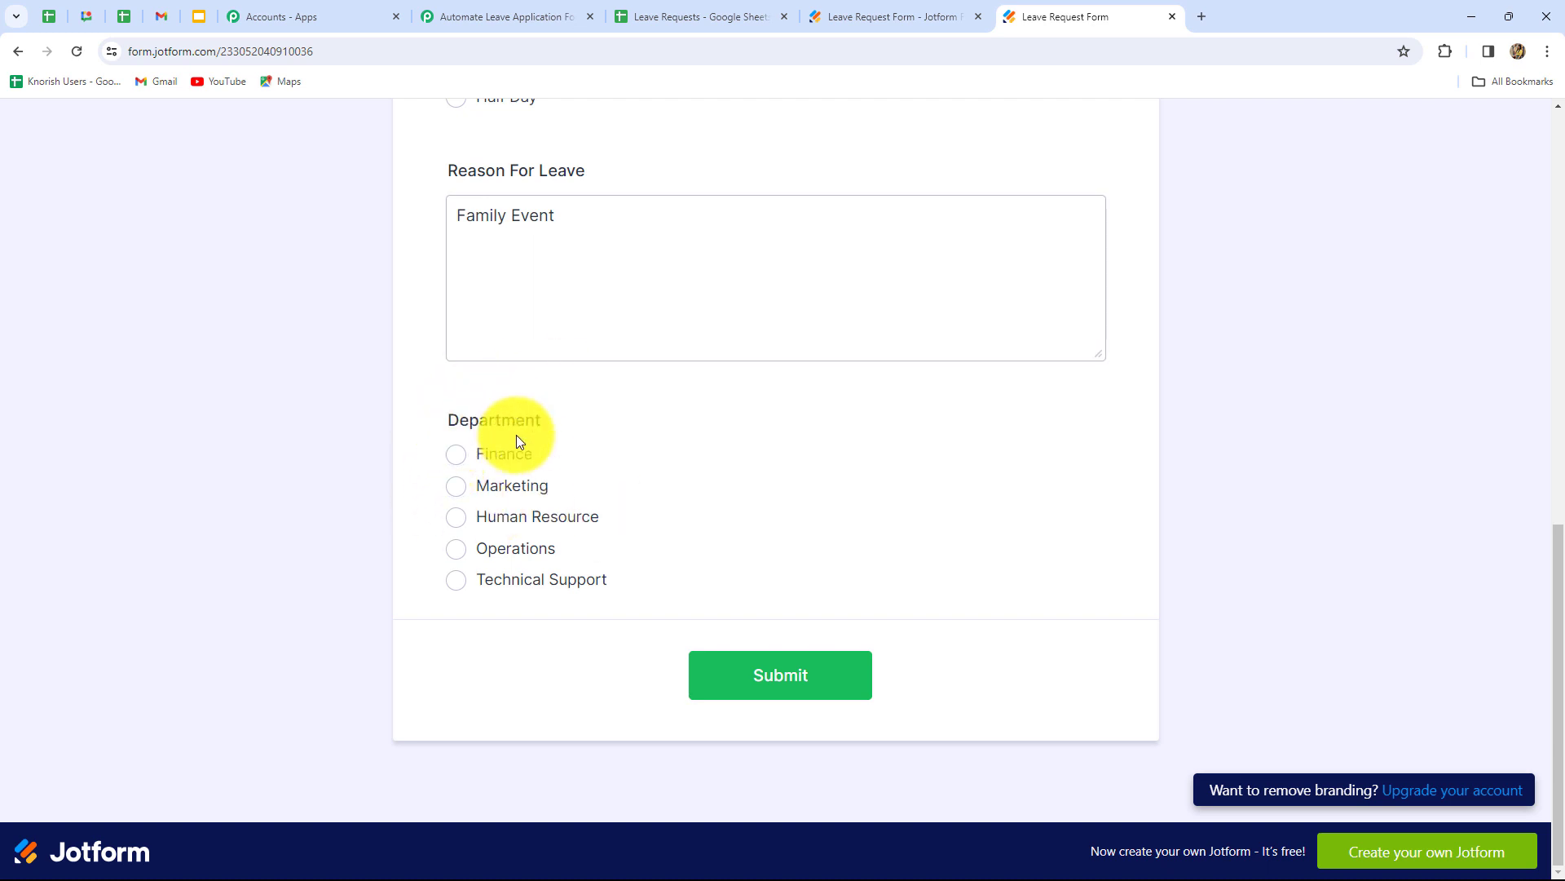
- Select the Finance department, submit the request and return to the Pabbly workflow
{"action": "left_click", "coordinate": [459, 463]}
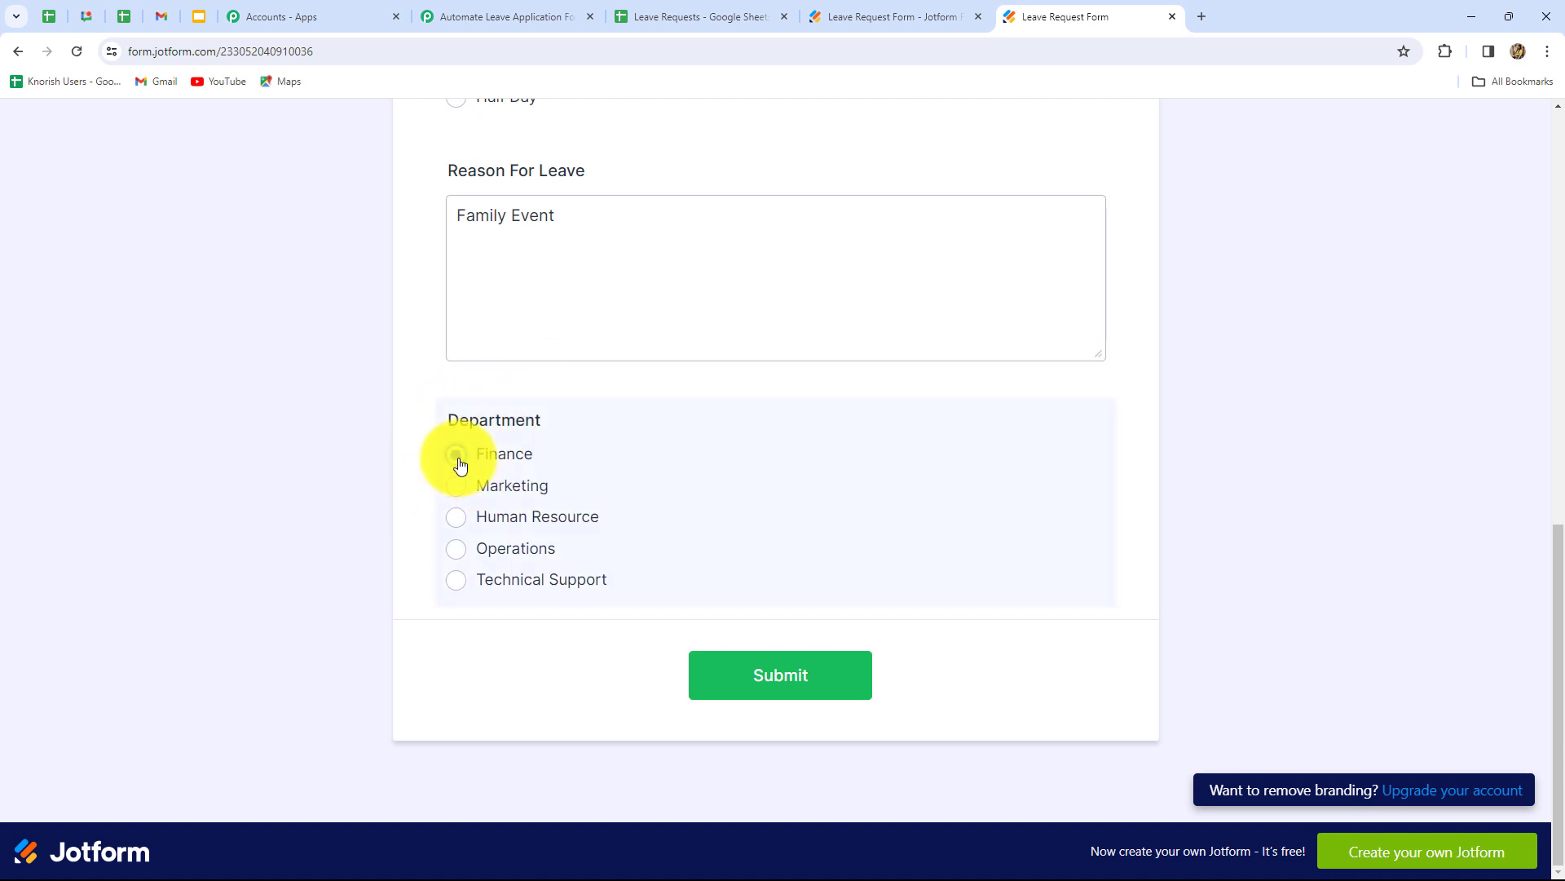
{"action": "left_click", "coordinate": [815, 670]}
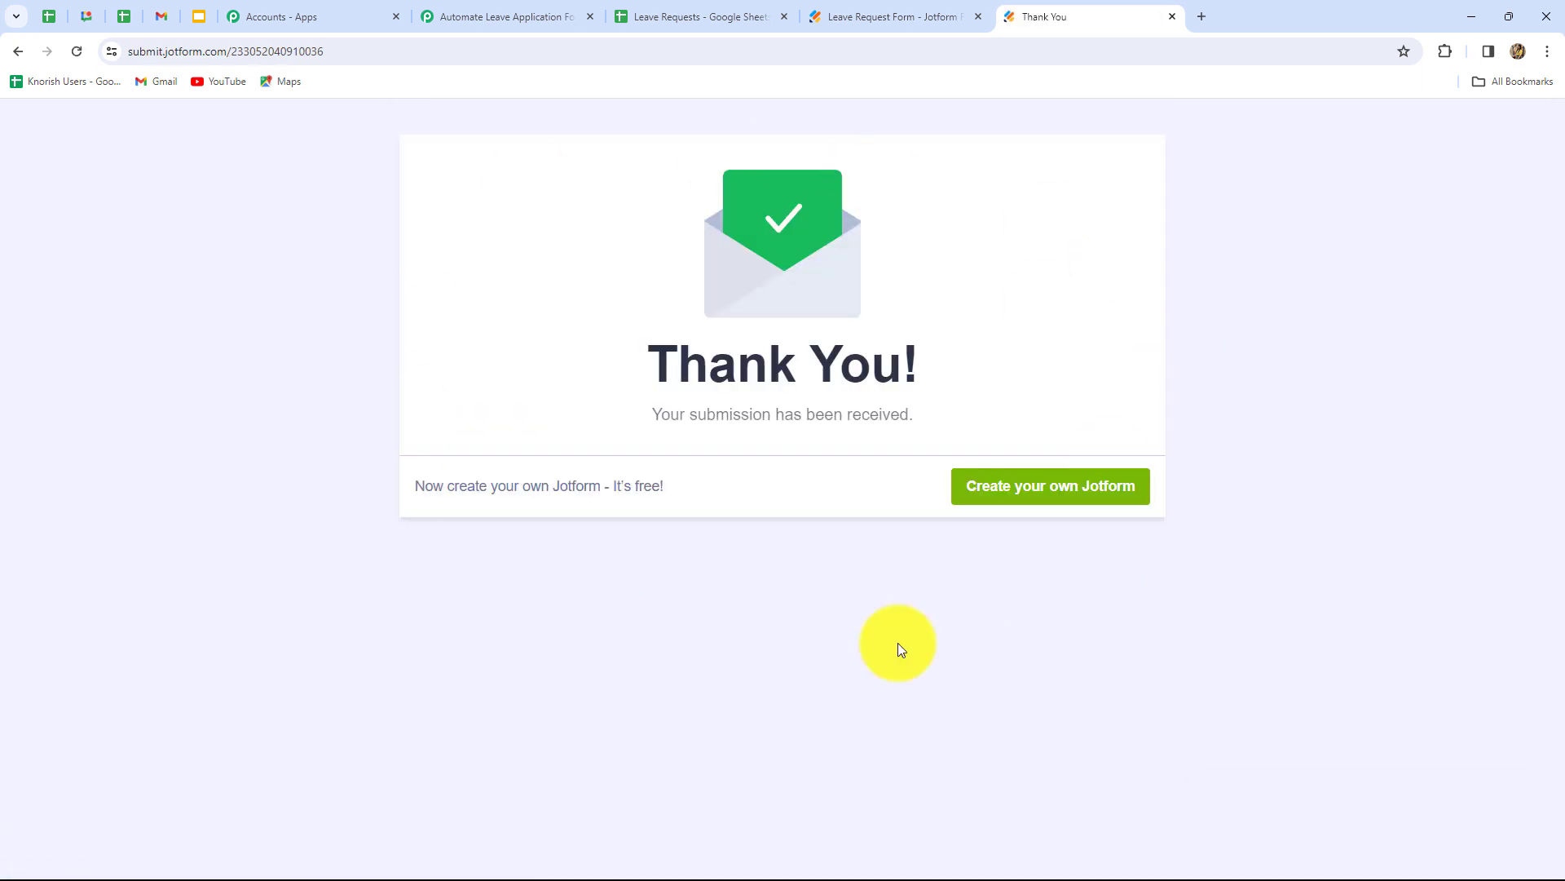
{"action": "left_click", "coordinate": [465, 14]}
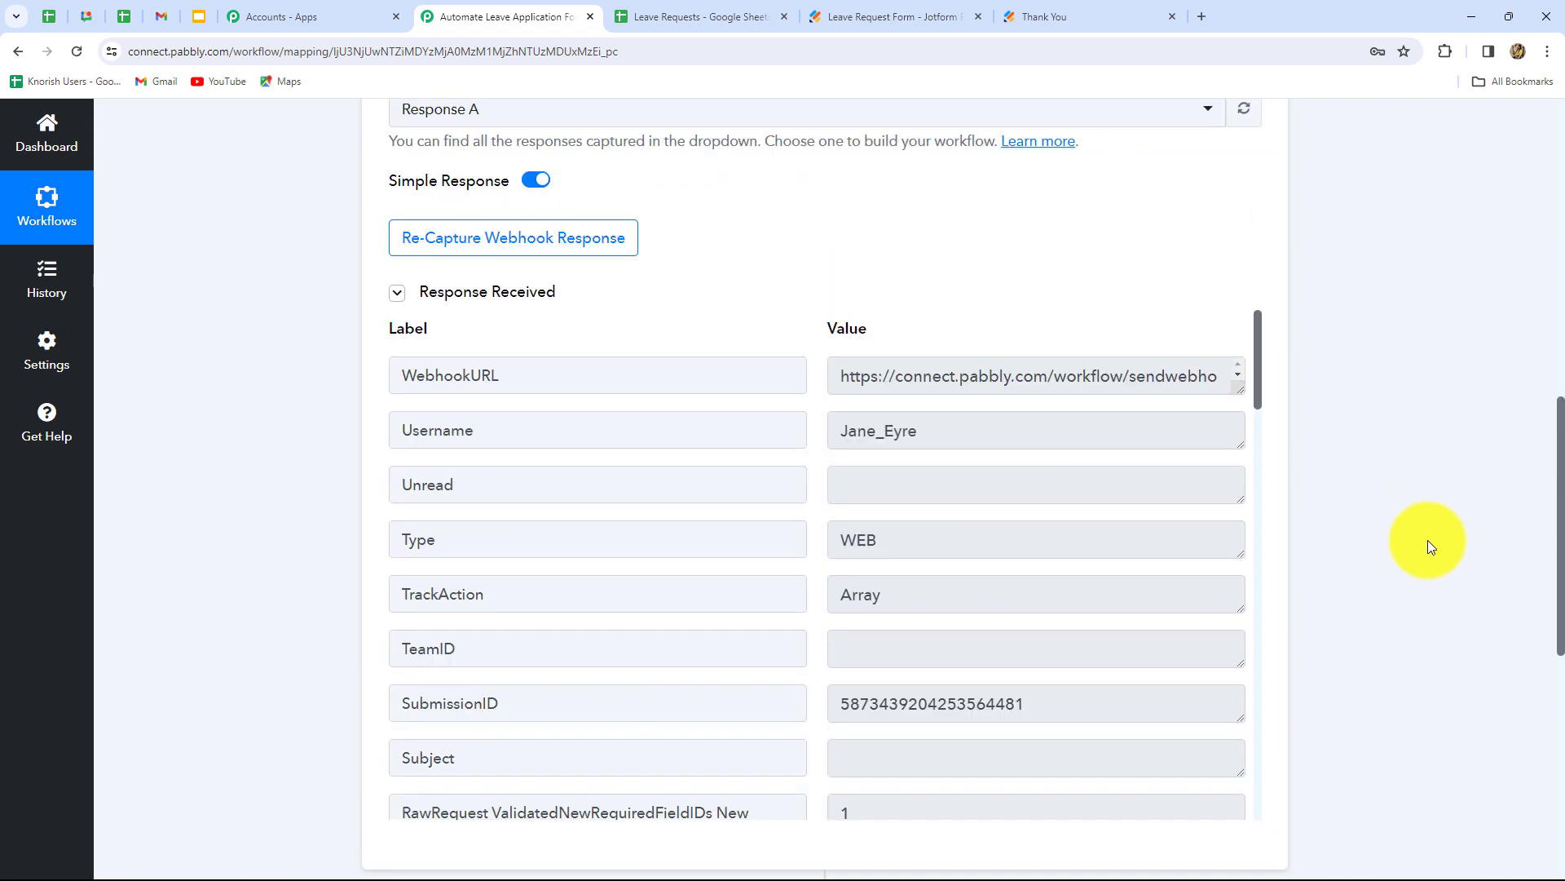
- Scroll through the captured Jotform response to verify the submitted leave details
{"action": "scroll", "coordinate": [1111, 588], "scroll_direction": "down", "scroll_amount": 2}
{"action": "scroll", "coordinate": [917, 571], "scroll_direction": "up", "scroll_amount": 2}
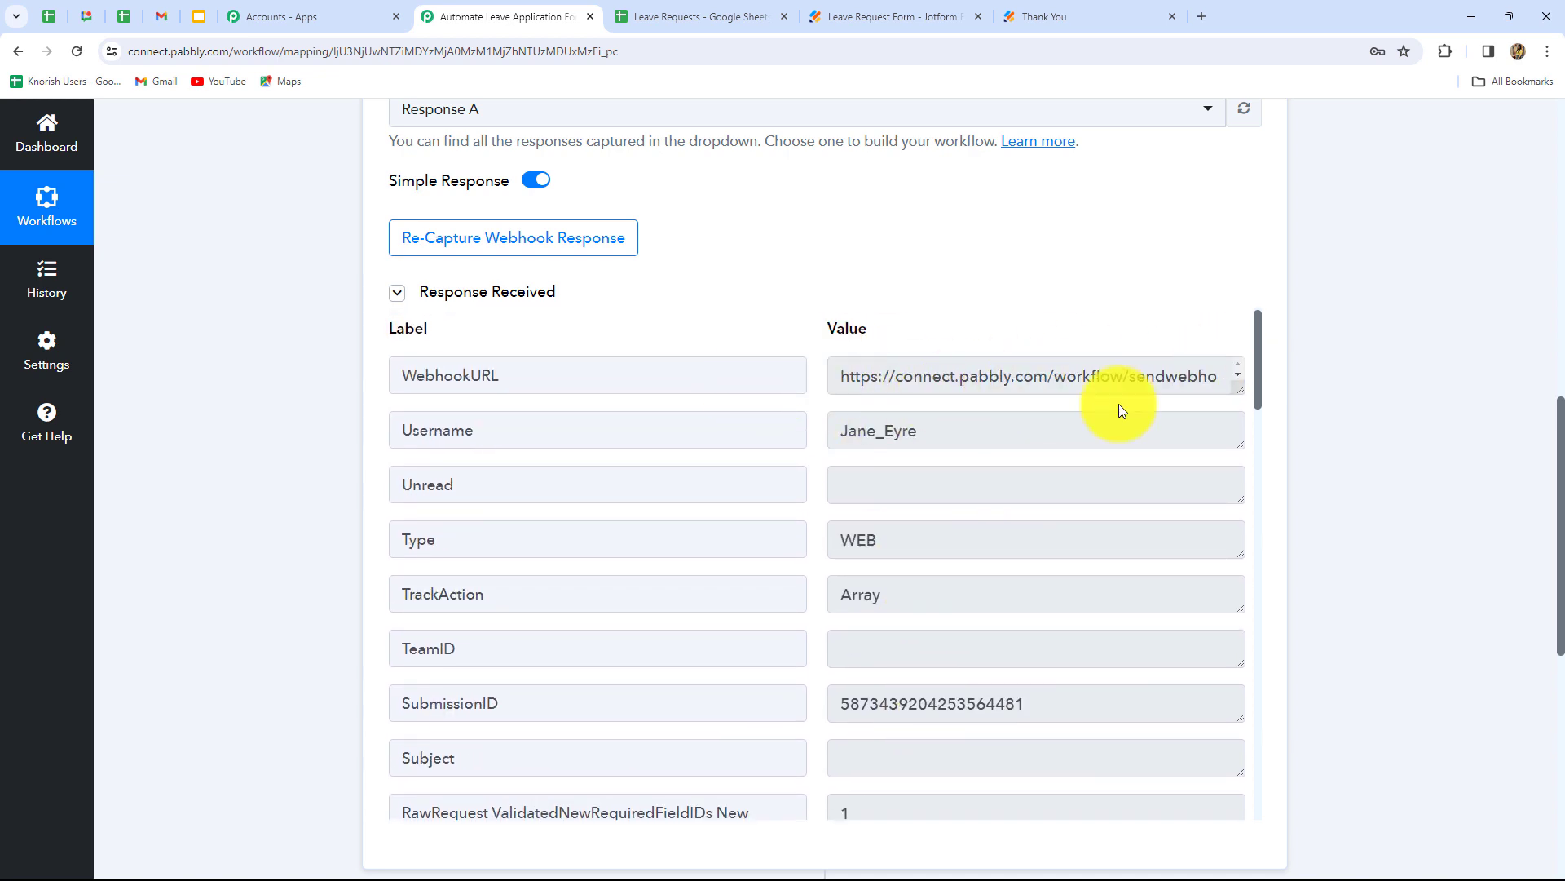
{"action": "scroll", "coordinate": [796, 339], "scroll_direction": "down", "scroll_amount": 1}
{"action": "scroll", "coordinate": [1006, 546], "scroll_direction": "down", "scroll_amount": 5}
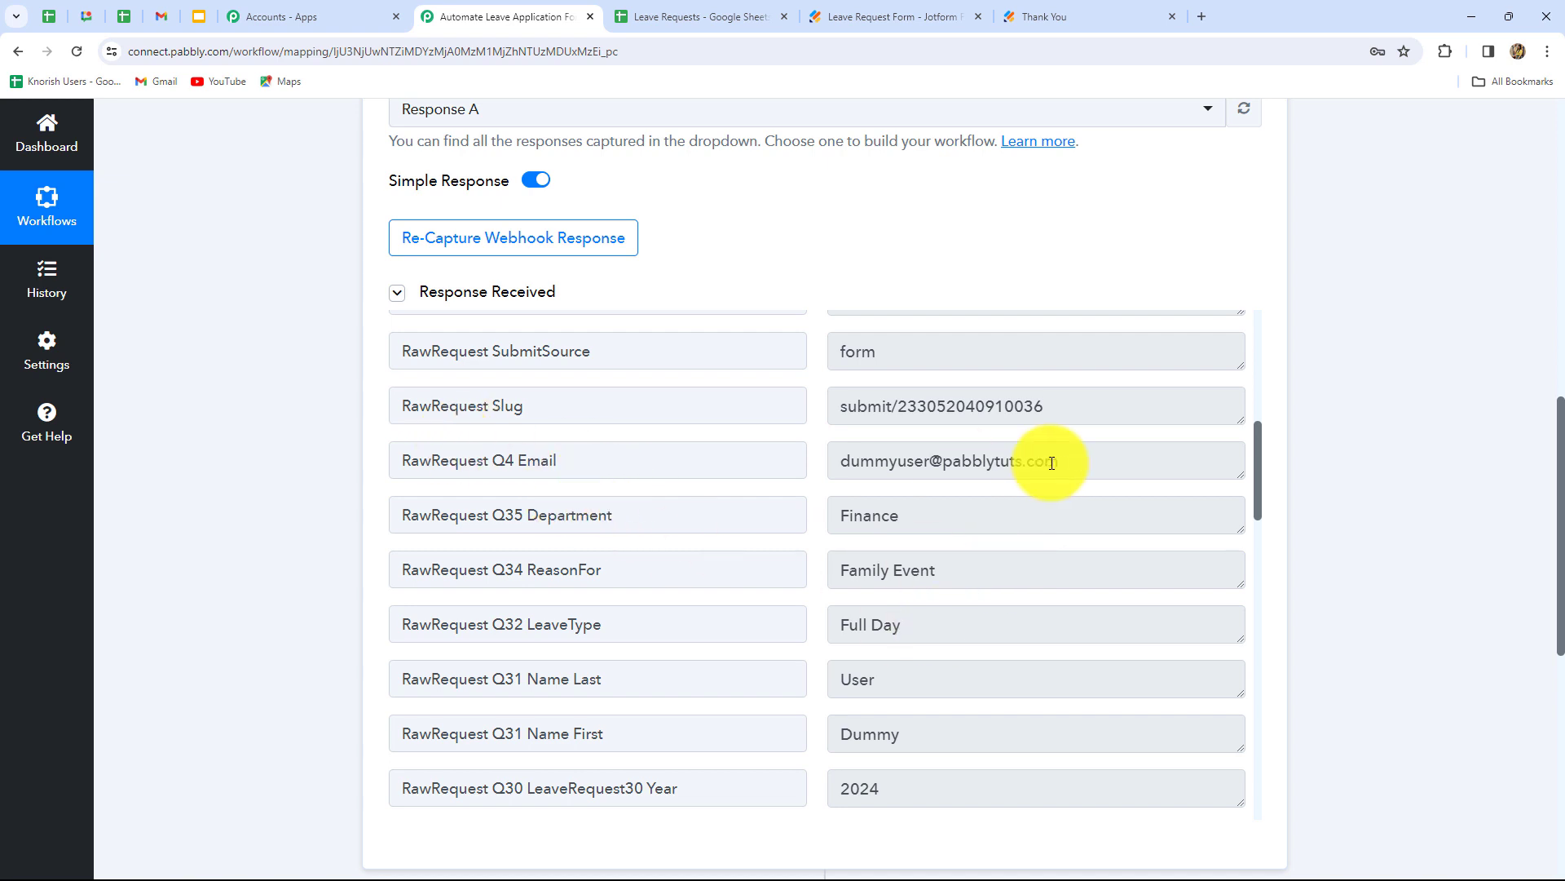
{"action": "scroll", "coordinate": [1124, 616], "scroll_direction": "down", "scroll_amount": 3}
{"action": "scroll", "coordinate": [1174, 494], "scroll_direction": "down", "scroll_amount": 5}
{"action": "scroll", "coordinate": [1176, 503], "scroll_direction": "down", "scroll_amount": 5}
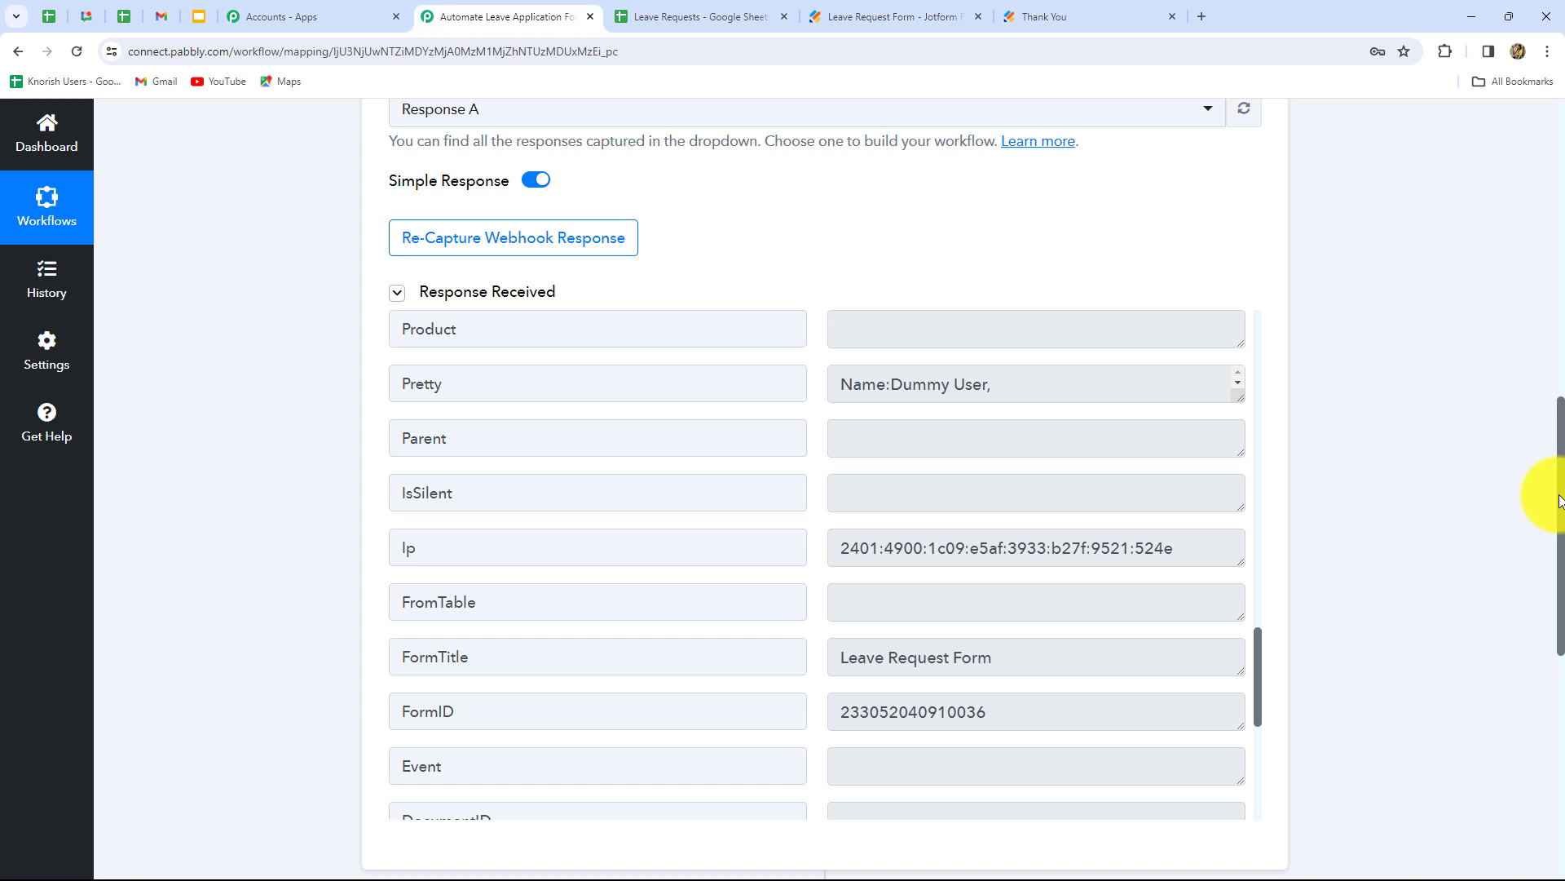
{"action": "scroll", "coordinate": [1559, 500], "scroll_direction": "down", "scroll_amount": 1}
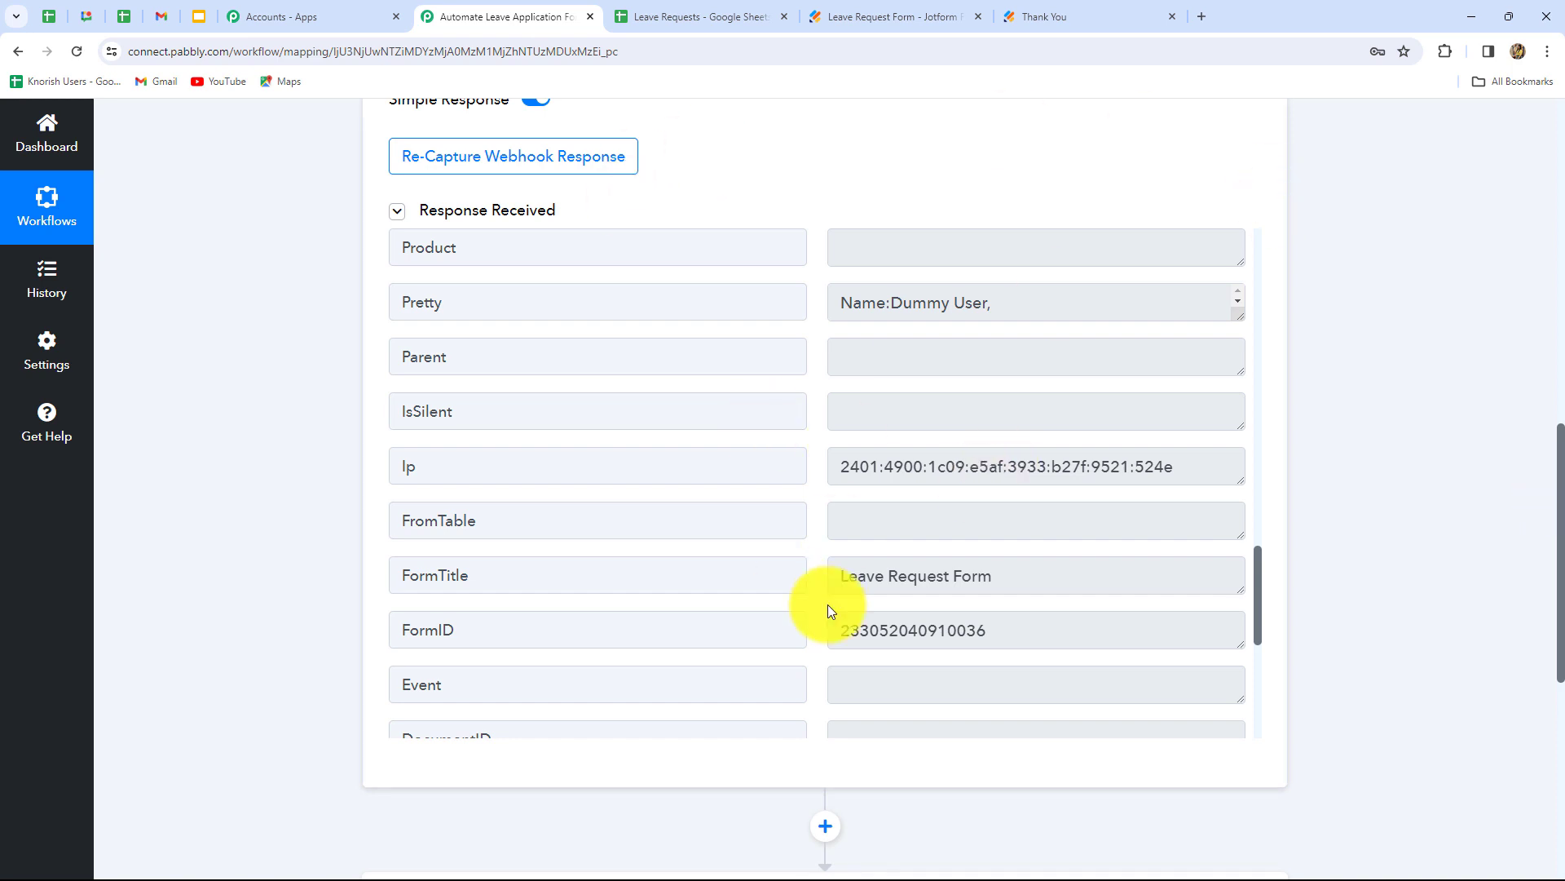
- Zoom the Leave Requests sheet to 125%, then go back to the Pabbly workflow
{"action": "left_click", "coordinate": [699, 12]}
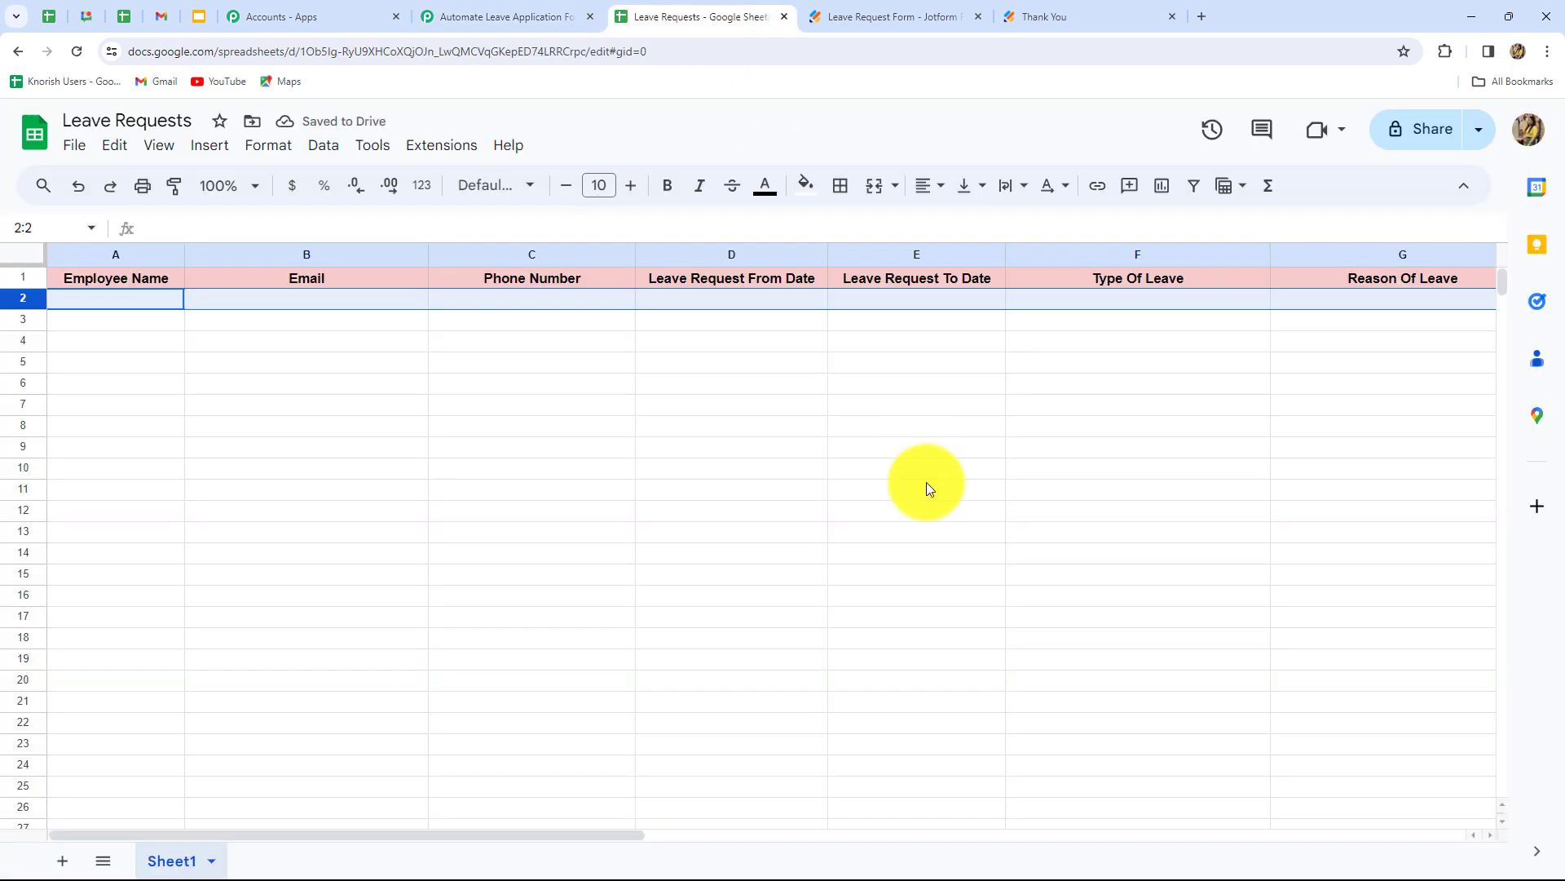
{"action": "left_click", "coordinate": [231, 205]}
{"action": "left_click", "coordinate": [217, 360]}
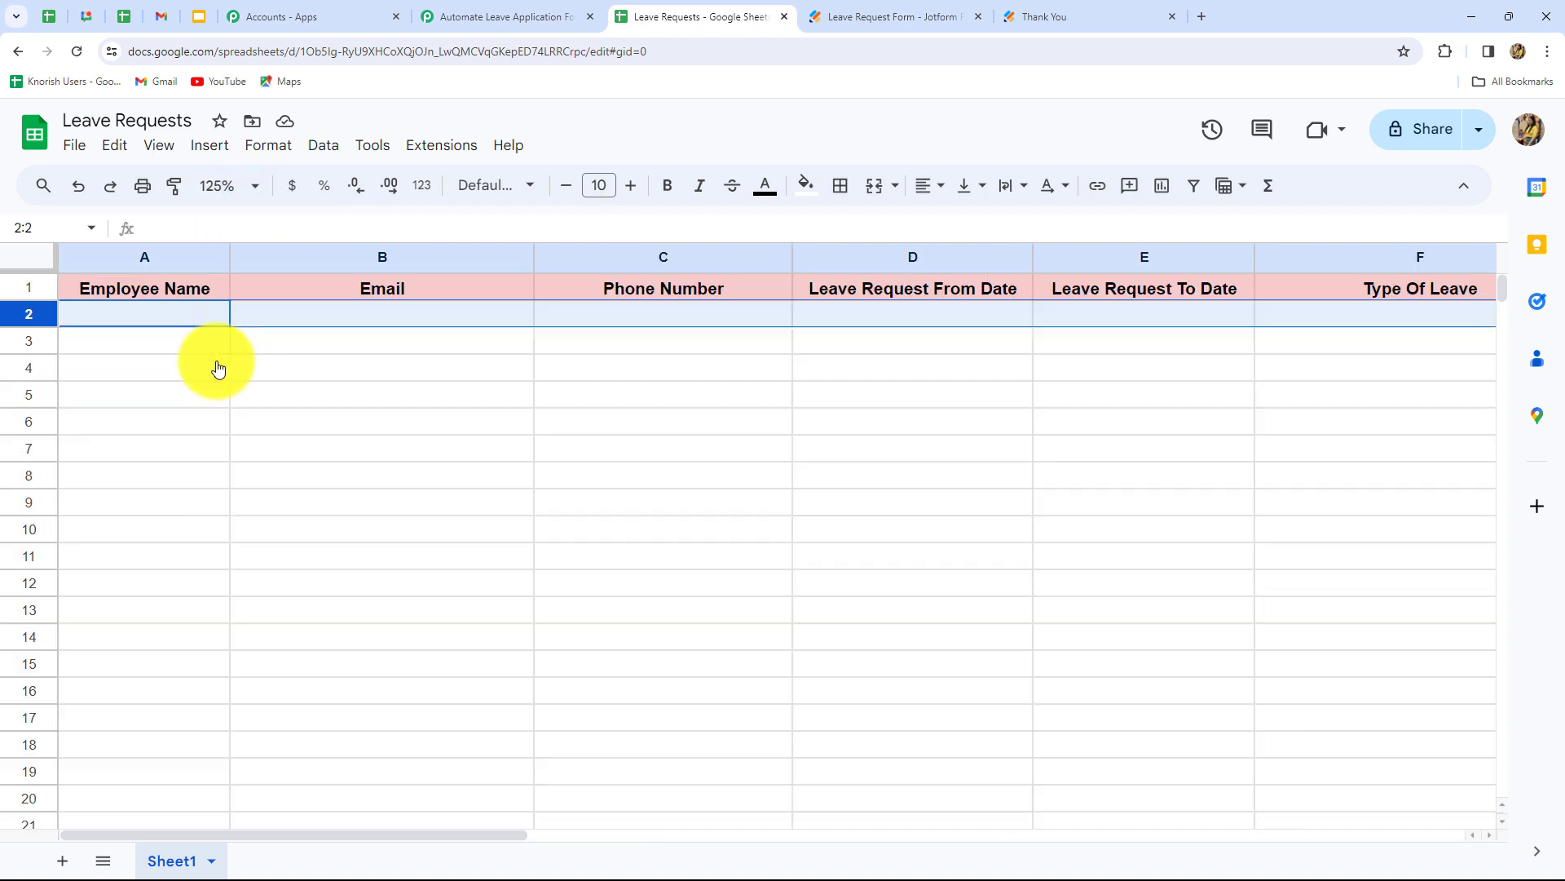
{"action": "left_click", "coordinate": [506, 12]}
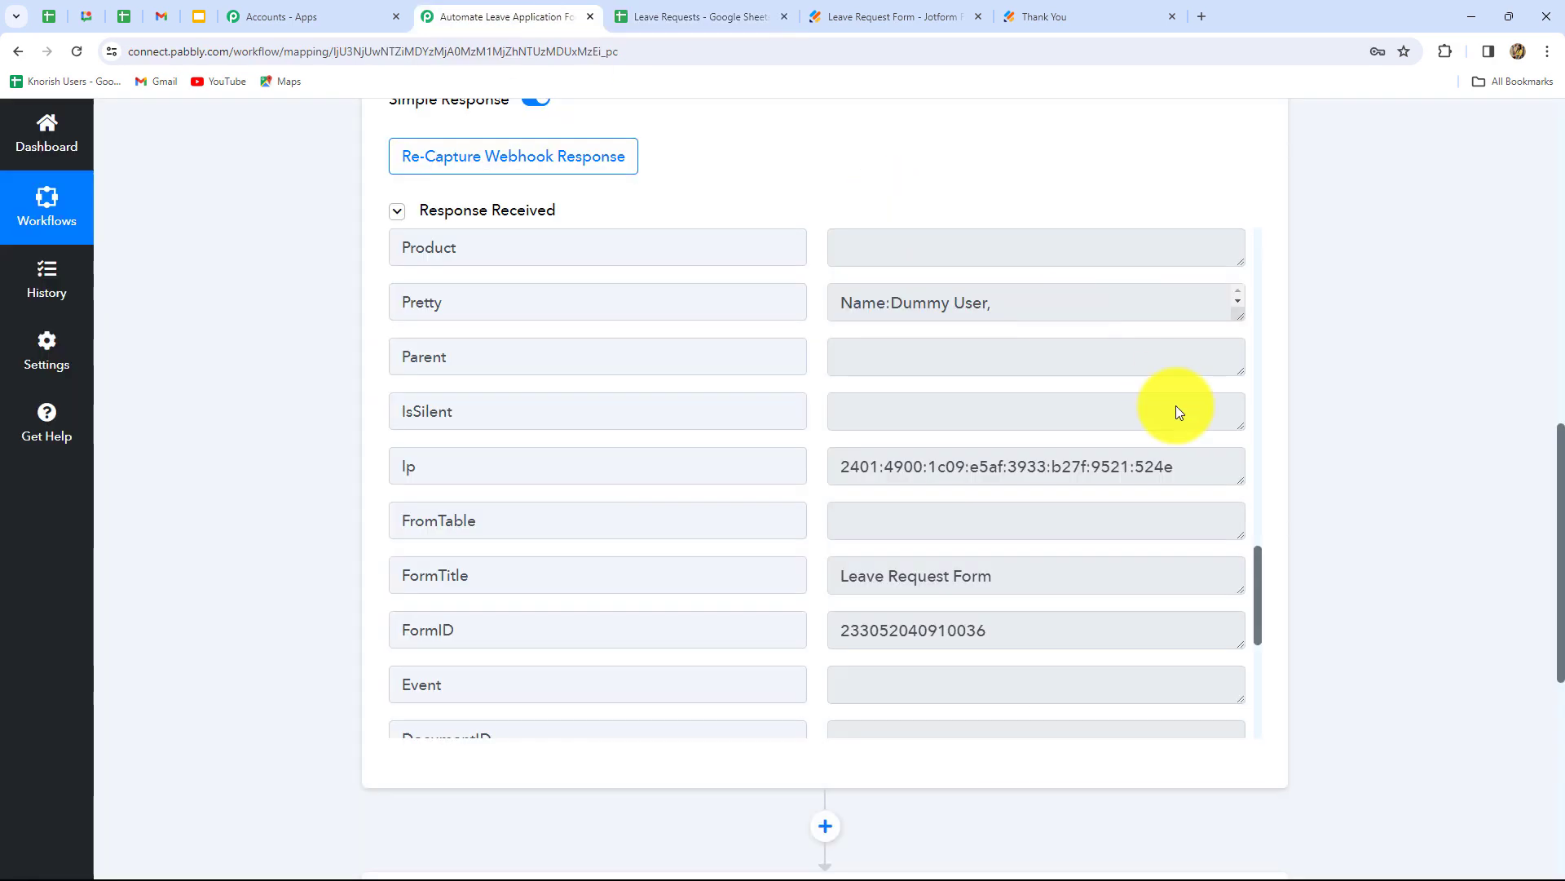
{"action": "scroll", "coordinate": [1304, 370], "scroll_direction": "down", "scroll_amount": 5}
- Set the action step to Google Sheets with the Add New Row action event
{"action": "left_click", "coordinate": [657, 326]}
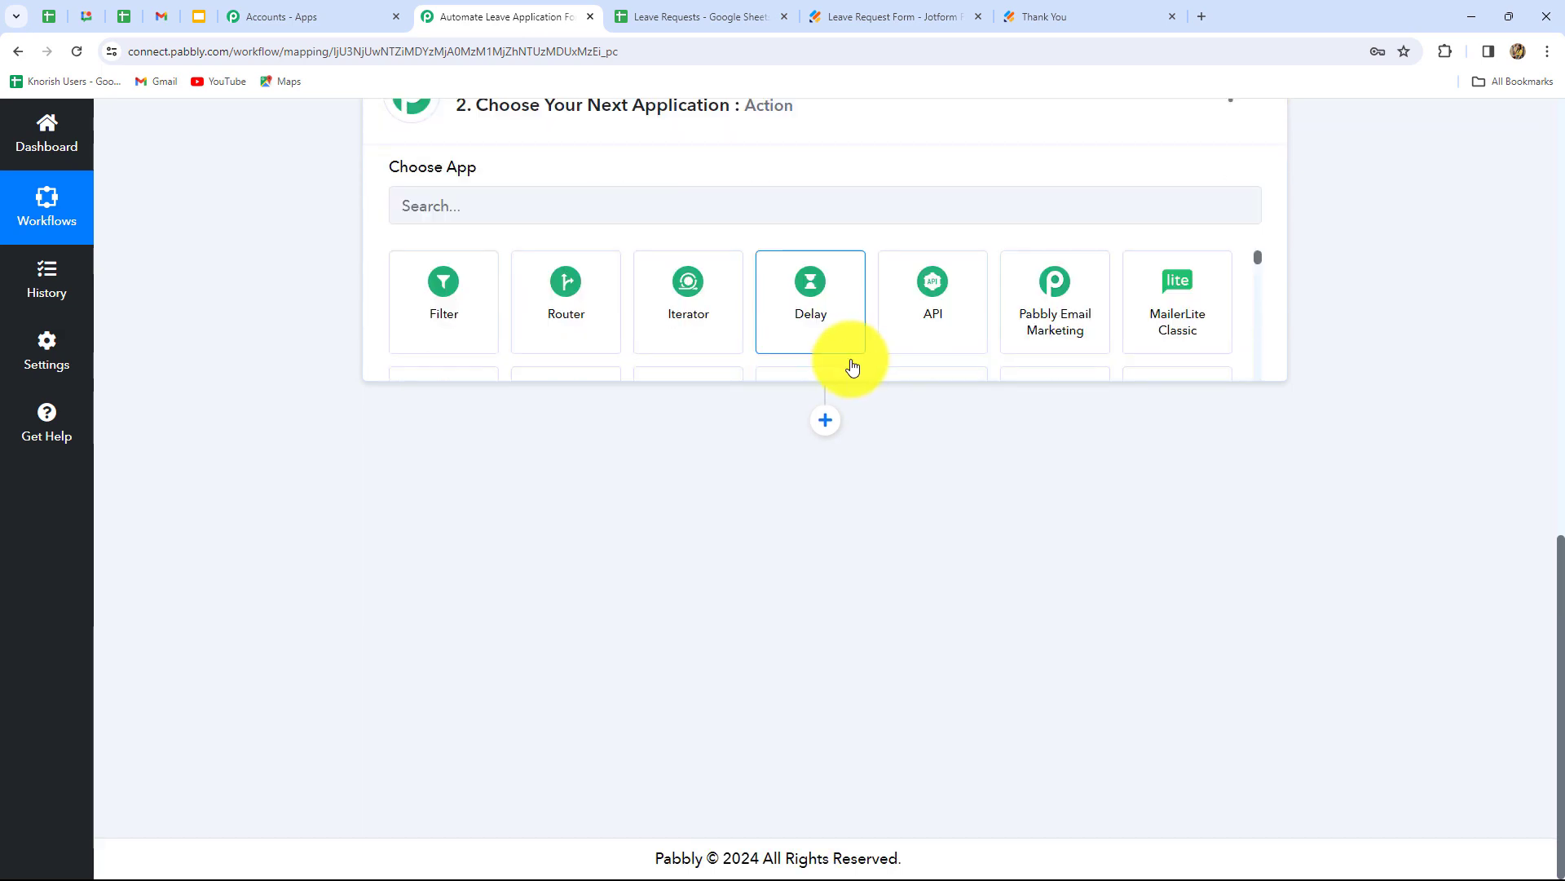
{"action": "left_click", "coordinate": [425, 455]}
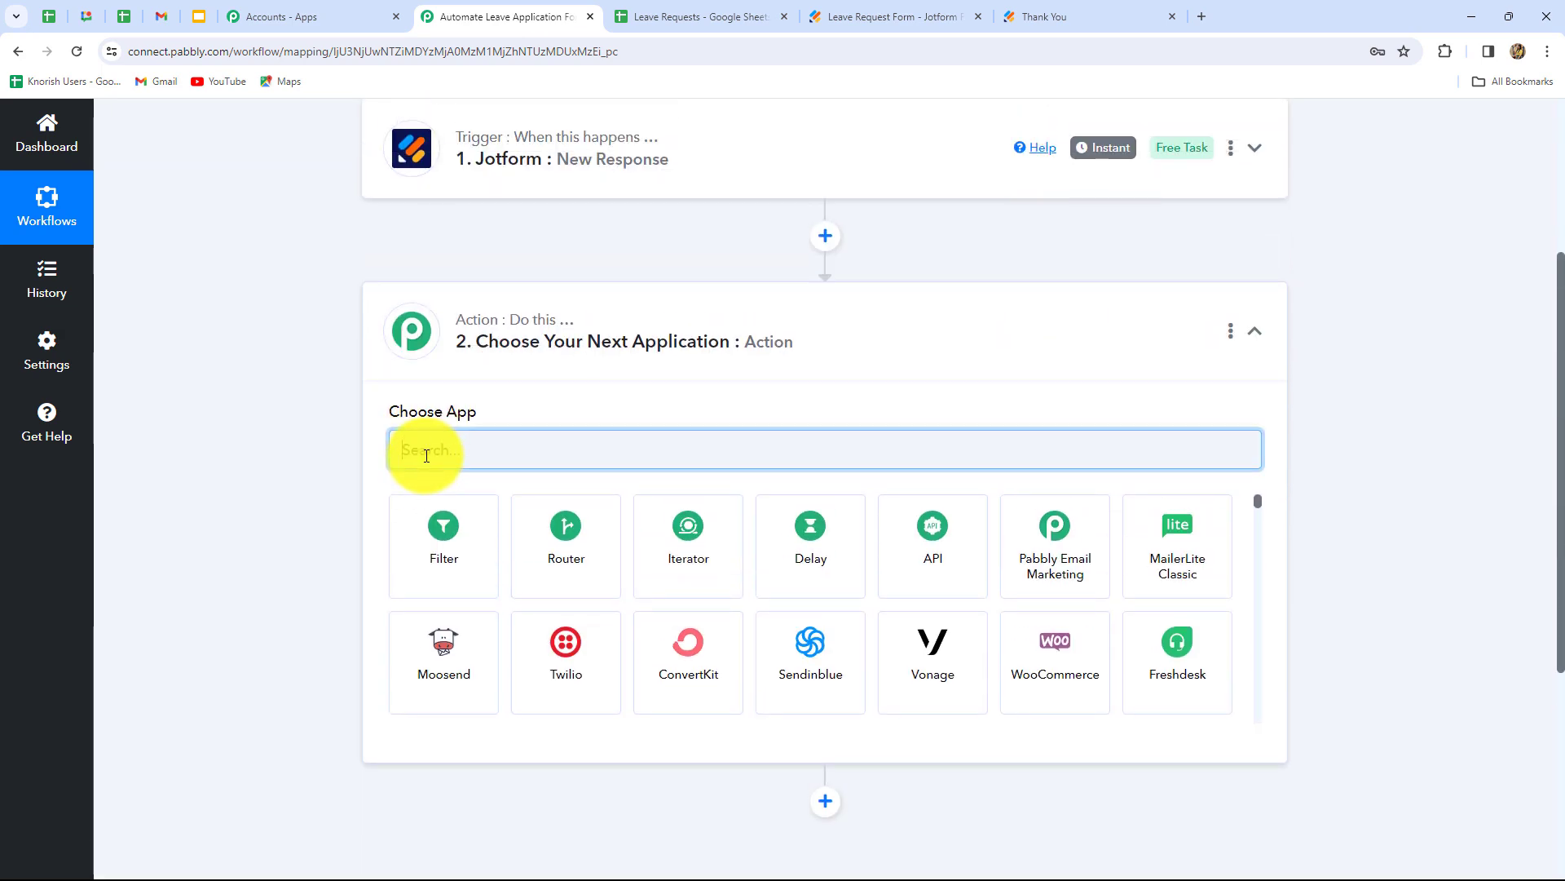
{"action": "type", "text": "Goo"}
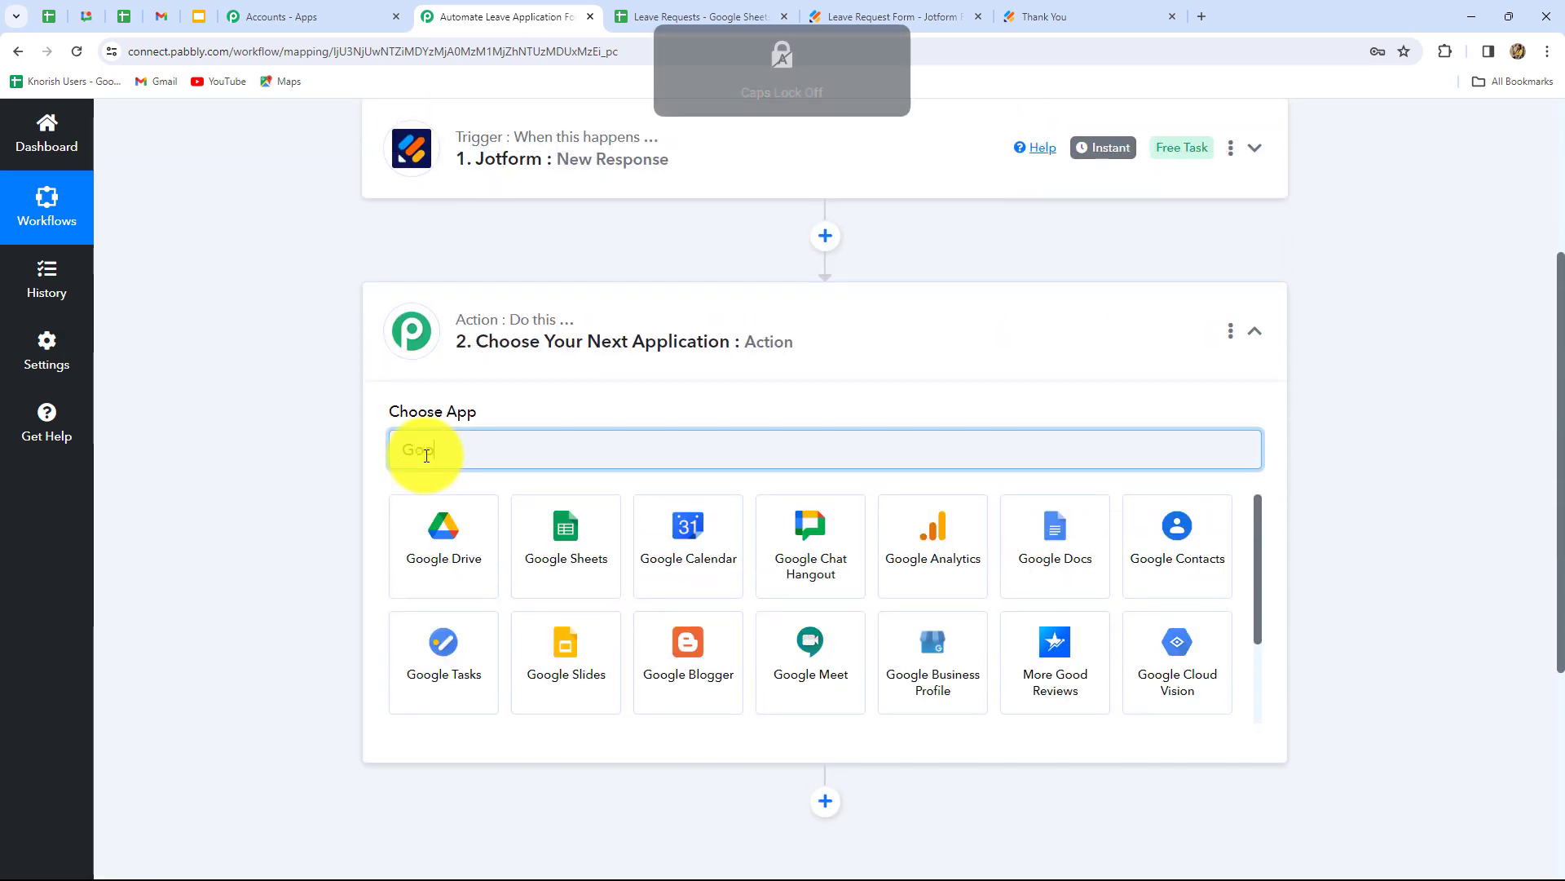
{"action": "left_click", "coordinate": [538, 550]}
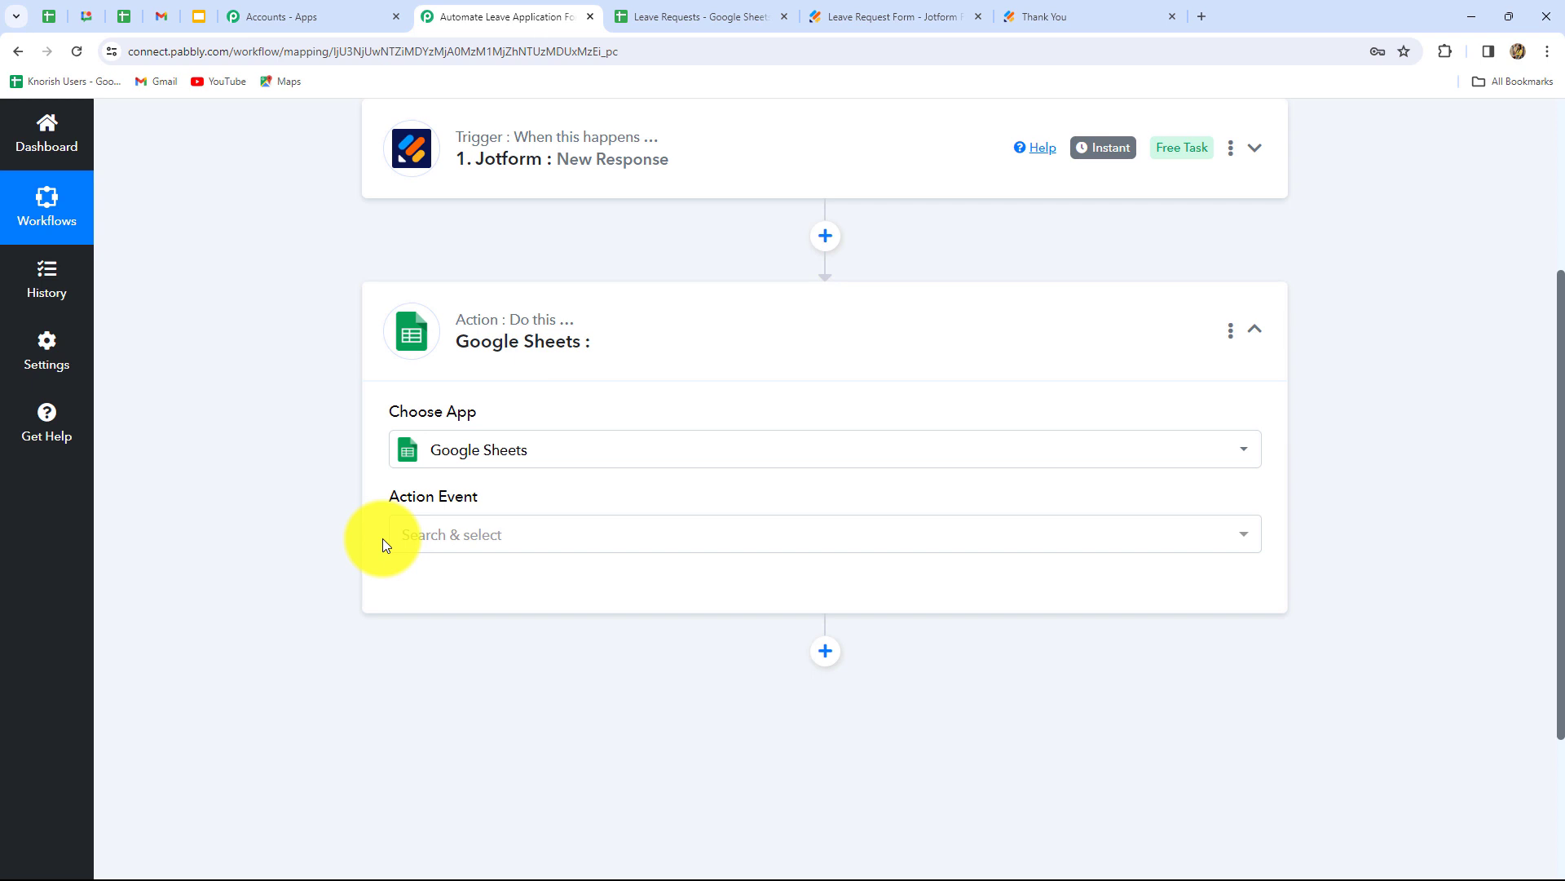
{"action": "left_click", "coordinate": [444, 535]}
{"action": "left_click", "coordinate": [425, 261]}
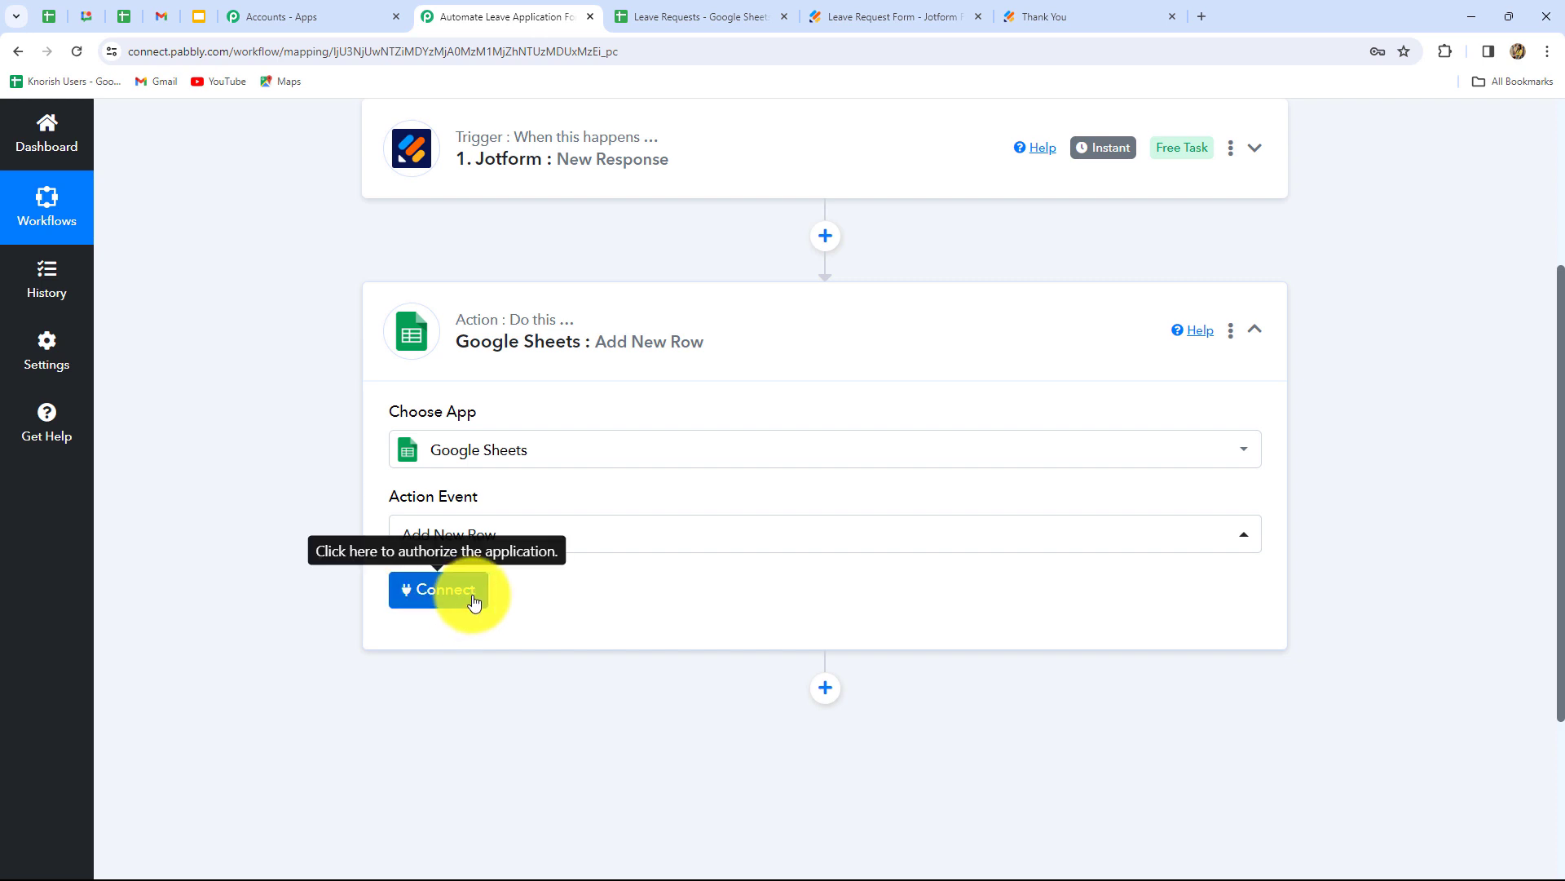
- Link the step to the existing Google Sheets connection and save it
{"action": "left_click", "coordinate": [433, 586]}
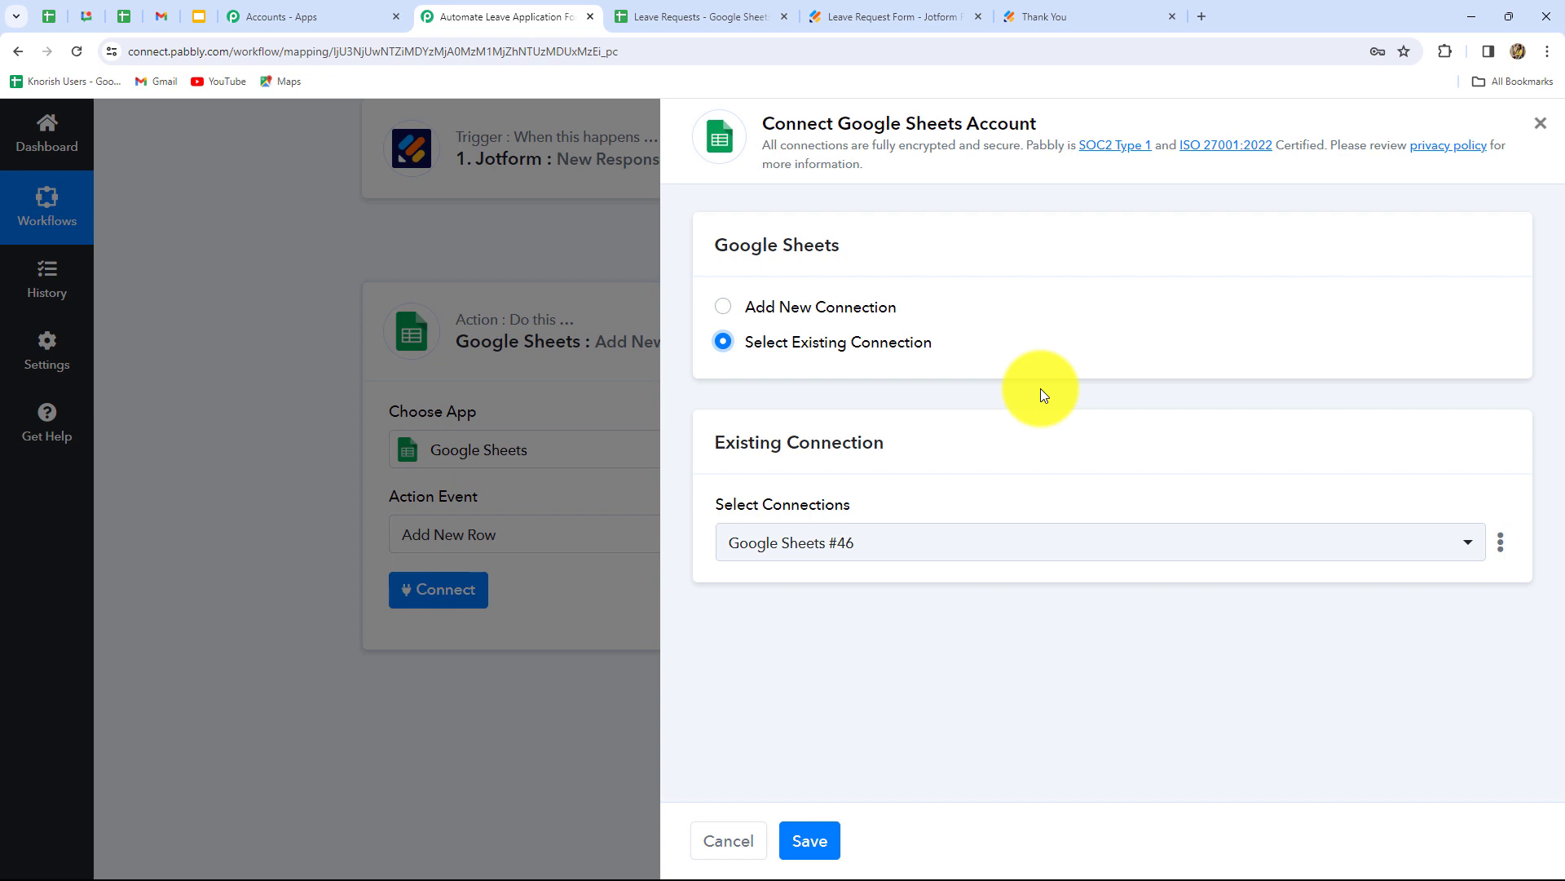
{"action": "left_click", "coordinate": [728, 314]}
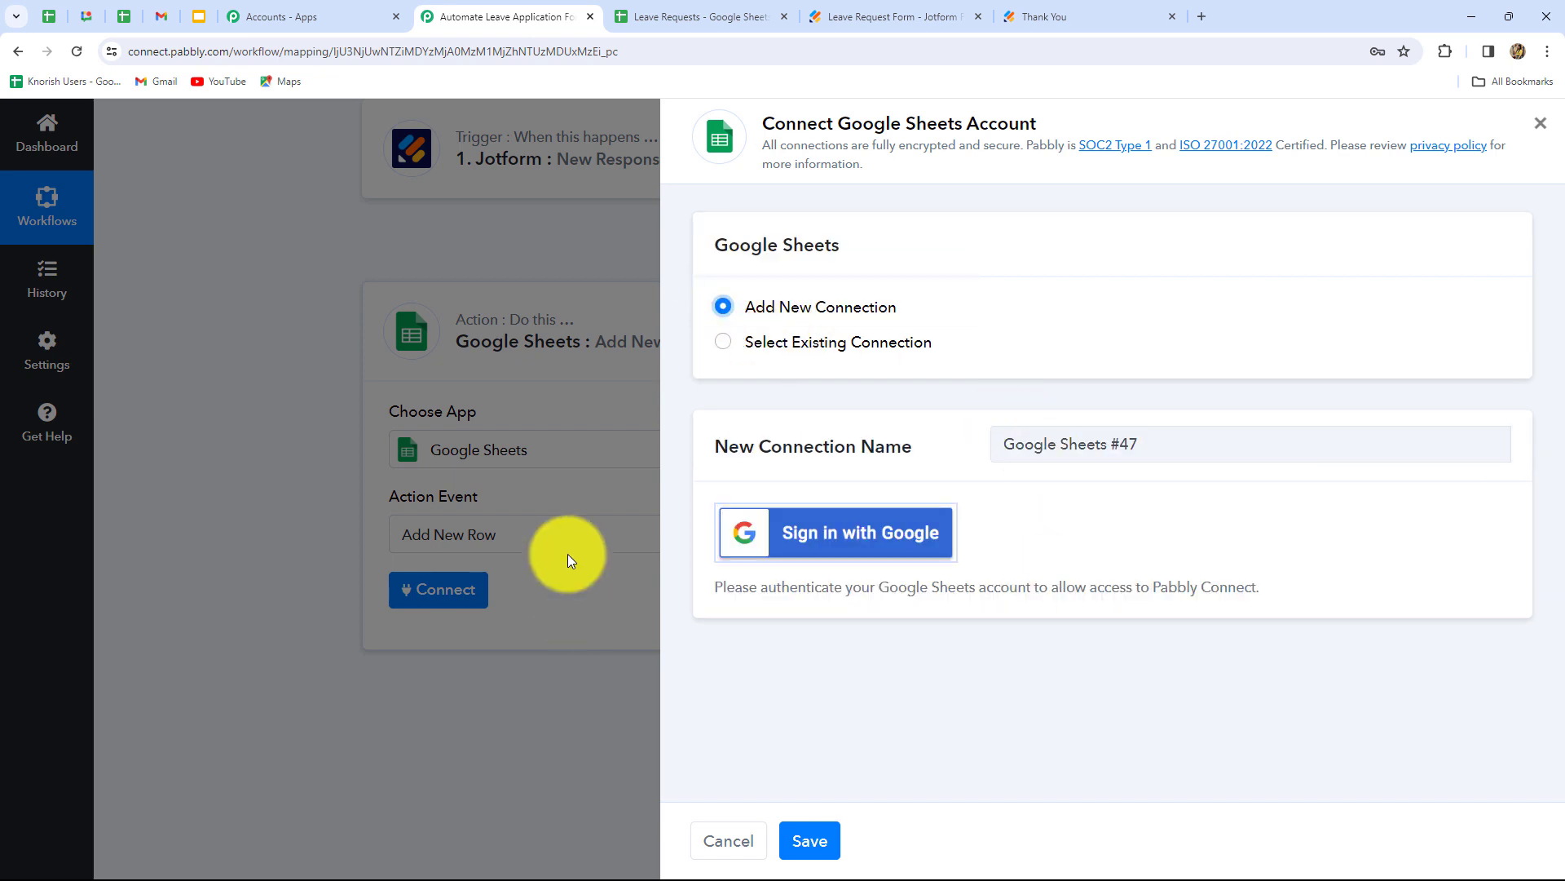
{"action": "left_click", "coordinate": [723, 342]}
{"action": "left_click", "coordinate": [809, 840]}
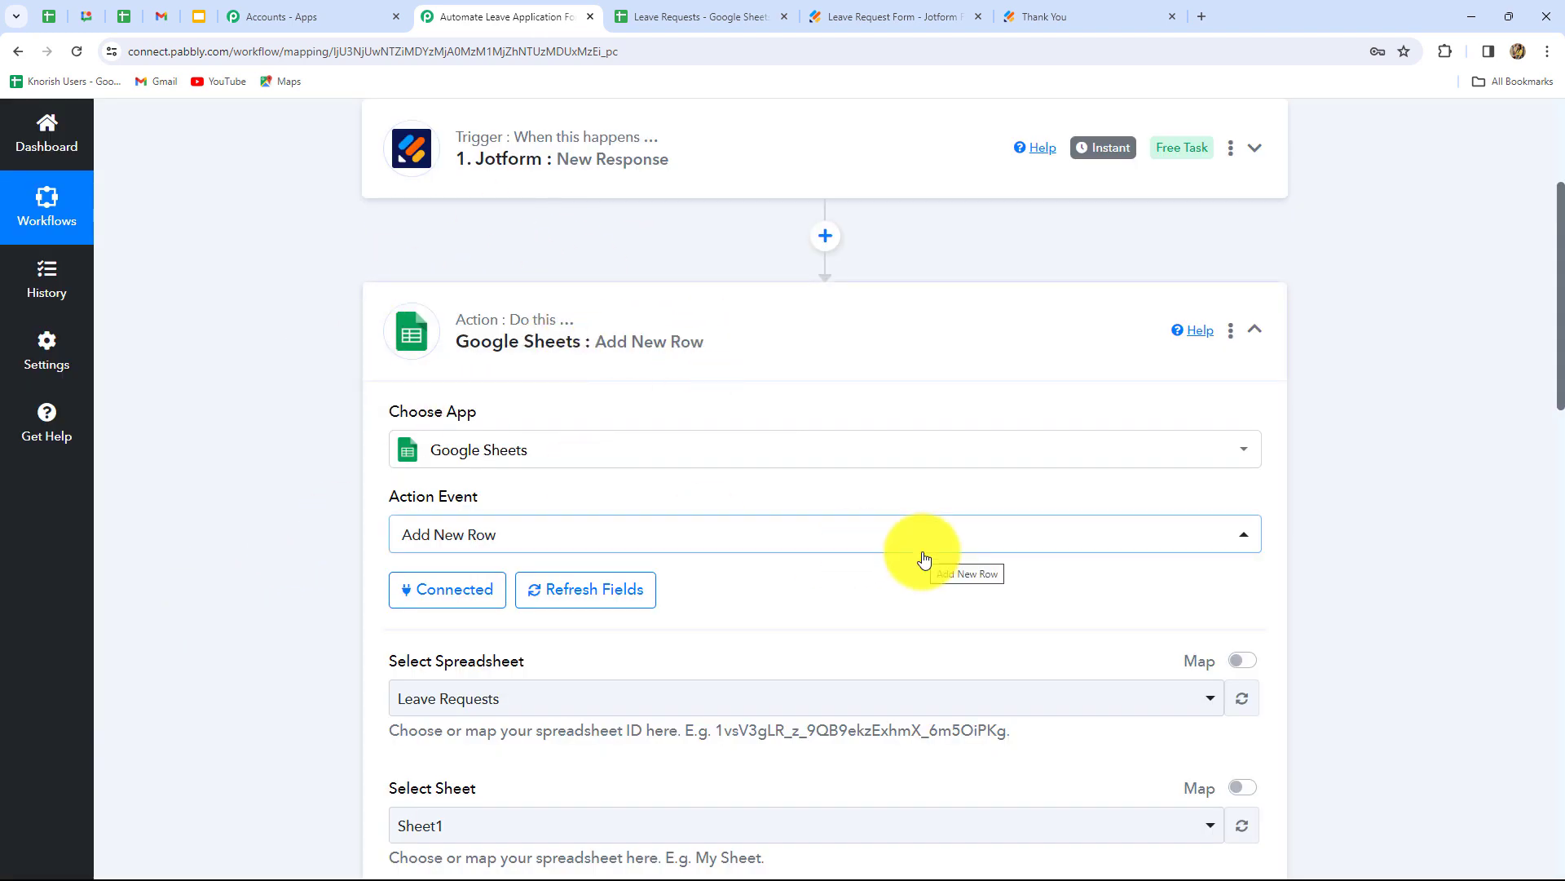
{"action": "scroll", "coordinate": [921, 556], "scroll_direction": "down", "scroll_amount": 4}
{"action": "left_click", "coordinate": [698, 613]}
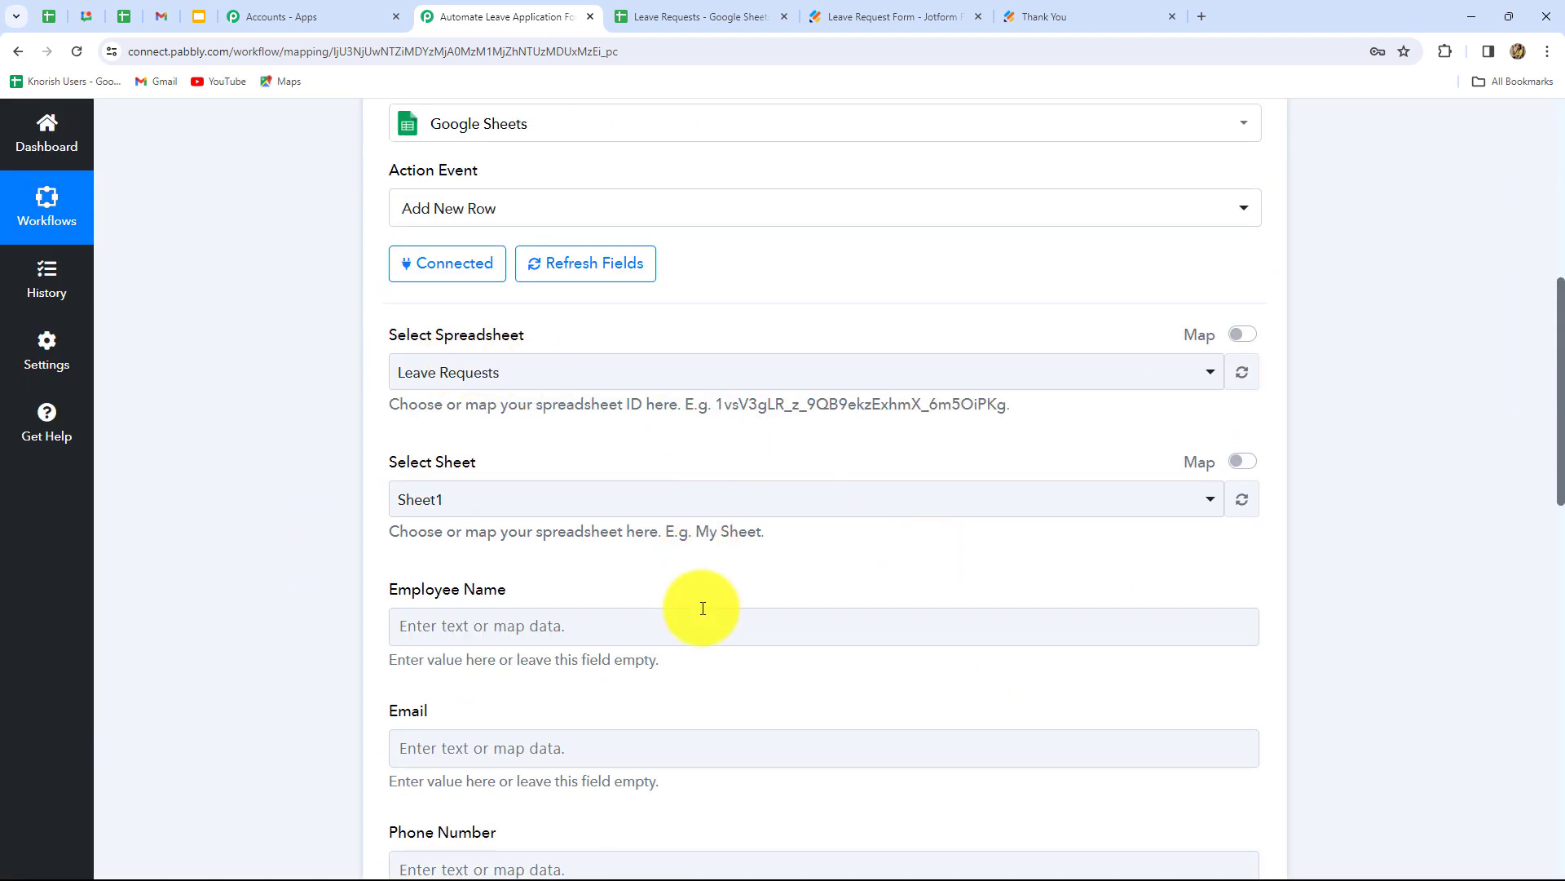
{"action": "scroll", "coordinate": [699, 608], "scroll_direction": "down", "scroll_amount": 6}
{"action": "scroll", "coordinate": [703, 608], "scroll_direction": "up", "scroll_amount": 3}
{"action": "scroll", "coordinate": [703, 608], "scroll_direction": "up", "scroll_amount": 5}
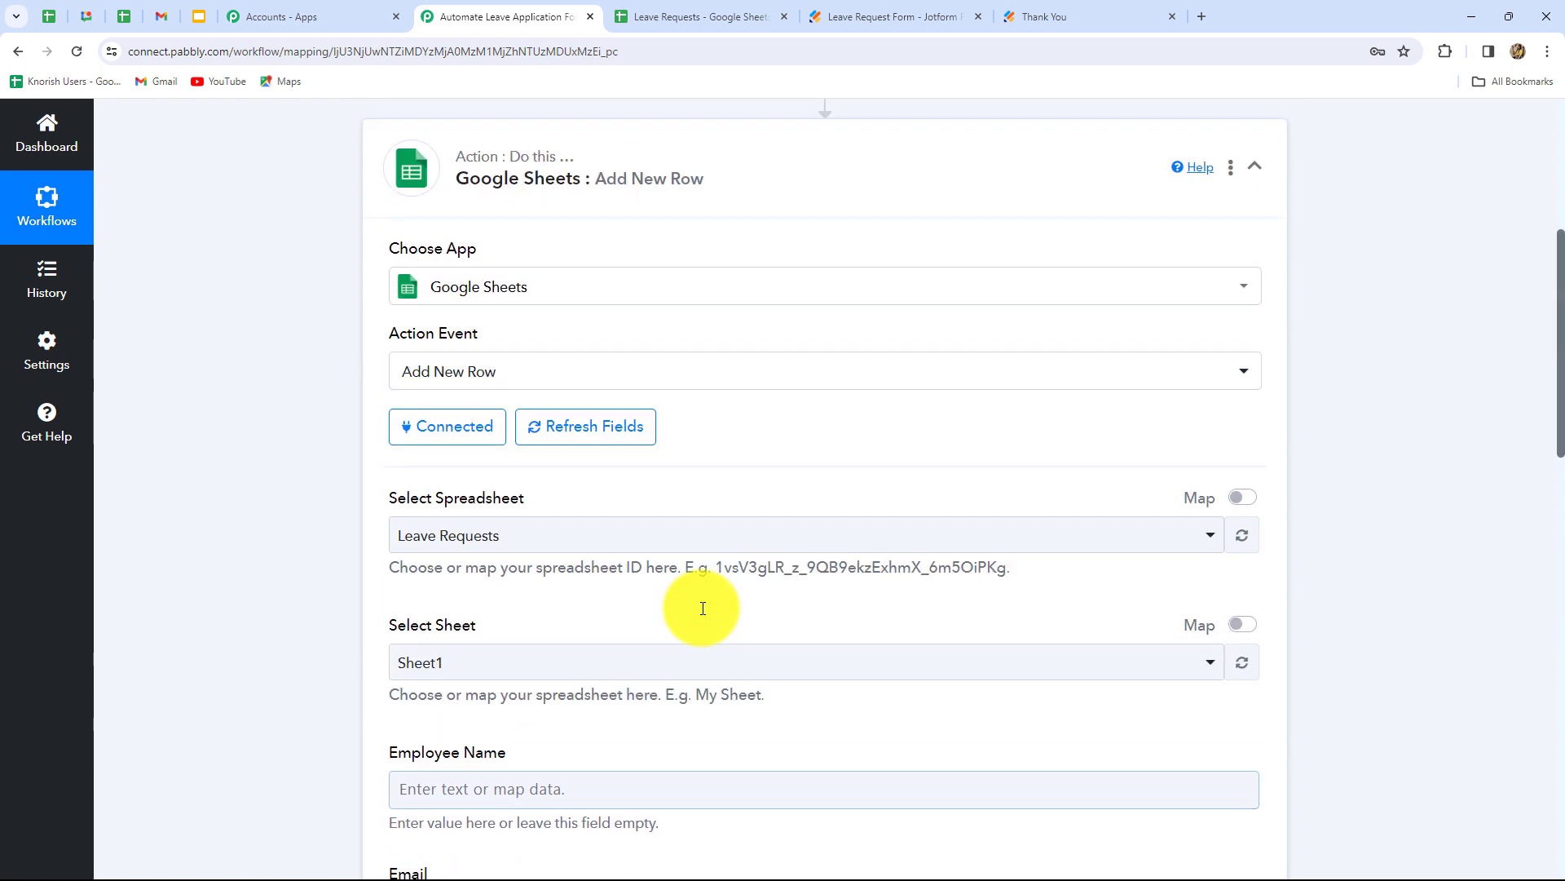
{"action": "scroll", "coordinate": [599, 633], "scroll_direction": "down", "scroll_amount": 2}
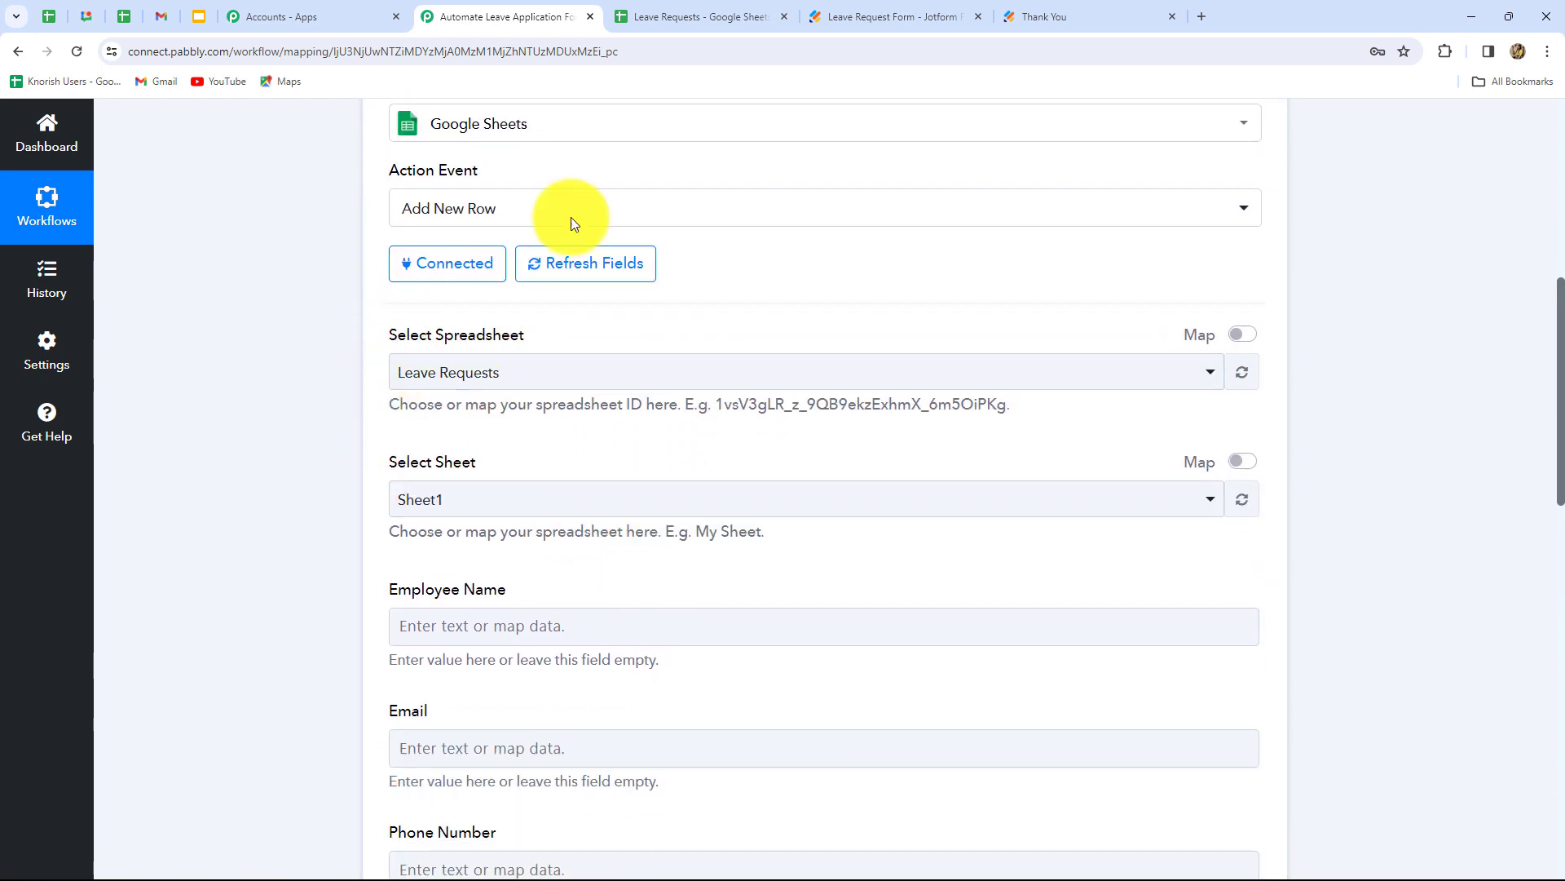
{"action": "left_click", "coordinate": [678, 13]}
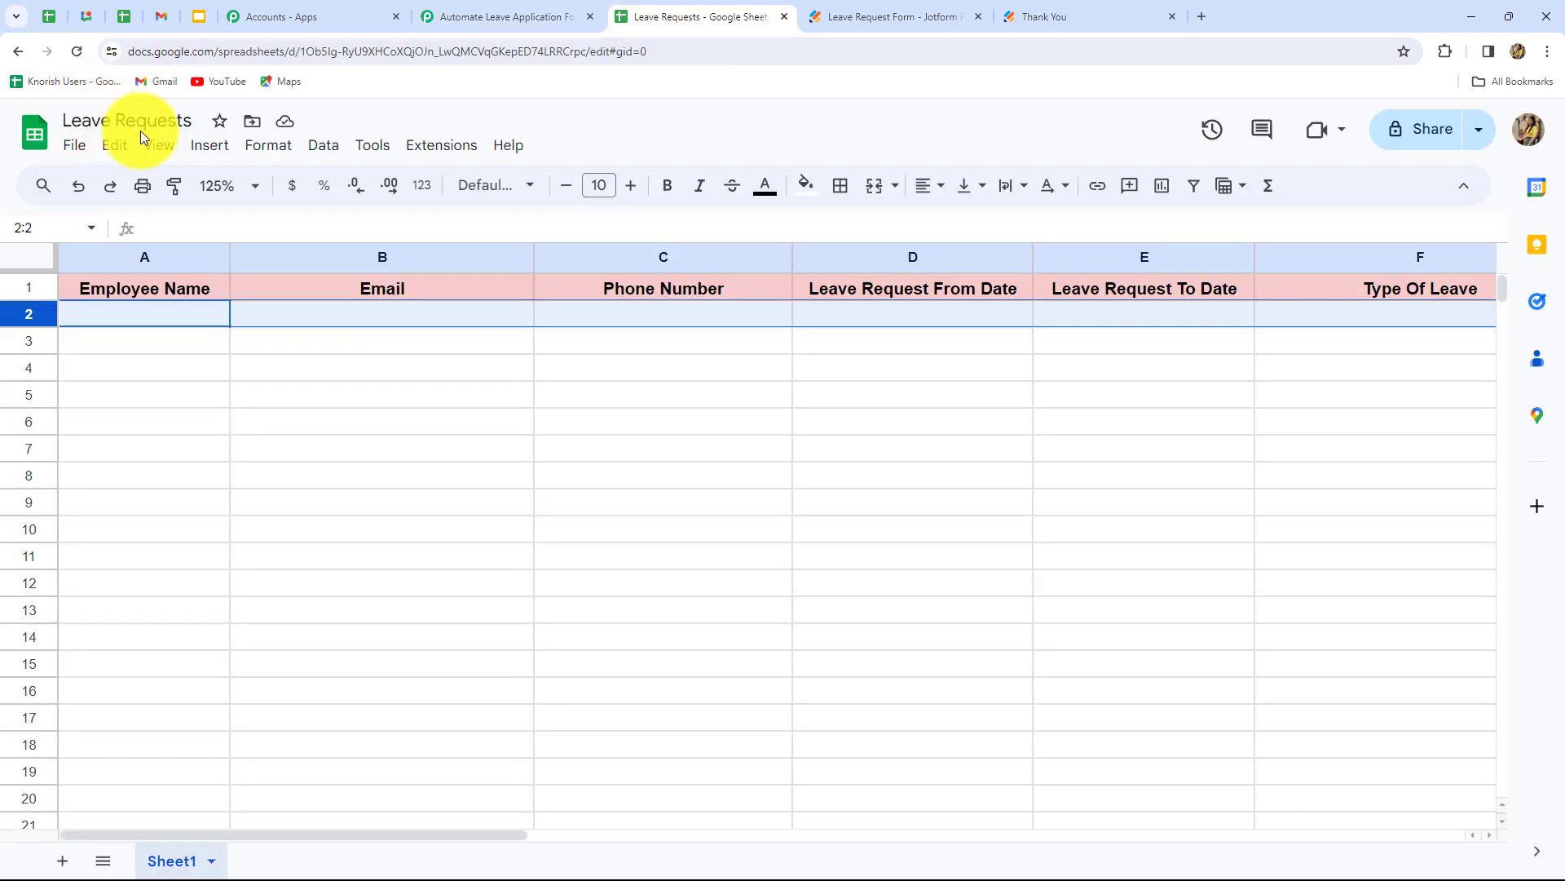
{"action": "left_click", "coordinate": [481, 16]}
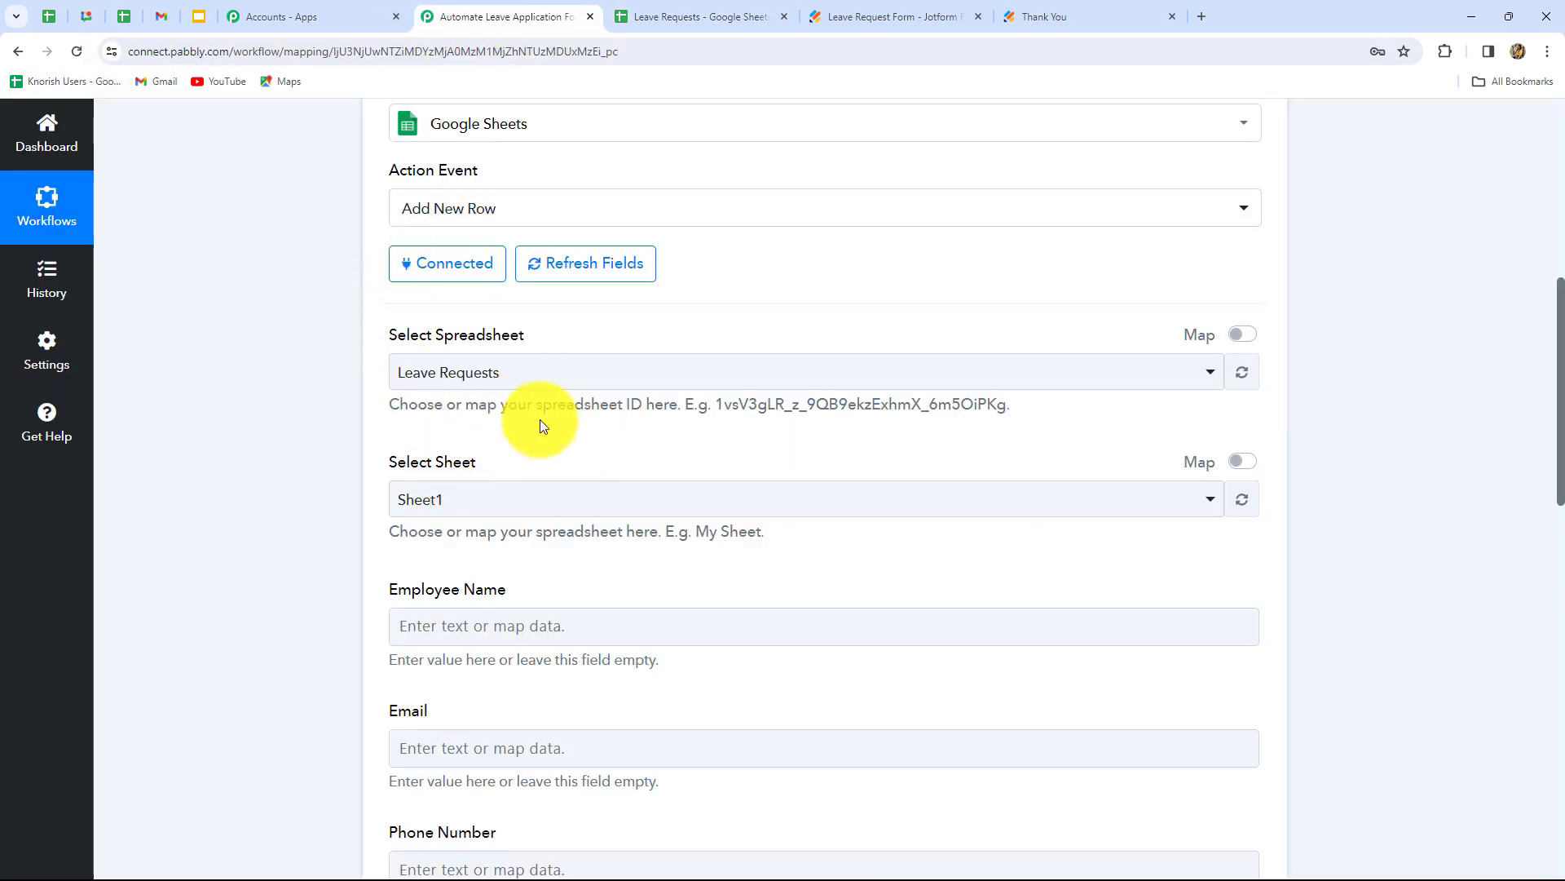
{"action": "scroll", "coordinate": [574, 541], "scroll_direction": "down", "scroll_amount": 2}
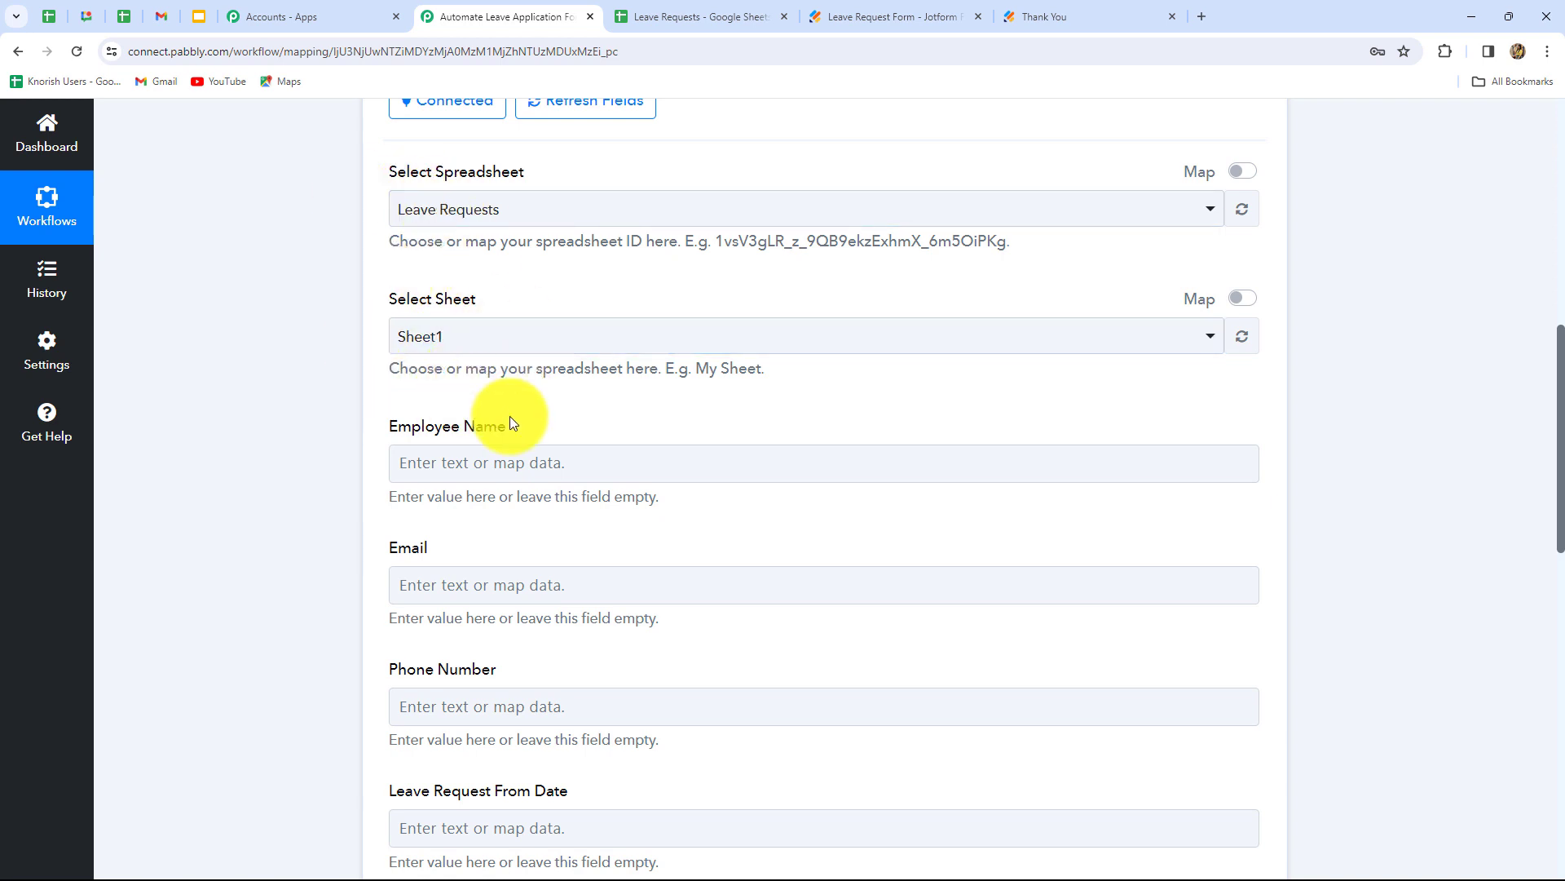
{"action": "scroll", "coordinate": [597, 417], "scroll_direction": "down", "scroll_amount": 3}
{"action": "scroll", "coordinate": [574, 257], "scroll_direction": "up", "scroll_amount": 1}
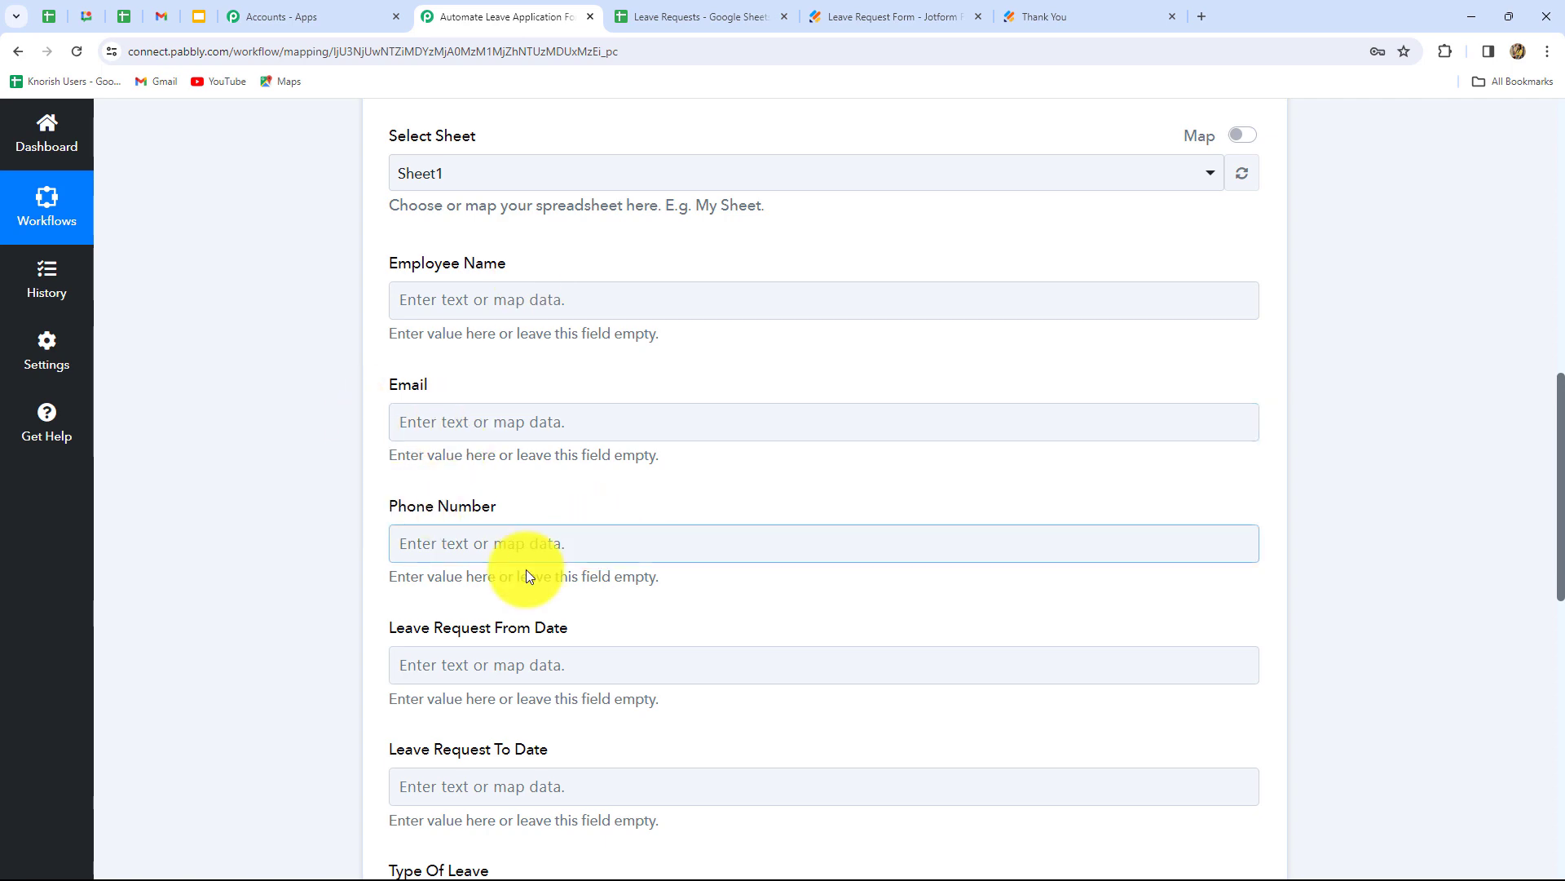
{"action": "scroll", "coordinate": [537, 644], "scroll_direction": "down", "scroll_amount": 3}
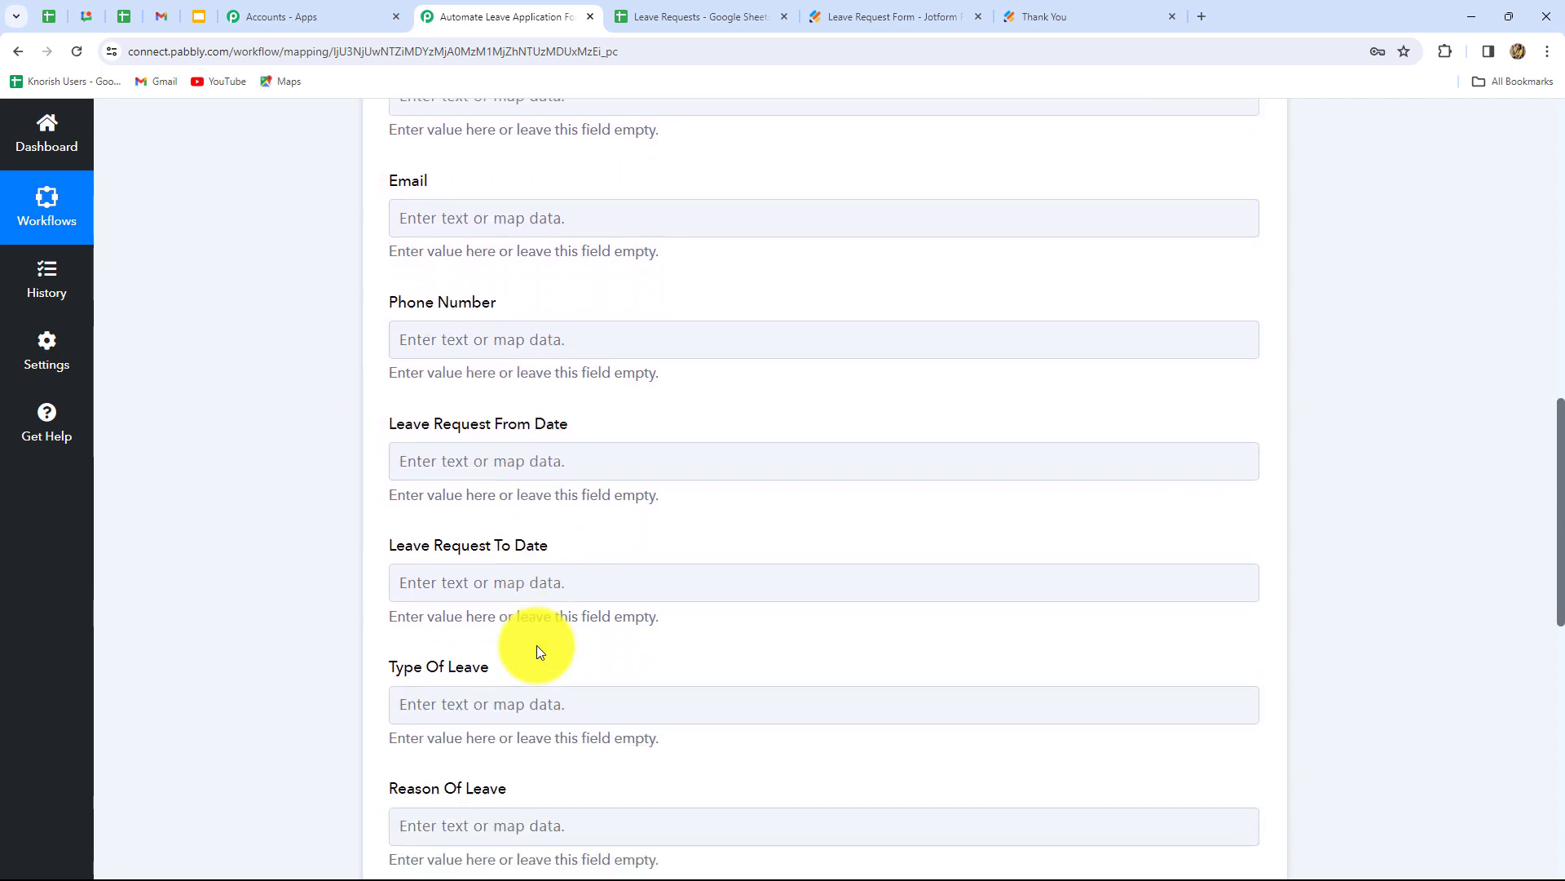
{"action": "scroll", "coordinate": [727, 608], "scroll_direction": "up", "scroll_amount": 3}
{"action": "scroll", "coordinate": [727, 608], "scroll_direction": "down", "scroll_amount": 3}
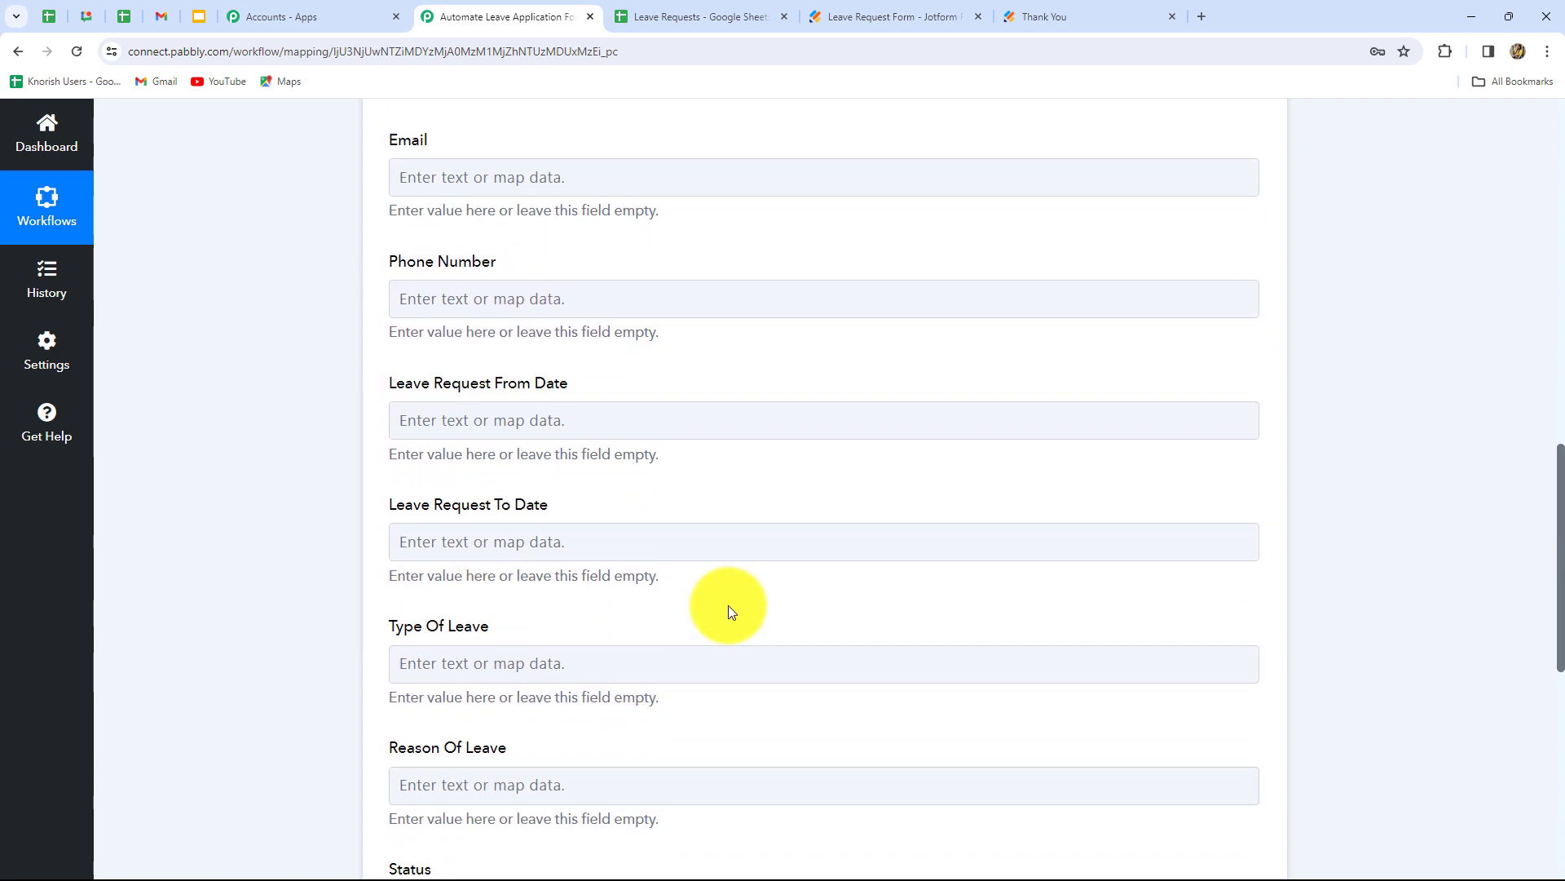
{"action": "scroll", "coordinate": [419, 290], "scroll_direction": "up", "scroll_amount": 4}
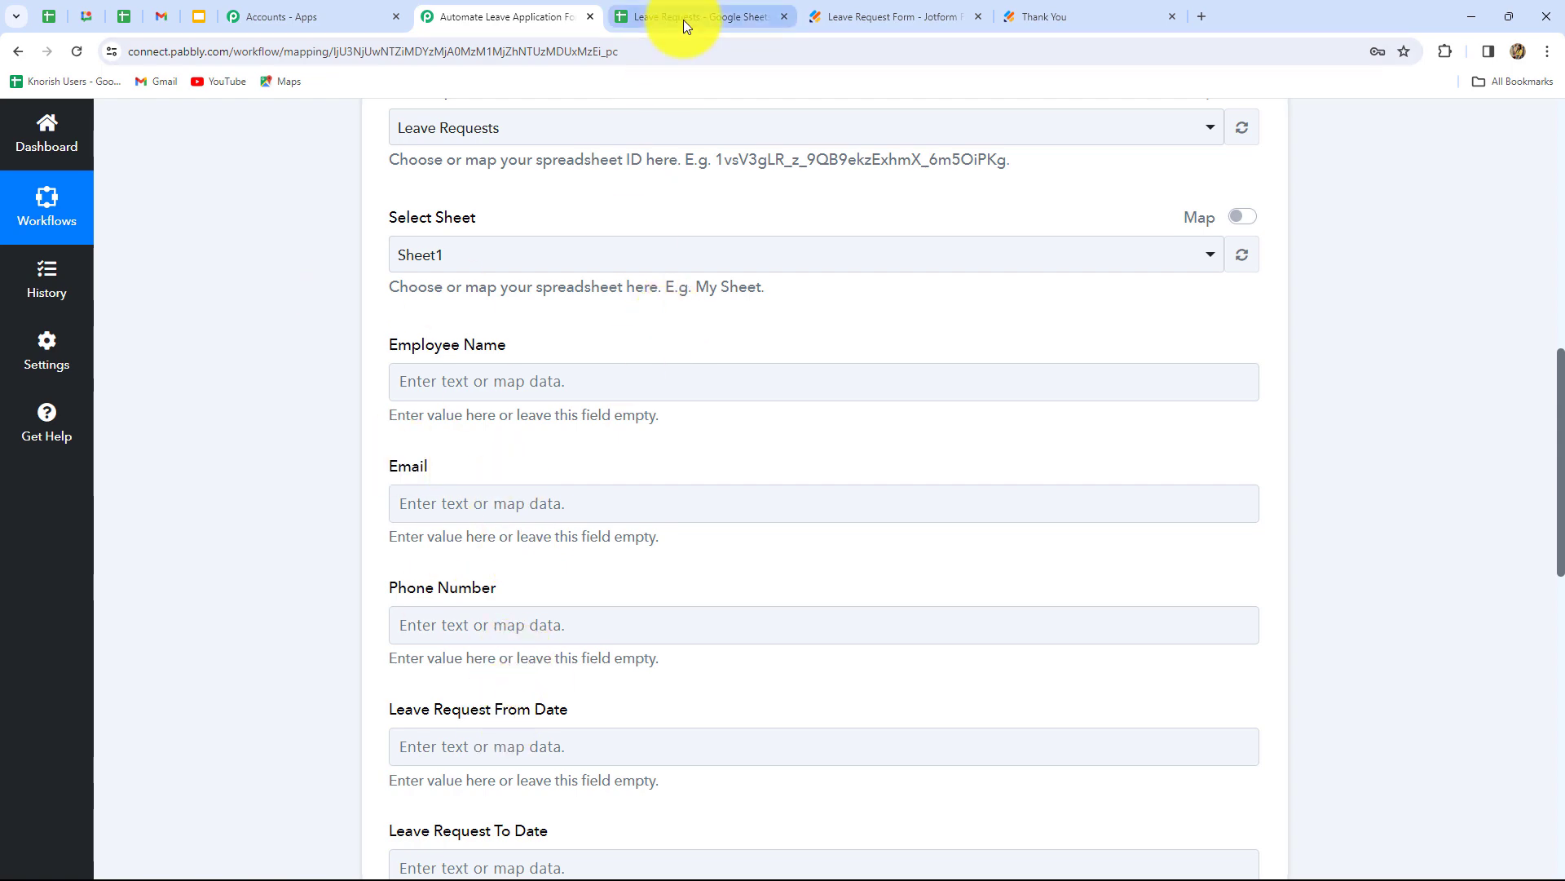
{"action": "left_click", "coordinate": [683, 20]}
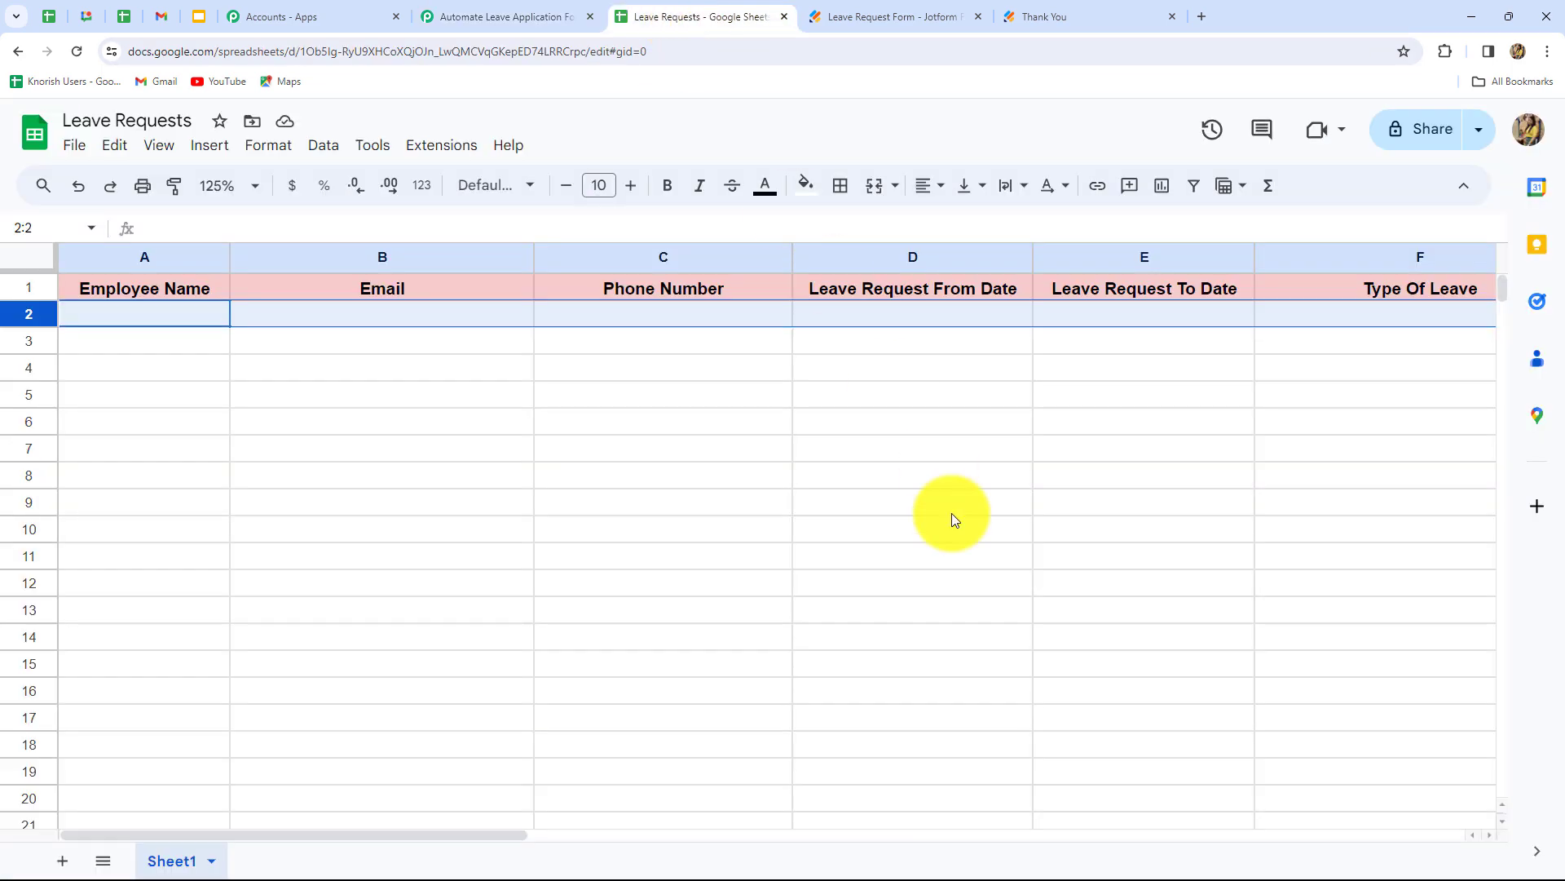
{"action": "left_click", "coordinate": [506, 17]}
{"action": "scroll", "coordinate": [597, 547], "scroll_direction": "down", "scroll_amount": 2}
{"action": "scroll", "coordinate": [596, 550], "scroll_direction": "down", "scroll_amount": 3}
{"action": "scroll", "coordinate": [596, 549], "scroll_direction": "up", "scroll_amount": 8}
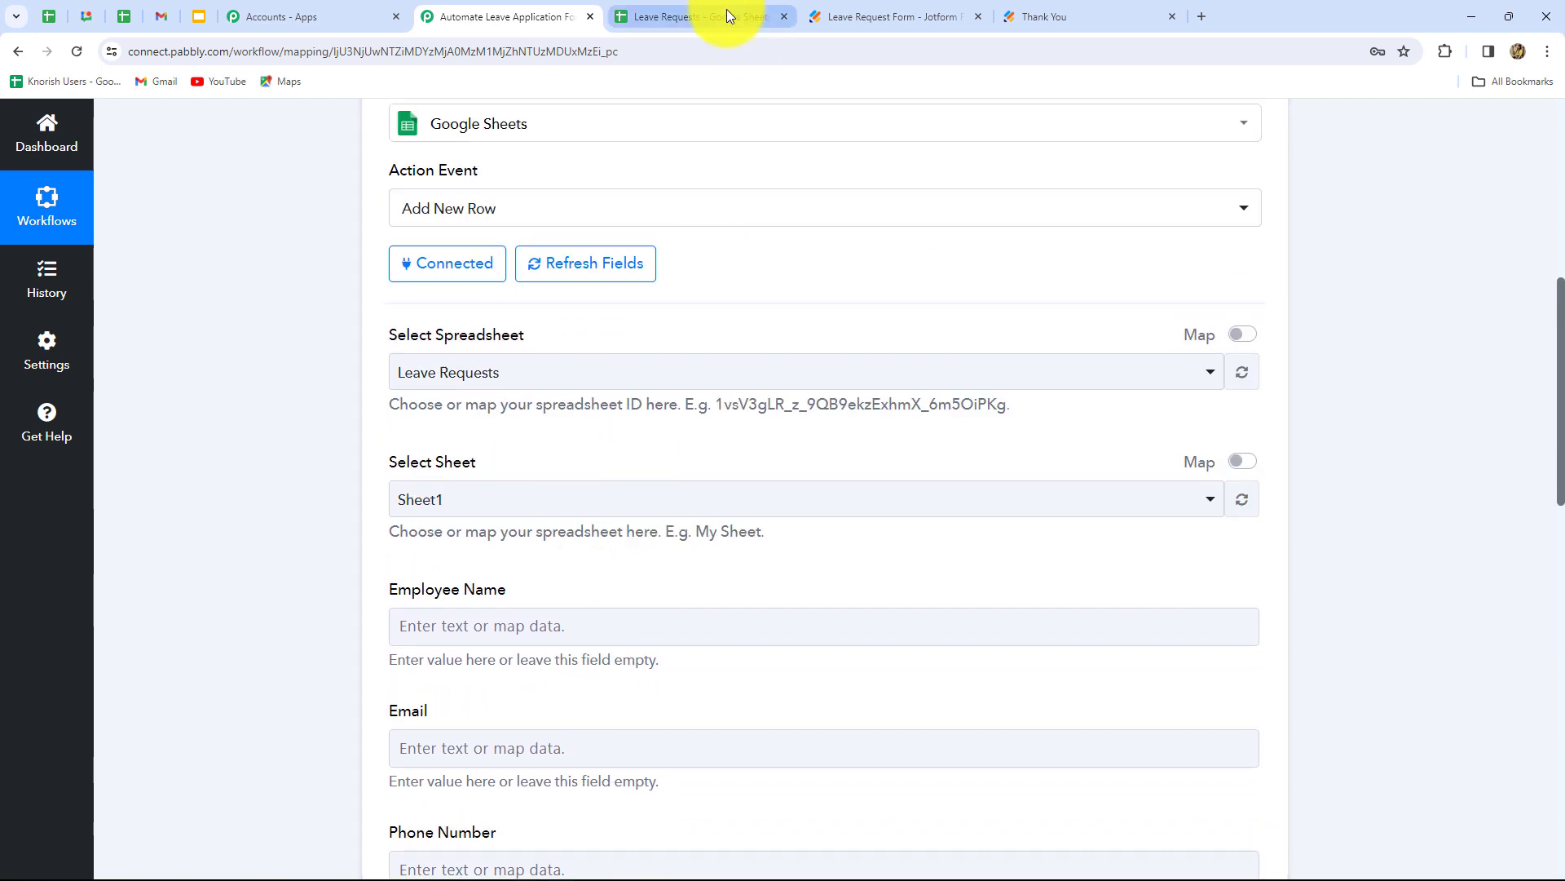
{"action": "left_click", "coordinate": [726, 10]}
{"action": "left_click", "coordinate": [522, 17]}
{"action": "scroll", "coordinate": [587, 300], "scroll_direction": "down", "scroll_amount": 4}
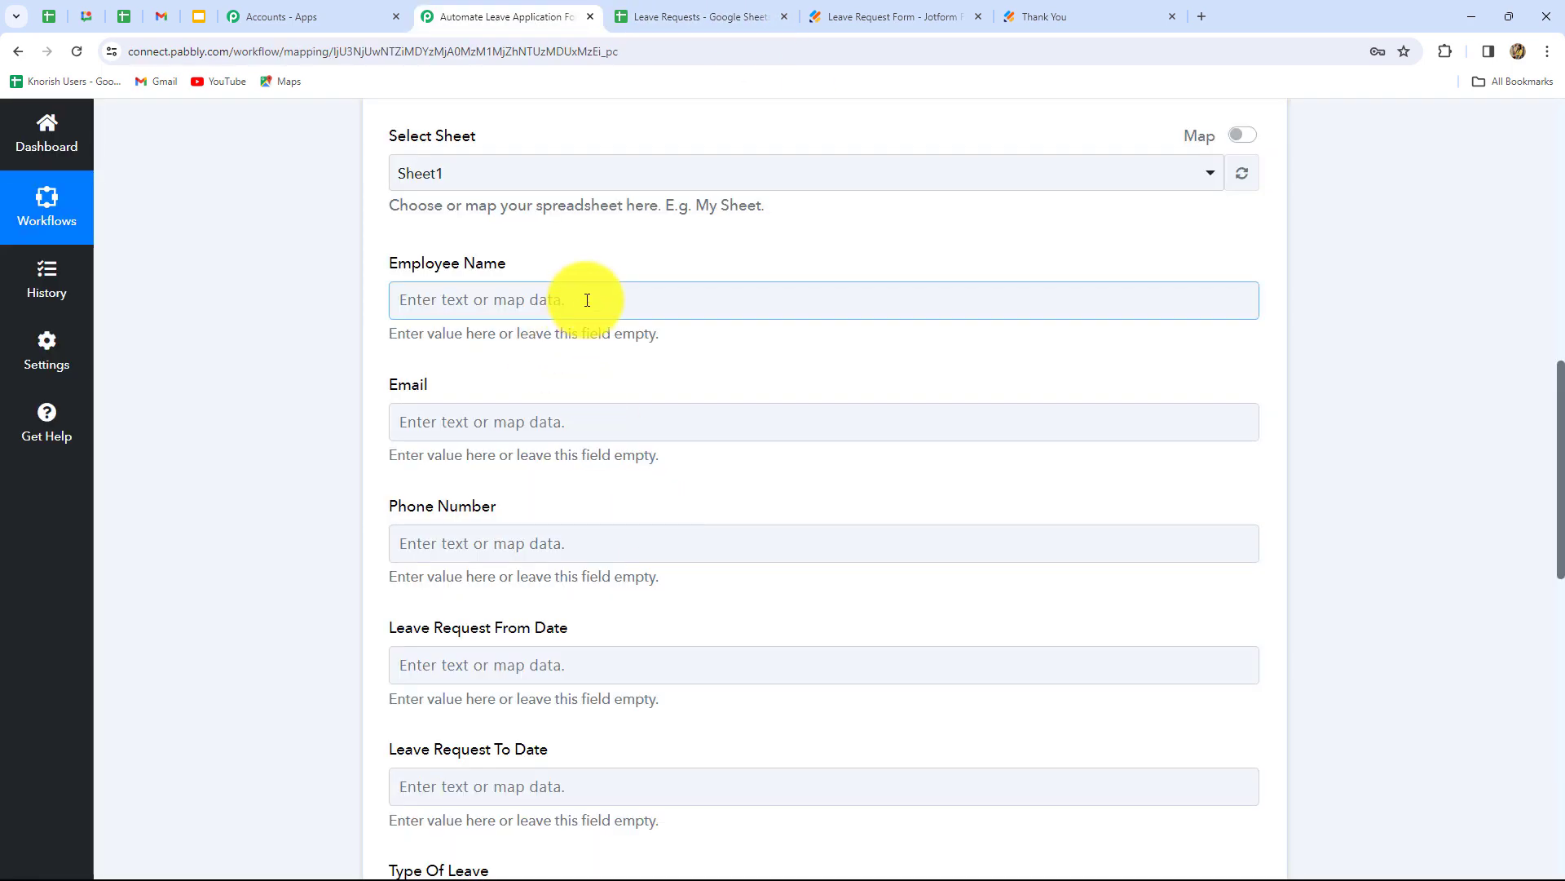
- Map Employee Name to the Jotform Q31 Name First and Q31 Name Last values
{"action": "scroll", "coordinate": [588, 281], "scroll_direction": "down", "scroll_amount": 2}
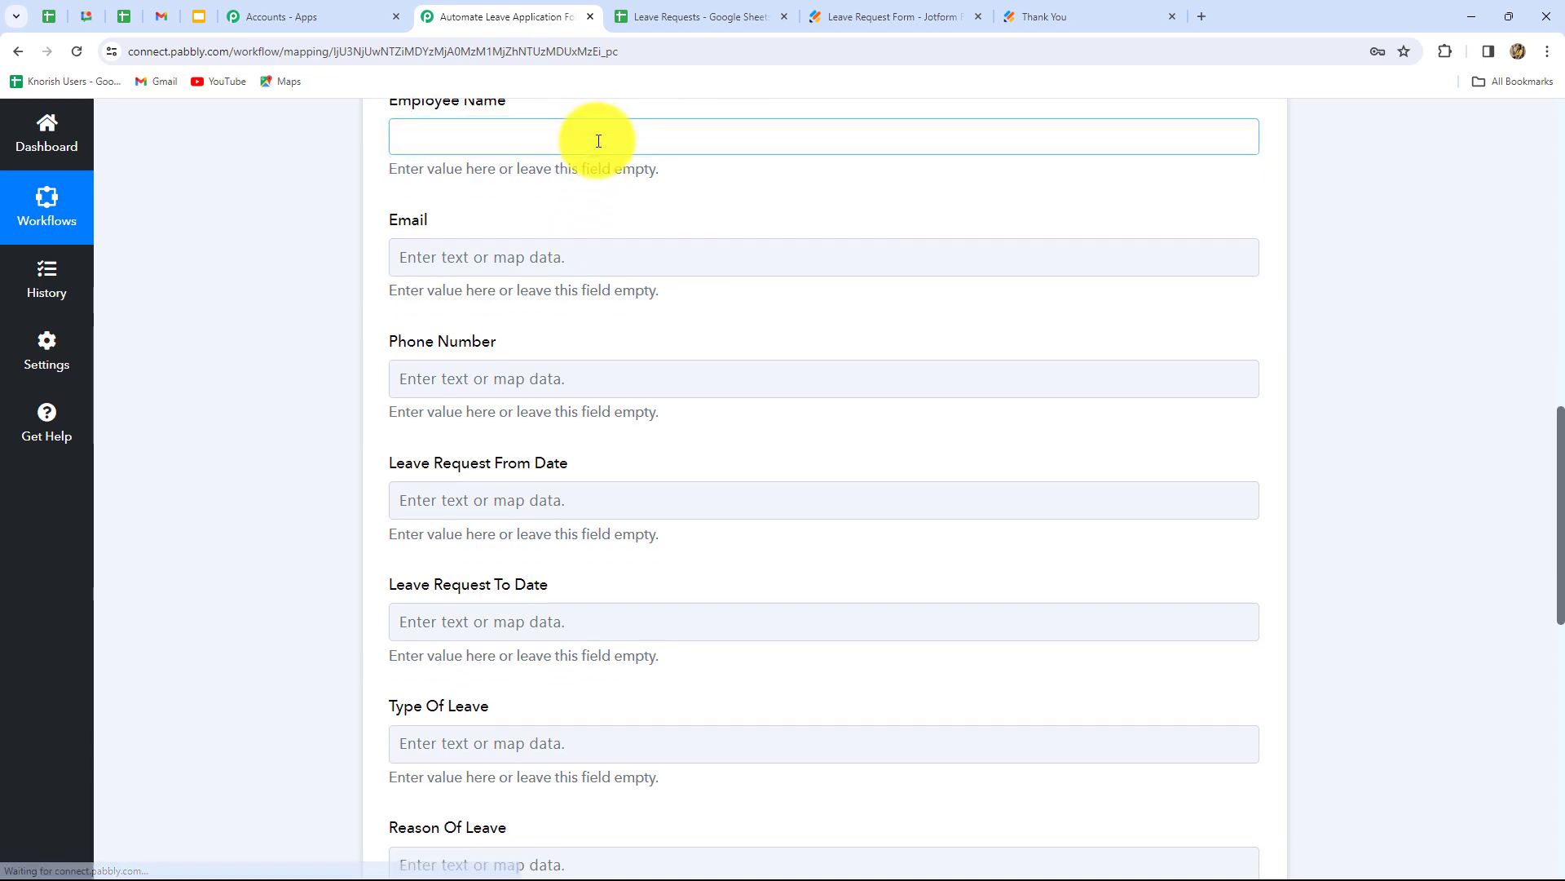
{"action": "left_click", "coordinate": [597, 140]}
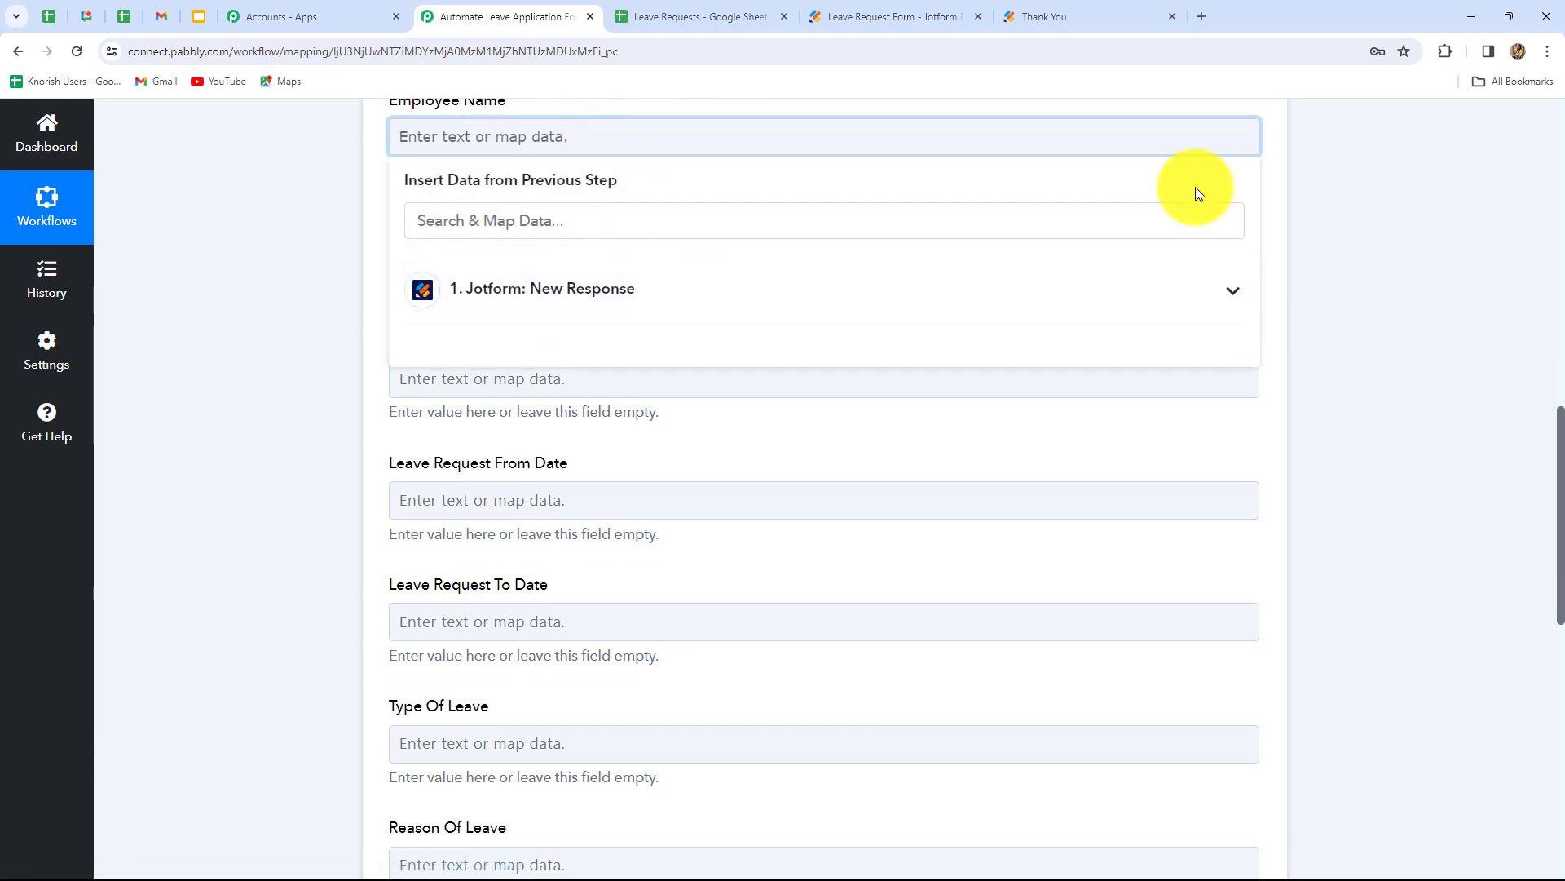
{"action": "left_click", "coordinate": [640, 295]}
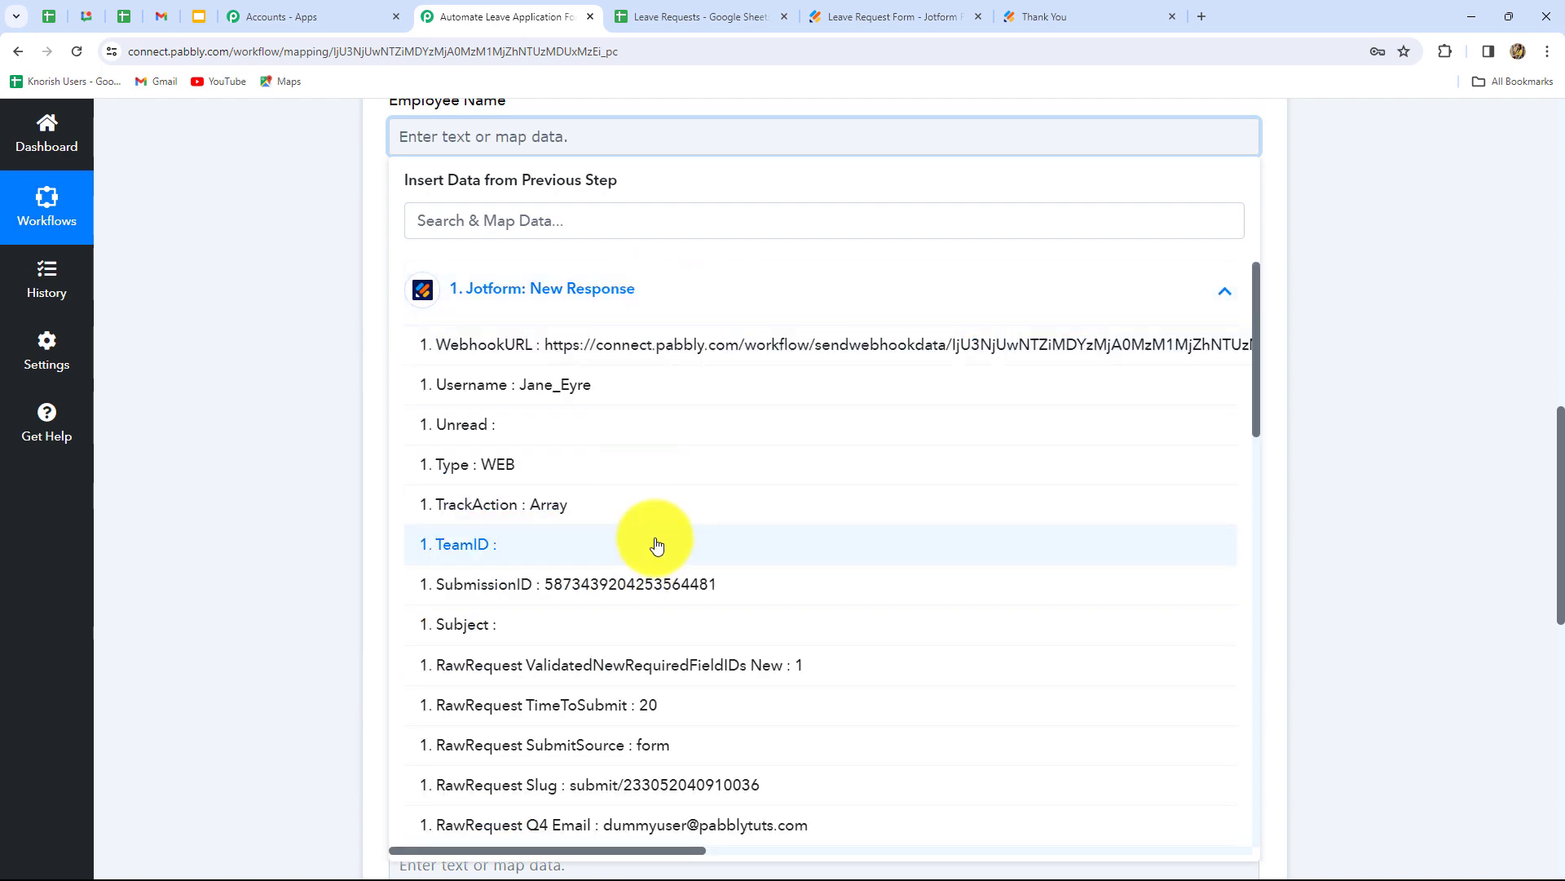
{"action": "scroll", "coordinate": [702, 638], "scroll_direction": "down", "scroll_amount": 3}
{"action": "scroll", "coordinate": [702, 638], "scroll_direction": "down", "scroll_amount": 3}
{"action": "scroll", "coordinate": [700, 639], "scroll_direction": "up", "scroll_amount": 6}
{"action": "left_click", "coordinate": [538, 219]}
{"action": "type", "text": "na"}
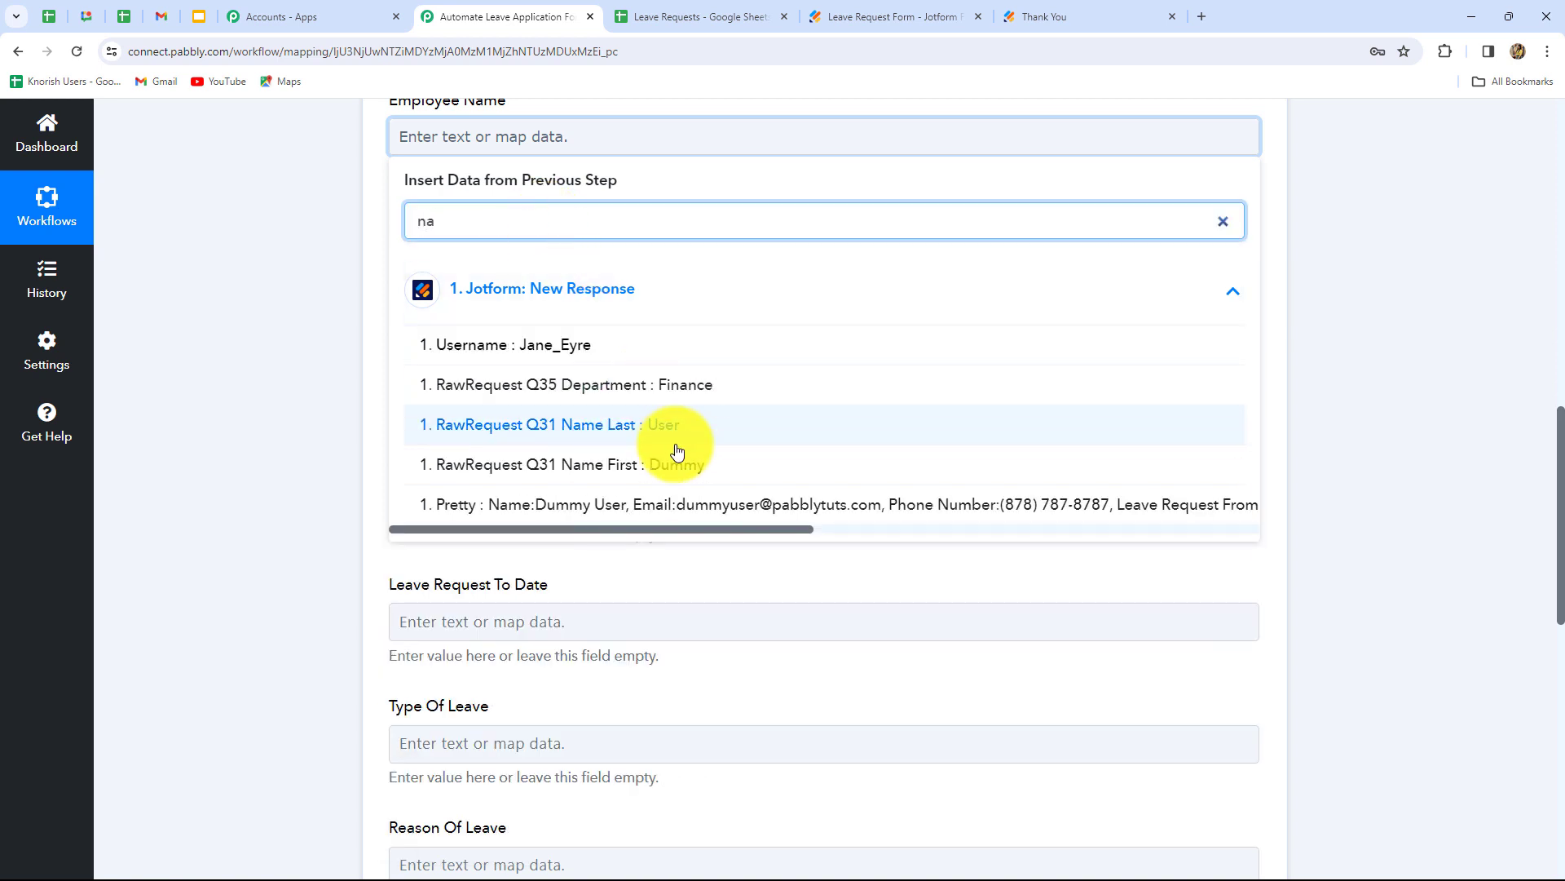
{"action": "left_click", "coordinate": [676, 465]}
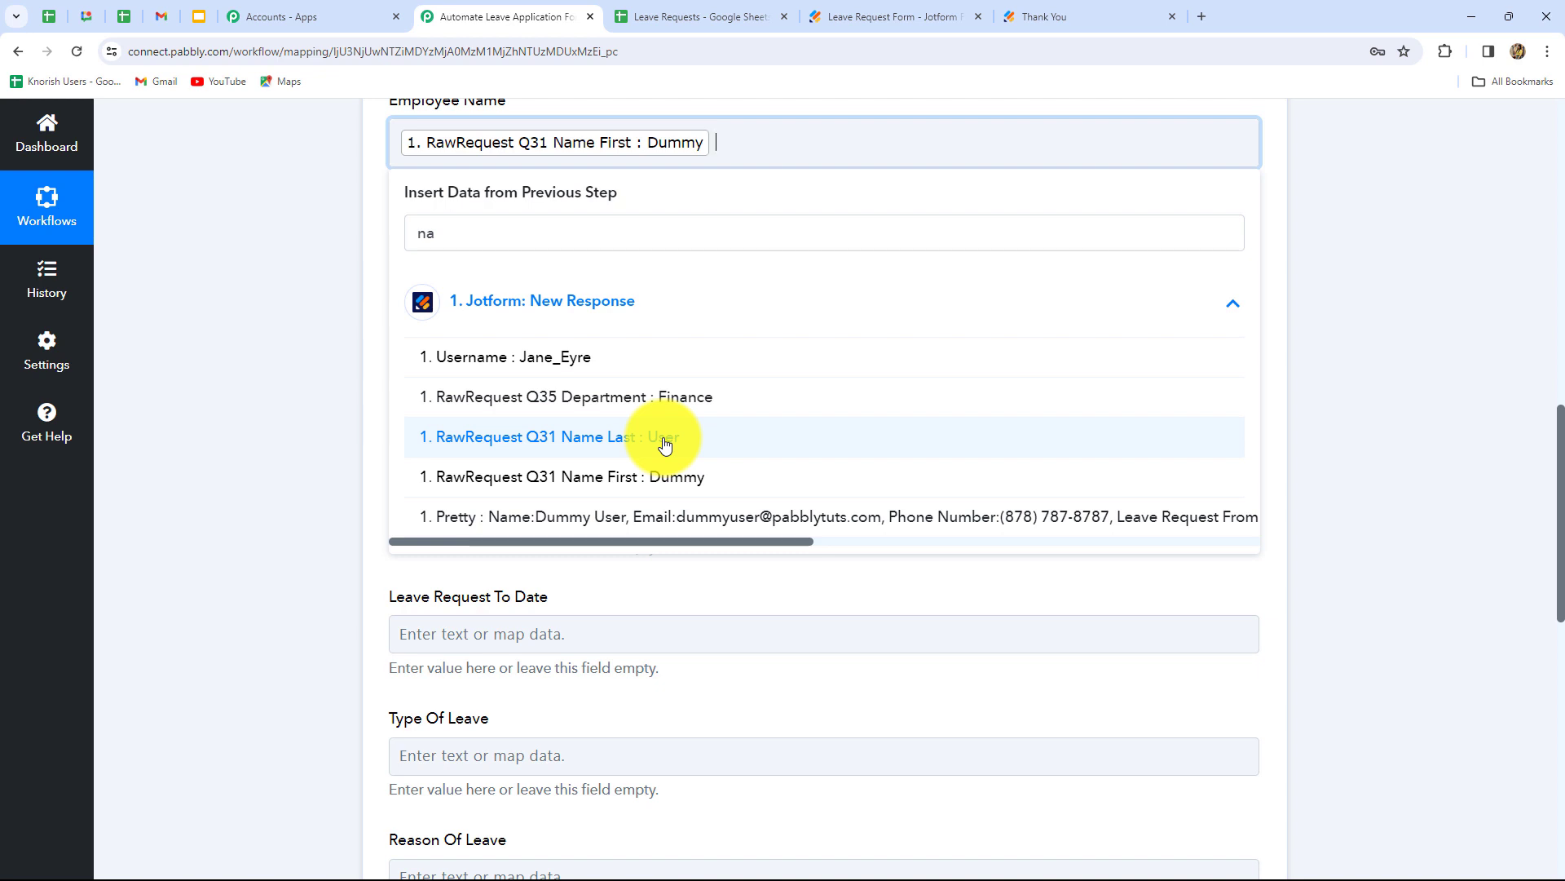
{"action": "left_click", "coordinate": [665, 440]}
{"action": "scroll", "coordinate": [619, 326], "scroll_direction": "up", "scroll_amount": 3}
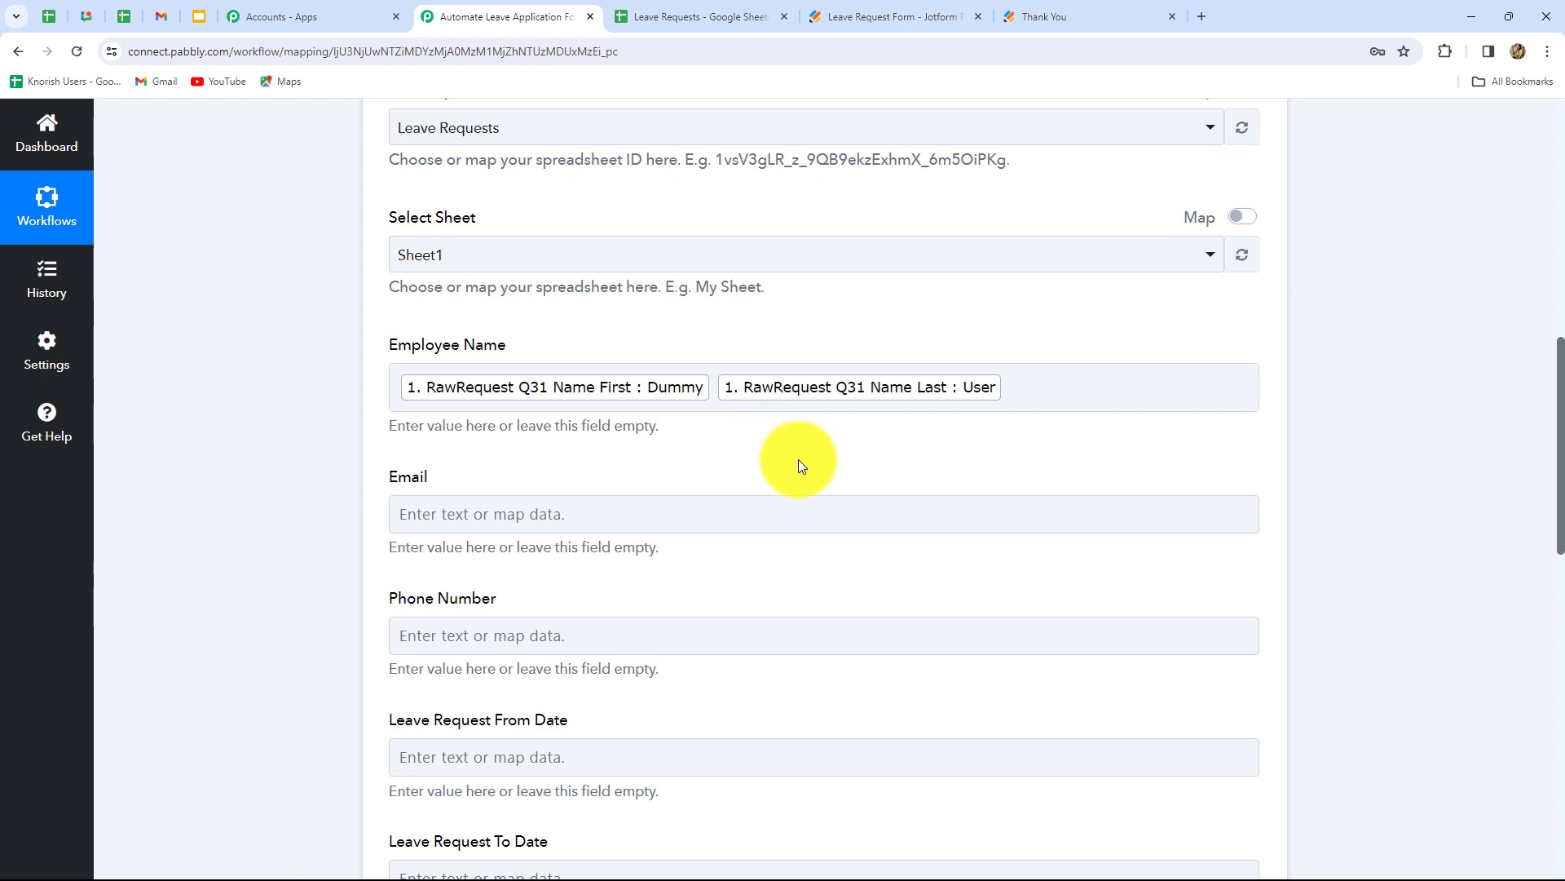
{"action": "scroll", "coordinate": [807, 461], "scroll_direction": "down", "scroll_amount": 4}
- Map the Email column to the Jotform response's submitted email
{"action": "left_click", "coordinate": [615, 198]}
{"action": "left_click", "coordinate": [616, 198]}
{"action": "left_click", "coordinate": [617, 364]}
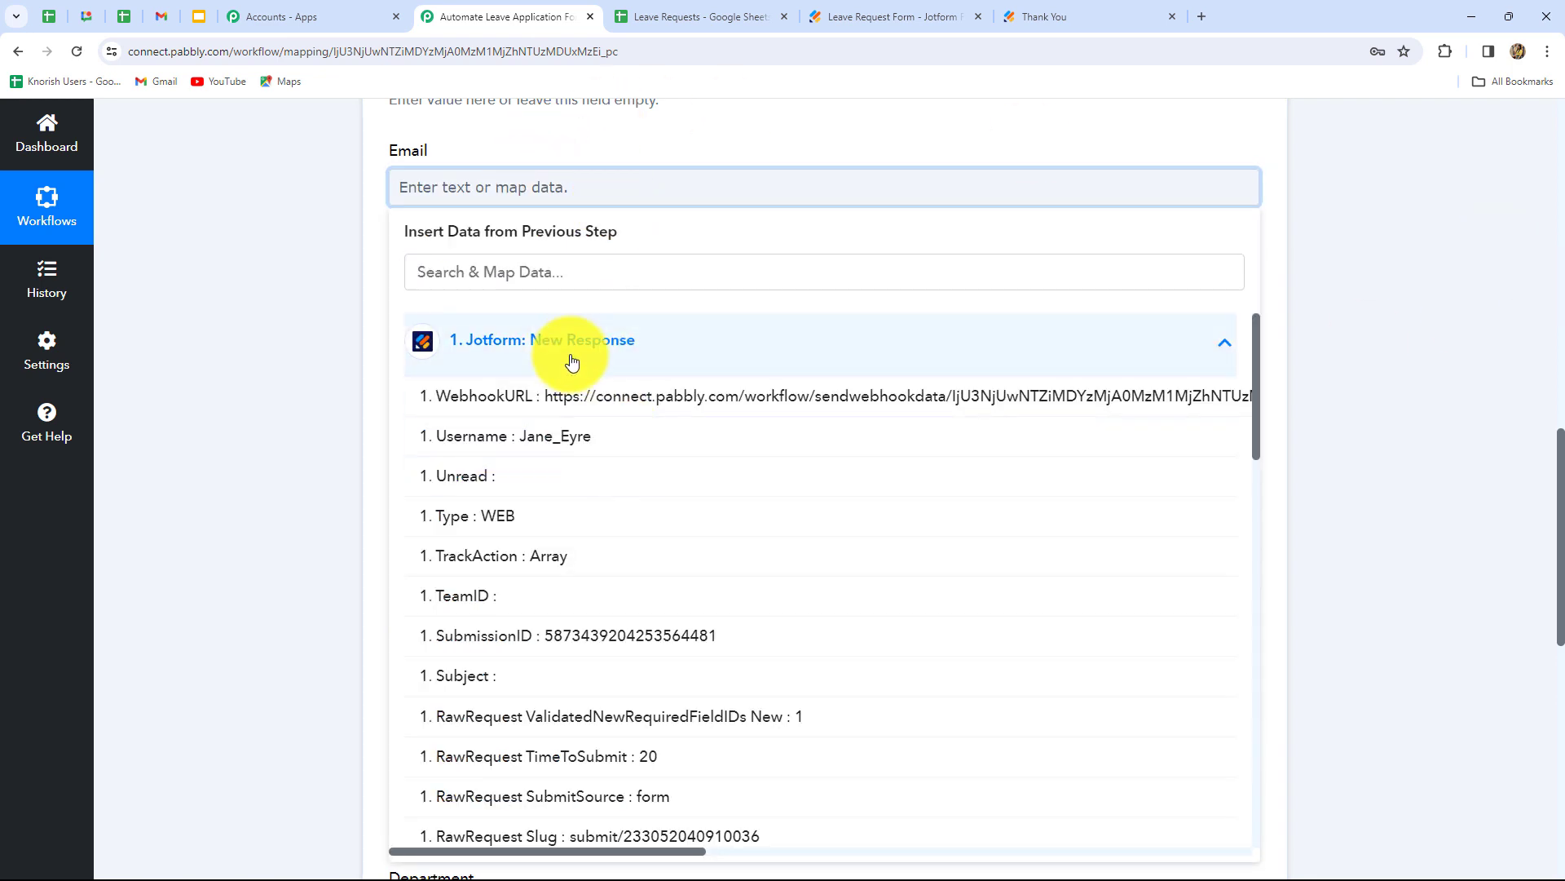
{"action": "left_click", "coordinate": [553, 281]}
{"action": "type", "text": "em"}
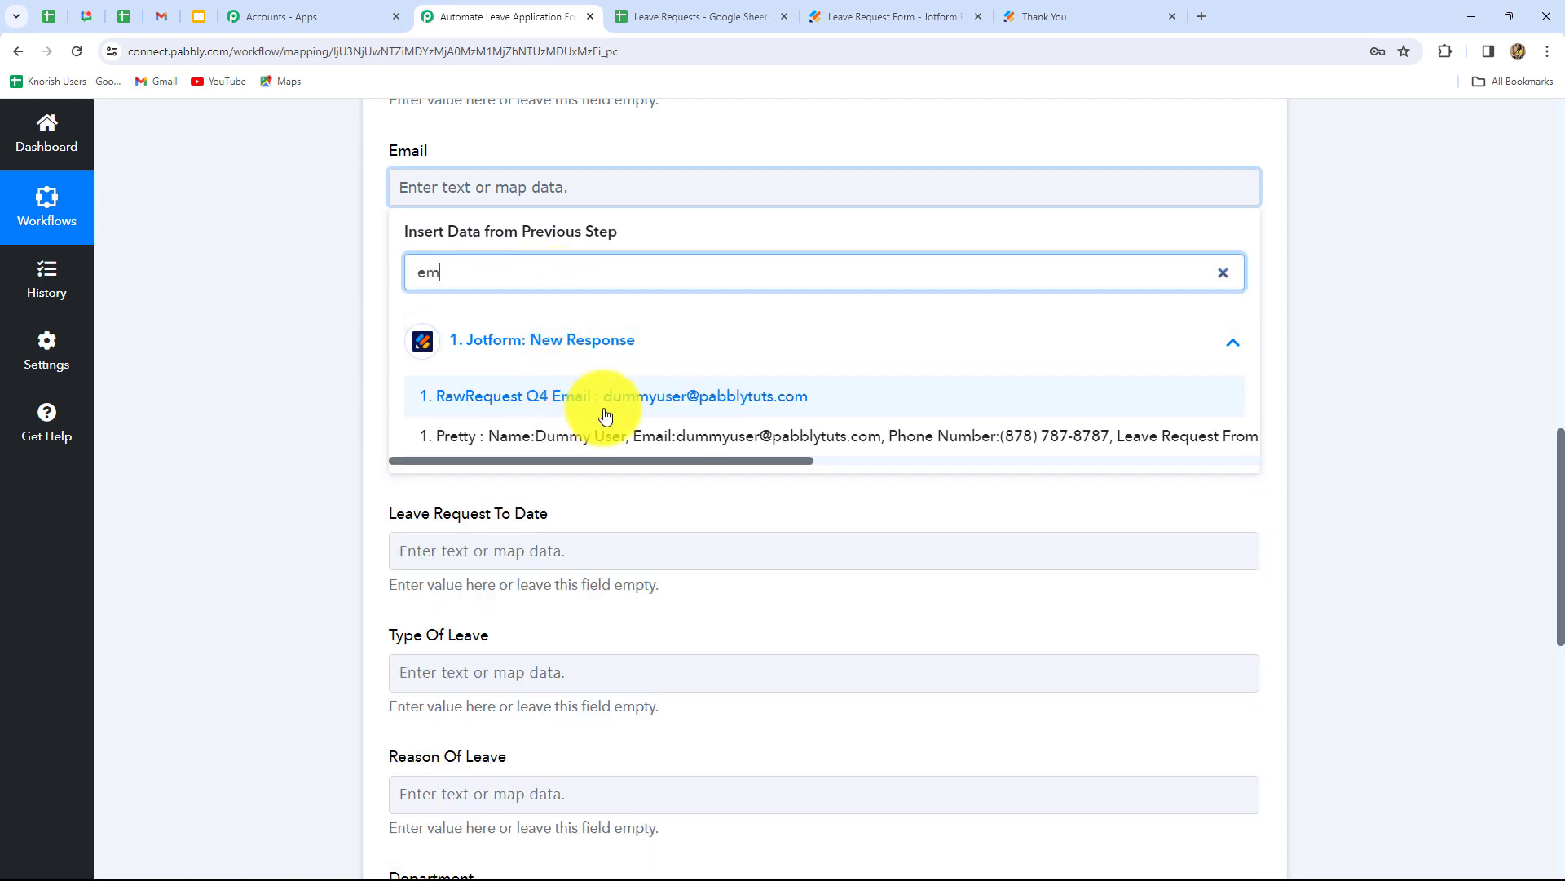
{"action": "left_click", "coordinate": [654, 399]}
- Map the Phone Number column to the Jotform response's full phone number
{"action": "left_click", "coordinate": [1372, 385]}
{"action": "scroll", "coordinate": [506, 245], "scroll_direction": "down", "scroll_amount": 2}
{"action": "left_click", "coordinate": [506, 156]}
{"action": "left_click", "coordinate": [526, 313]}
{"action": "left_click", "coordinate": [517, 245]}
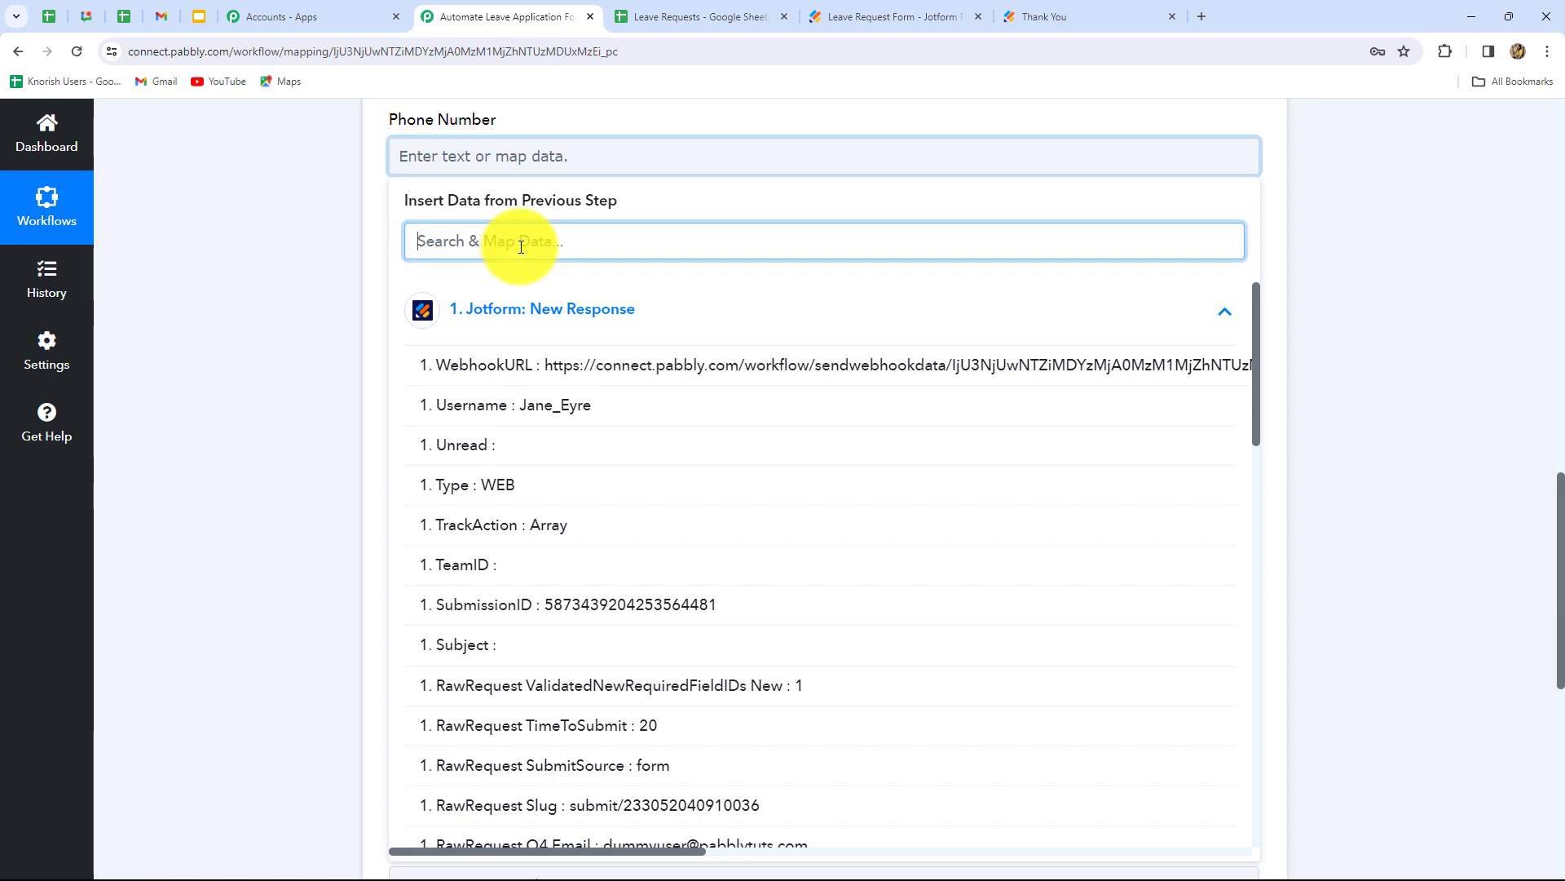
{"action": "type", "text": "ph"}
{"action": "left_click", "coordinate": [563, 562]}
- Fill Leave Request From Date with the Q29 day, month and year answers
{"action": "left_click", "coordinate": [562, 308]}
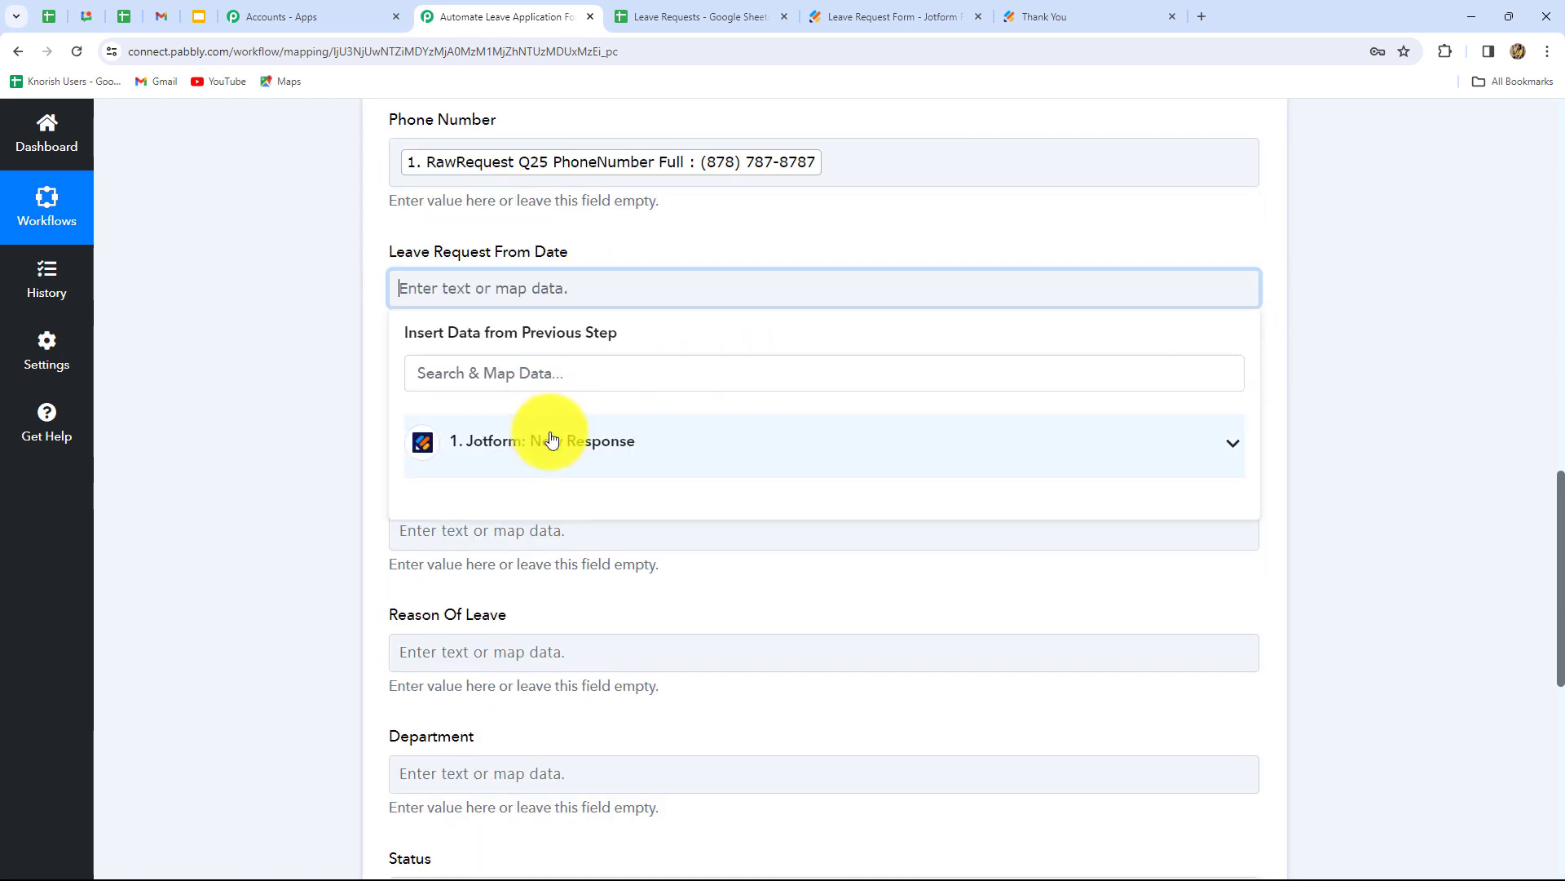
{"action": "left_click", "coordinate": [560, 433]}
{"action": "scroll", "coordinate": [578, 636], "scroll_direction": "down", "scroll_amount": 10}
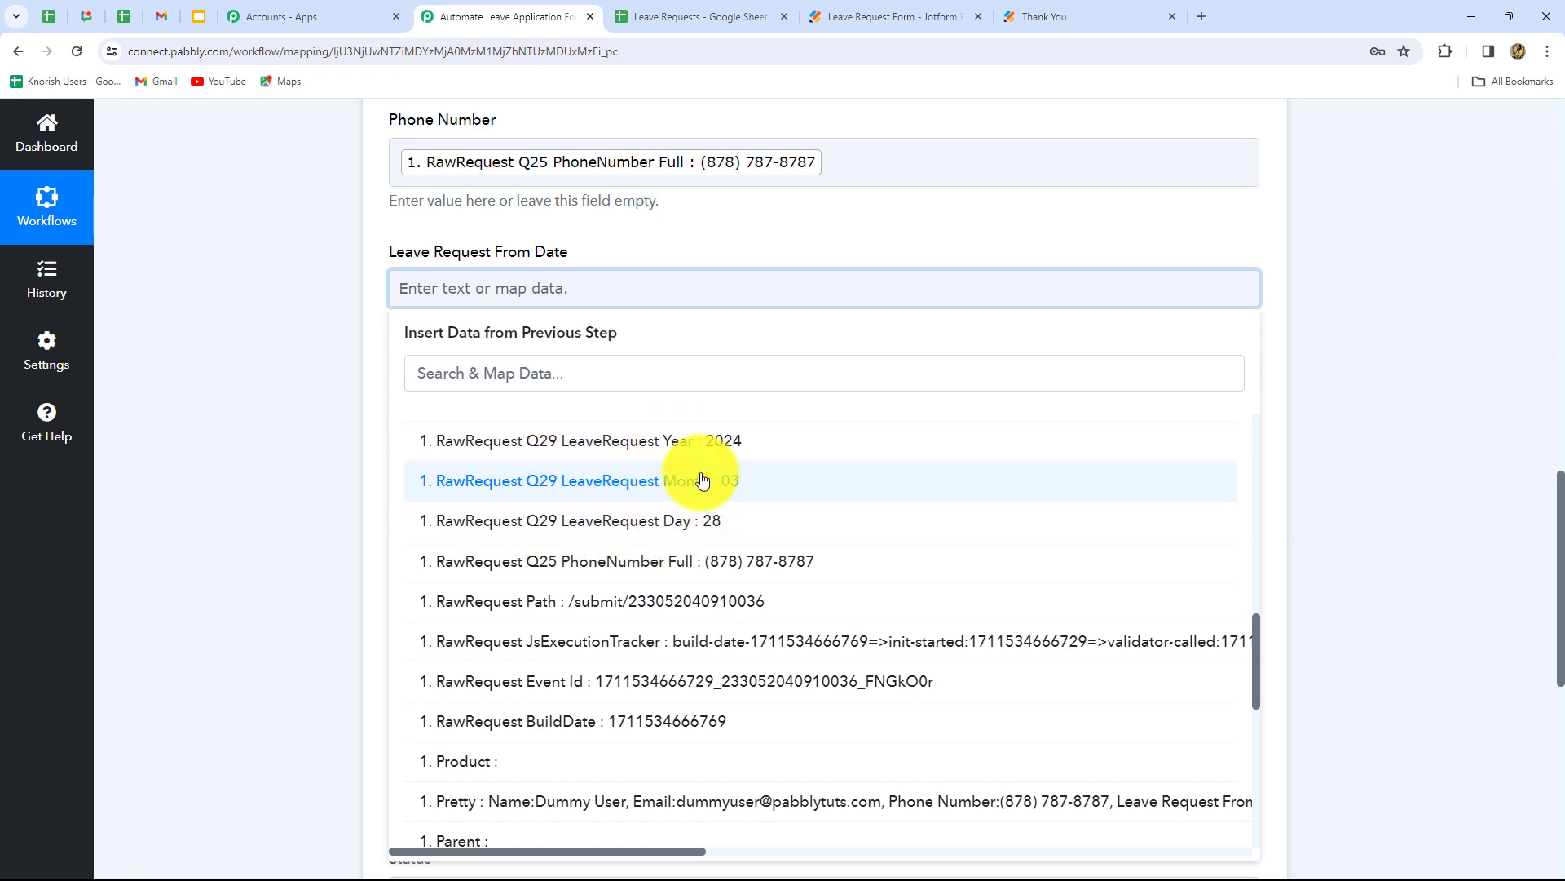
{"action": "scroll", "coordinate": [717, 538], "scroll_direction": "up", "scroll_amount": 1}
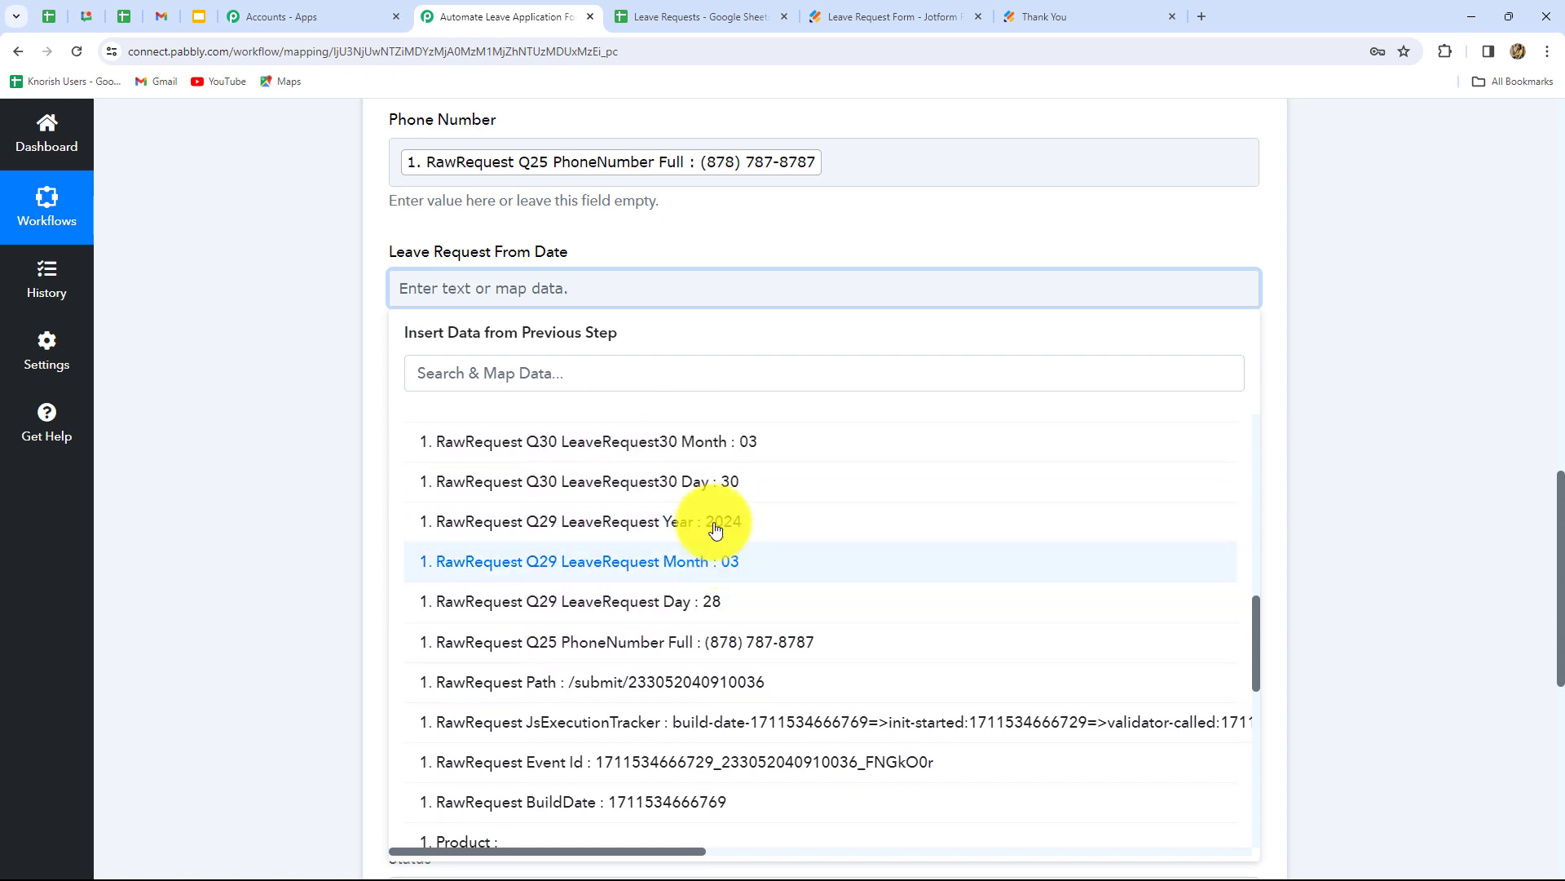
{"action": "scroll", "coordinate": [713, 522], "scroll_direction": "down", "scroll_amount": 1}
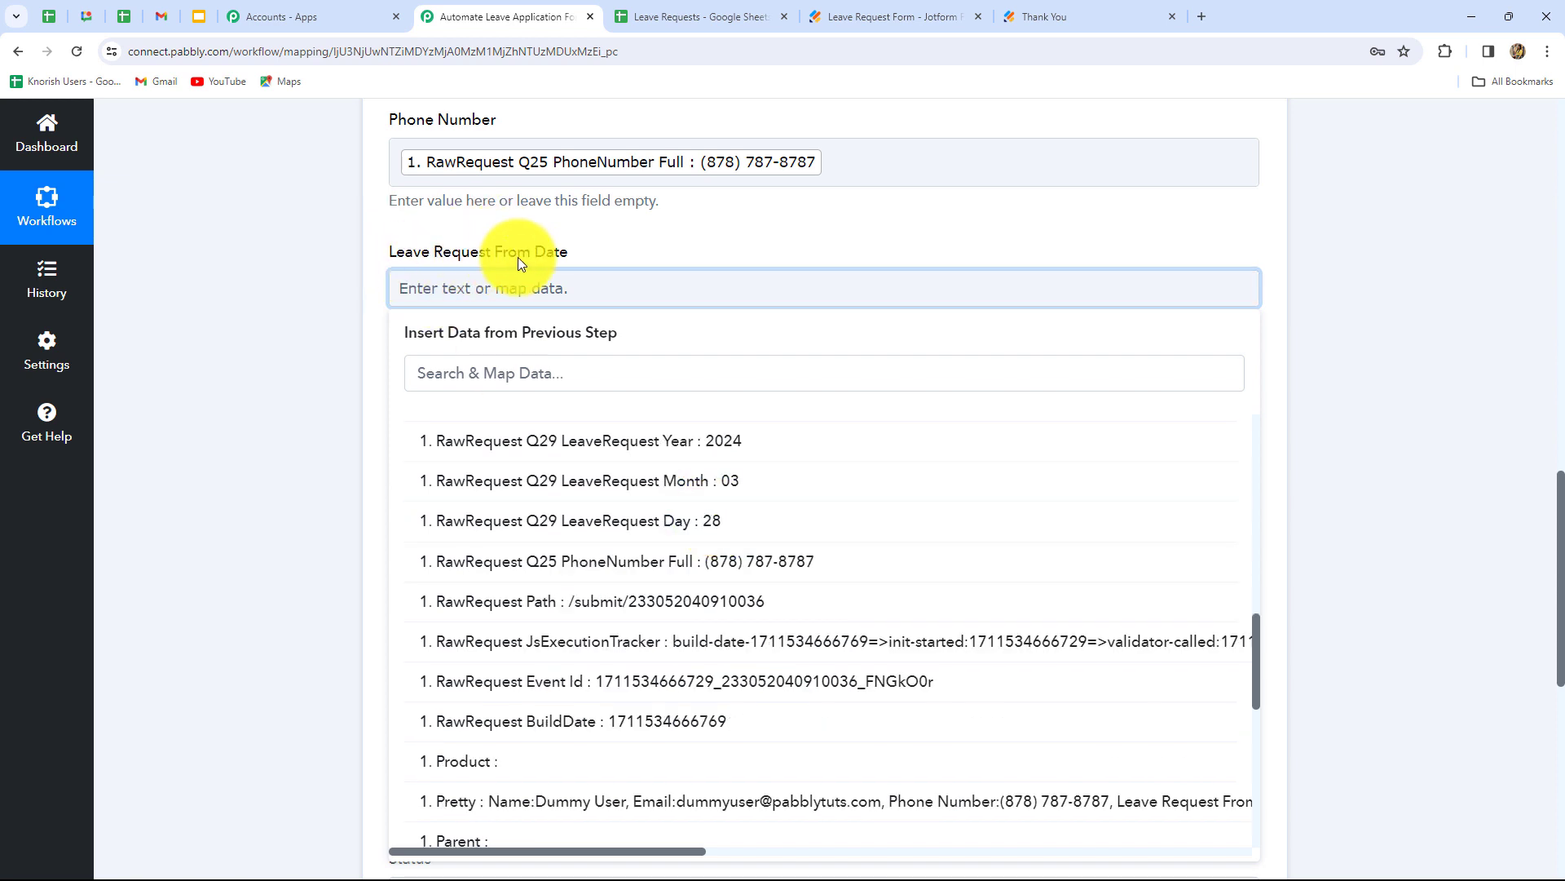
{"action": "left_click", "coordinate": [720, 528]}
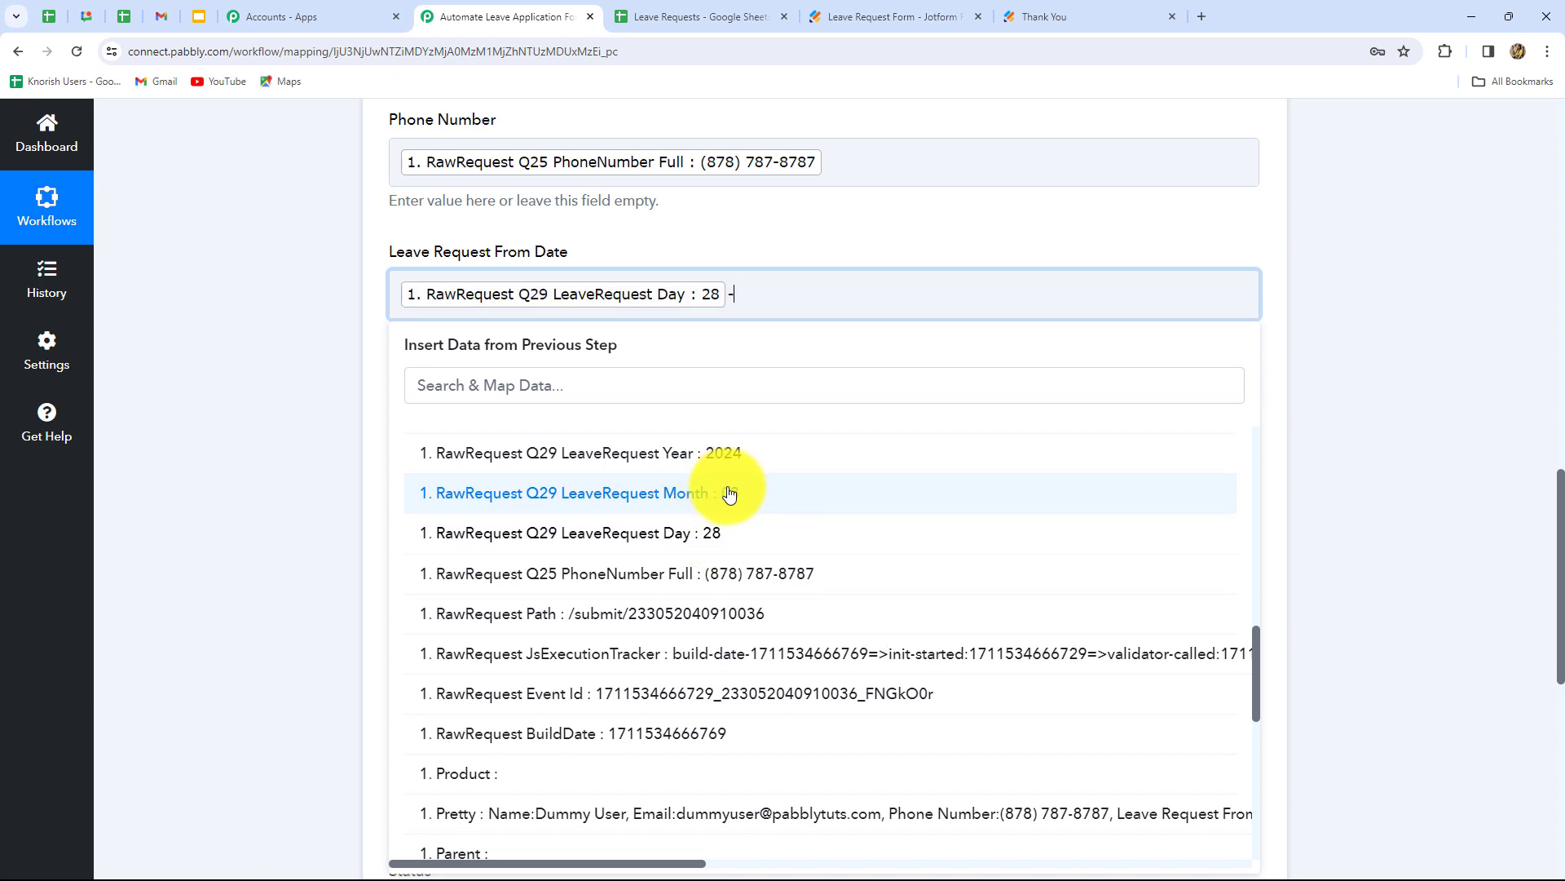
{"action": "left_click", "coordinate": [730, 494]}
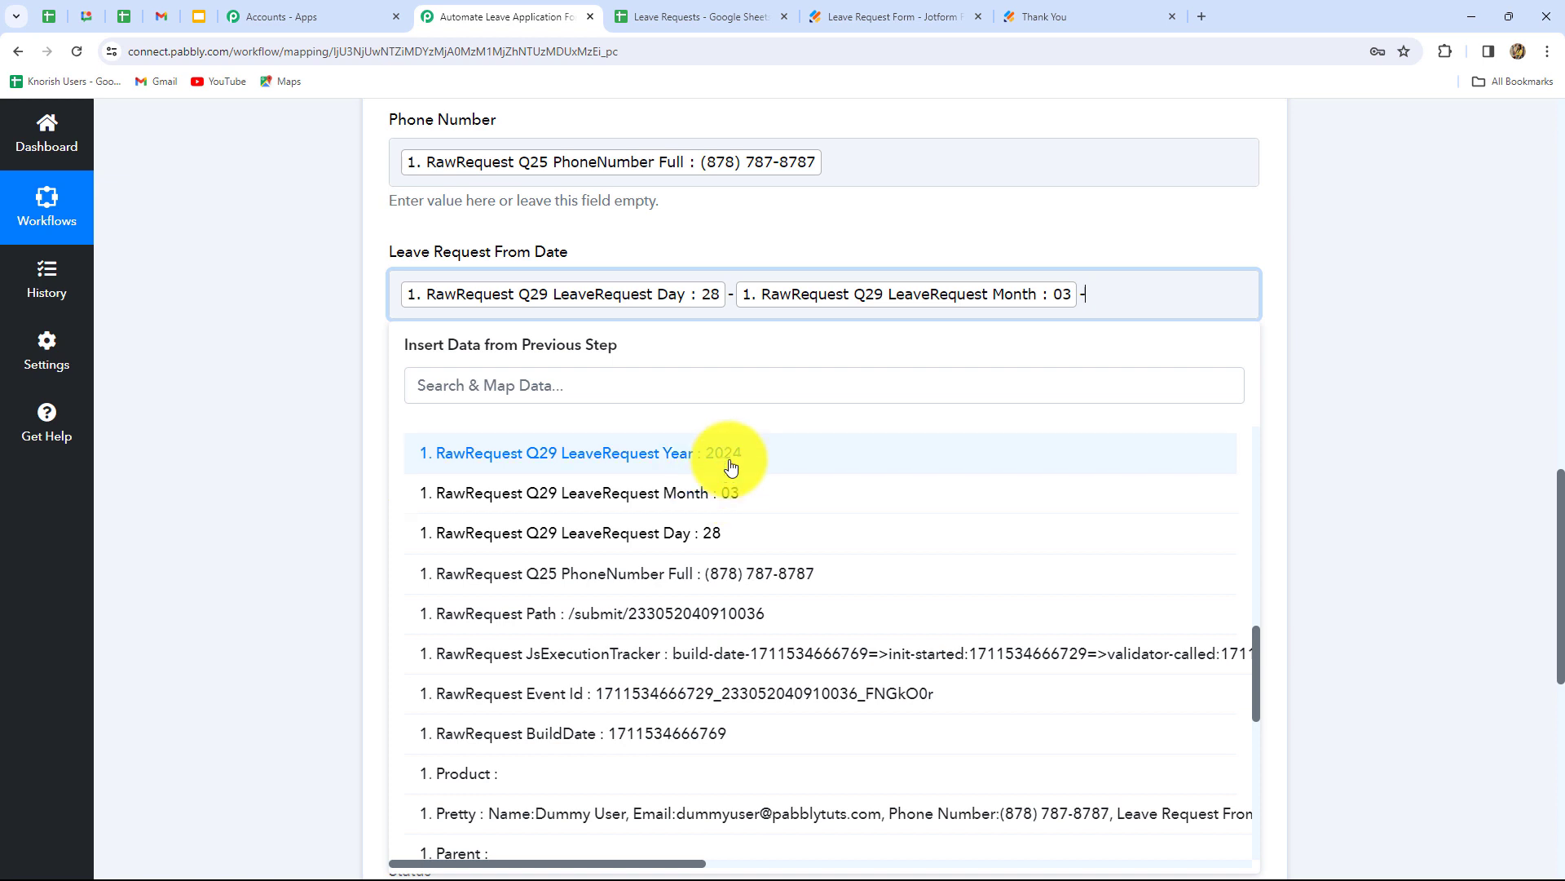
{"action": "left_click", "coordinate": [730, 455]}
{"action": "left_click", "coordinate": [1384, 414]}
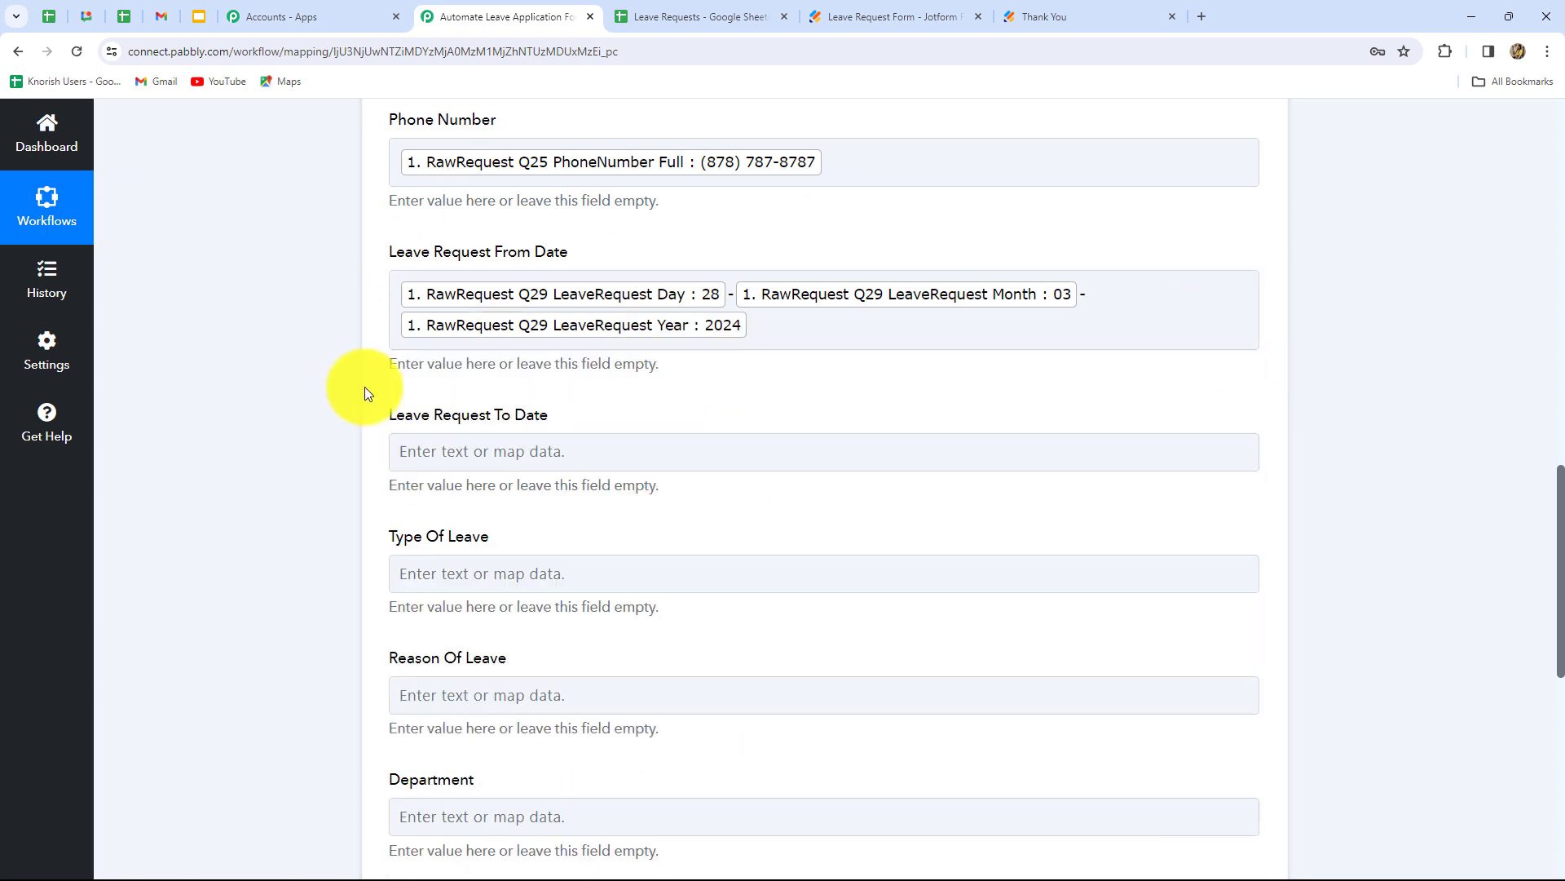
- Fill To Date with the Q30 day, month and year answers
{"action": "scroll", "coordinate": [625, 406], "scroll_direction": "down", "scroll_amount": 1}
{"action": "scroll", "coordinate": [624, 406], "scroll_direction": "down", "scroll_amount": 1}
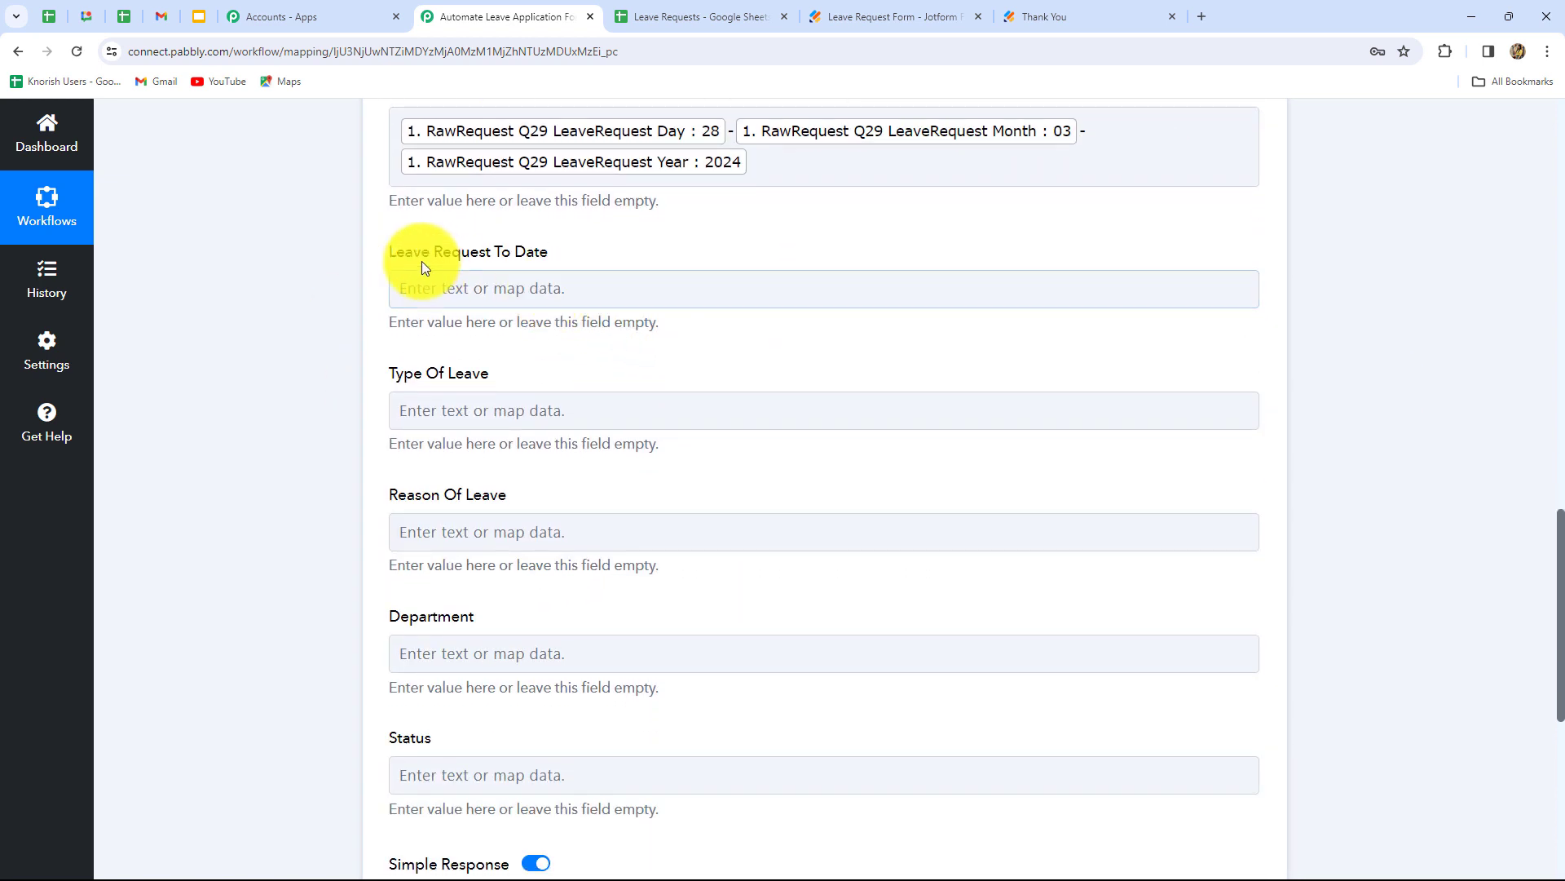
{"action": "left_click", "coordinate": [493, 289]}
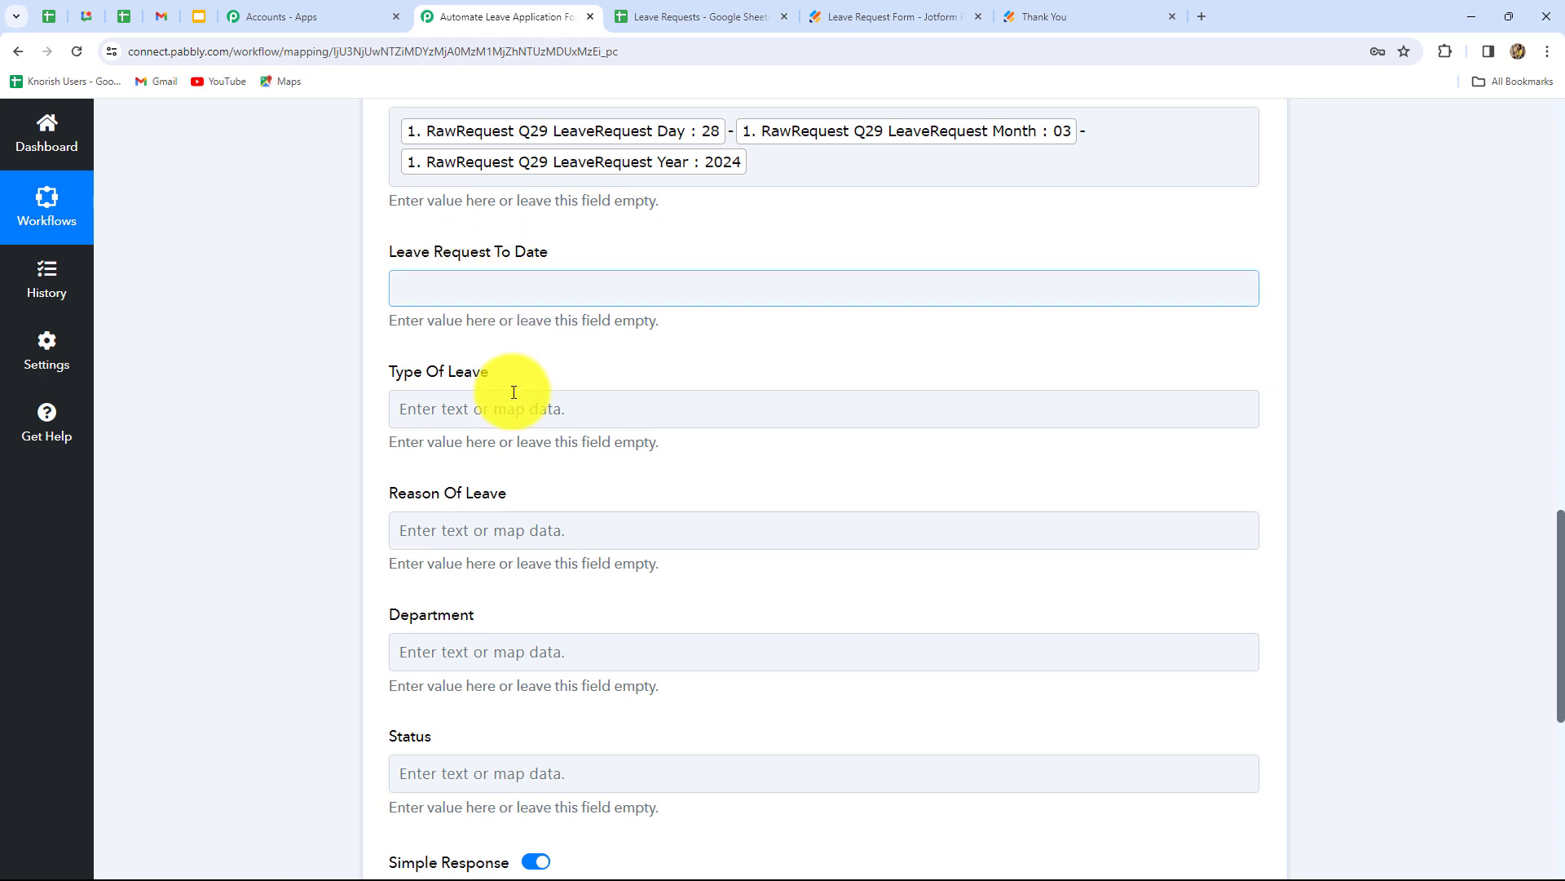
{"action": "scroll", "coordinate": [792, 652], "scroll_direction": "down", "scroll_amount": 10}
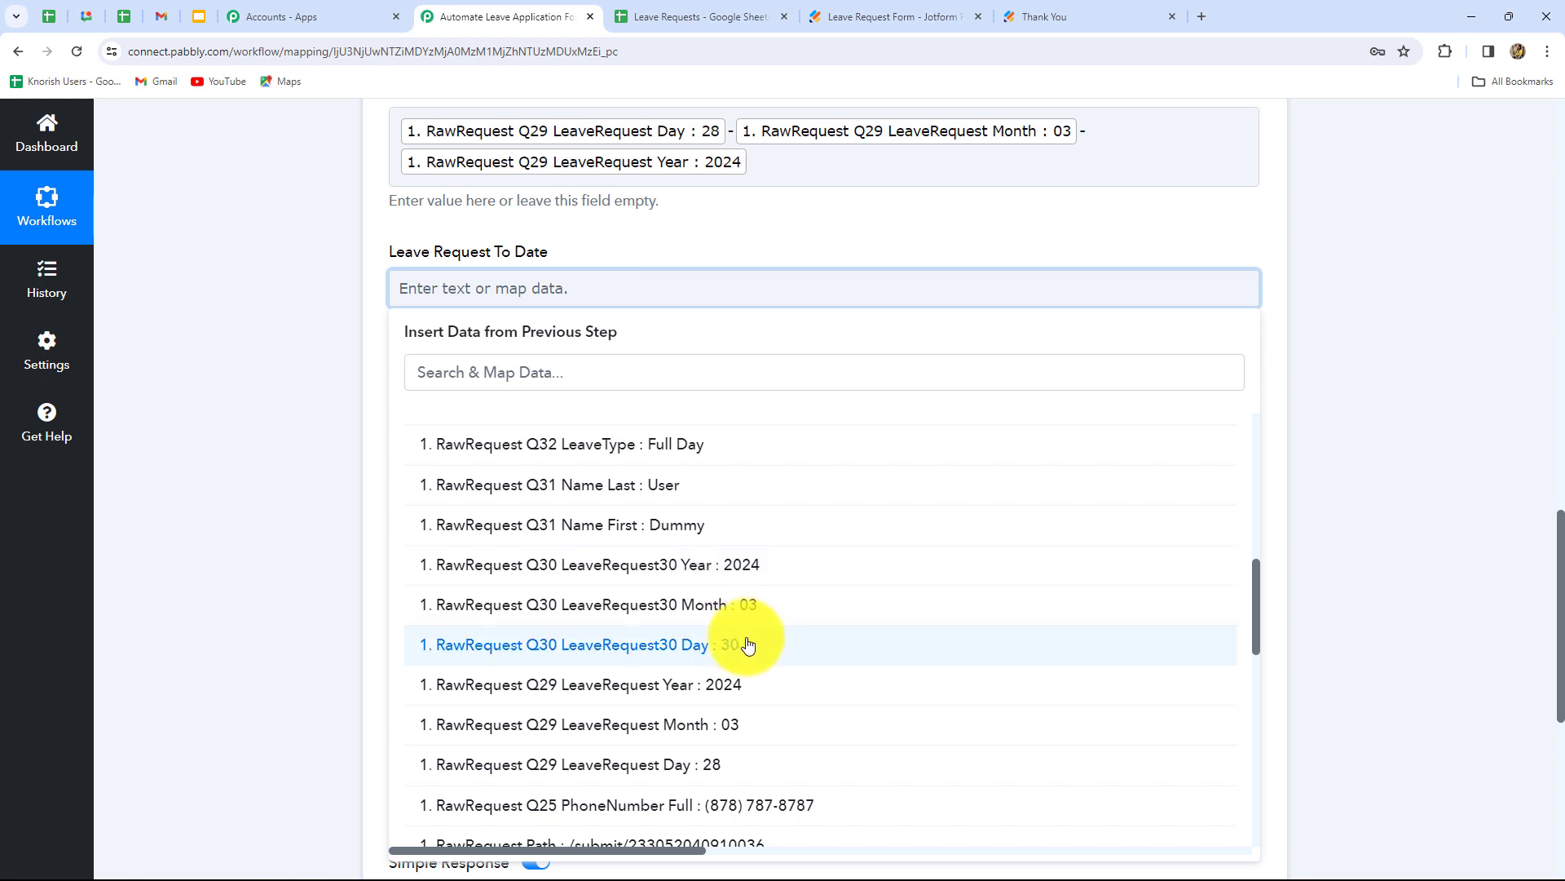
{"action": "left_click", "coordinate": [738, 645]}
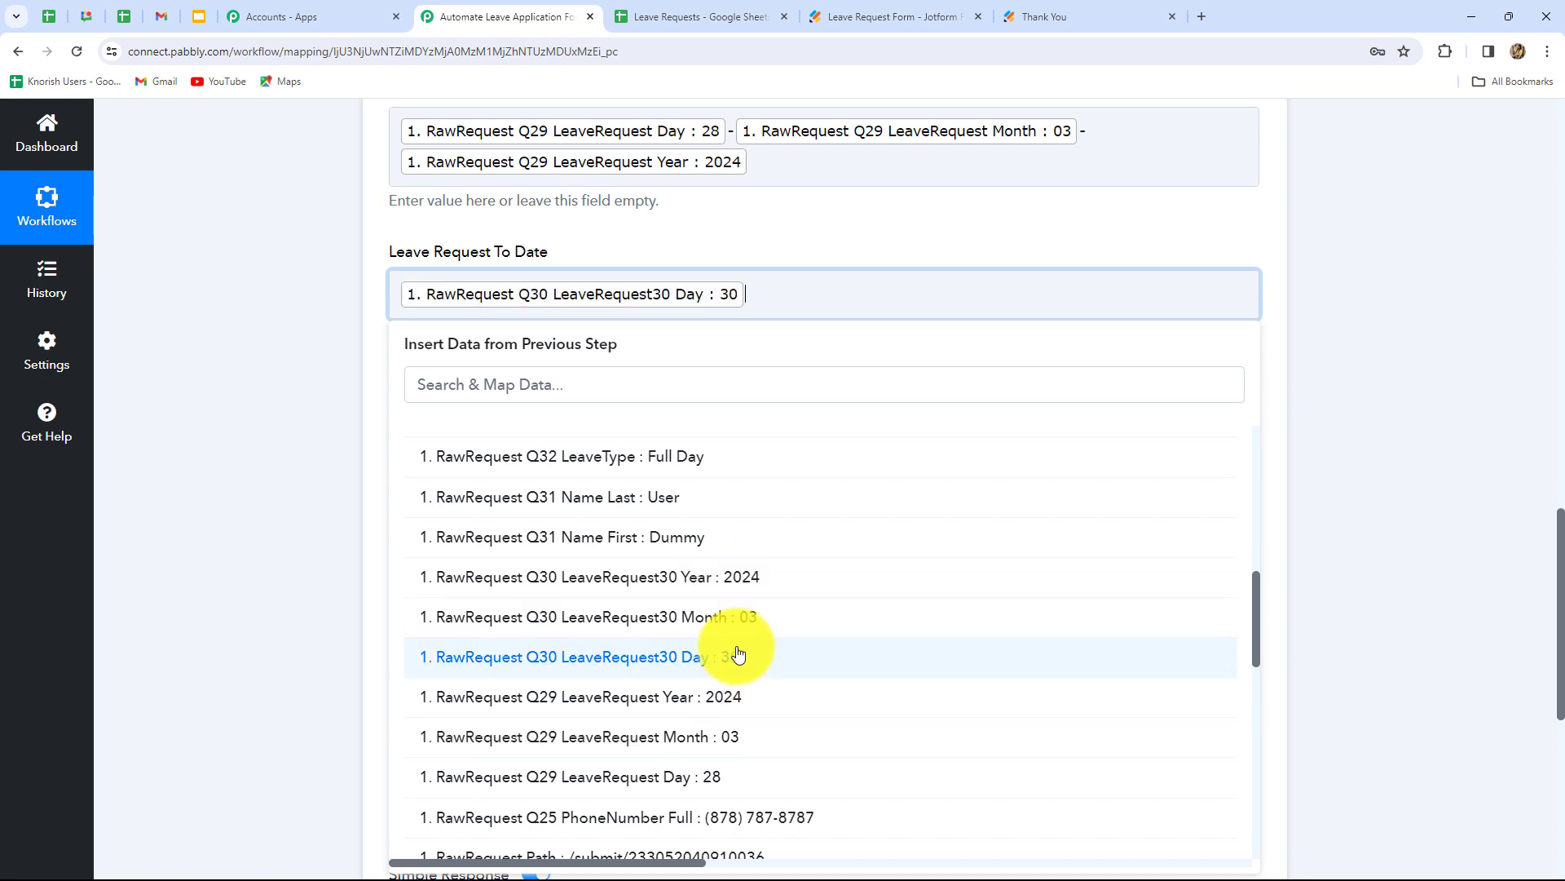
{"action": "left_click", "coordinate": [744, 618]}
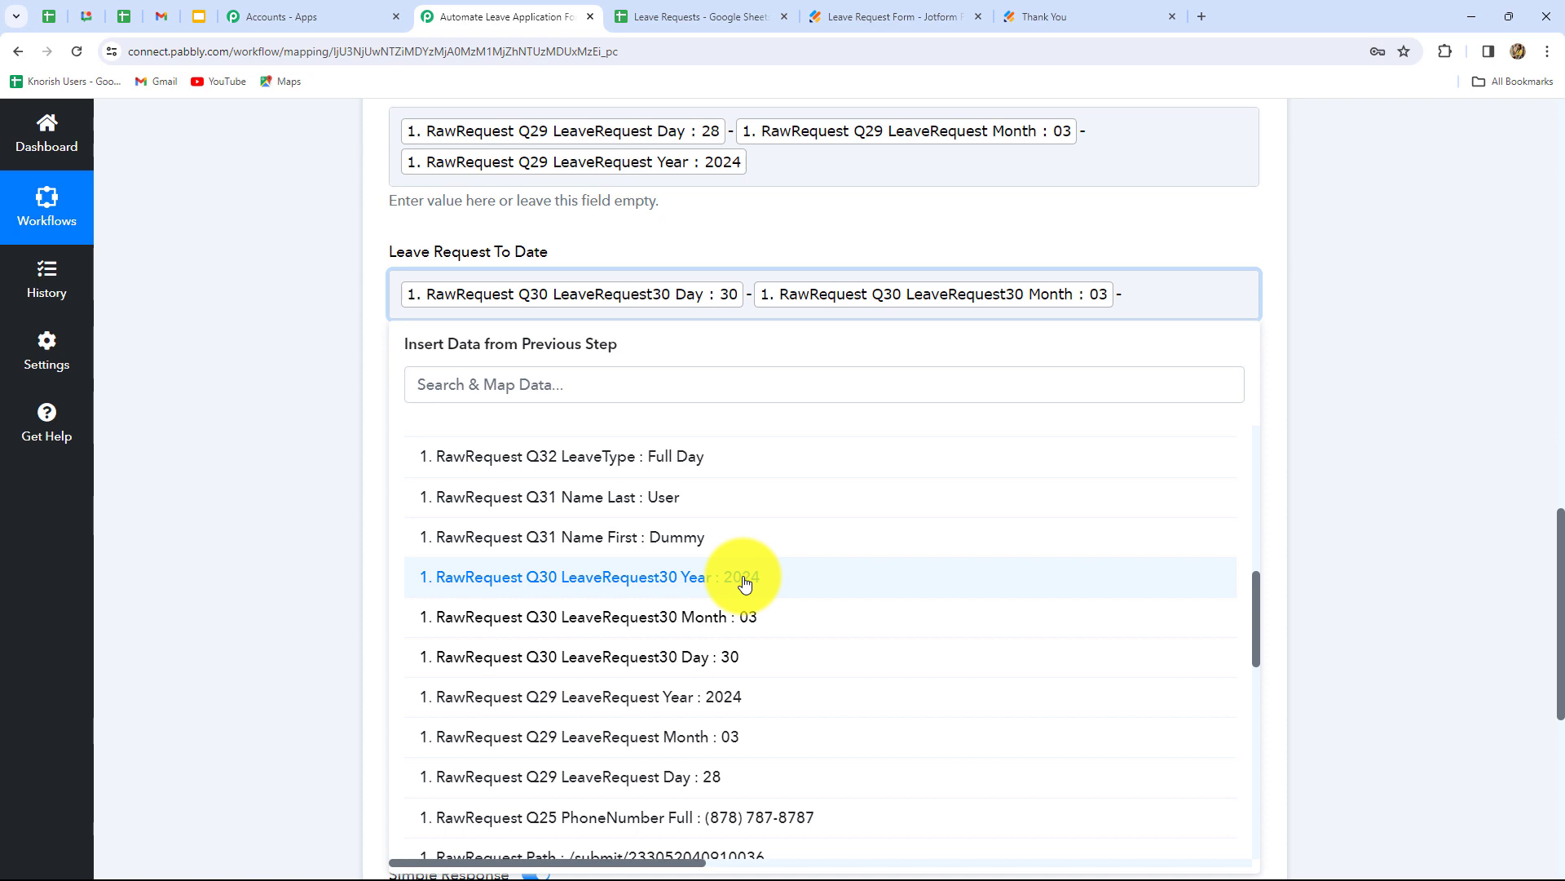
{"action": "left_click", "coordinate": [744, 580]}
{"action": "left_click", "coordinate": [1478, 502]}
- Map Type Of Leave to the Q32 LeaveType answer (Full Day)
{"action": "scroll", "coordinate": [624, 484], "scroll_direction": "up", "scroll_amount": 3}
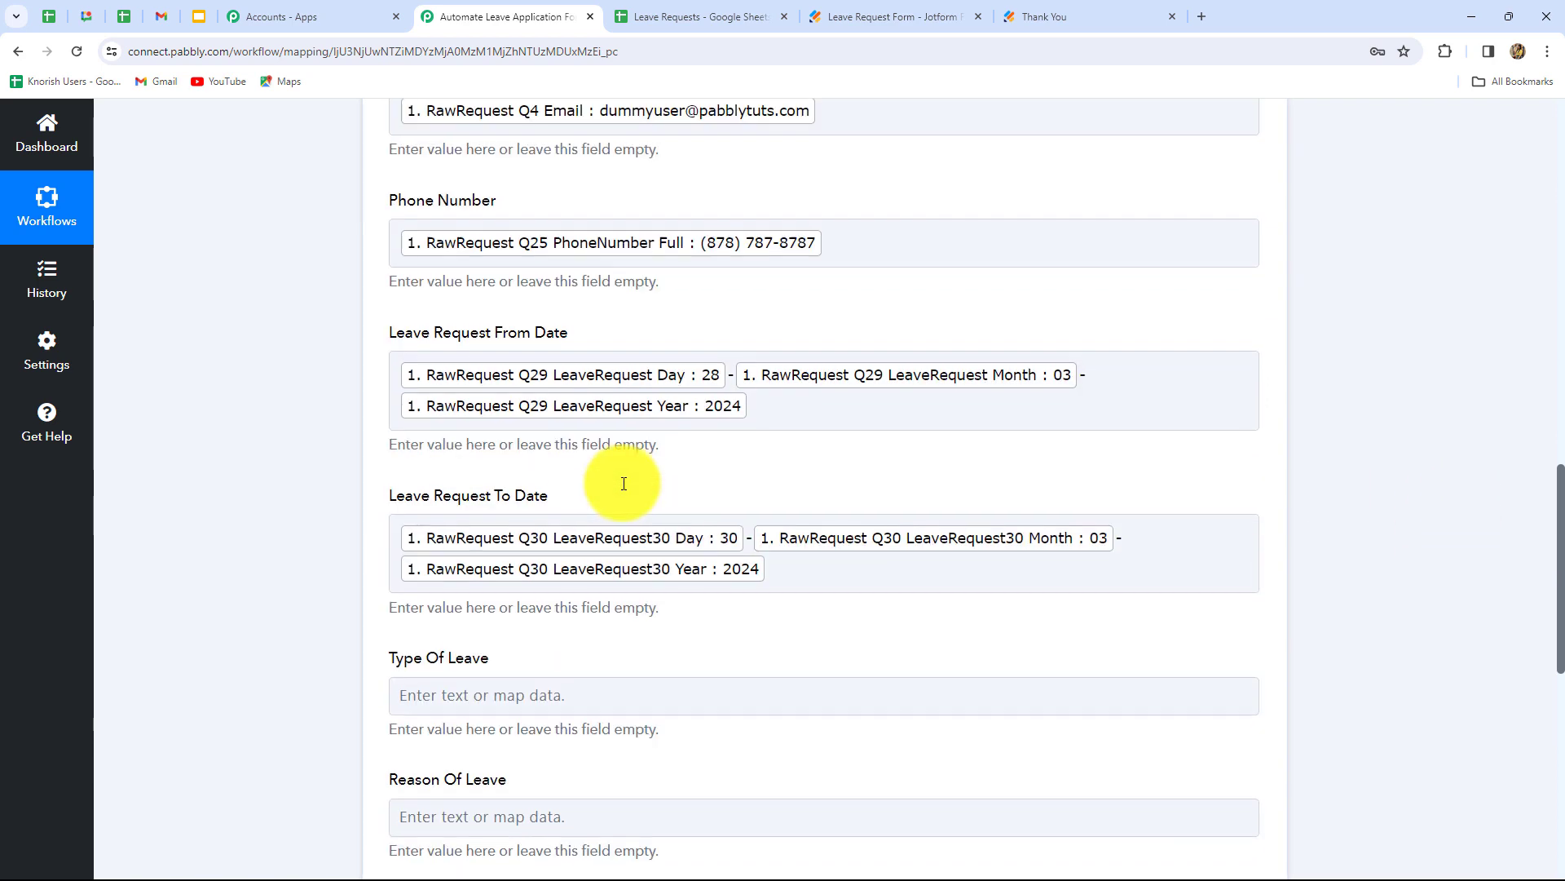
{"action": "left_click", "coordinate": [706, 535]}
{"action": "scroll", "coordinate": [706, 535], "scroll_direction": "down", "scroll_amount": 4}
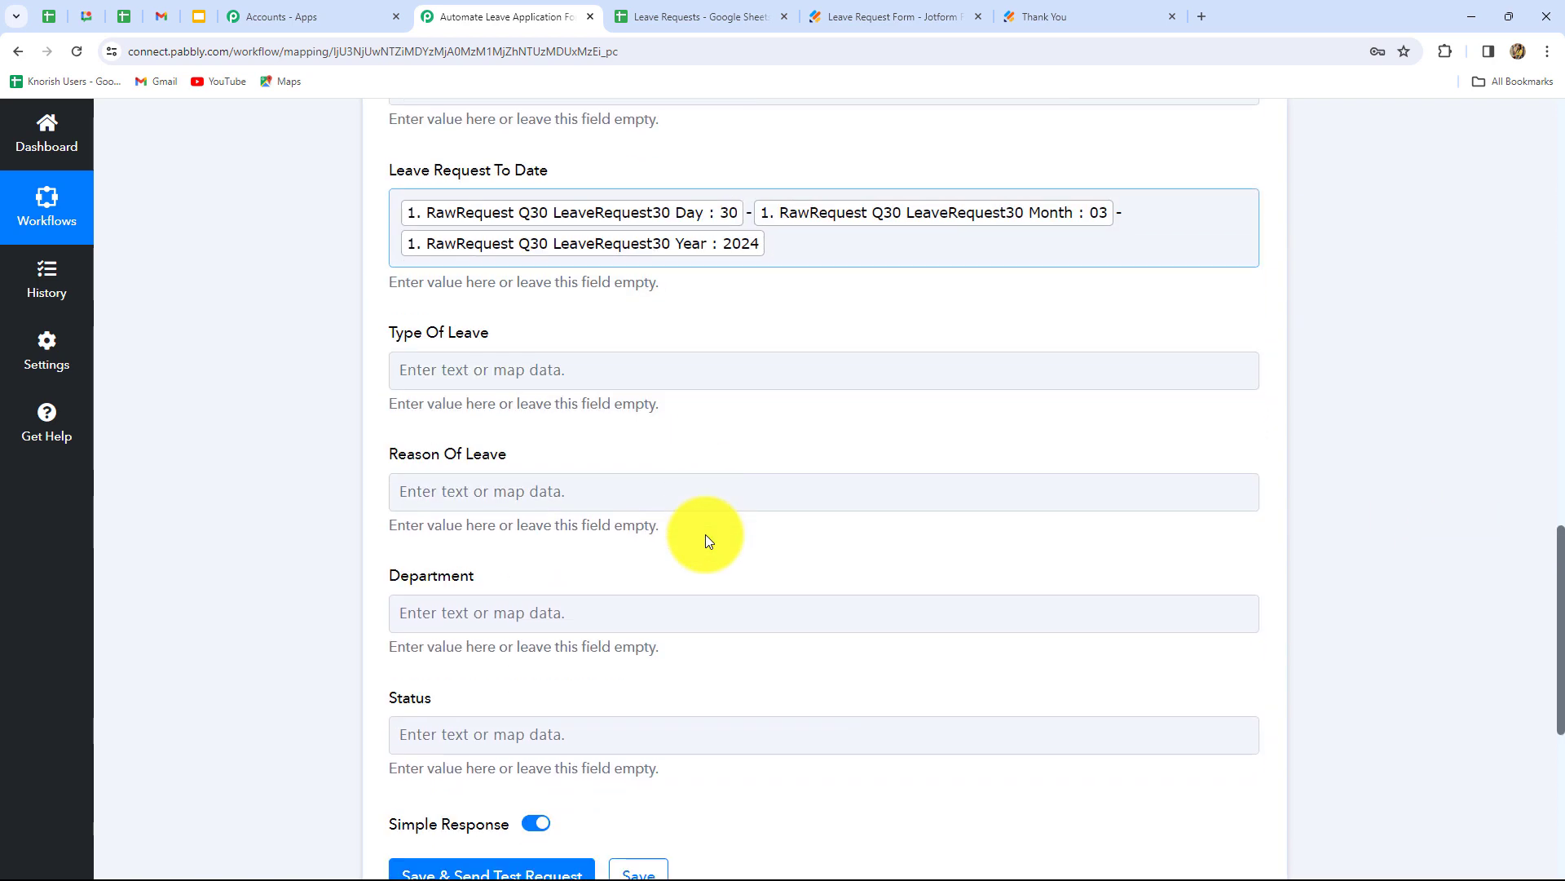
{"action": "left_click", "coordinate": [699, 498]}
{"action": "scroll", "coordinate": [553, 255], "scroll_direction": "down", "scroll_amount": 3}
{"action": "scroll", "coordinate": [530, 265], "scroll_direction": "up", "scroll_amount": 2}
{"action": "left_click", "coordinate": [516, 285]}
{"action": "left_click", "coordinate": [522, 444]}
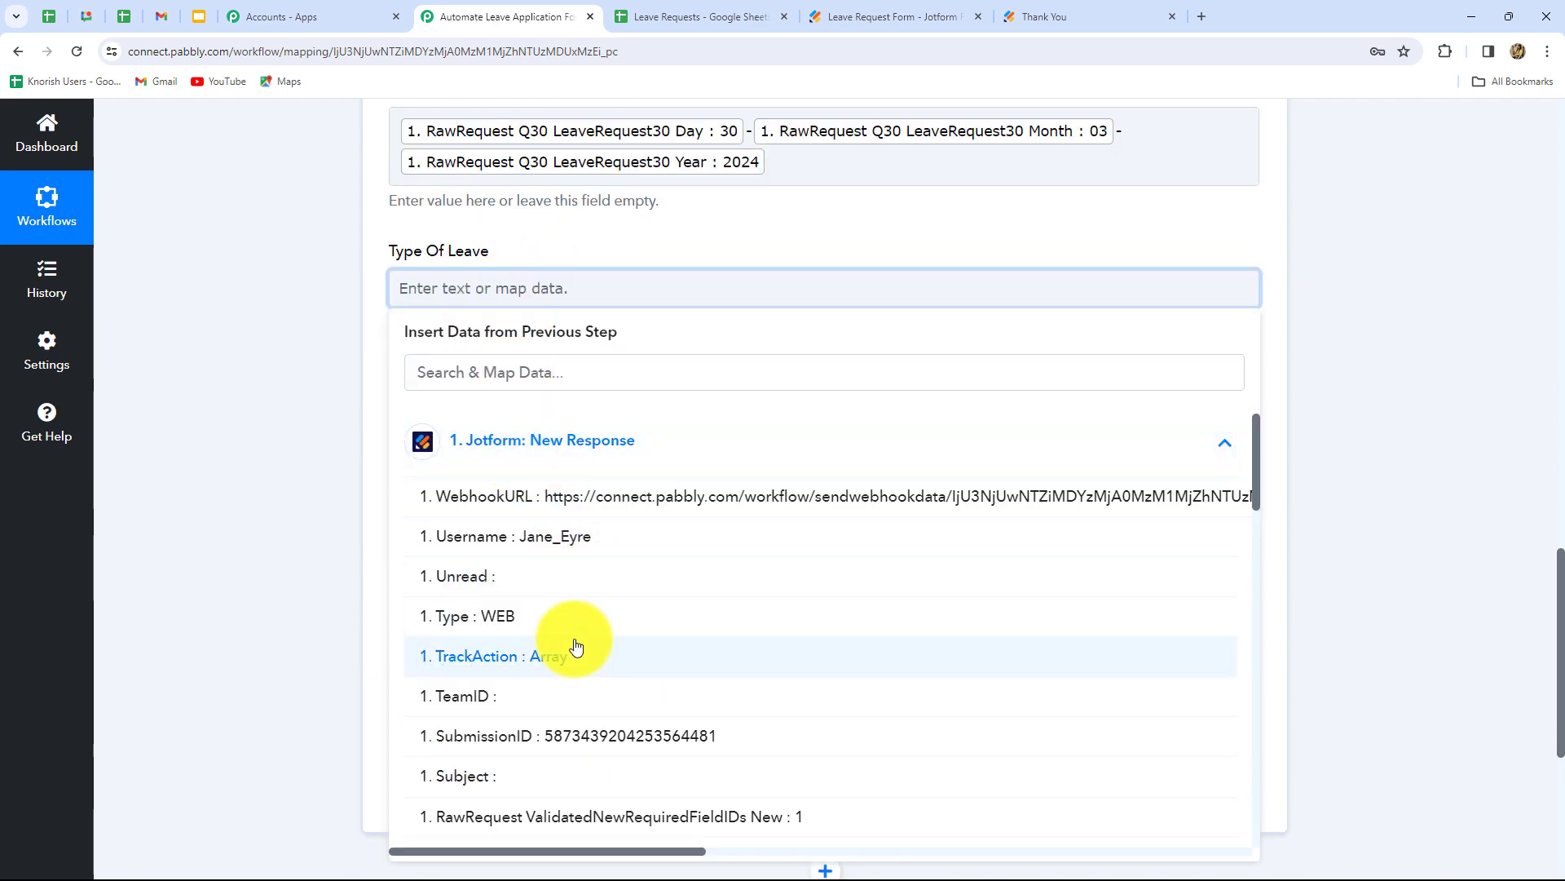
{"action": "scroll", "coordinate": [577, 647], "scroll_direction": "down", "scroll_amount": 3}
{"action": "scroll", "coordinate": [661, 653], "scroll_direction": "down", "scroll_amount": 3}
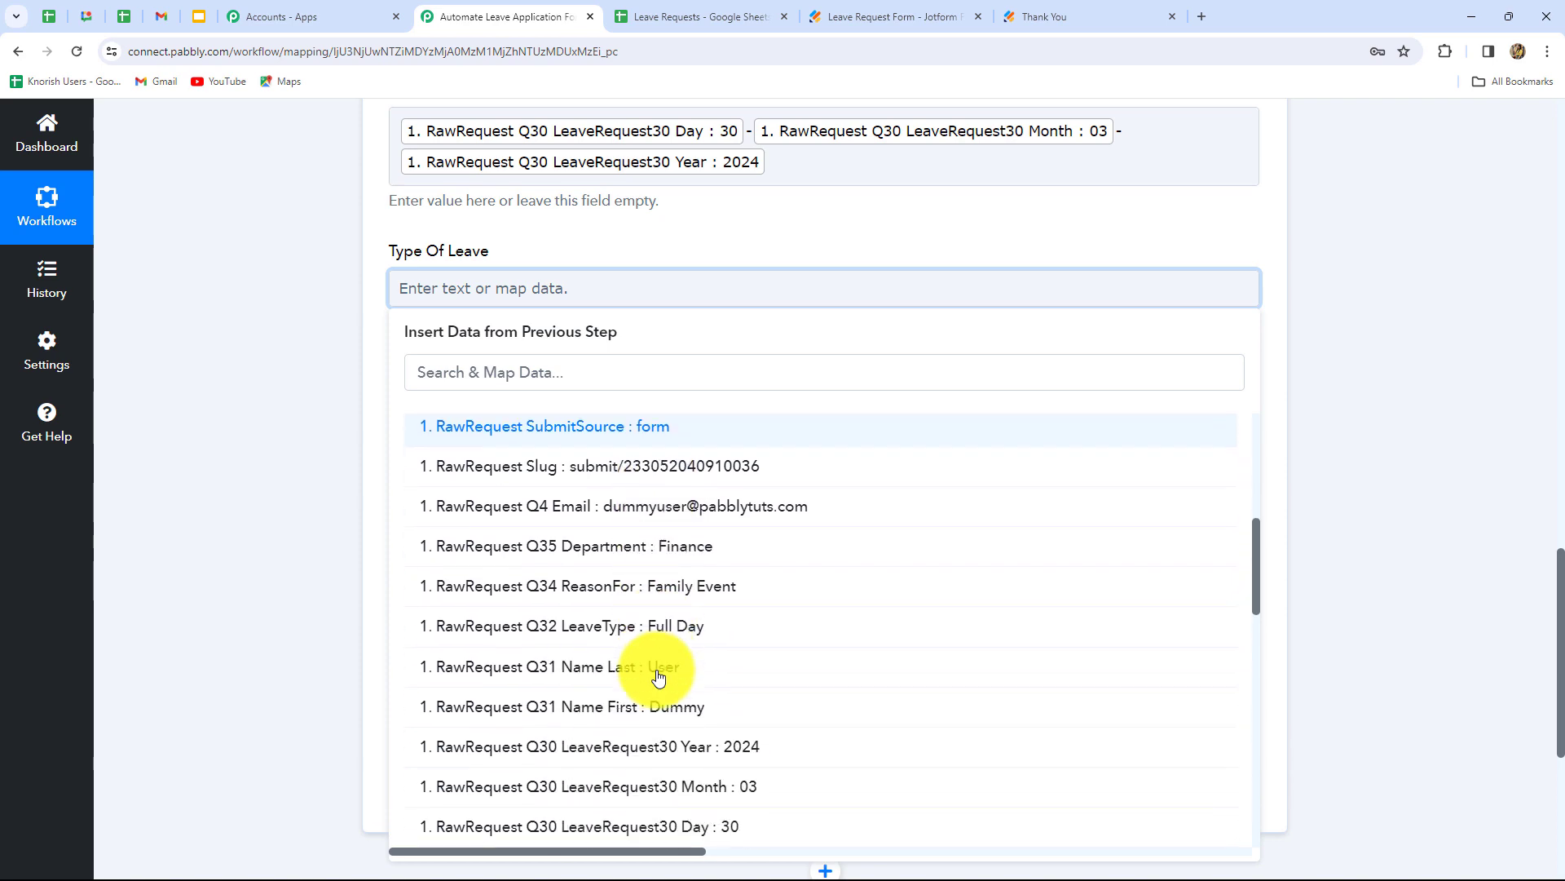
{"action": "left_click", "coordinate": [674, 617]}
{"action": "left_click", "coordinate": [1348, 401]}
- Map Reason Of Leave to the Q34 ReasonFor answer (Family Event)
{"action": "scroll", "coordinate": [580, 384], "scroll_direction": "down", "scroll_amount": 1}
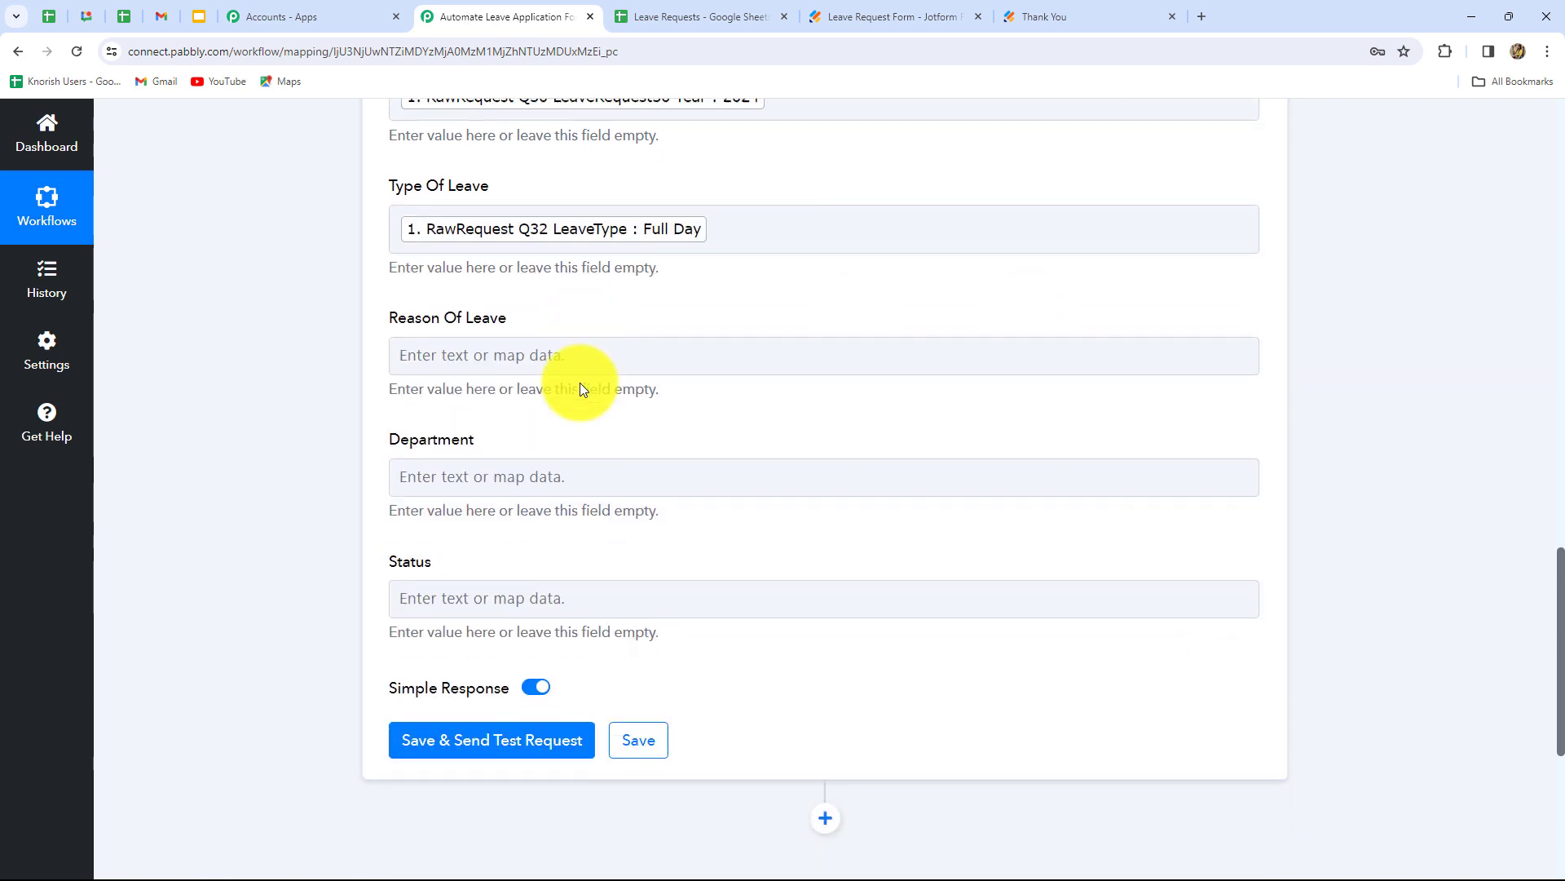
{"action": "scroll", "coordinate": [580, 383], "scroll_direction": "down", "scroll_amount": 1}
{"action": "left_click", "coordinate": [454, 246]}
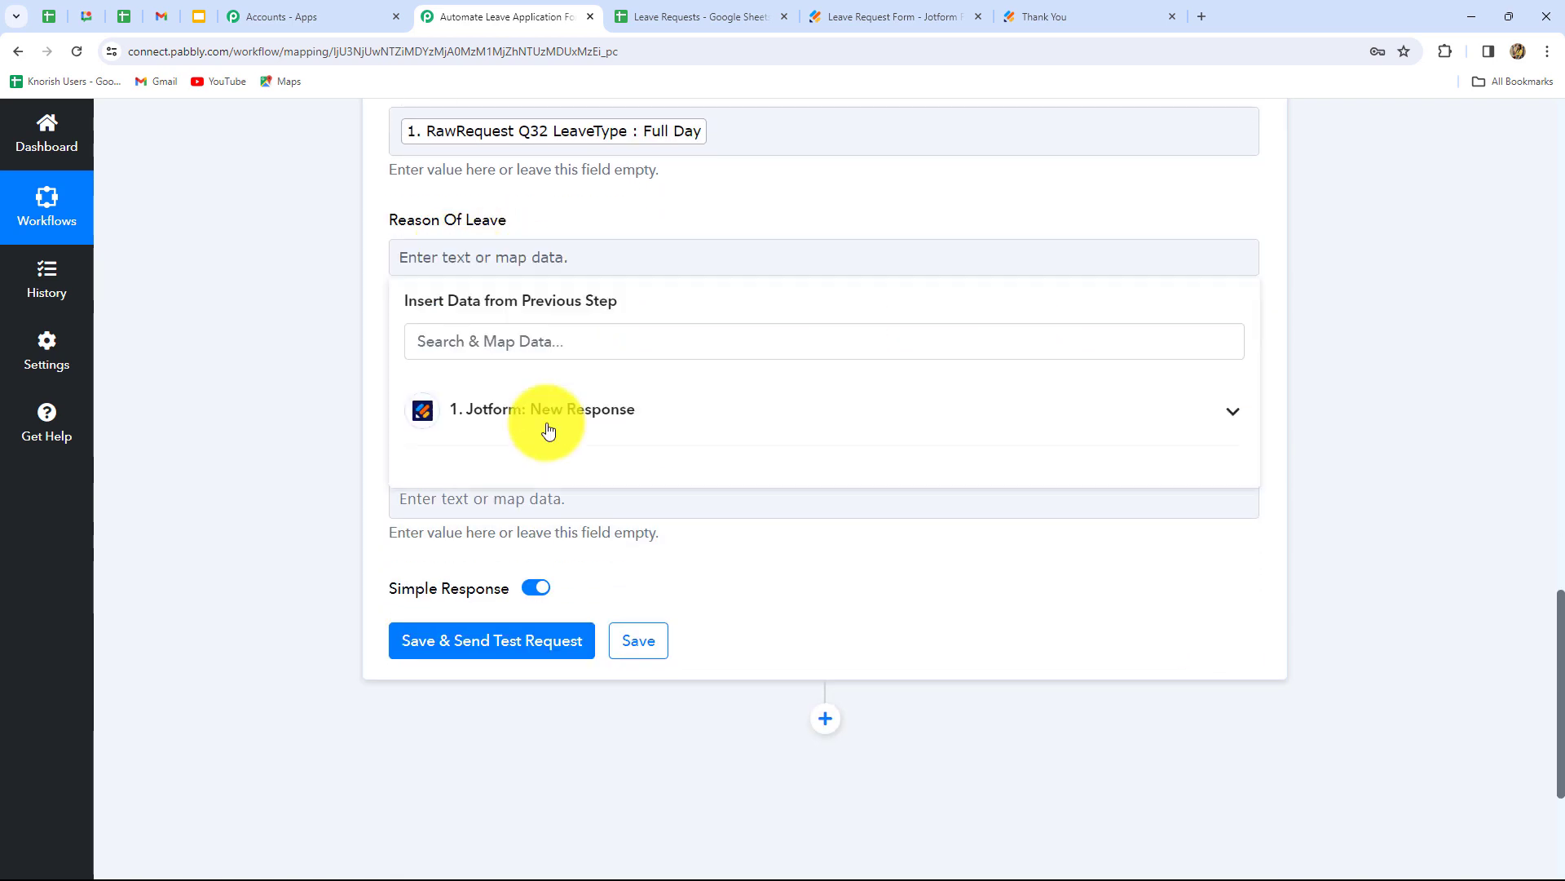
{"action": "left_click", "coordinate": [647, 430]}
{"action": "scroll", "coordinate": [664, 653], "scroll_direction": "up", "scroll_amount": 3}
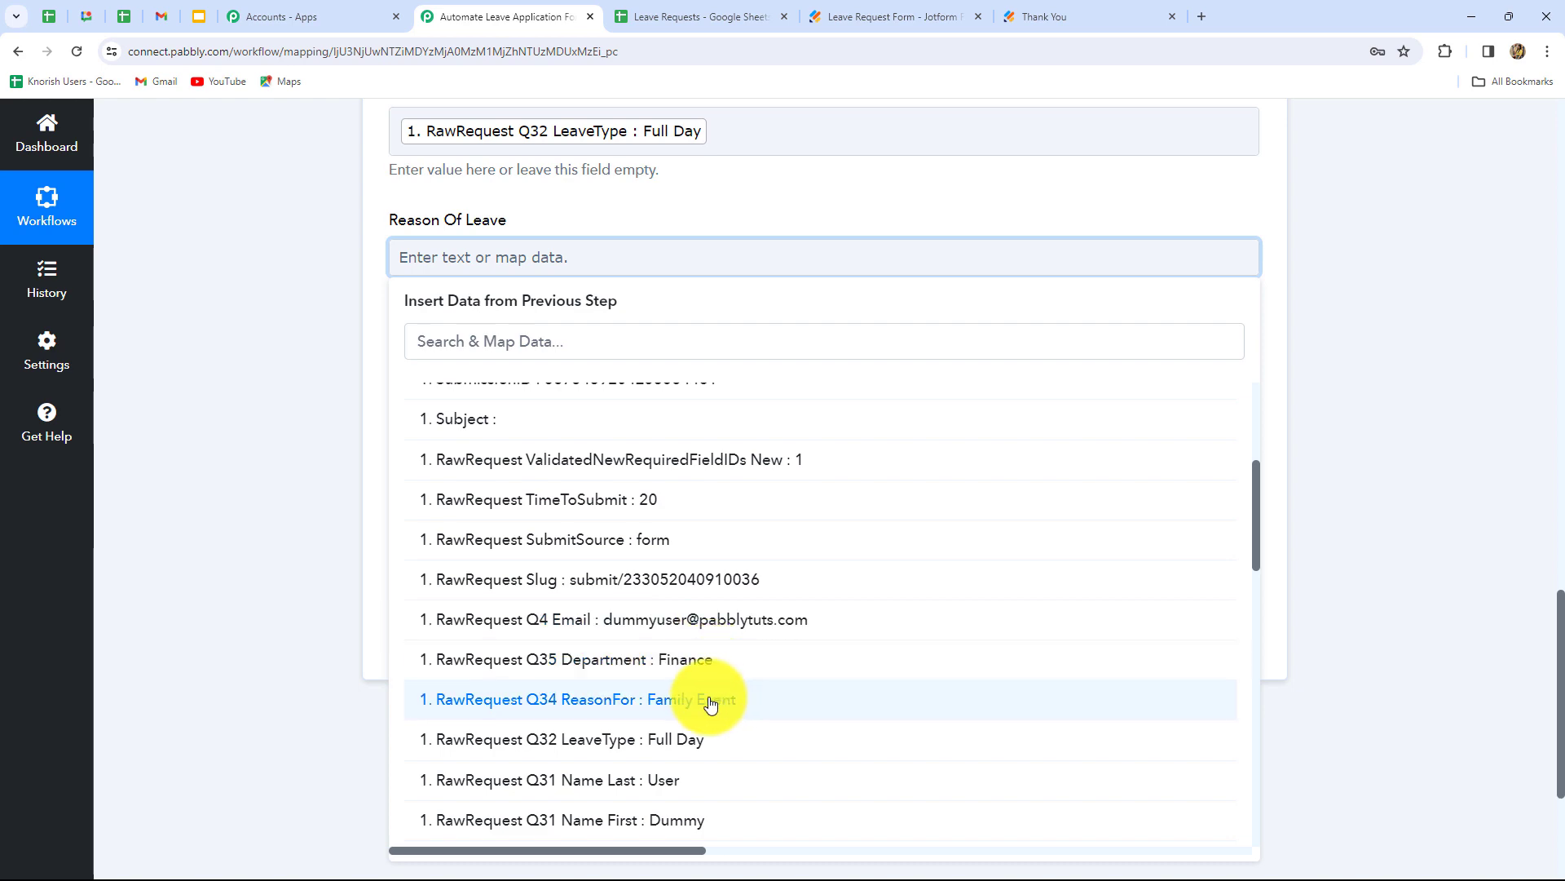
{"action": "left_click", "coordinate": [710, 699]}
{"action": "left_click", "coordinate": [1286, 531]}
- Map Department to the Q35 Department answer (Finance)
{"action": "scroll", "coordinate": [571, 326], "scroll_direction": "down", "scroll_amount": 2}
{"action": "left_click", "coordinate": [532, 229]}
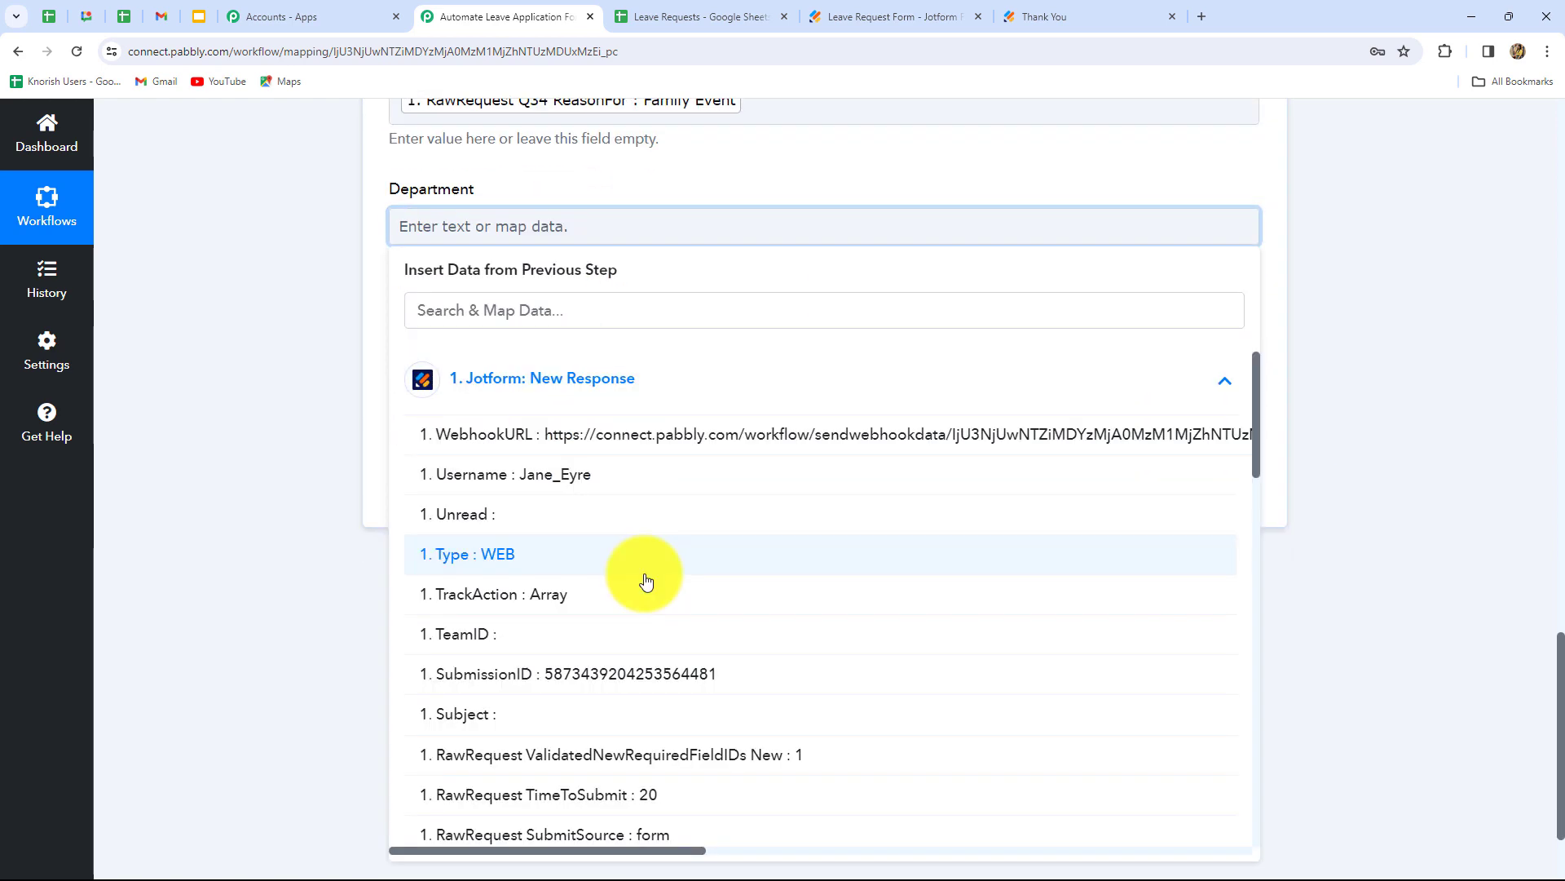
{"action": "scroll", "coordinate": [643, 583], "scroll_direction": "down", "scroll_amount": 4}
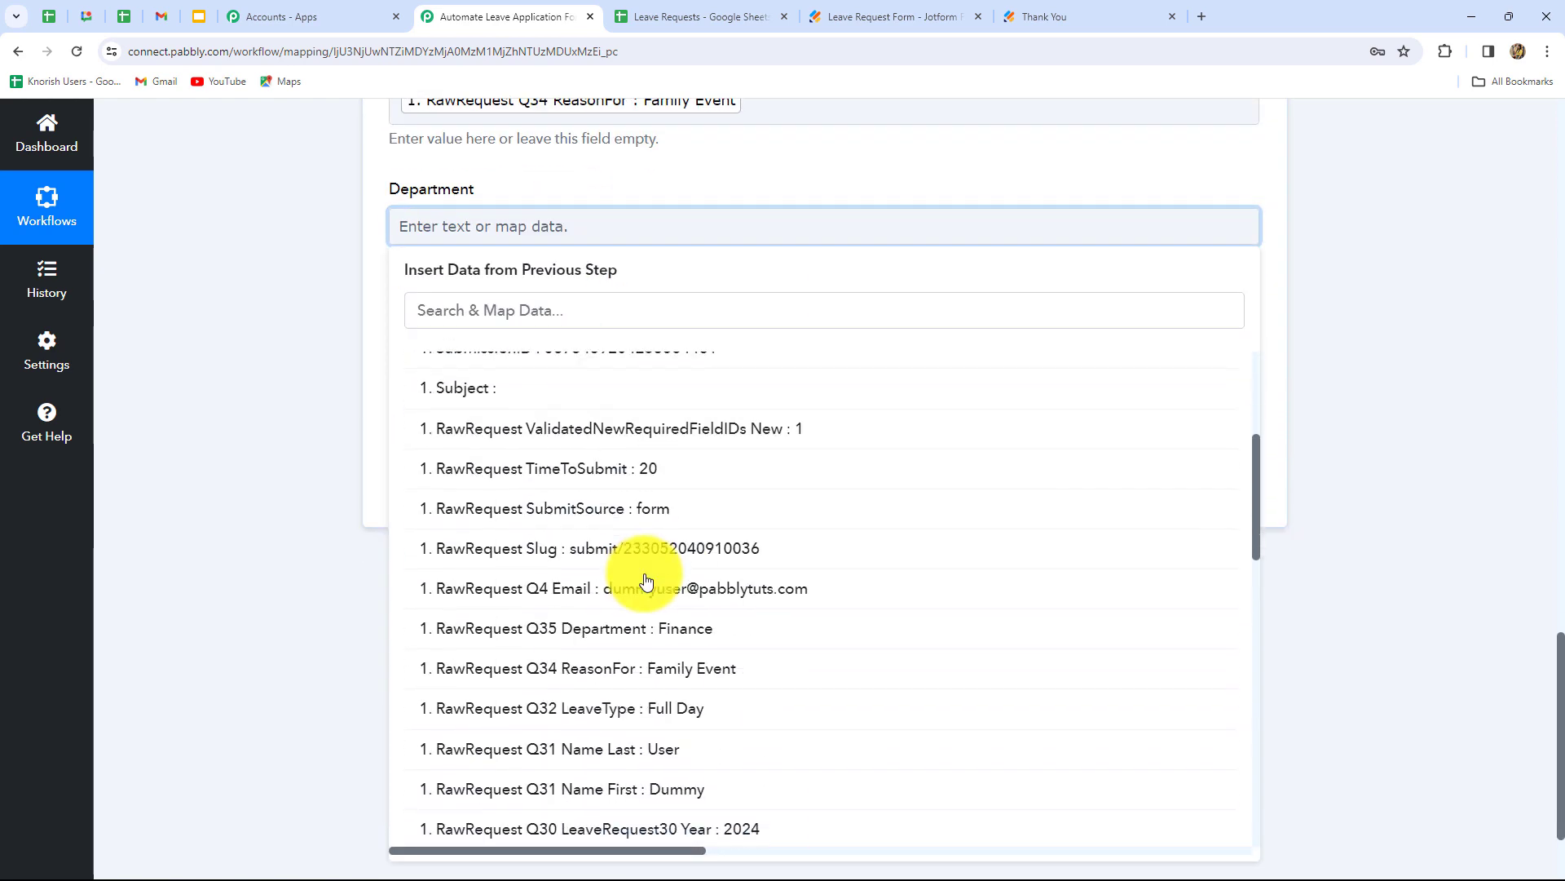
{"action": "left_click", "coordinate": [682, 636]}
{"action": "left_click", "coordinate": [1277, 425]}
{"action": "scroll", "coordinate": [610, 276], "scroll_direction": "down", "scroll_amount": 2}
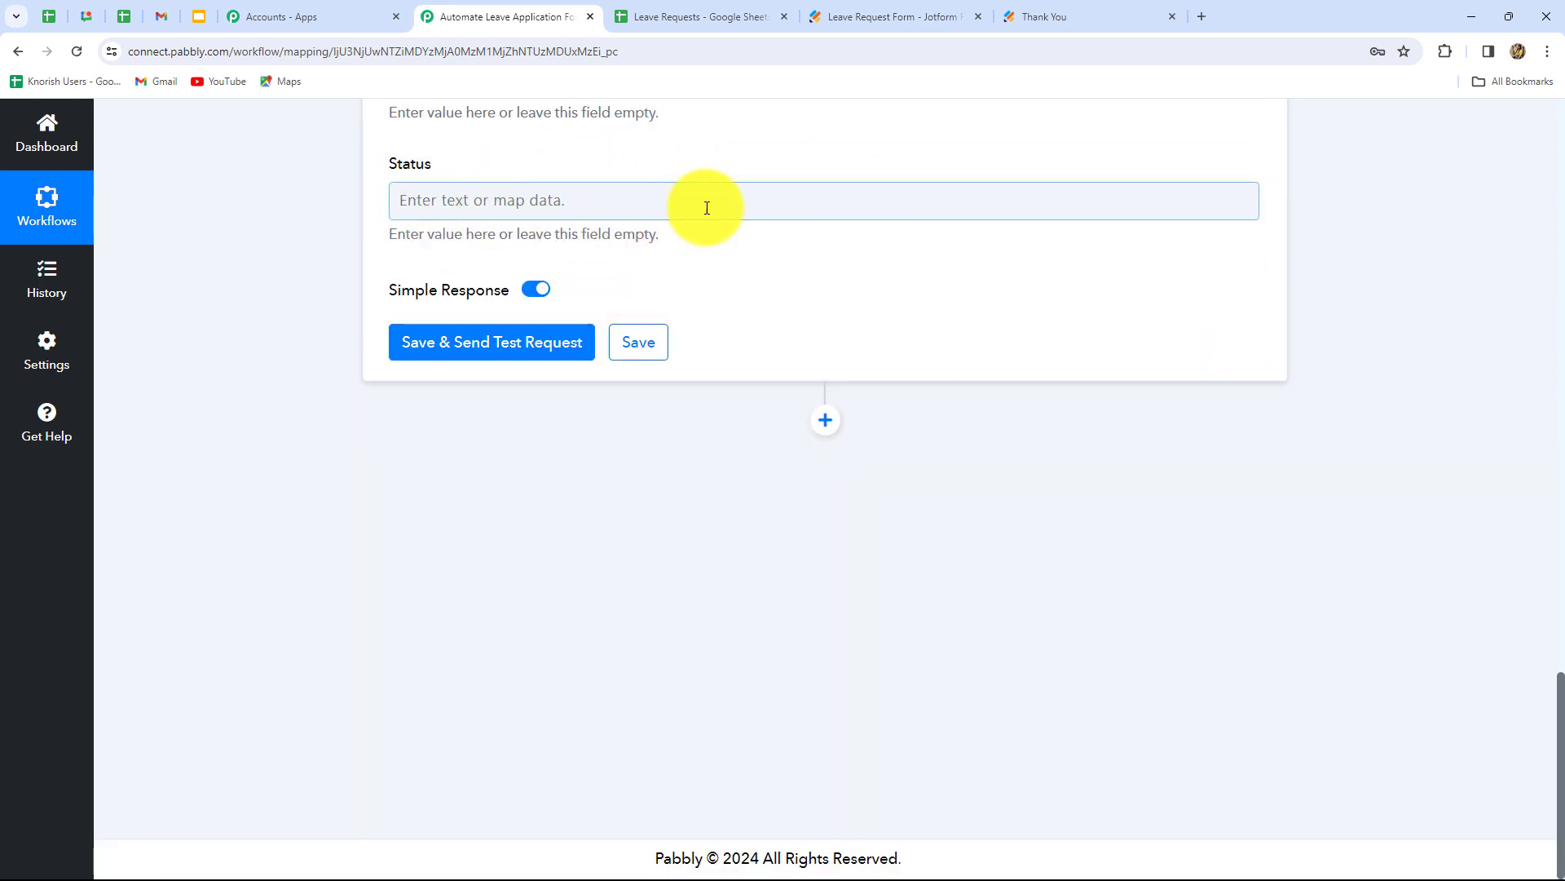
- Save the Add New Row step and send a test request updating Sheet1!A2:H2
{"action": "left_click", "coordinate": [506, 353]}
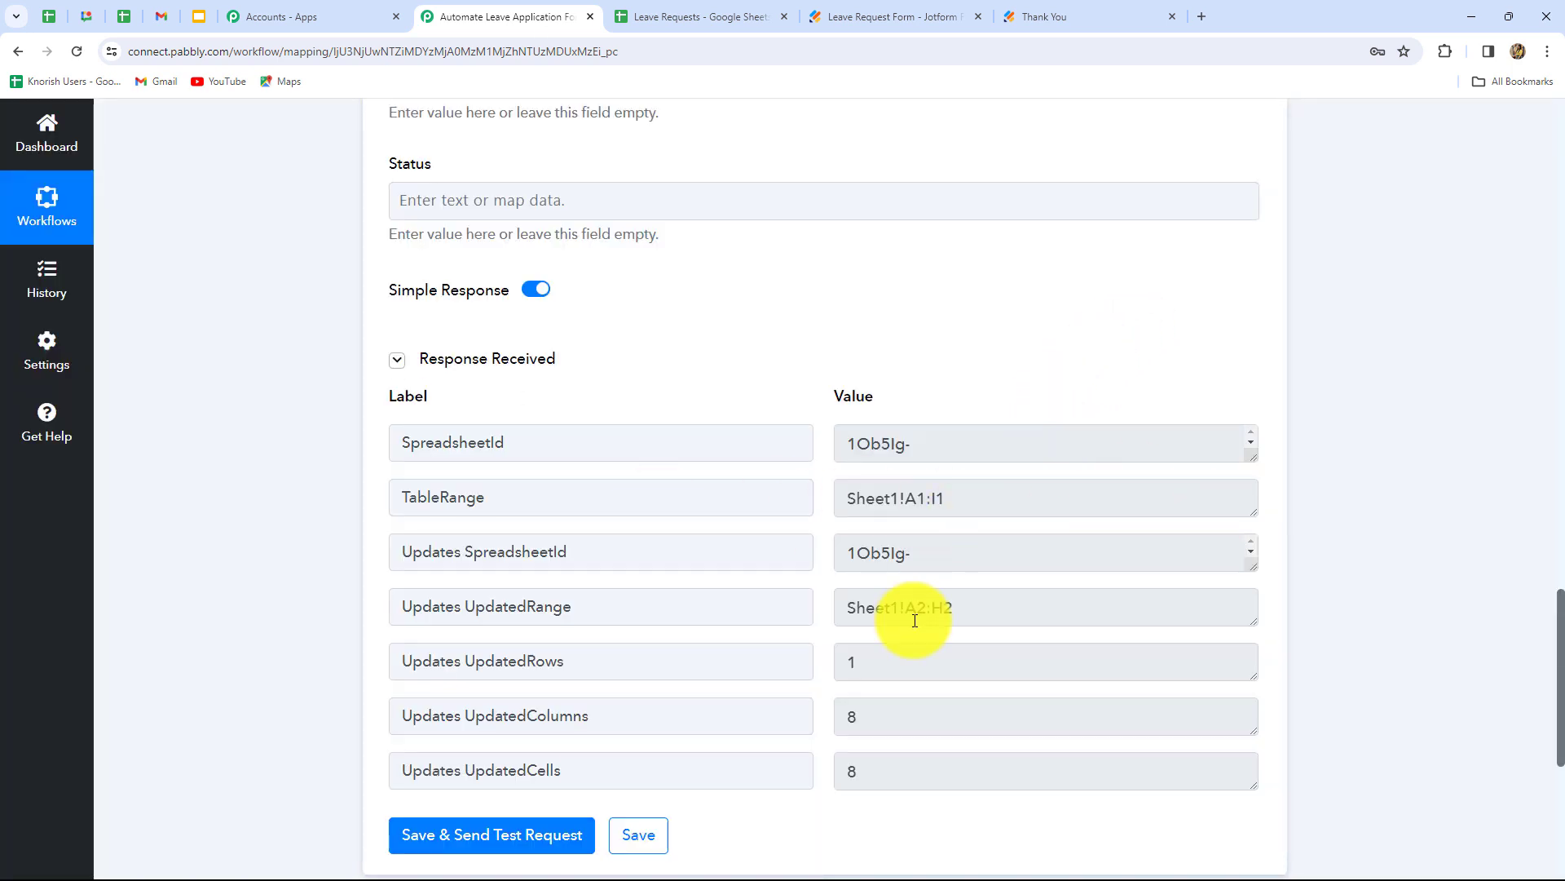
{"action": "scroll", "coordinate": [926, 662], "scroll_direction": "up", "scroll_amount": 8}
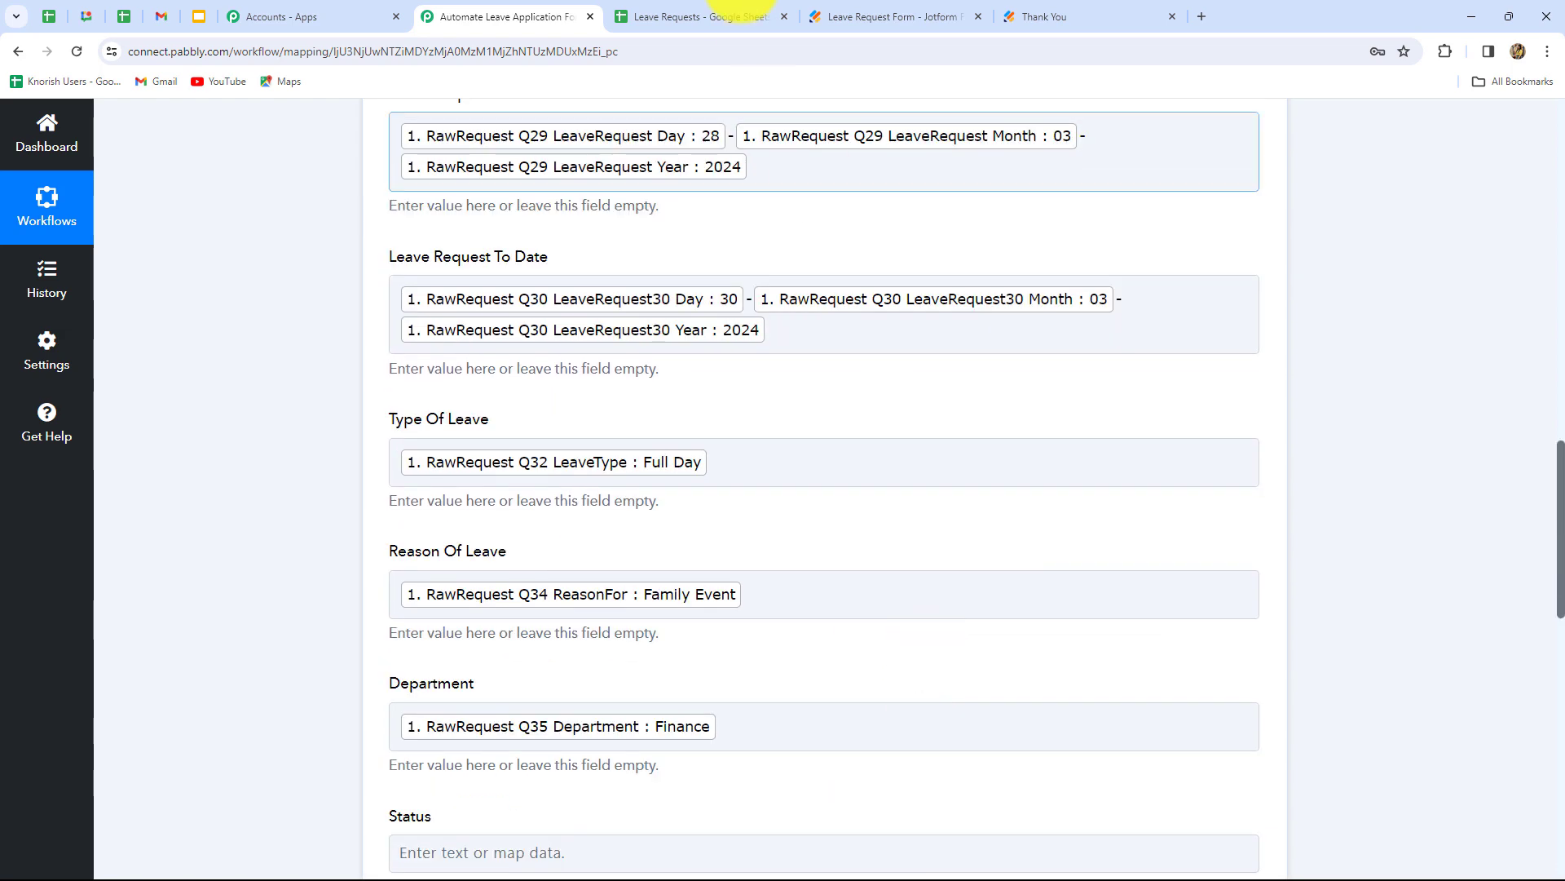
- Check Leave Requests row 2 shows 28-03-2024 to 30-03-2024, Full Day, Family Event, Finance
{"action": "left_click", "coordinate": [709, 16]}
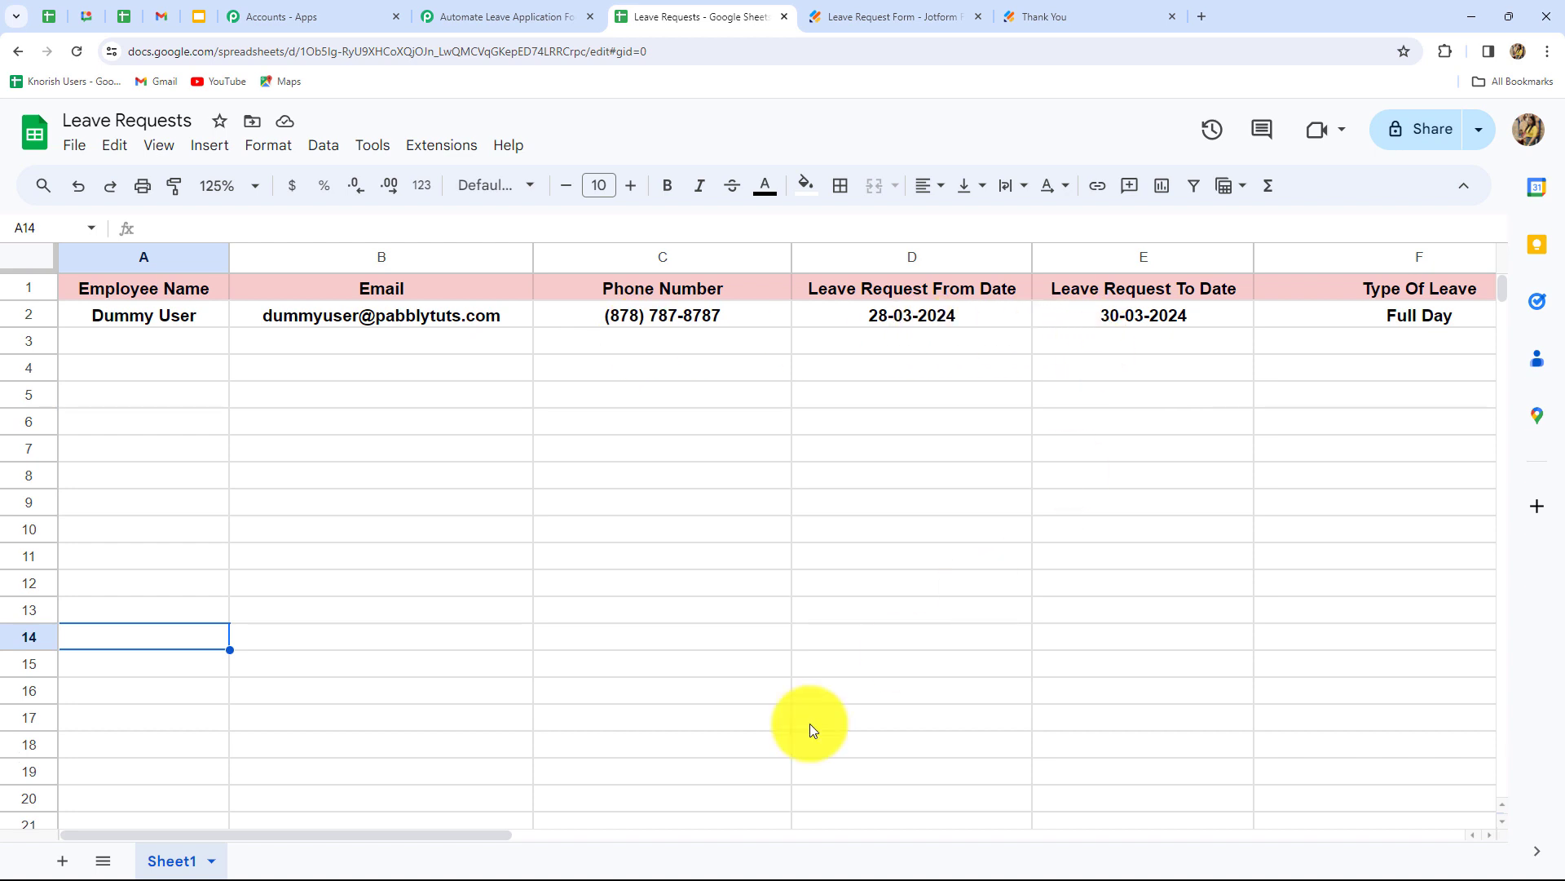
{"action": "left_click_drag", "start_coordinate": [486, 829], "coordinate": [861, 849]}
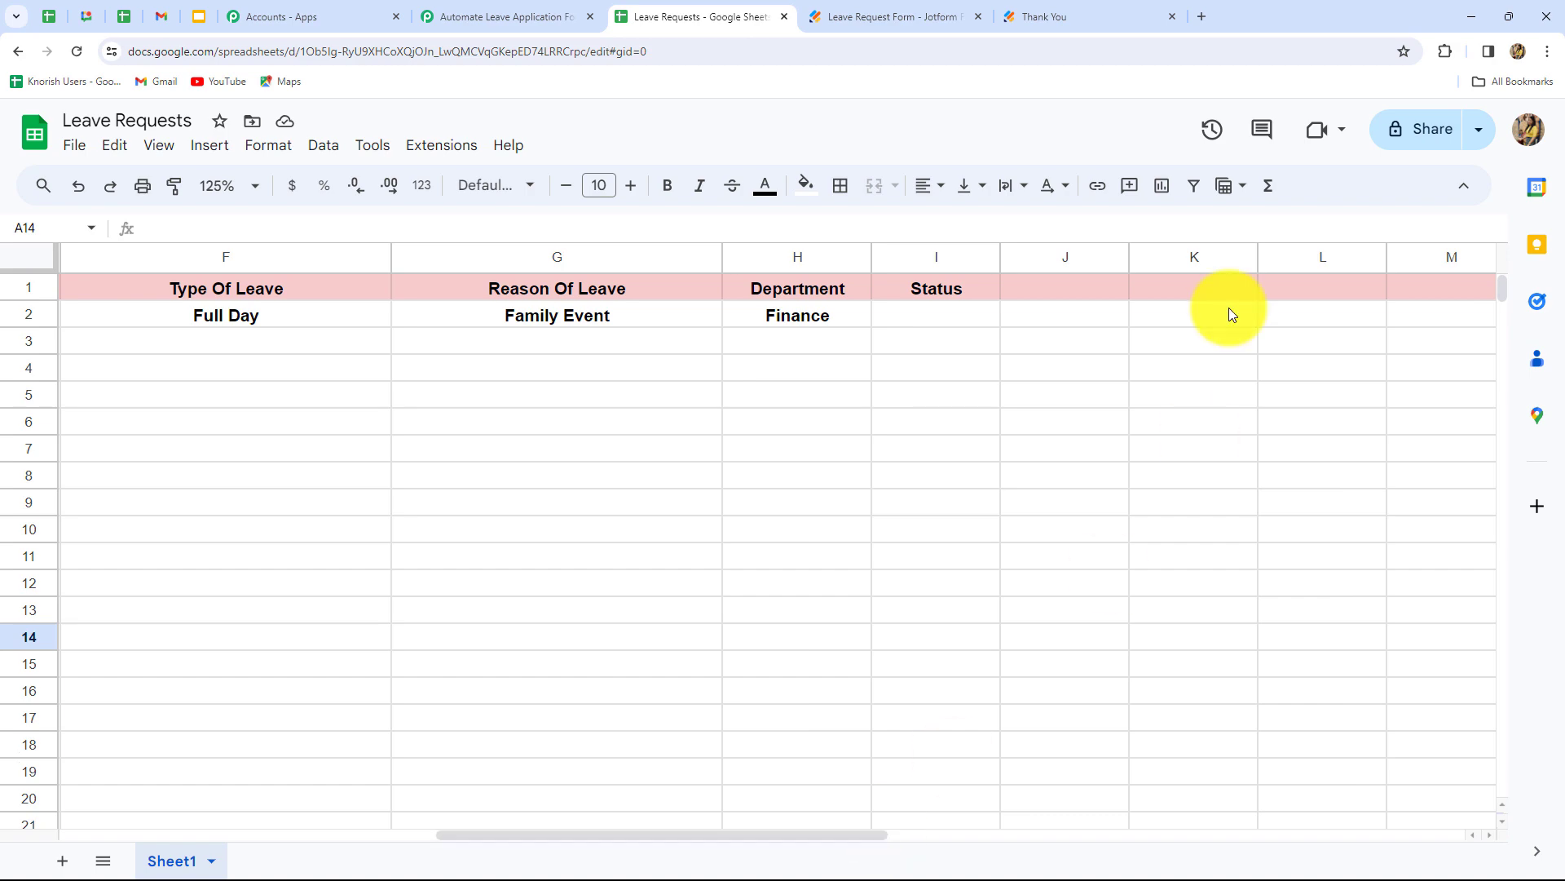
{"action": "left_click_drag", "start_coordinate": [575, 833], "coordinate": [17, 830]}
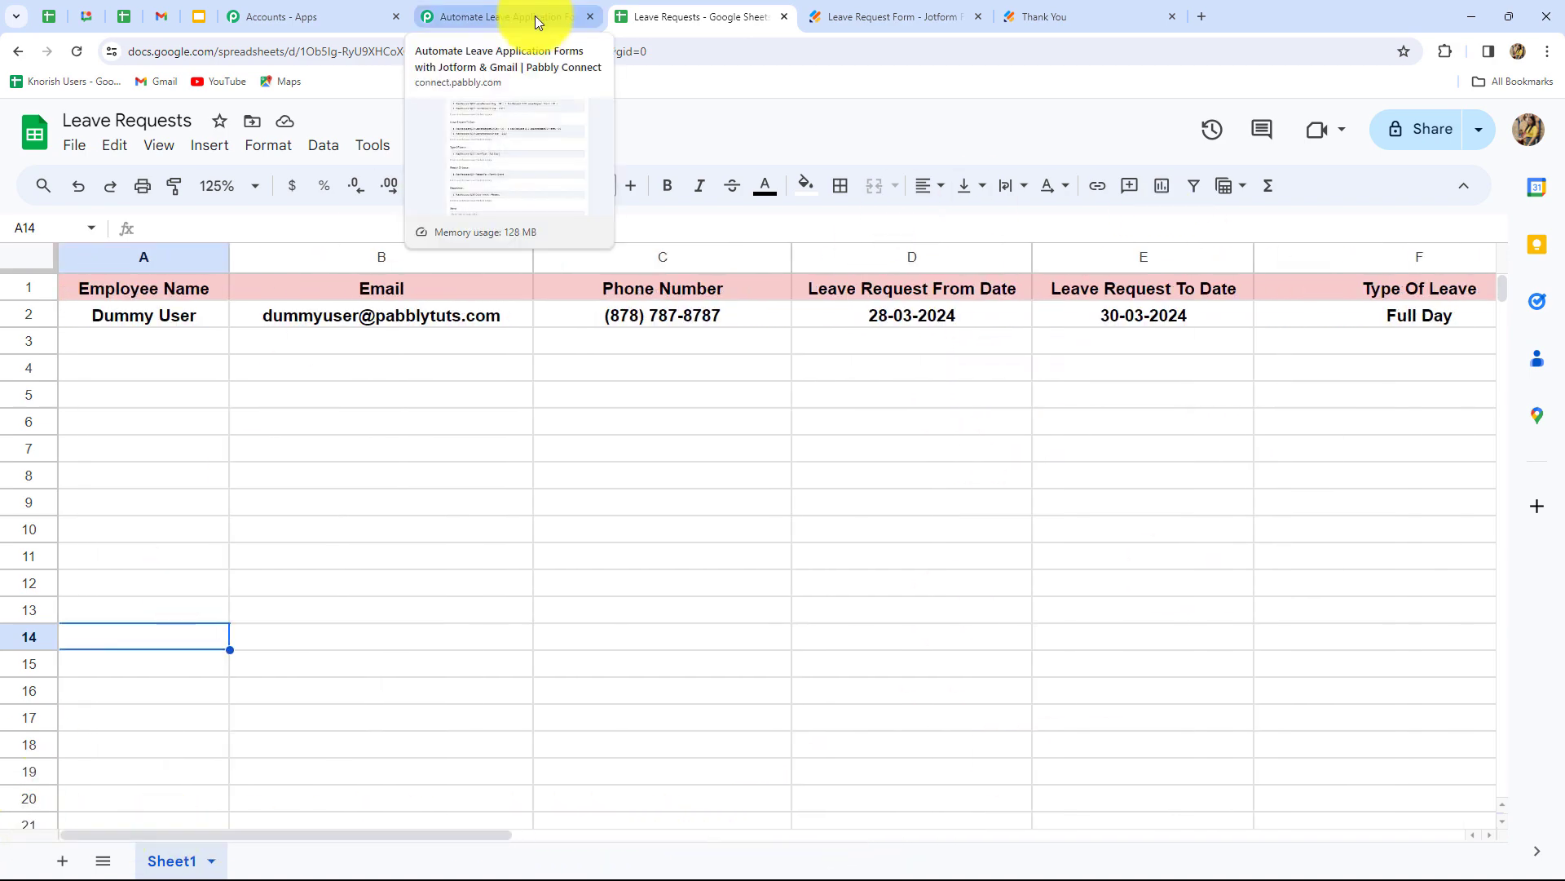
- Add a third step using Gmail with the Send Email action event, ready to connect
{"action": "left_click", "coordinate": [537, 16]}
{"action": "scroll", "coordinate": [1530, 546], "scroll_direction": "down", "scroll_amount": 1}
{"action": "scroll", "coordinate": [1530, 546], "scroll_direction": "down", "scroll_amount": 9}
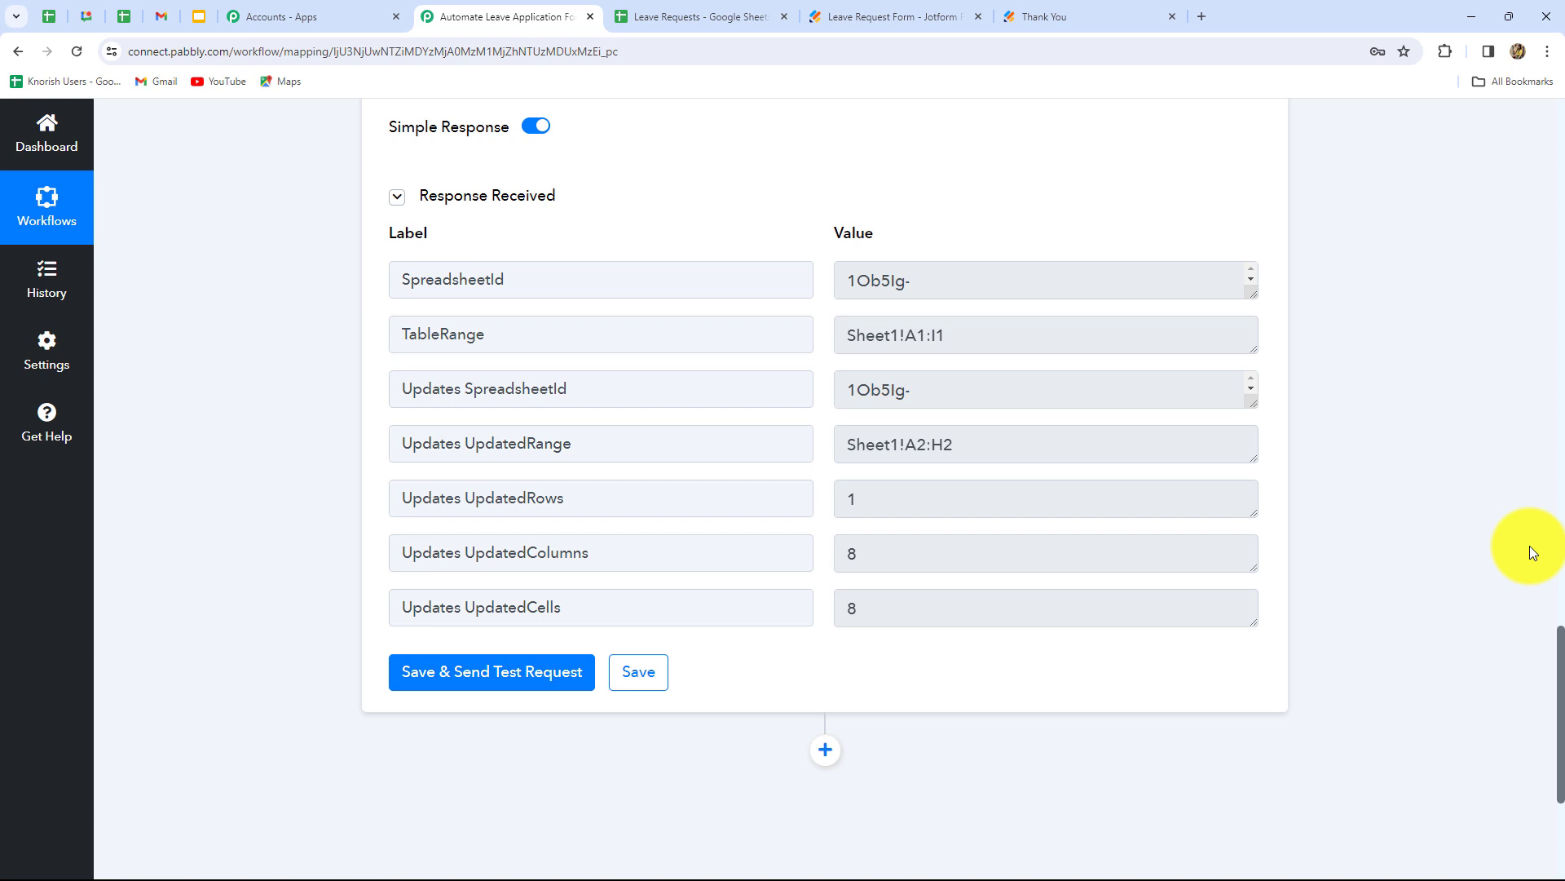
{"action": "scroll", "coordinate": [1531, 547], "scroll_direction": "down", "scroll_amount": 4}
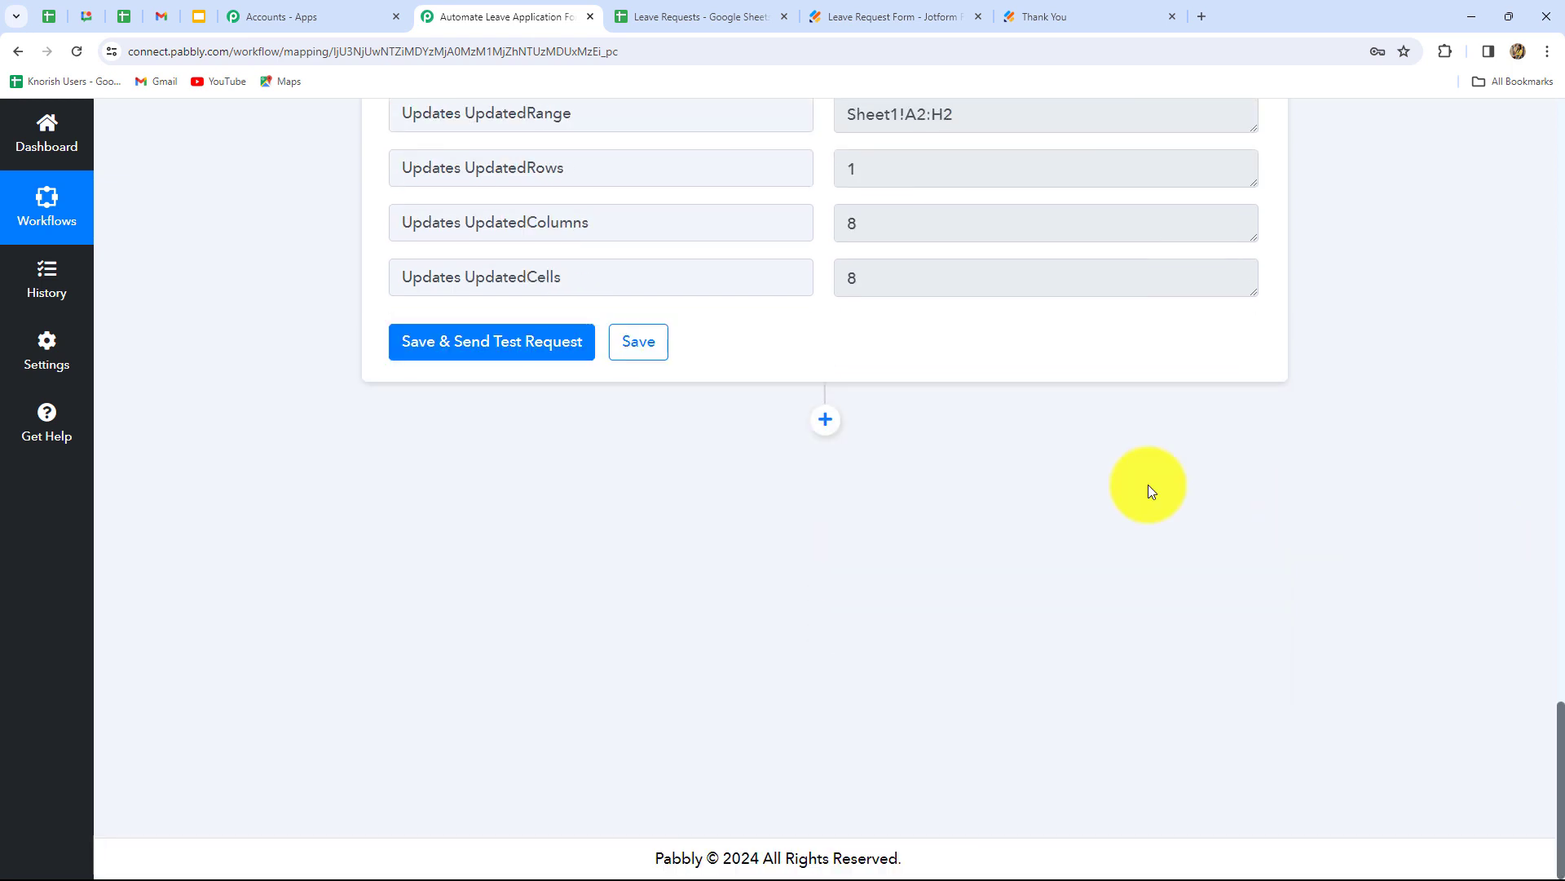
{"action": "left_click", "coordinate": [824, 421]}
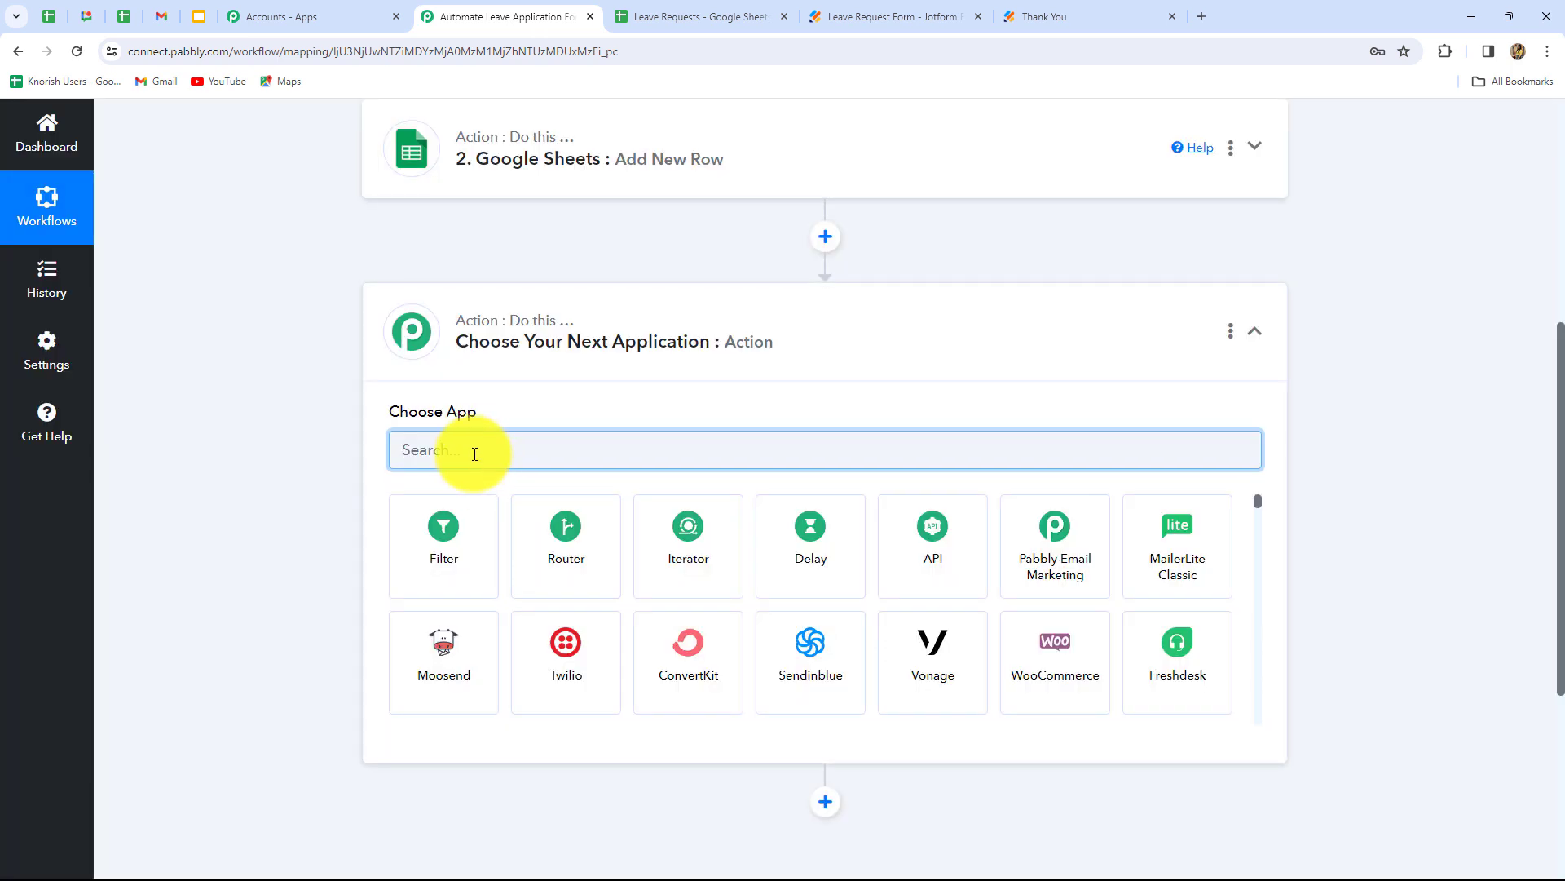
{"action": "type", "text": "Gmai"}
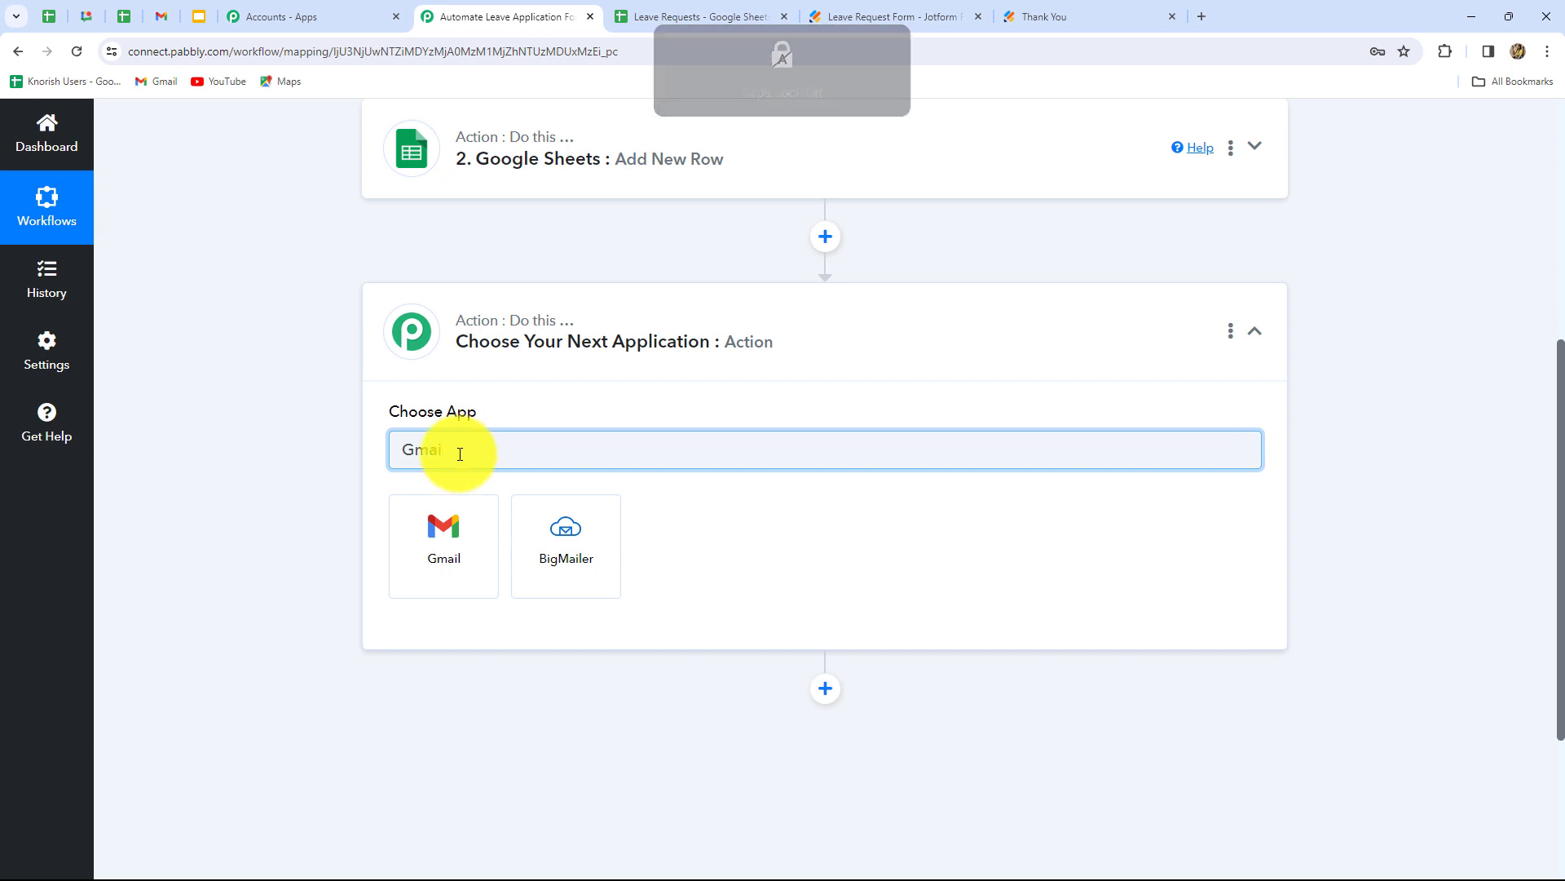
{"action": "left_click", "coordinate": [440, 537]}
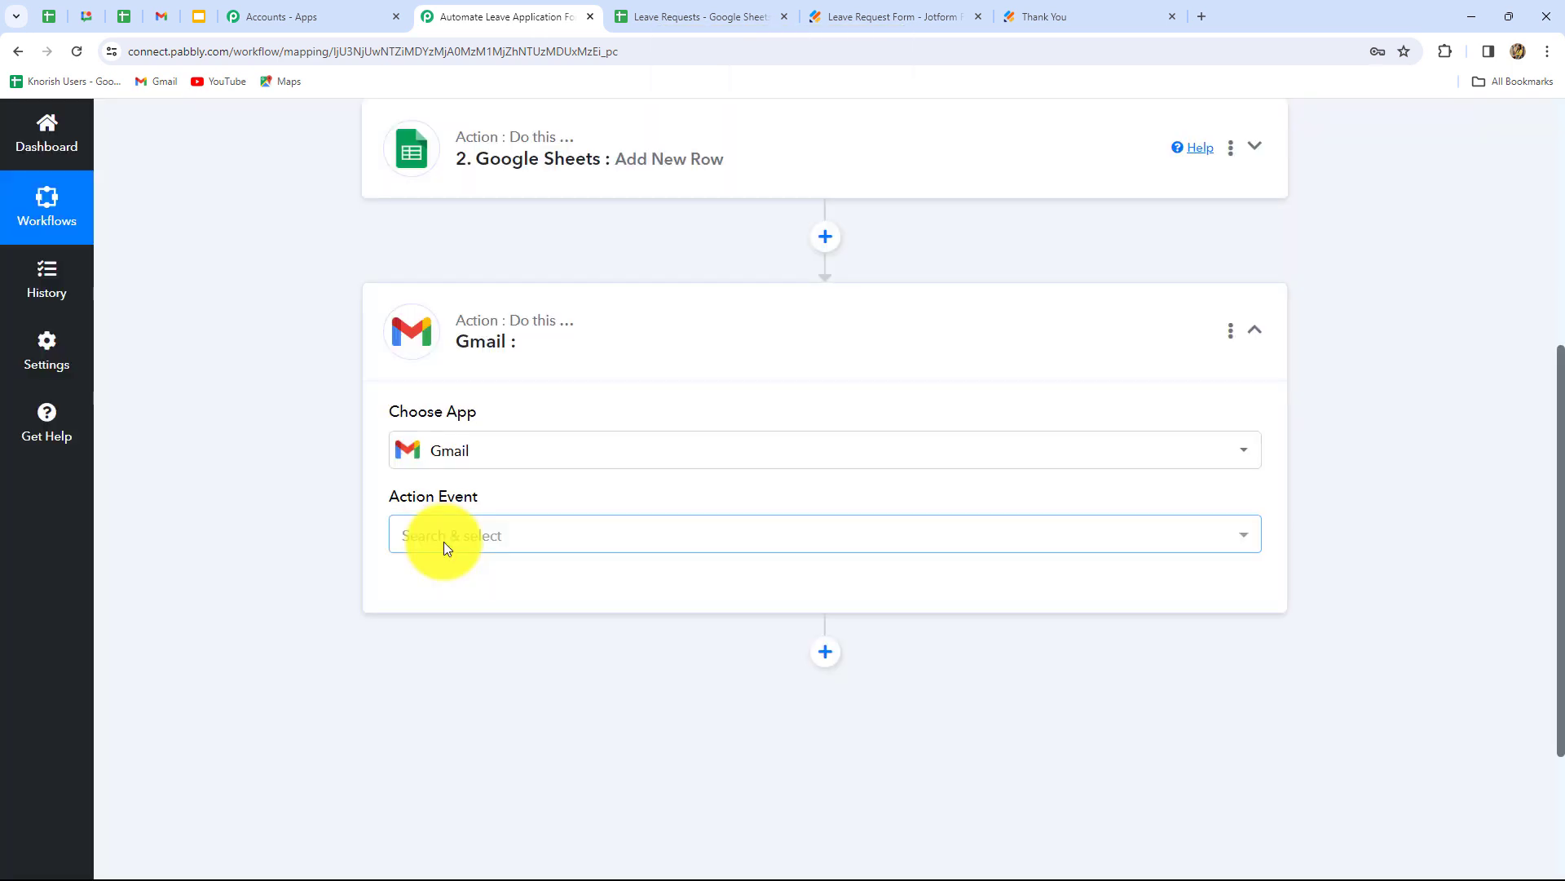
{"action": "left_click", "coordinate": [443, 541]}
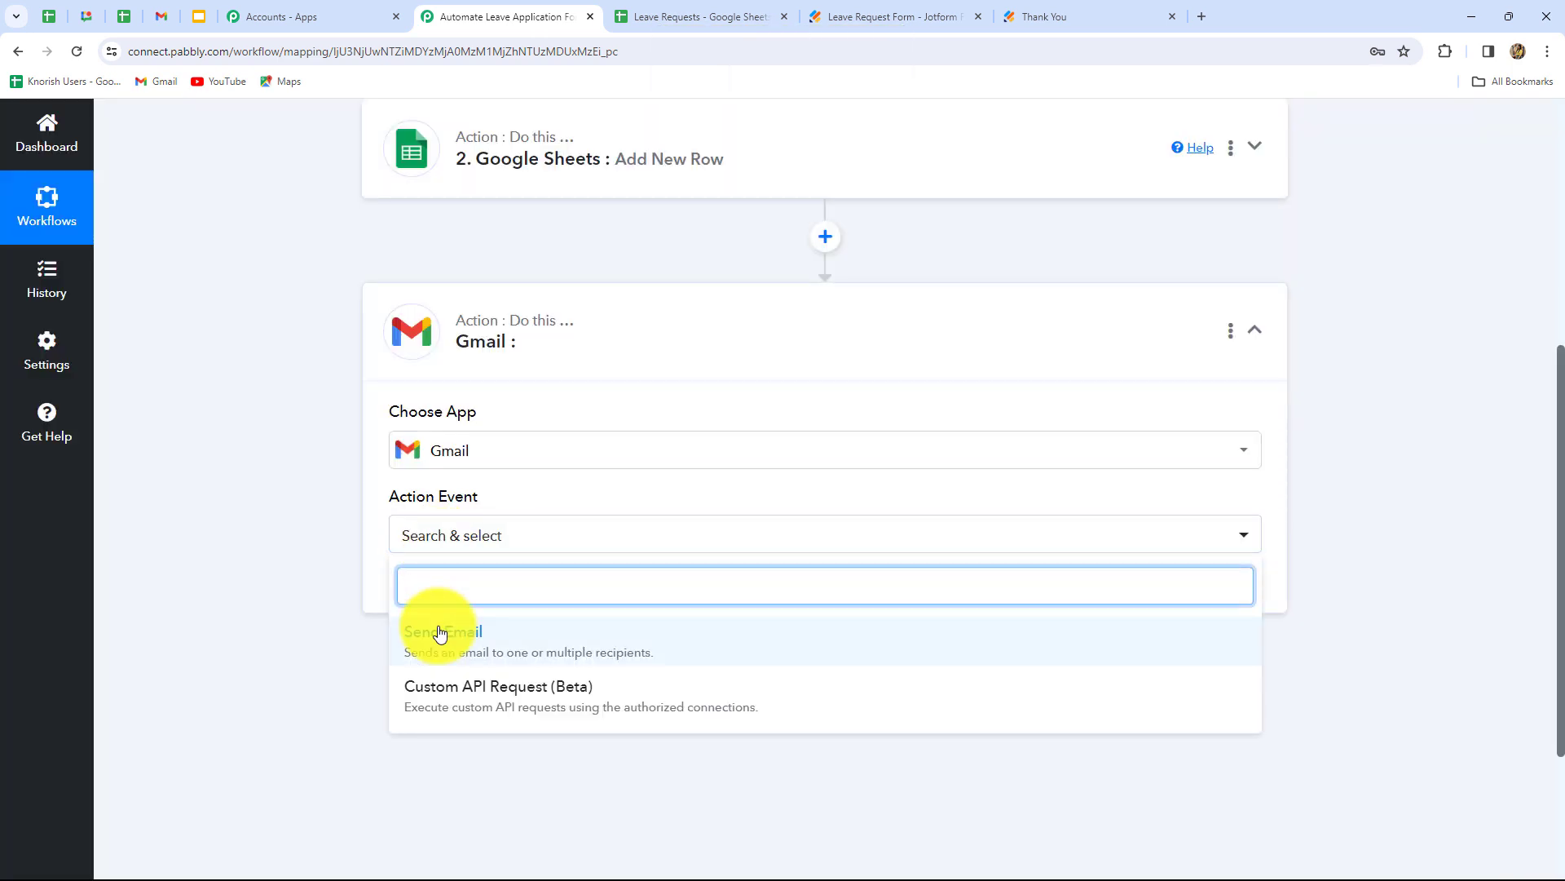
{"action": "left_click", "coordinate": [440, 634]}
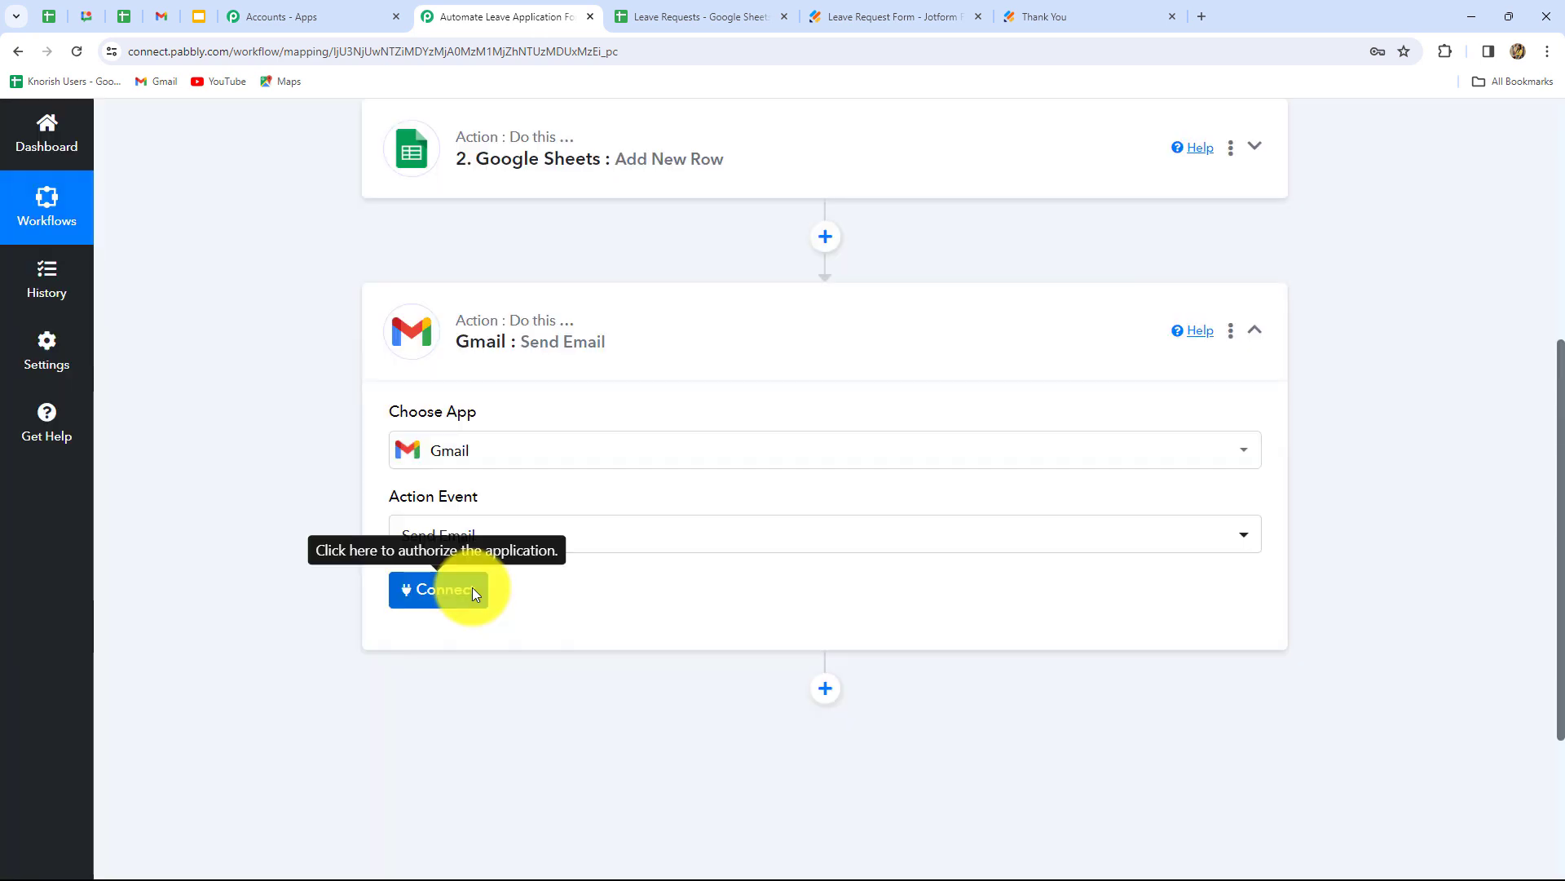
{"action": "left_click", "coordinate": [473, 589]}
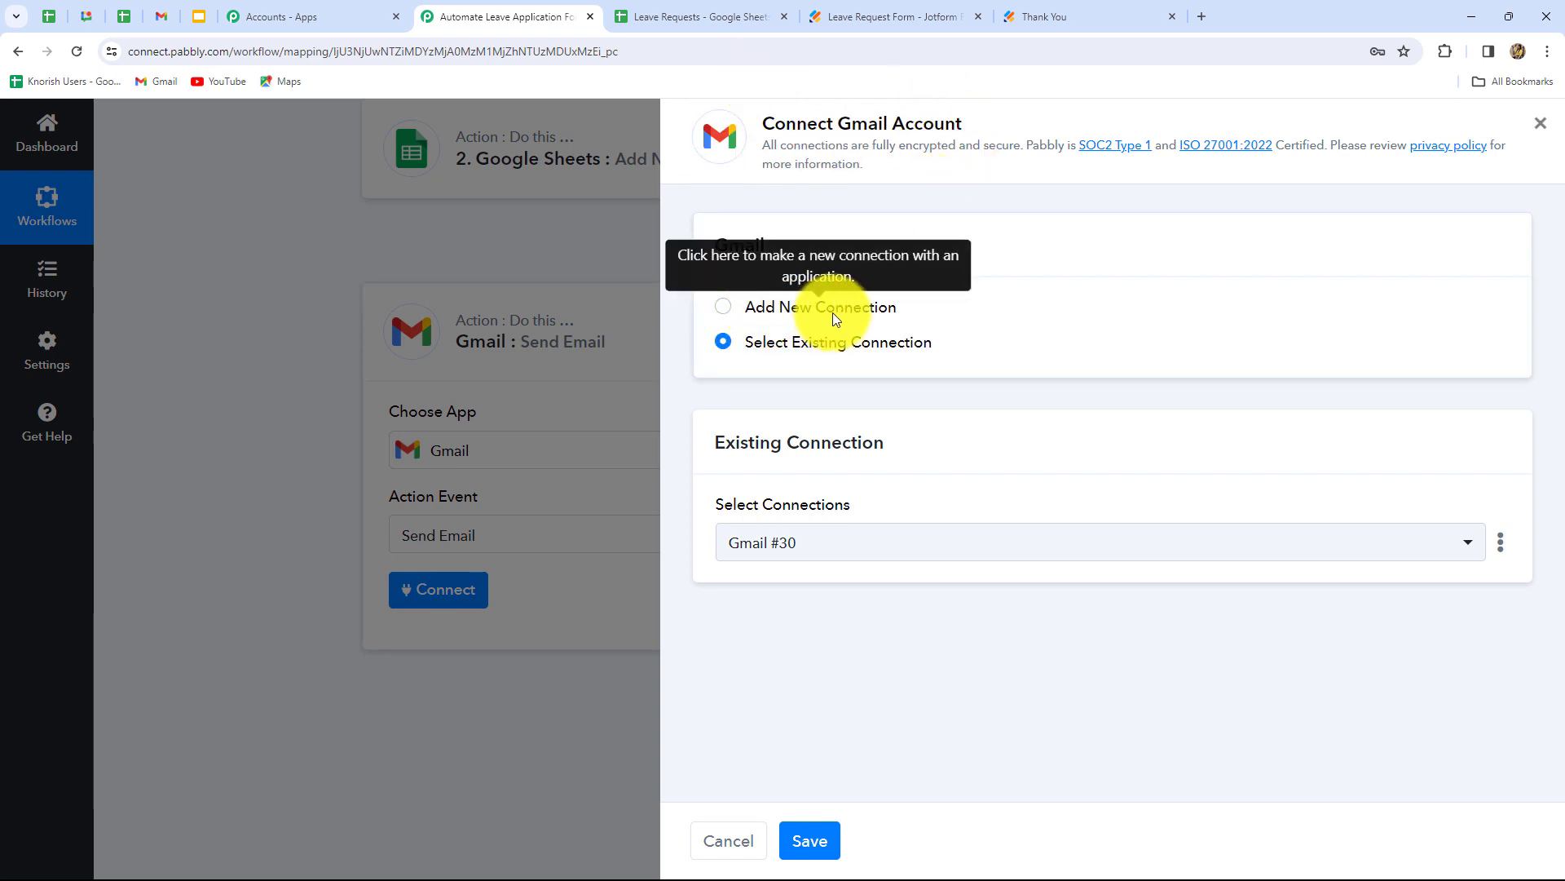
- Confirm the existing Gmail connection and enter the HR mailbox as recipient address
{"action": "left_click", "coordinate": [810, 840]}
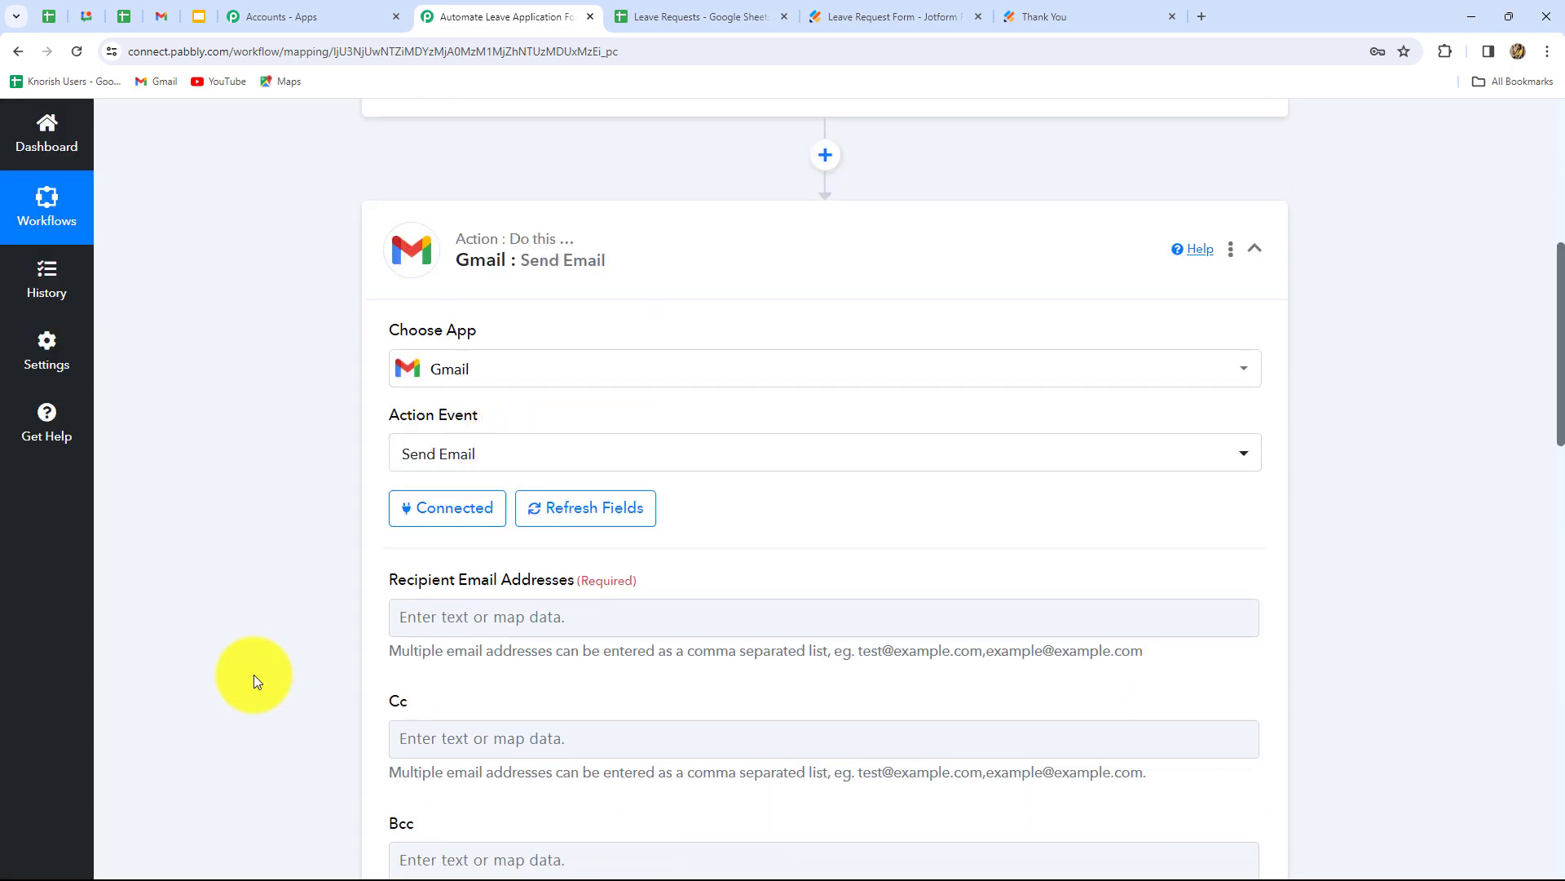
{"action": "scroll", "coordinate": [253, 673], "scroll_direction": "down", "scroll_amount": 4}
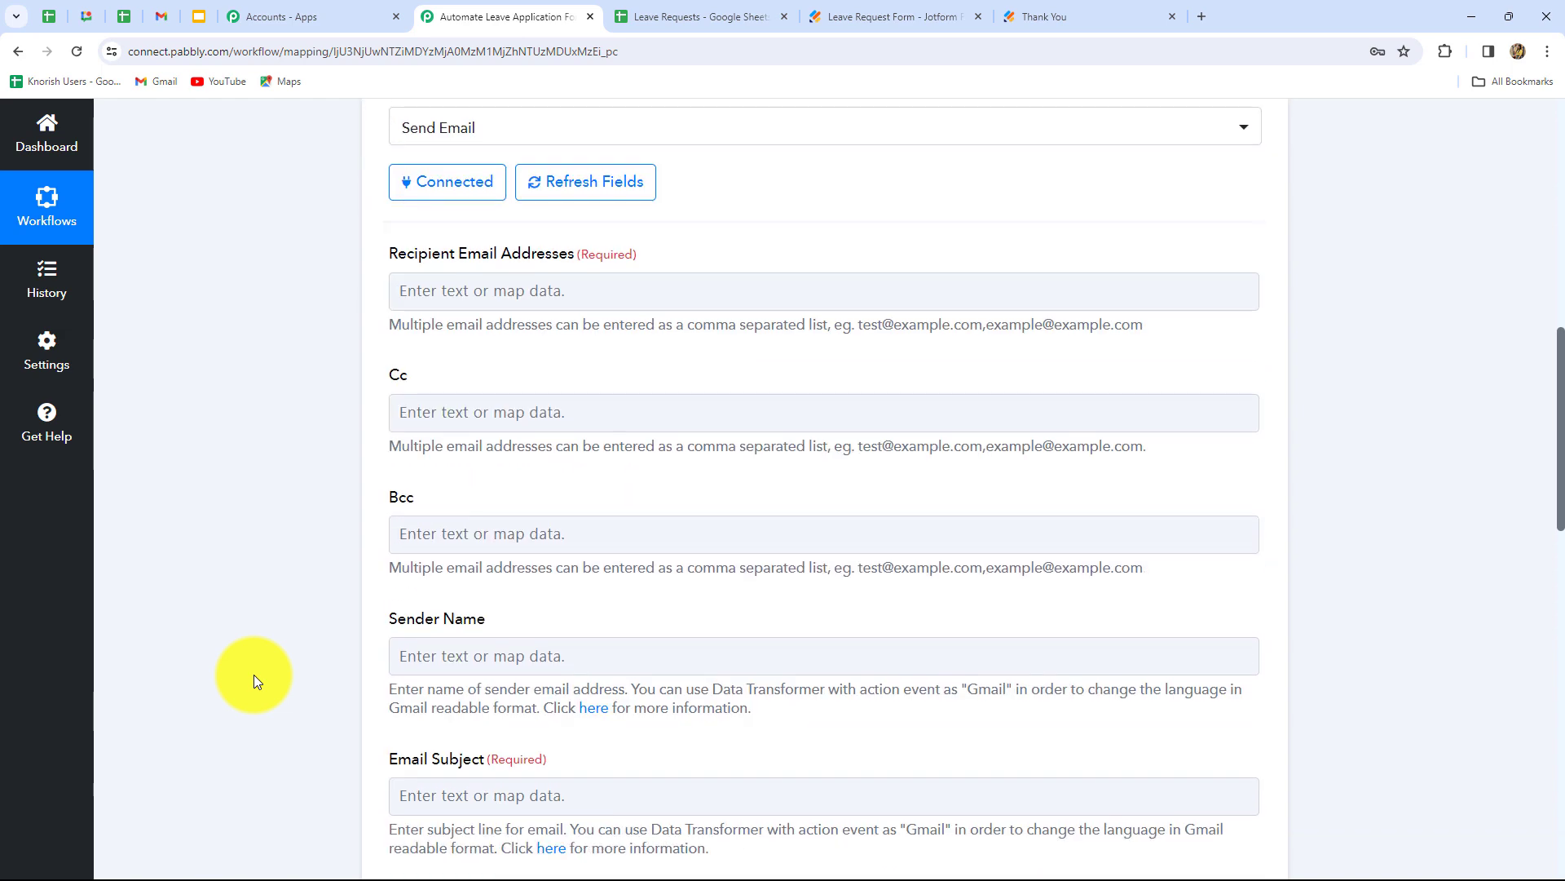
{"action": "left_click", "coordinate": [568, 285]}
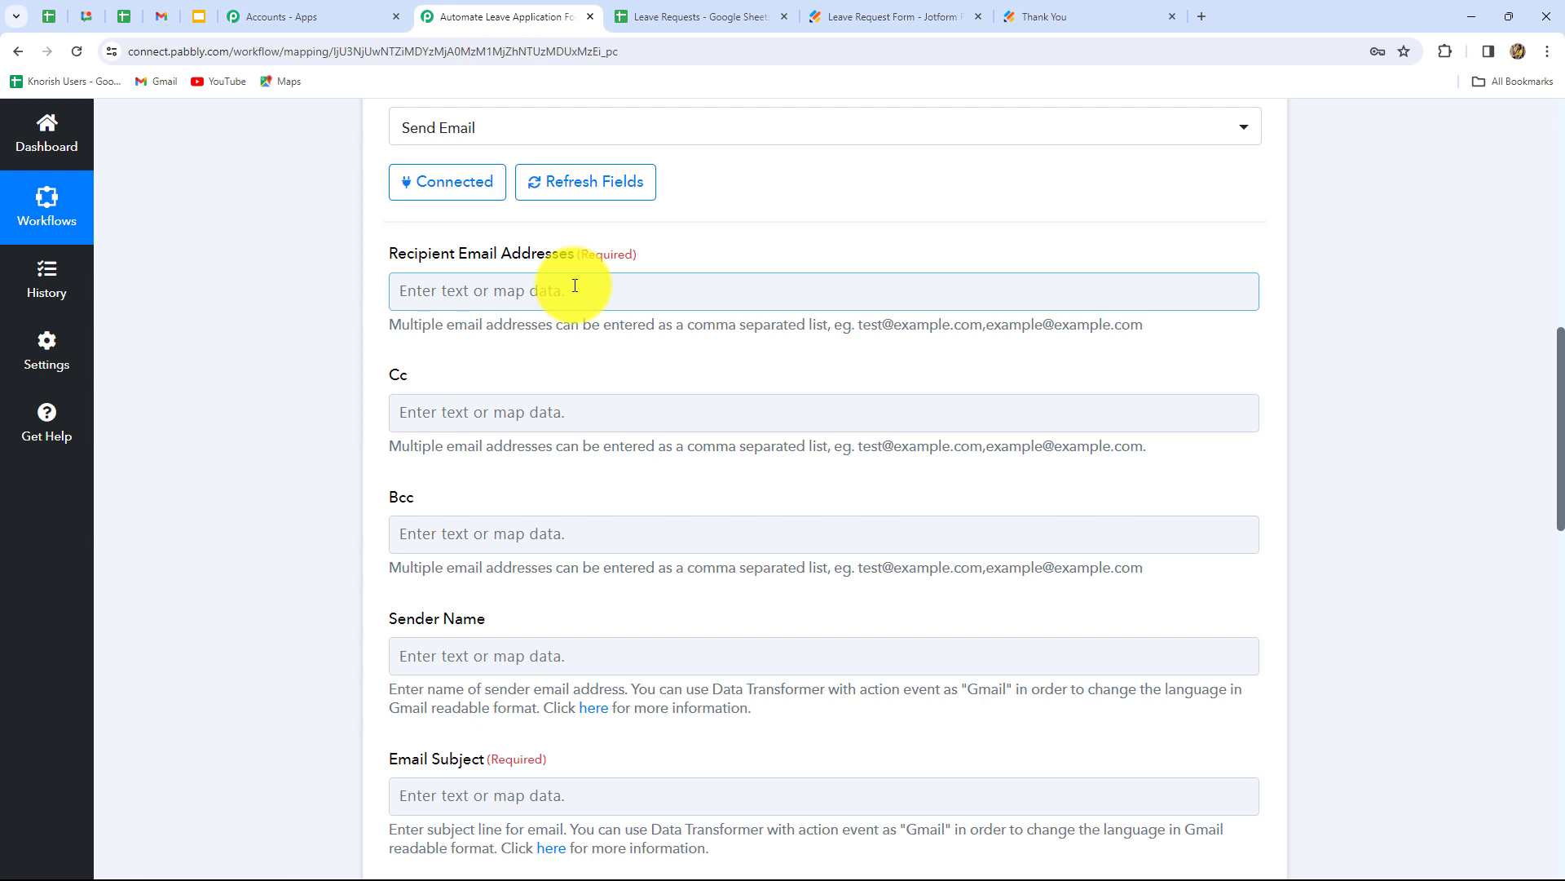
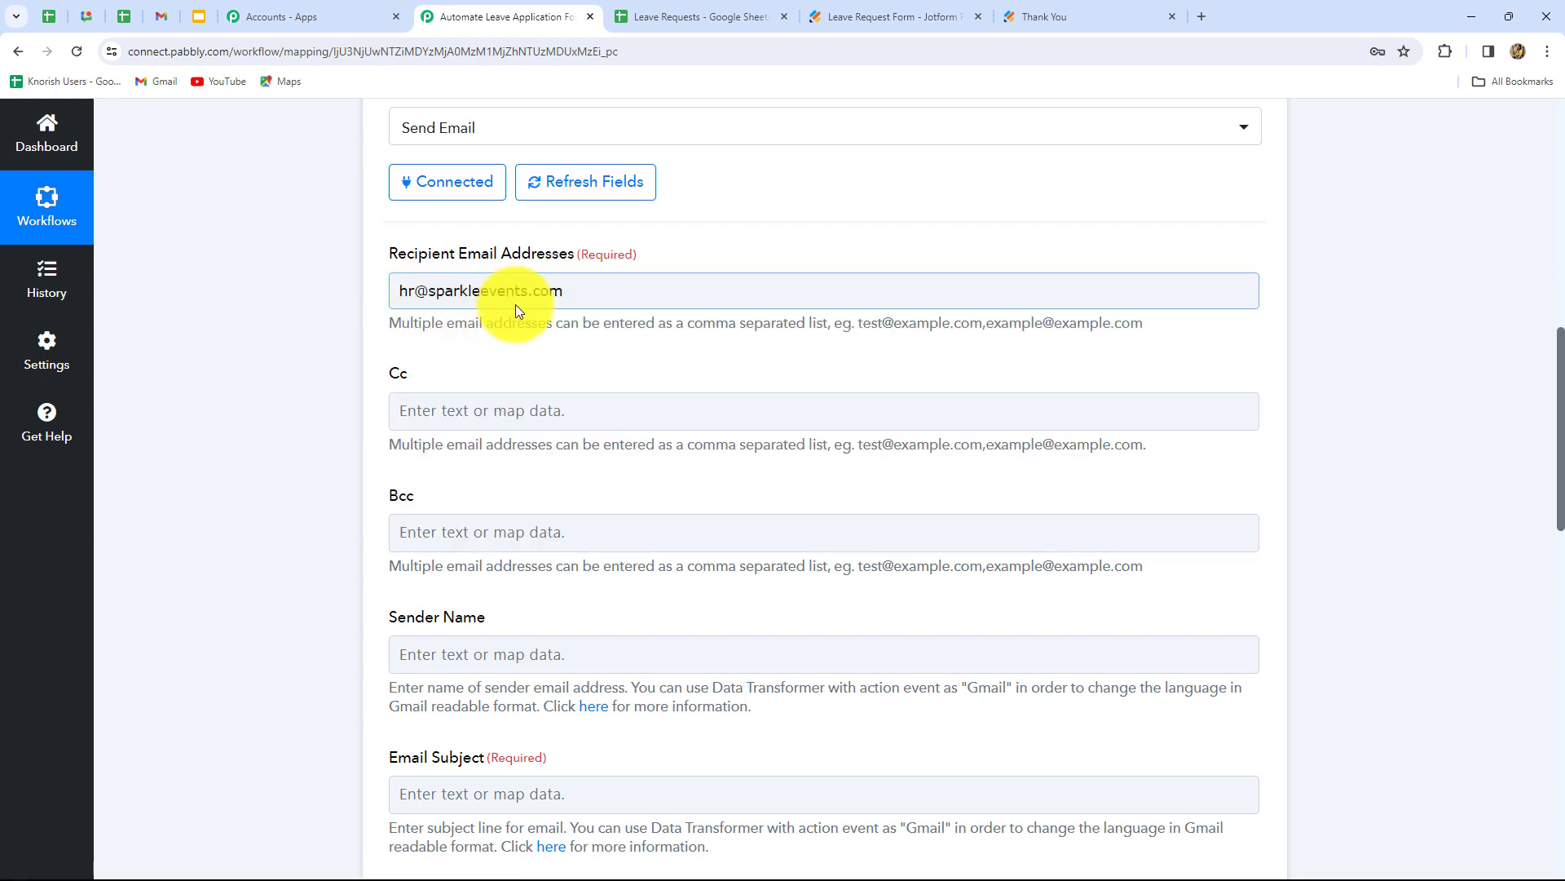
{"action": "left_click", "coordinate": [569, 310]}
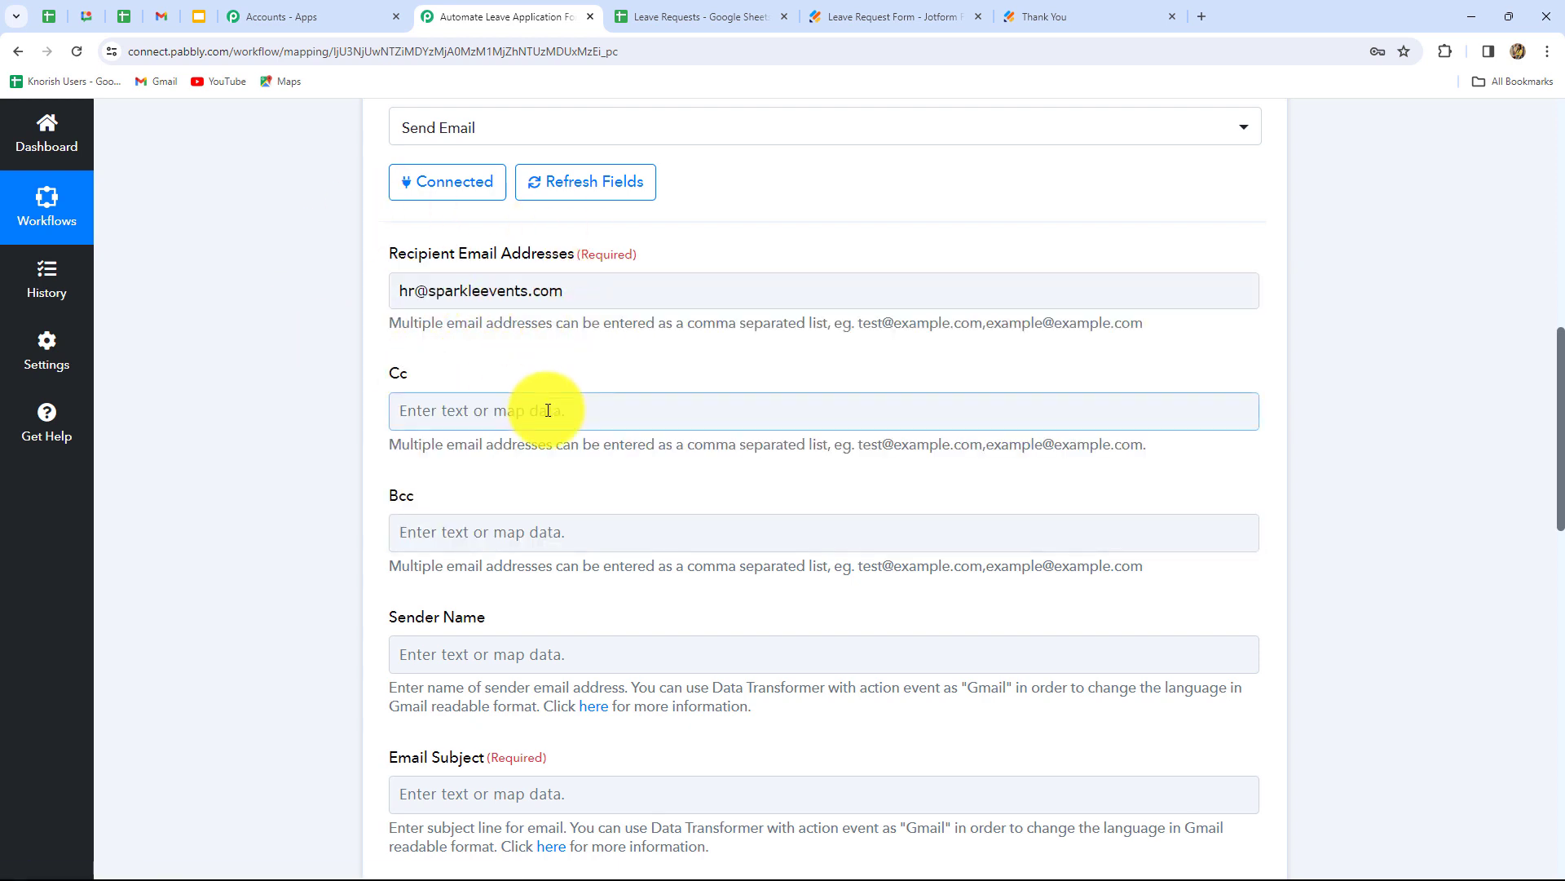
- Set the Sender Name to 'Sparkle Events'
{"action": "scroll", "coordinate": [554, 375], "scroll_direction": "down", "scroll_amount": 2}
{"action": "scroll", "coordinate": [552, 377], "scroll_direction": "down", "scroll_amount": 3}
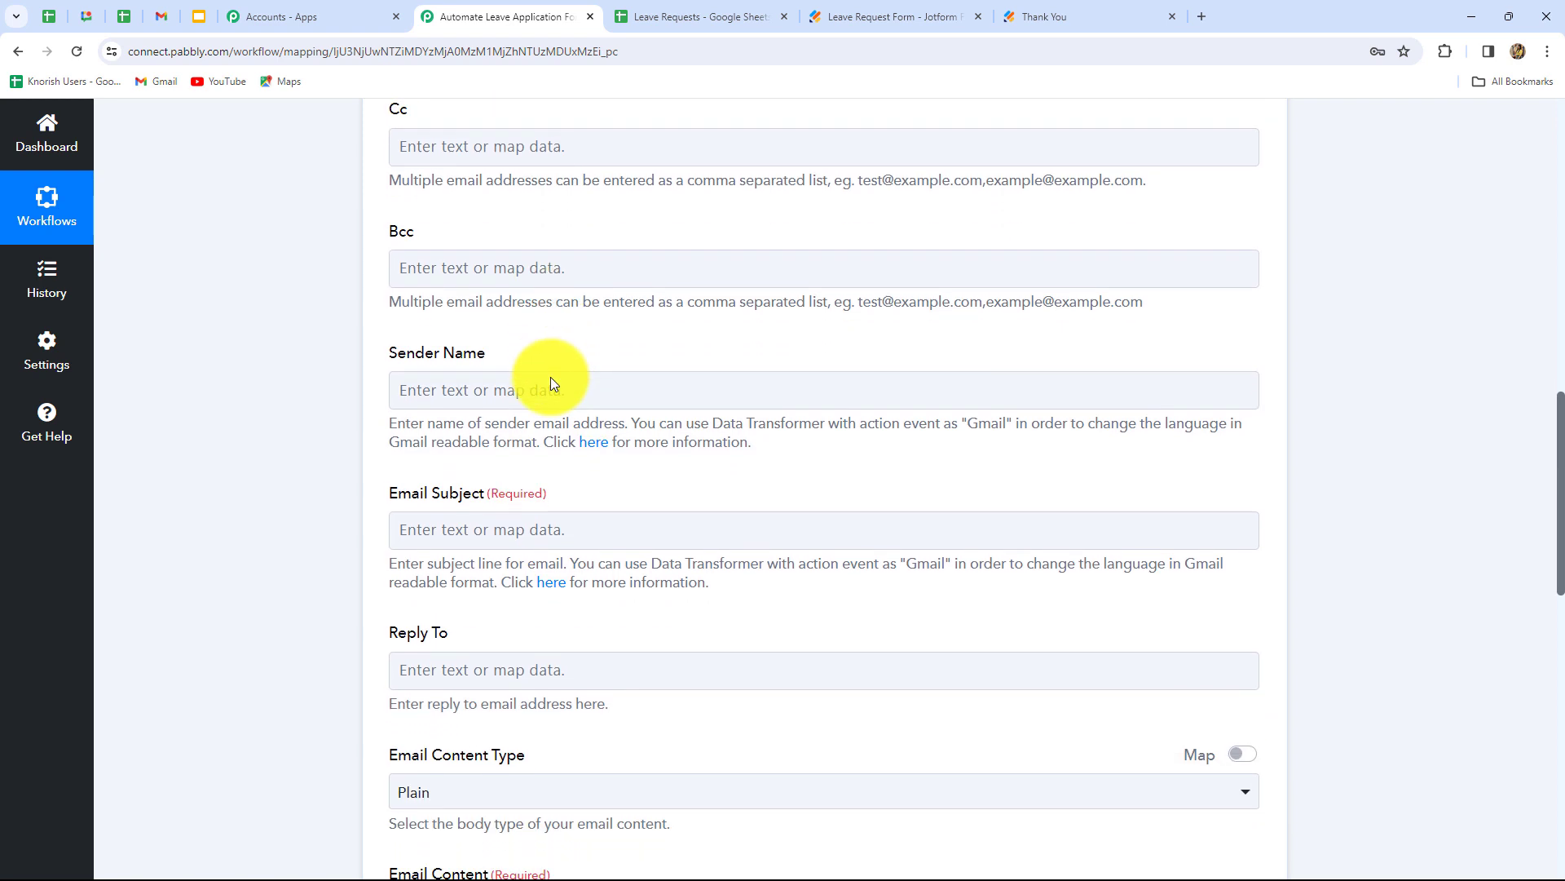
{"action": "left_click", "coordinate": [461, 246]}
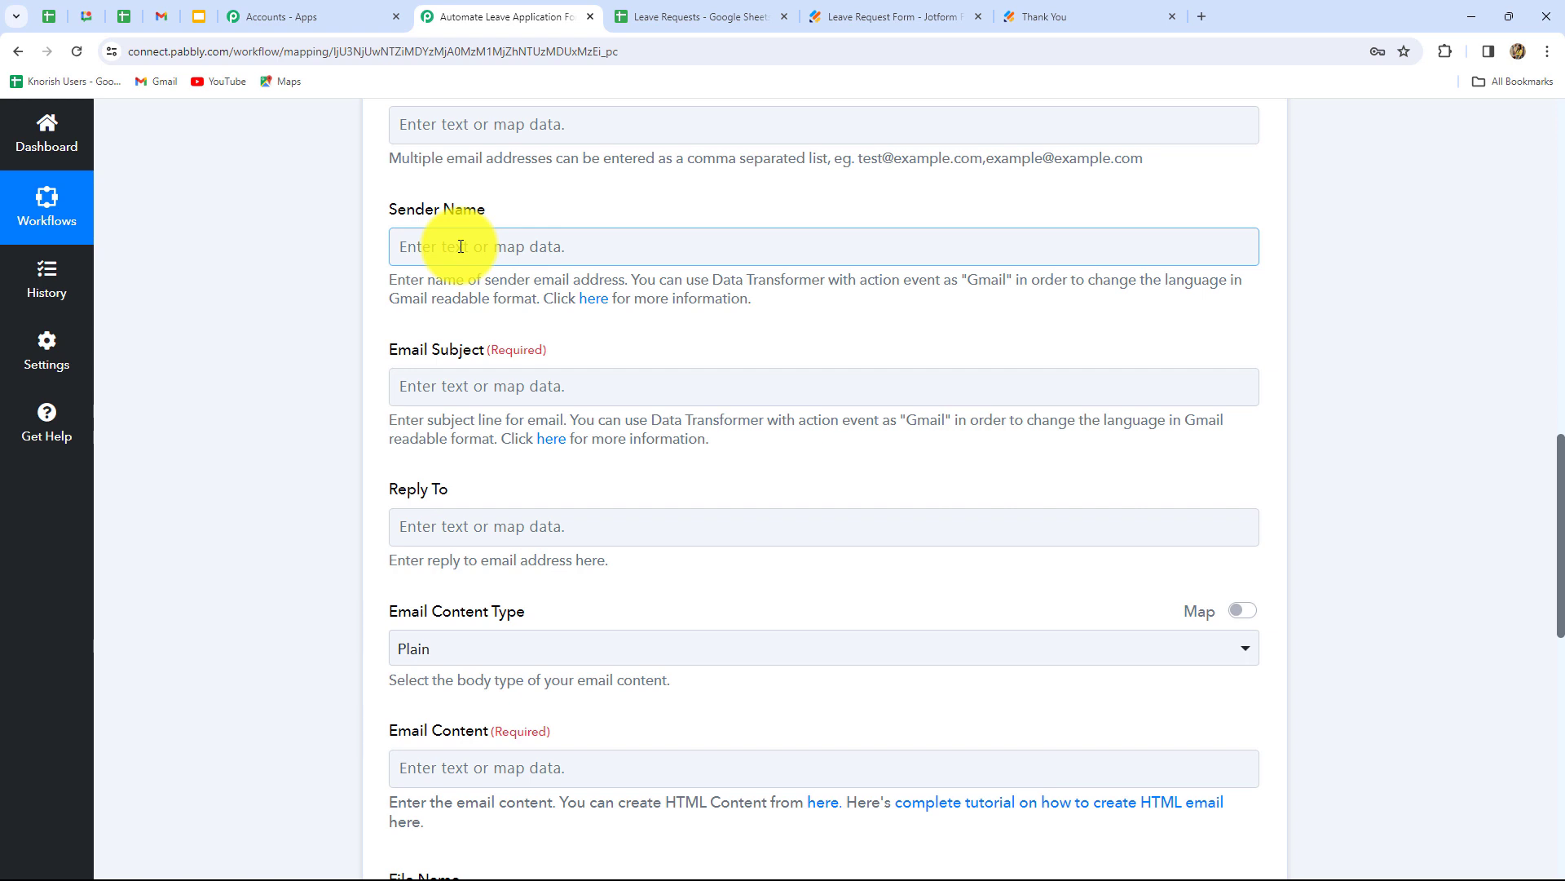
{"action": "left_click", "coordinate": [461, 246]}
{"action": "key", "text": "Caps_Lock"}
{"action": "type", "text": "Sparkle Events"}
{"action": "left_click", "coordinate": [371, 280]}
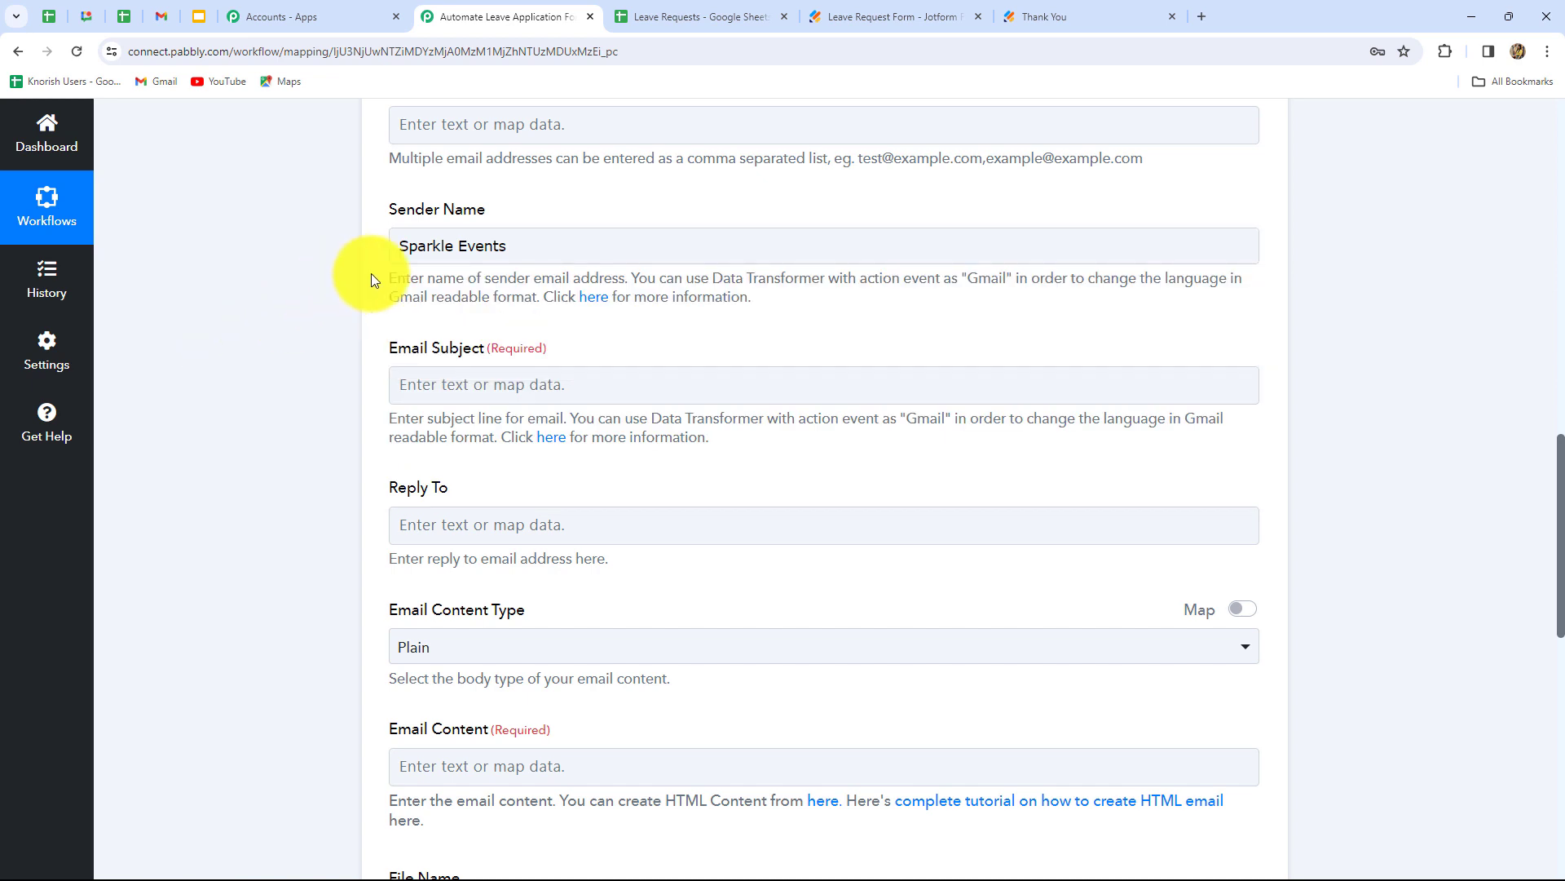
{"action": "left_click", "coordinate": [466, 257]}
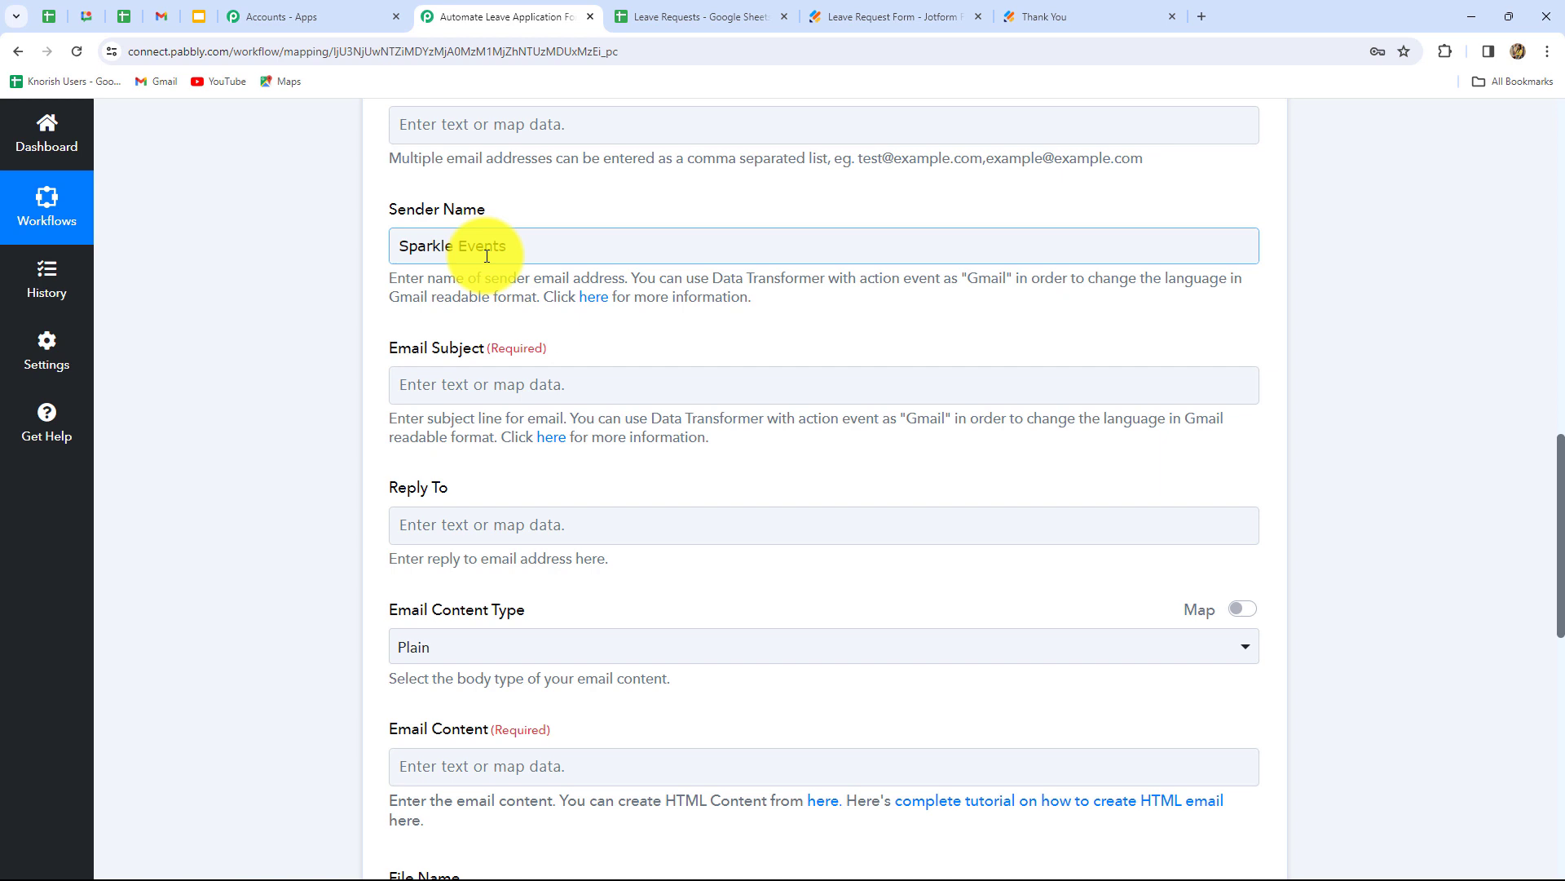
{"action": "scroll", "coordinate": [517, 424], "scroll_direction": "down", "scroll_amount": 2}
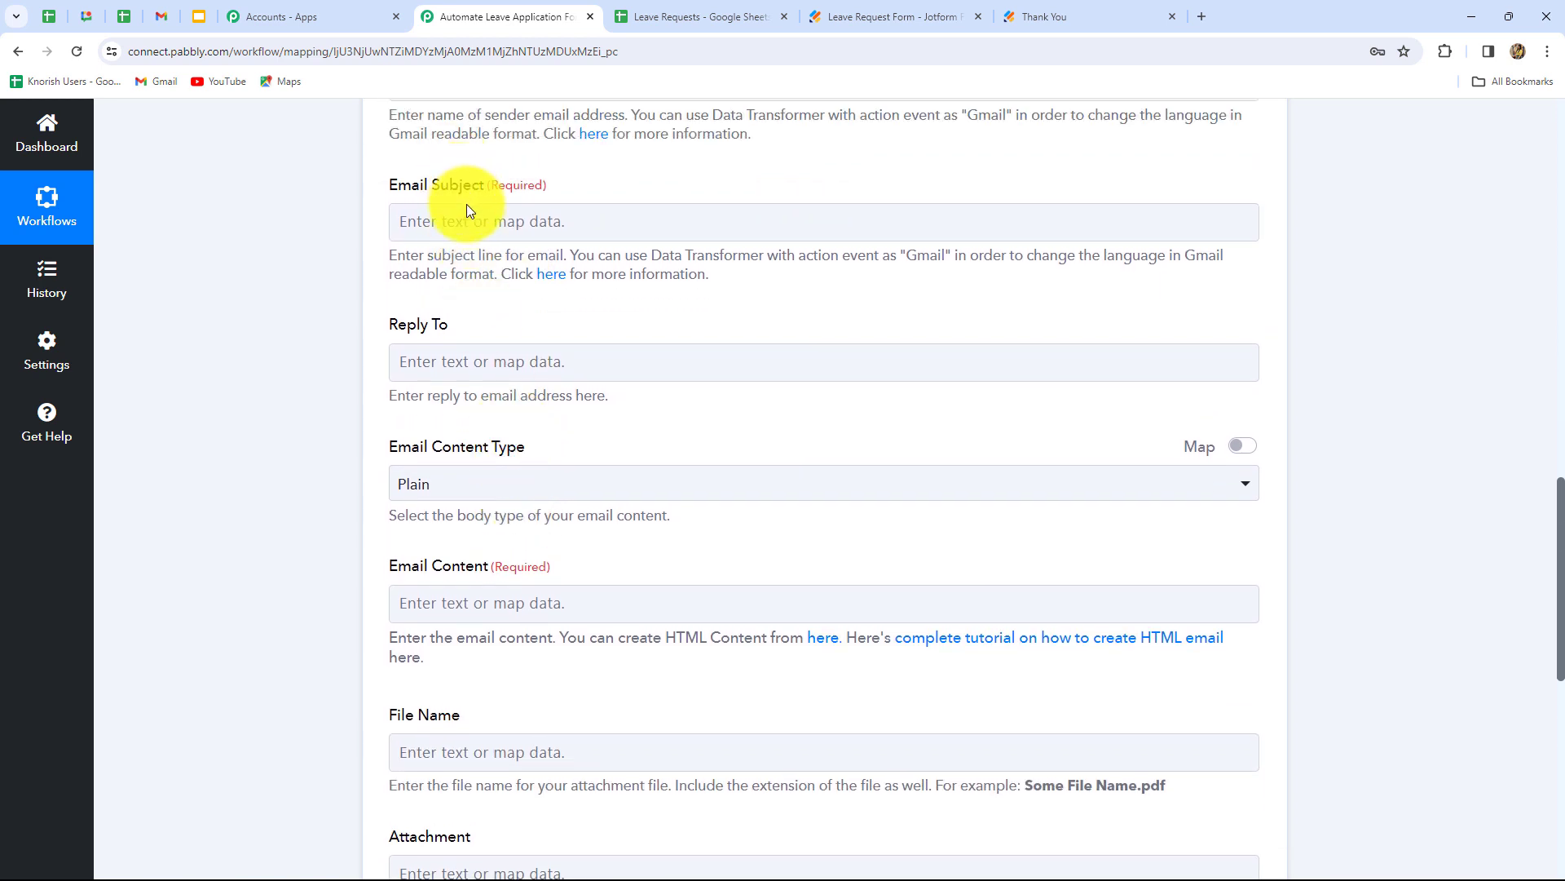
- Set the email subject to 'Leave Request!'
{"action": "left_click", "coordinate": [469, 211]}
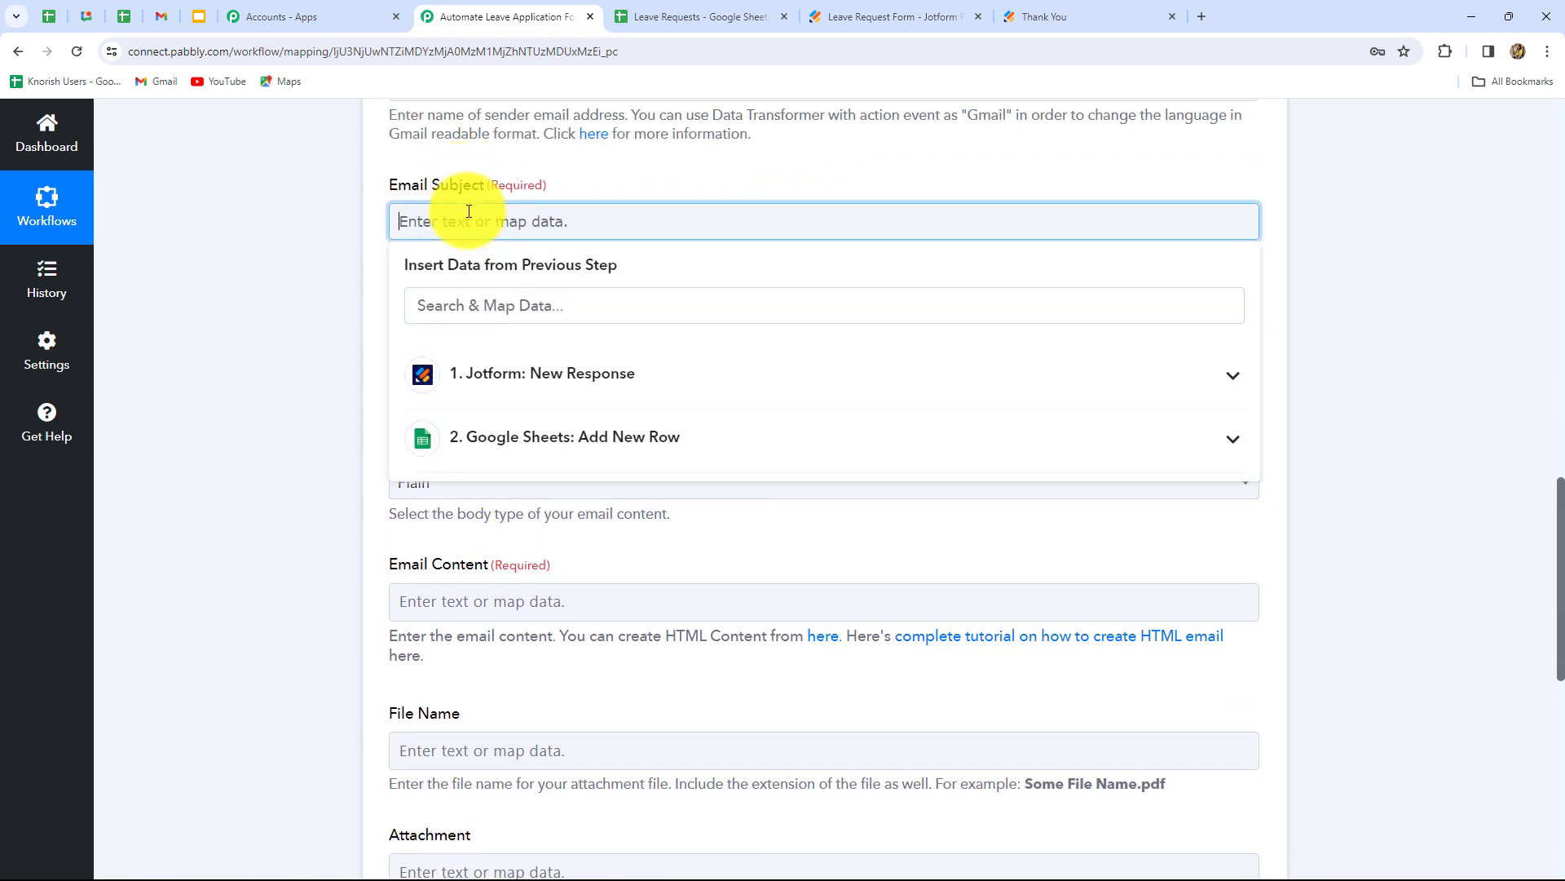
{"action": "type", "text": "Leave Request!"}
{"action": "left_click", "coordinate": [300, 353]}
{"action": "scroll", "coordinate": [429, 427], "scroll_direction": "down", "scroll_amount": 2}
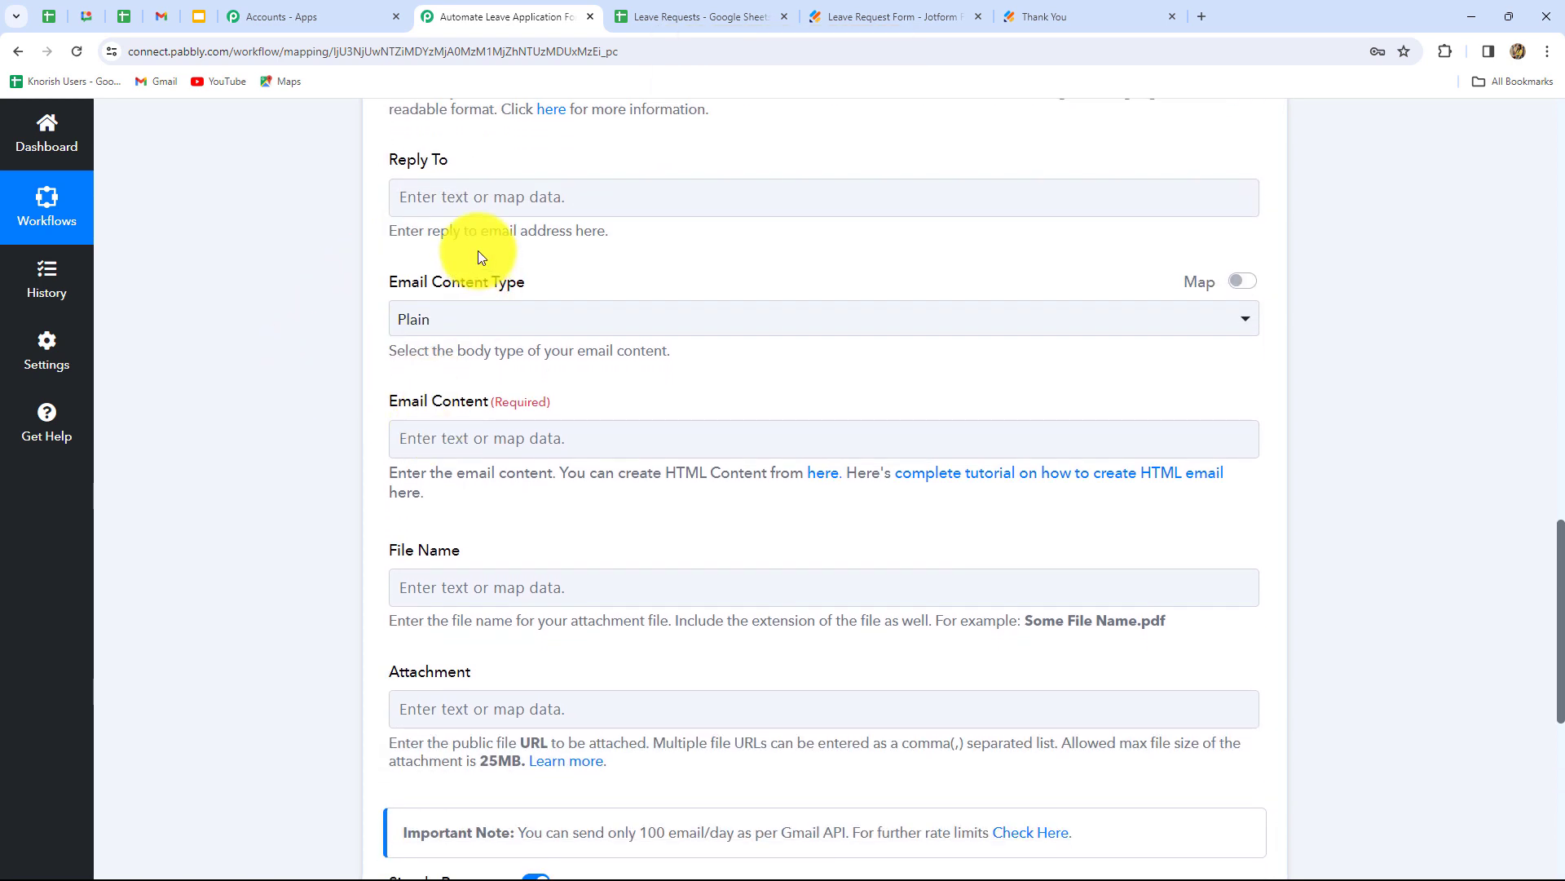
{"action": "scroll", "coordinate": [520, 388], "scroll_direction": "down", "scroll_amount": 2}
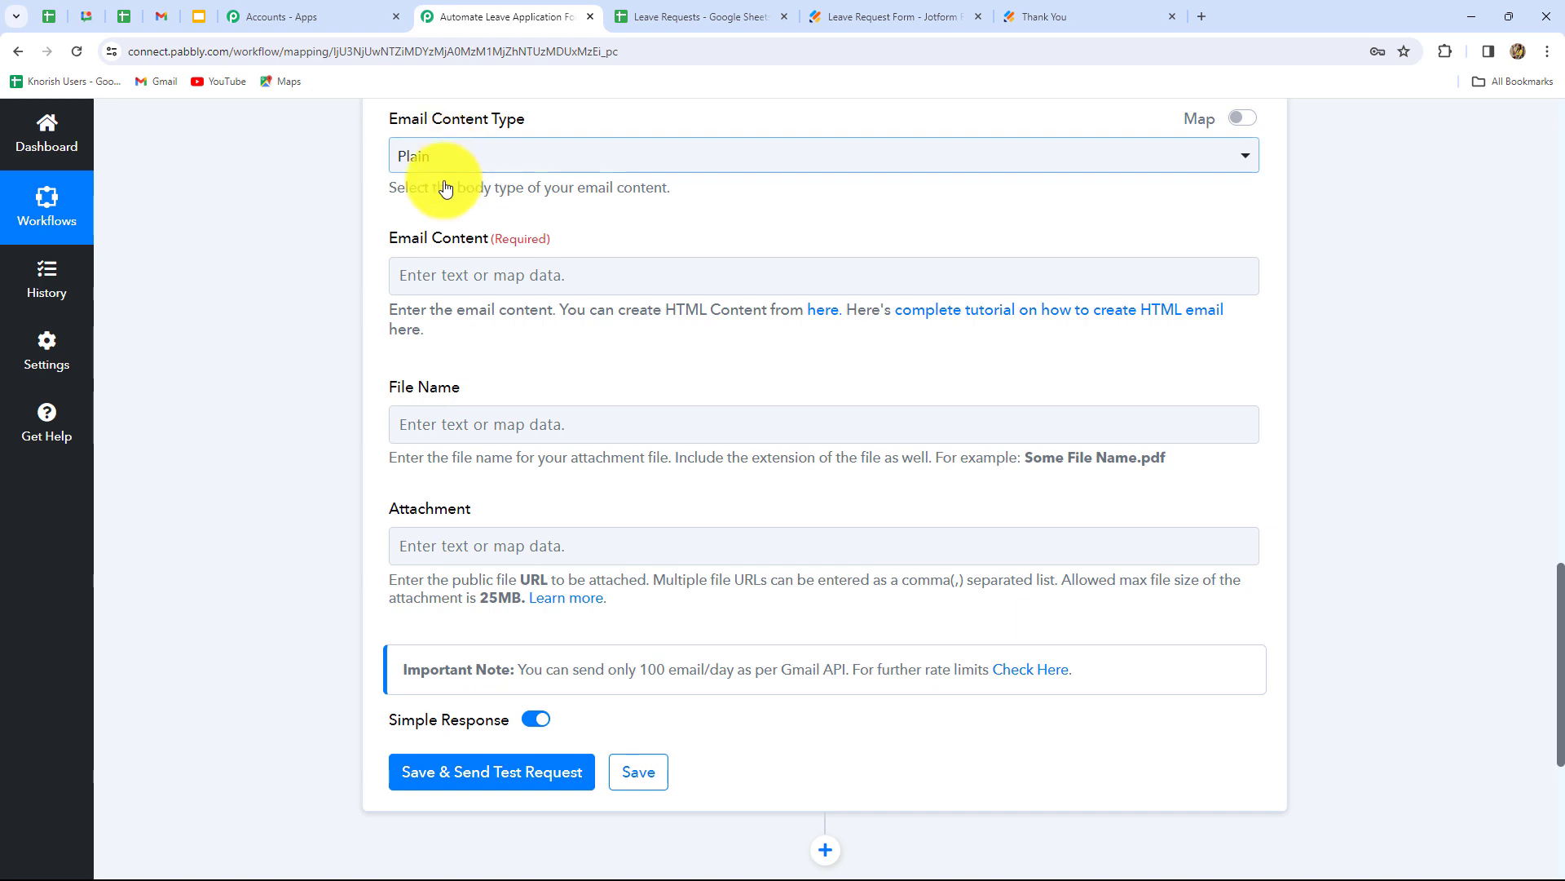
- Replace the email body with the pasted leave notification template
{"action": "left_click", "coordinate": [442, 278]}
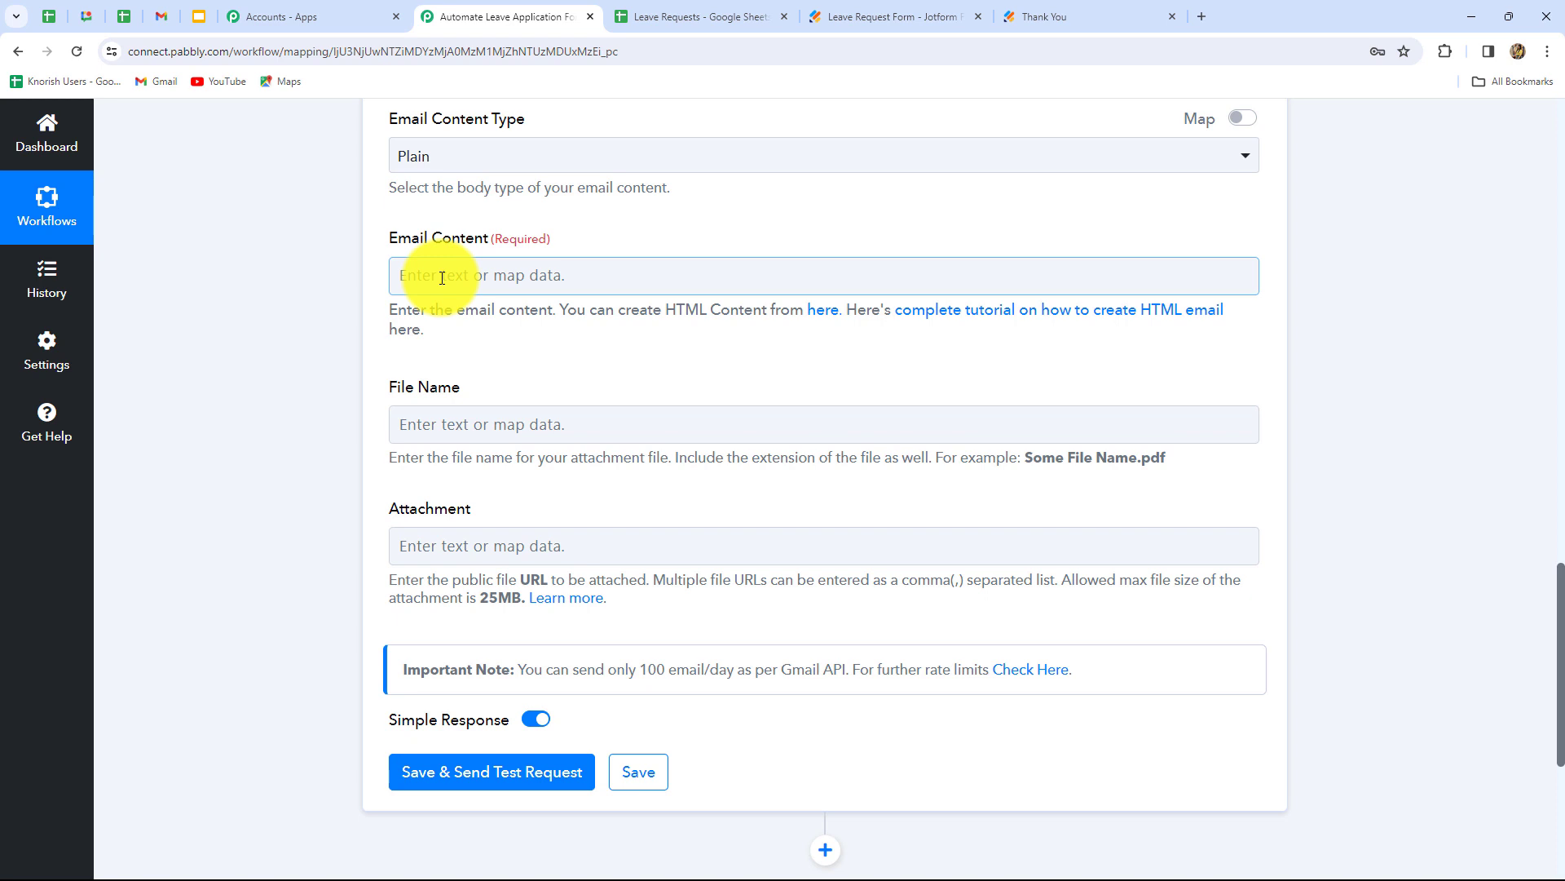
{"action": "left_click", "coordinate": [442, 278]}
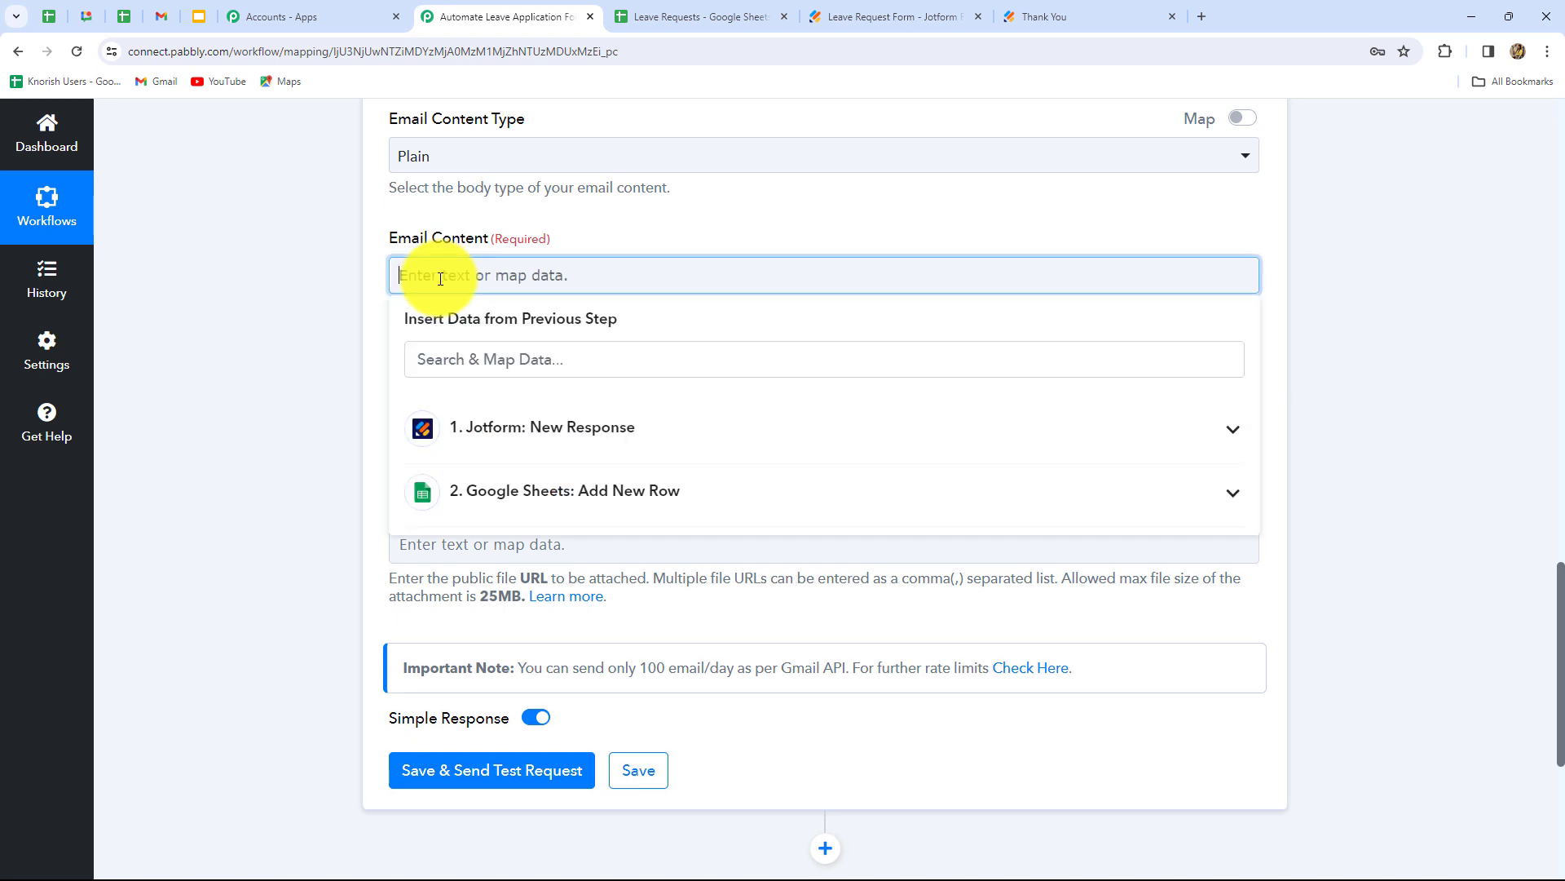
{"action": "type", "text": "H"}
{"action": "key", "text": "Caps_Lock"}
{"action": "type", "text": "ello"}
{"action": "key", "text": "ctrl+a"}
{"action": "type", "text": "Hello HR,  This is to inform that has requested leave.  From Date: To Date: Type Of Leave: Reason for leave: Departemt:  Check this out and update the spreadsheet for approval or rejection of this  leave!  Regards."}
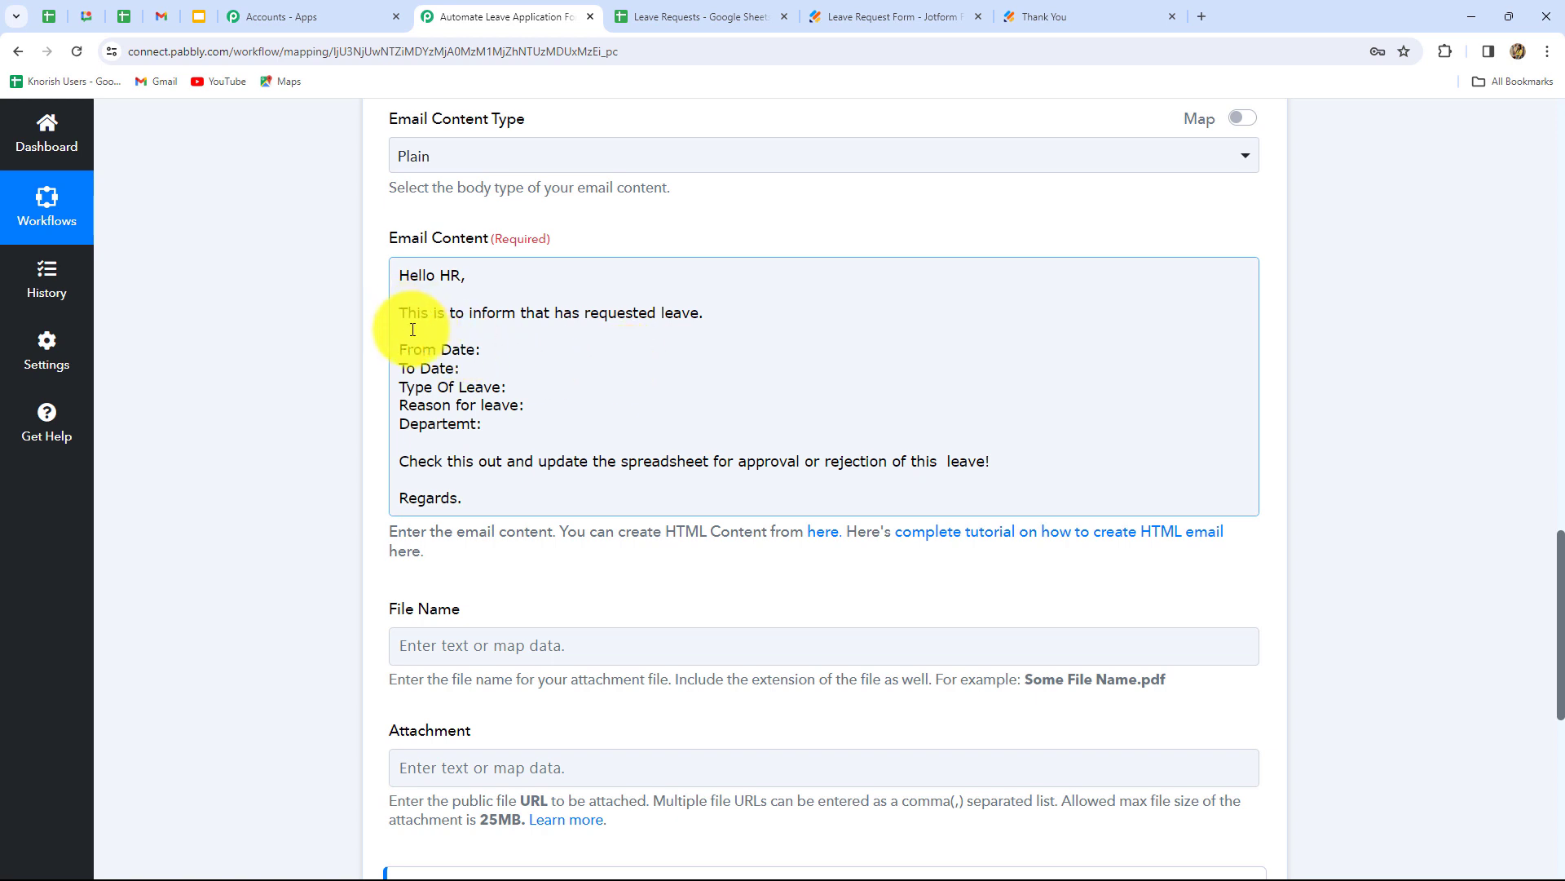
- Insert the applicant's Jotform first and last name after the name label
{"action": "left_click", "coordinate": [555, 315]}
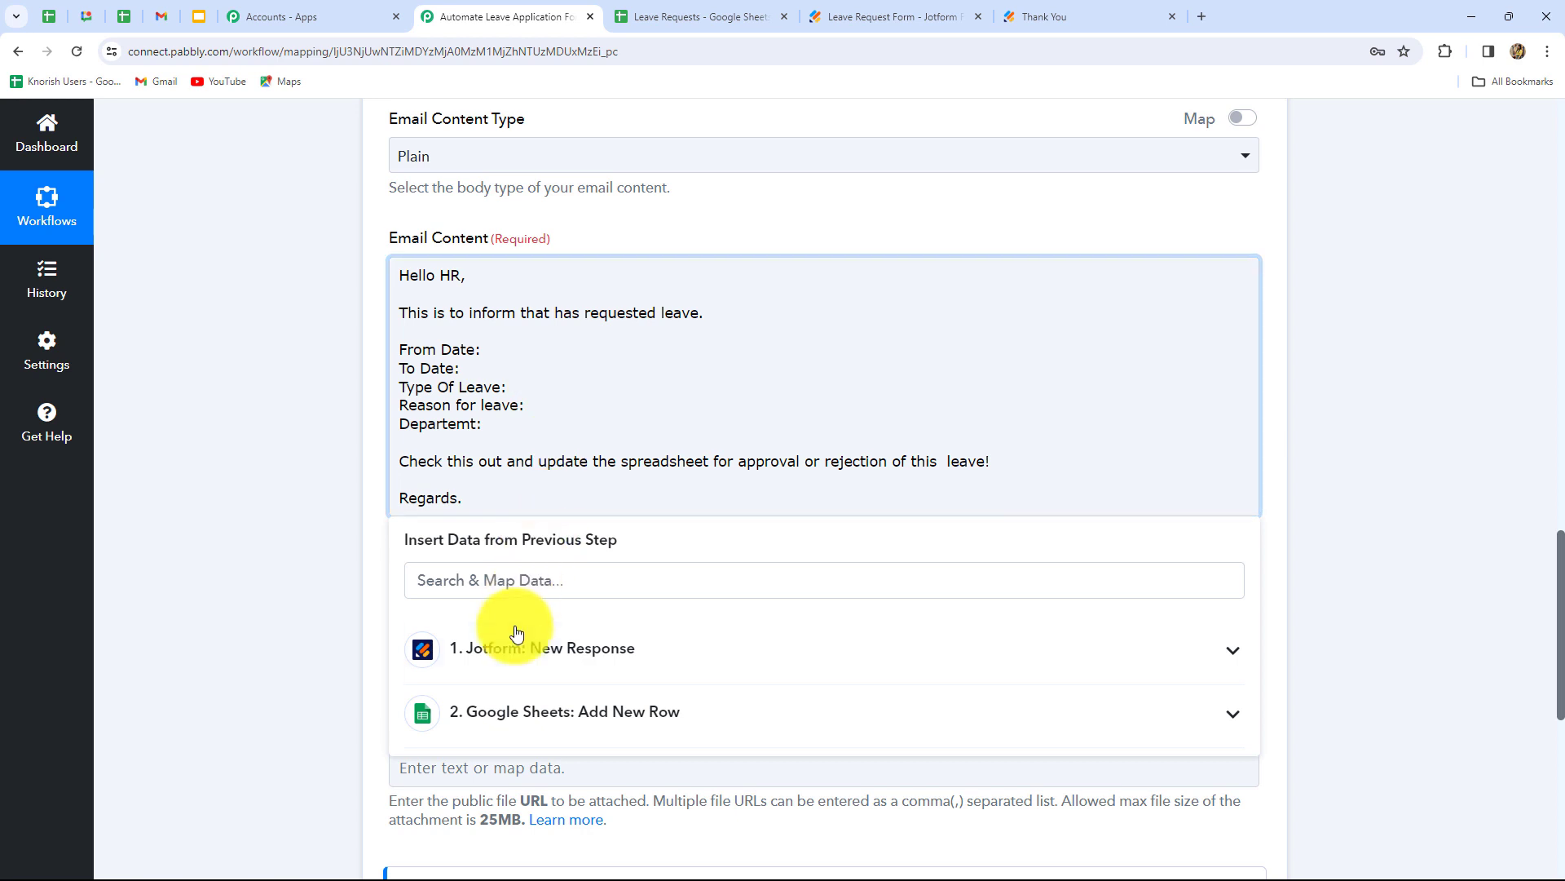
{"action": "left_click", "coordinate": [517, 664]}
{"action": "scroll", "coordinate": [518, 665], "scroll_direction": "down", "scroll_amount": 10}
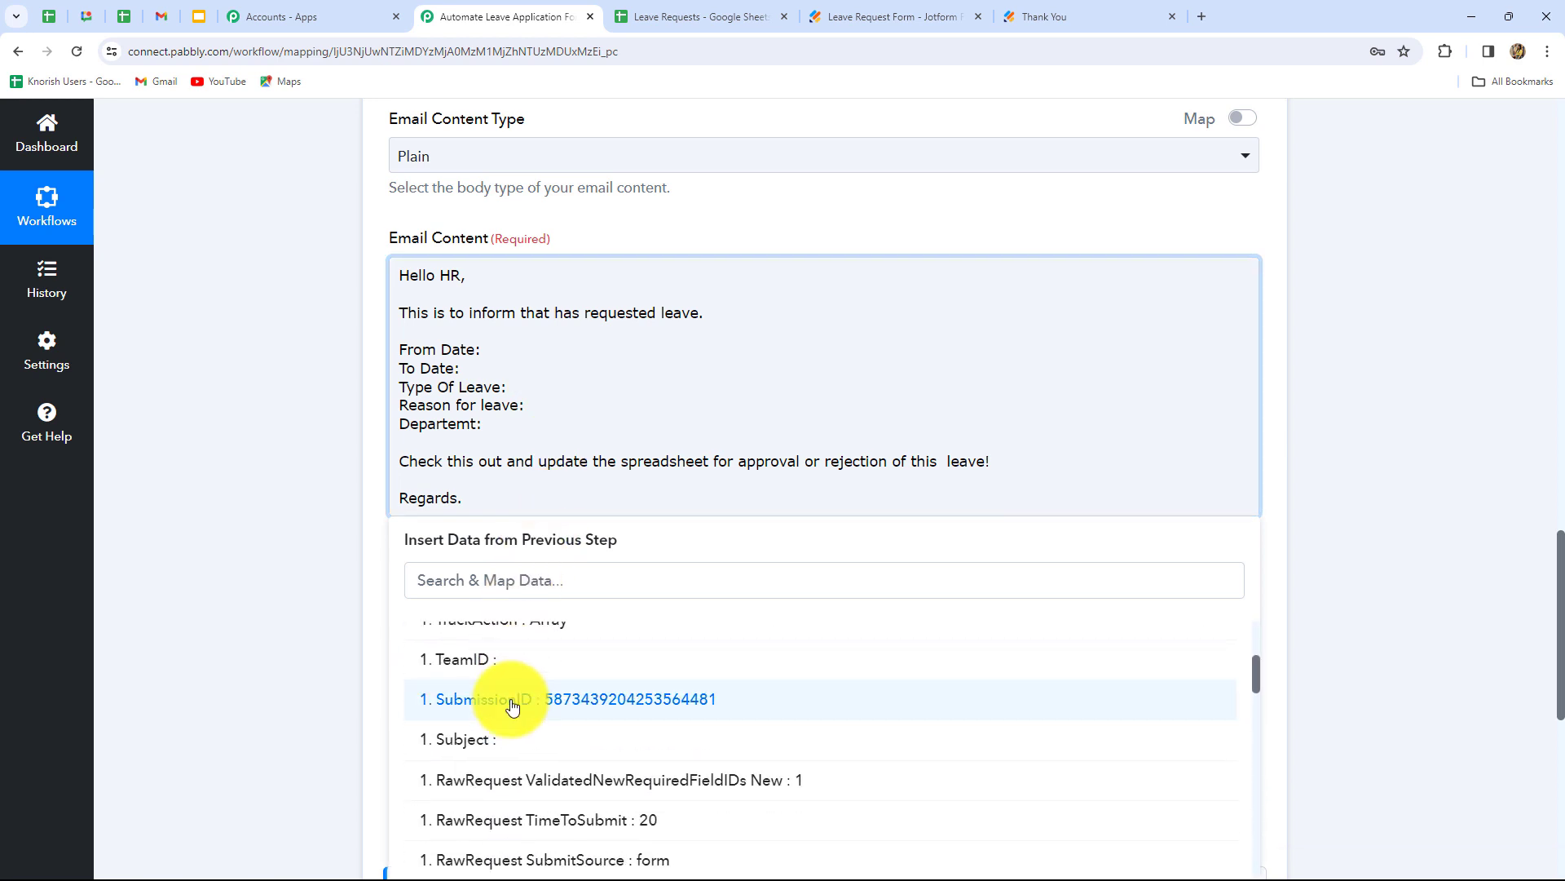
{"action": "left_click", "coordinate": [664, 816]}
{"action": "left_click", "coordinate": [662, 783]}
{"action": "left_click", "coordinate": [283, 644]}
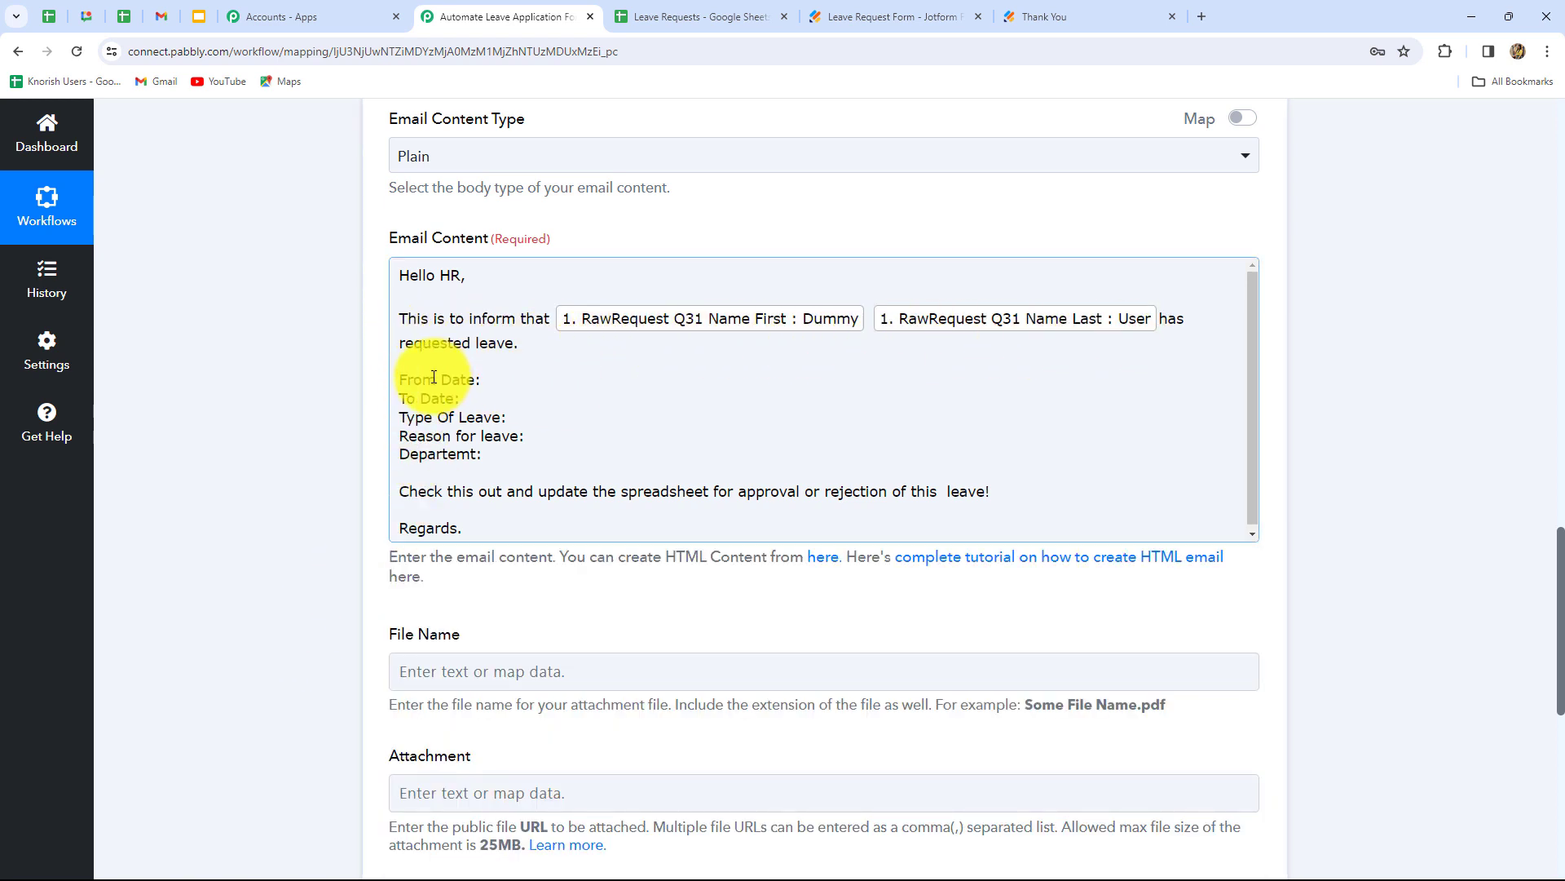
- Insert the Jotform leave start date (day-month-year) and end date into the body
{"action": "left_click", "coordinate": [512, 382]}
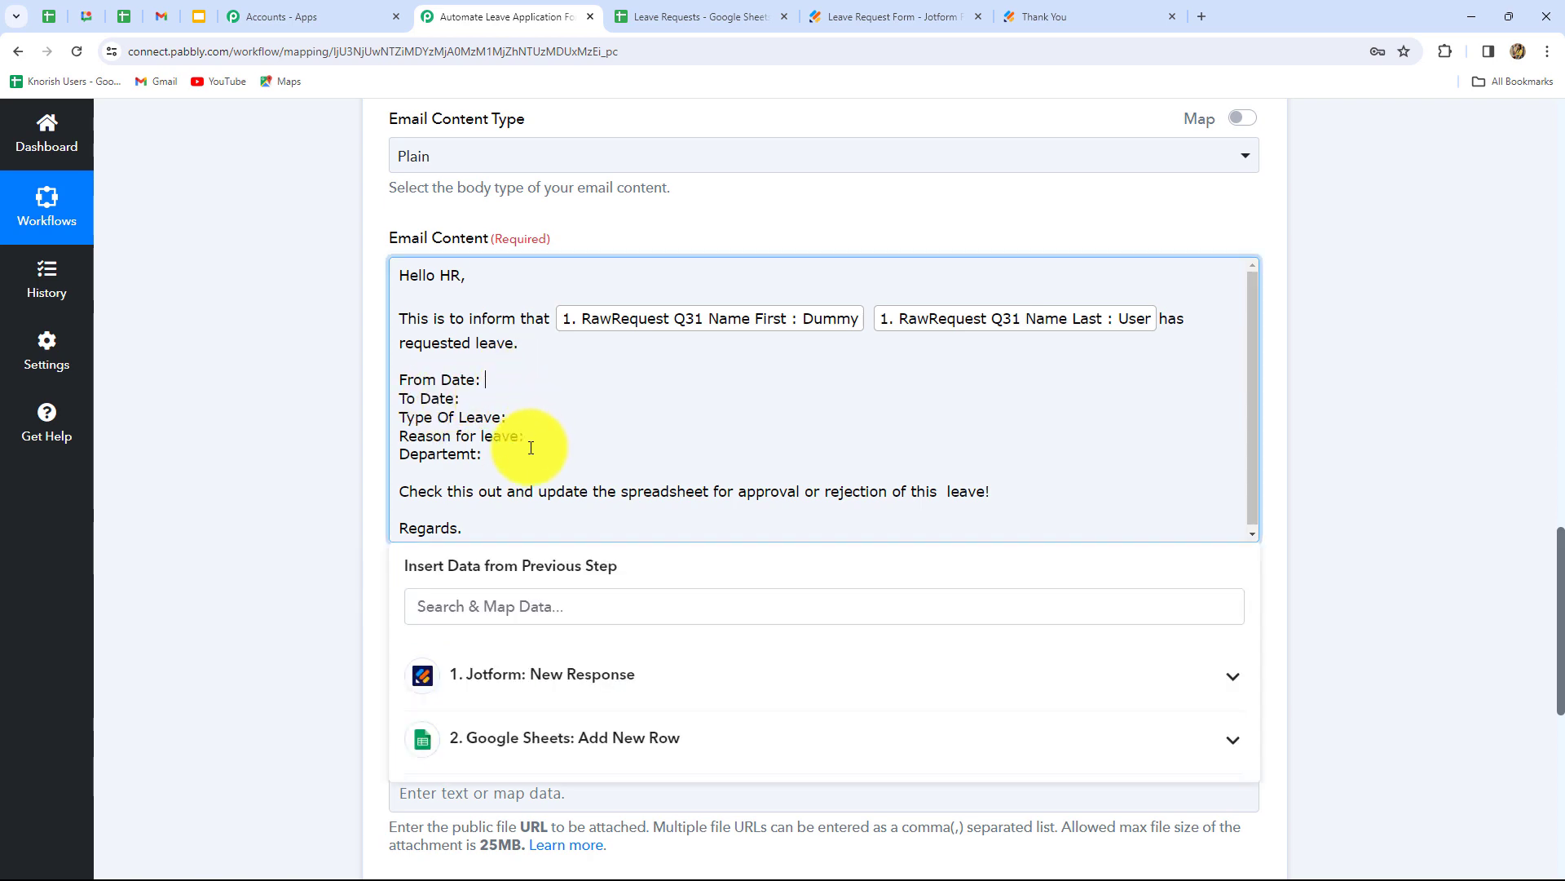
{"action": "left_click", "coordinate": [563, 673]}
{"action": "scroll", "coordinate": [567, 677], "scroll_direction": "down", "scroll_amount": 5}
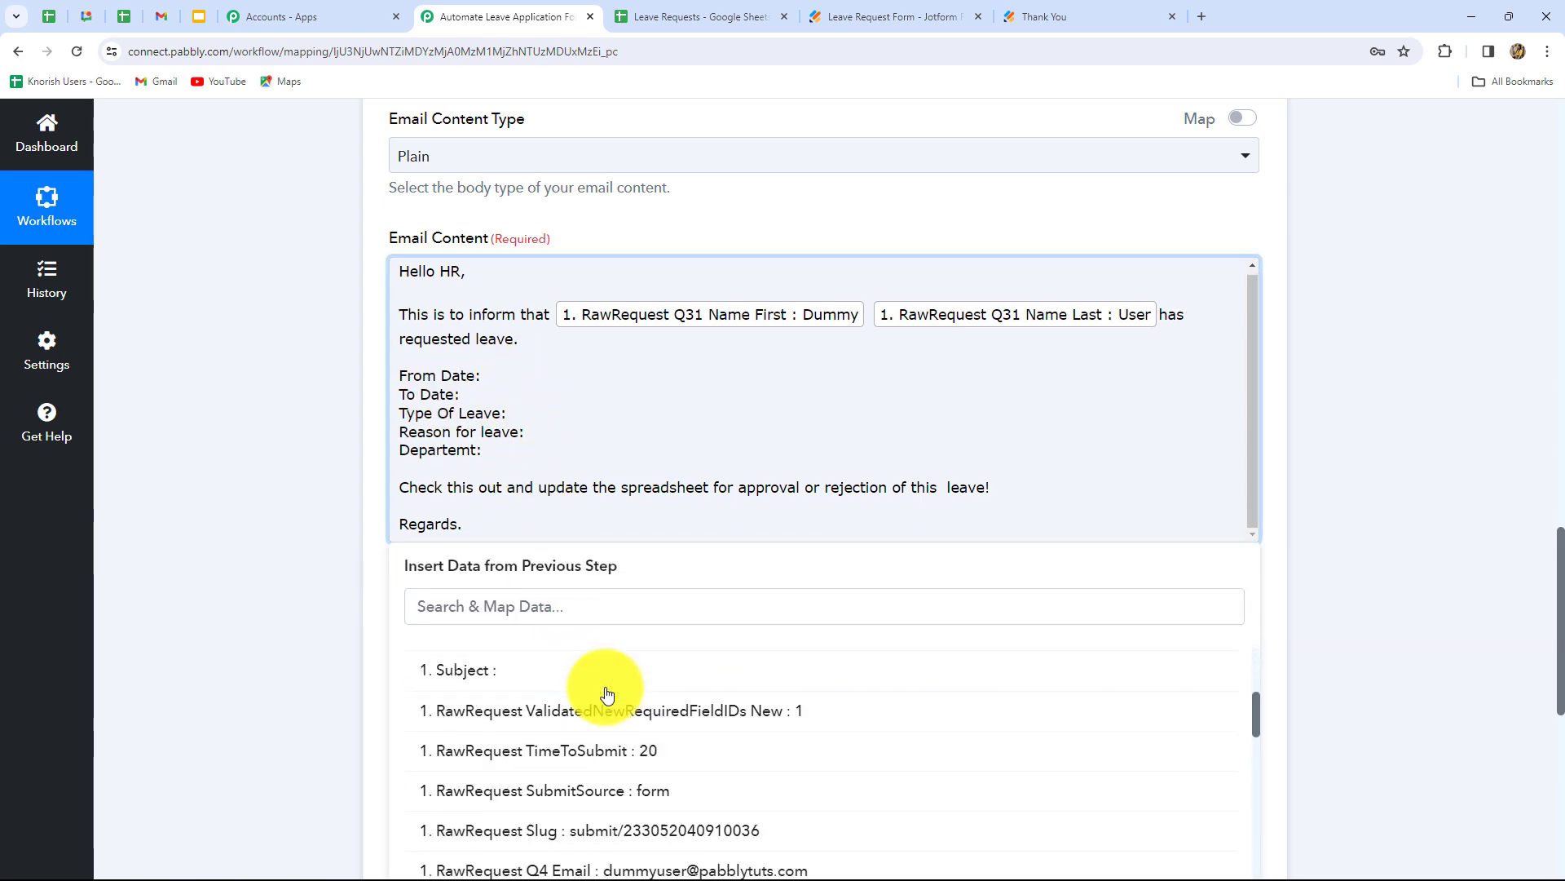
{"action": "left_click", "coordinate": [717, 673]}
{"action": "type", "text": "-"}
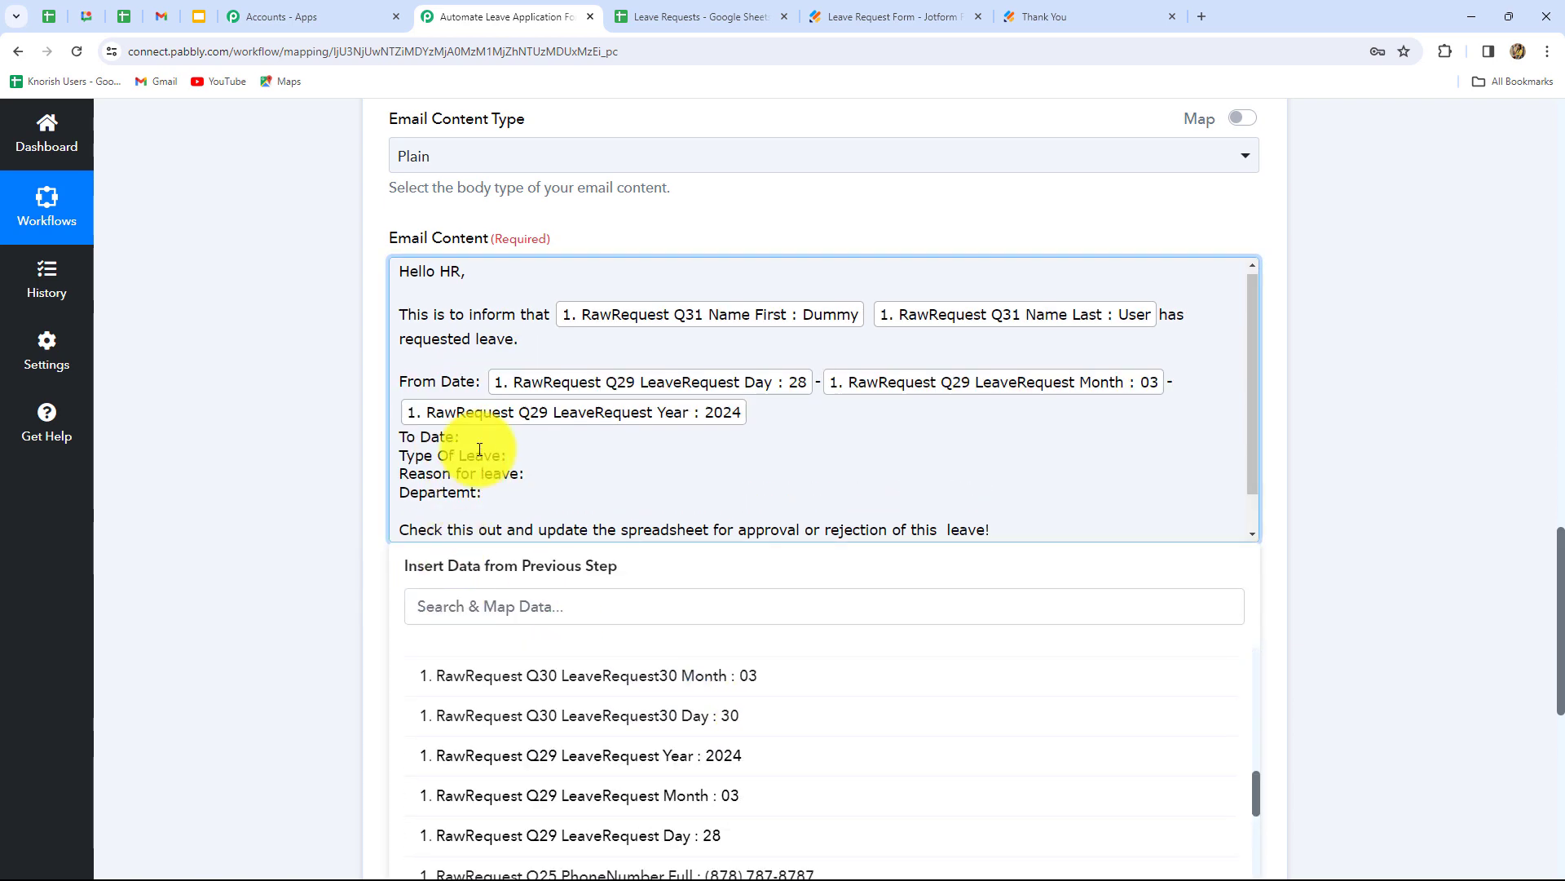
{"action": "left_click", "coordinate": [463, 436]}
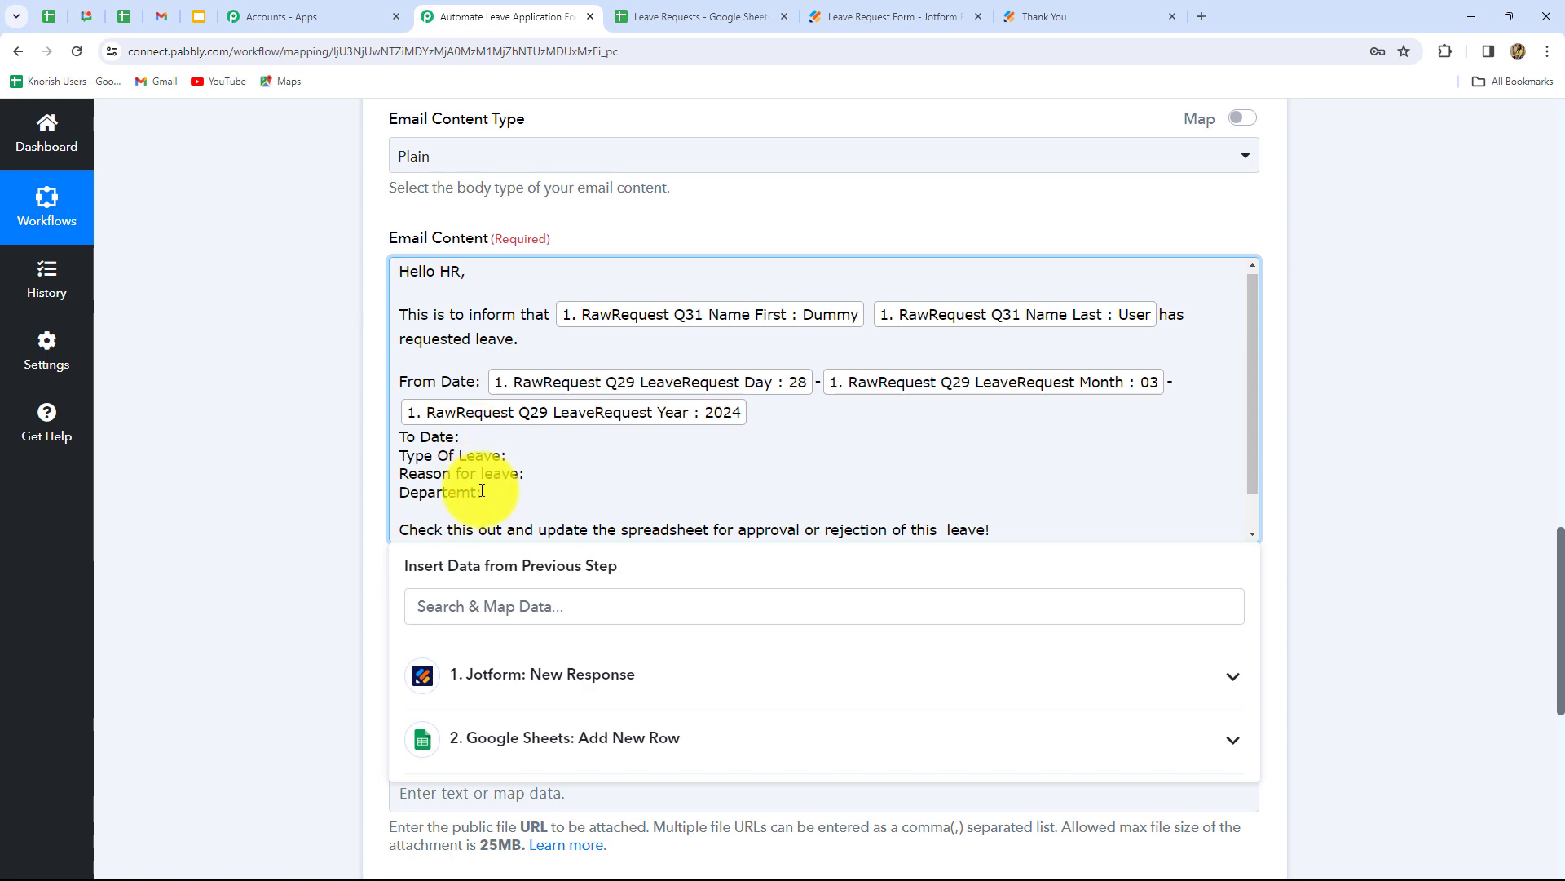
{"action": "left_click", "coordinate": [624, 676]}
{"action": "scroll", "coordinate": [685, 734], "scroll_direction": "down", "scroll_amount": 2}
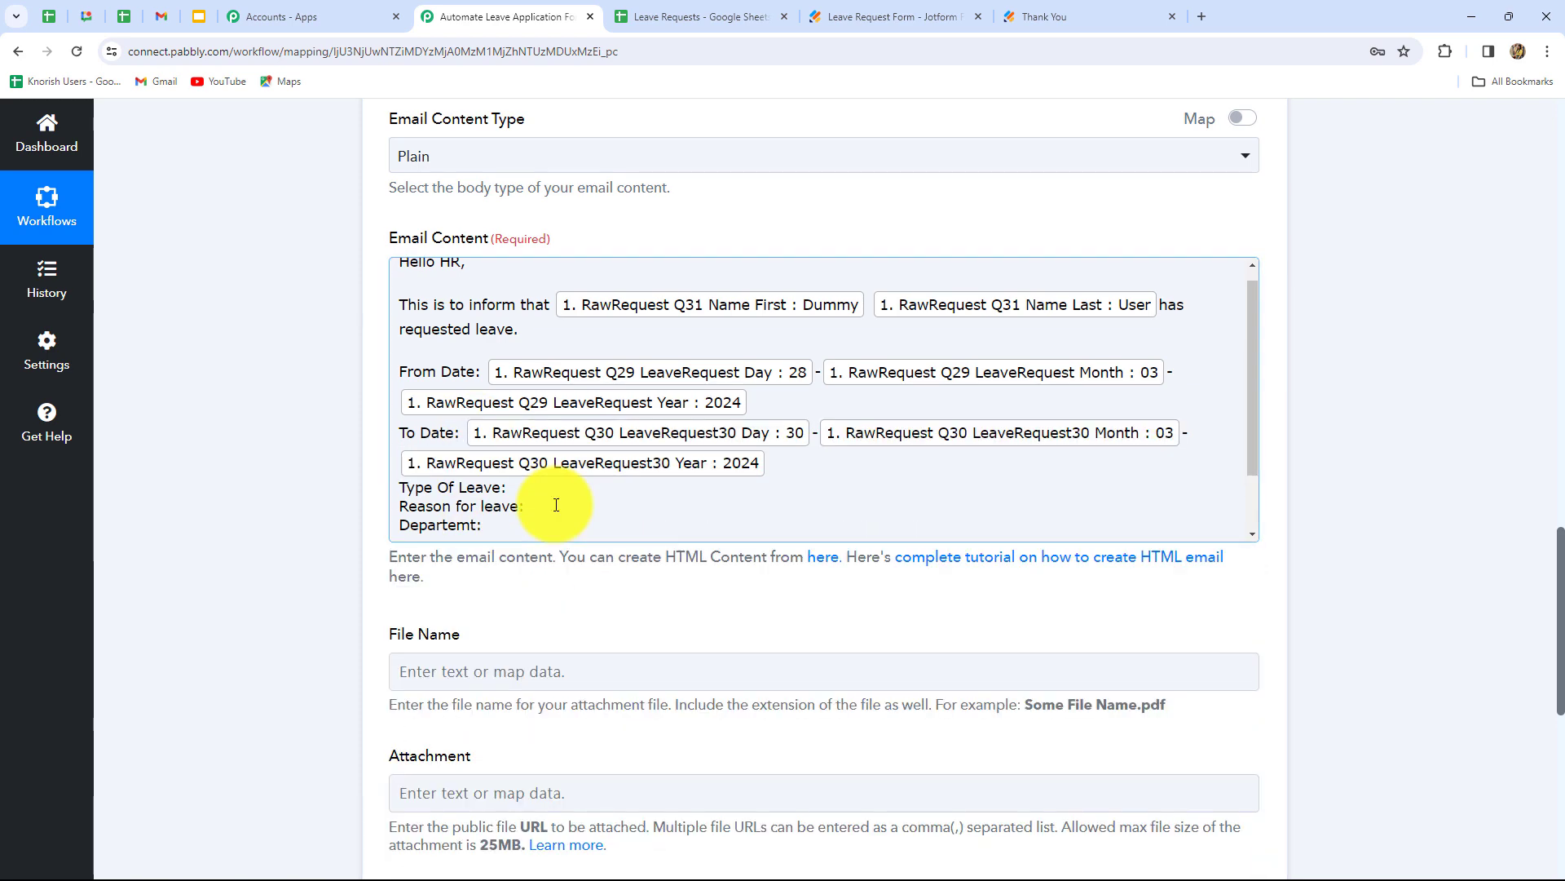
{"action": "scroll", "coordinate": [542, 457], "scroll_direction": "down", "scroll_amount": 2}
- Insert the Jotform leave type and reason for leave after their labels
{"action": "left_click", "coordinate": [522, 412]}
{"action": "scroll", "coordinate": [571, 571], "scroll_direction": "down", "scroll_amount": 3}
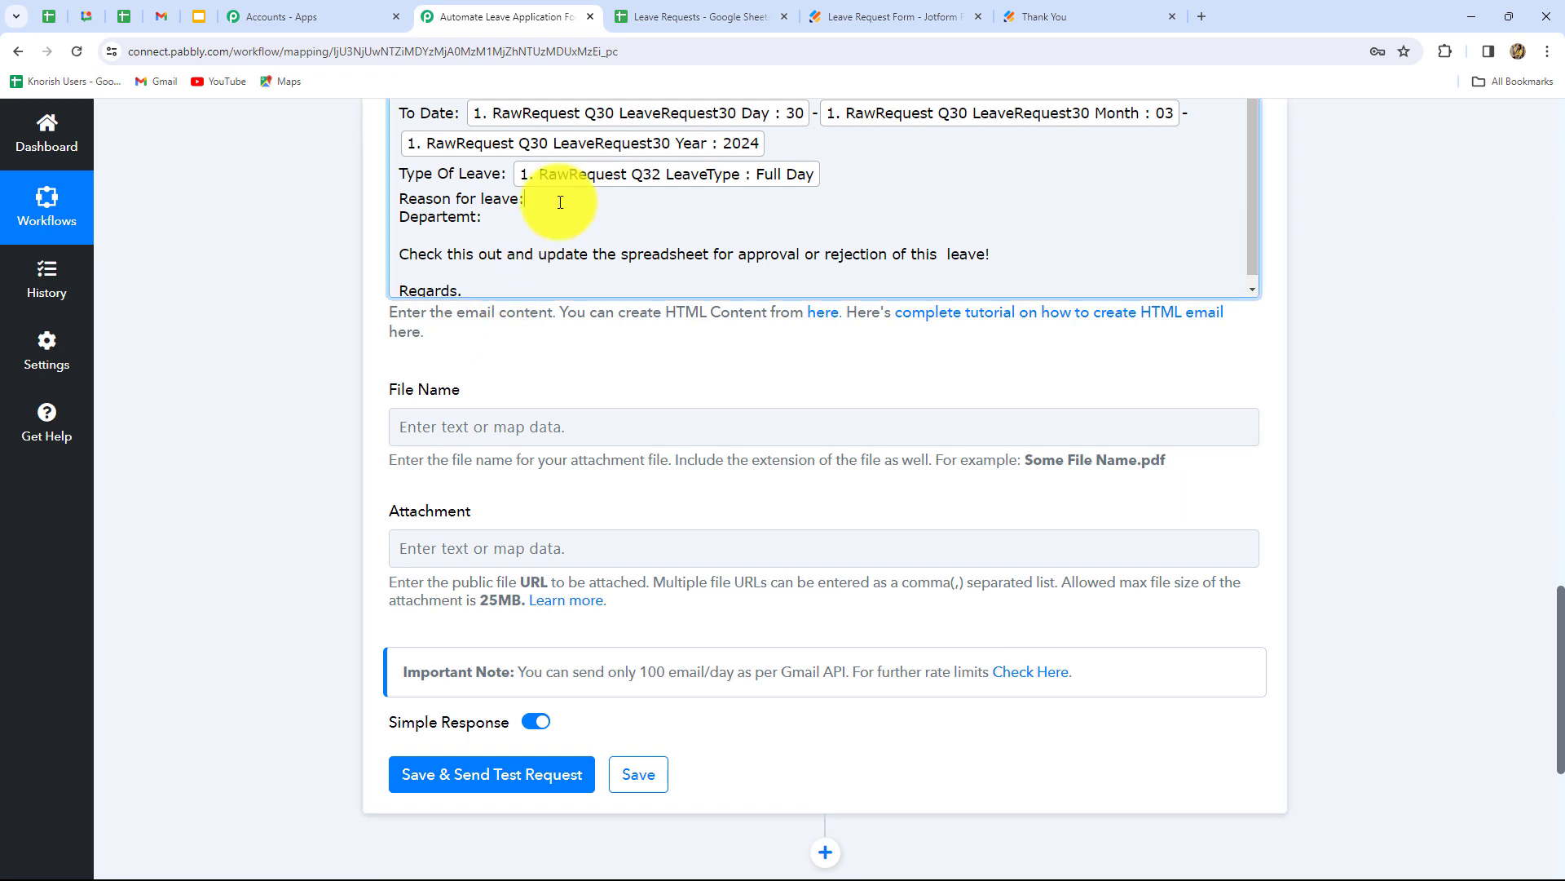
{"action": "left_click", "coordinate": [559, 200]}
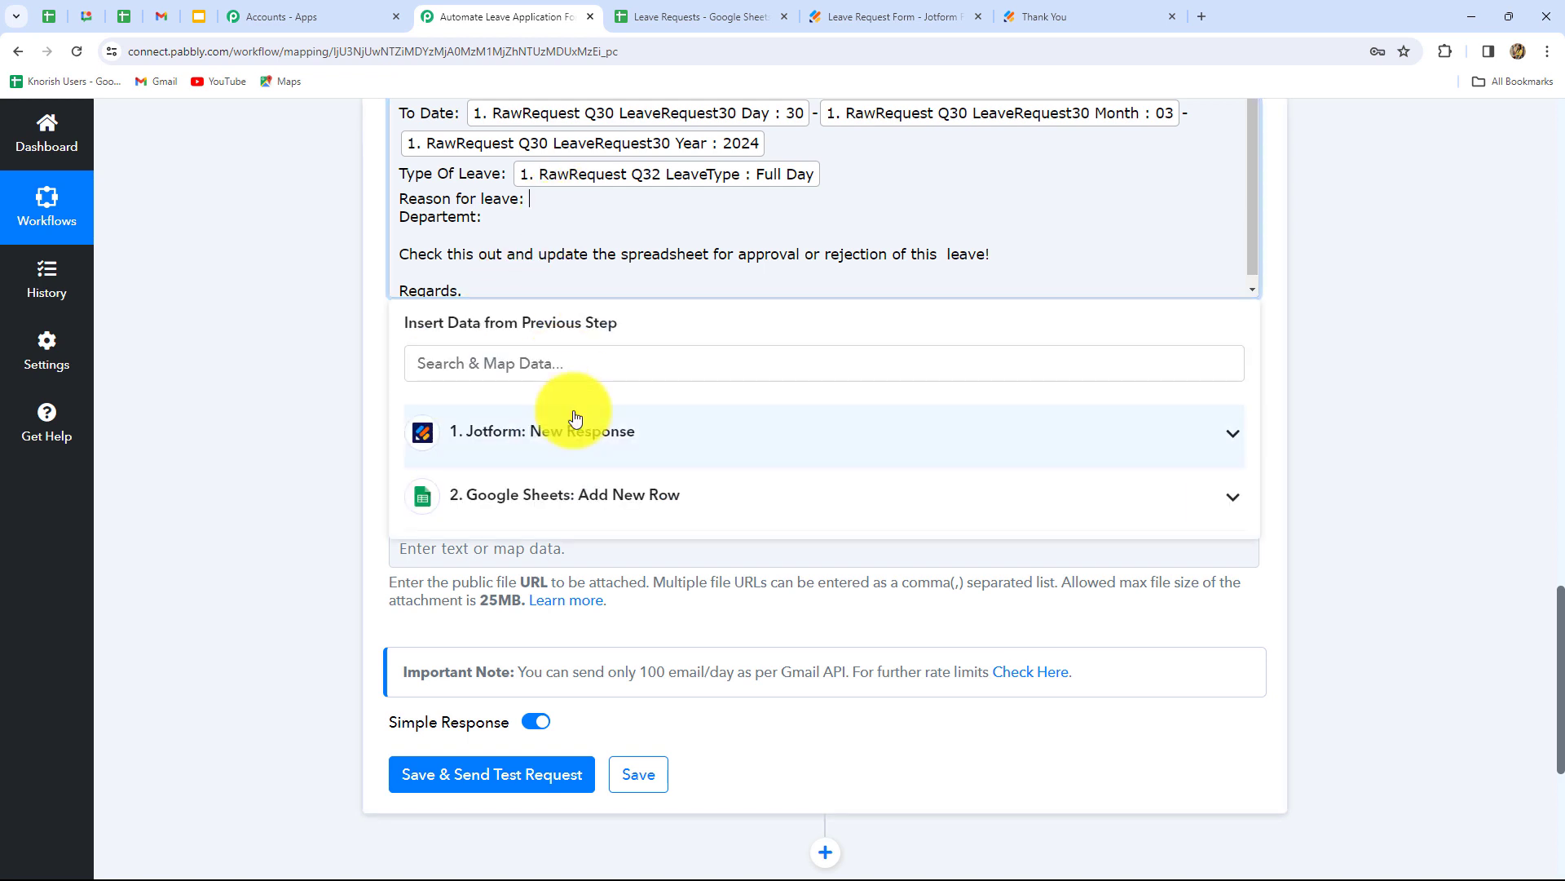
{"action": "left_click", "coordinate": [589, 476]}
{"action": "scroll", "coordinate": [620, 660], "scroll_direction": "down", "scroll_amount": 5}
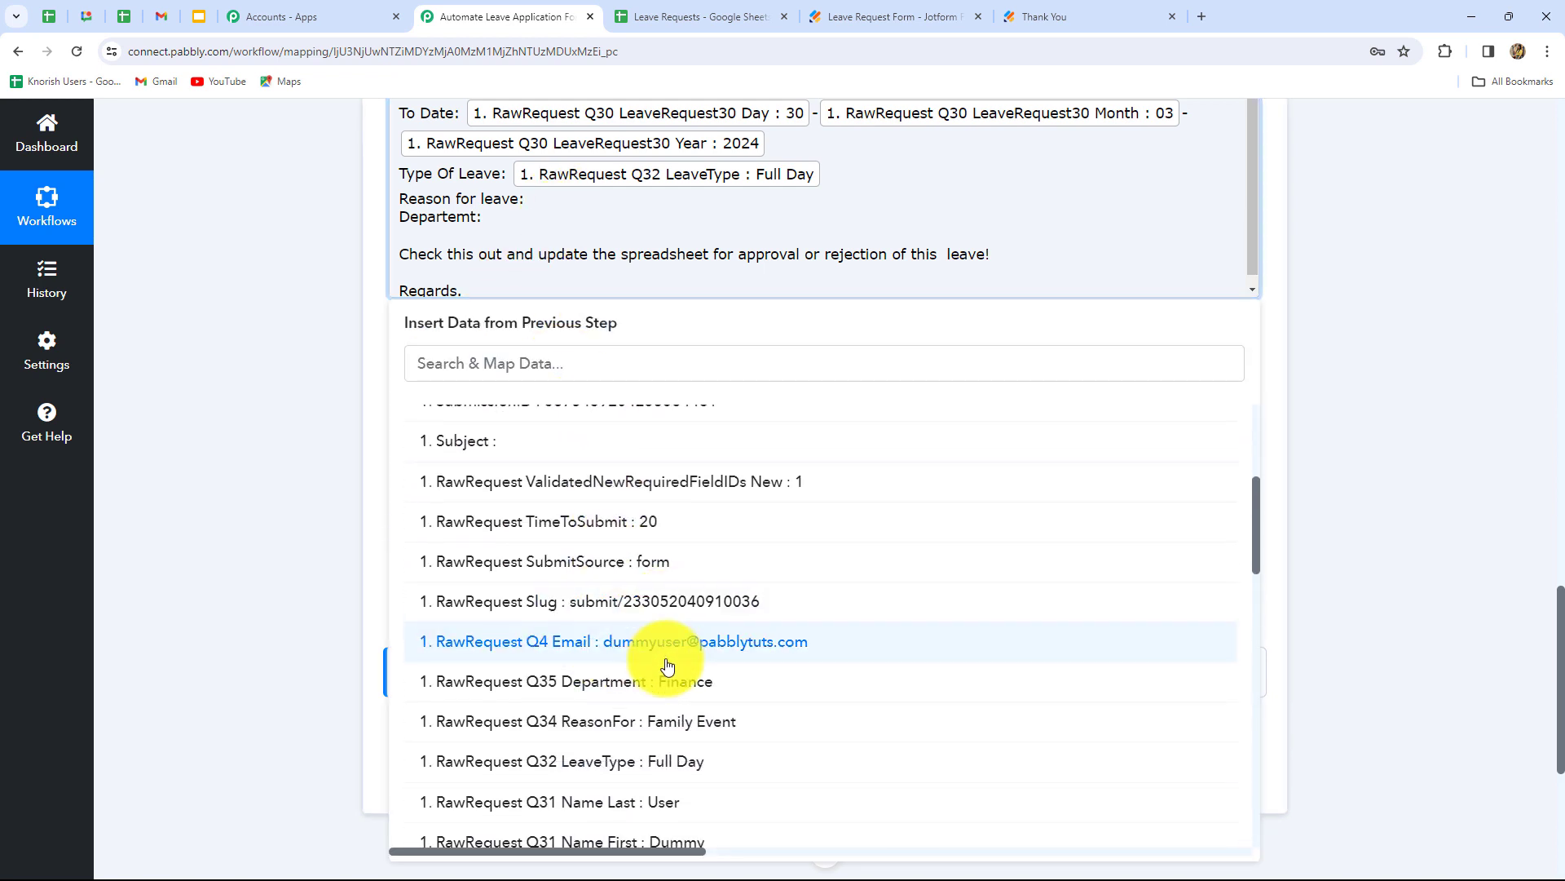
{"action": "left_click", "coordinate": [665, 720]}
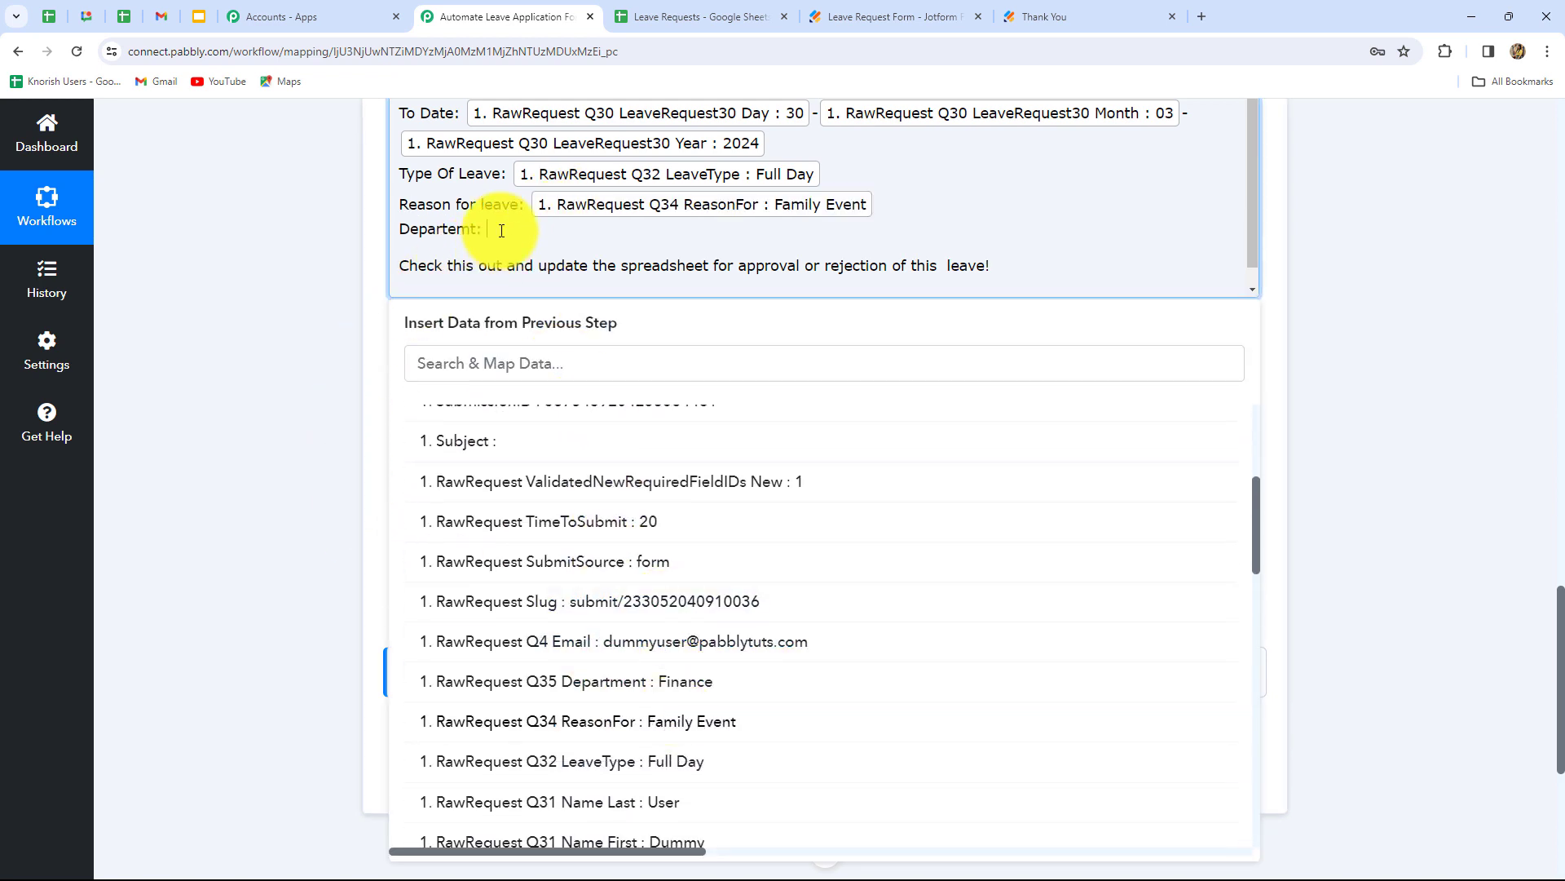
- Insert the applicant's Jotform department and review the finished email body
{"action": "left_click", "coordinate": [492, 230]}
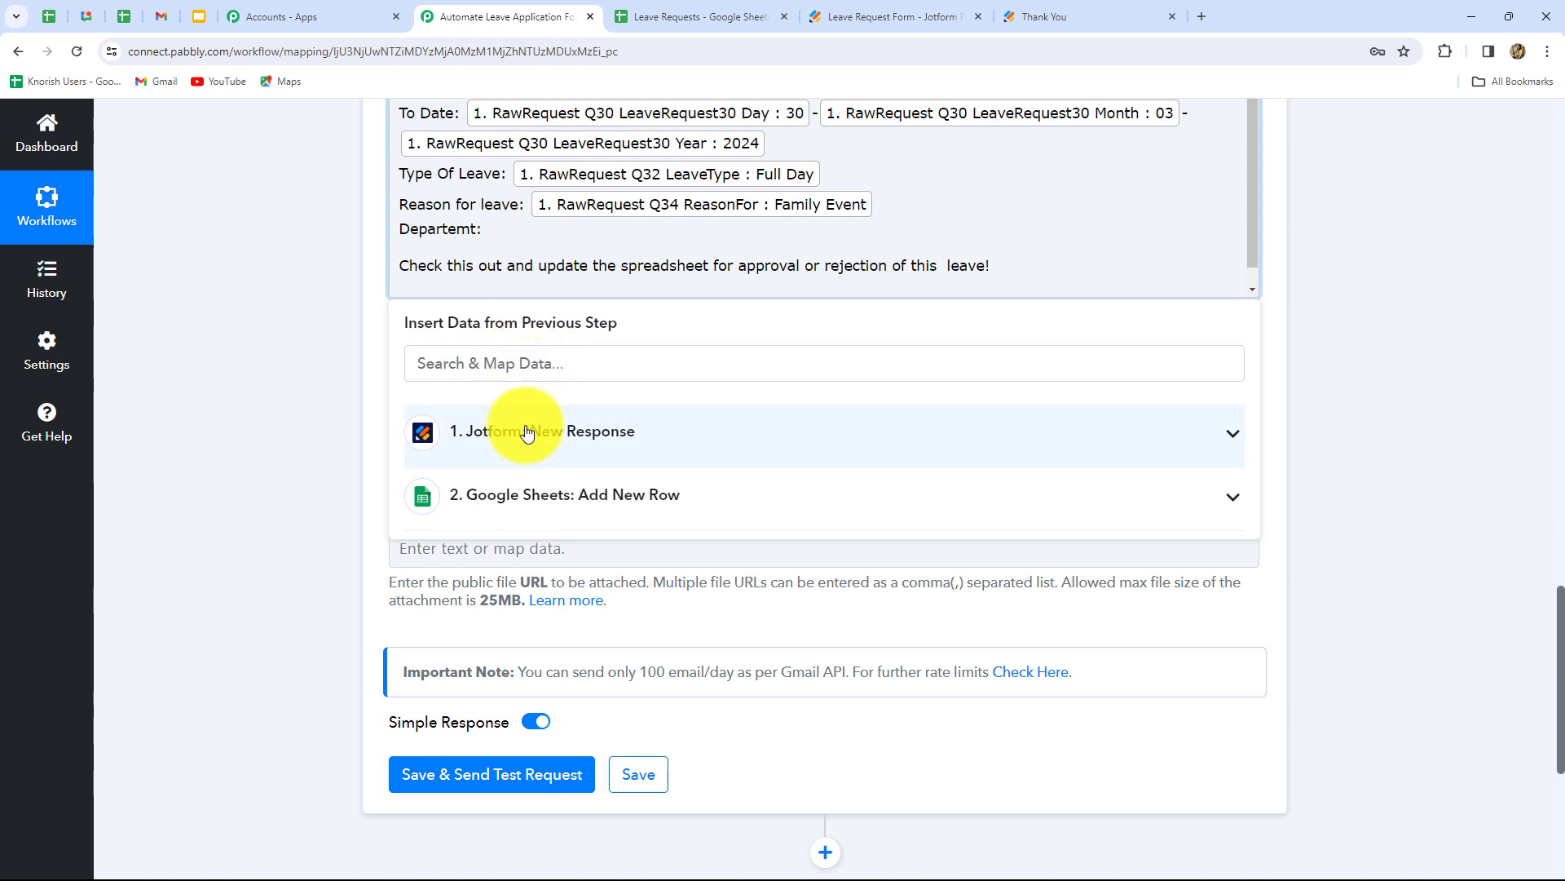
{"action": "left_click", "coordinate": [525, 430]}
{"action": "scroll", "coordinate": [705, 693], "scroll_direction": "down", "scroll_amount": 5}
{"action": "left_click", "coordinate": [704, 682]}
{"action": "left_click", "coordinate": [1394, 469]}
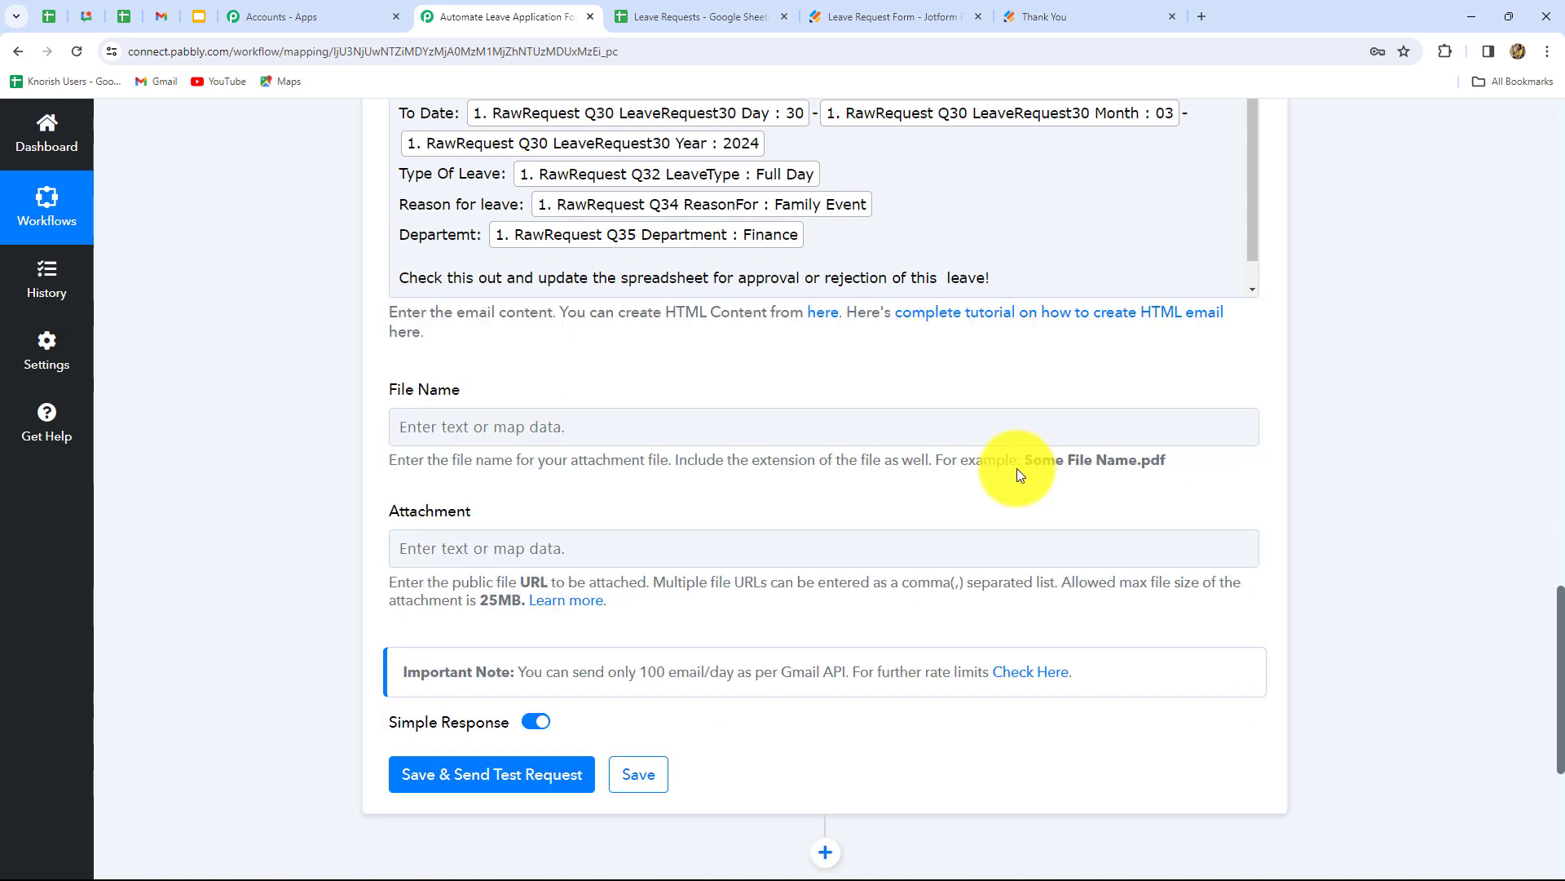
{"action": "scroll", "coordinate": [1013, 464], "scroll_direction": "up", "scroll_amount": 2}
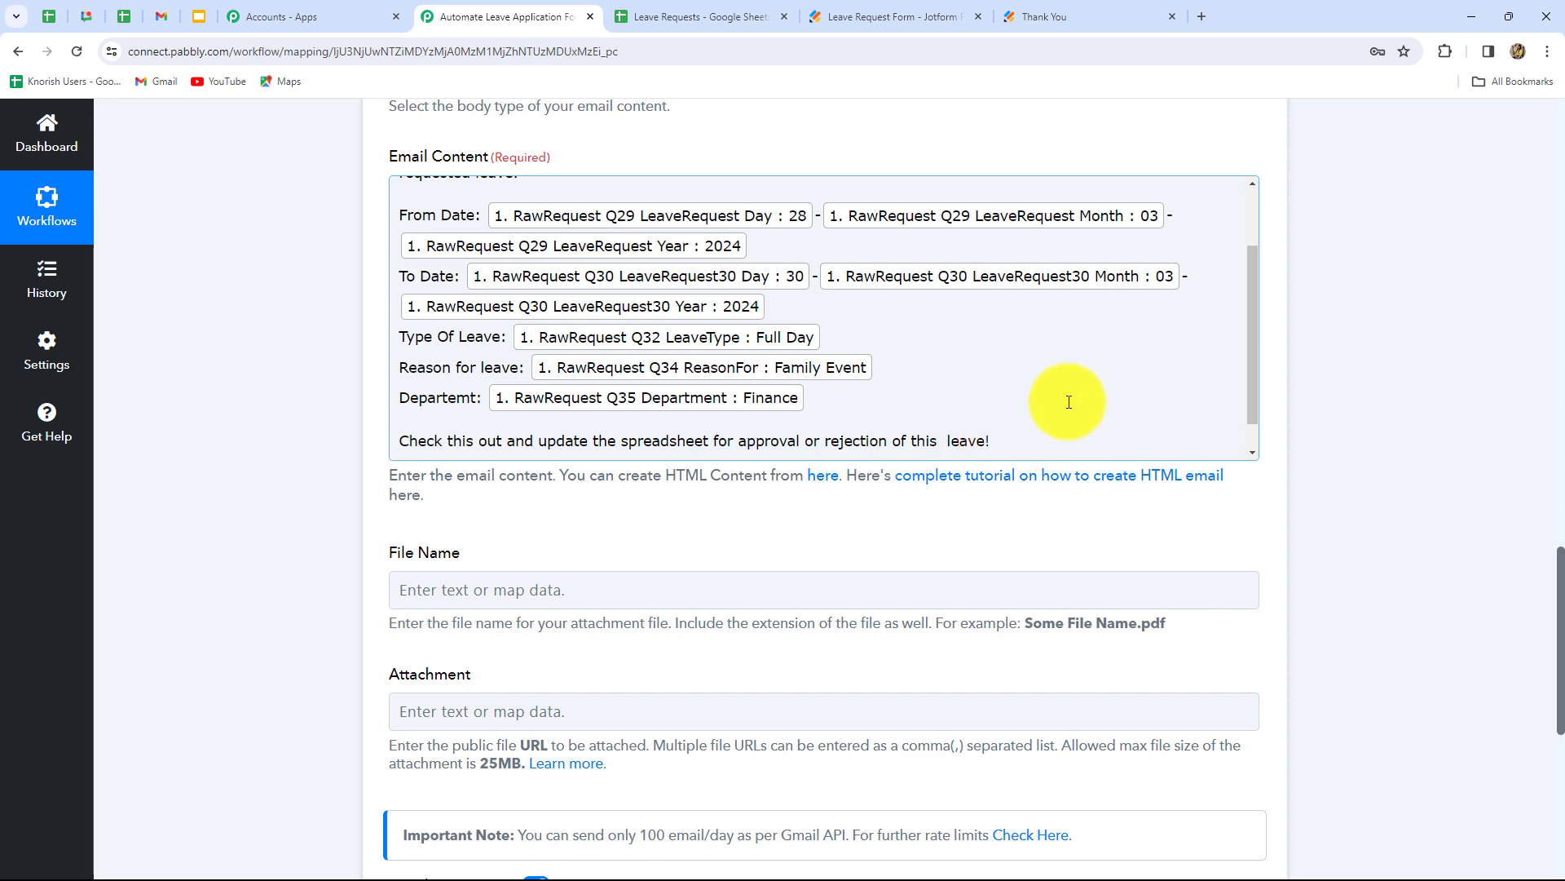
{"action": "scroll", "coordinate": [1070, 402], "scroll_direction": "up", "scroll_amount": 2}
{"action": "scroll", "coordinate": [1070, 402], "scroll_direction": "down", "scroll_amount": 3}
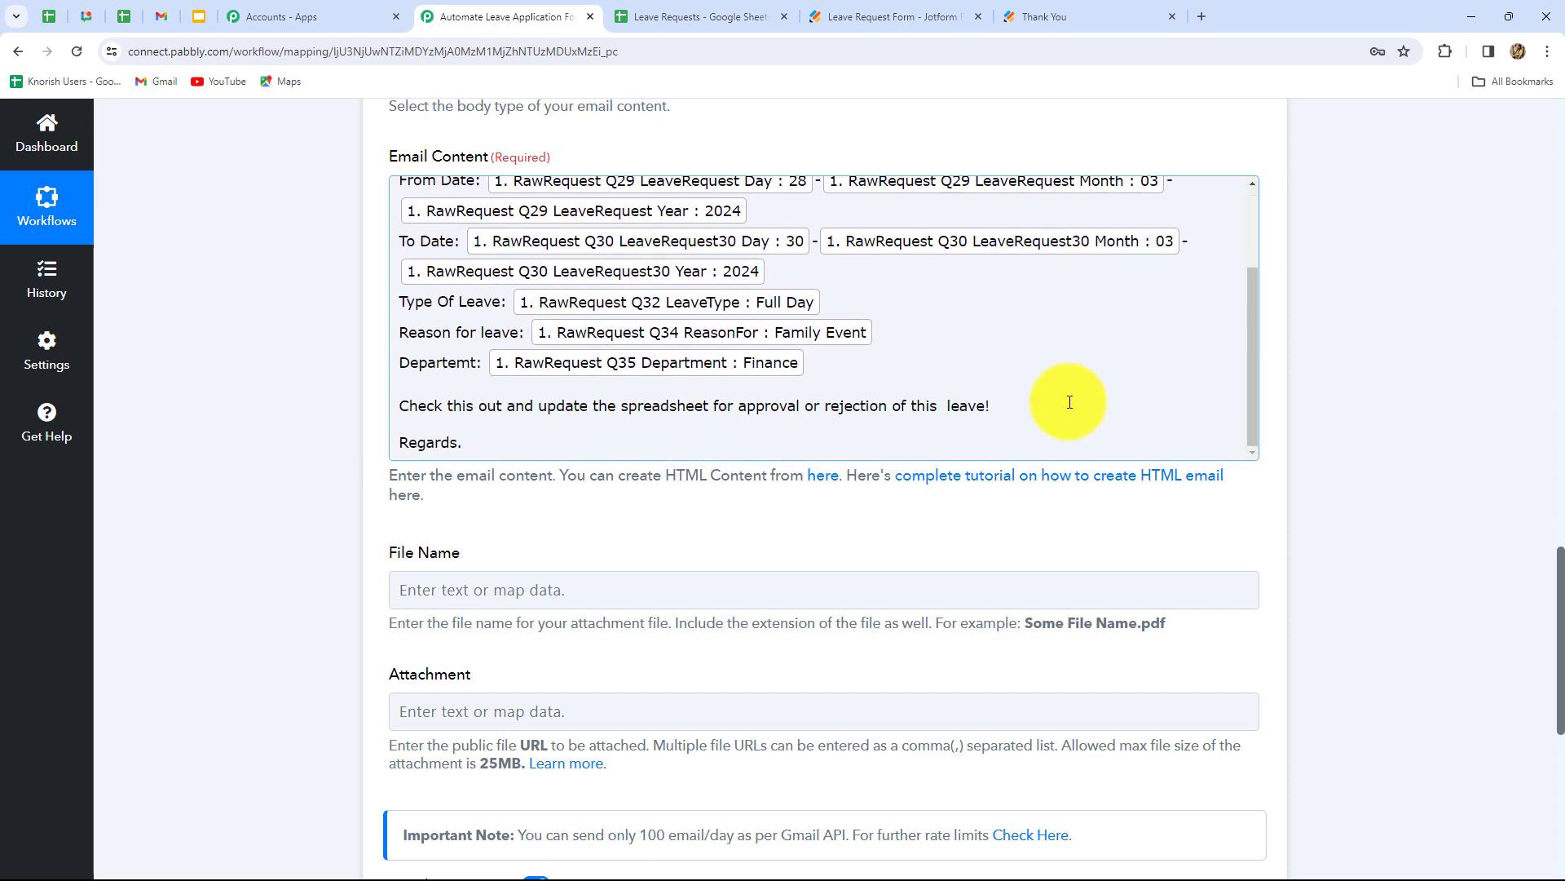
{"action": "scroll", "coordinate": [1311, 442], "scroll_direction": "down", "scroll_amount": 5}
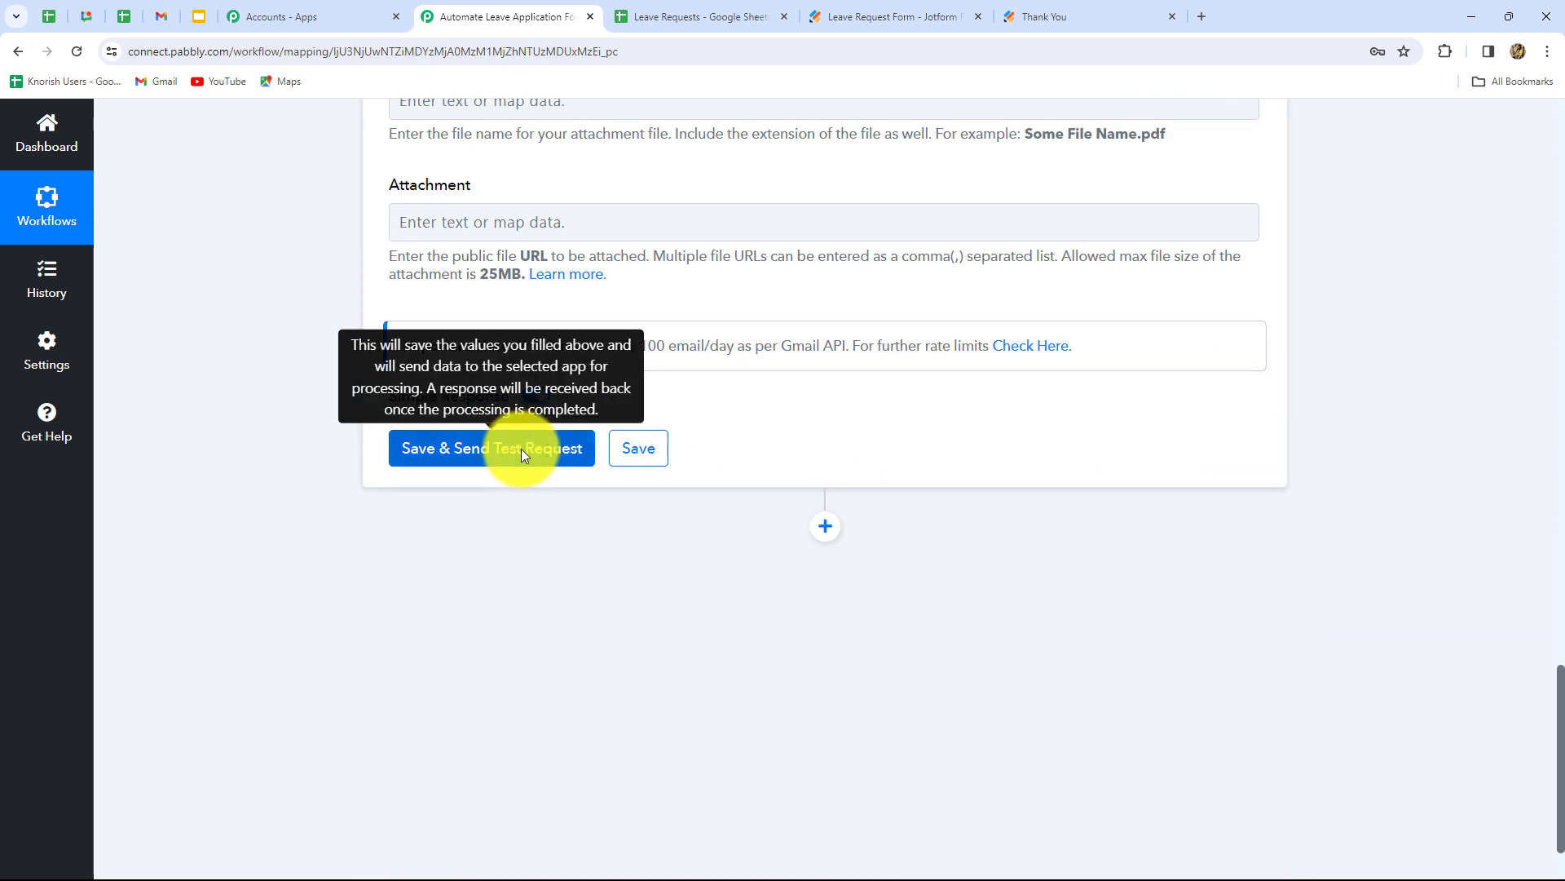
- Send the Gmail step's test leave-request email to HR, then collapse the Gmail step
{"action": "left_click", "coordinate": [521, 448]}
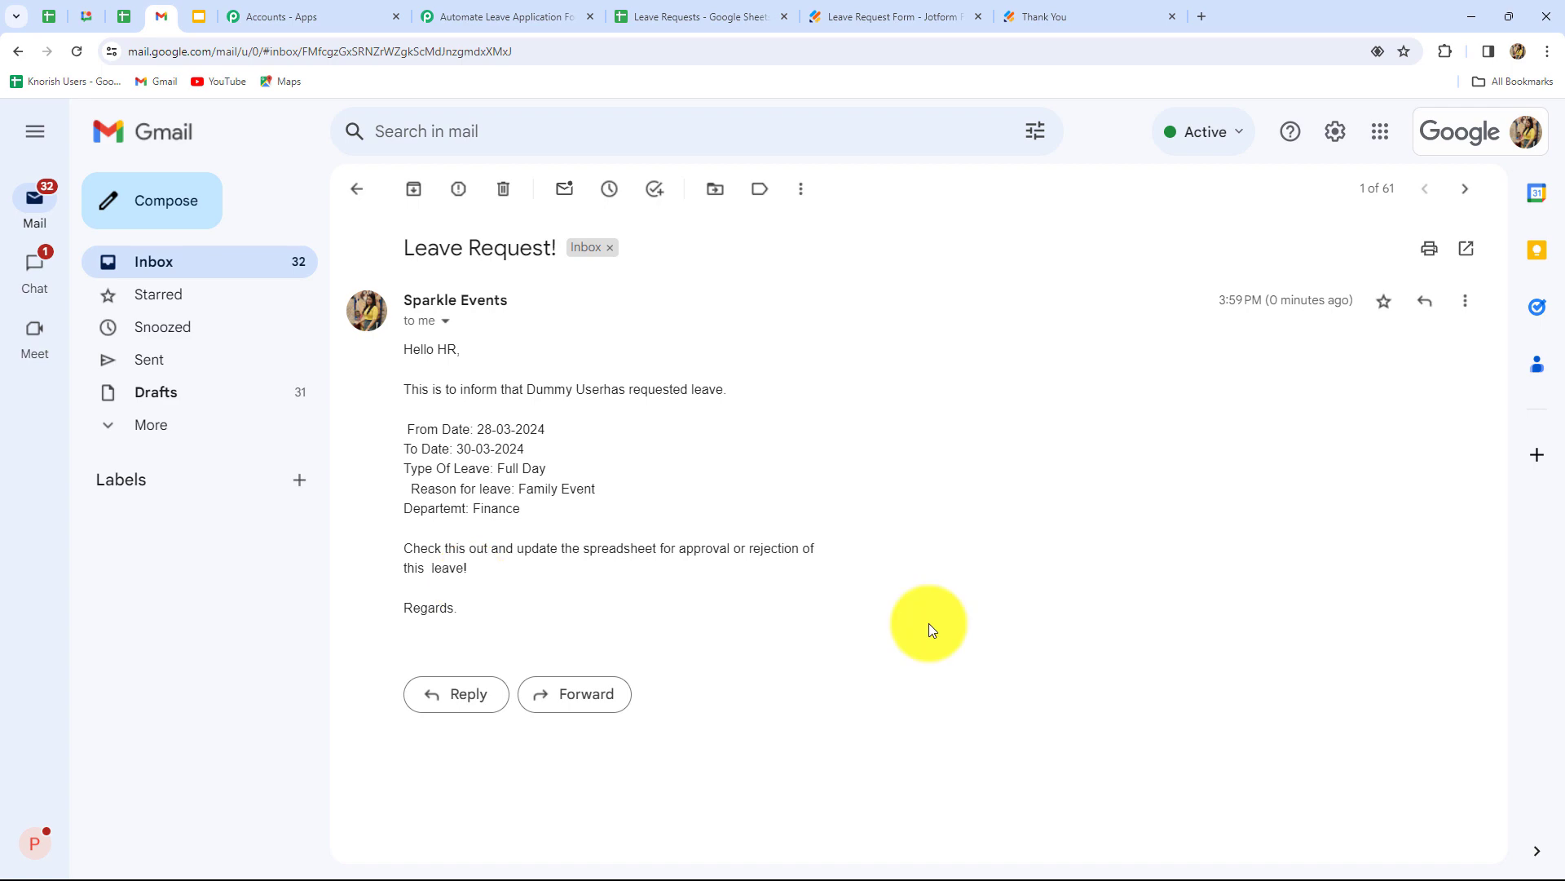
{"action": "left_click", "coordinate": [456, 25]}
{"action": "scroll", "coordinate": [1436, 413], "scroll_direction": "up", "scroll_amount": 20}
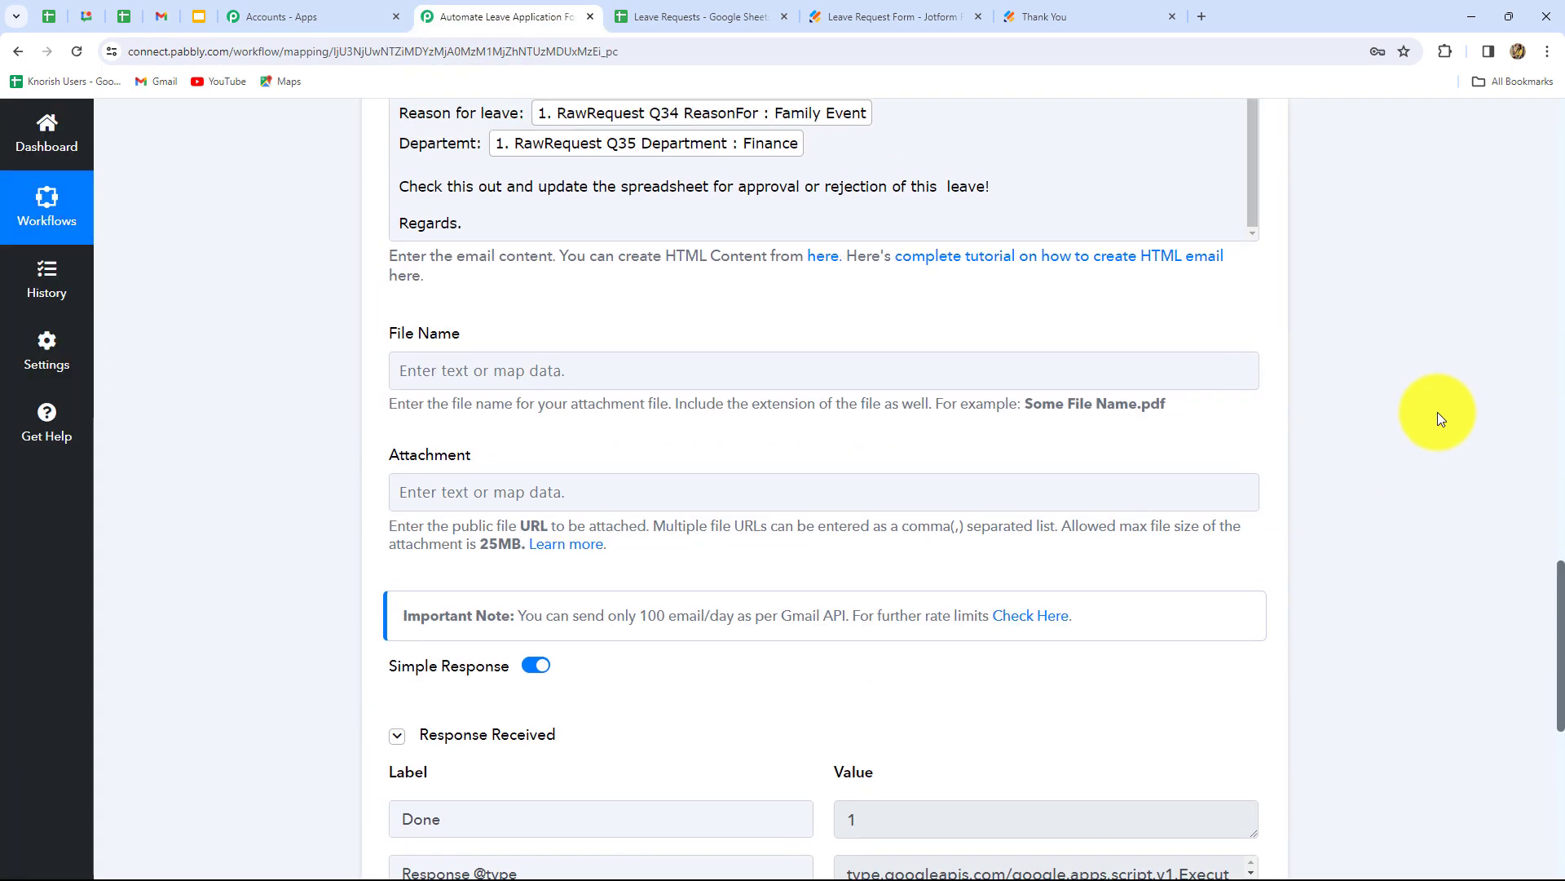
{"action": "scroll", "coordinate": [1437, 413], "scroll_direction": "up", "scroll_amount": 4}
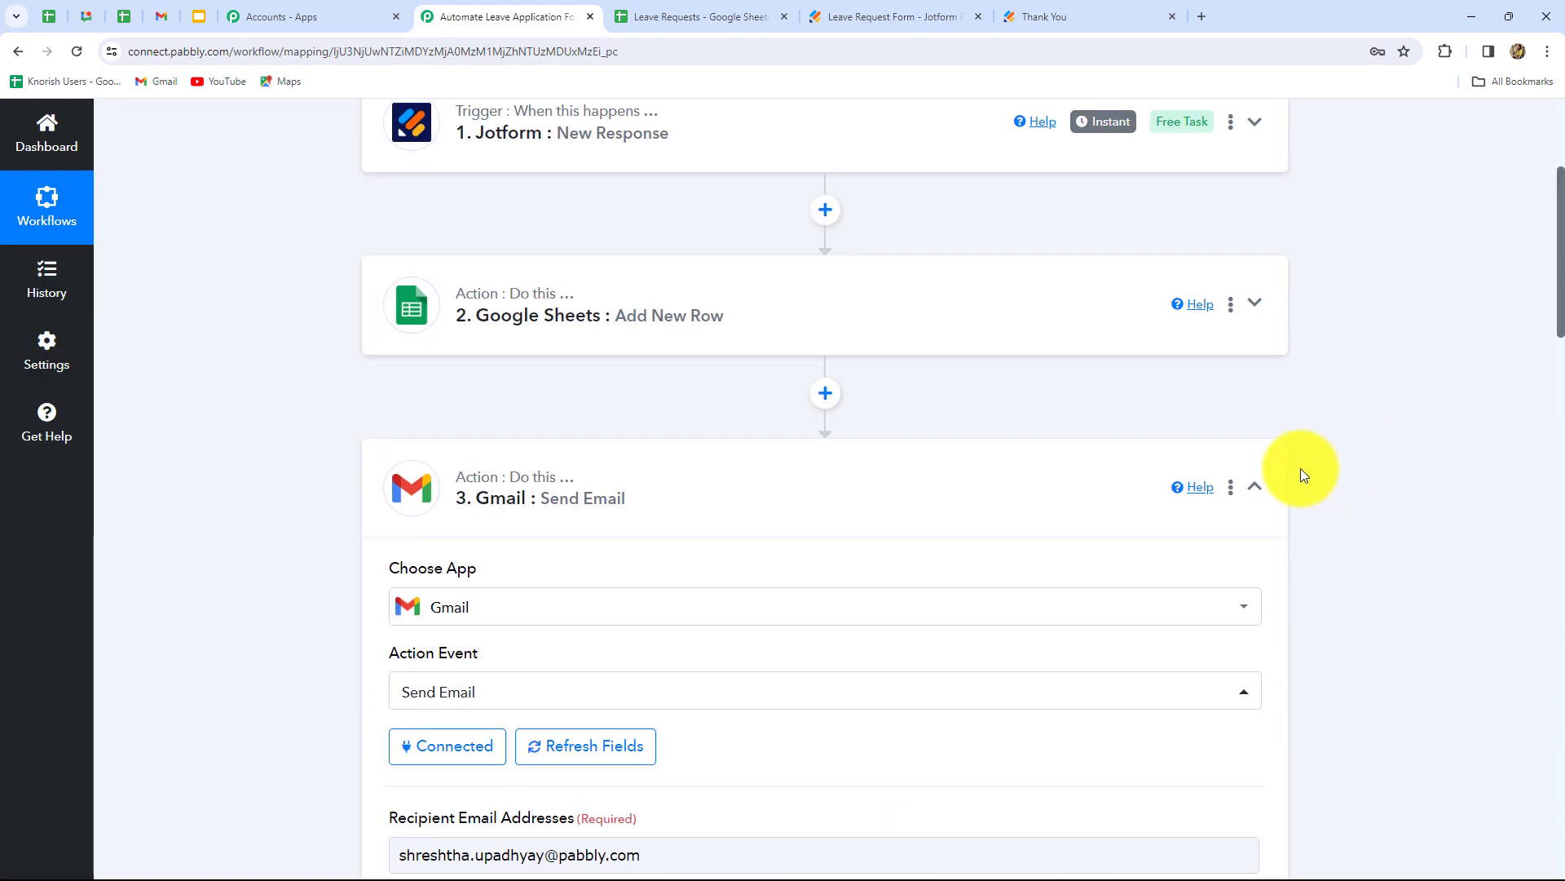
{"action": "left_click", "coordinate": [1255, 488]}
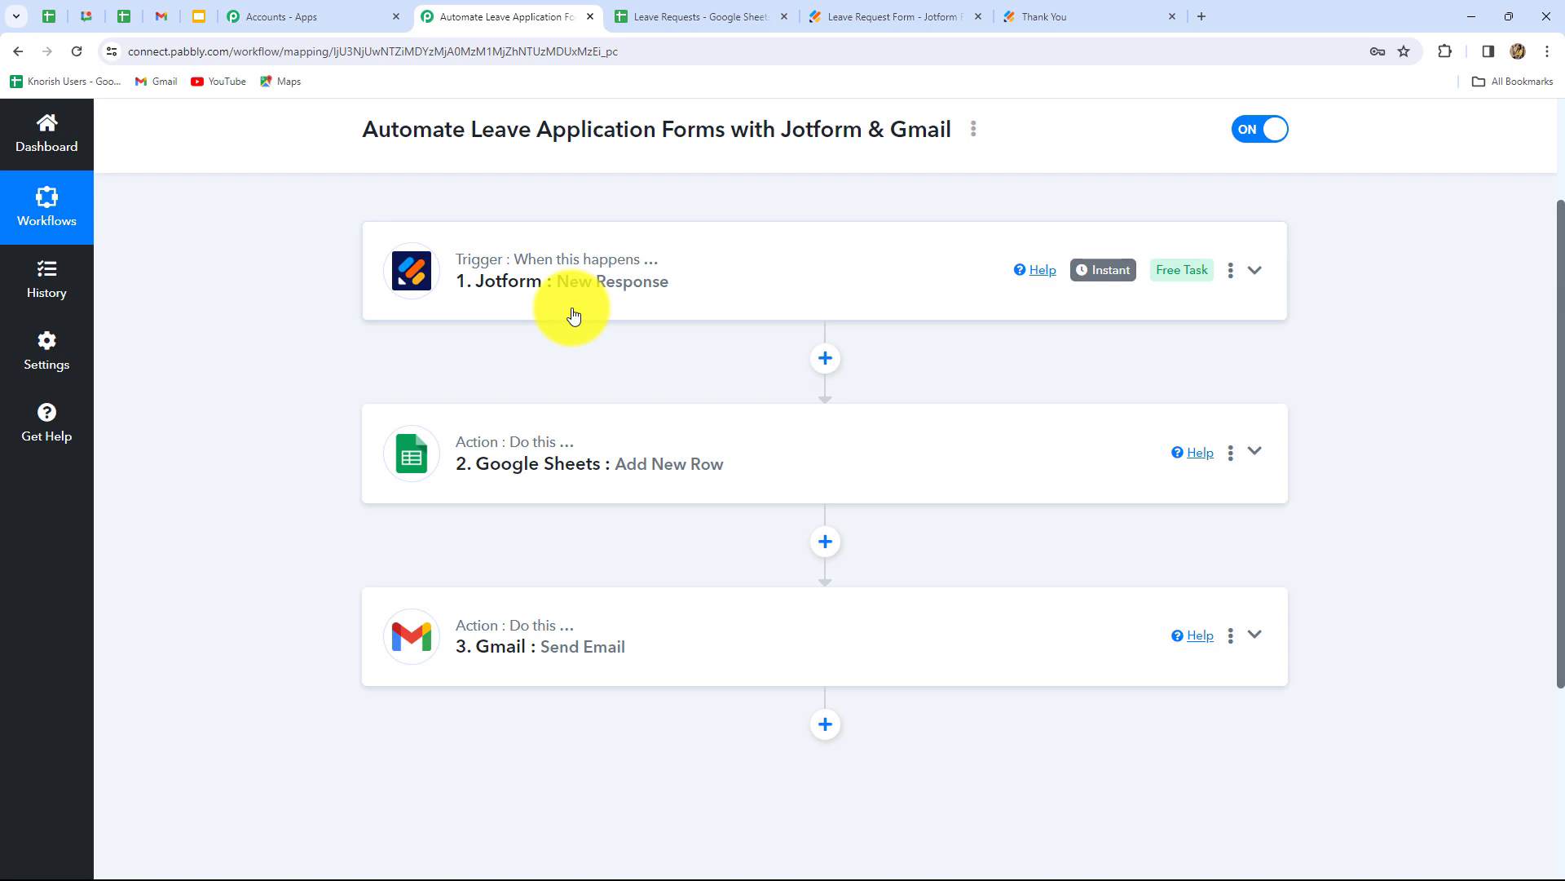
- Create workflow 'Send Approval/Disapproval Email to employees for leave request' in Automations for HRM
{"action": "left_click", "coordinate": [54, 147]}
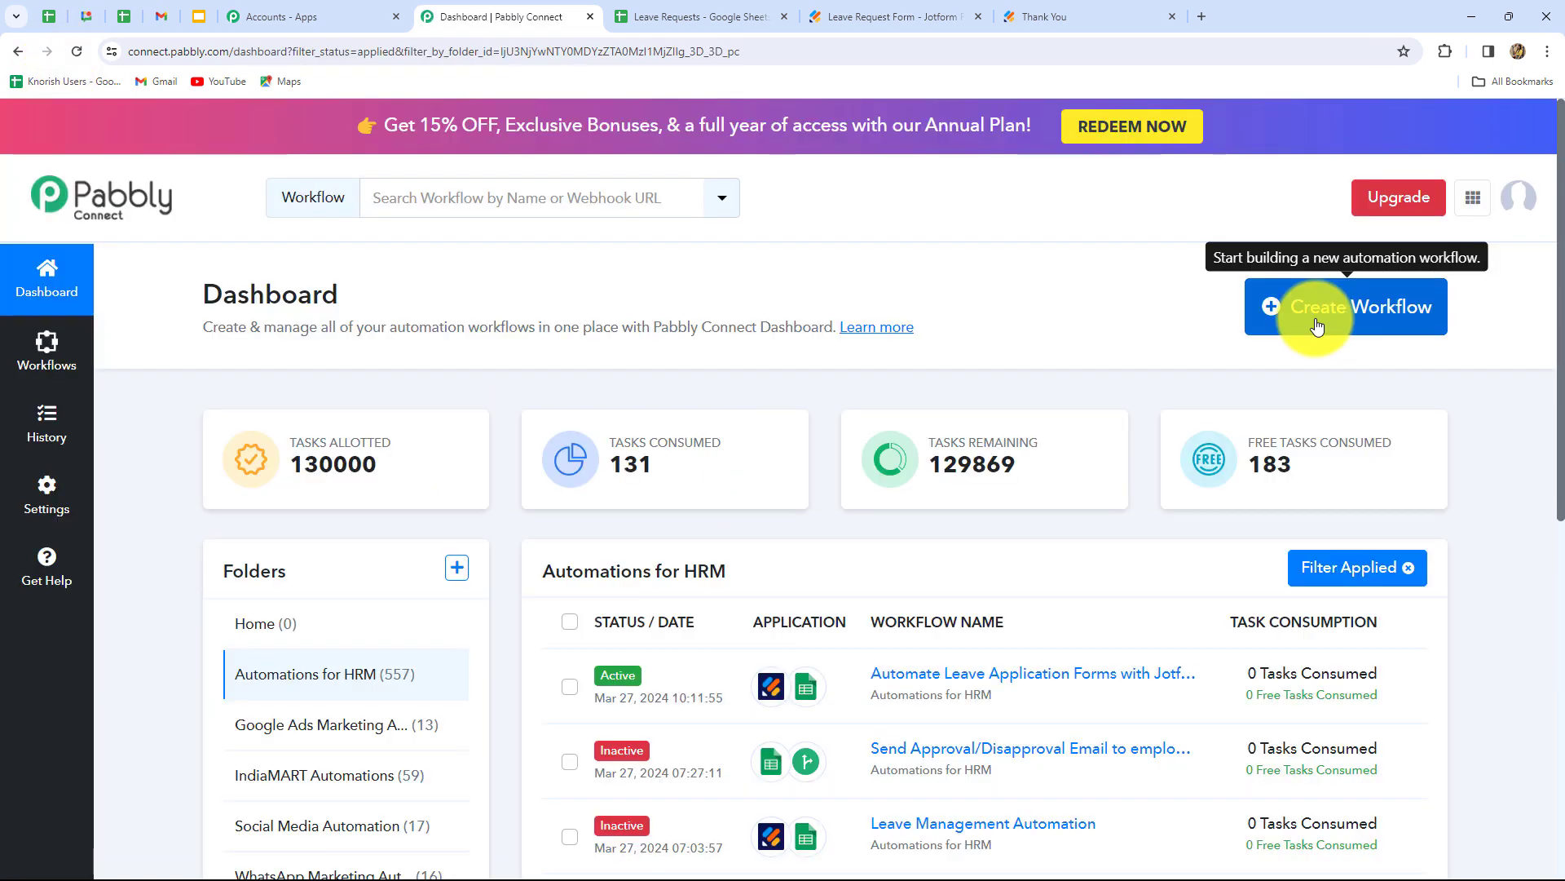
{"action": "left_click", "coordinate": [1318, 326]}
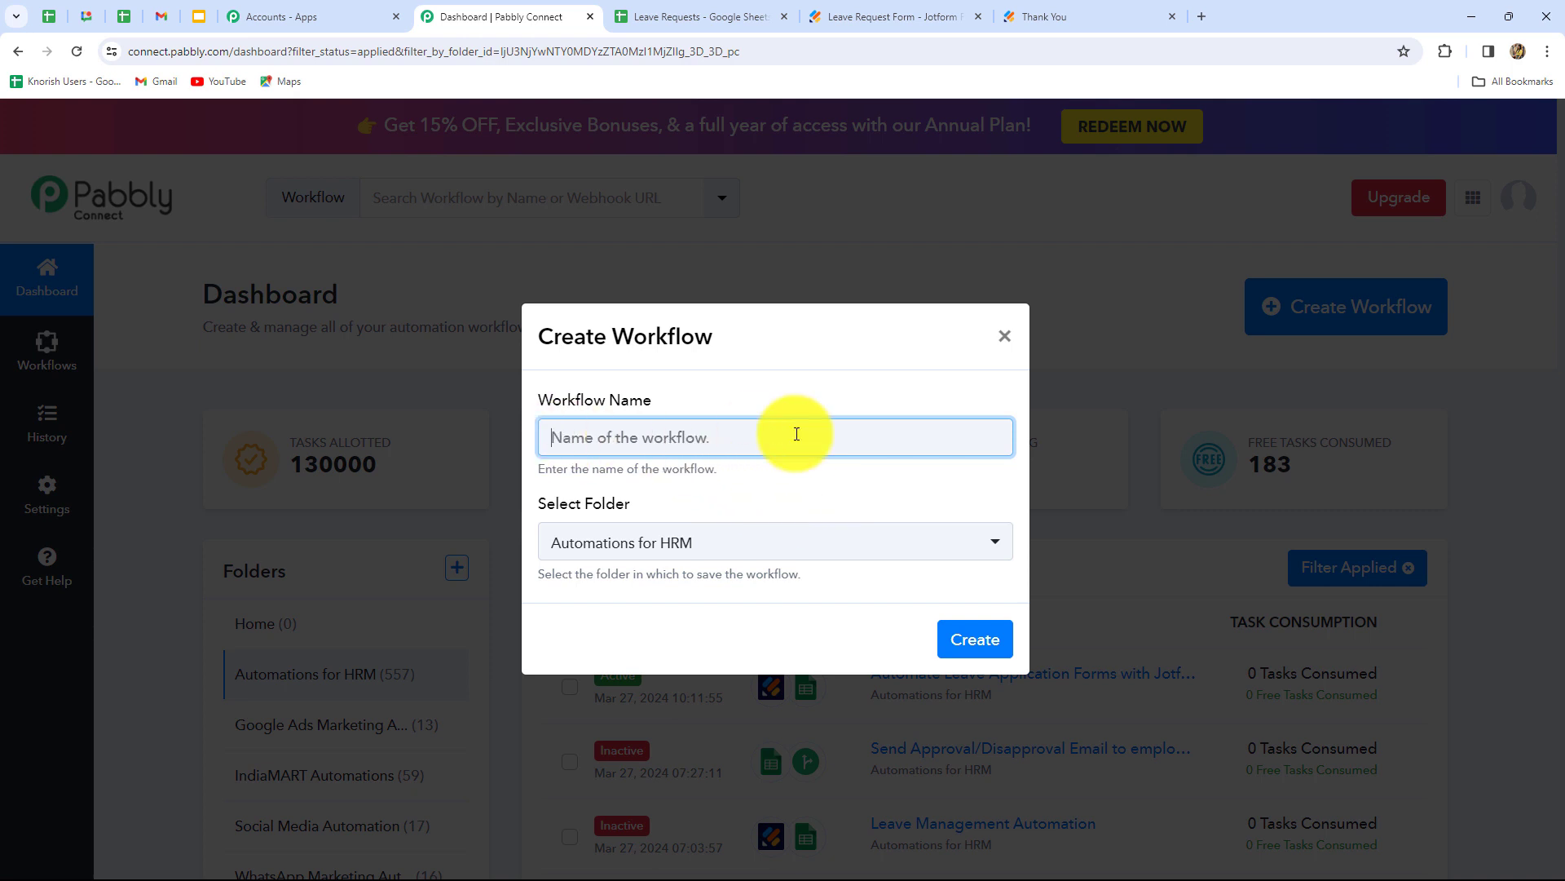
{"action": "type", "text": "Send Approval/Disapproval Email to employees for leave request"}
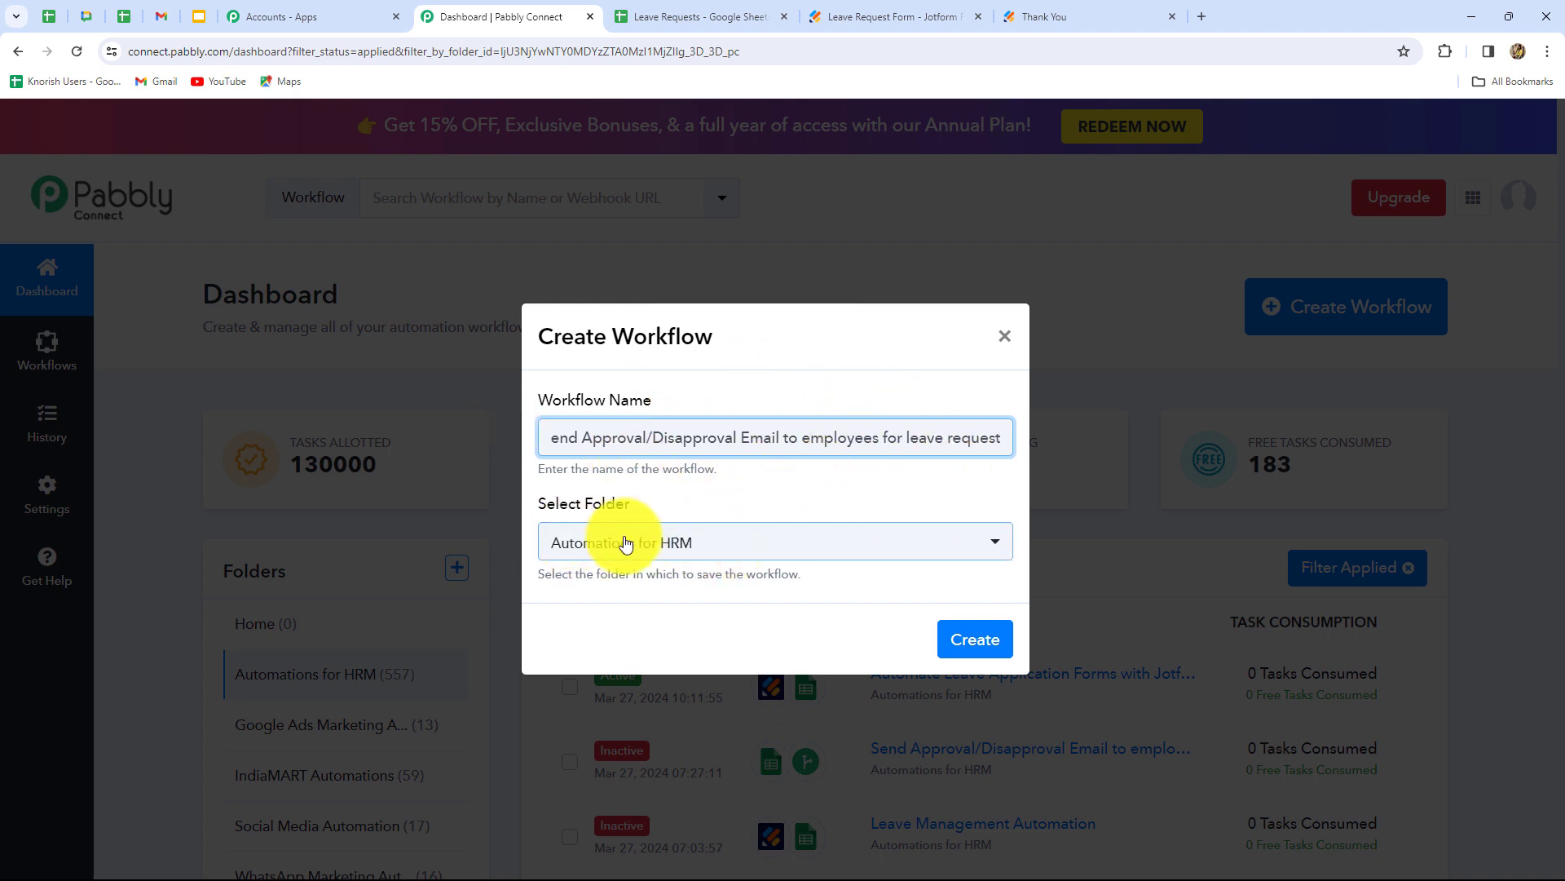
{"action": "left_click", "coordinate": [957, 639]}
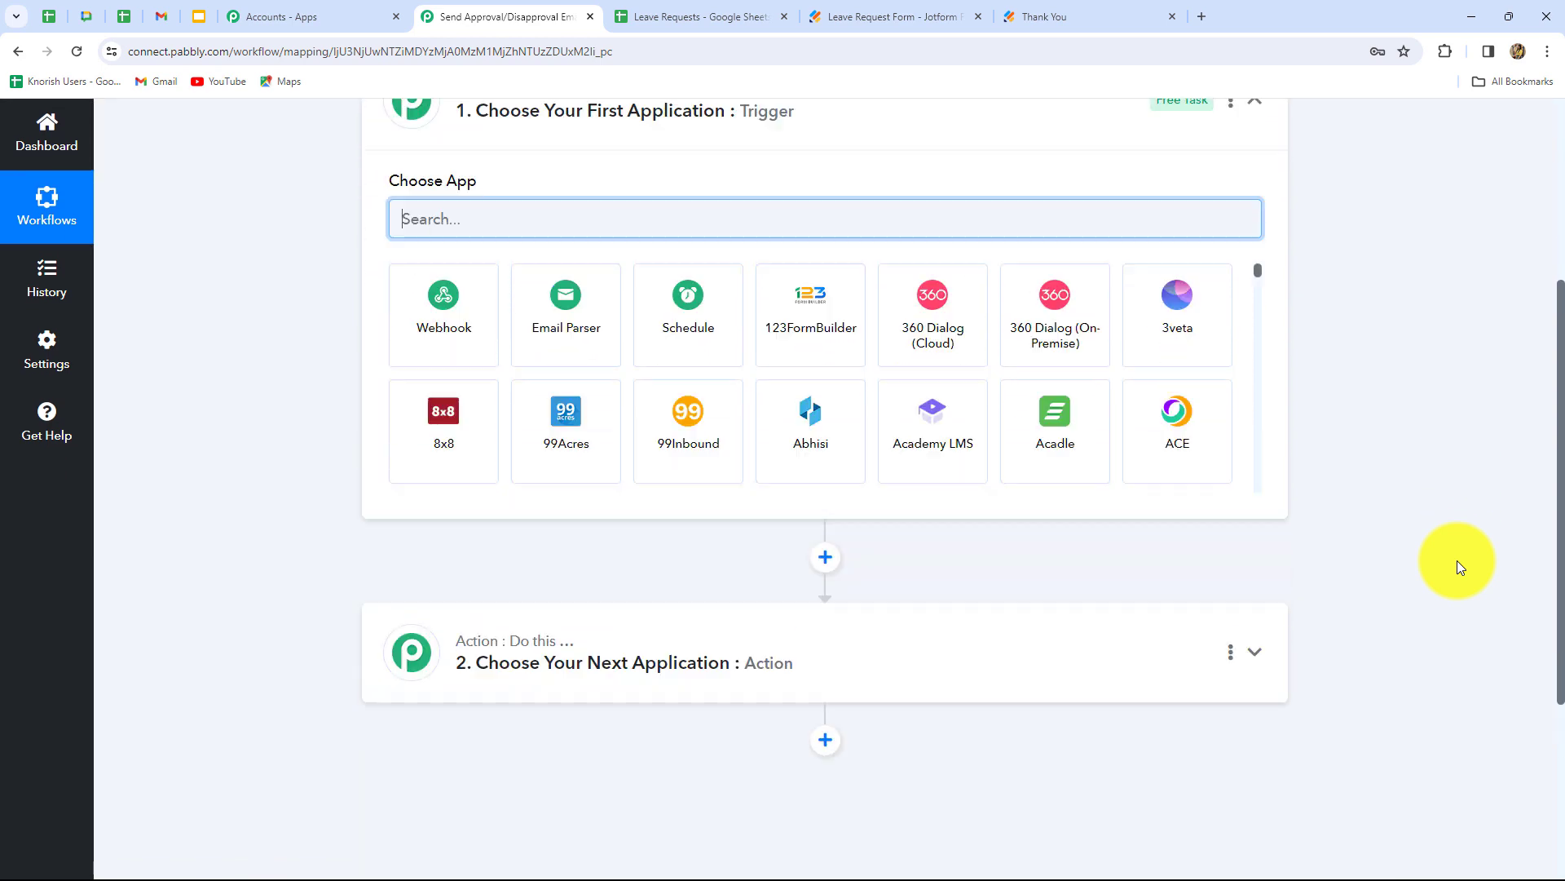
{"action": "scroll", "coordinate": [1459, 567], "scroll_direction": "up", "scroll_amount": 2}
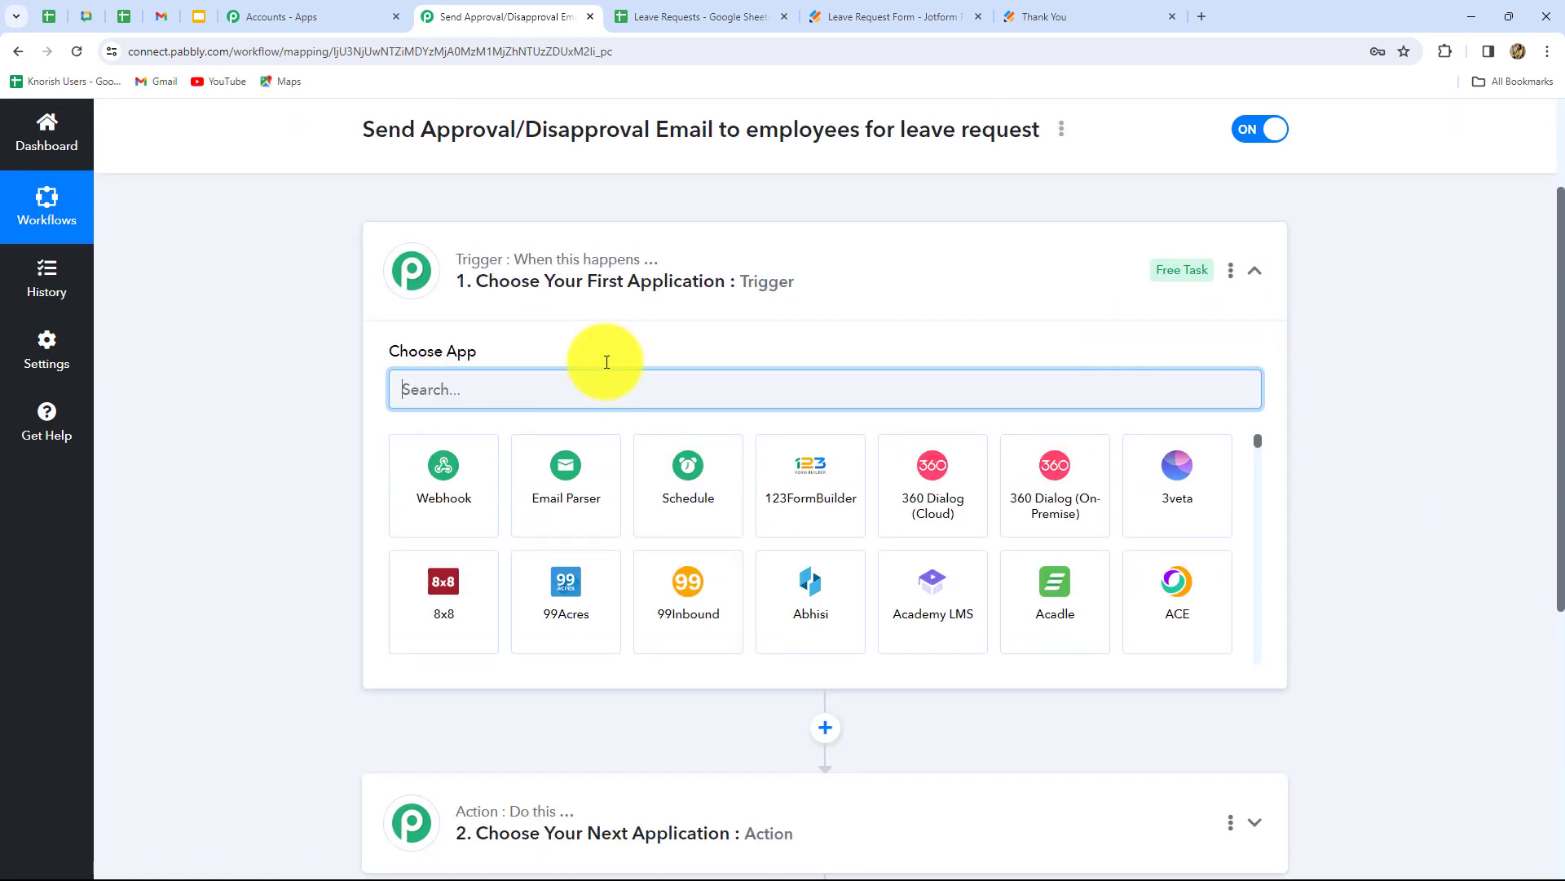
- Add an Approved/Rejected dropdown validation rule to Status cell I2
{"action": "left_click", "coordinate": [648, 4]}
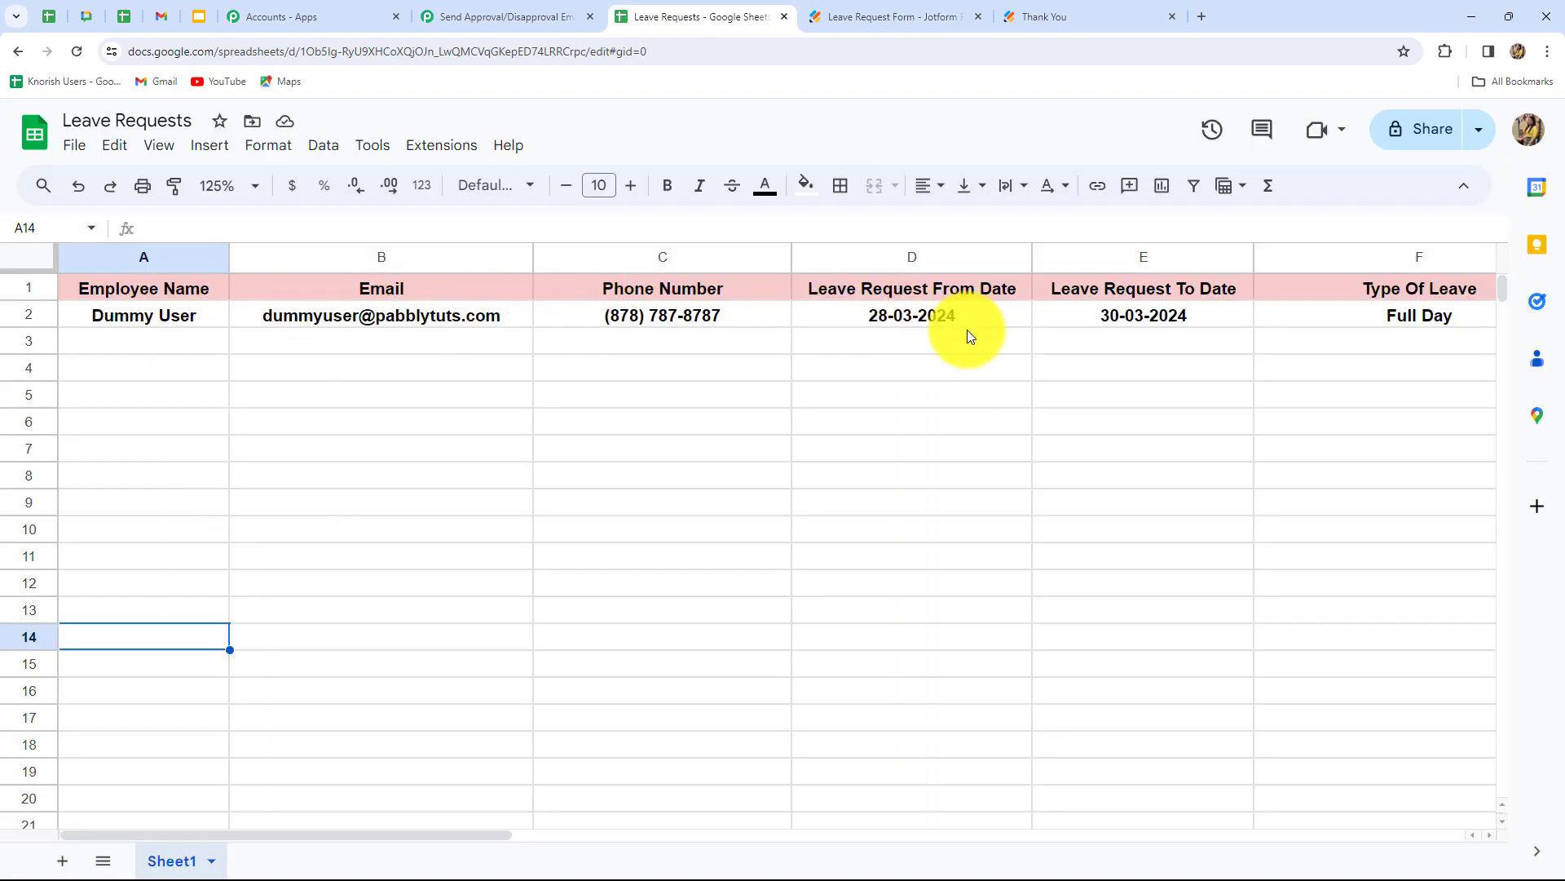
{"action": "left_click_drag", "start_coordinate": [394, 833], "coordinate": [734, 848]}
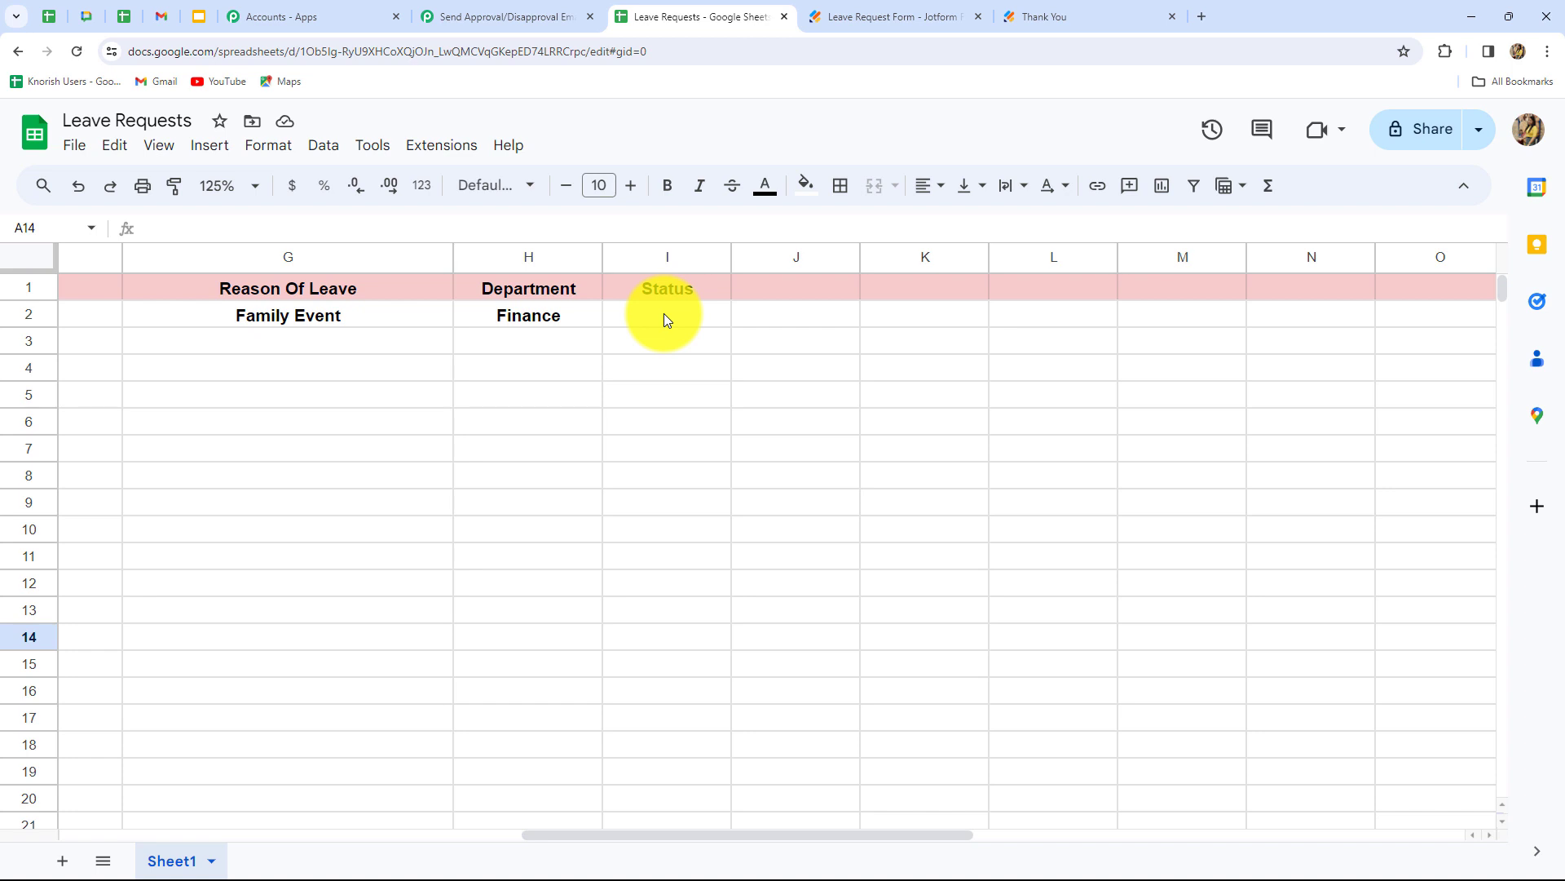
{"action": "left_click", "coordinate": [670, 323]}
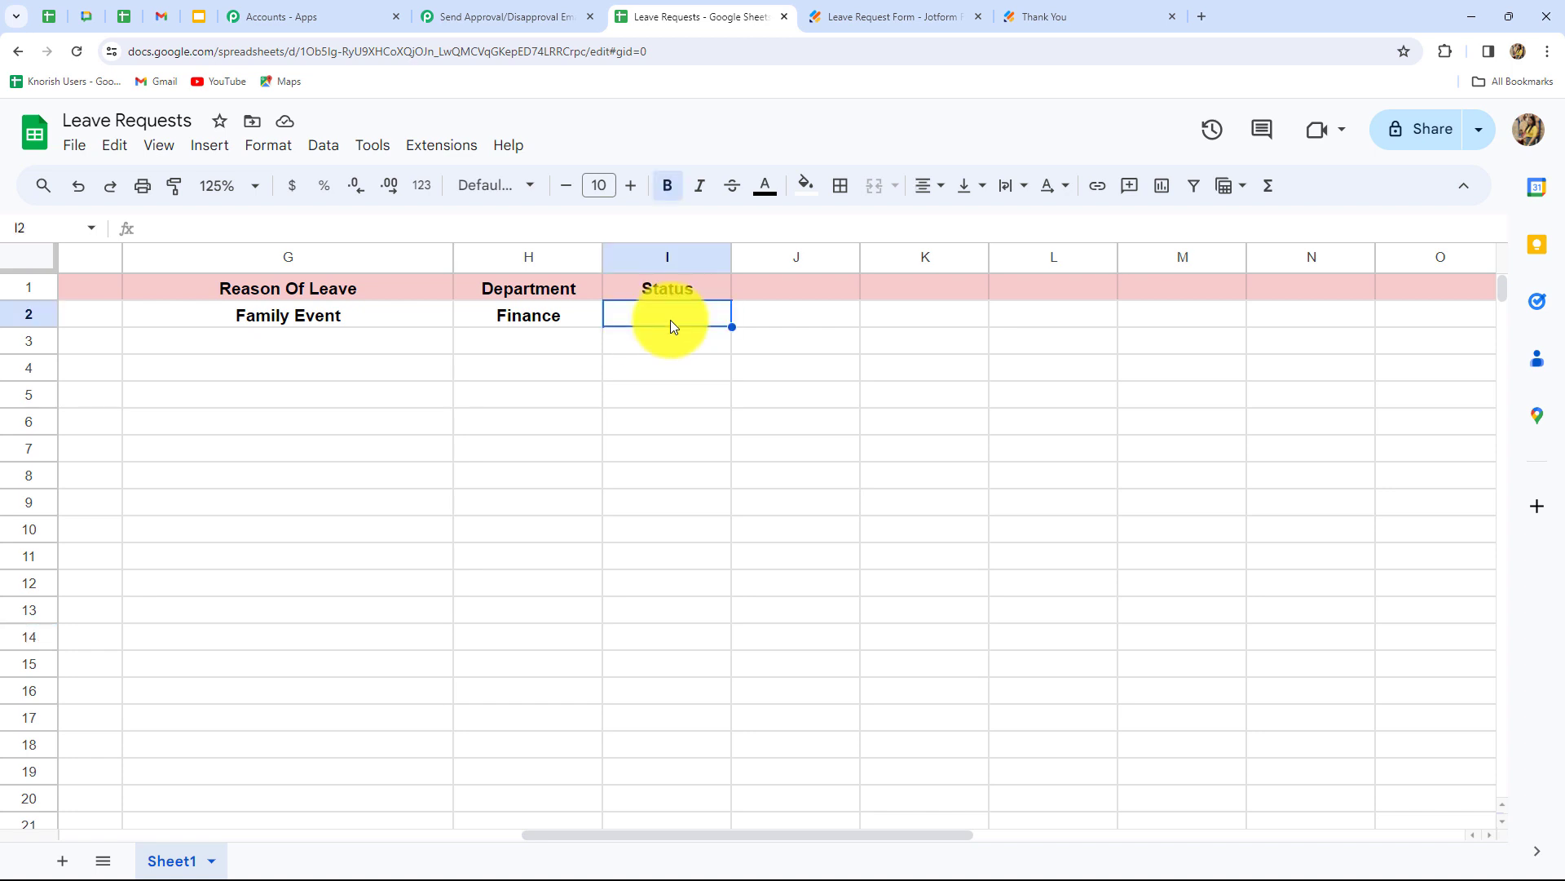
{"action": "left_click", "coordinate": [324, 145]}
{"action": "left_click", "coordinate": [387, 557]}
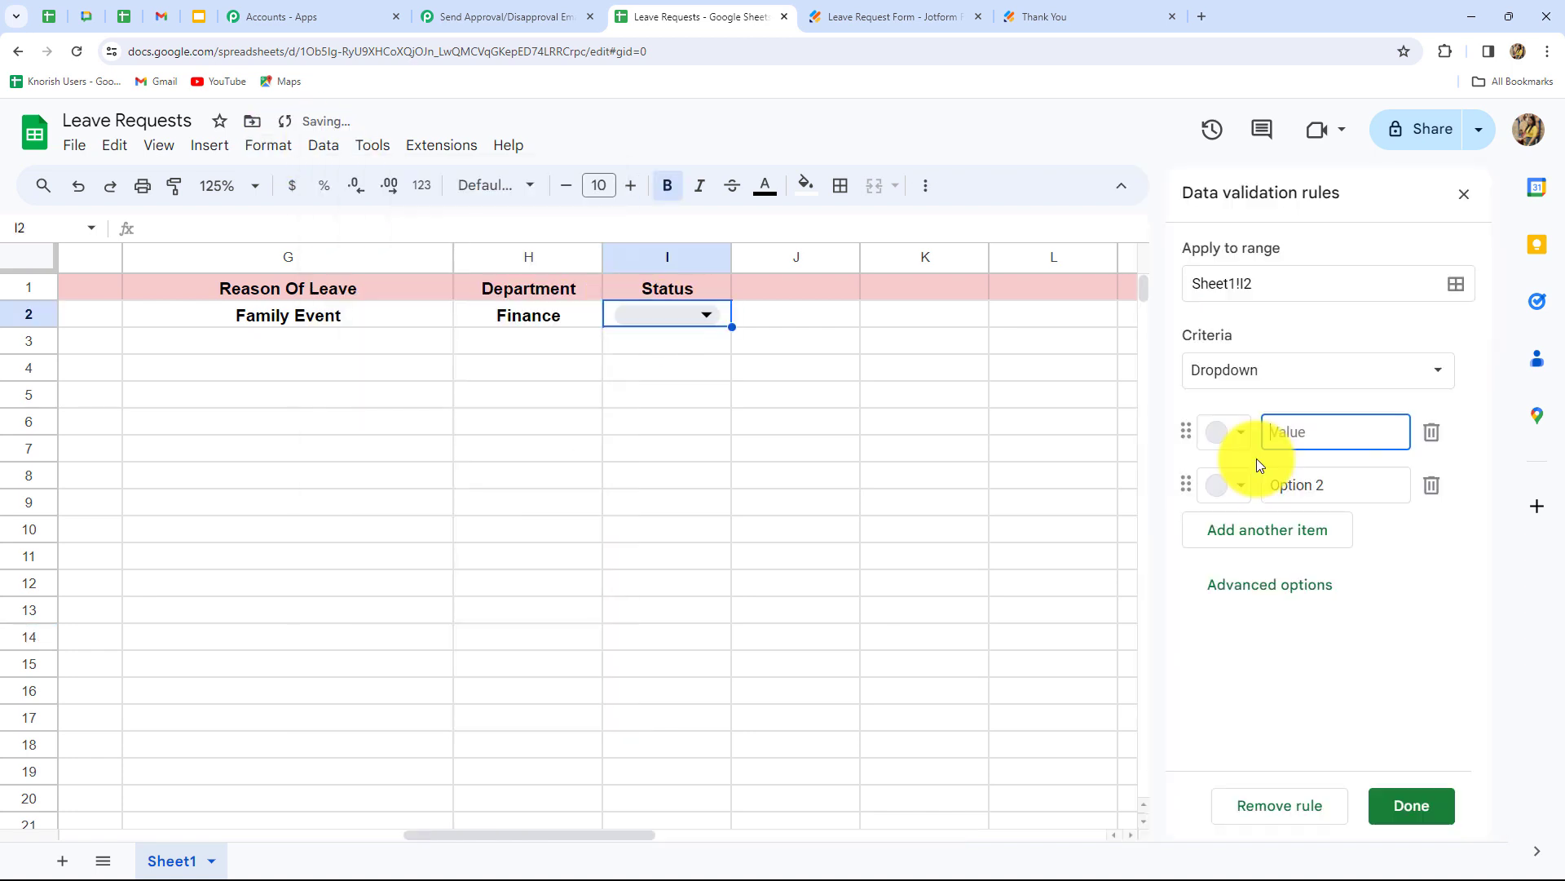
{"action": "left_click", "coordinate": [1408, 804]}
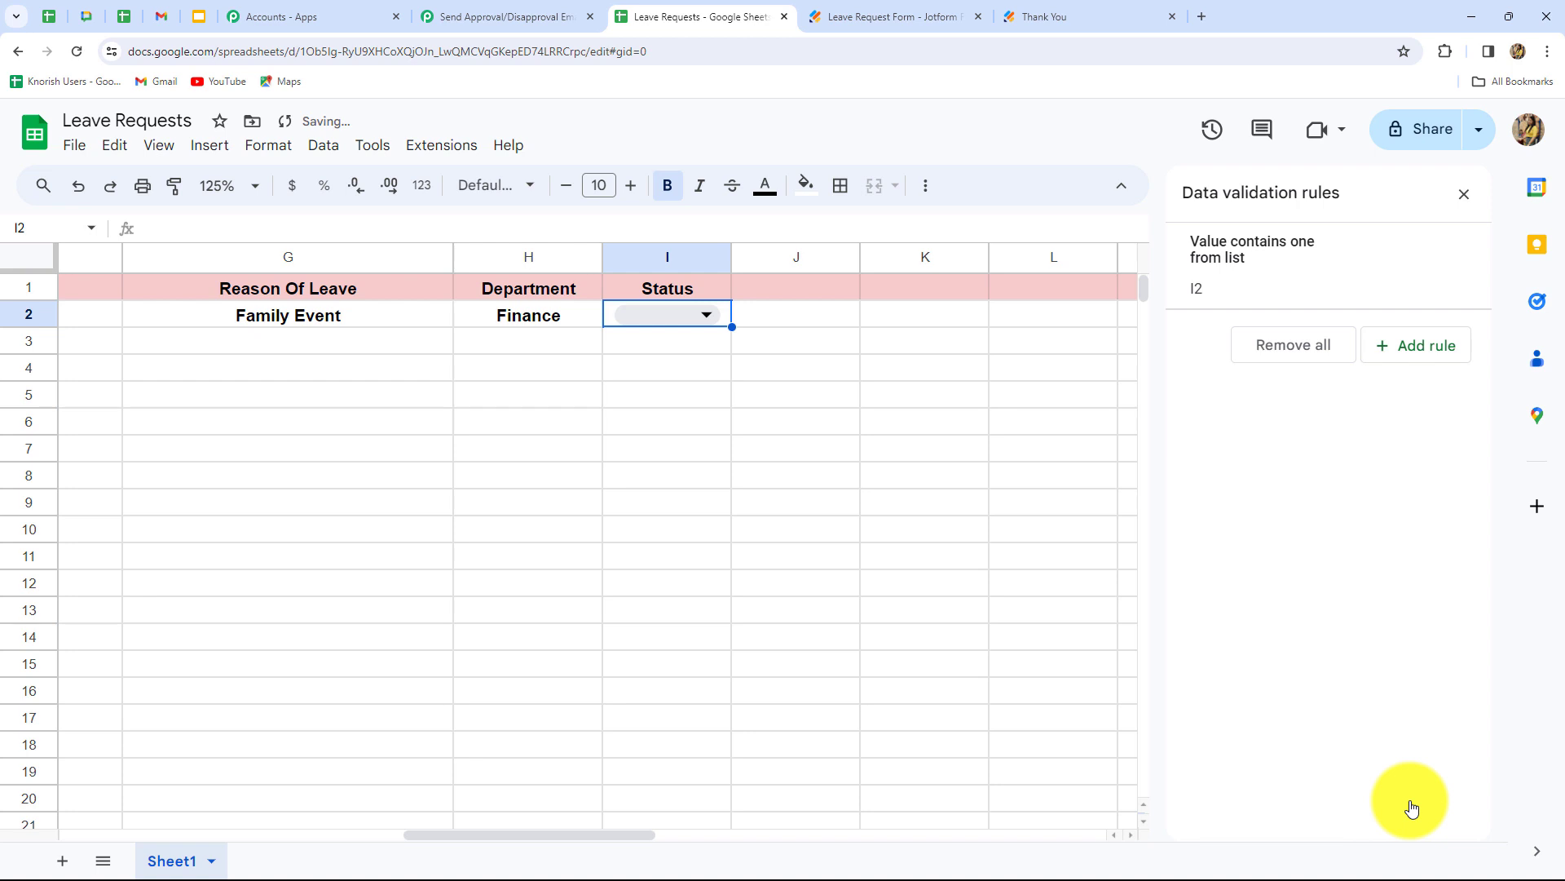
- Set the test row's Status in I2 to Approved
{"action": "left_click", "coordinate": [667, 324]}
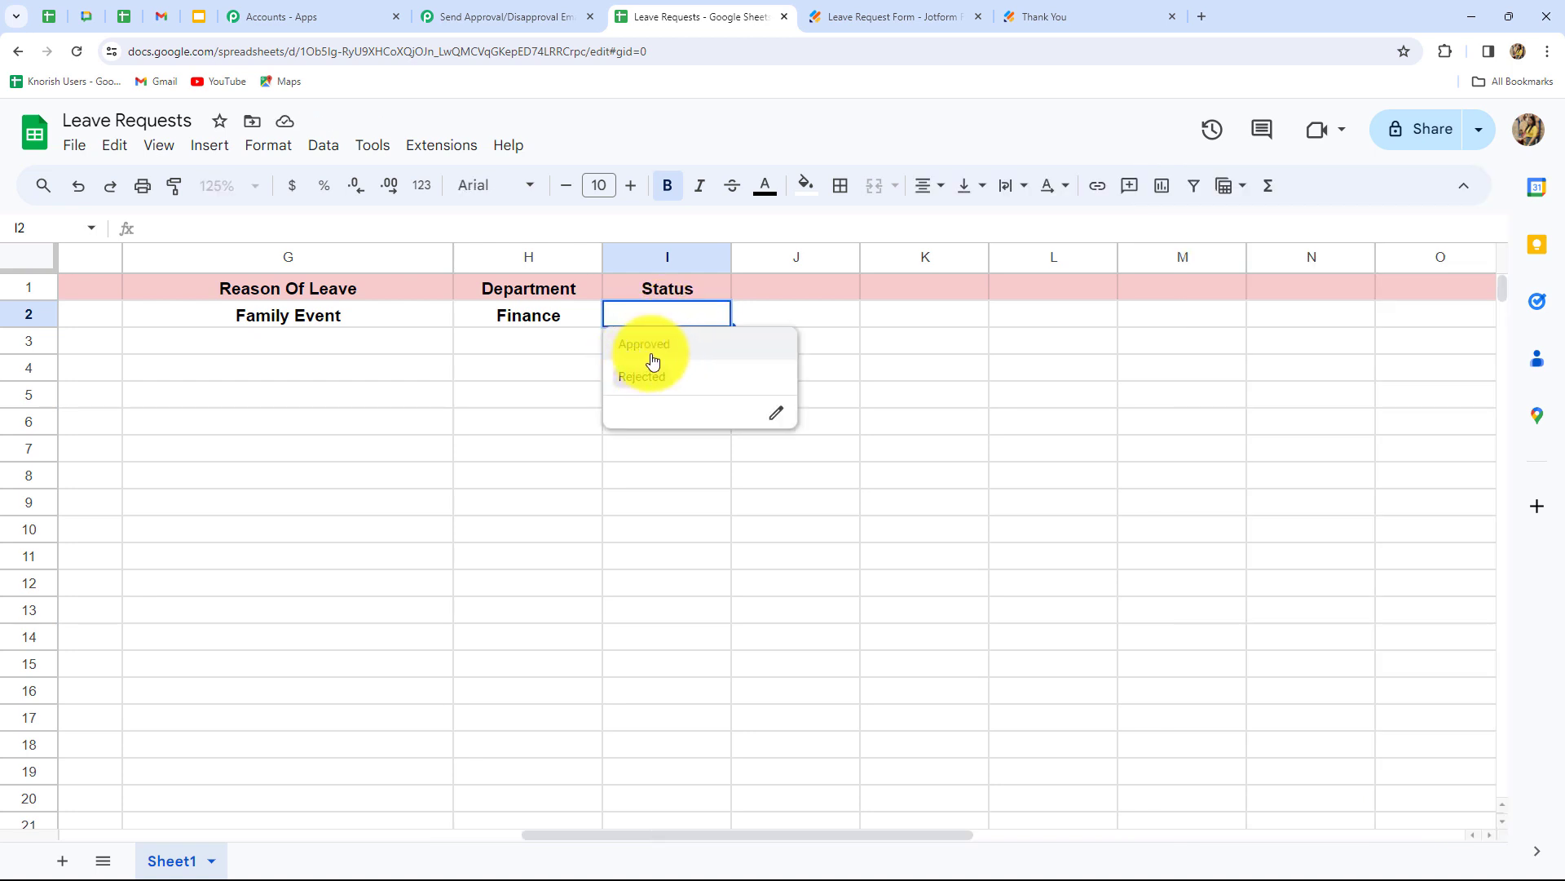
{"action": "left_click", "coordinate": [650, 351]}
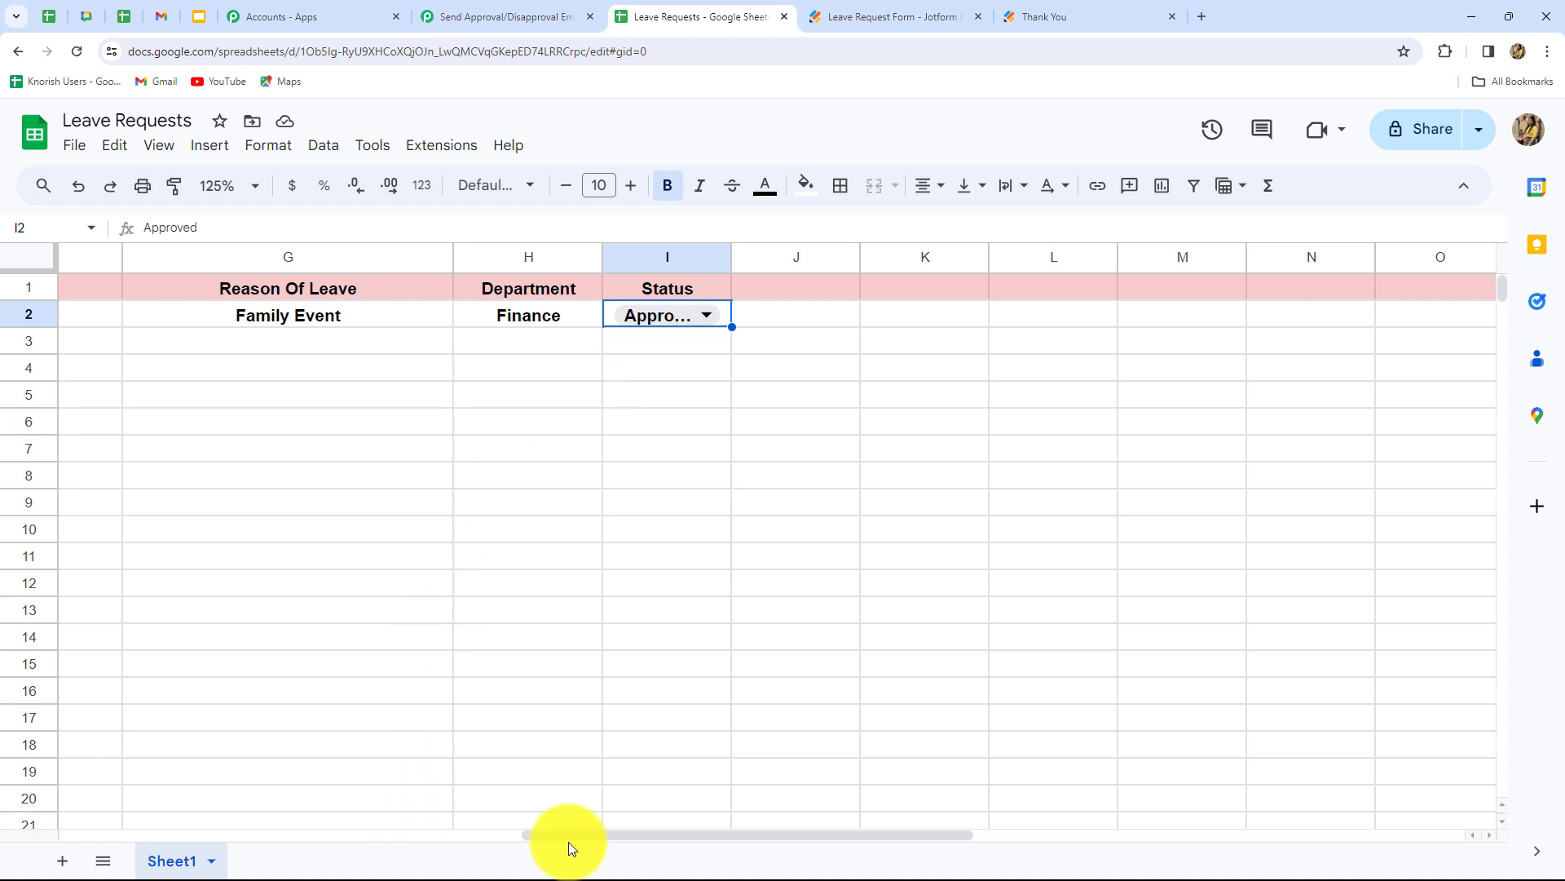
{"action": "mouse_move", "coordinate": [571, 835]}
{"action": "left_mouse_down"}
{"action": "mouse_move", "coordinate": [151, 877]}
{"action": "mouse_move", "coordinate": [63, 859]}
{"action": "left_mouse_up"}
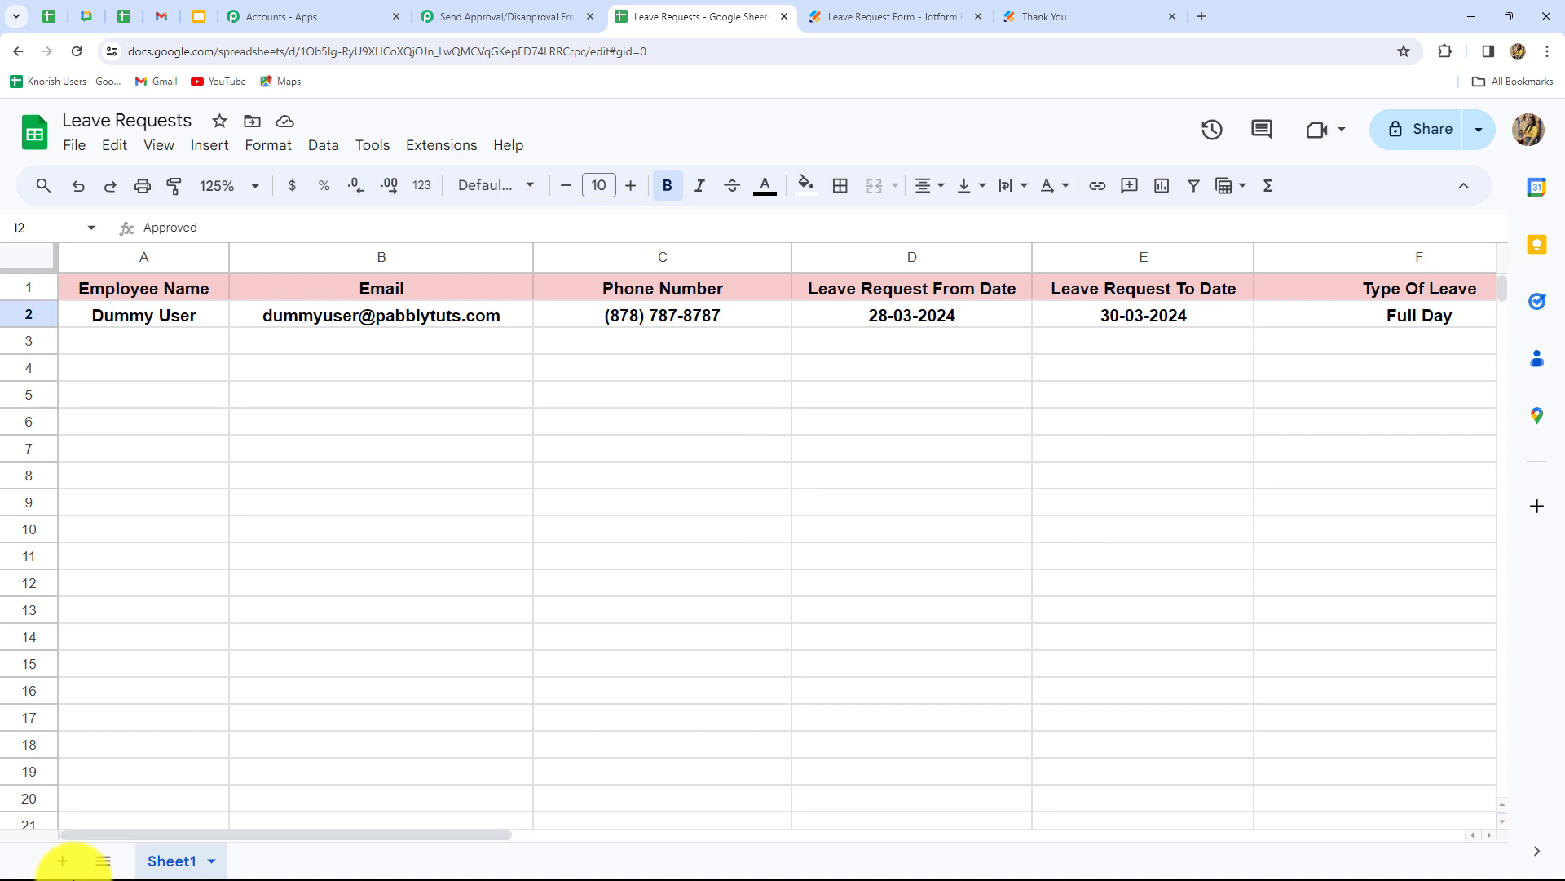
- Set the trigger to Google Sheets with event New or Updated Spreadsheet Row
{"action": "left_click", "coordinate": [487, 15]}
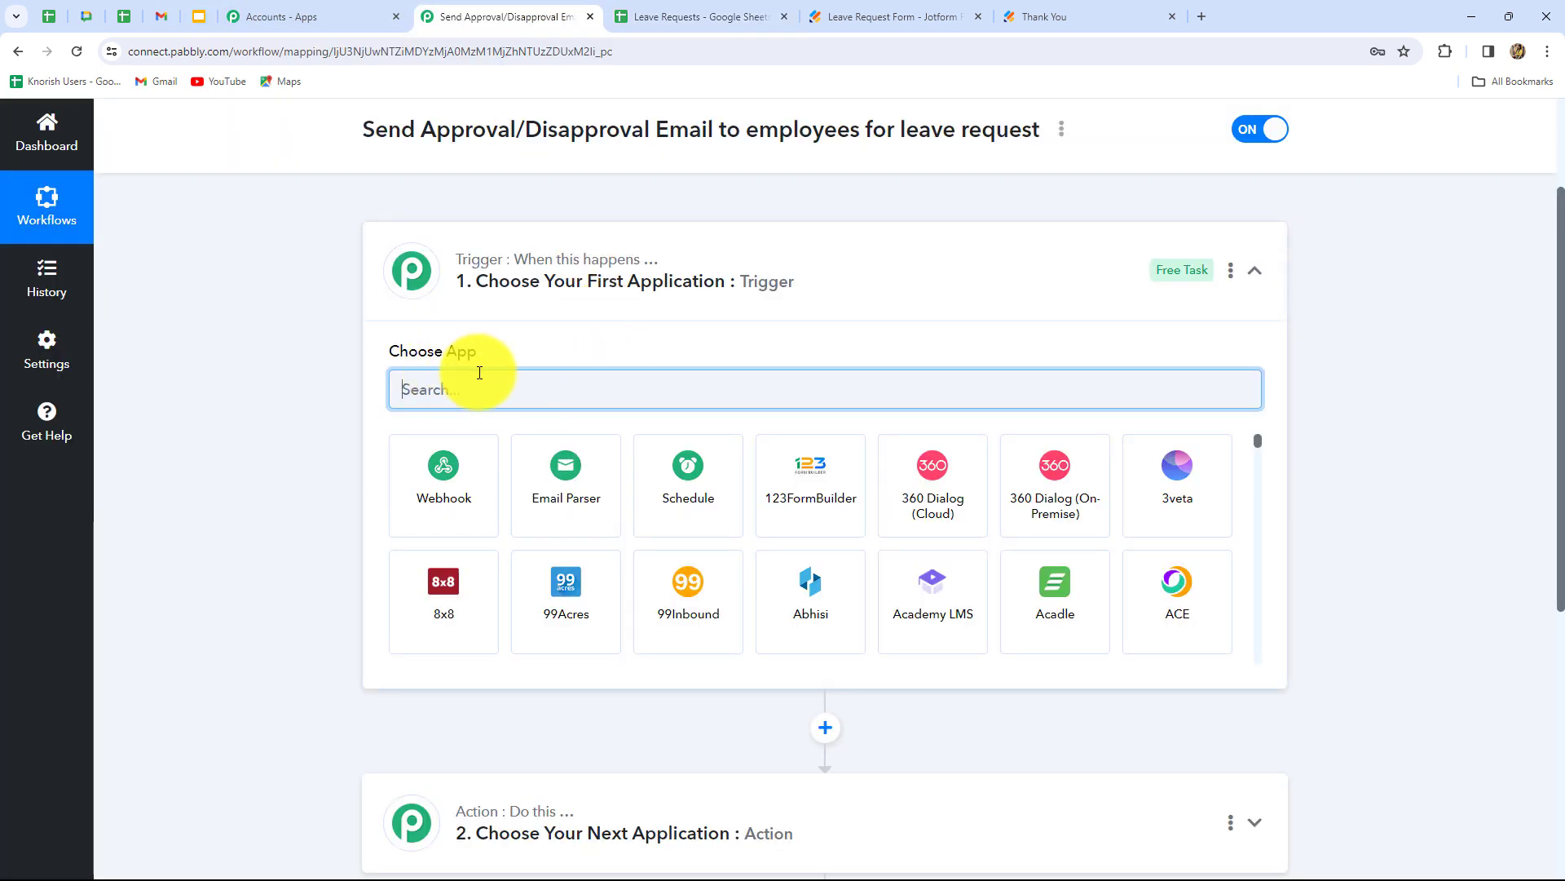
{"action": "type", "text": "Goog"}
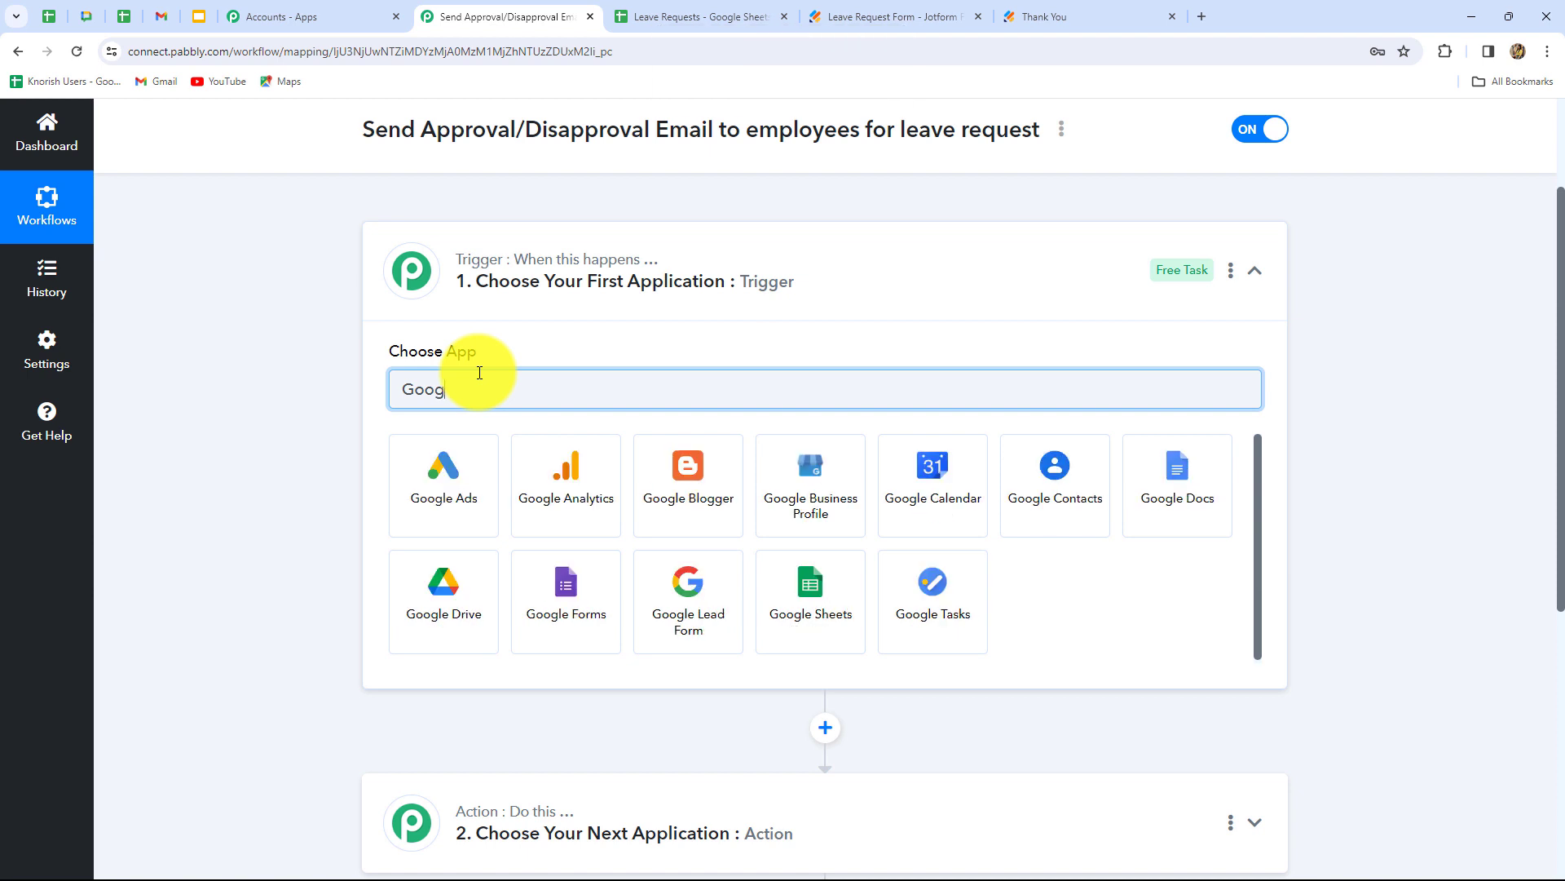
{"action": "left_click", "coordinate": [810, 585]}
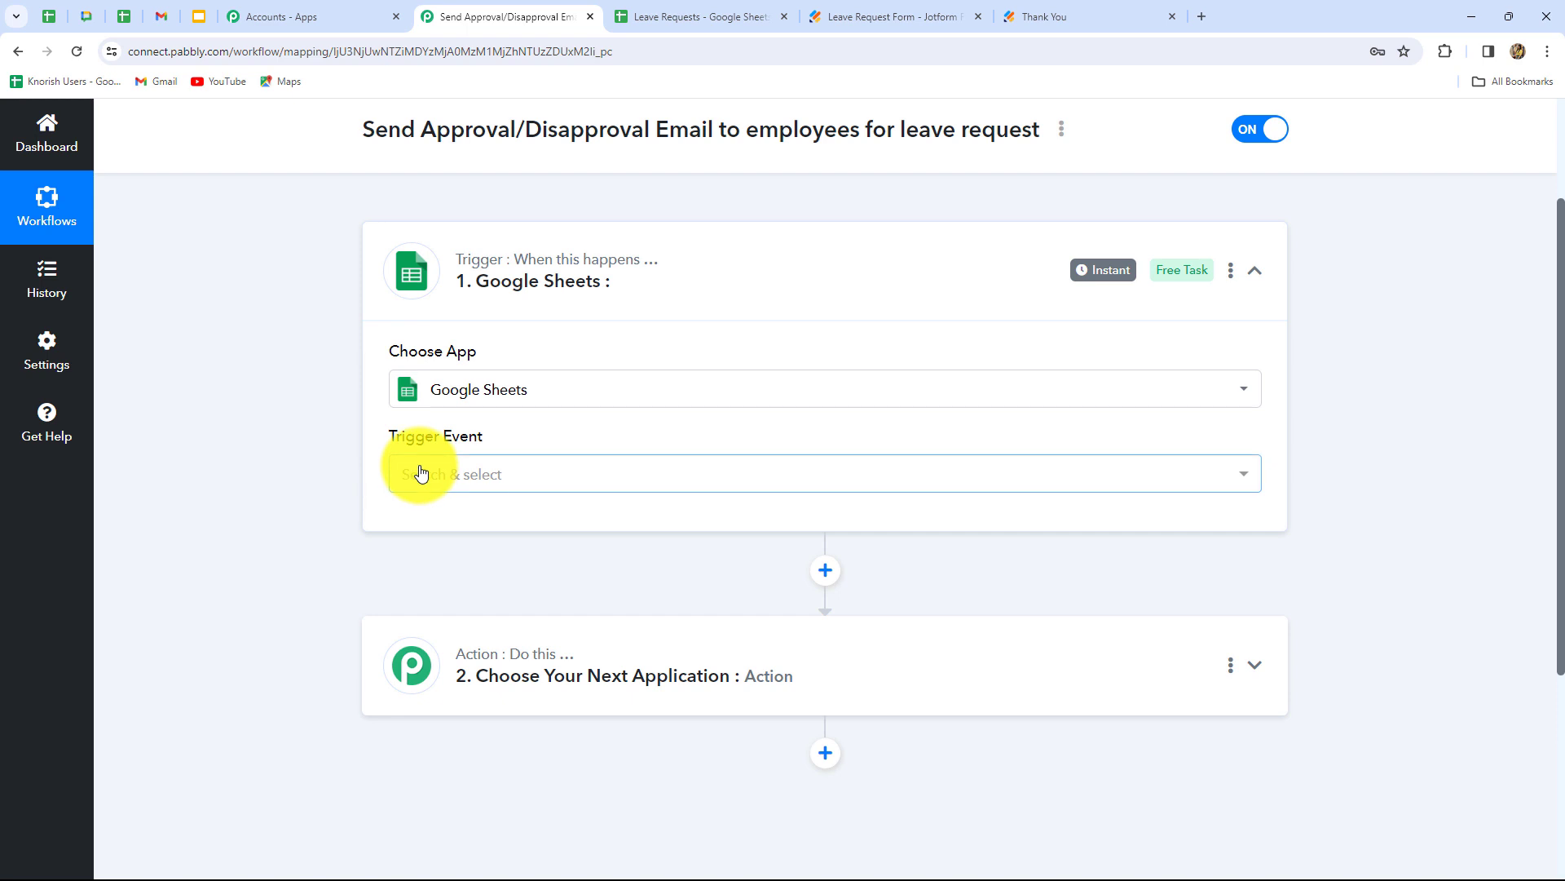
{"action": "left_click", "coordinate": [421, 473]}
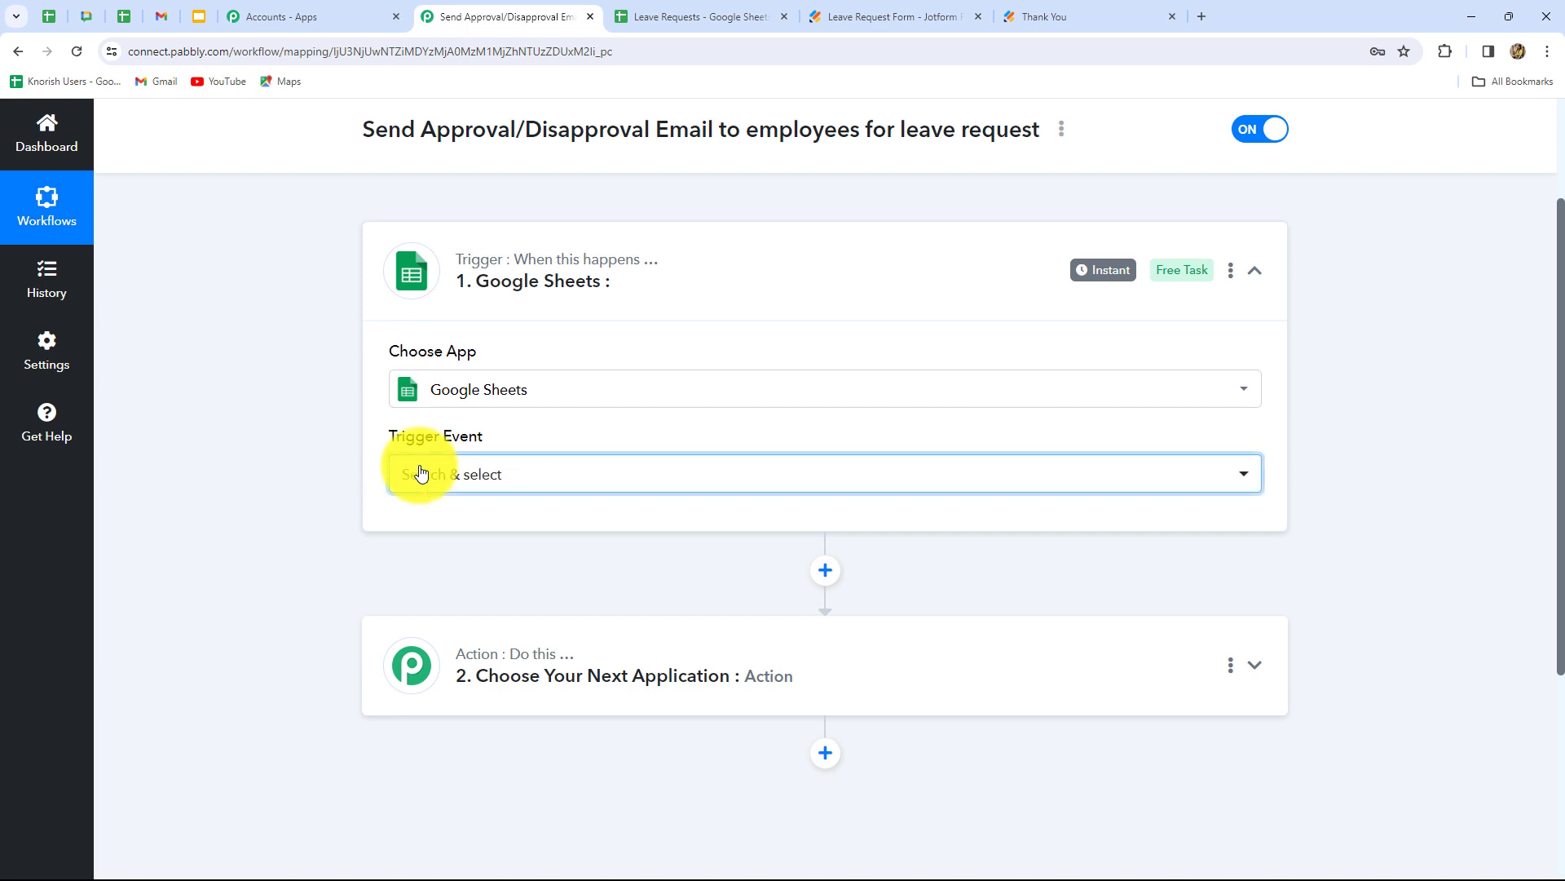
{"action": "left_click", "coordinate": [421, 473]}
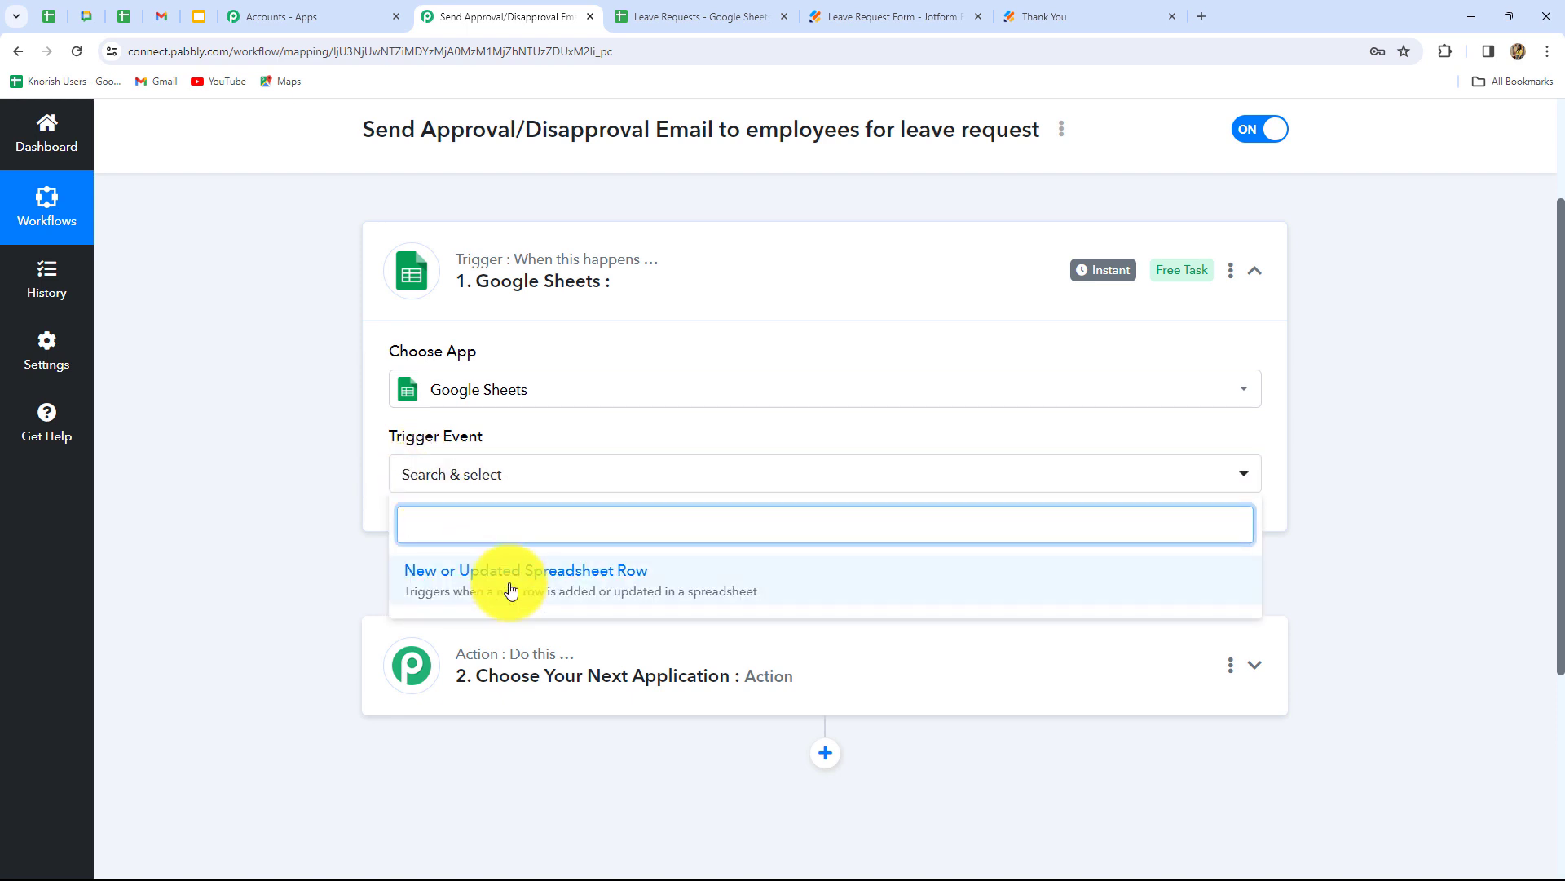
{"action": "left_click", "coordinate": [466, 585]}
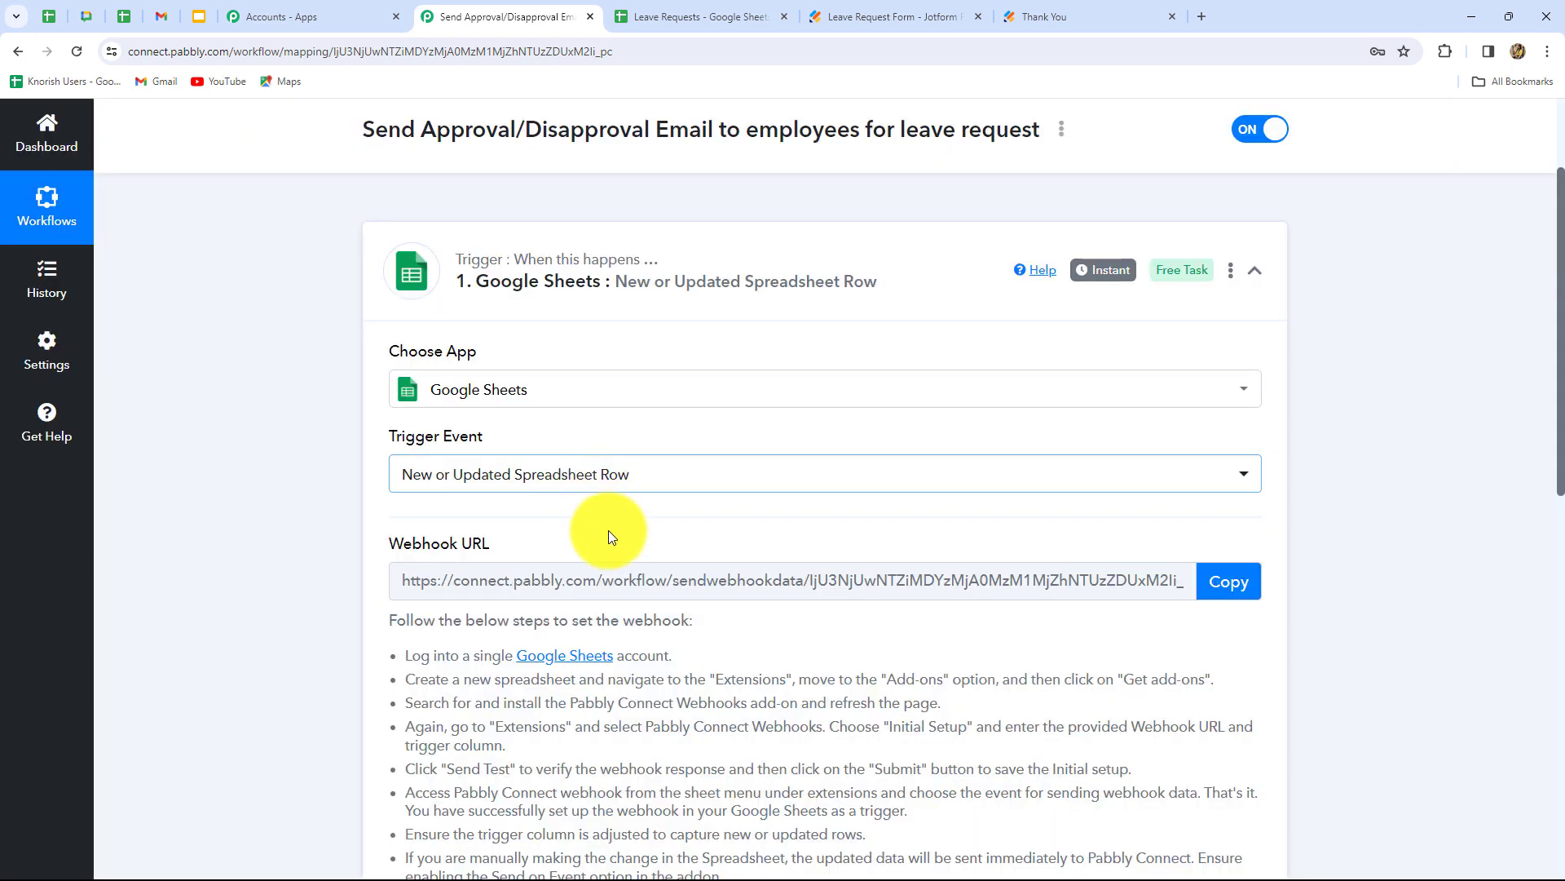
- Copy the trigger's webhook URL
{"action": "scroll", "coordinate": [609, 535], "scroll_direction": "down", "scroll_amount": 3}
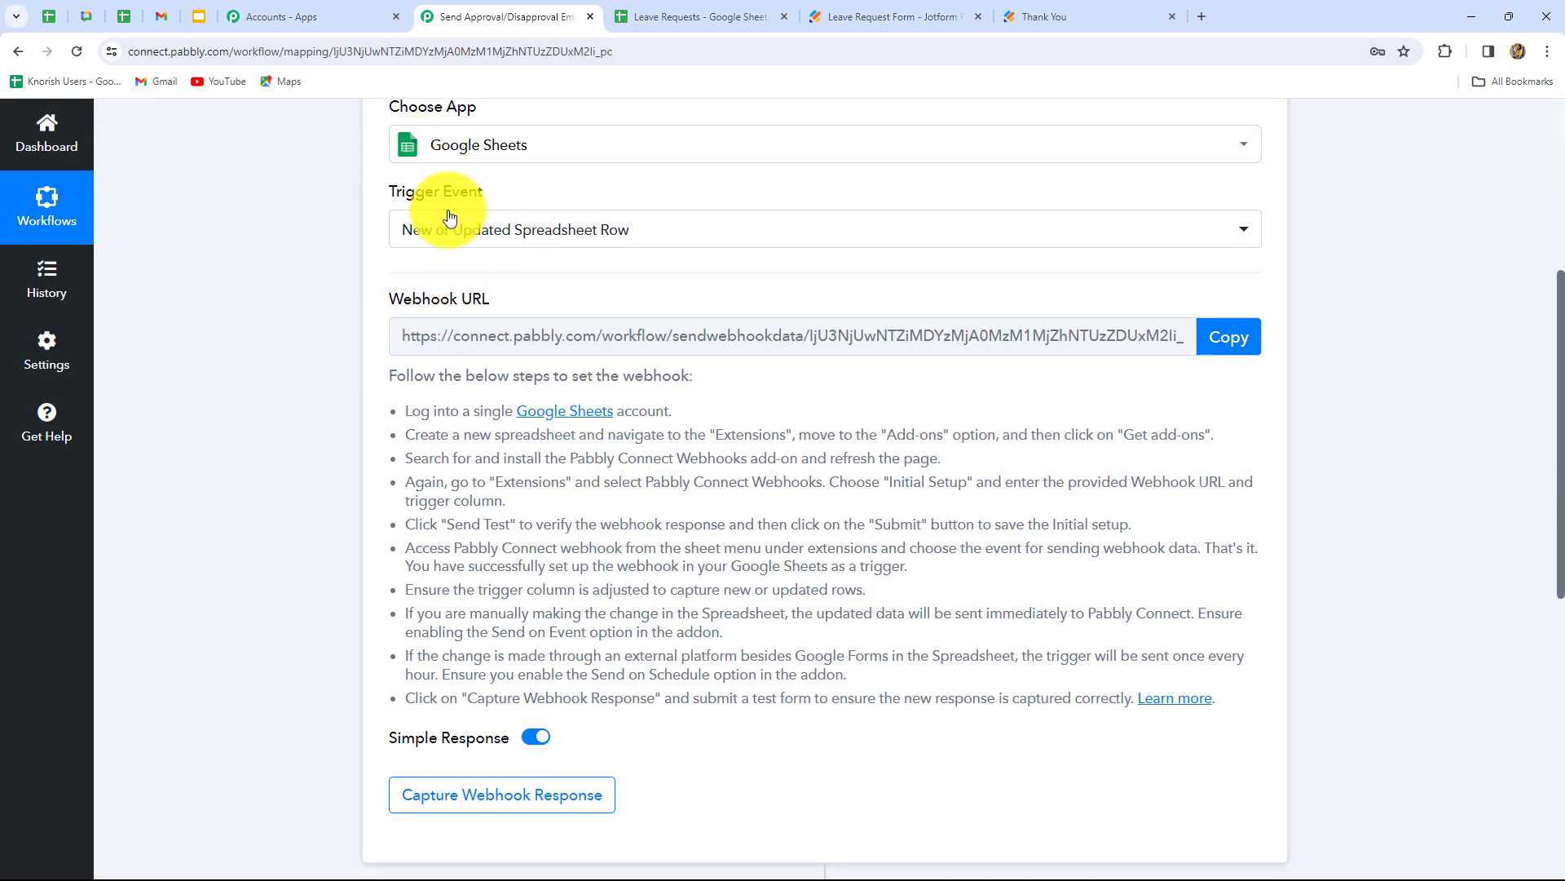
{"action": "left_click_drag", "start_coordinate": [410, 410], "coordinate": [810, 699]}
{"action": "left_click", "coordinate": [825, 759]}
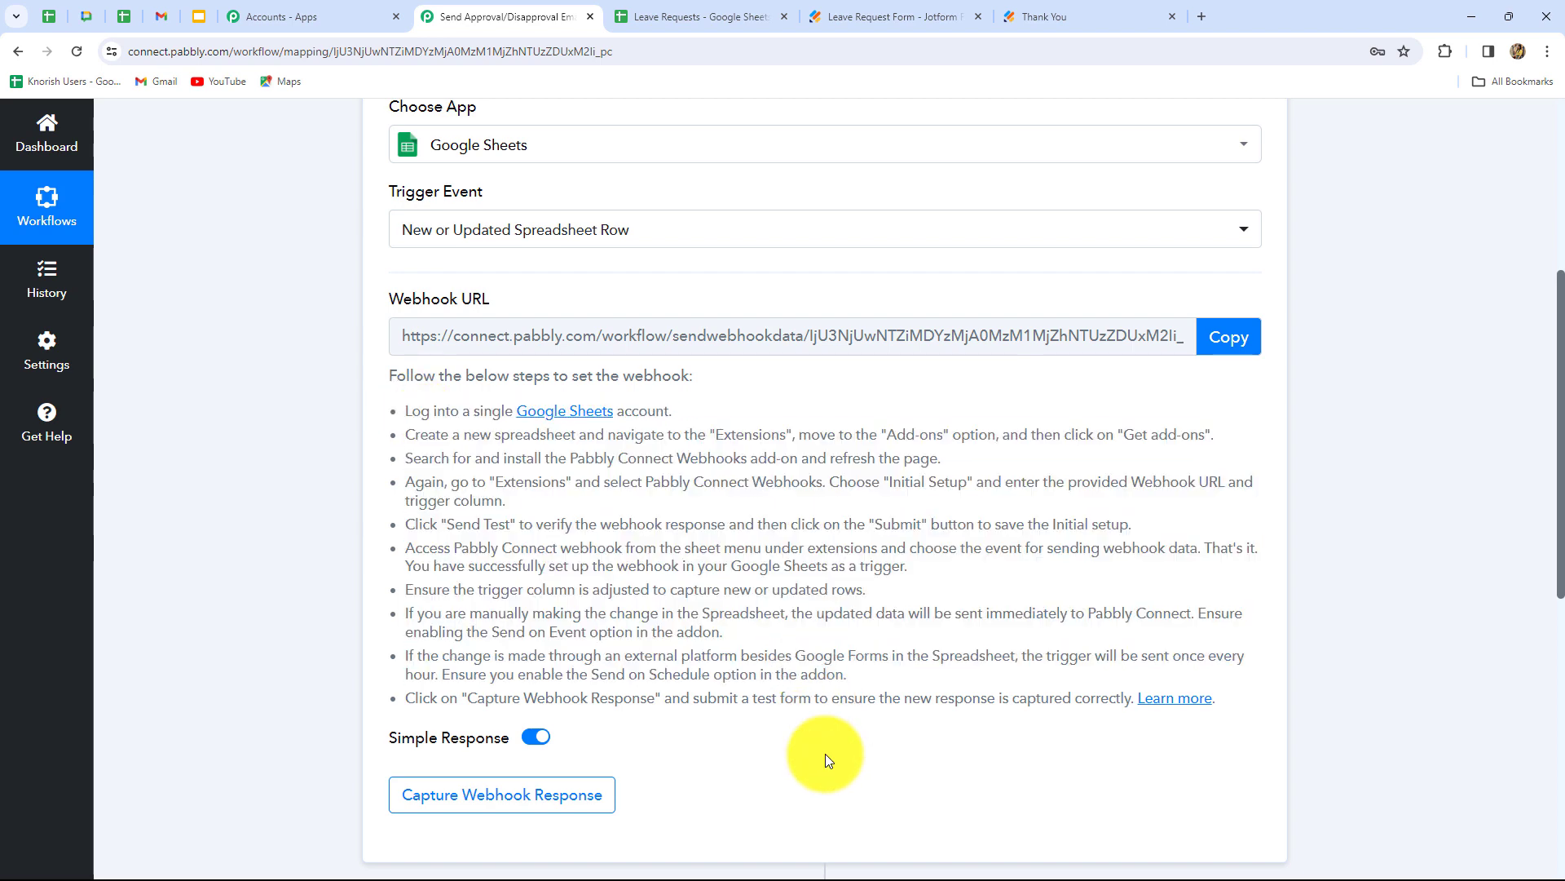
{"action": "left_click", "coordinate": [1223, 341]}
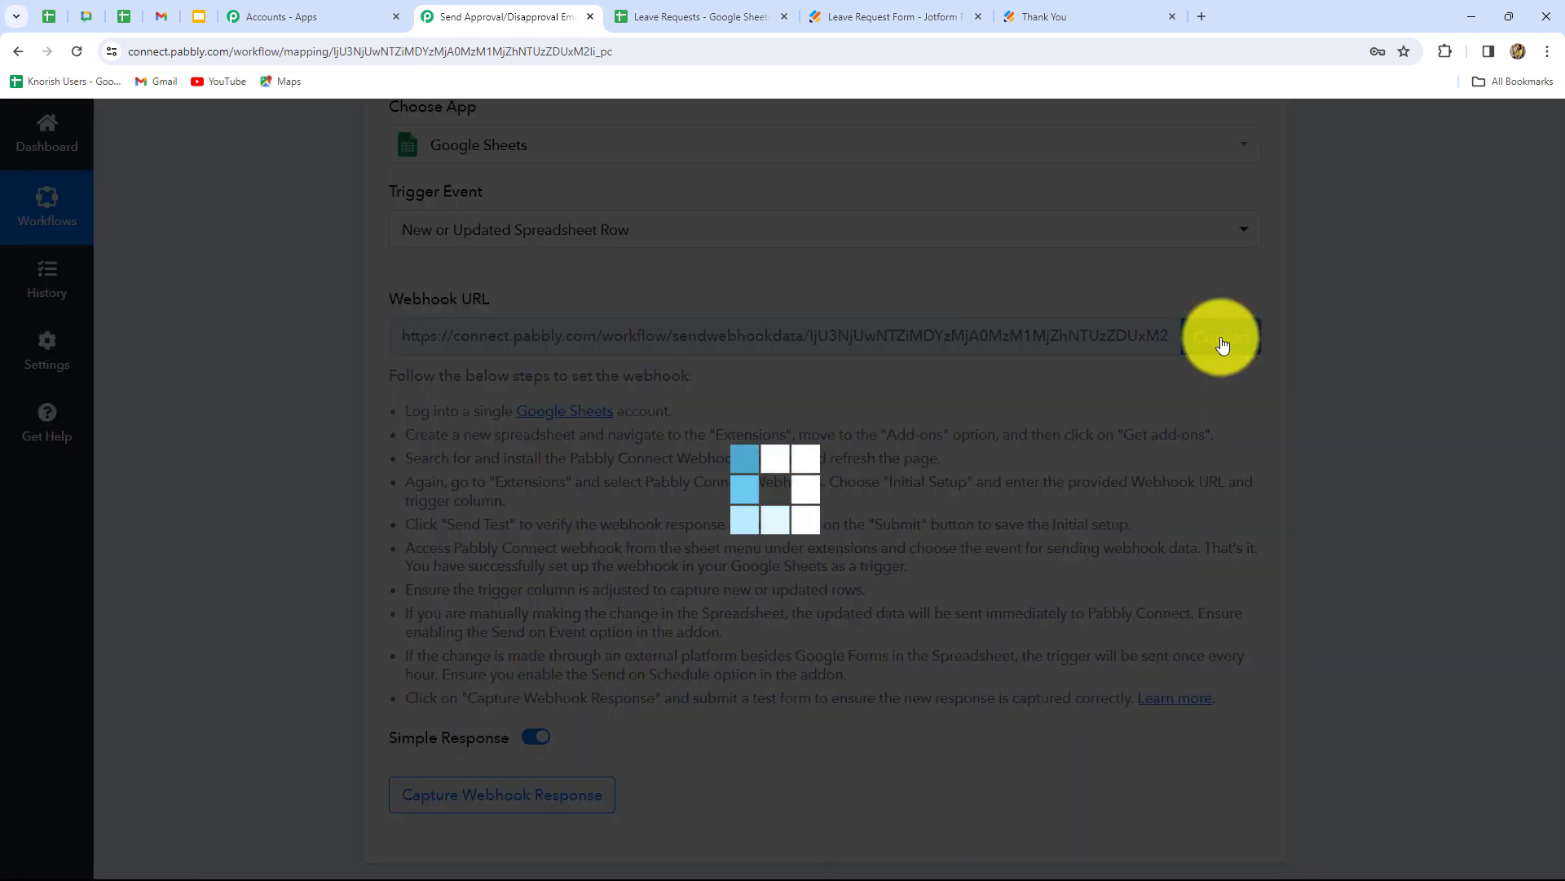
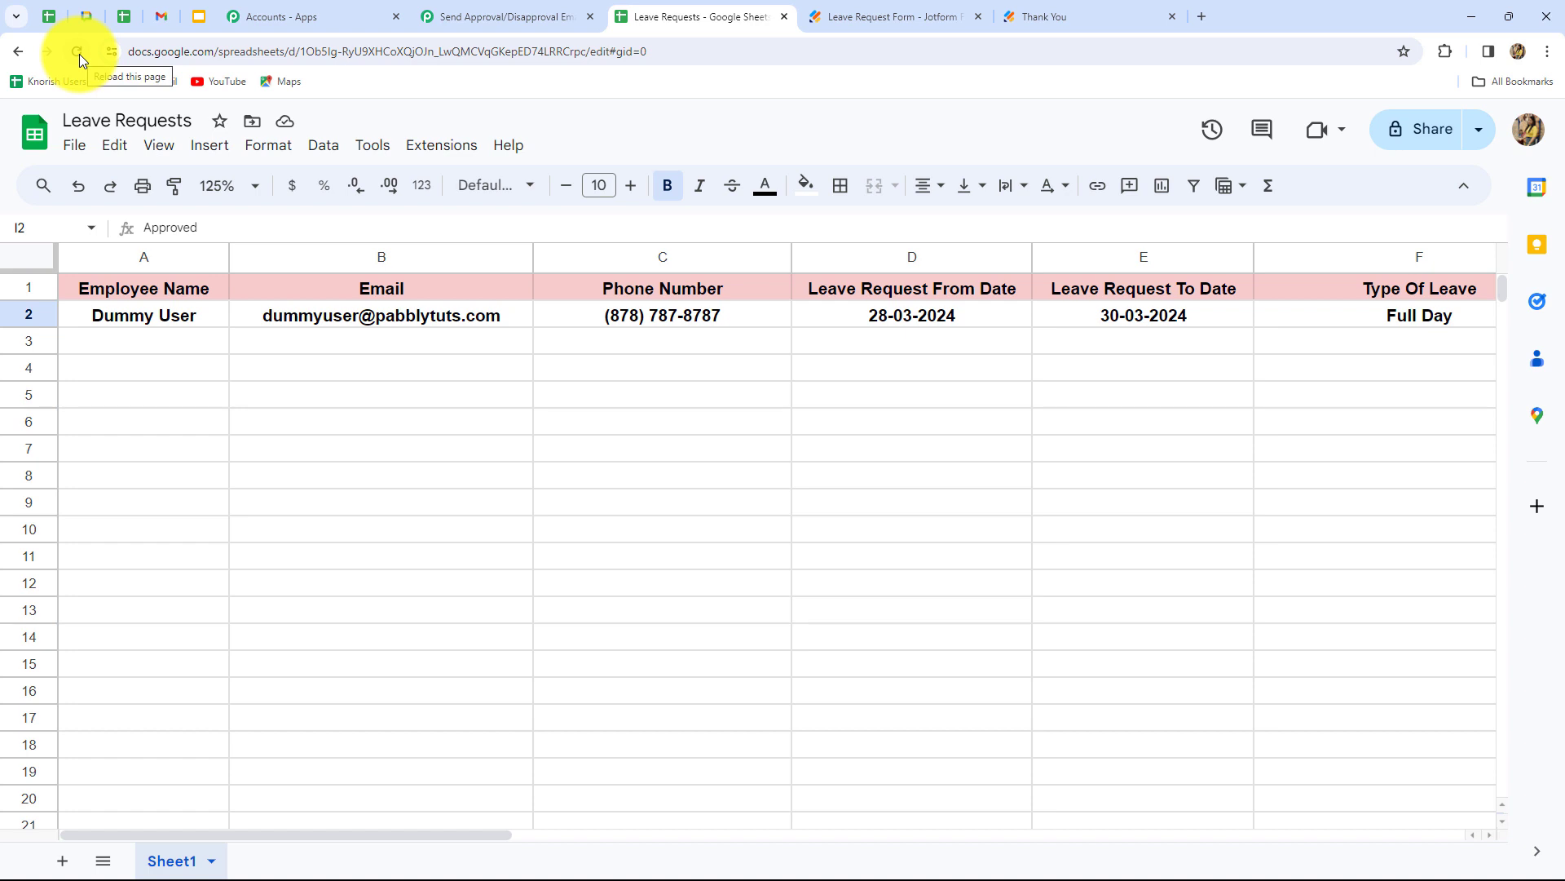
- Paste the Pabbly webhook URL into the Pabbly Connect Webhooks initial setup, then scroll right to column I
{"action": "left_click", "coordinate": [431, 156]}
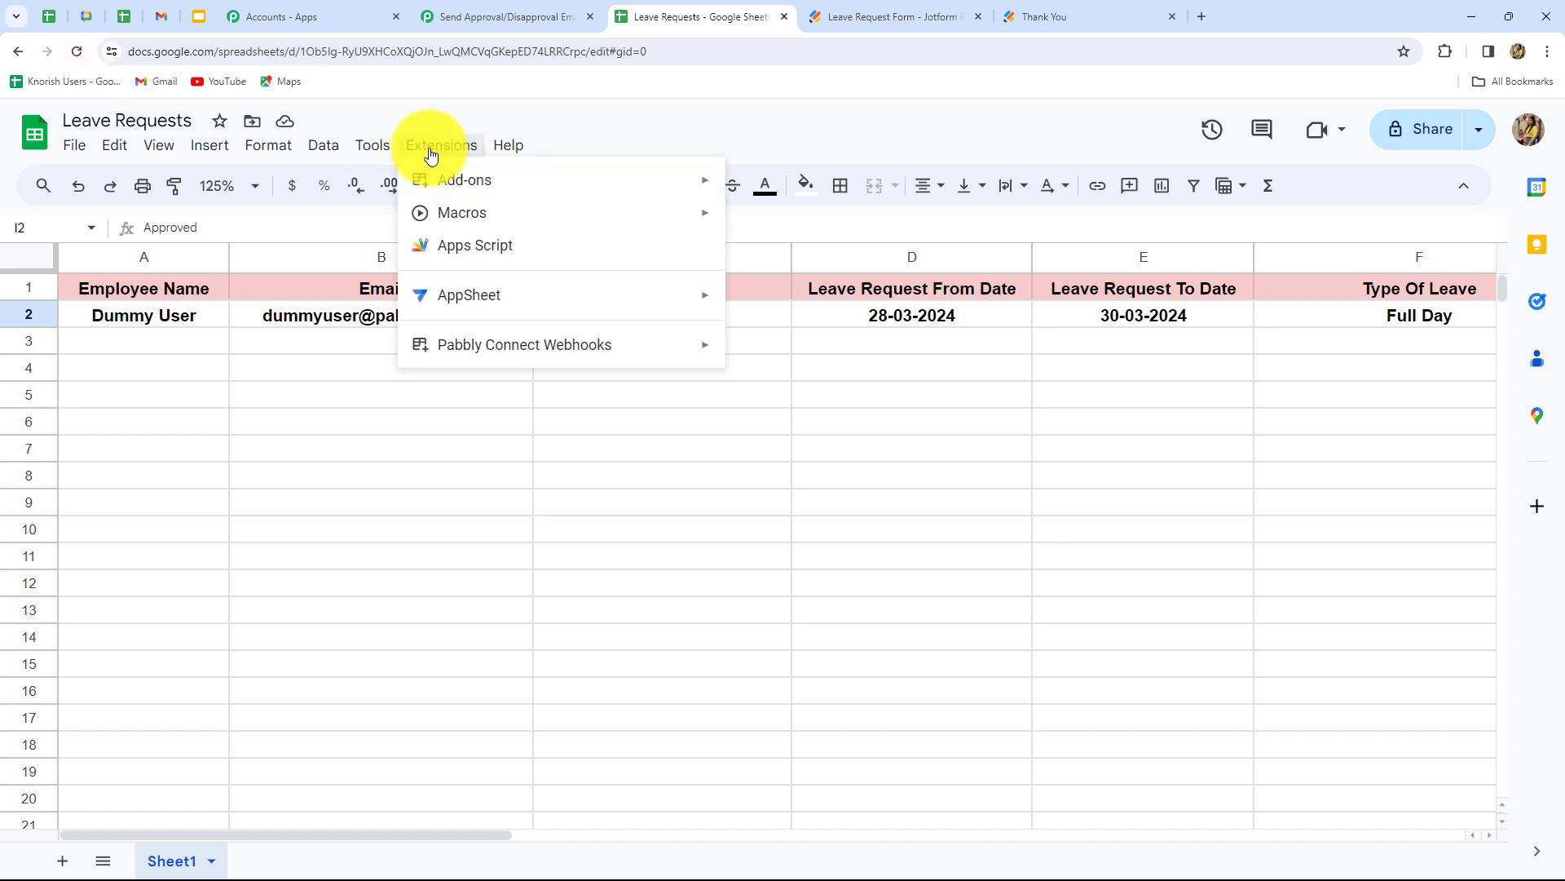
{"action": "mouse_move", "coordinate": [493, 352]}
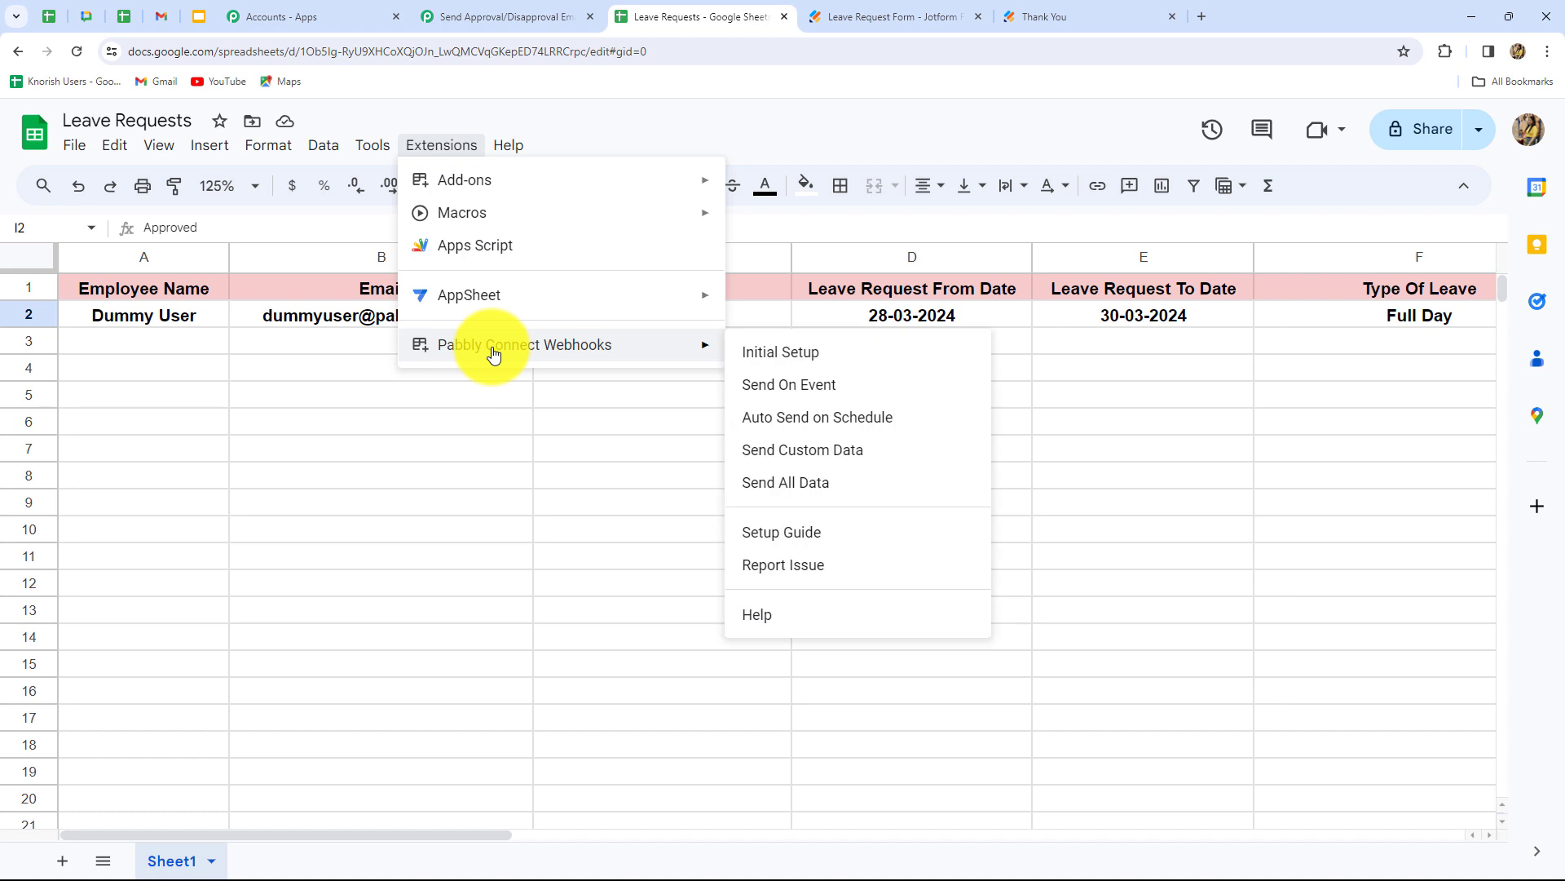
{"action": "left_click", "coordinate": [763, 358]}
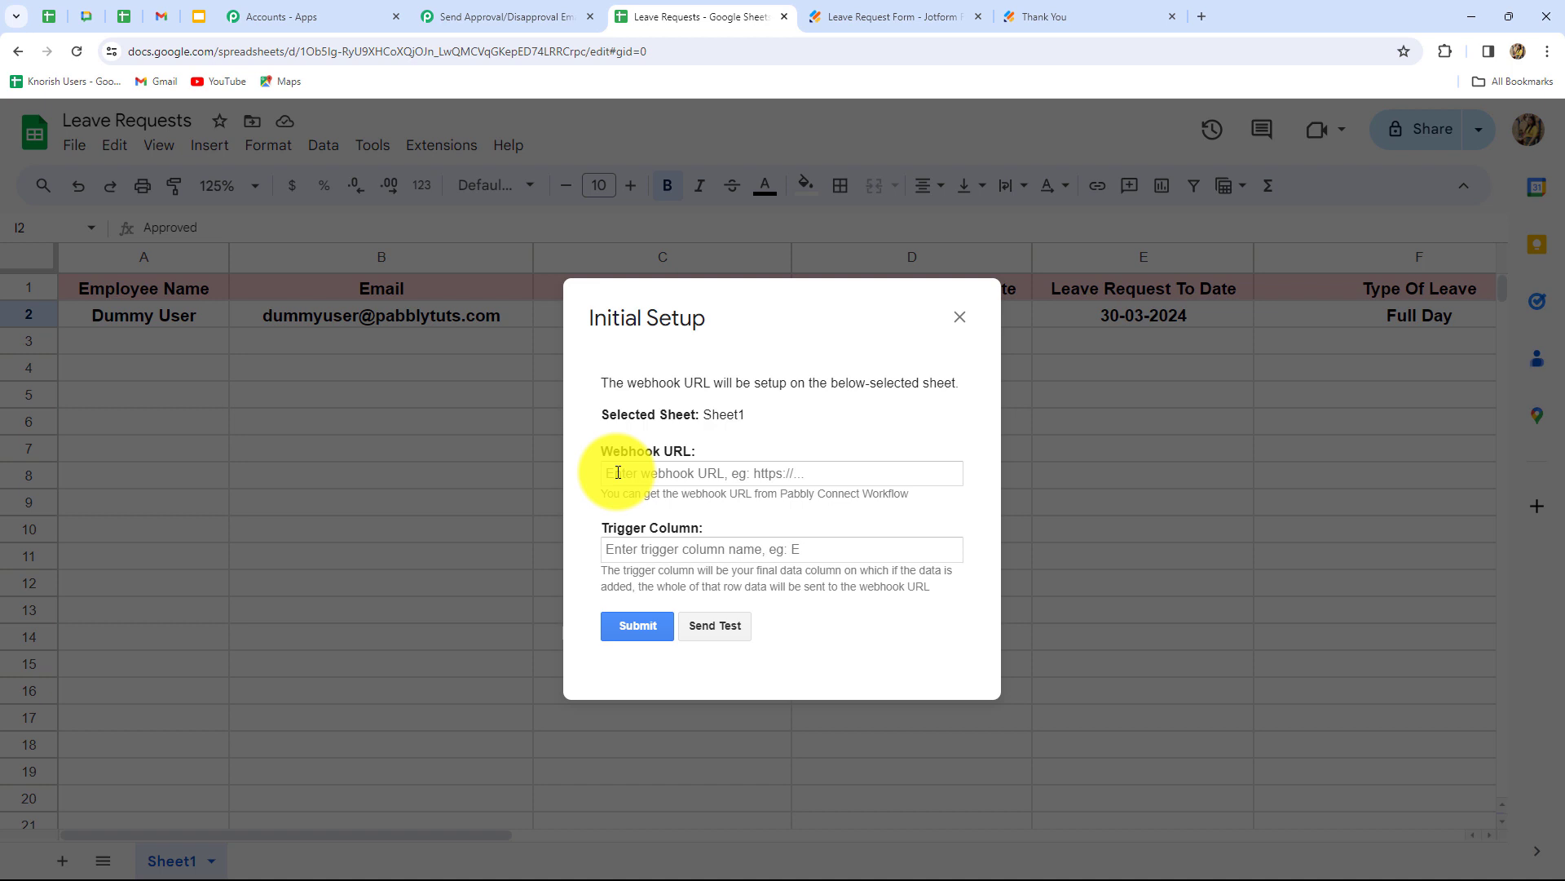
{"action": "left_click", "coordinate": [618, 473]}
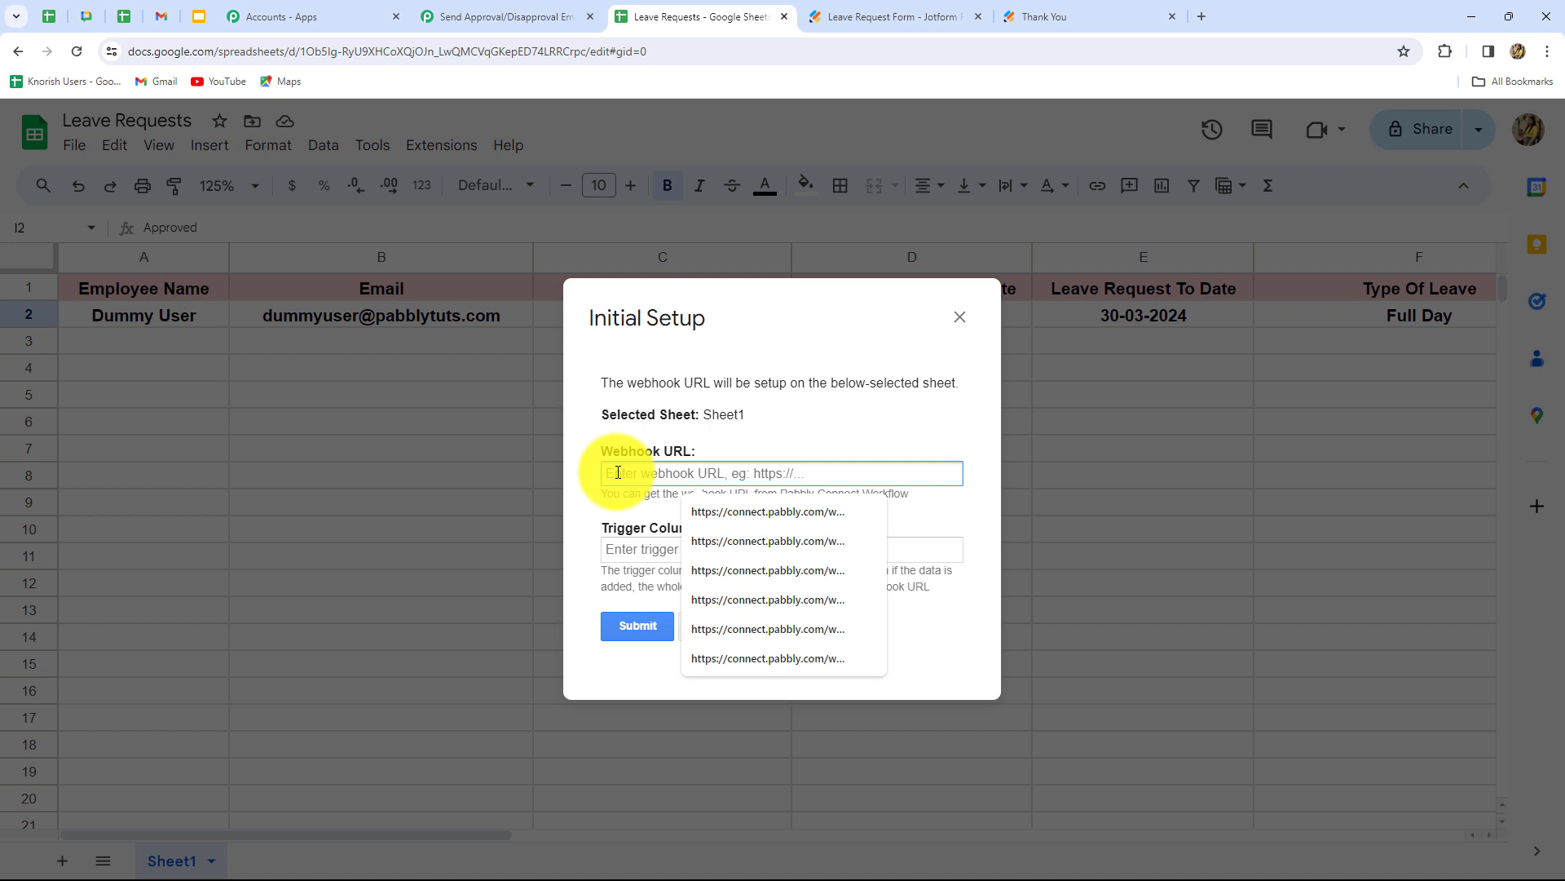
{"action": "key", "text": "ctrl+v"}
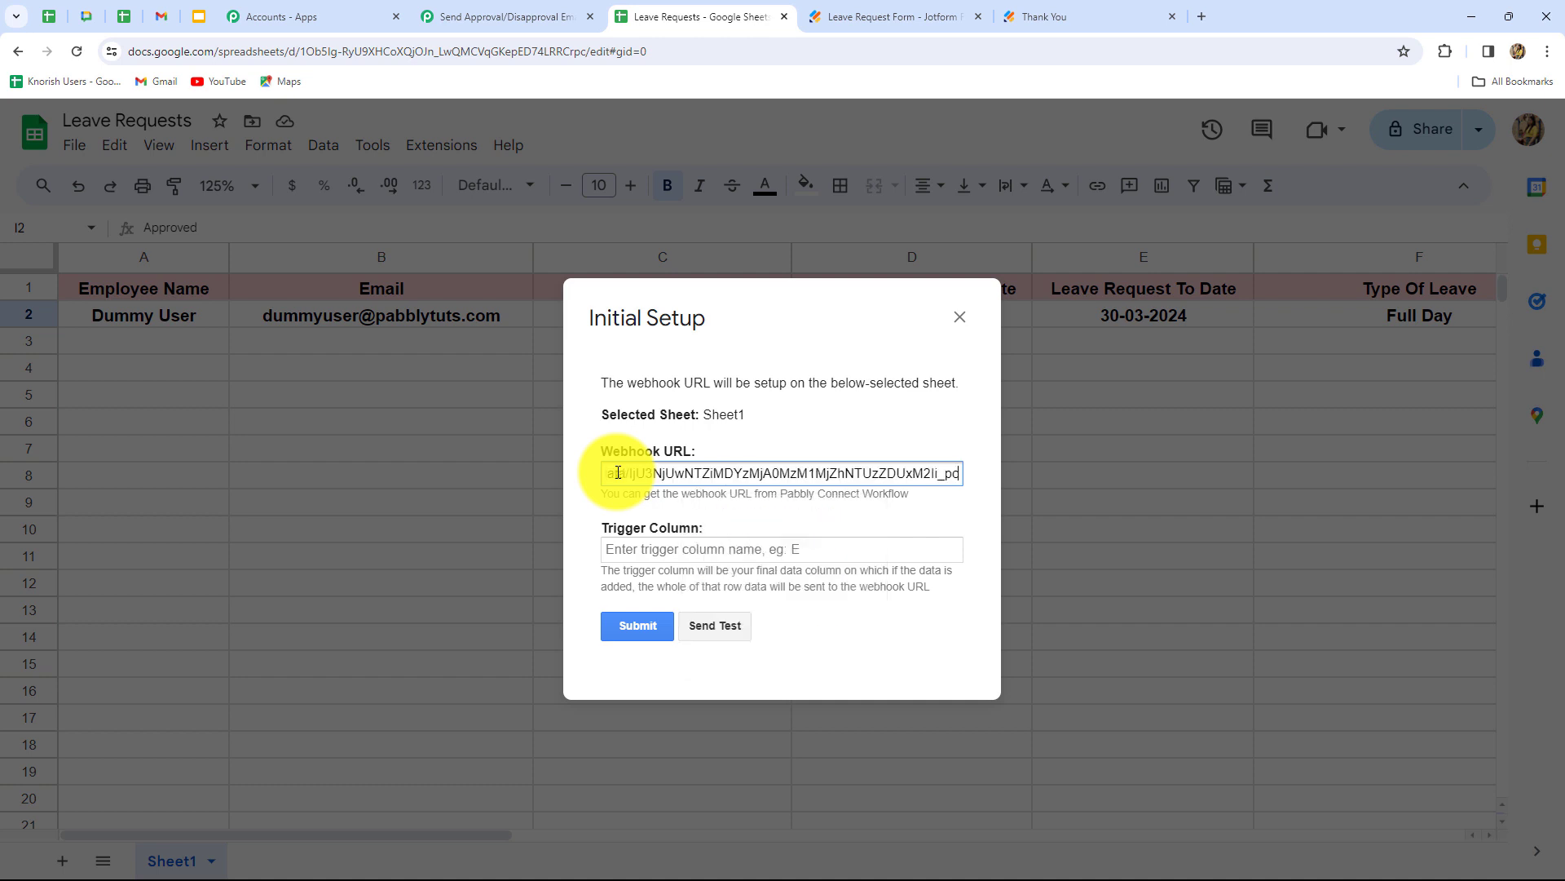
{"action": "left_click", "coordinate": [628, 549]}
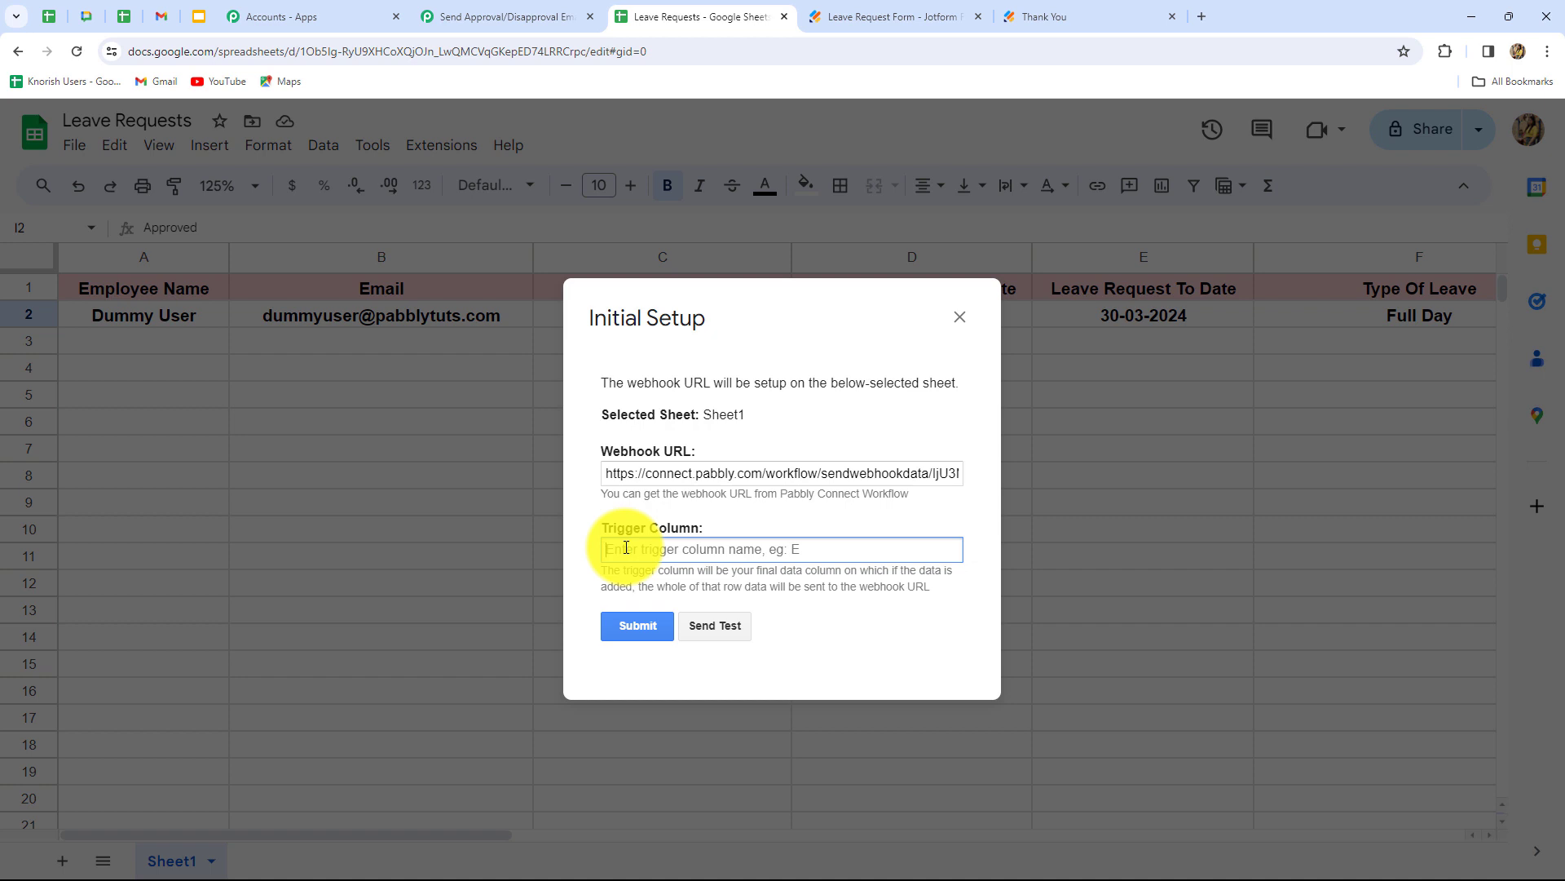
{"action": "left_click", "coordinate": [962, 316]}
{"action": "left_click_drag", "start_coordinate": [446, 834], "coordinate": [816, 832]}
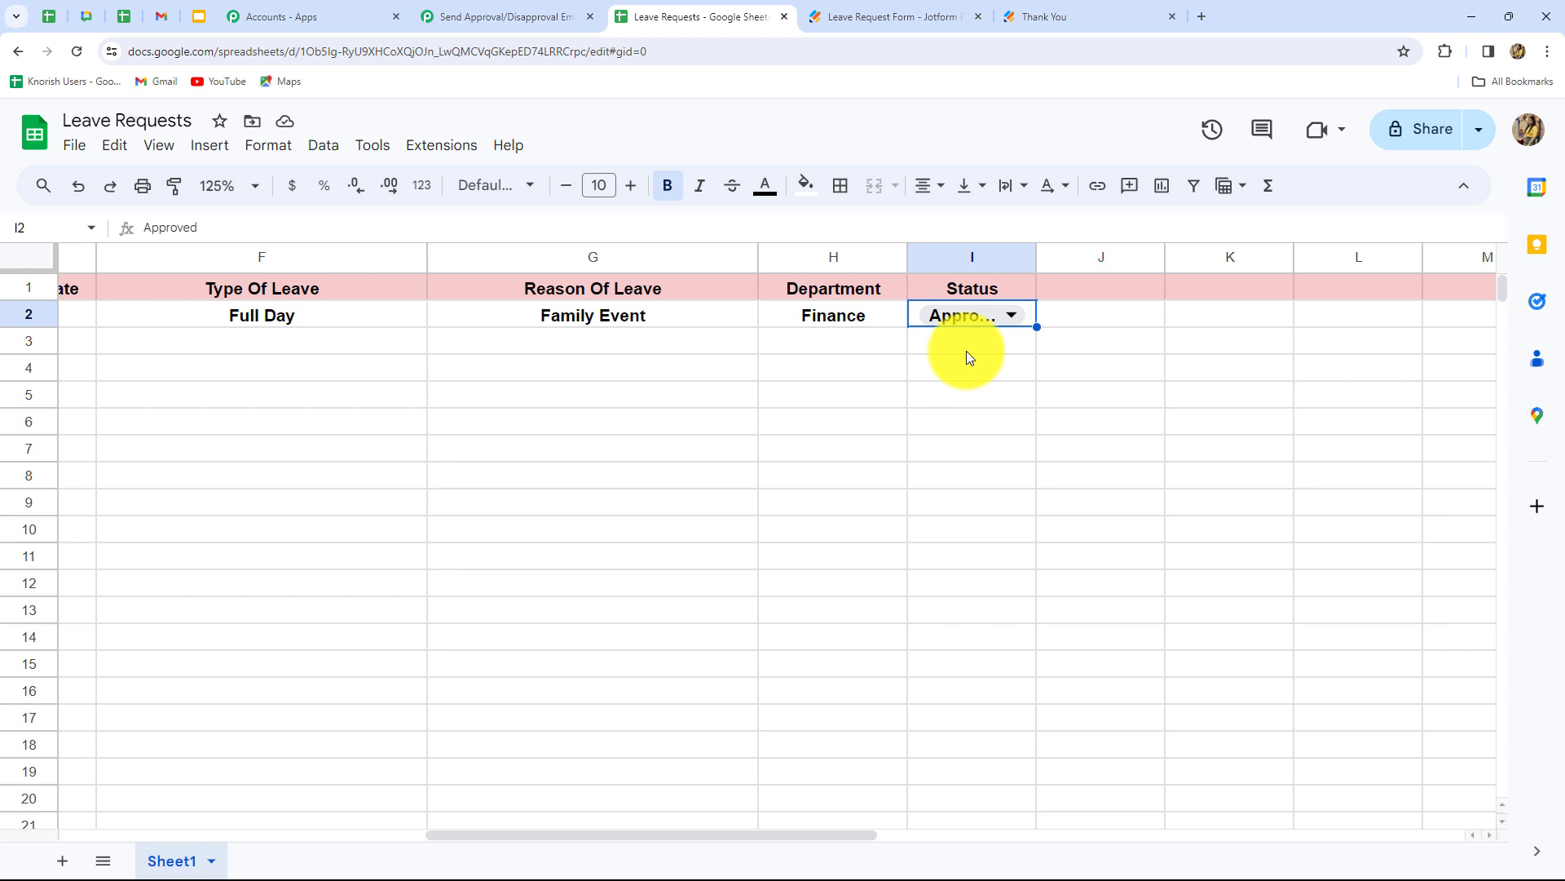
- Enter I as the trigger column, send the existing row as test data, and submit the webhook setup
{"action": "left_click", "coordinate": [439, 147]}
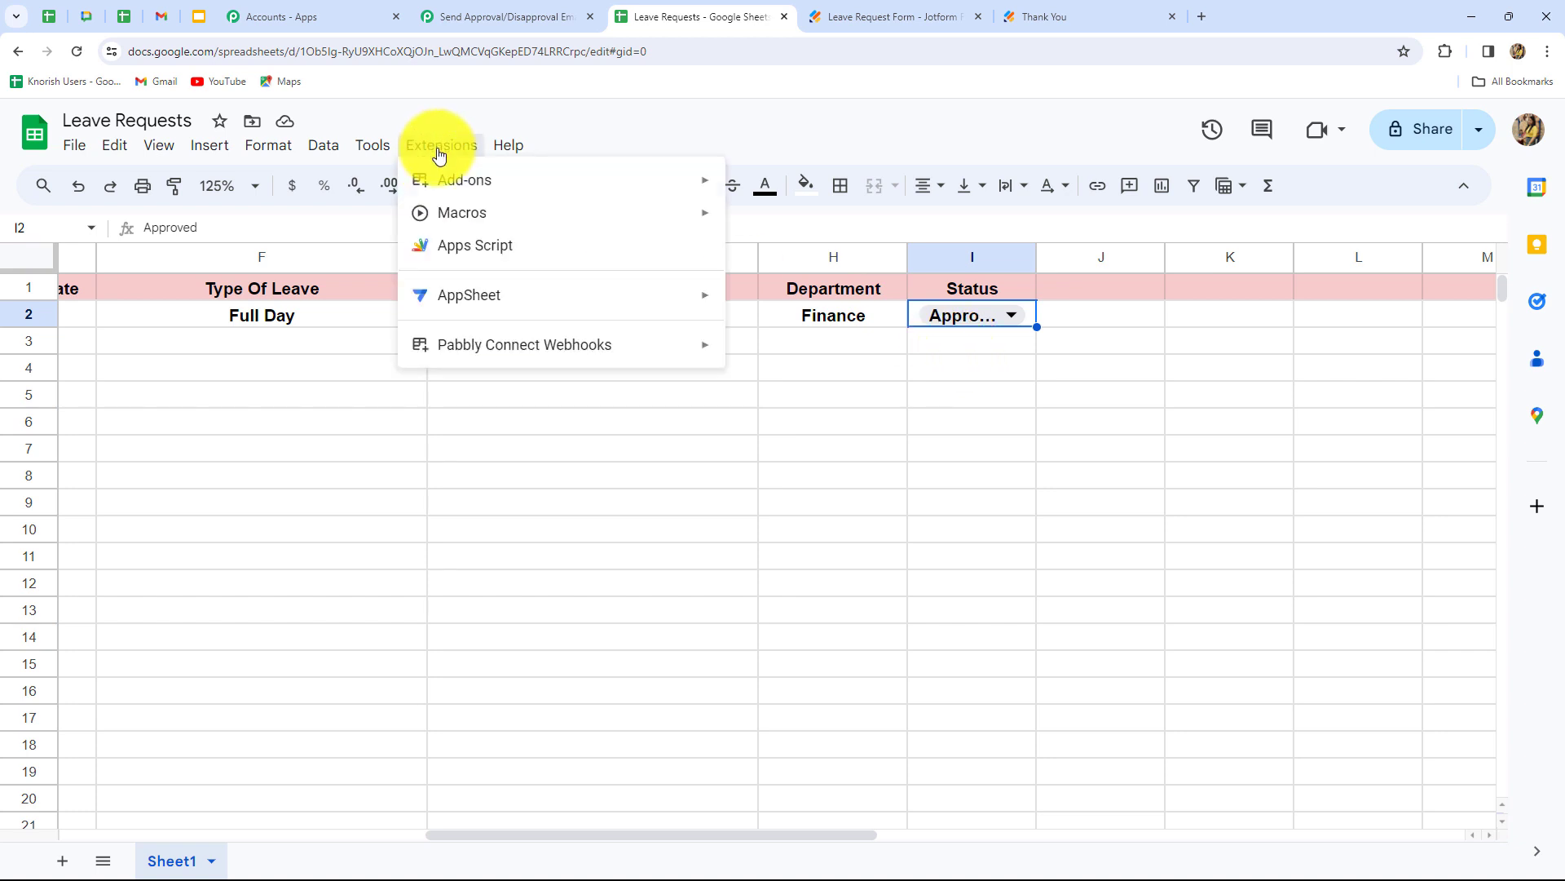
{"action": "mouse_move", "coordinate": [500, 344]}
{"action": "left_click", "coordinate": [756, 351]}
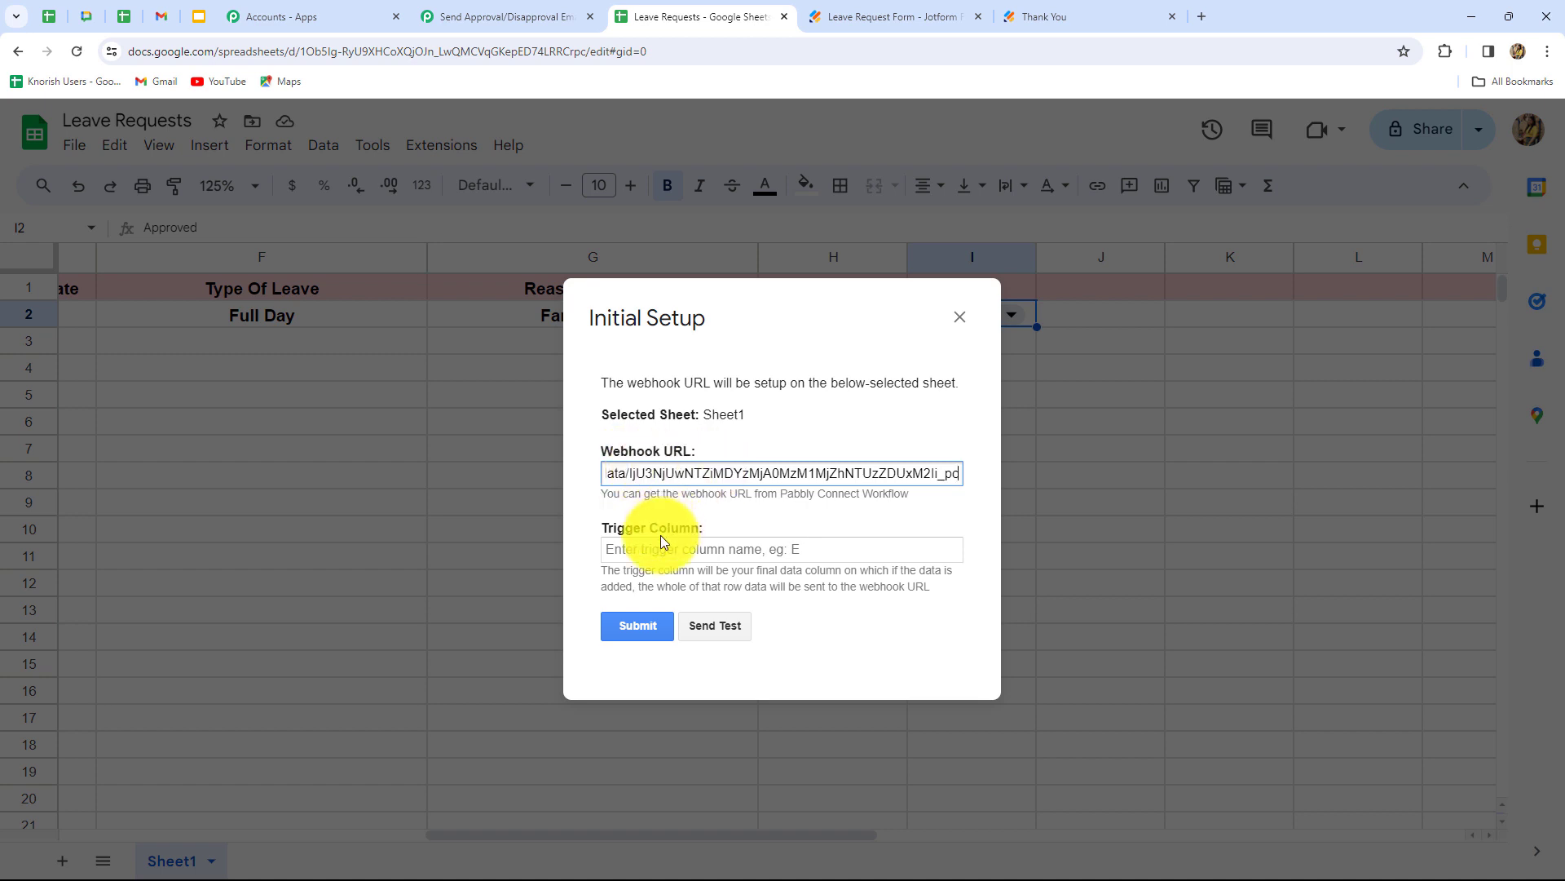
{"action": "left_click", "coordinate": [656, 550]}
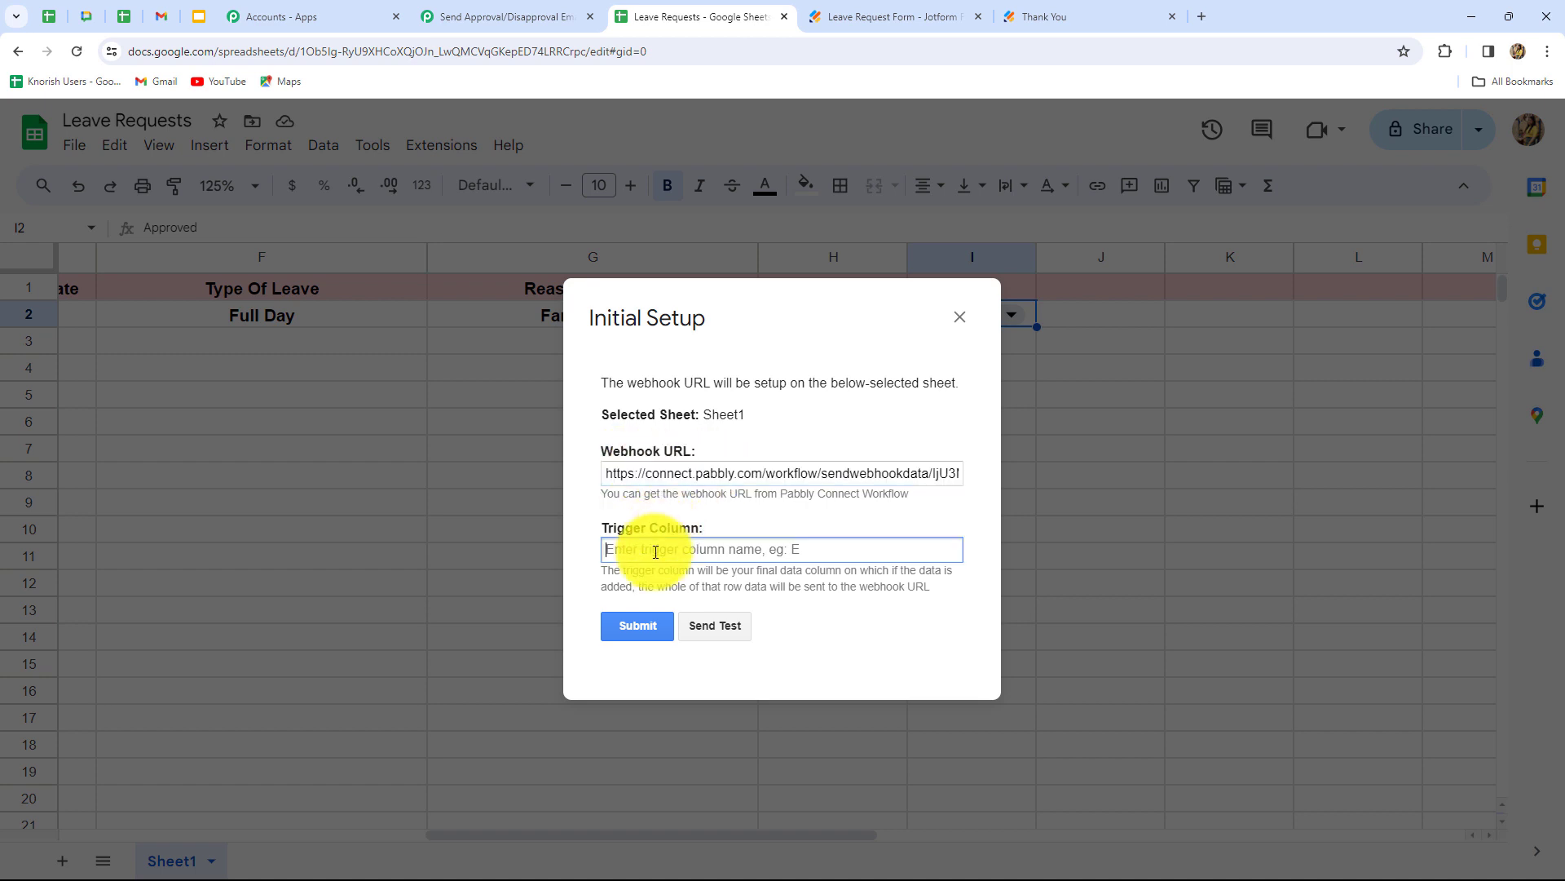
{"action": "key", "text": "Caps_Lock"}
{"action": "type", "text": "I"}
{"action": "key", "text": "Caps_Lock"}
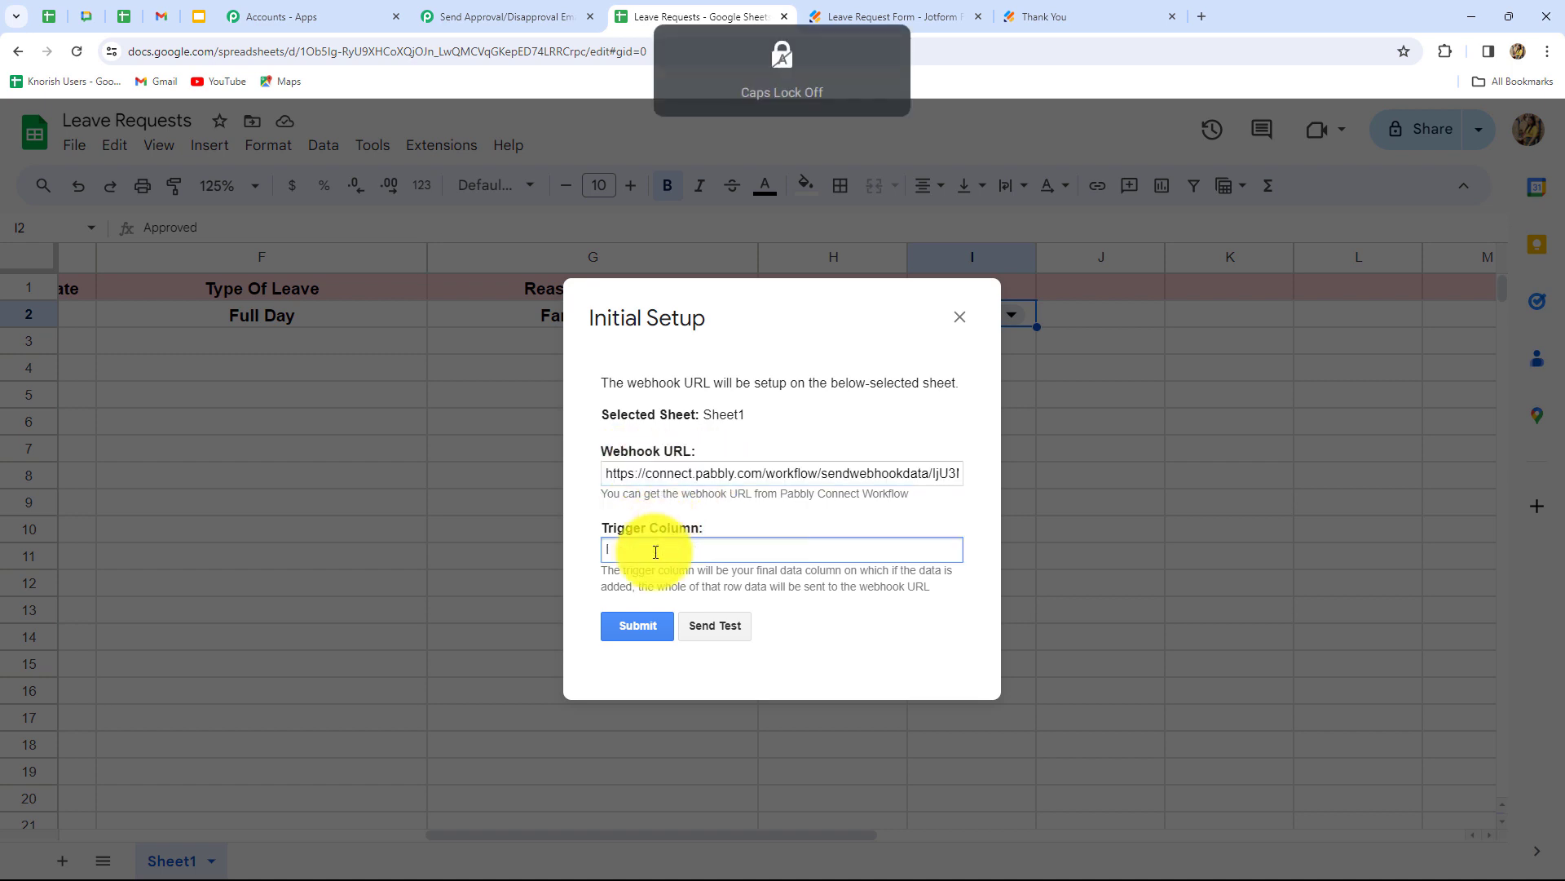
{"action": "left_click", "coordinate": [736, 628]}
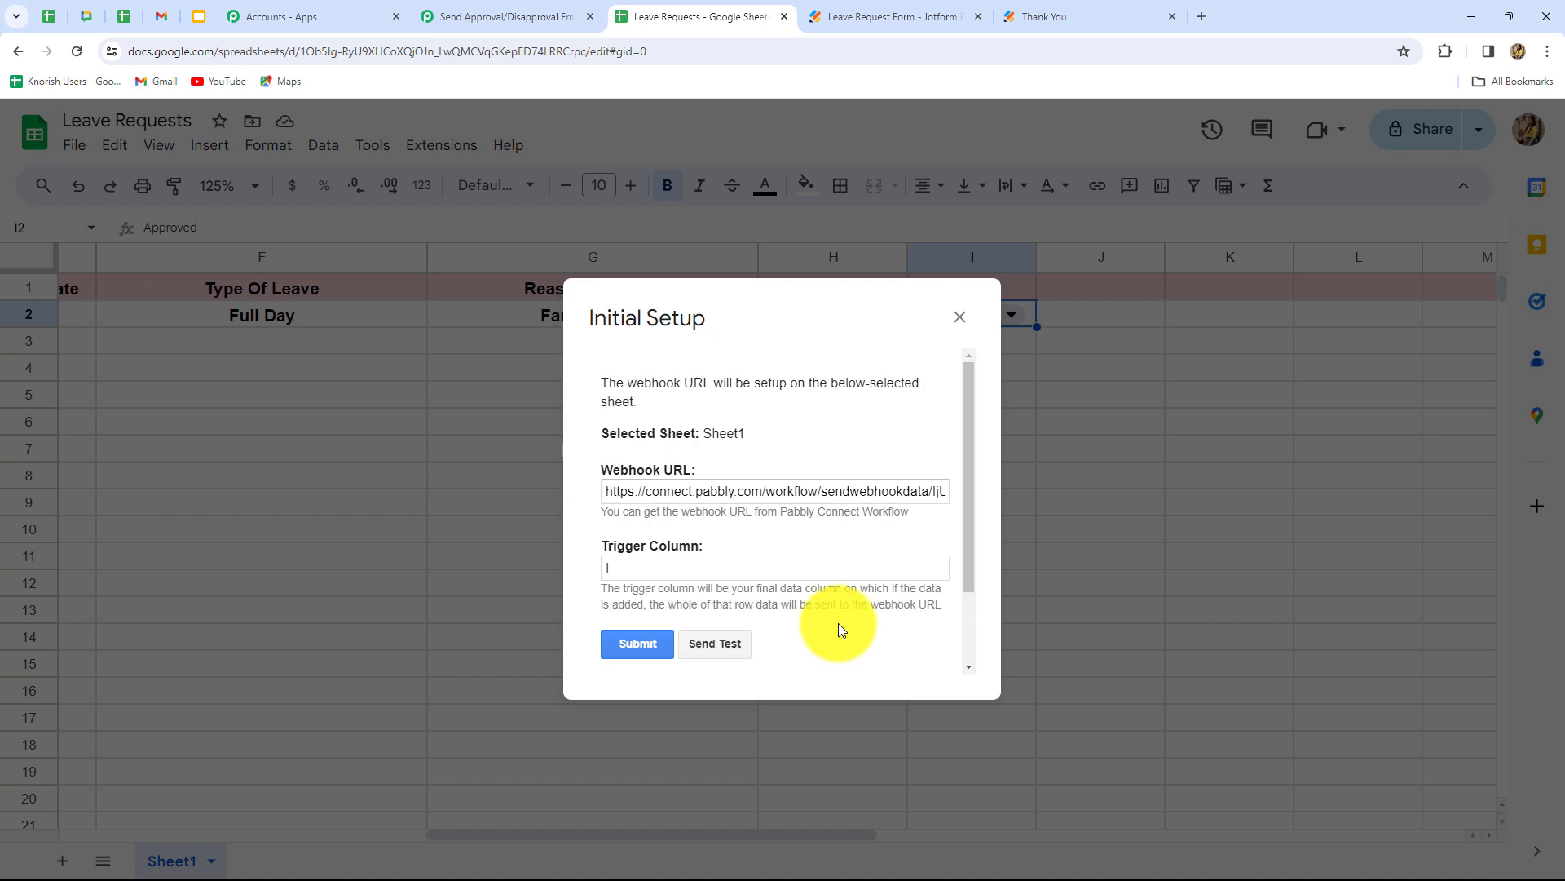
{"action": "scroll", "coordinate": [837, 623], "scroll_direction": "down", "scroll_amount": 2}
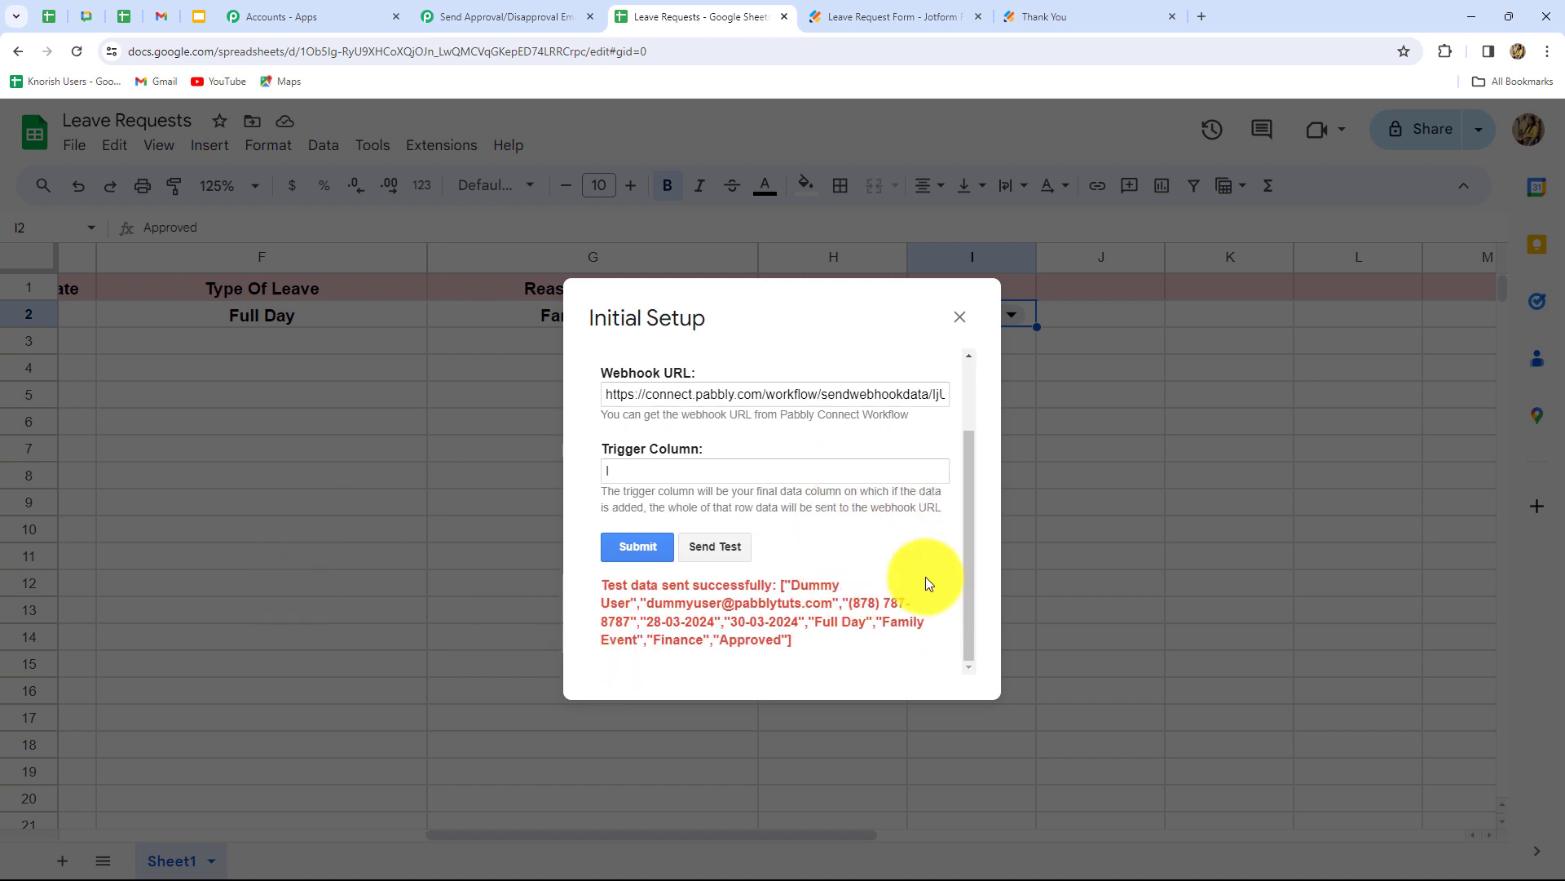
{"action": "left_click", "coordinate": [646, 546]}
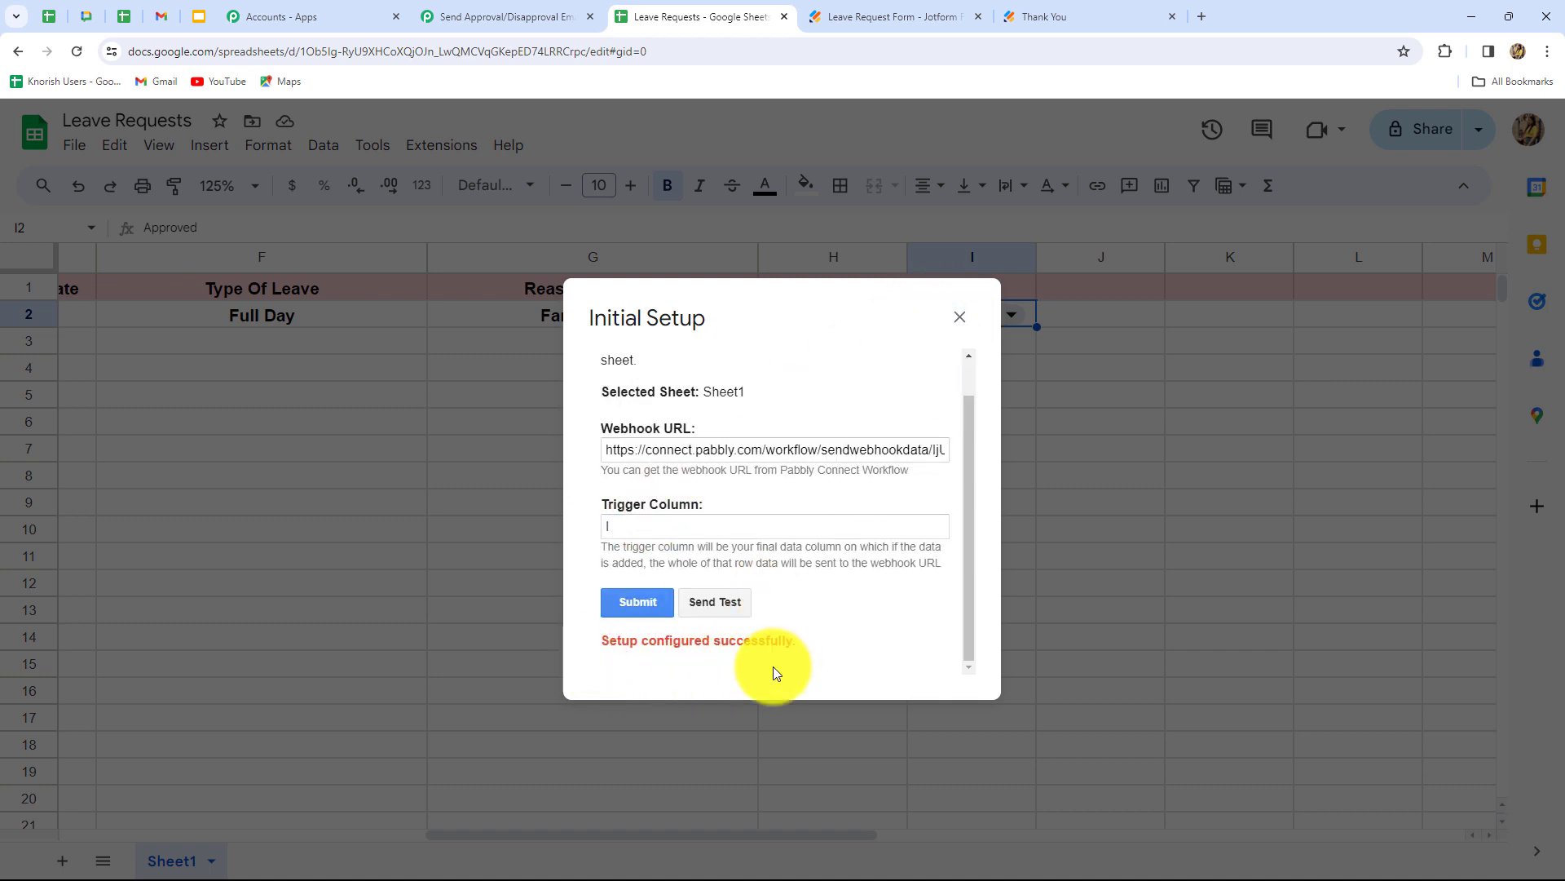
{"action": "left_click", "coordinate": [959, 318]}
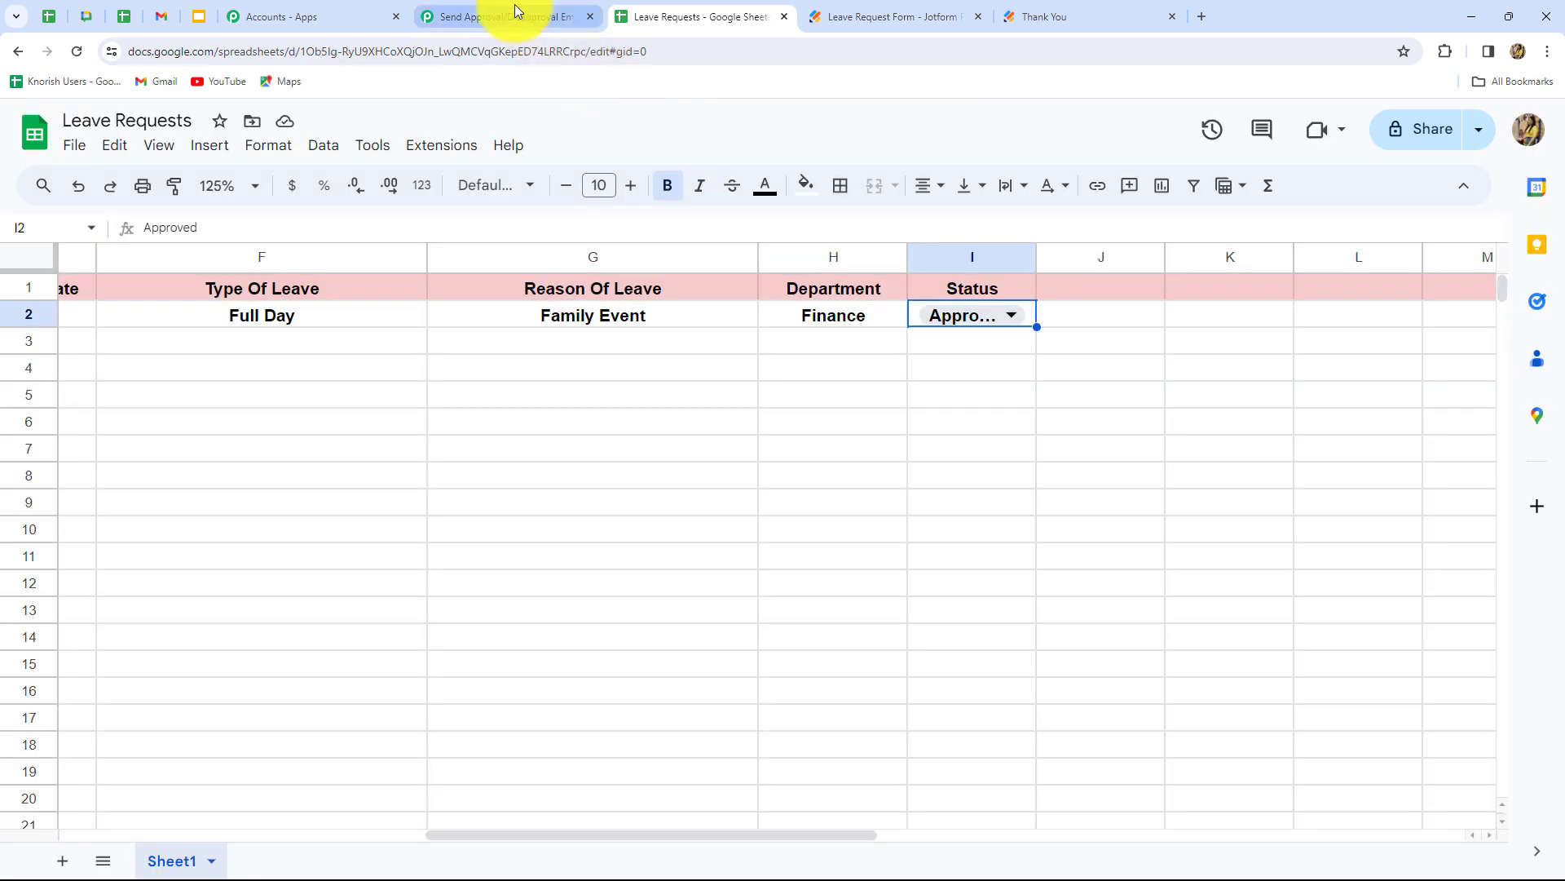
- Check the webhook trigger's response shows the sheet row: Full Day, trigger column I, Status Approved, row index 2
{"action": "left_click", "coordinate": [515, 15]}
{"action": "scroll", "coordinate": [1192, 492], "scroll_direction": "down", "scroll_amount": 9}
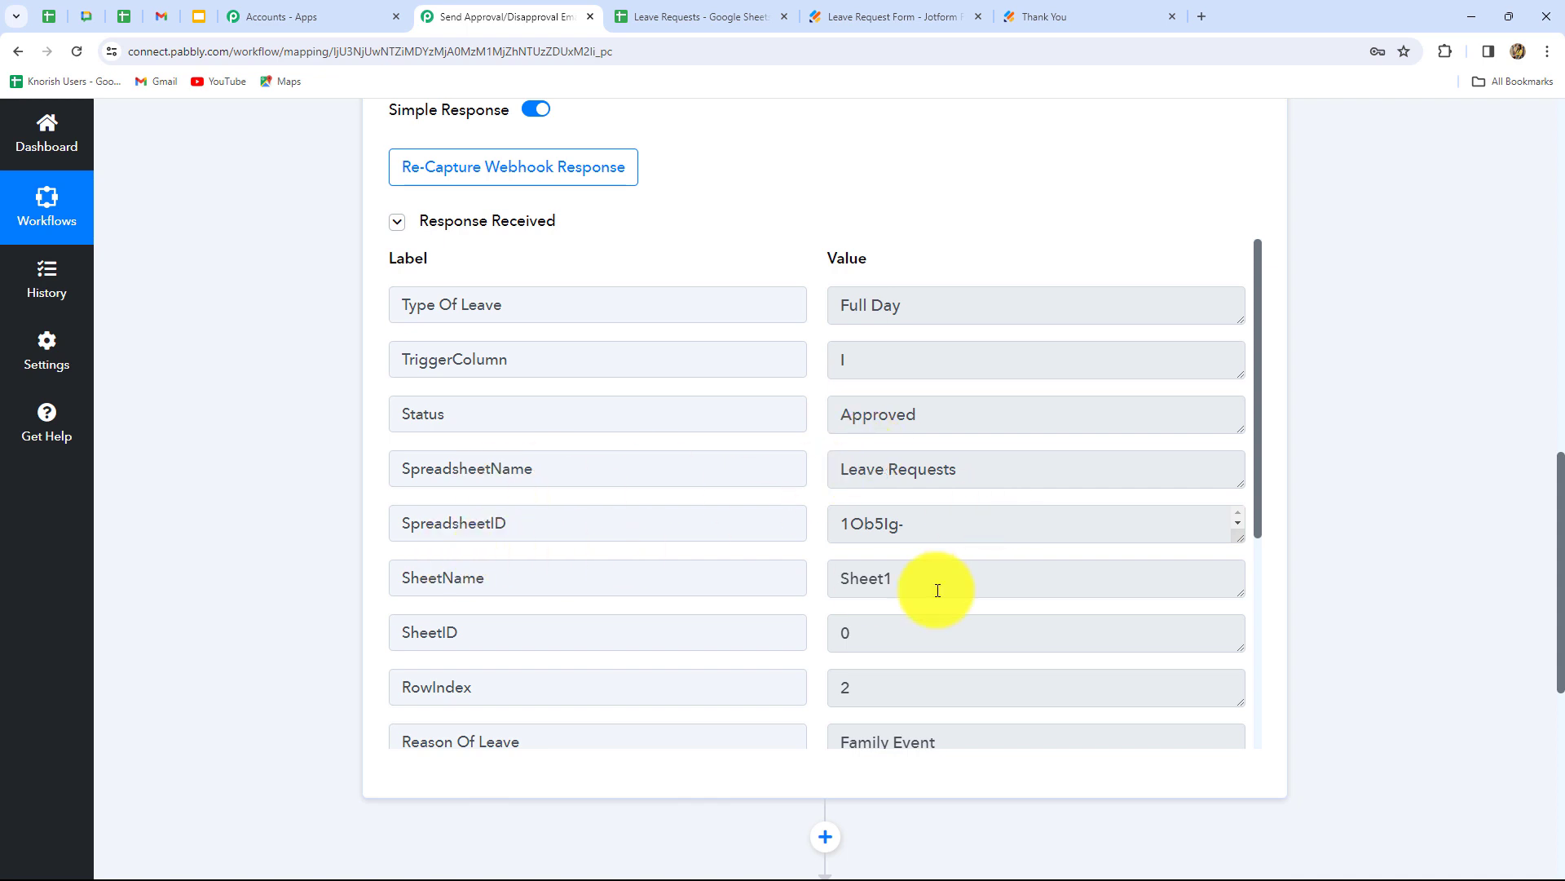
{"action": "scroll", "coordinate": [938, 590], "scroll_direction": "down", "scroll_amount": 3}
{"action": "scroll", "coordinate": [937, 590], "scroll_direction": "down", "scroll_amount": 1}
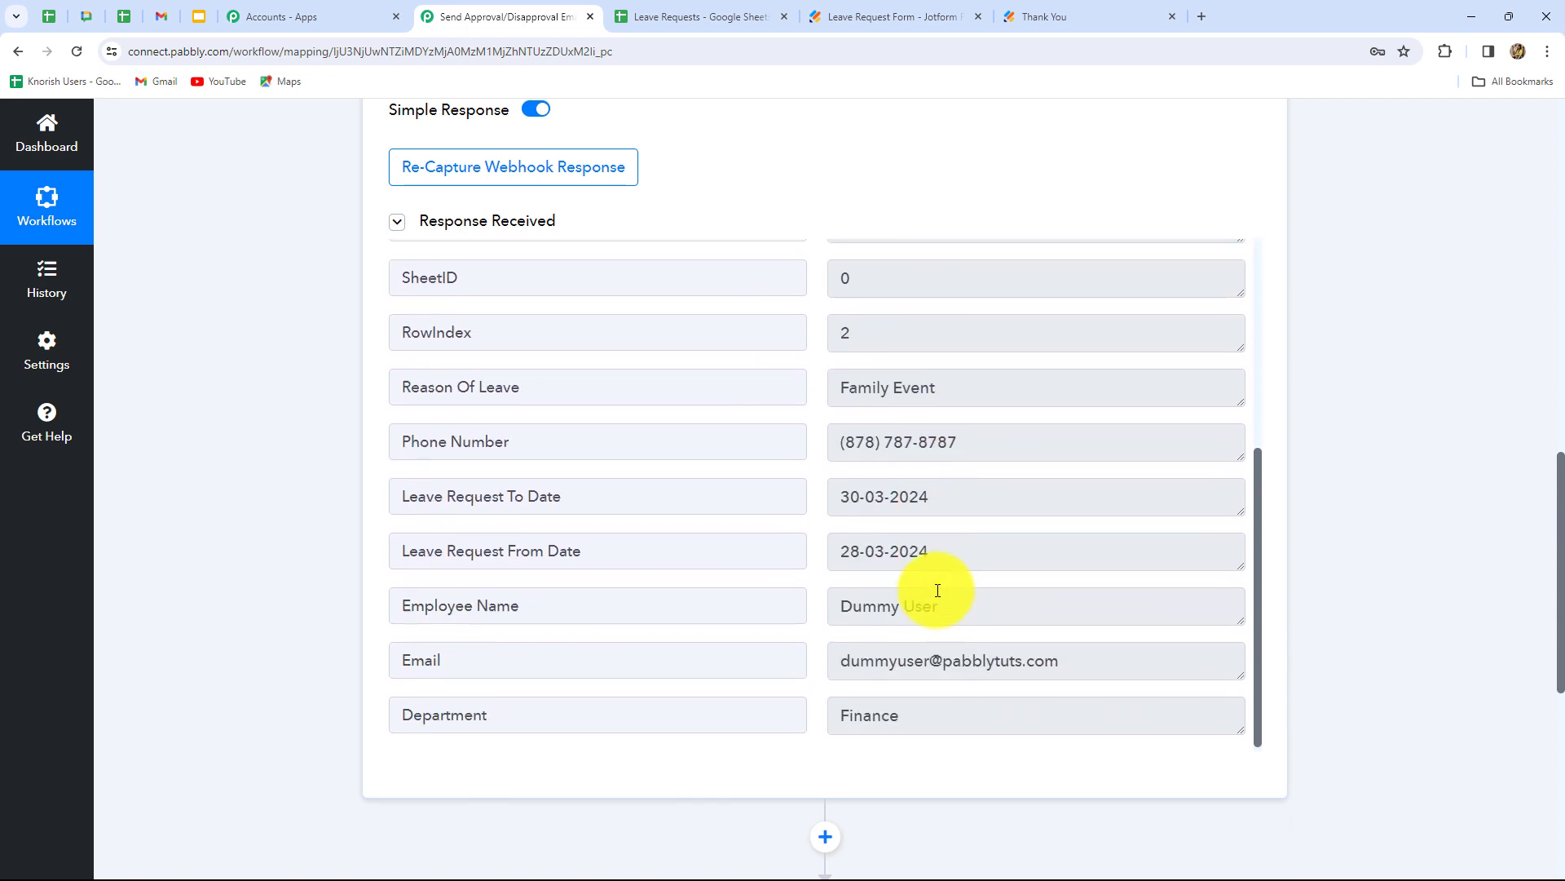
{"action": "scroll", "coordinate": [1118, 585], "scroll_direction": "up", "scroll_amount": 4}
{"action": "scroll", "coordinate": [1118, 585], "scroll_direction": "up", "scroll_amount": 1}
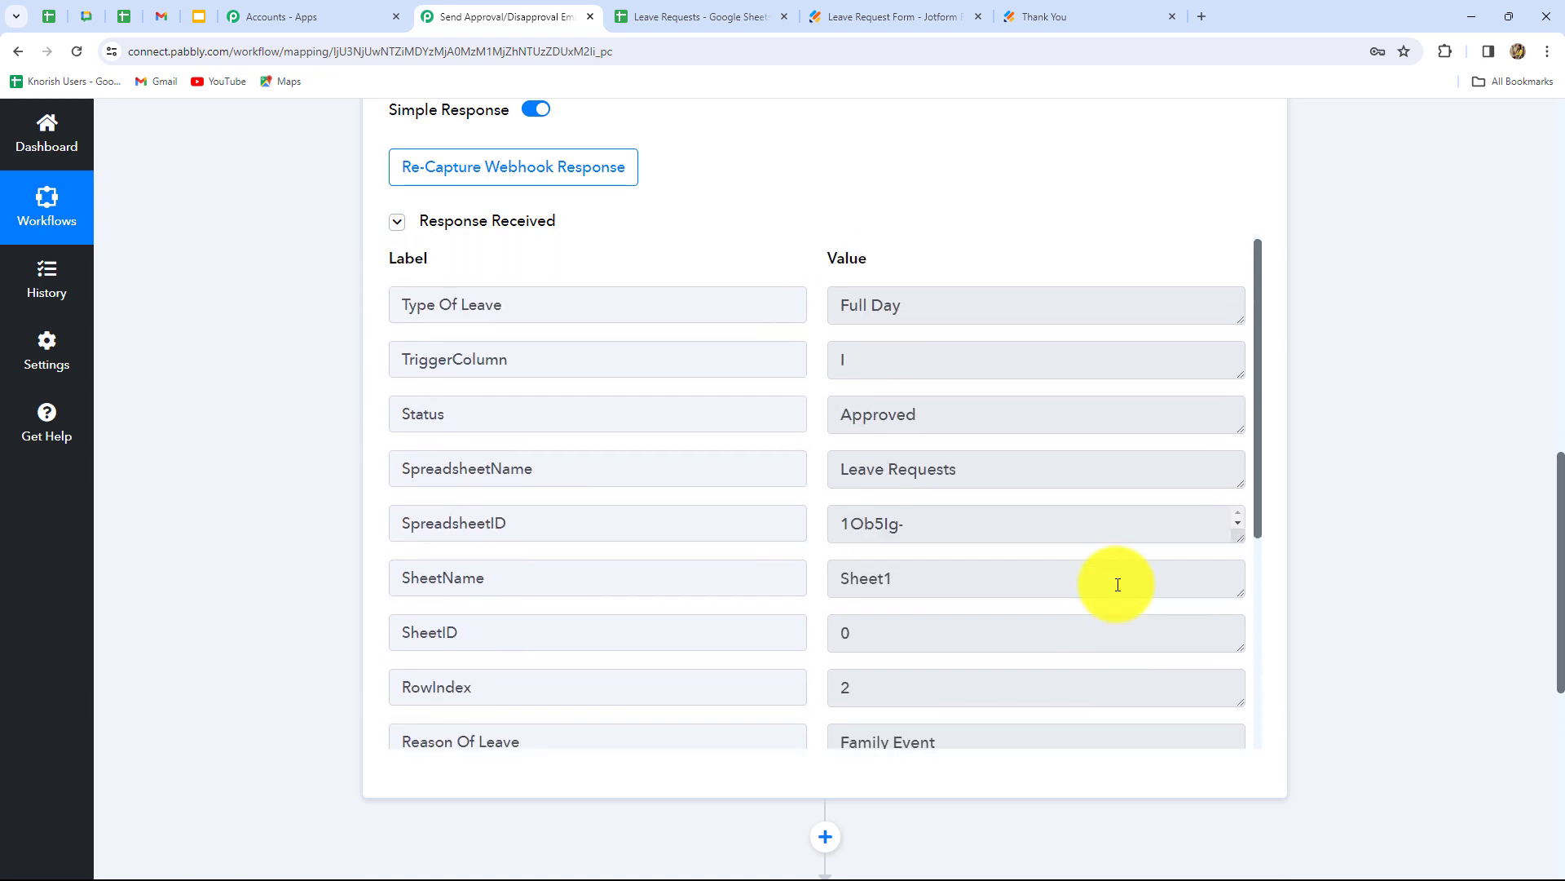
{"action": "scroll", "coordinate": [1386, 620], "scroll_direction": "down", "scroll_amount": 2}
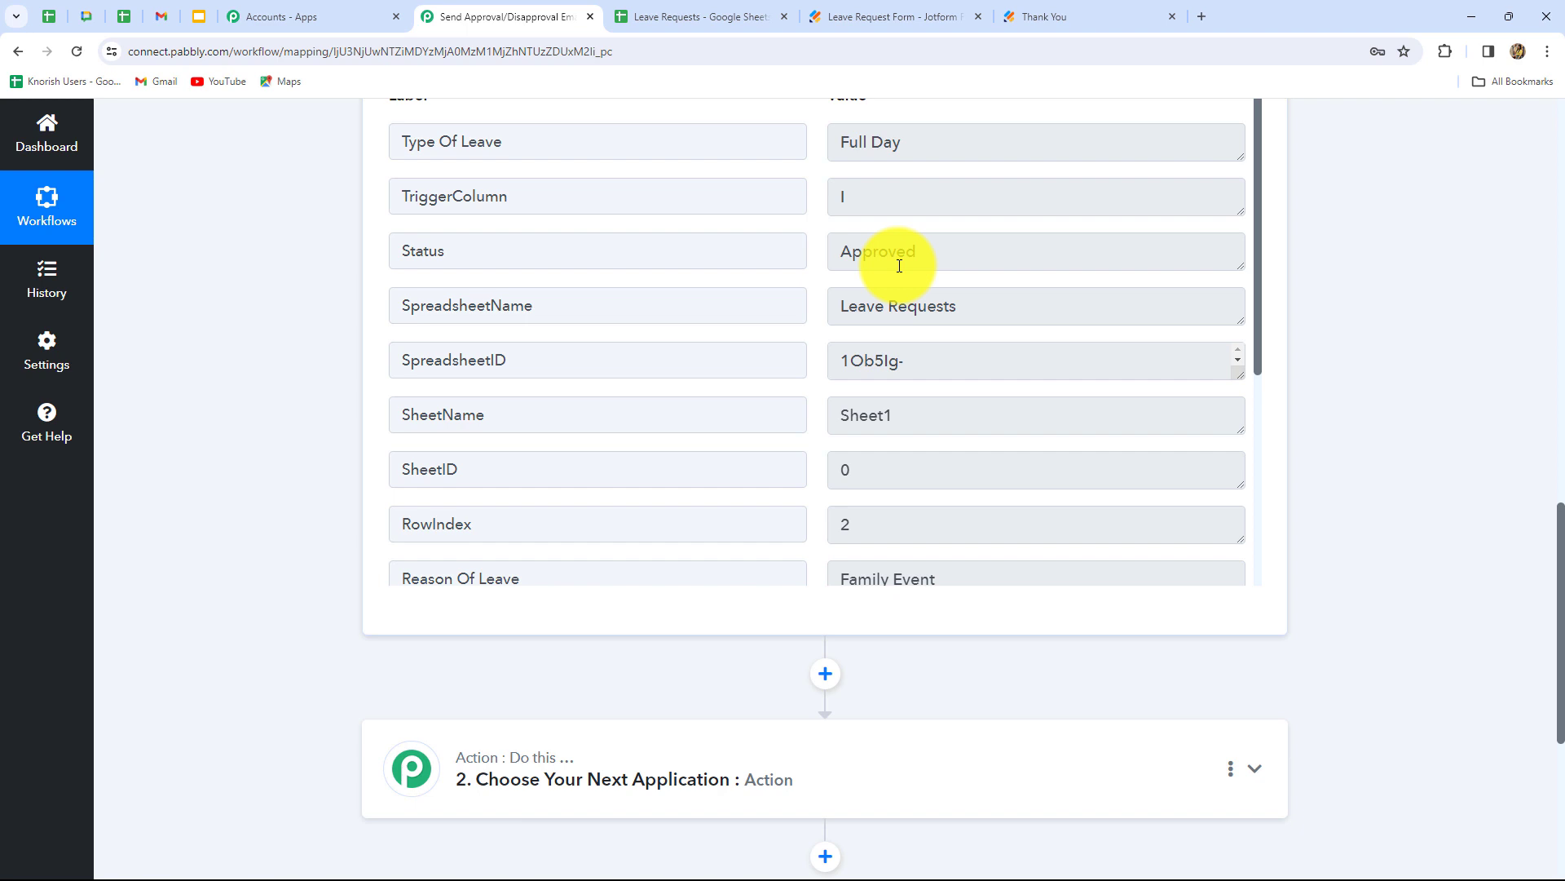
{"action": "scroll", "coordinate": [1345, 639], "scroll_direction": "down", "scroll_amount": 4}
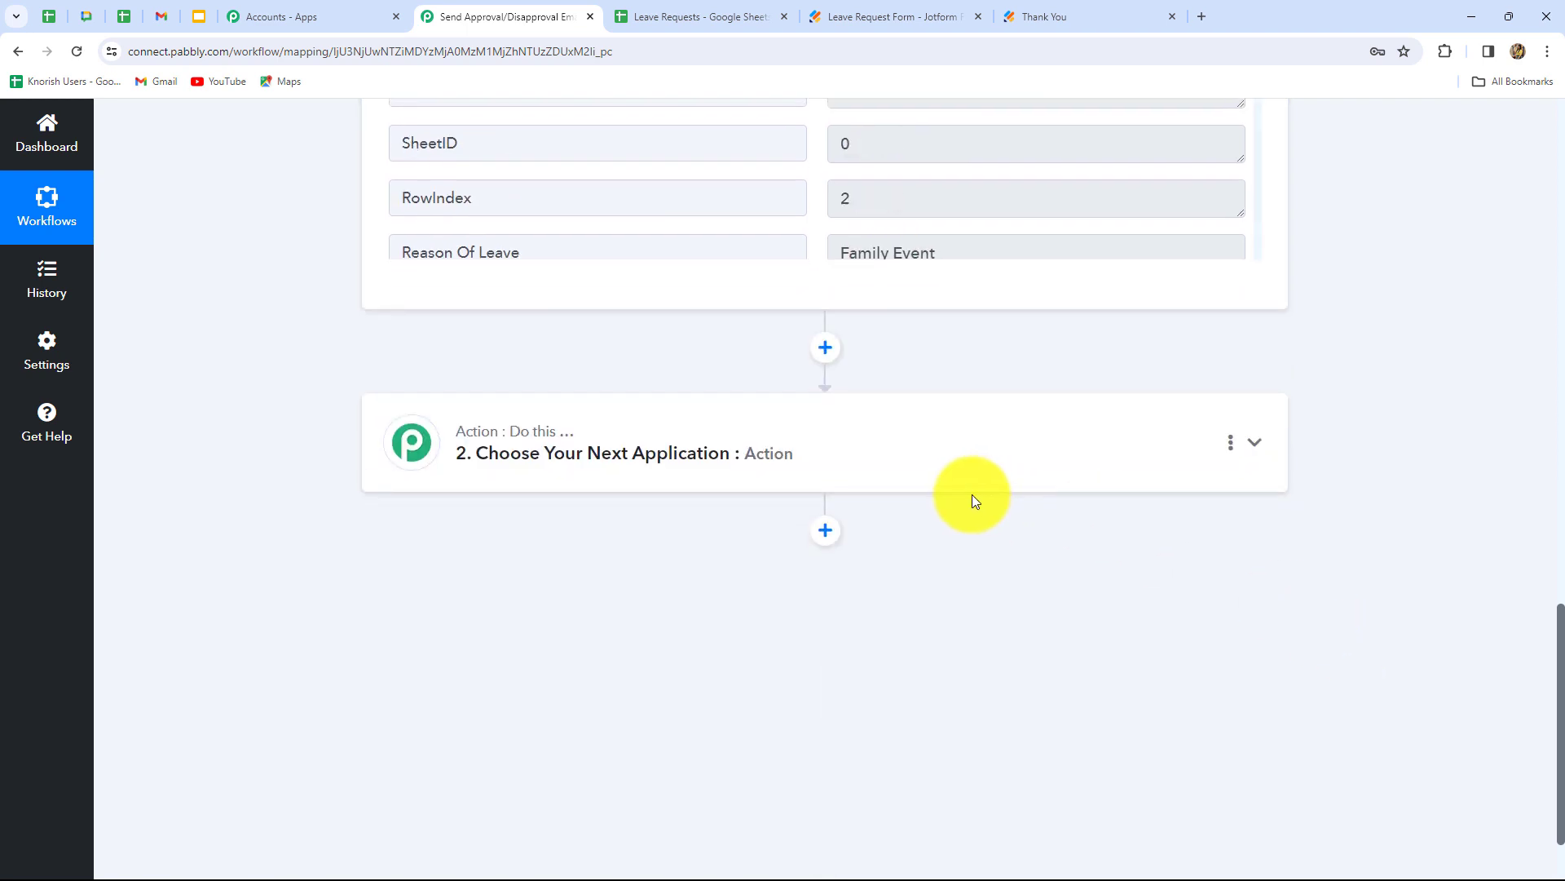
- Make the second step a Router with the Conditionally Run action event and connect it
{"action": "left_click", "coordinate": [890, 457]}
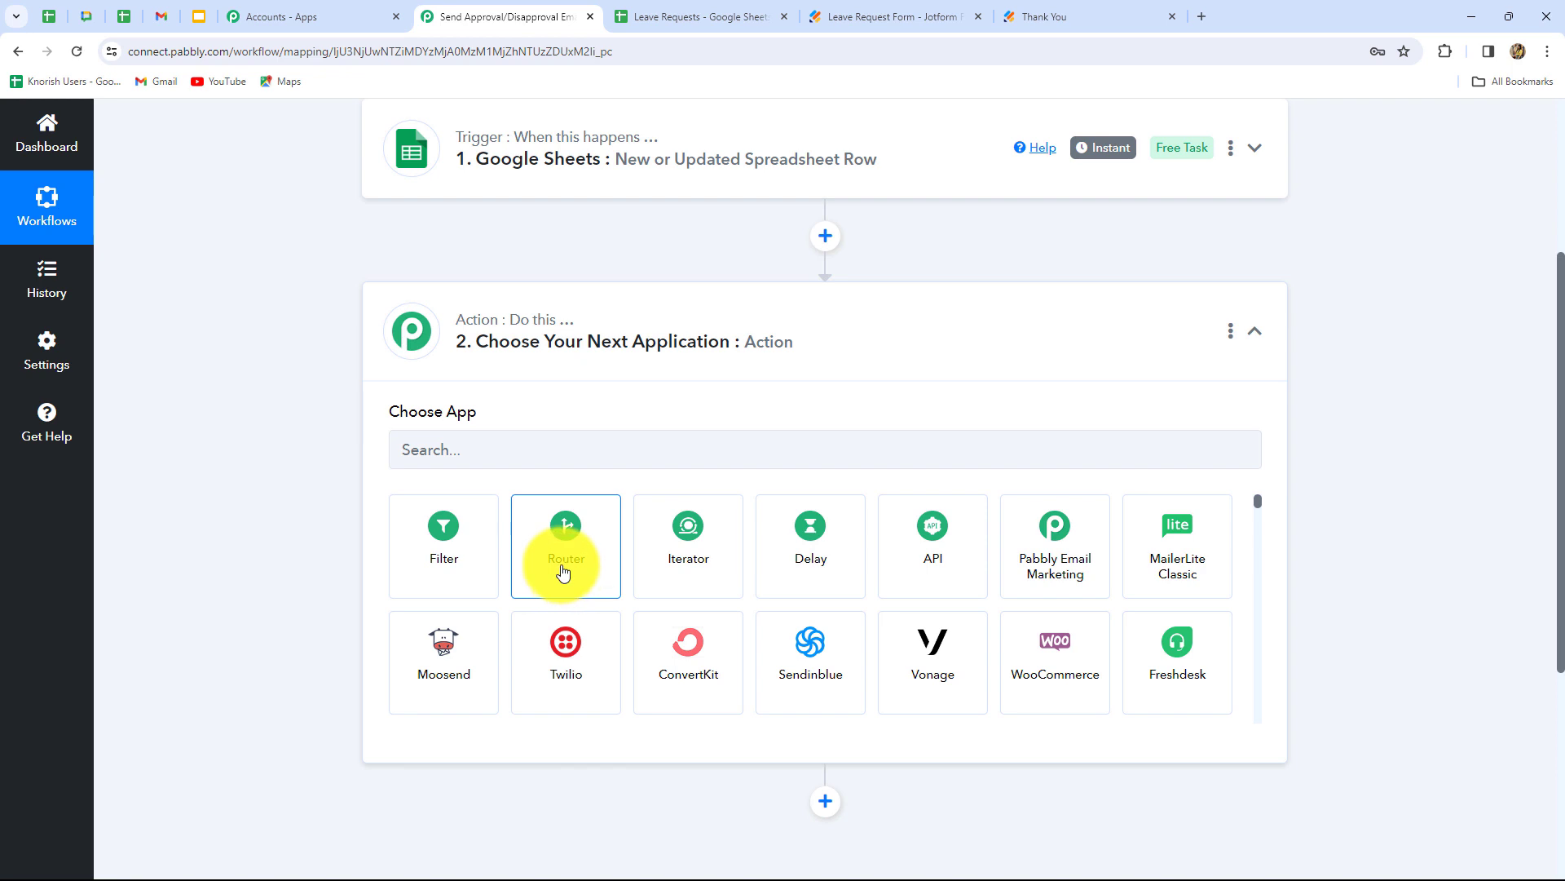
{"action": "left_click", "coordinate": [560, 570]}
{"action": "left_click", "coordinate": [526, 538]}
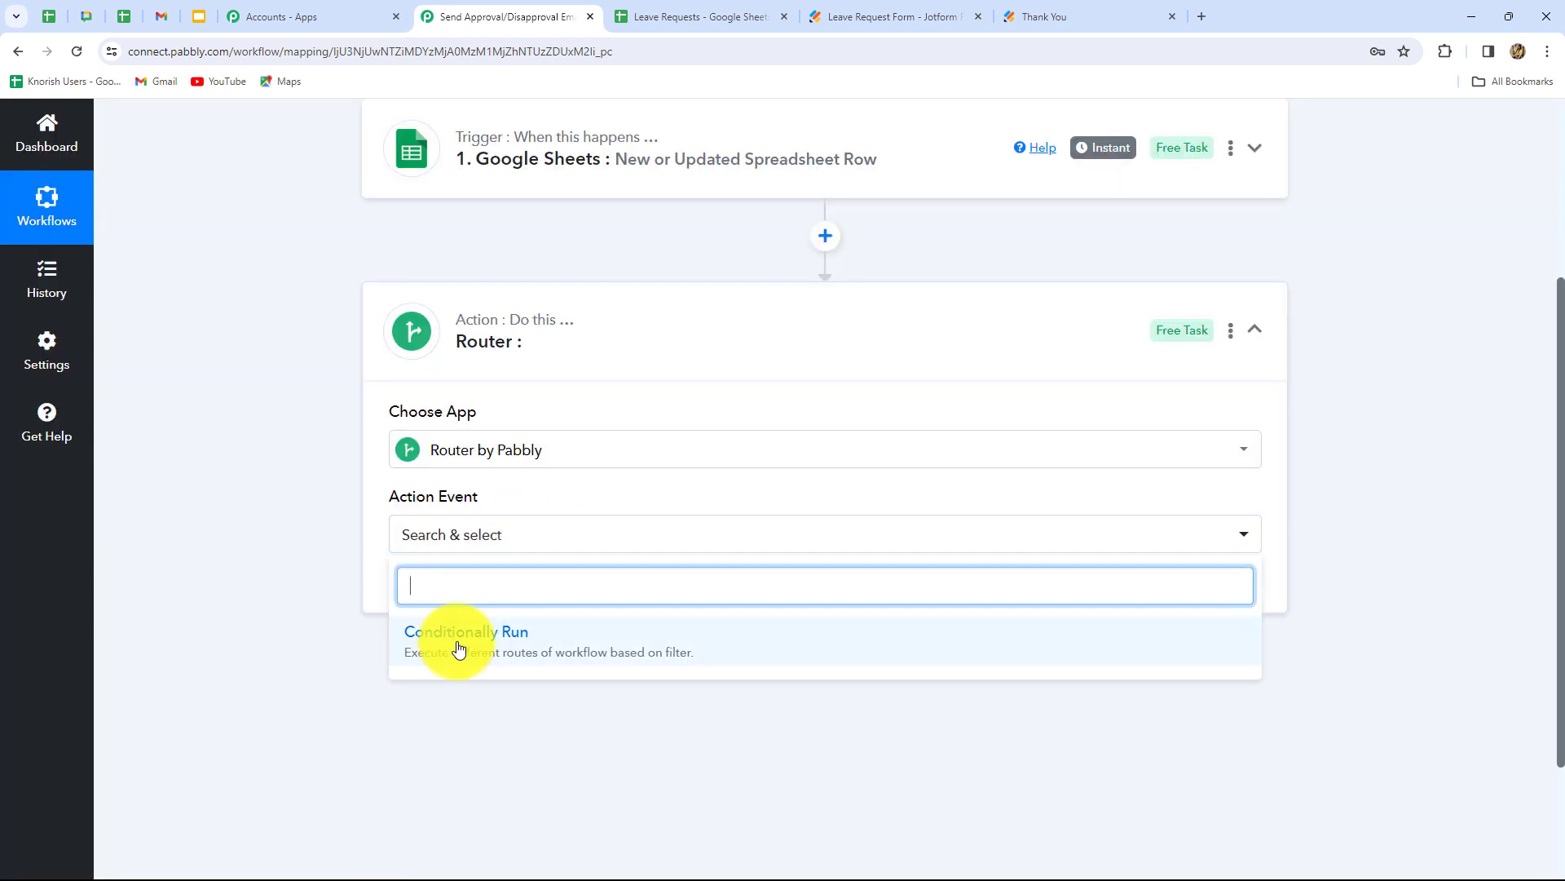
{"action": "left_click", "coordinate": [454, 640]}
{"action": "left_click", "coordinate": [454, 591]}
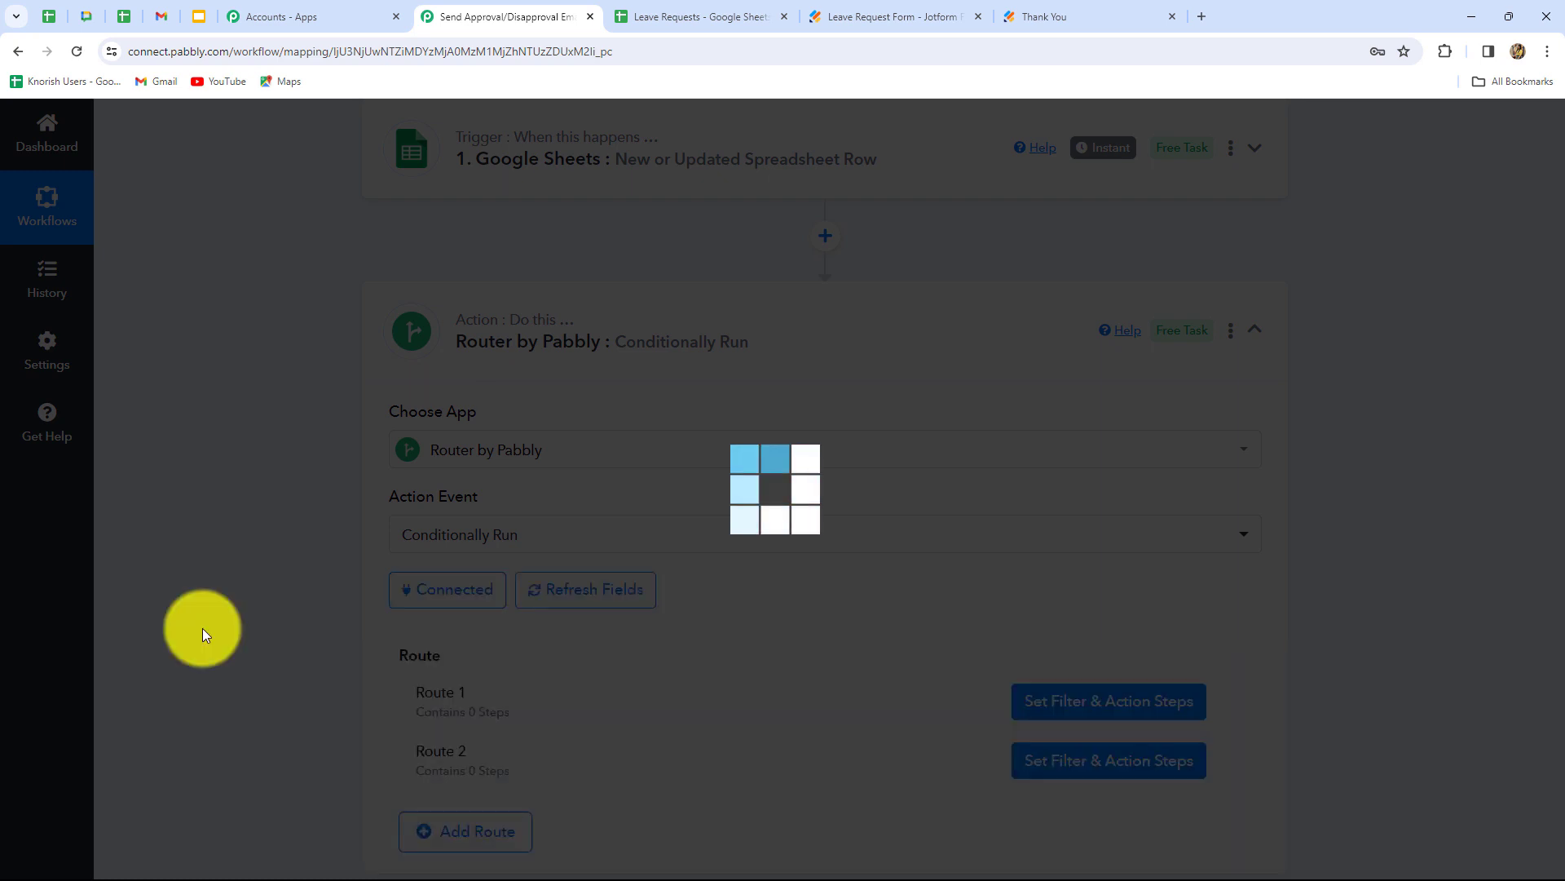
{"action": "scroll", "coordinate": [202, 628], "scroll_direction": "down", "scroll_amount": 4}
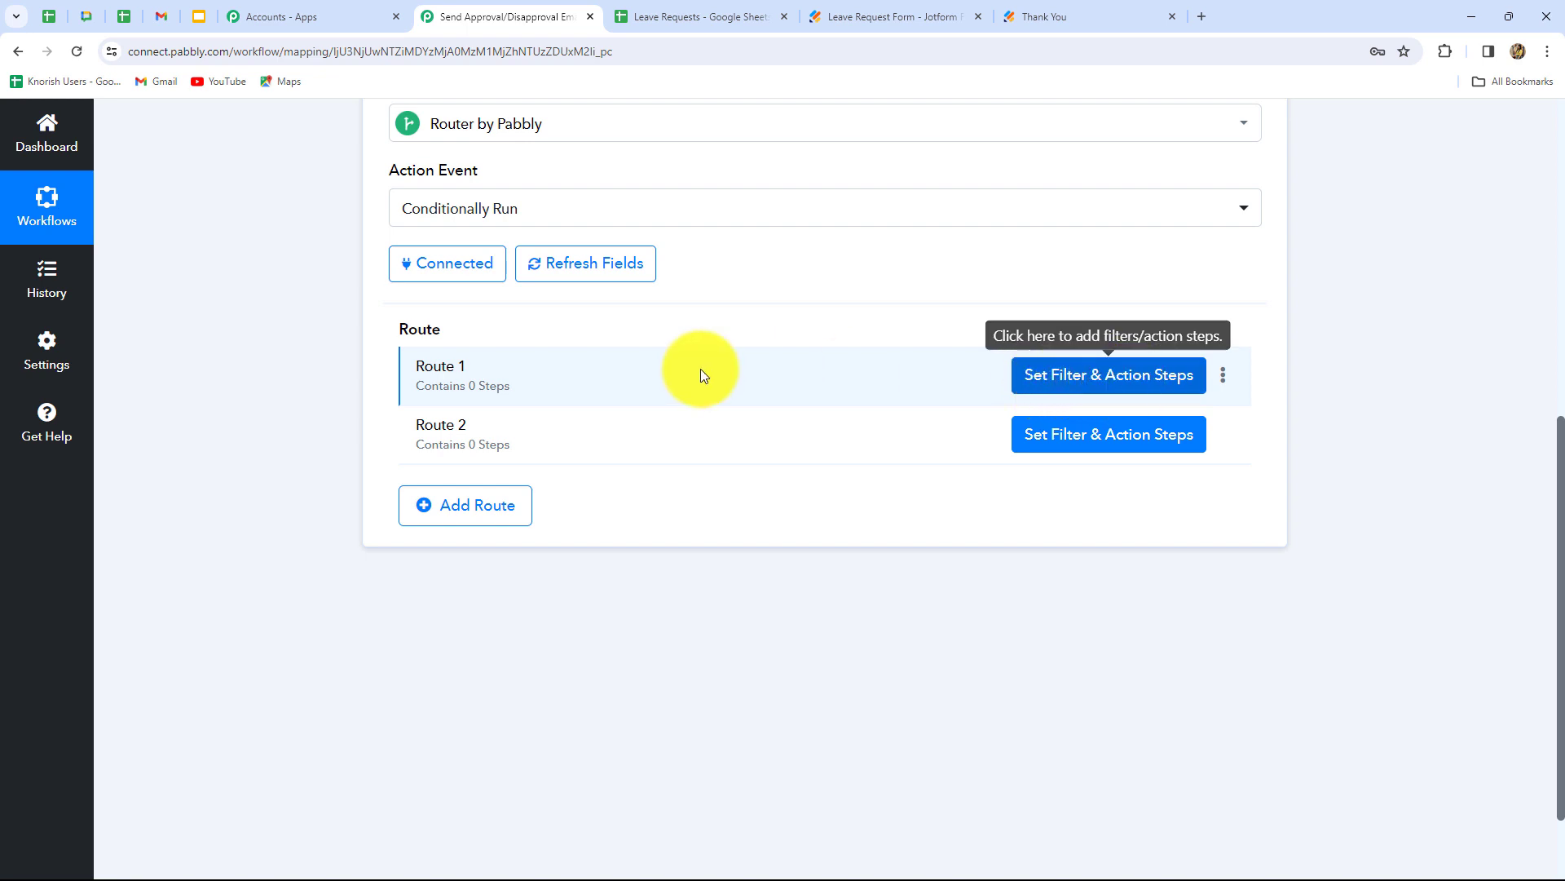
- Rename Route 1 to 'Approved'
{"action": "left_click", "coordinate": [1222, 376]}
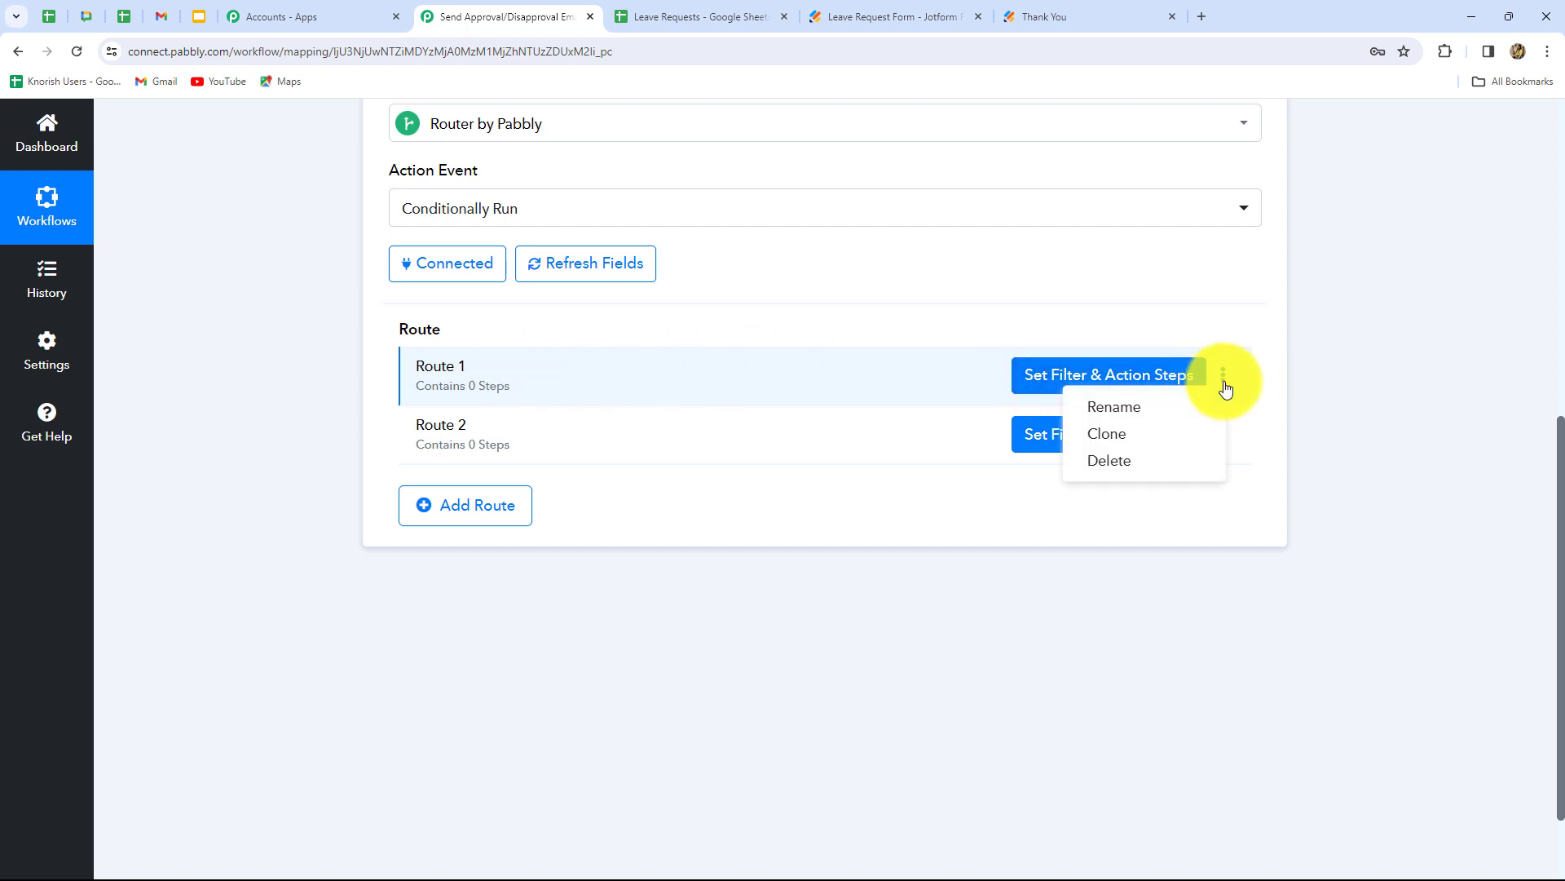
{"action": "left_click", "coordinate": [1113, 406]}
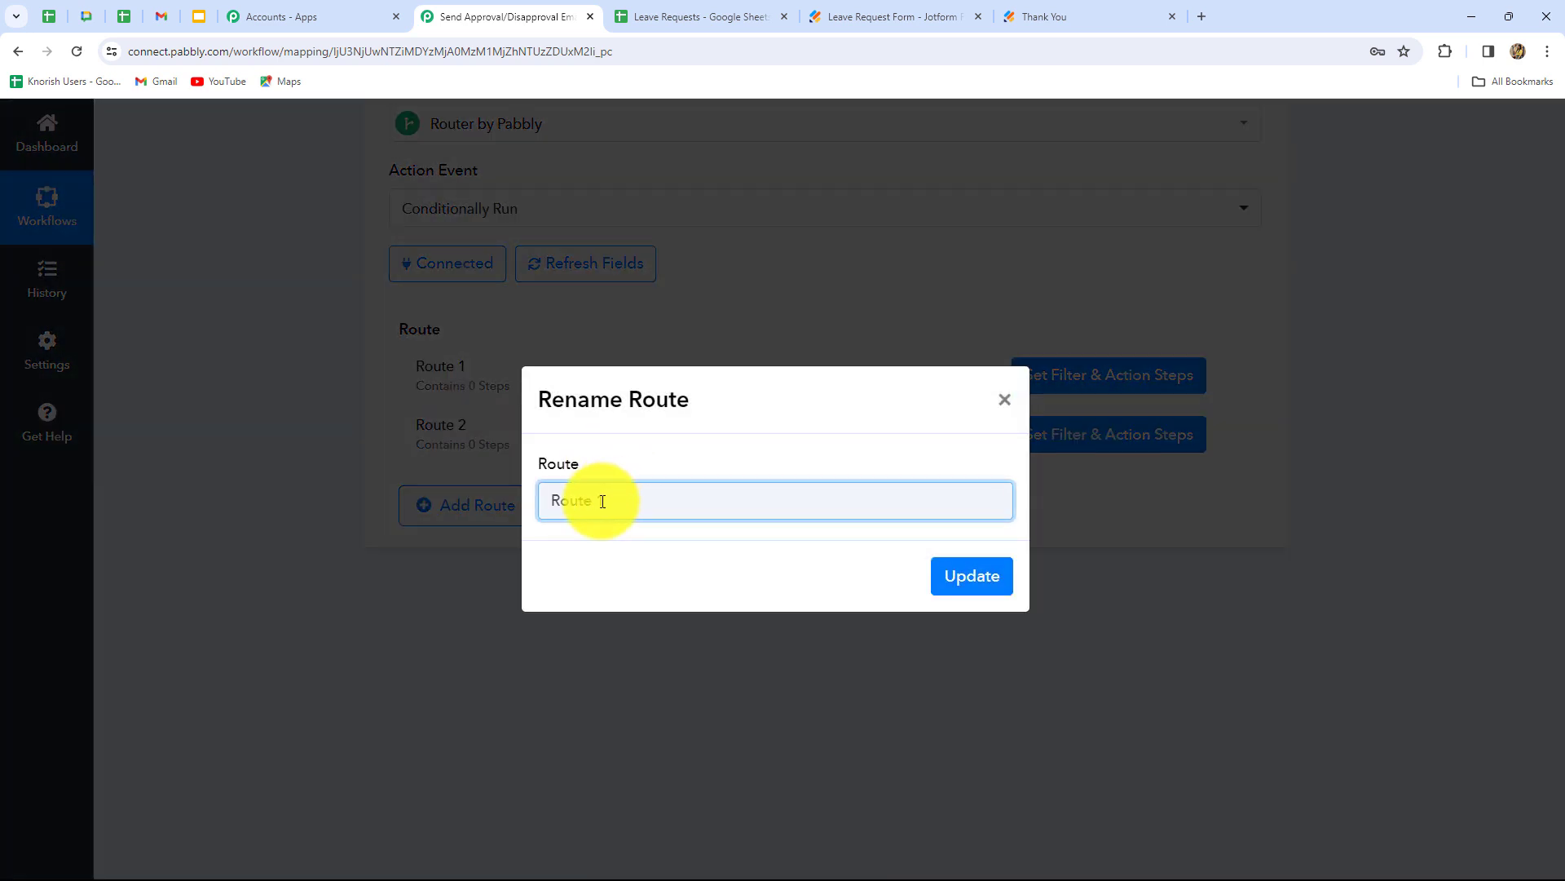
{"action": "left_click_drag", "start_coordinate": [605, 500], "coordinate": [498, 504]}
{"action": "key", "text": "BackSpace"}
{"action": "type", "text": "Approved"}
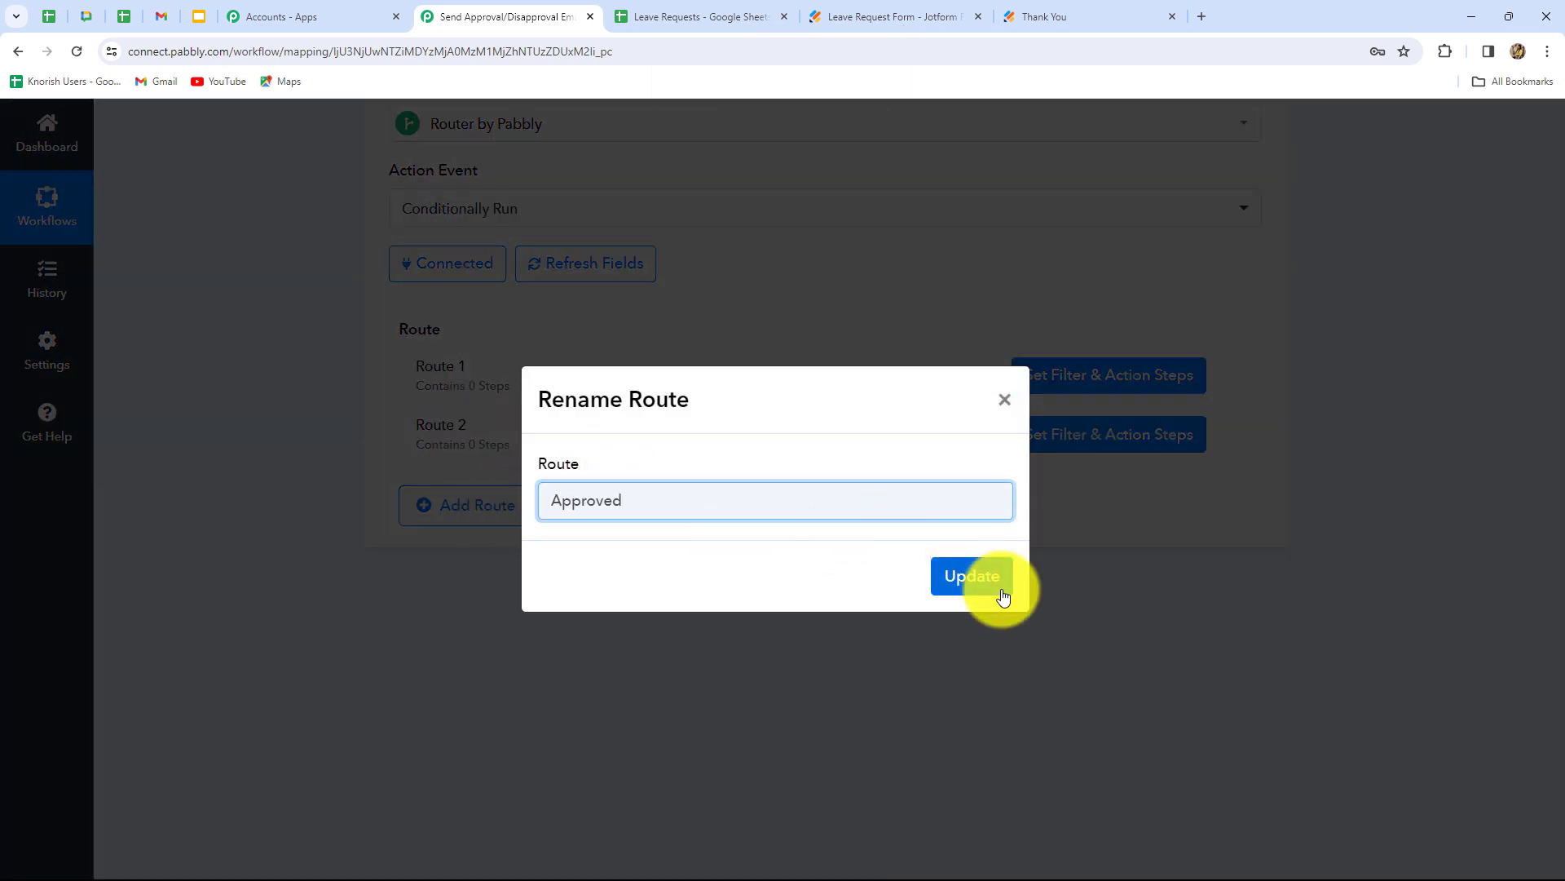
{"action": "left_click", "coordinate": [1003, 583]}
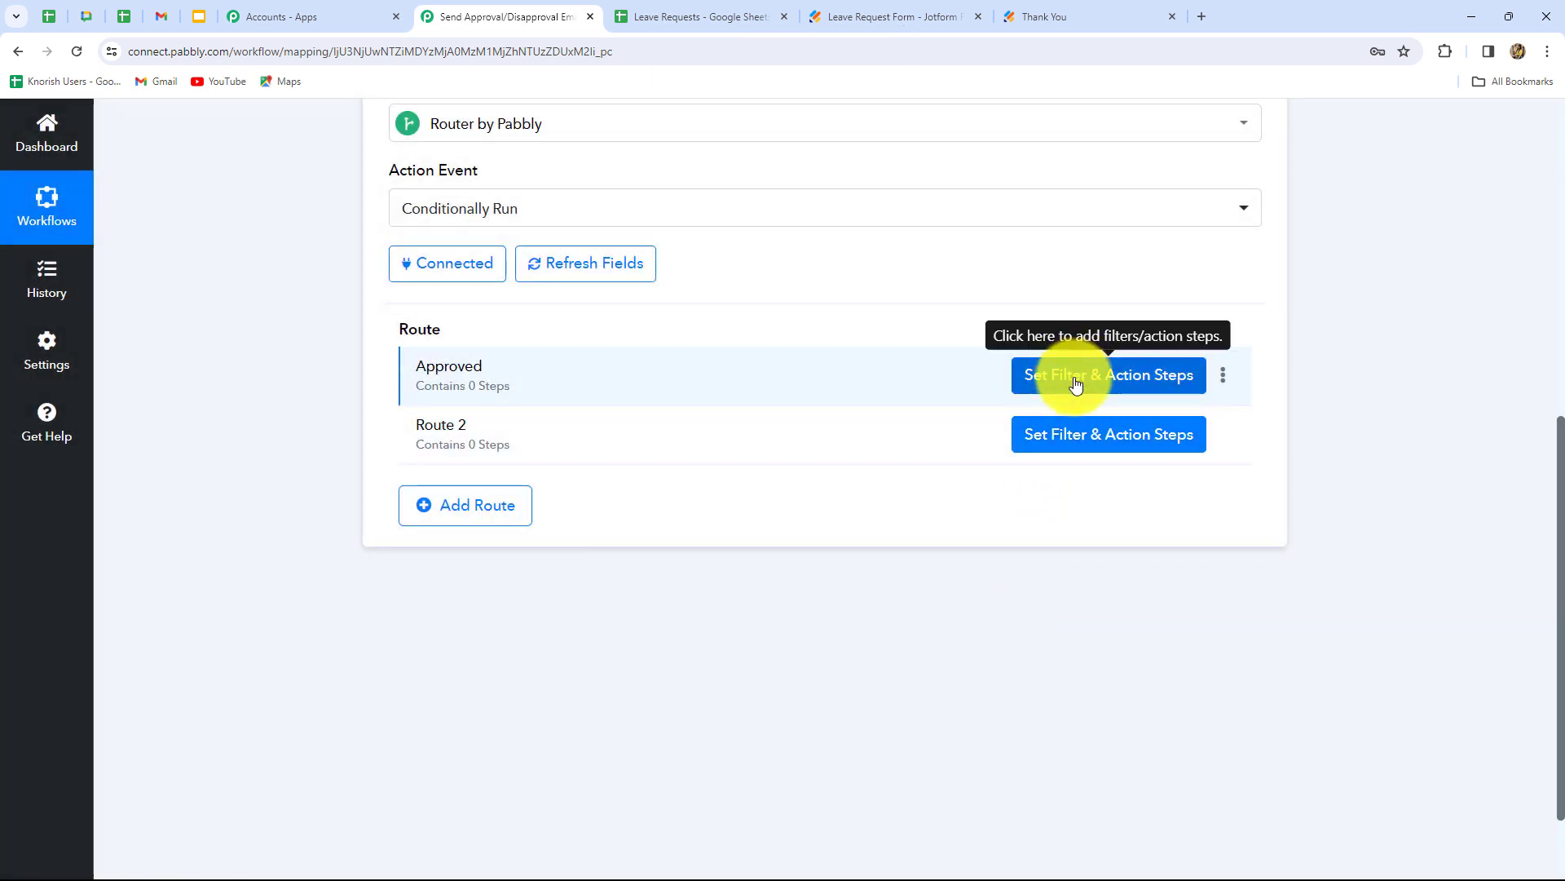
- Filter the Approved route so the Status field must equal 'Approved'
{"action": "left_click", "coordinate": [1071, 376]}
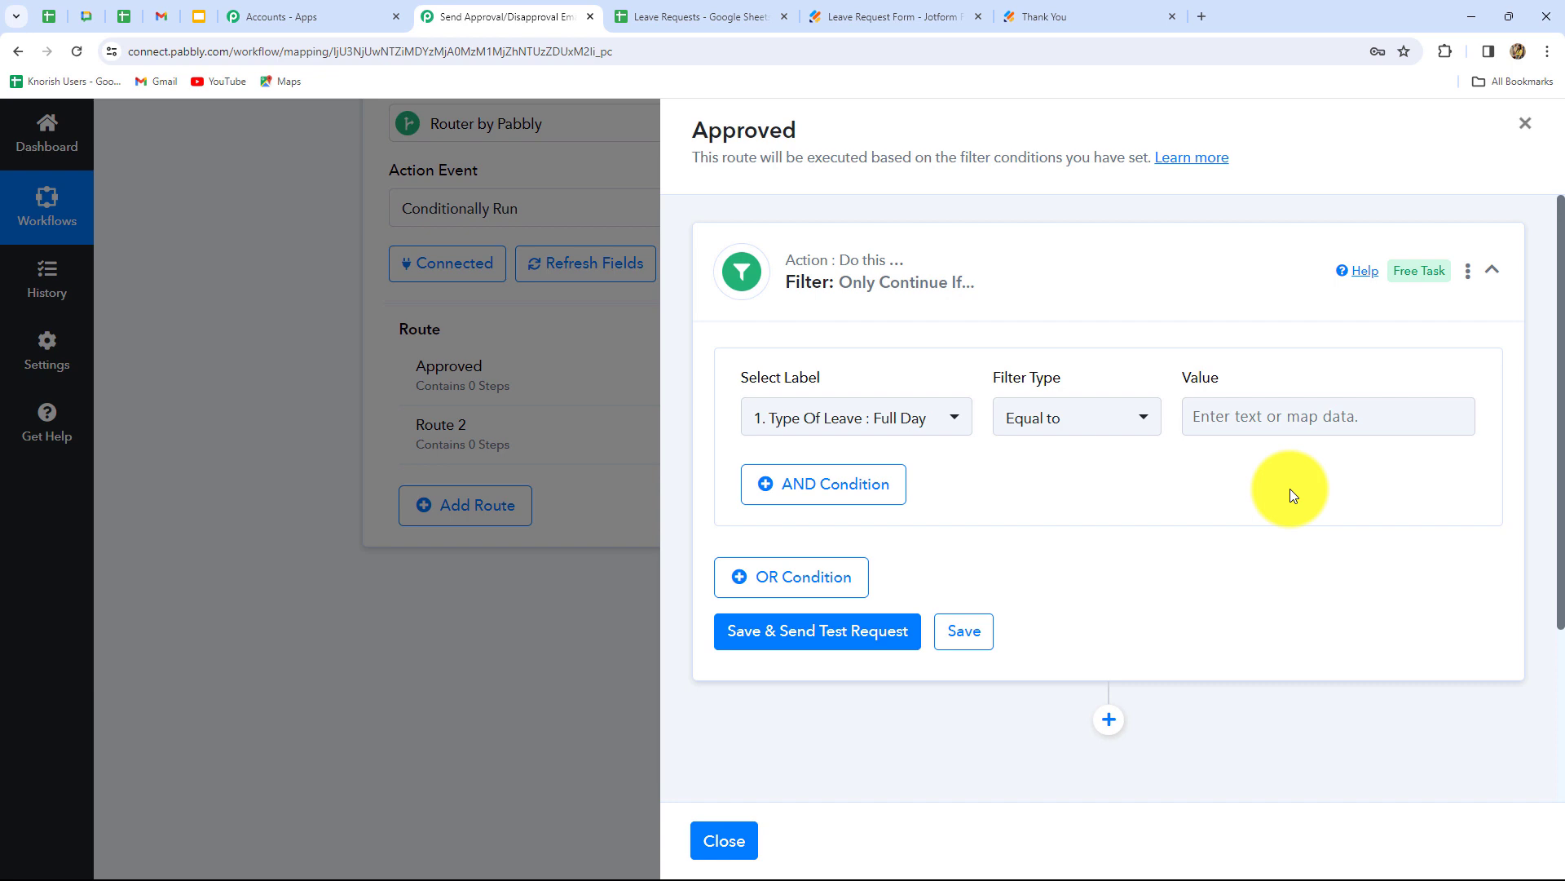
{"action": "left_click", "coordinate": [926, 419]}
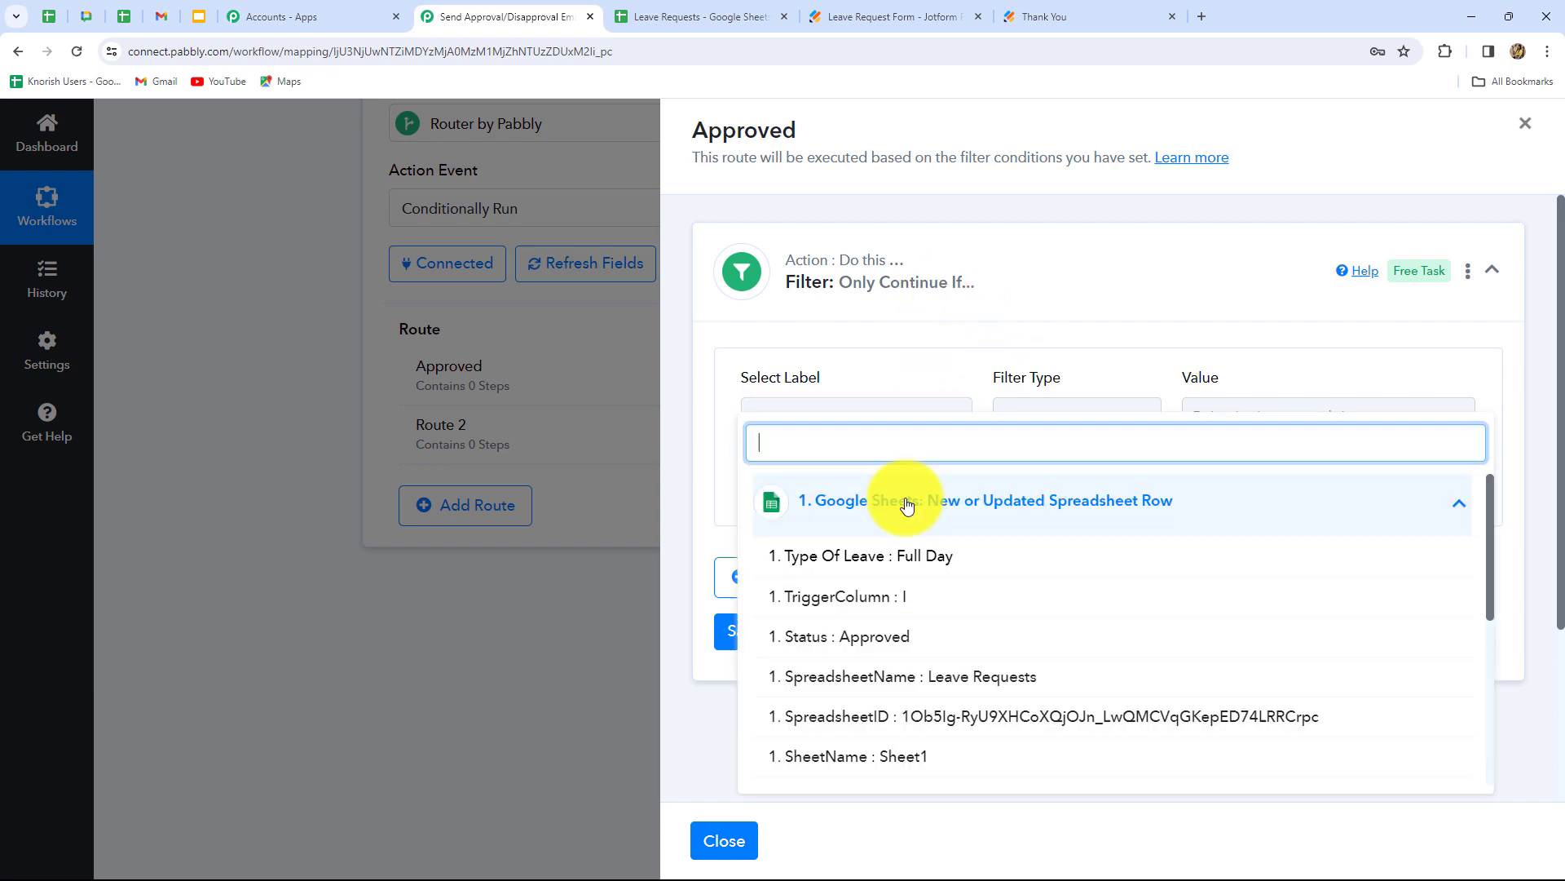
{"action": "left_click", "coordinate": [881, 638]}
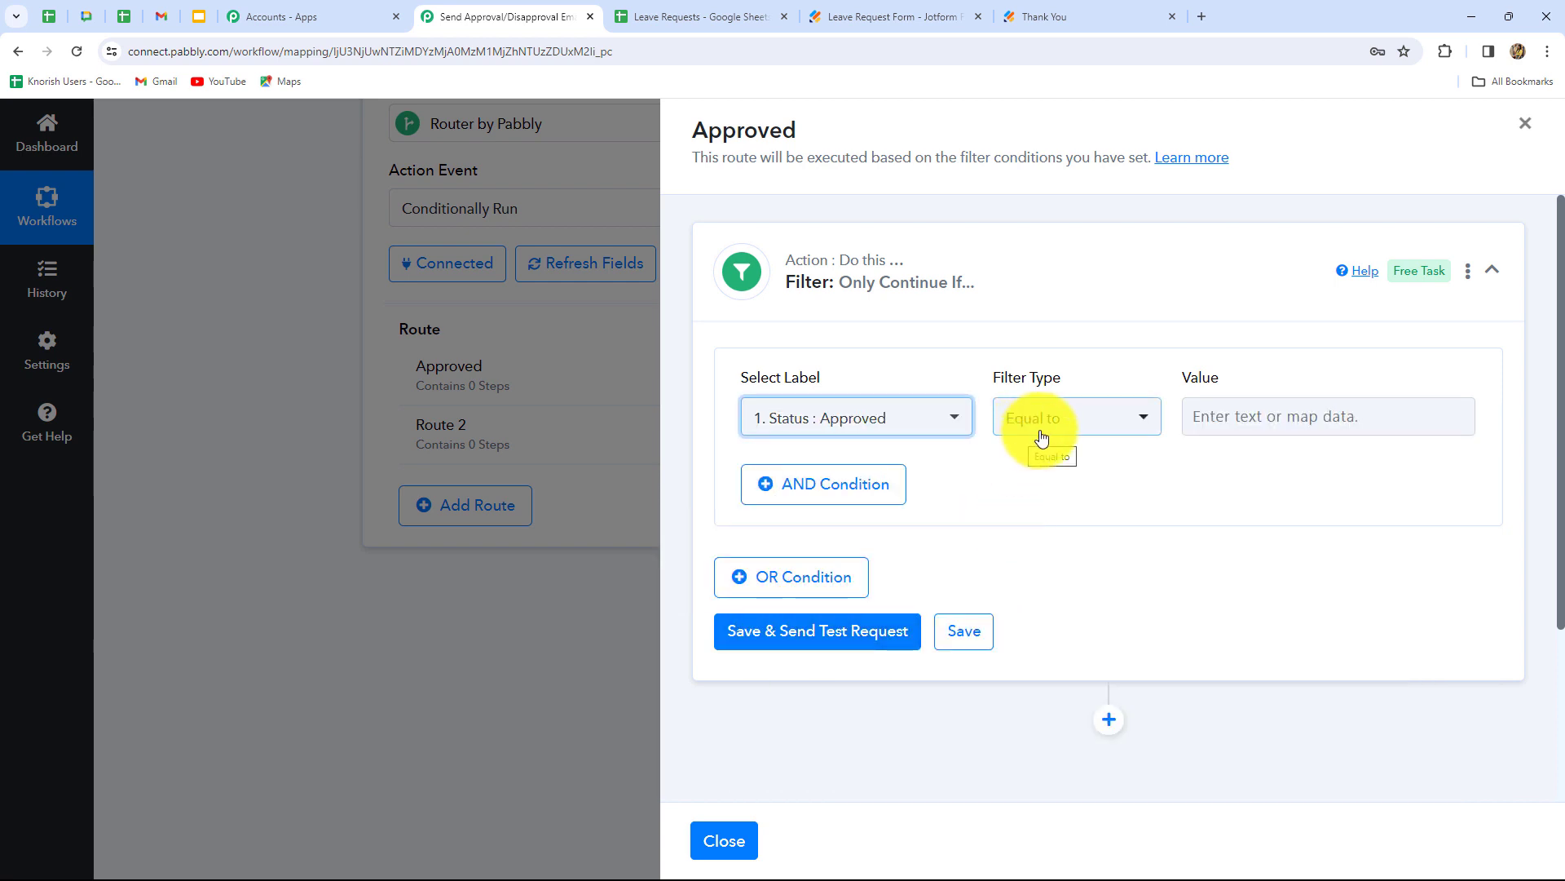
{"action": "left_click", "coordinate": [1215, 408]}
{"action": "key", "text": "Caps_Lock"}
{"action": "type", "text": "Appr"}
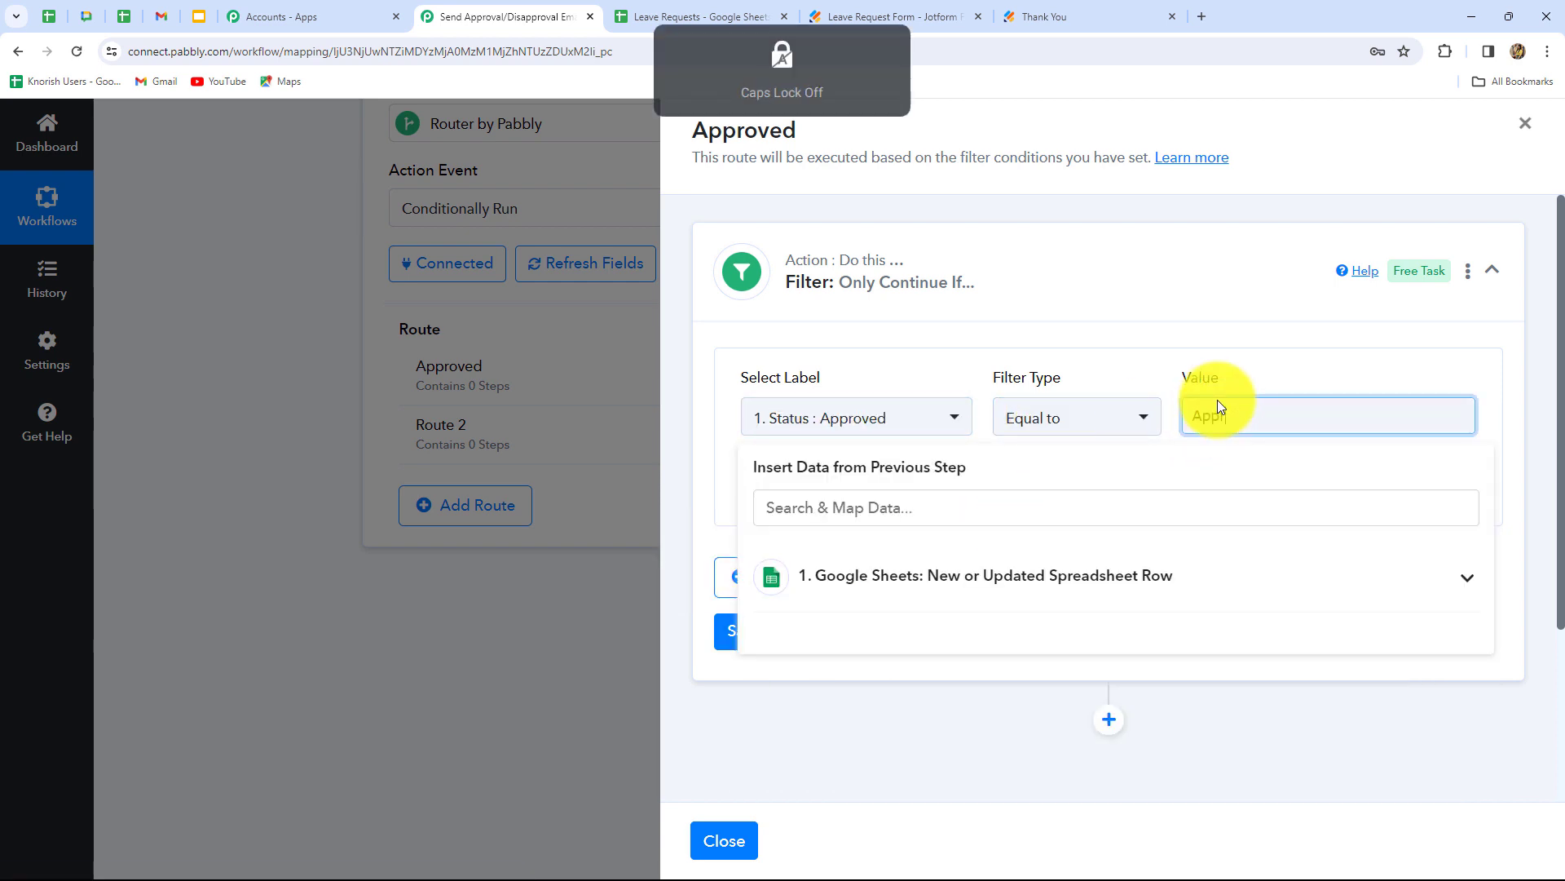
{"action": "type", "text": "oved"}
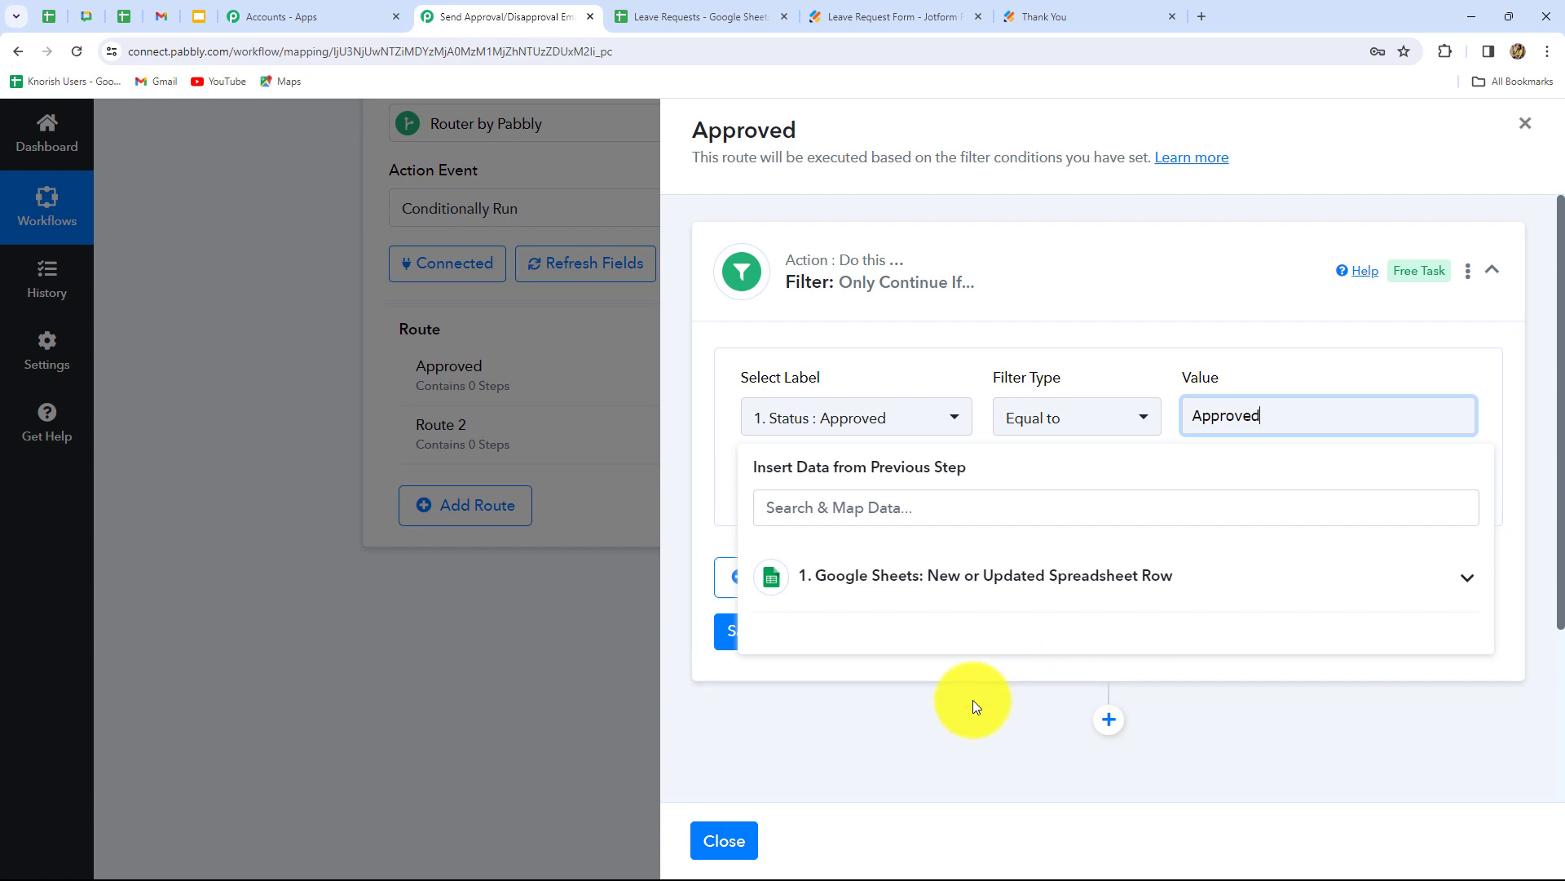
{"action": "left_click", "coordinate": [972, 700]}
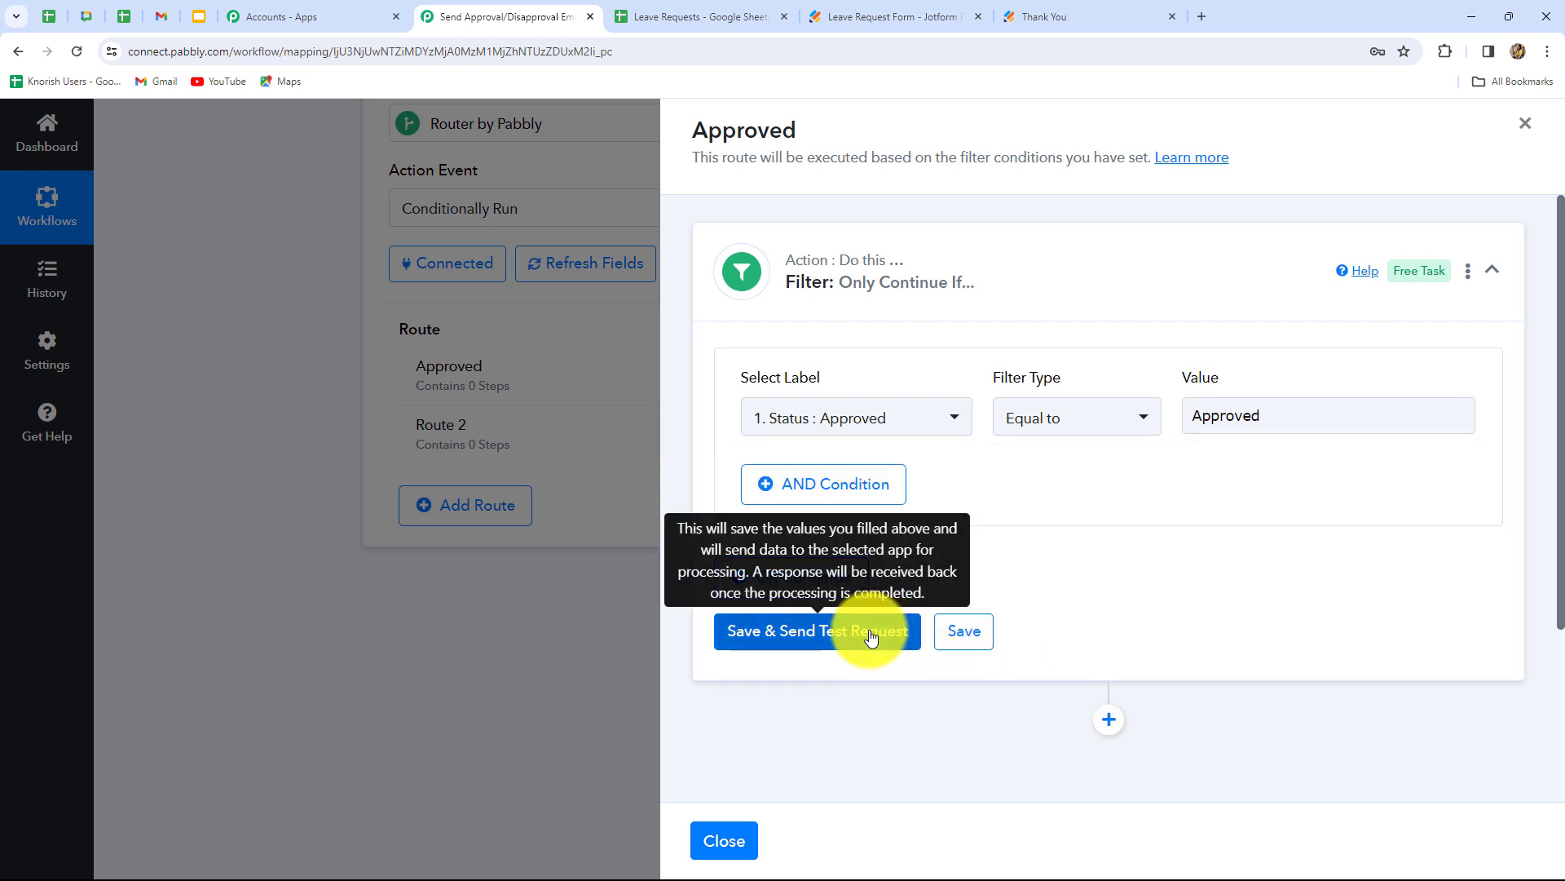
- Save the filter with a test request and add a new action step after it
{"action": "left_click", "coordinate": [871, 637]}
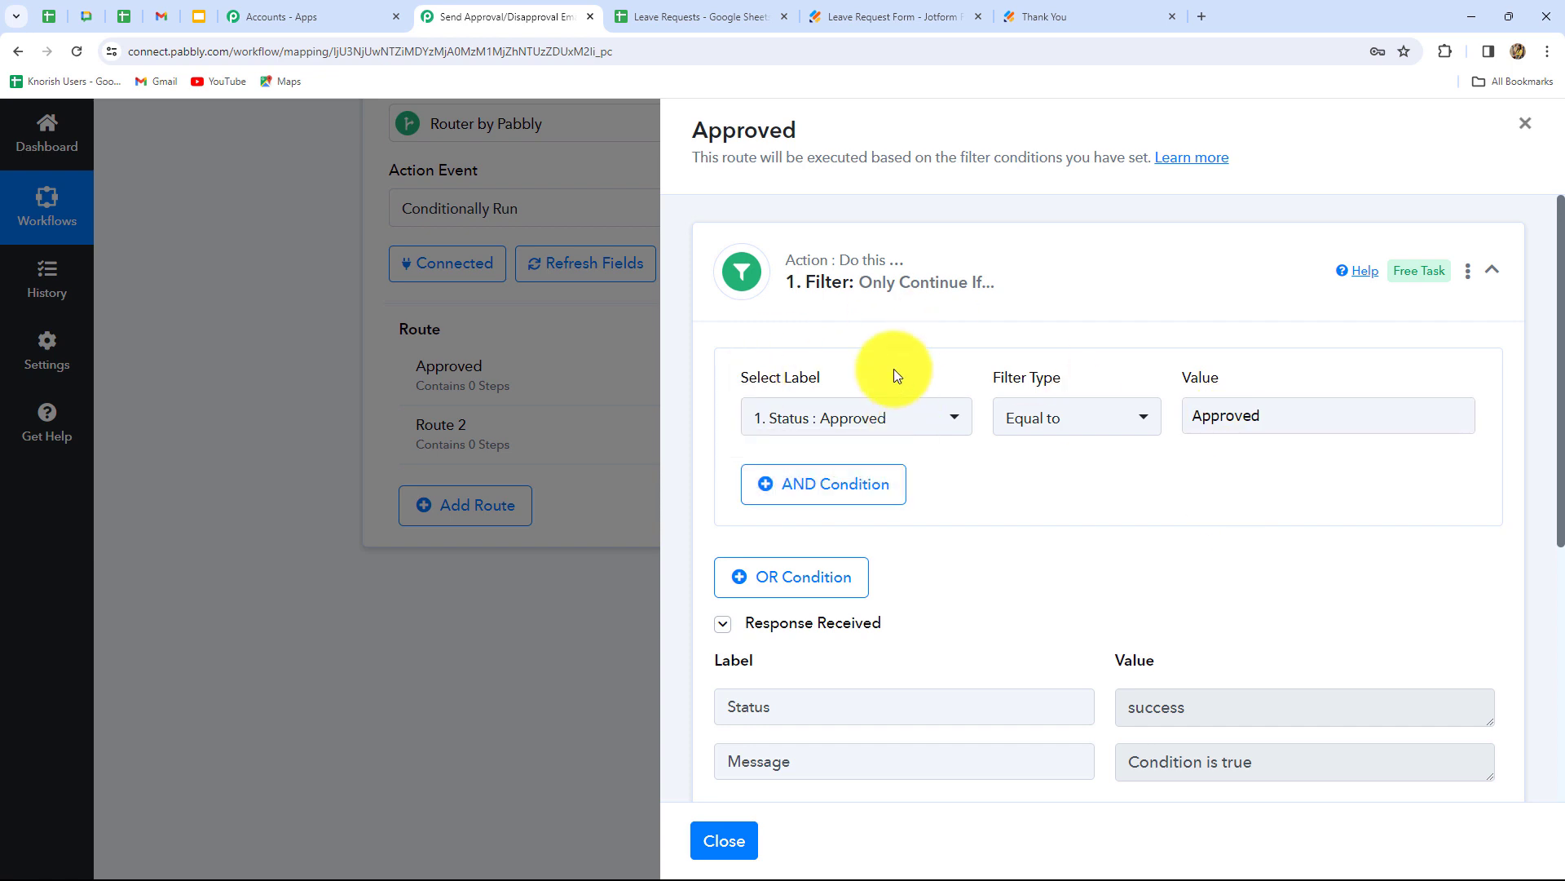
{"action": "left_click", "coordinate": [1235, 424]}
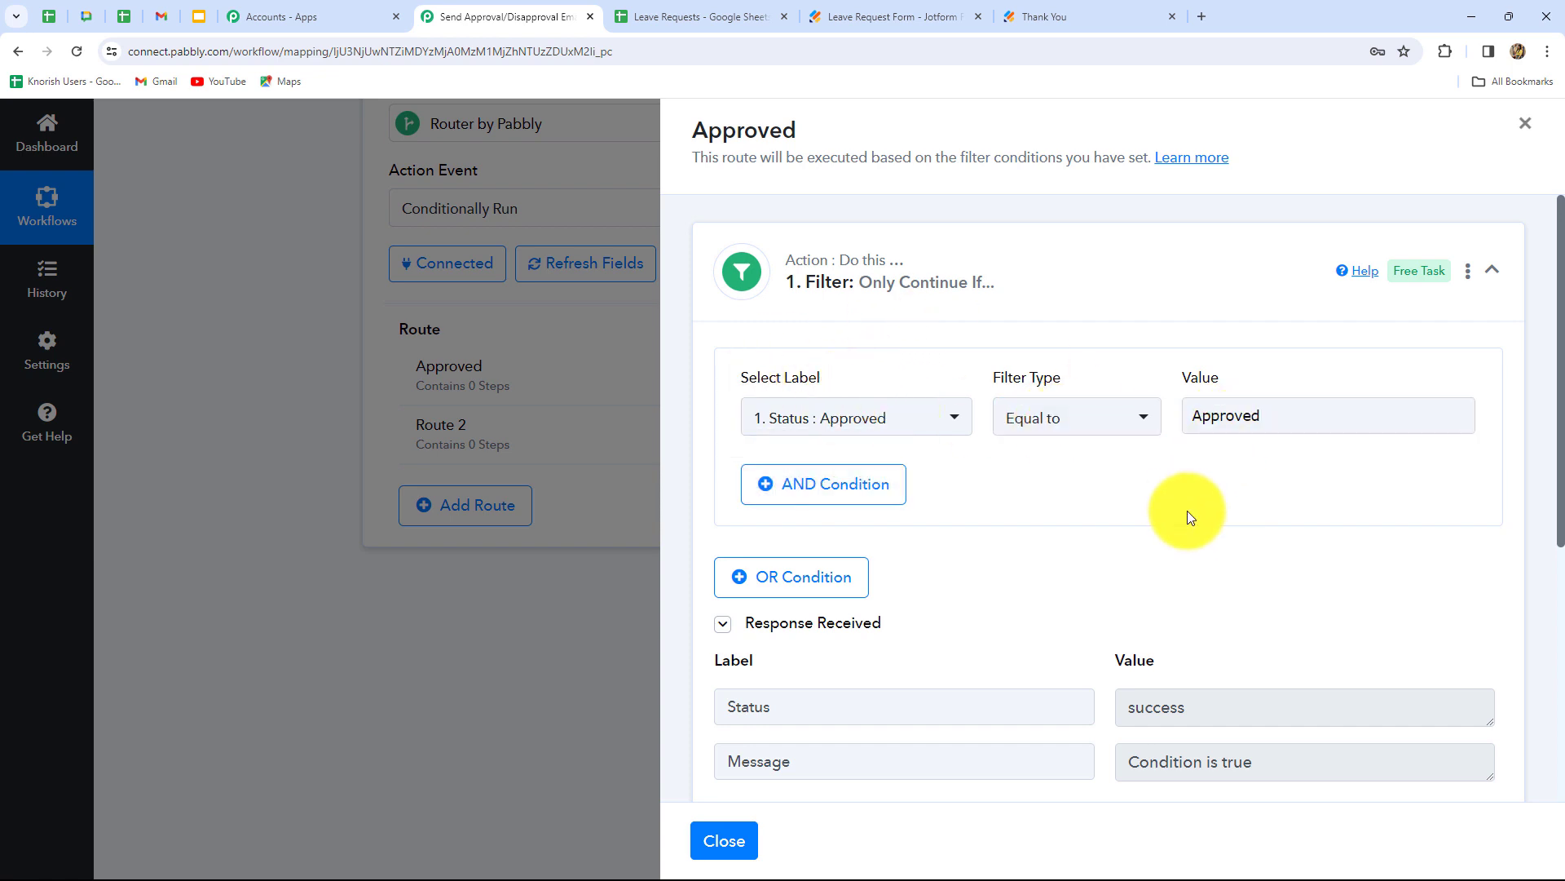
{"action": "scroll", "coordinate": [1320, 586], "scroll_direction": "down", "scroll_amount": 5}
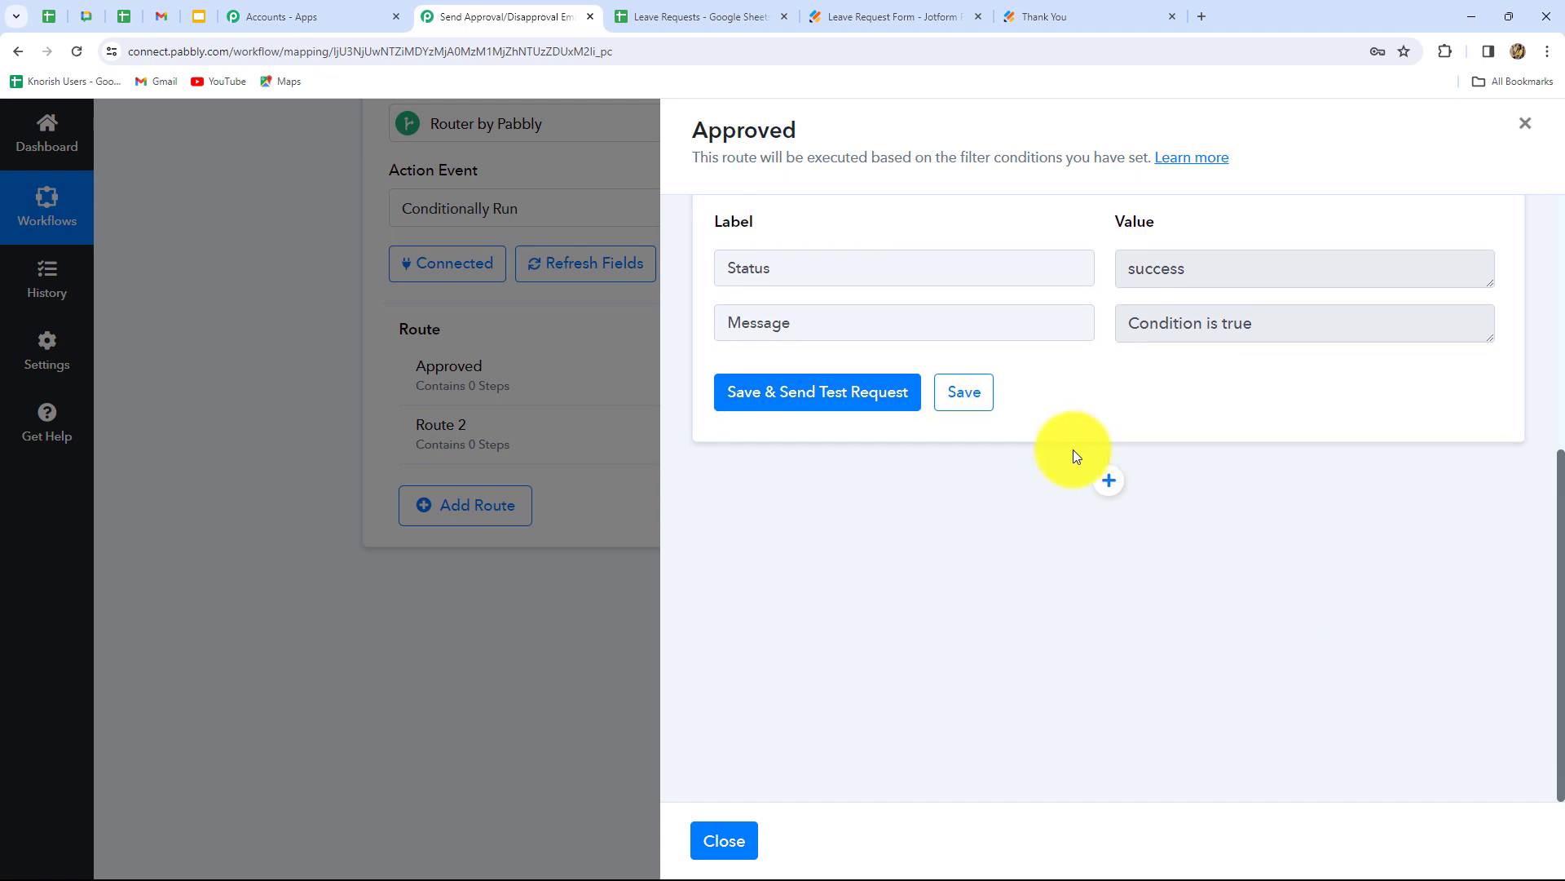
{"action": "left_click", "coordinate": [1109, 481]}
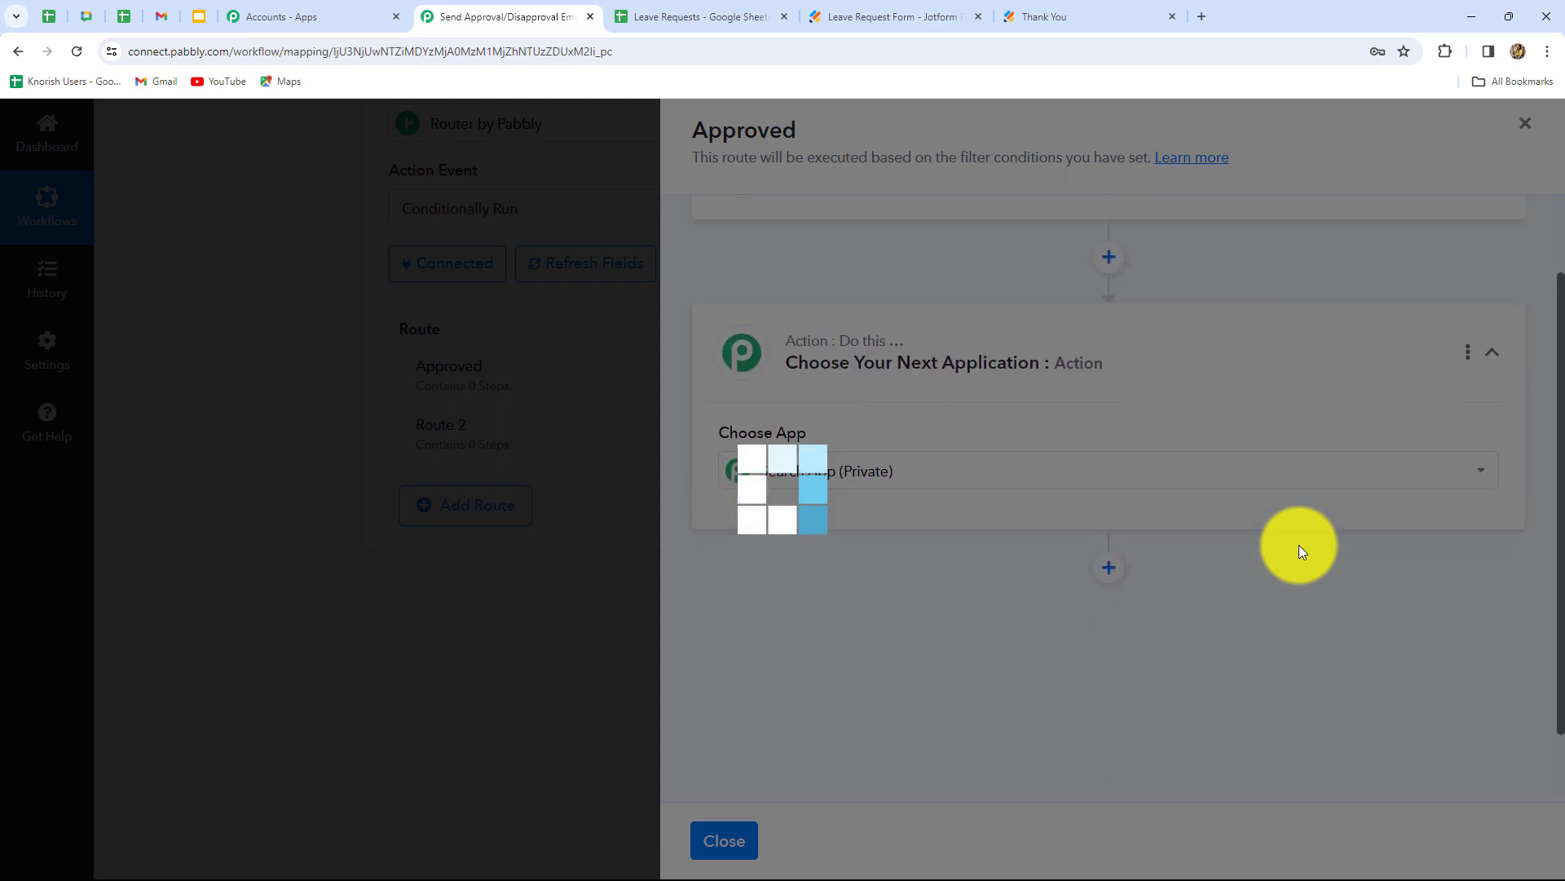
{"action": "scroll", "coordinate": [1119, 494], "scroll_direction": "down", "scroll_amount": 4}
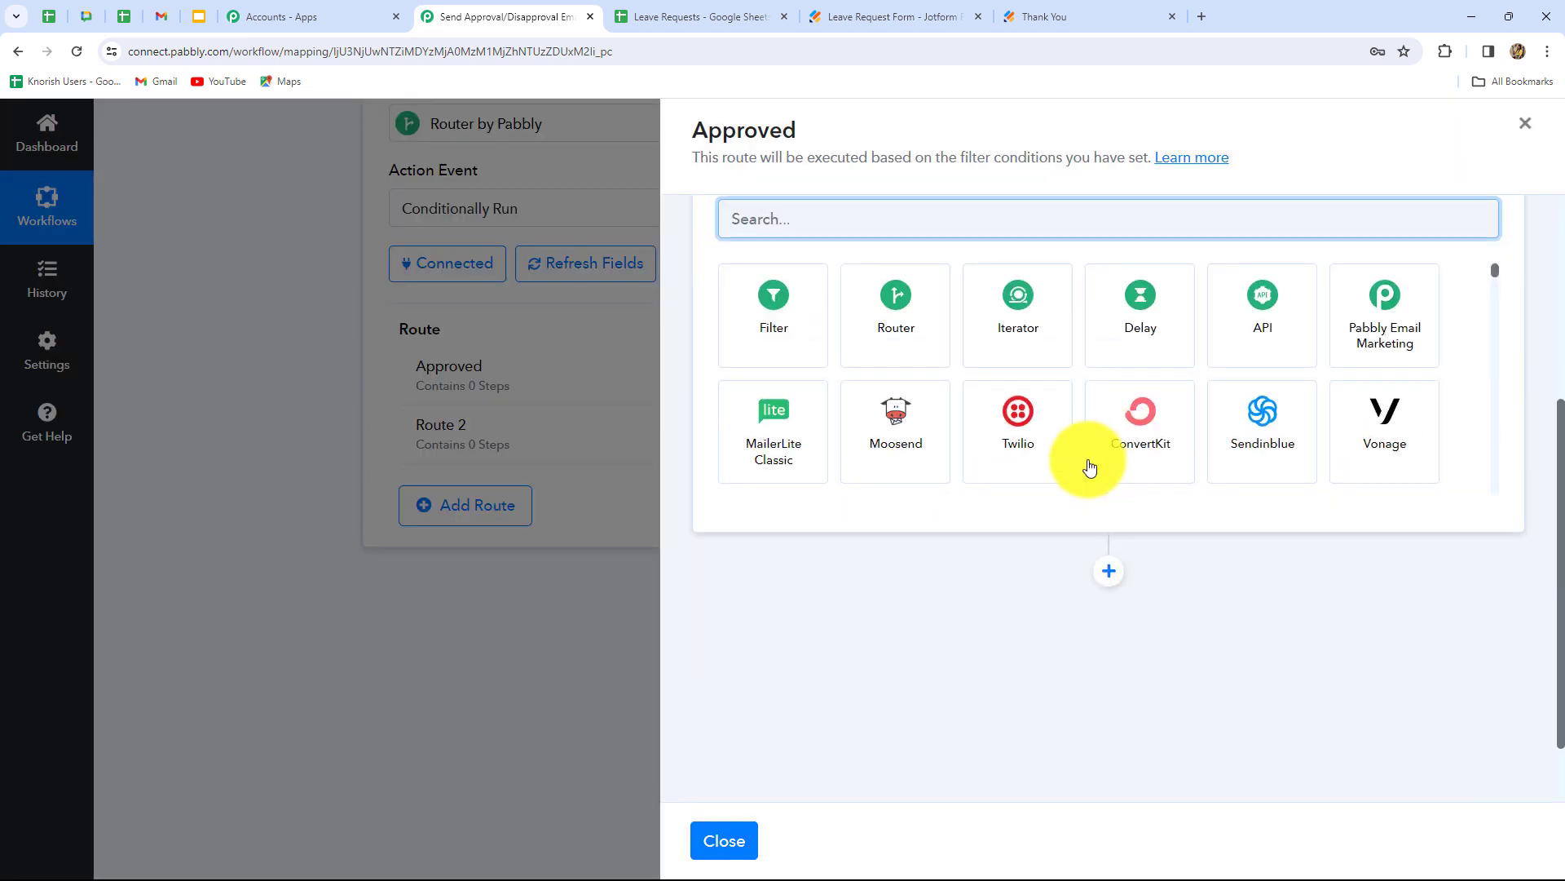
{"action": "scroll", "coordinate": [738, 280], "scroll_direction": "up", "scroll_amount": 2}
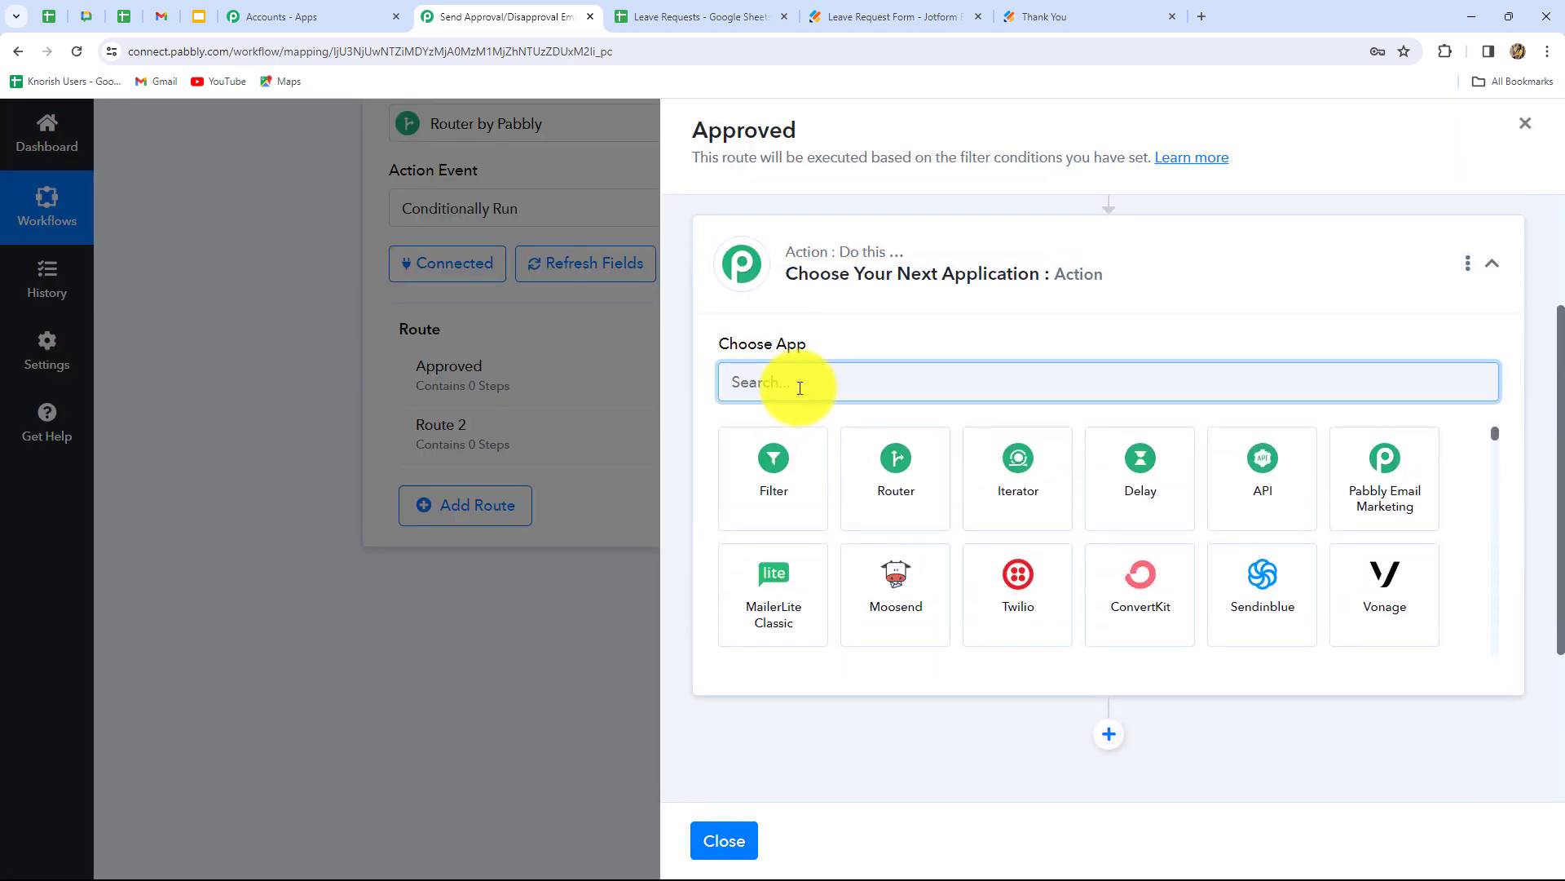
- Make the new step Gmail's Send Email action, using the existing Gmail connection
{"action": "type", "text": "Gma"}
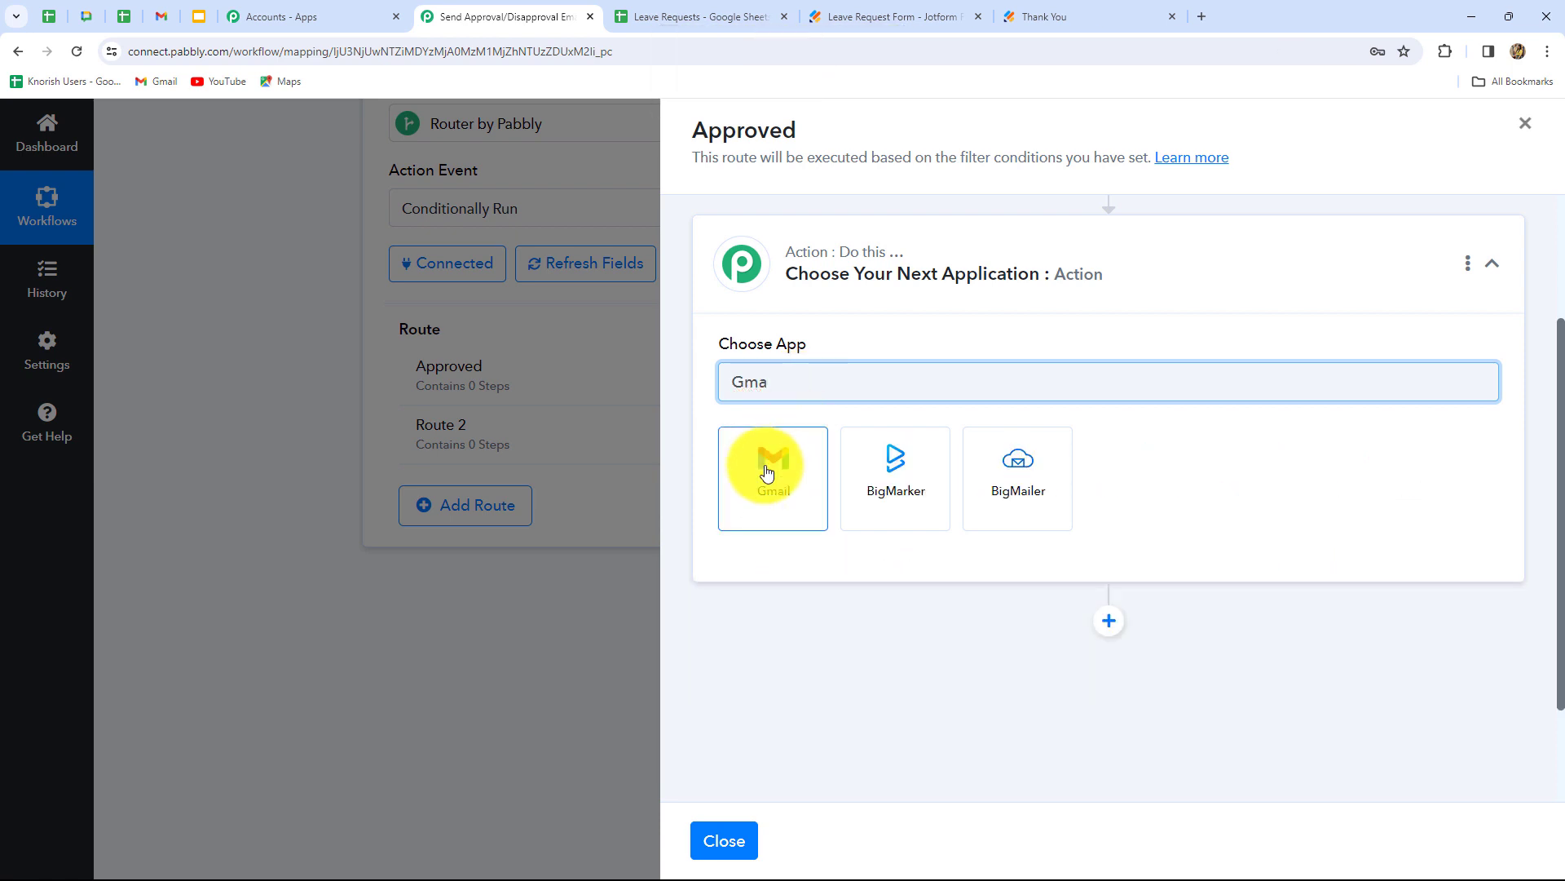
{"action": "left_click", "coordinate": [768, 472]}
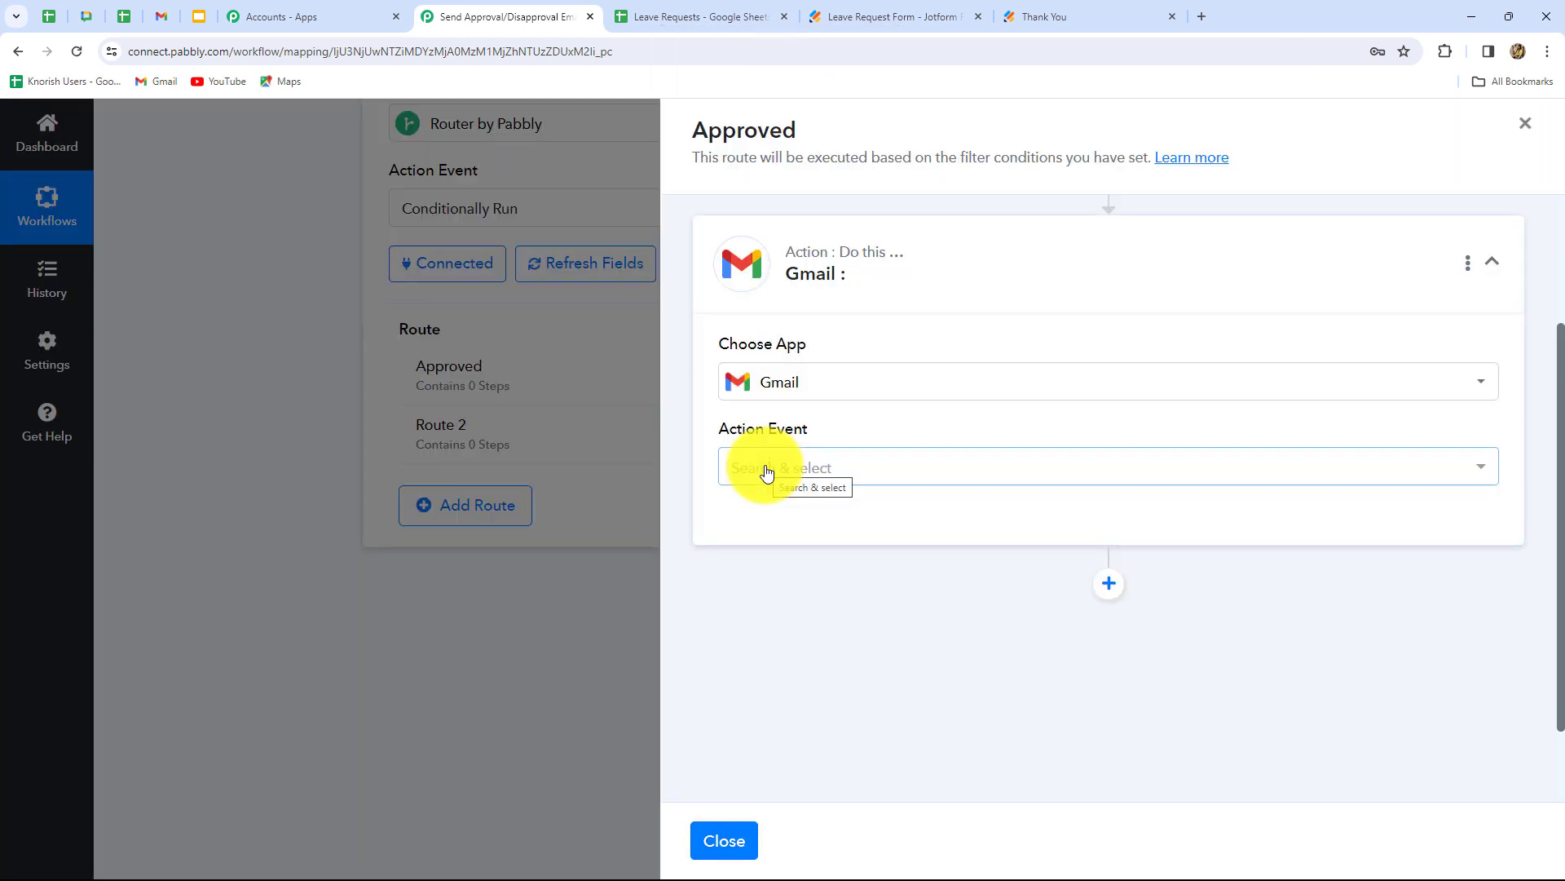
{"action": "left_click", "coordinate": [766, 472]}
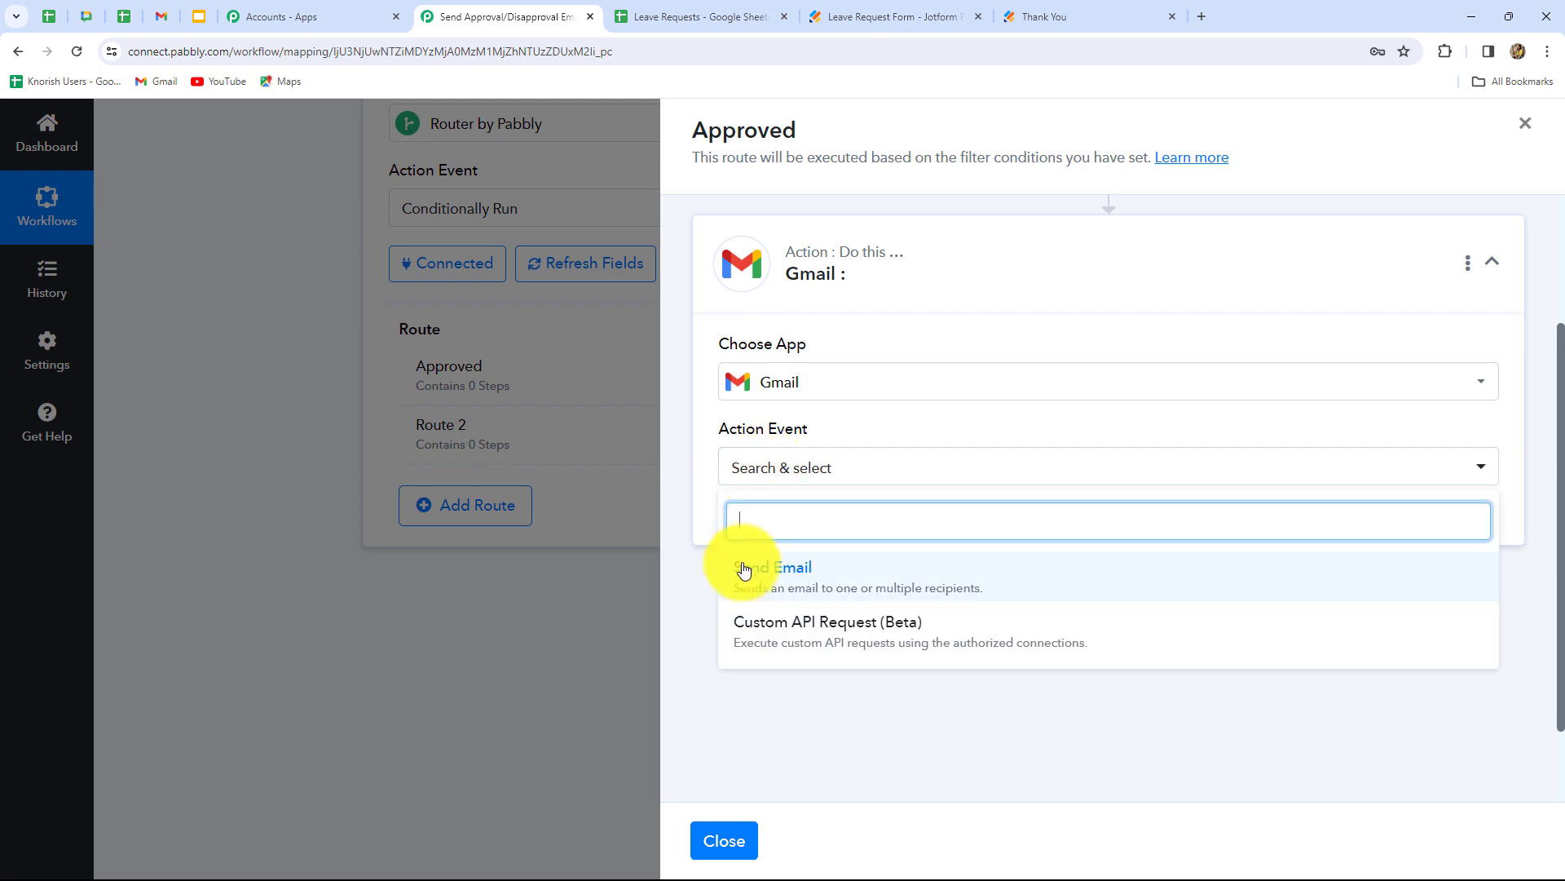
{"action": "left_click", "coordinate": [744, 557]}
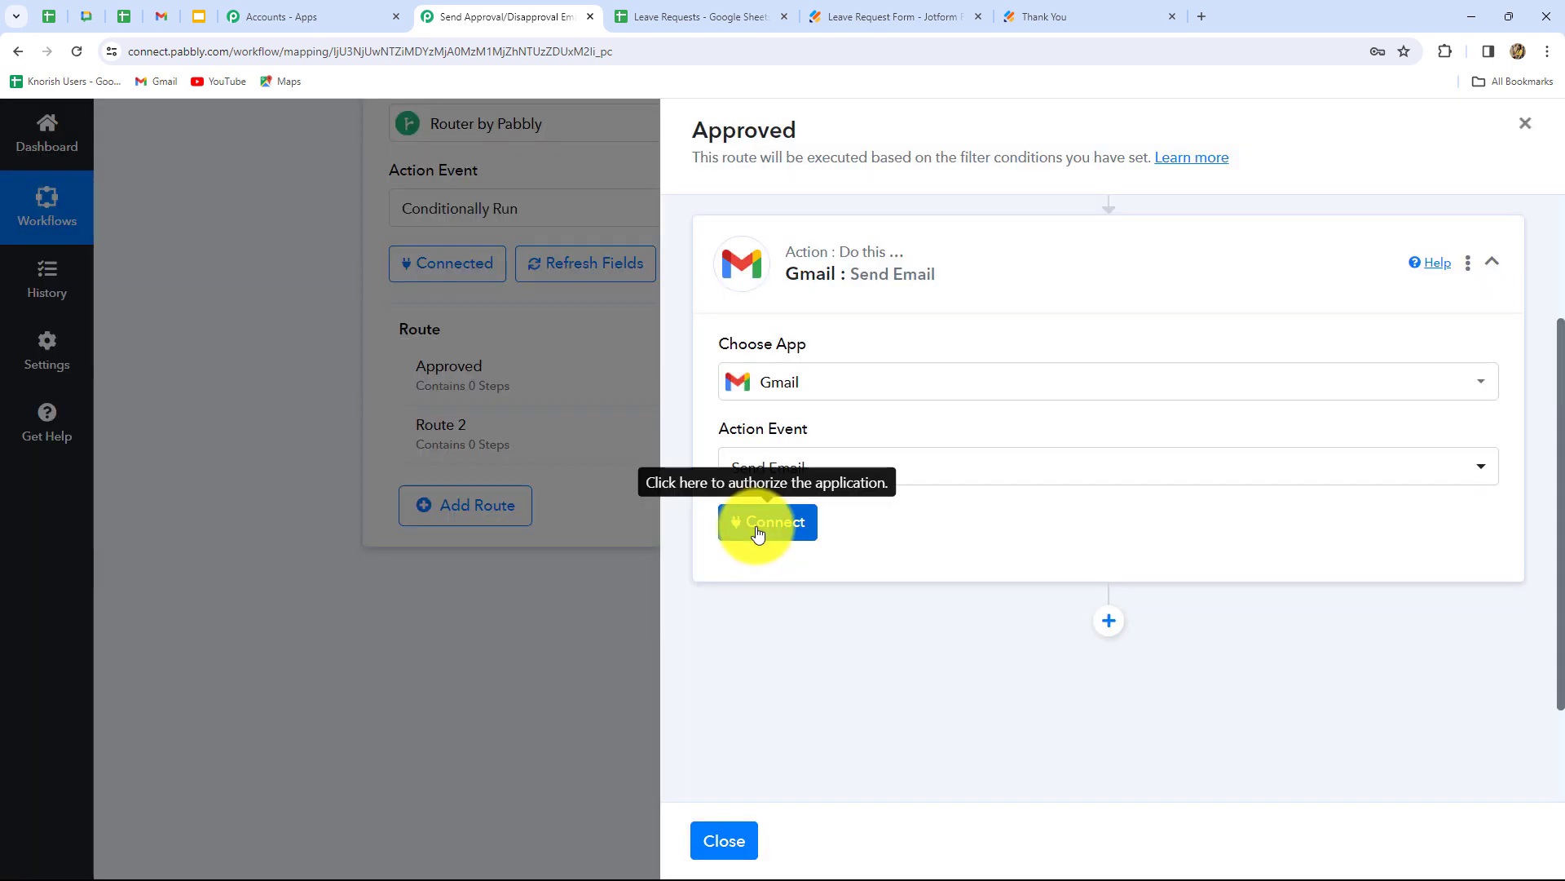
{"action": "left_click", "coordinate": [745, 530]}
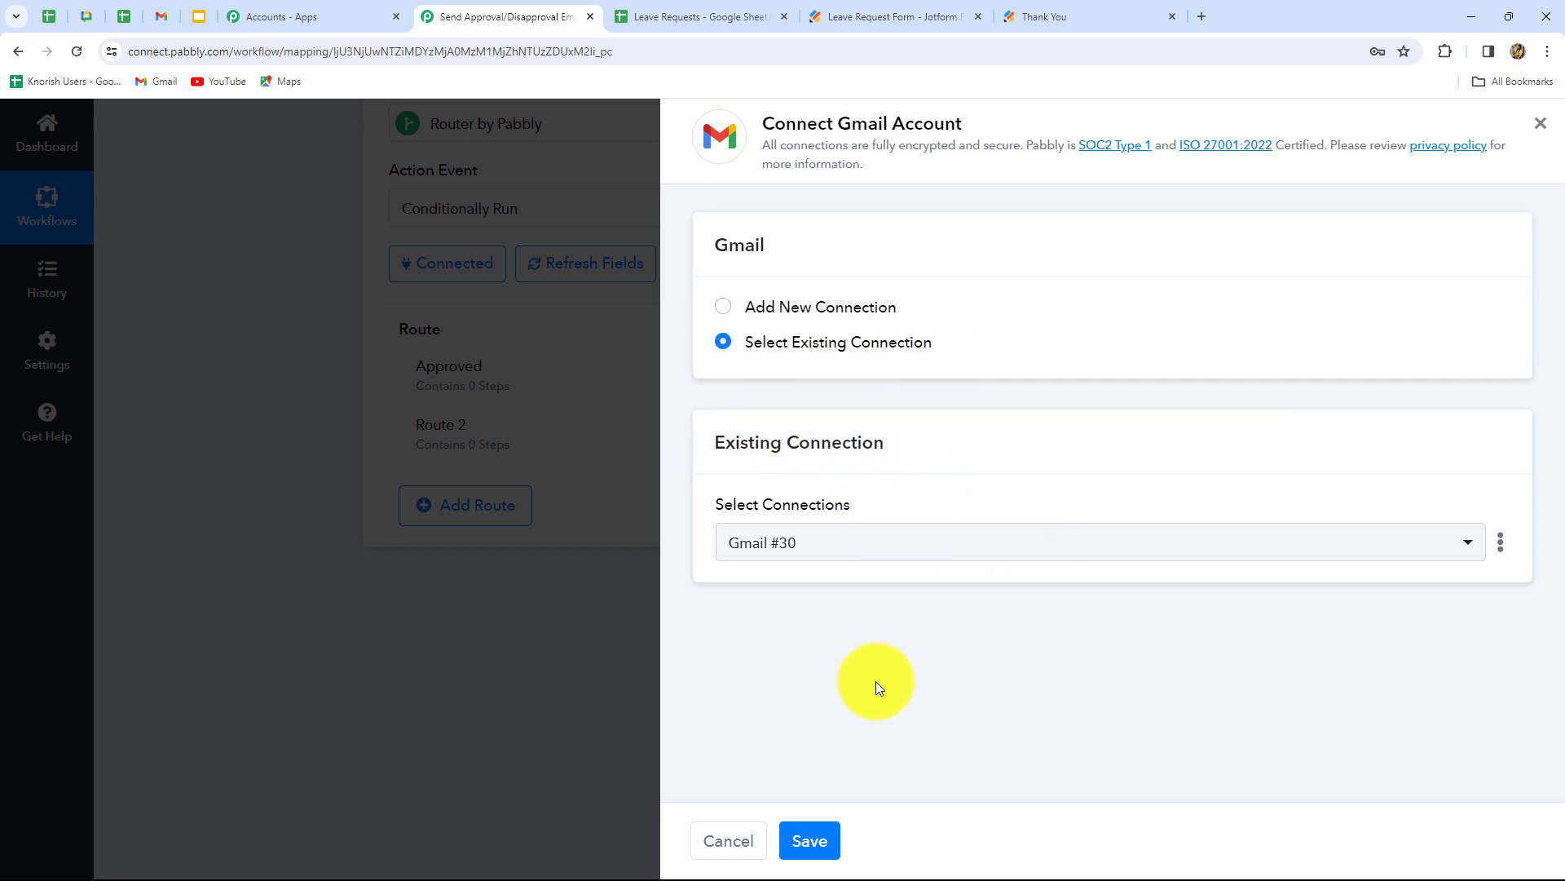
{"action": "left_click", "coordinate": [812, 839]}
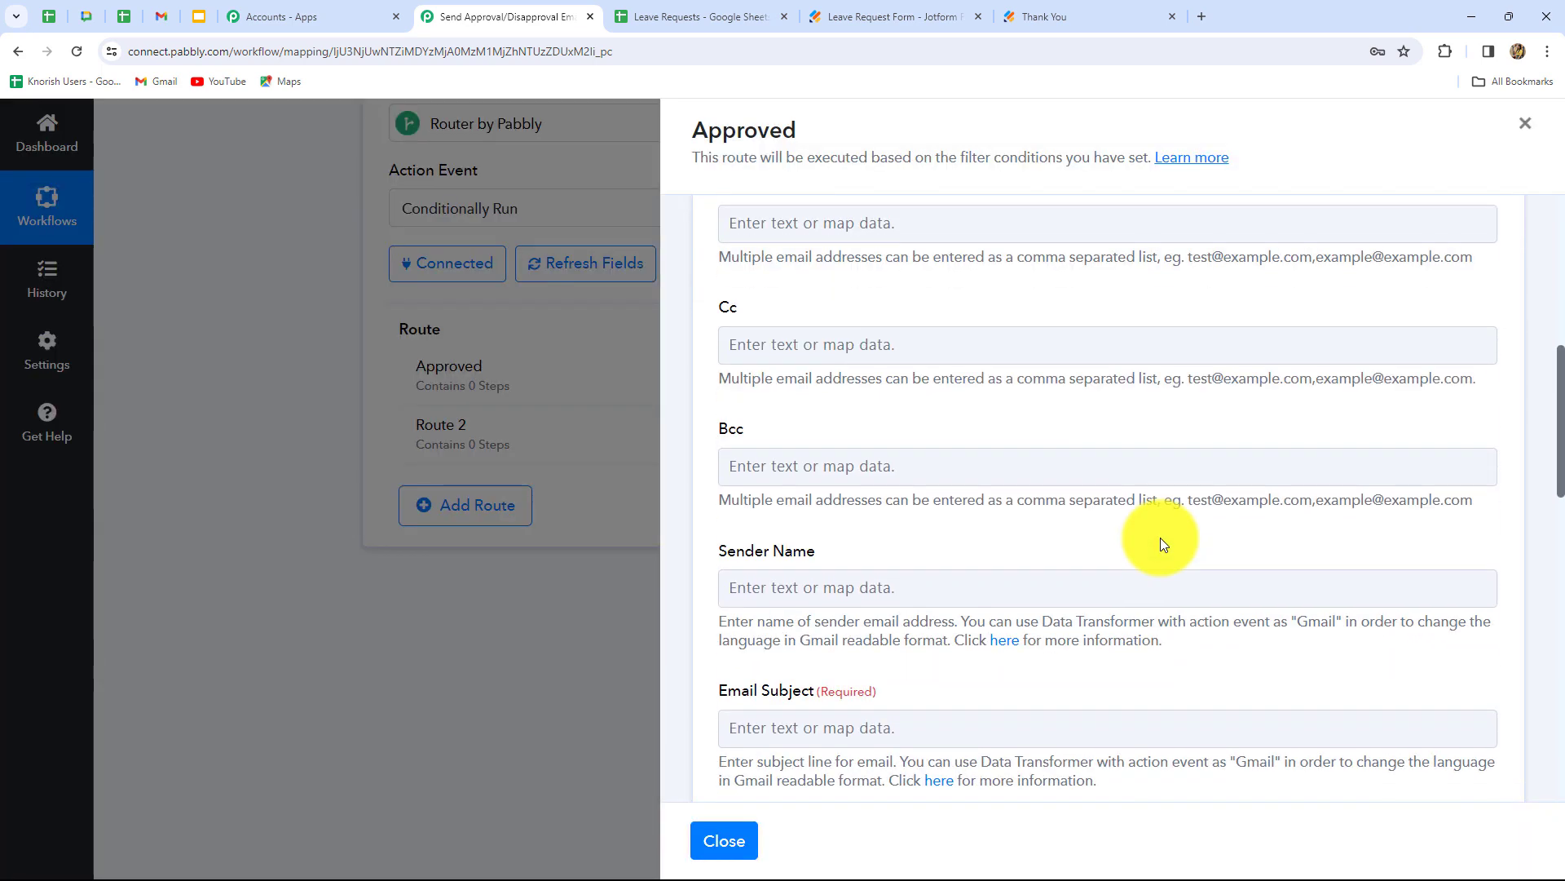
- Map the Google Sheets row's Email field as the email recipient
{"action": "scroll", "coordinate": [1161, 542], "scroll_direction": "up", "scroll_amount": 4}
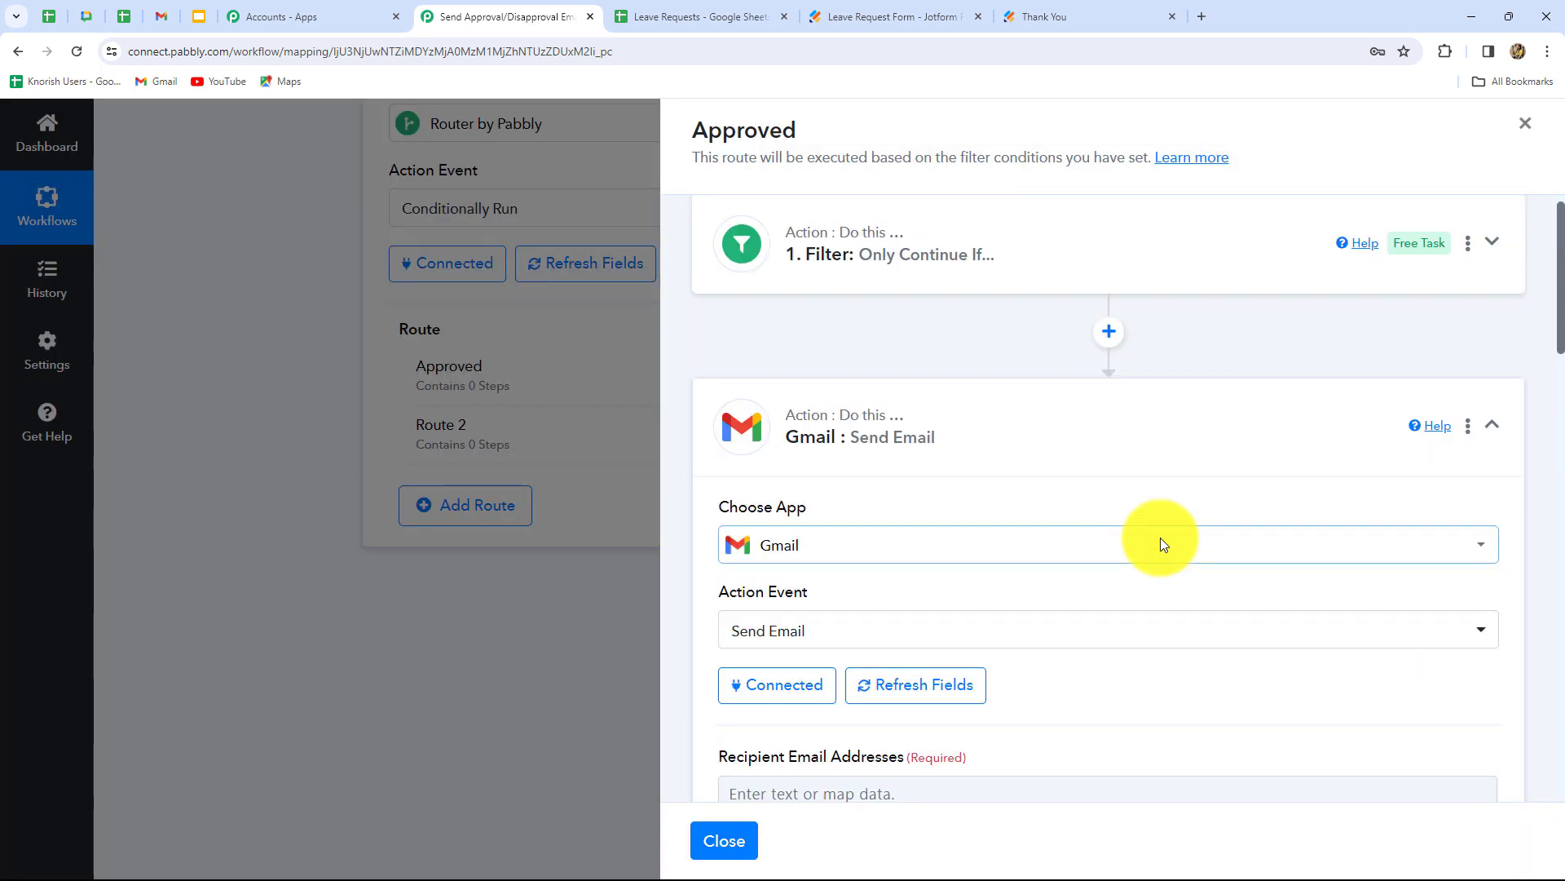
{"action": "scroll", "coordinate": [1163, 544], "scroll_direction": "down", "scroll_amount": 4}
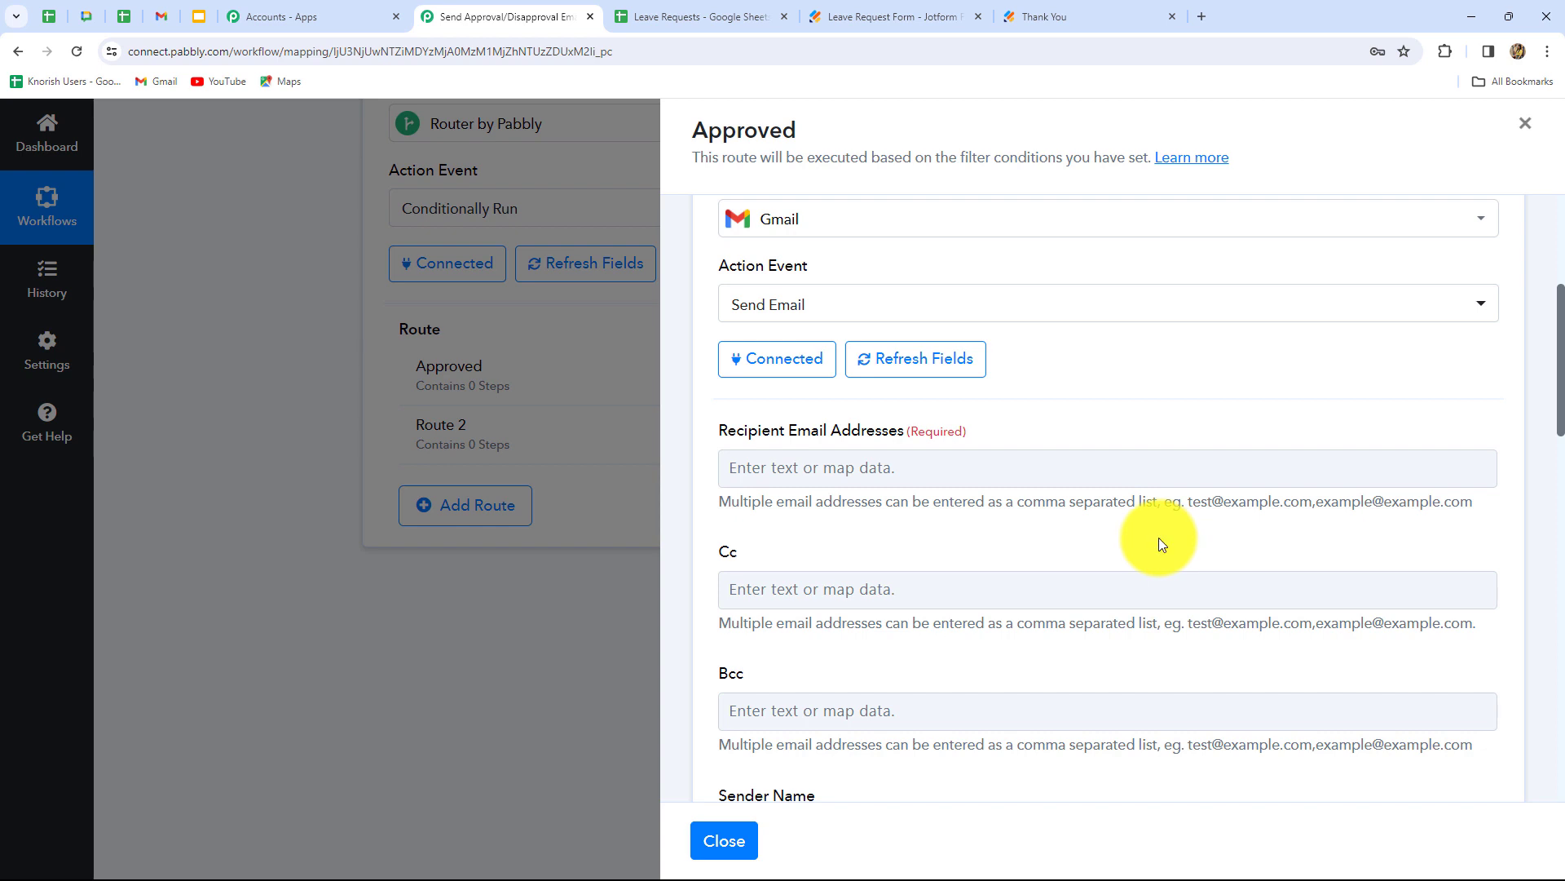
{"action": "scroll", "coordinate": [1149, 538], "scroll_direction": "down", "scroll_amount": 2}
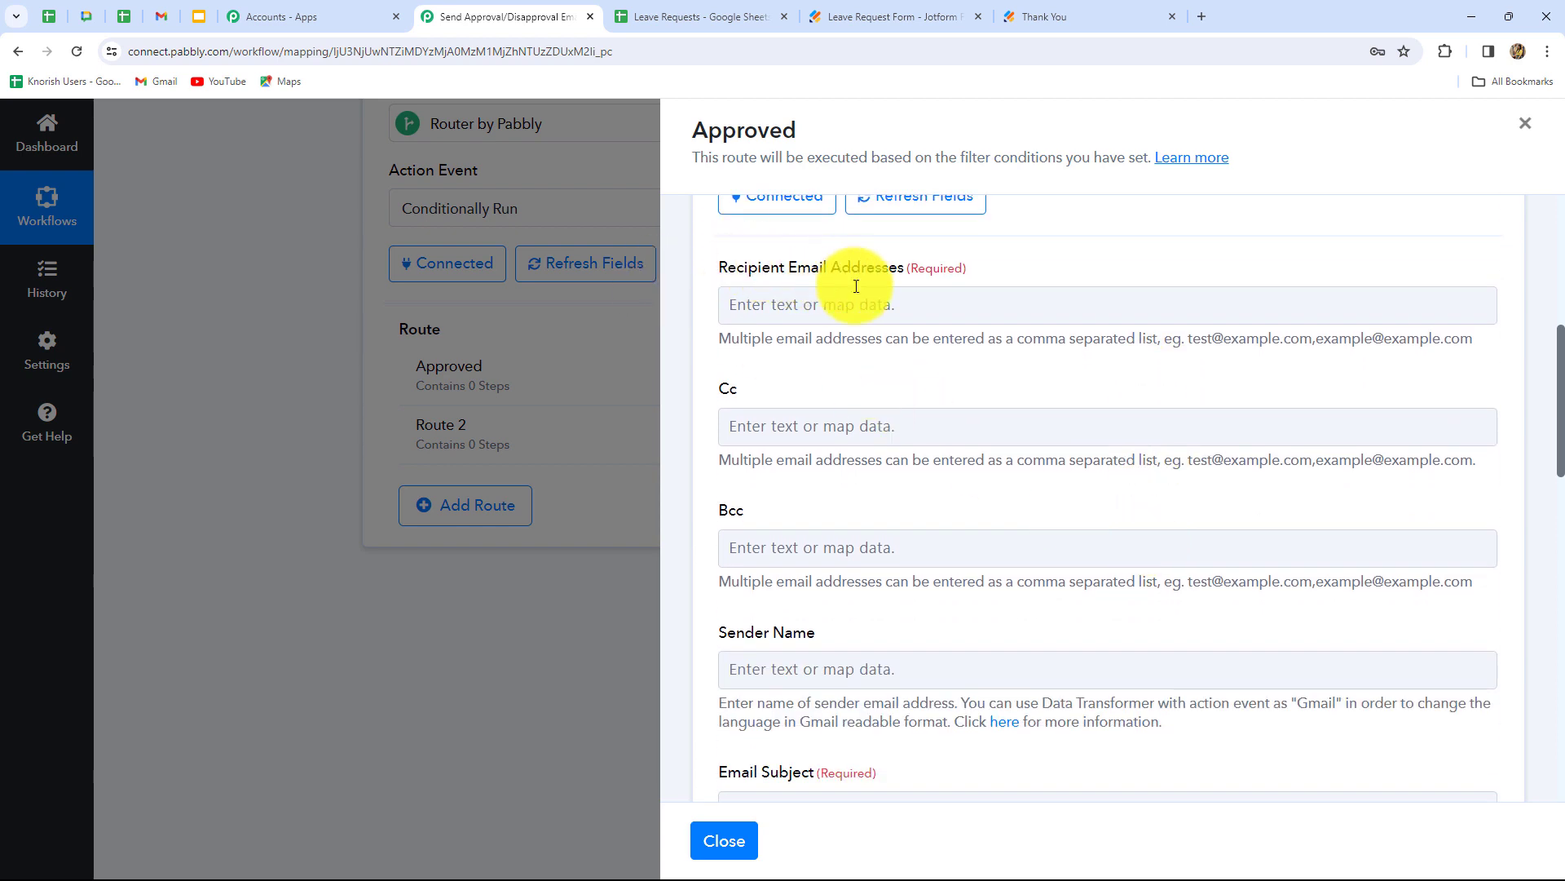
{"action": "left_click", "coordinate": [873, 313]}
{"action": "left_click", "coordinate": [891, 458]}
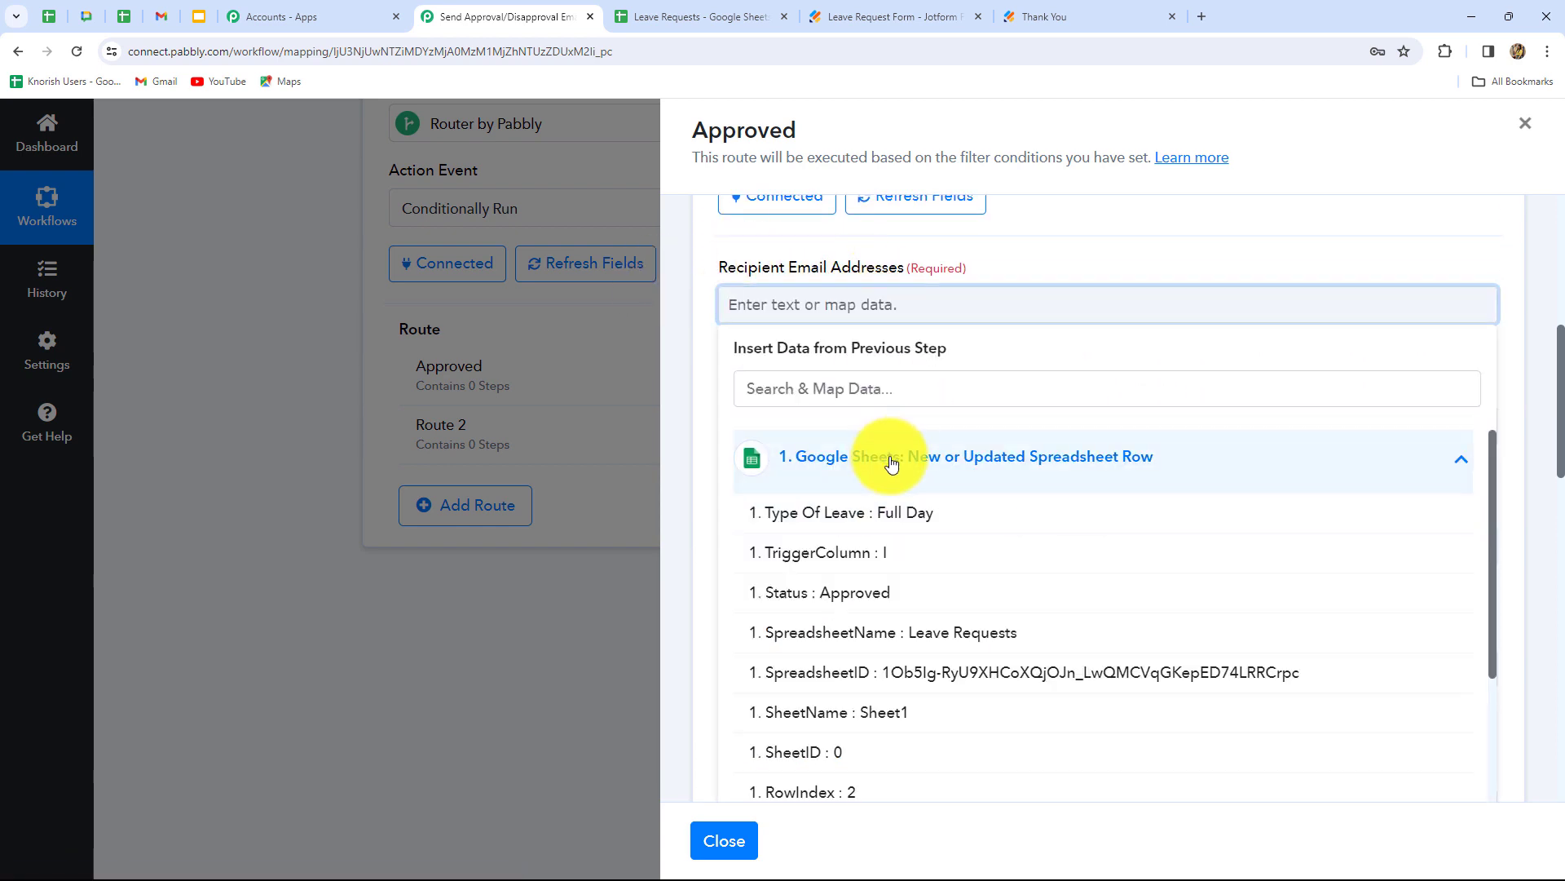
{"action": "scroll", "coordinate": [937, 640], "scroll_direction": "down", "scroll_amount": 2}
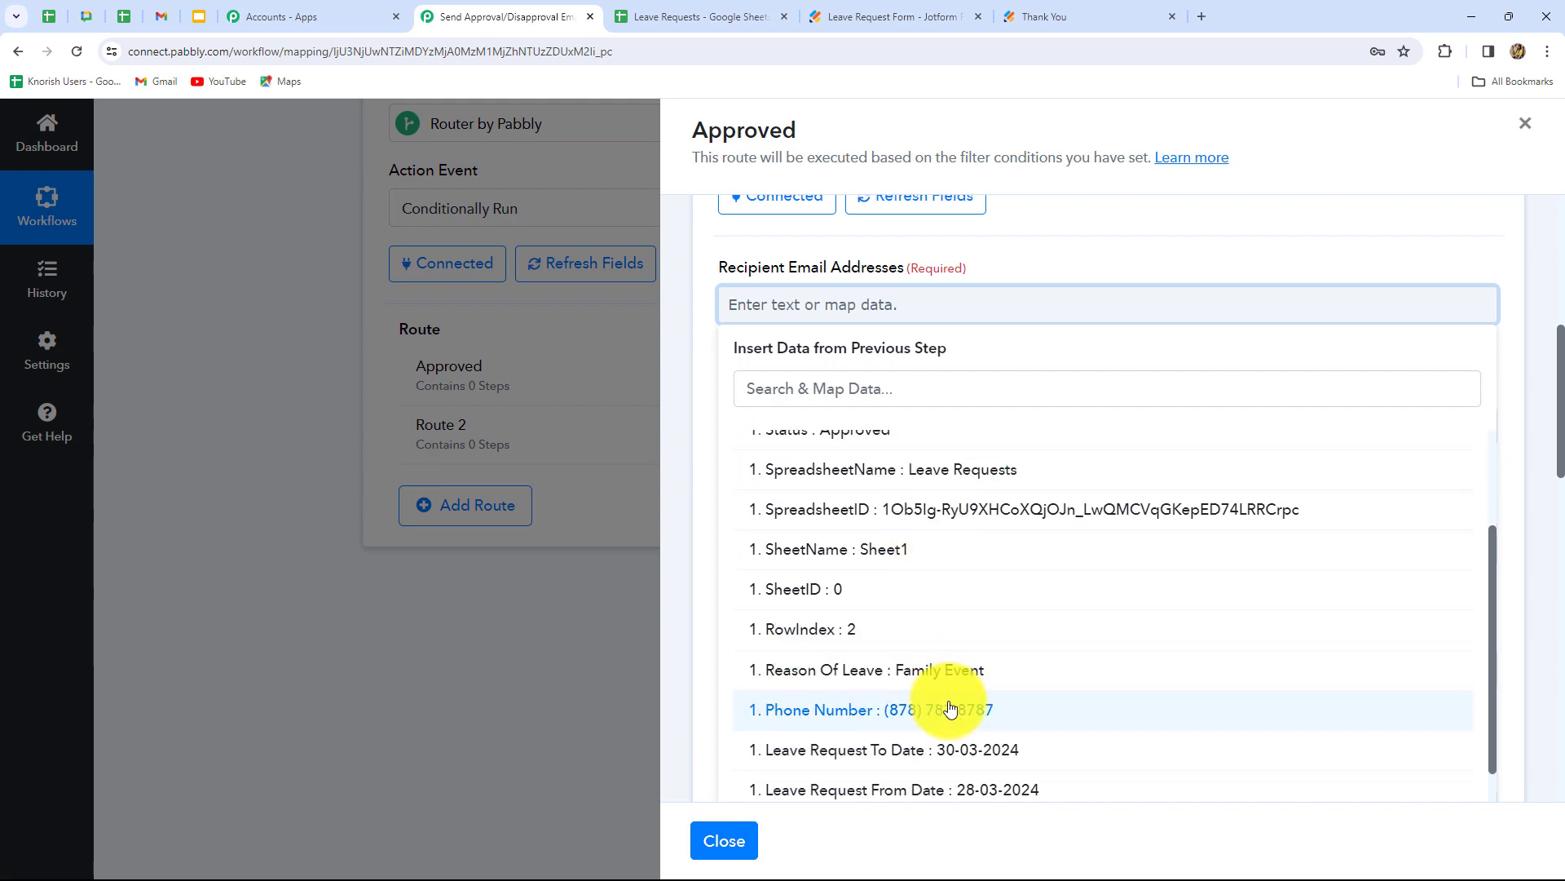
{"action": "scroll", "coordinate": [946, 701], "scroll_direction": "down", "scroll_amount": 2}
{"action": "left_click", "coordinate": [915, 741]}
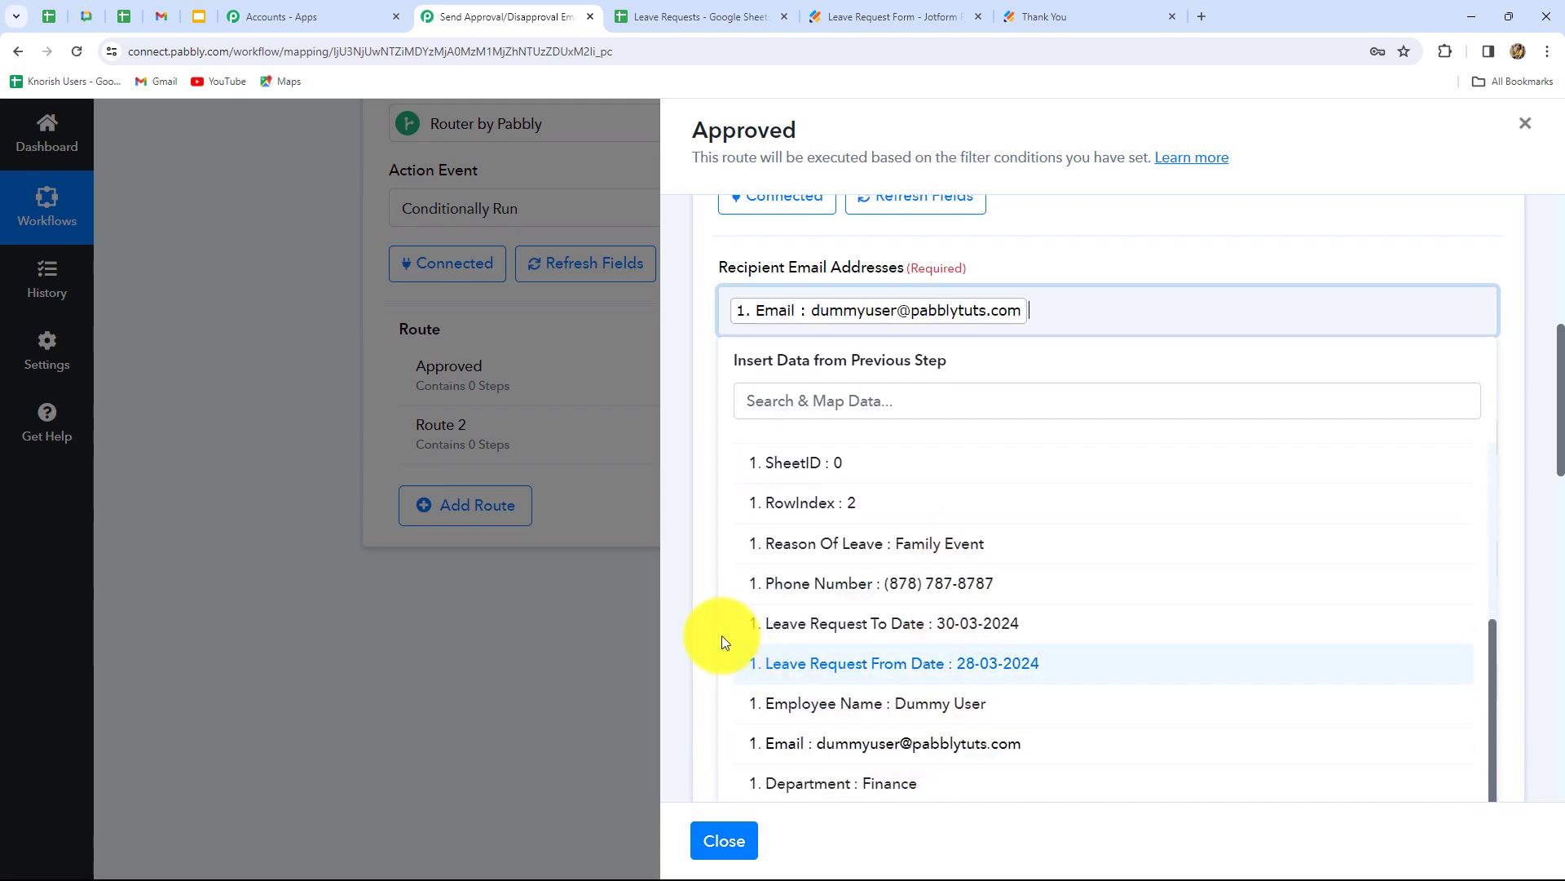
{"action": "left_click", "coordinate": [722, 642]}
- Set sender name 'Sparkle Events' and subject 'Approval Of Your Leave Request!'
{"action": "scroll", "coordinate": [816, 530], "scroll_direction": "down", "scroll_amount": 4}
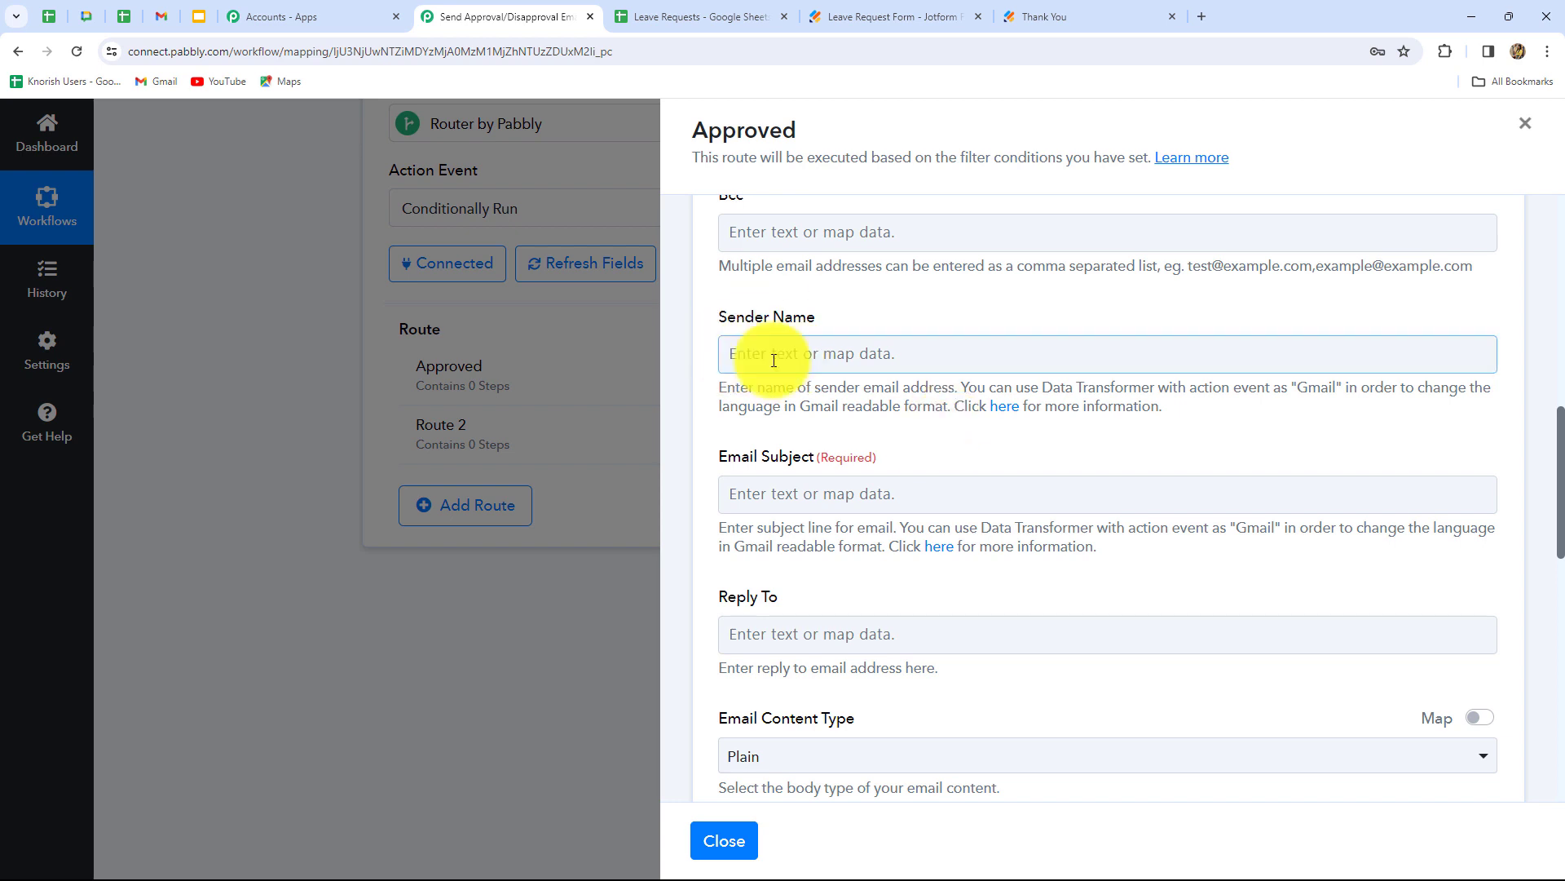
{"action": "left_click", "coordinate": [773, 356]}
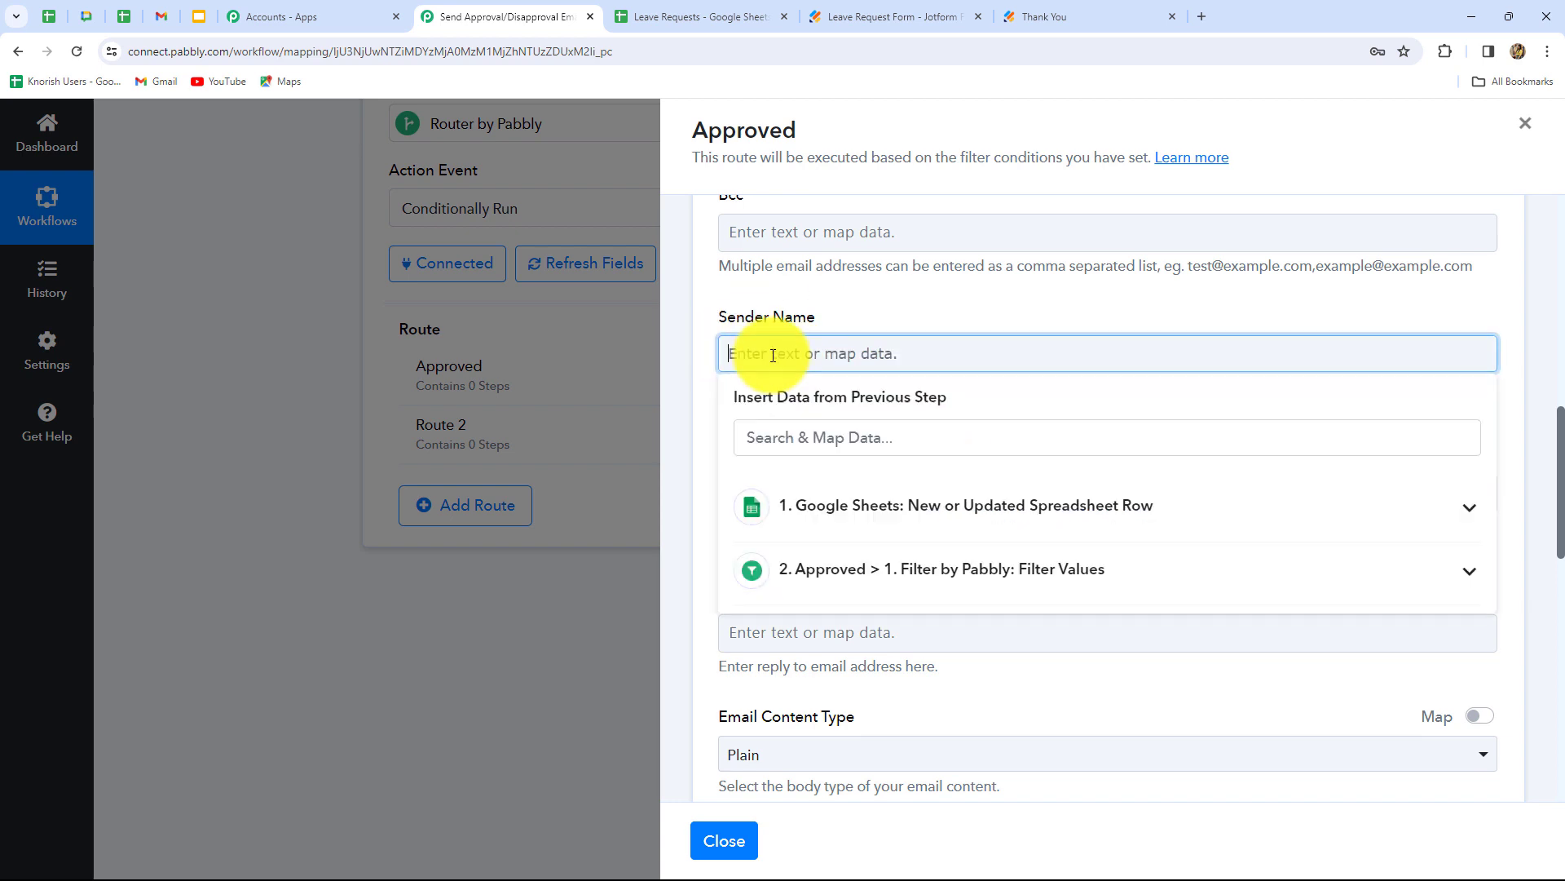
{"action": "type", "text": "Sparkle Events"}
{"action": "left_click", "coordinate": [693, 398]}
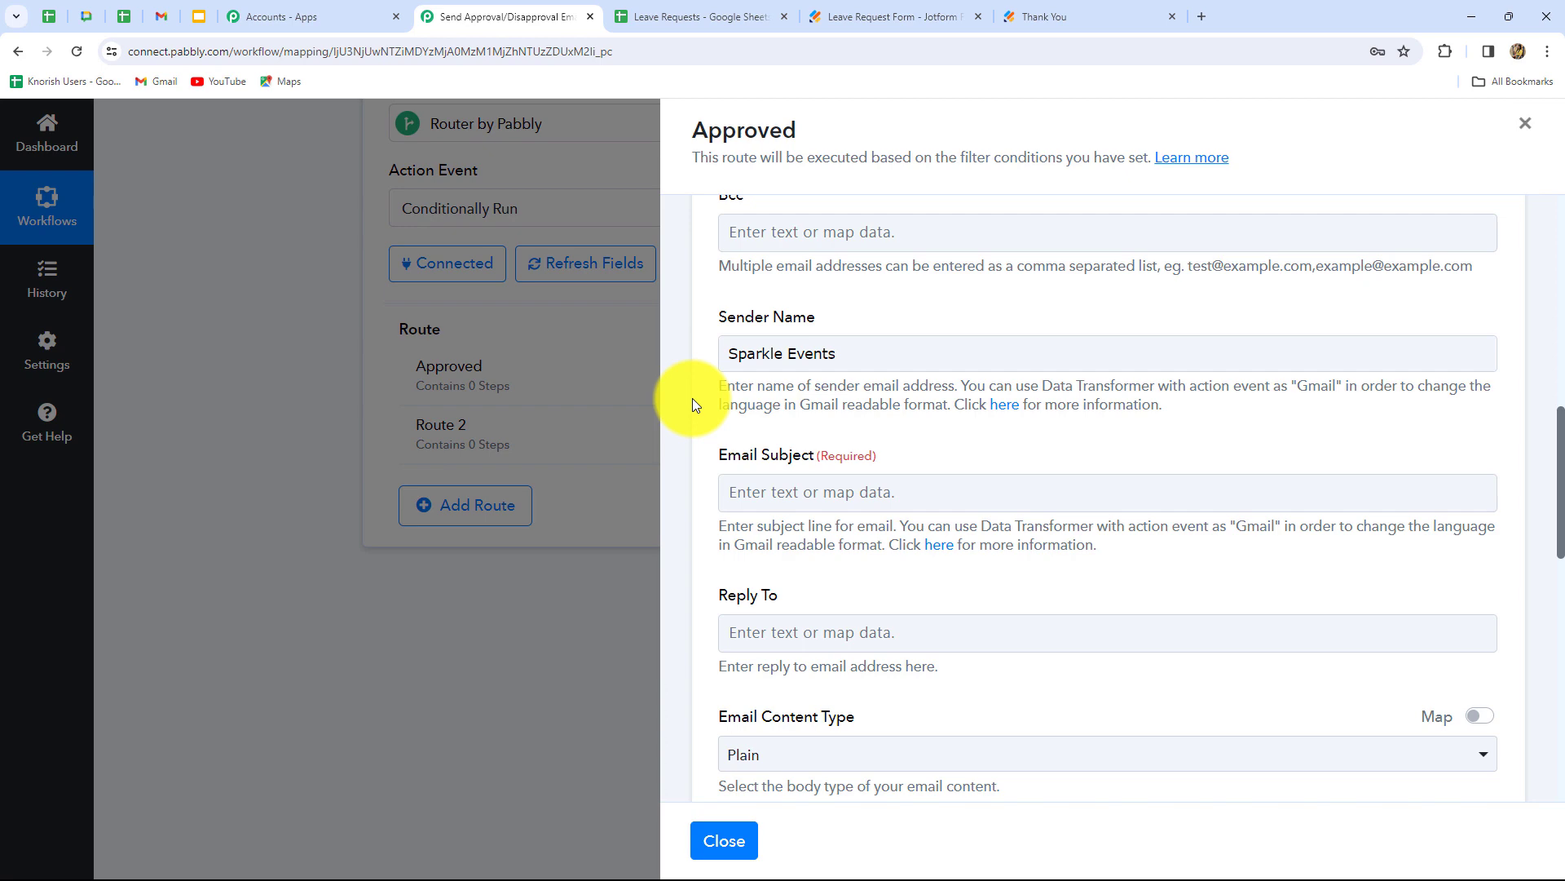
{"action": "scroll", "coordinate": [692, 398], "scroll_direction": "down", "scroll_amount": 3}
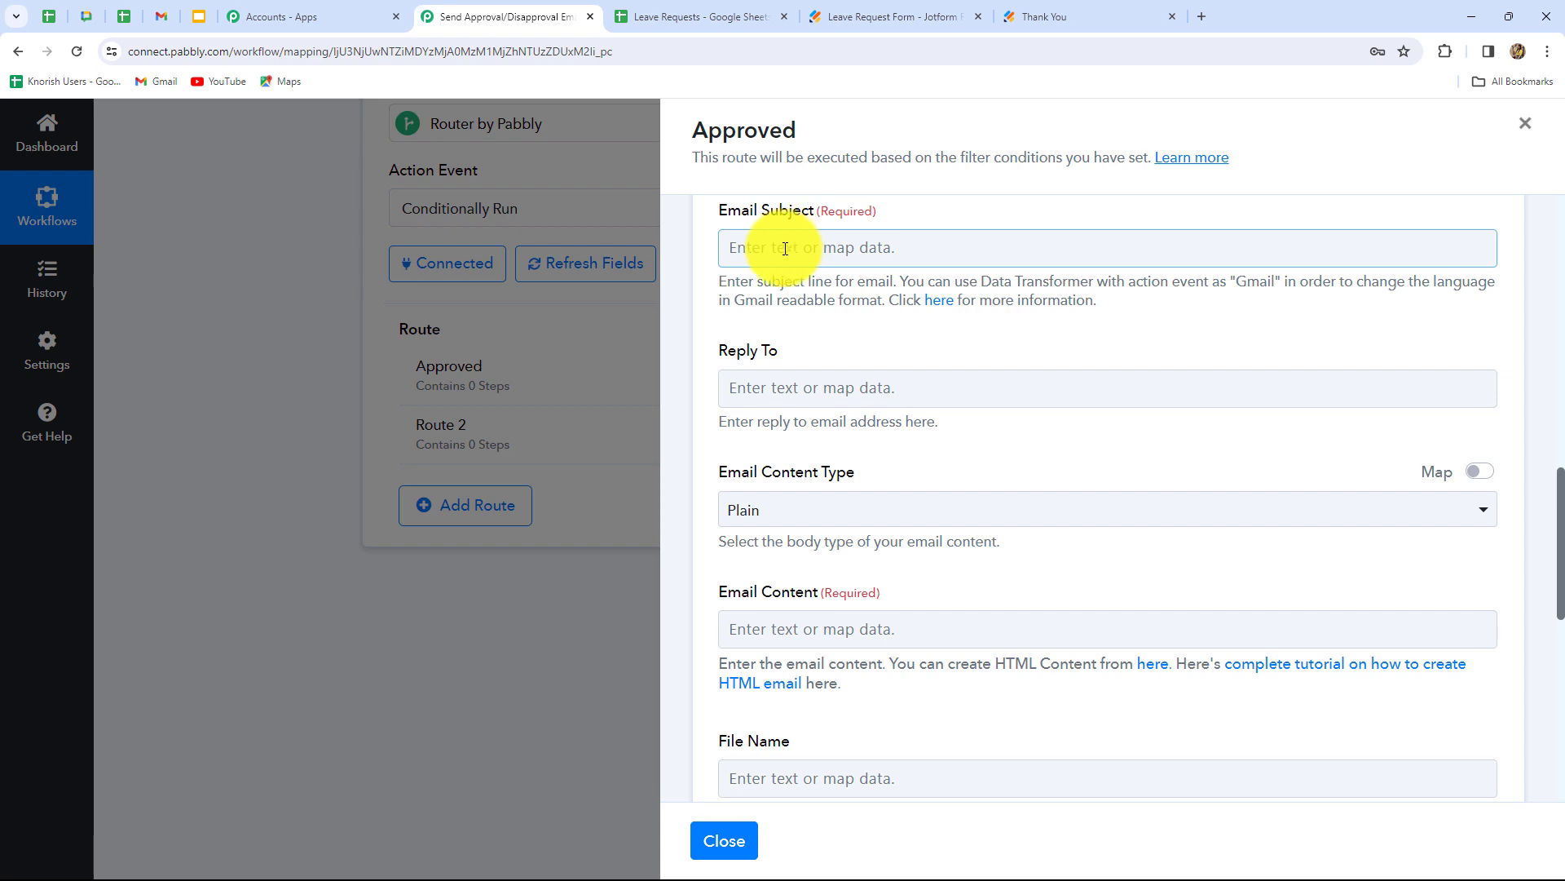
{"action": "left_click", "coordinate": [786, 249]}
{"action": "type", "text": "Approval Of Your Leave Request!"}
{"action": "scroll", "coordinate": [752, 505], "scroll_direction": "up", "scroll_amount": 3}
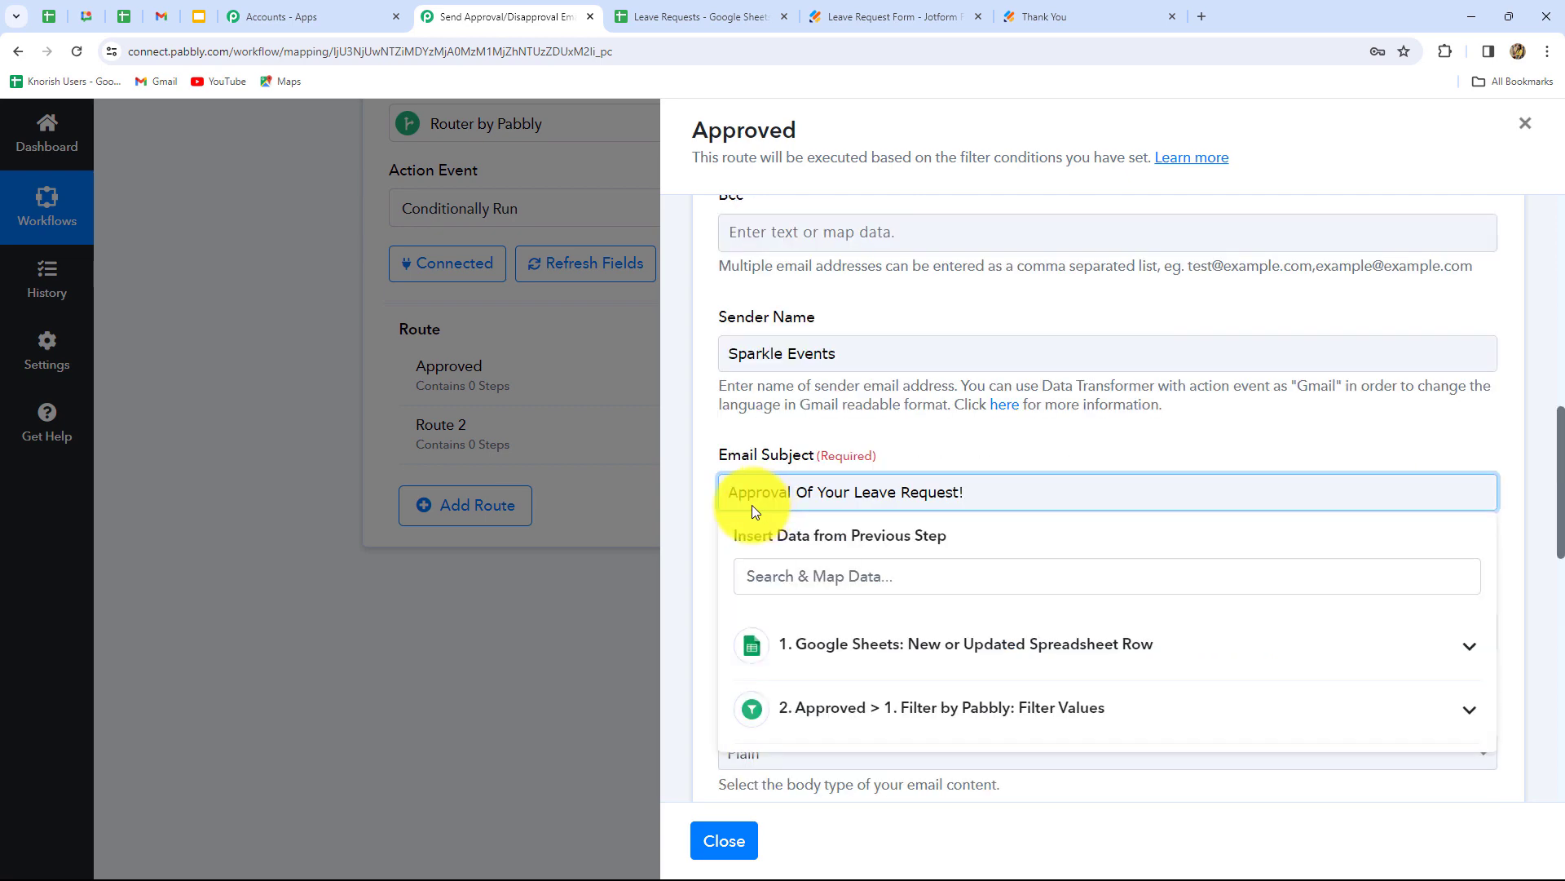
{"action": "left_click", "coordinate": [694, 571]}
{"action": "scroll", "coordinate": [693, 571], "scroll_direction": "down", "scroll_amount": 5}
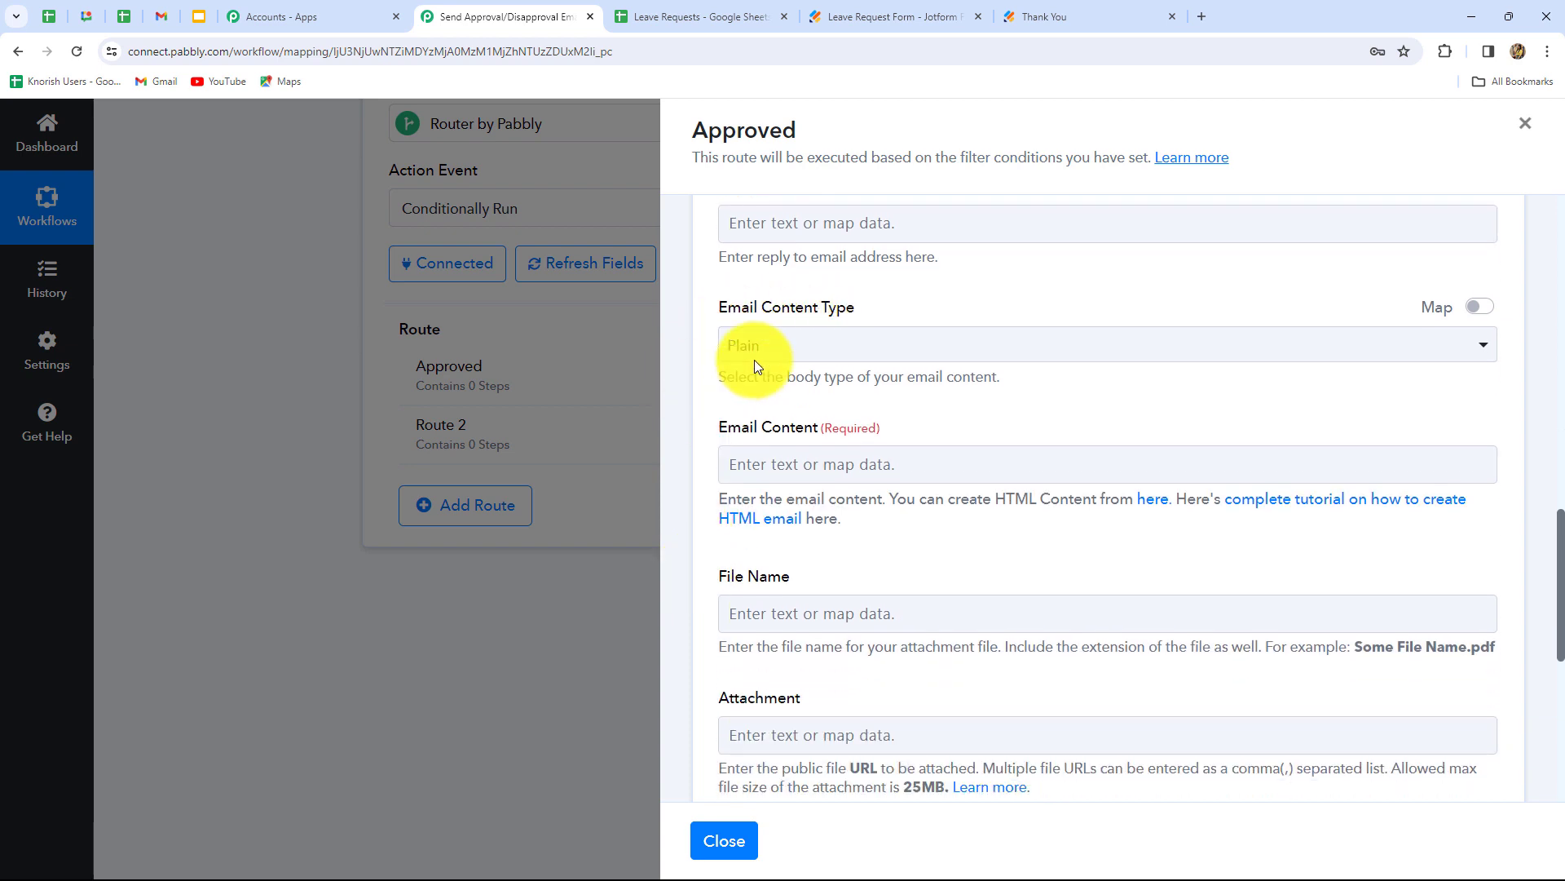
{"action": "scroll", "coordinate": [744, 477], "scroll_direction": "down", "scroll_amount": 2}
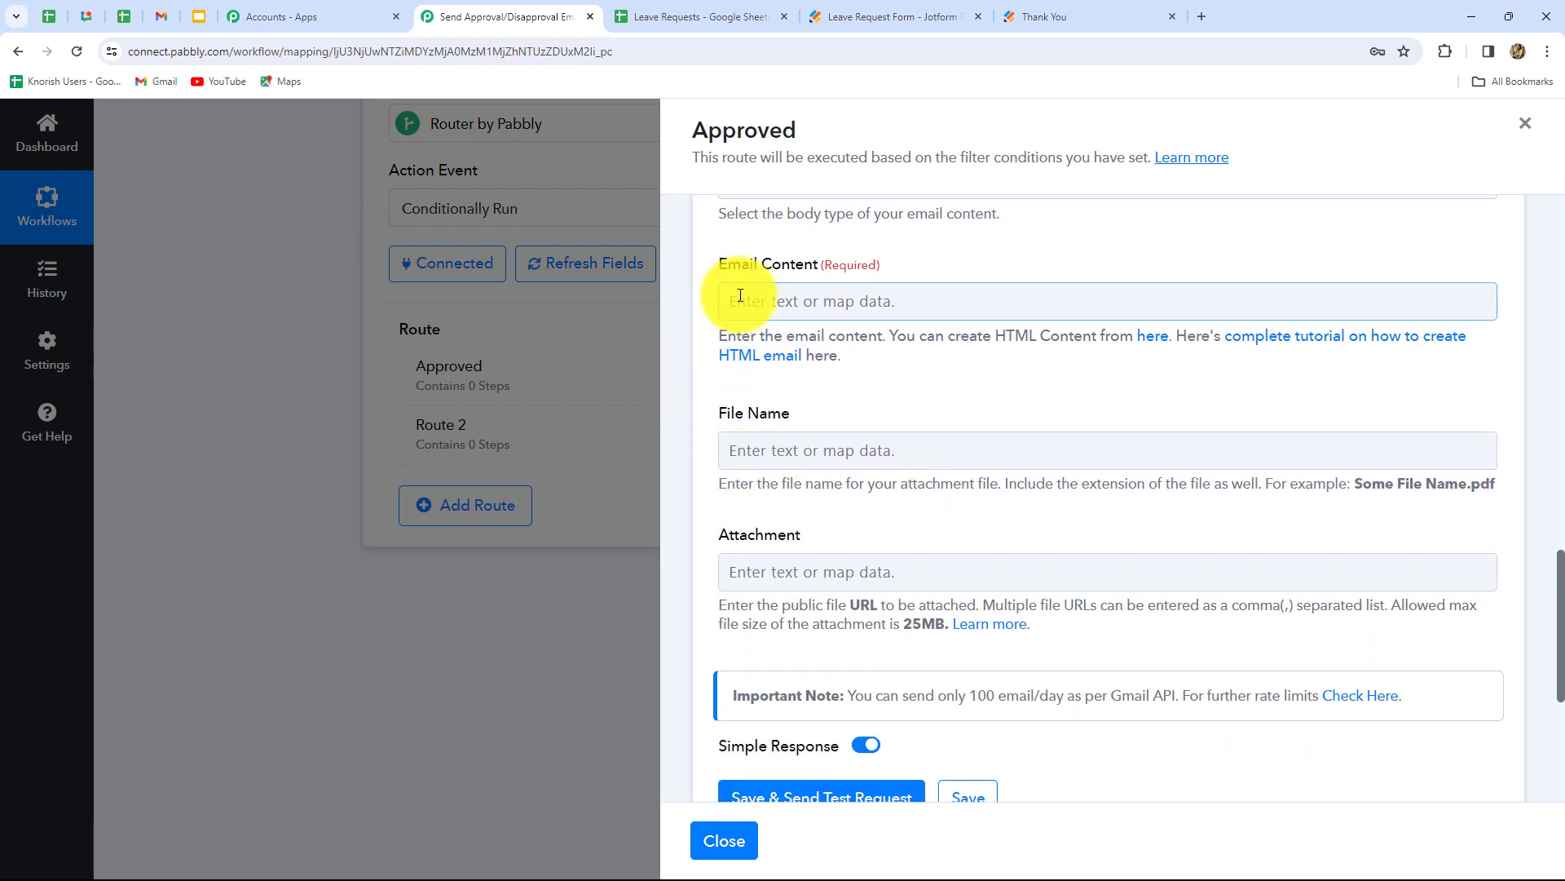
{"action": "left_click", "coordinate": [839, 303]}
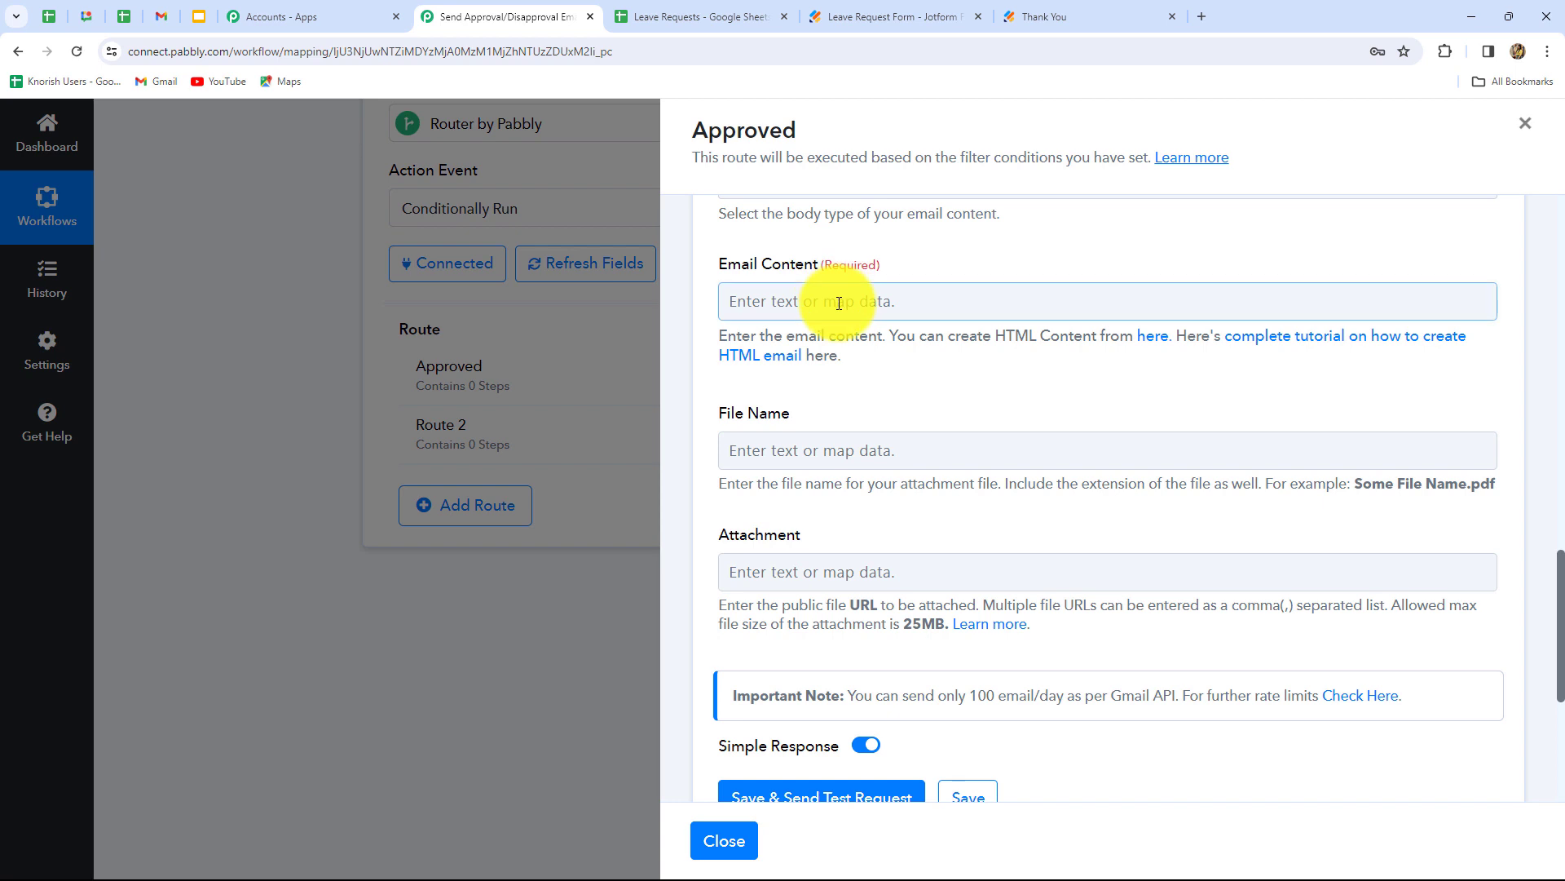
{"action": "left_click", "coordinate": [839, 303]}
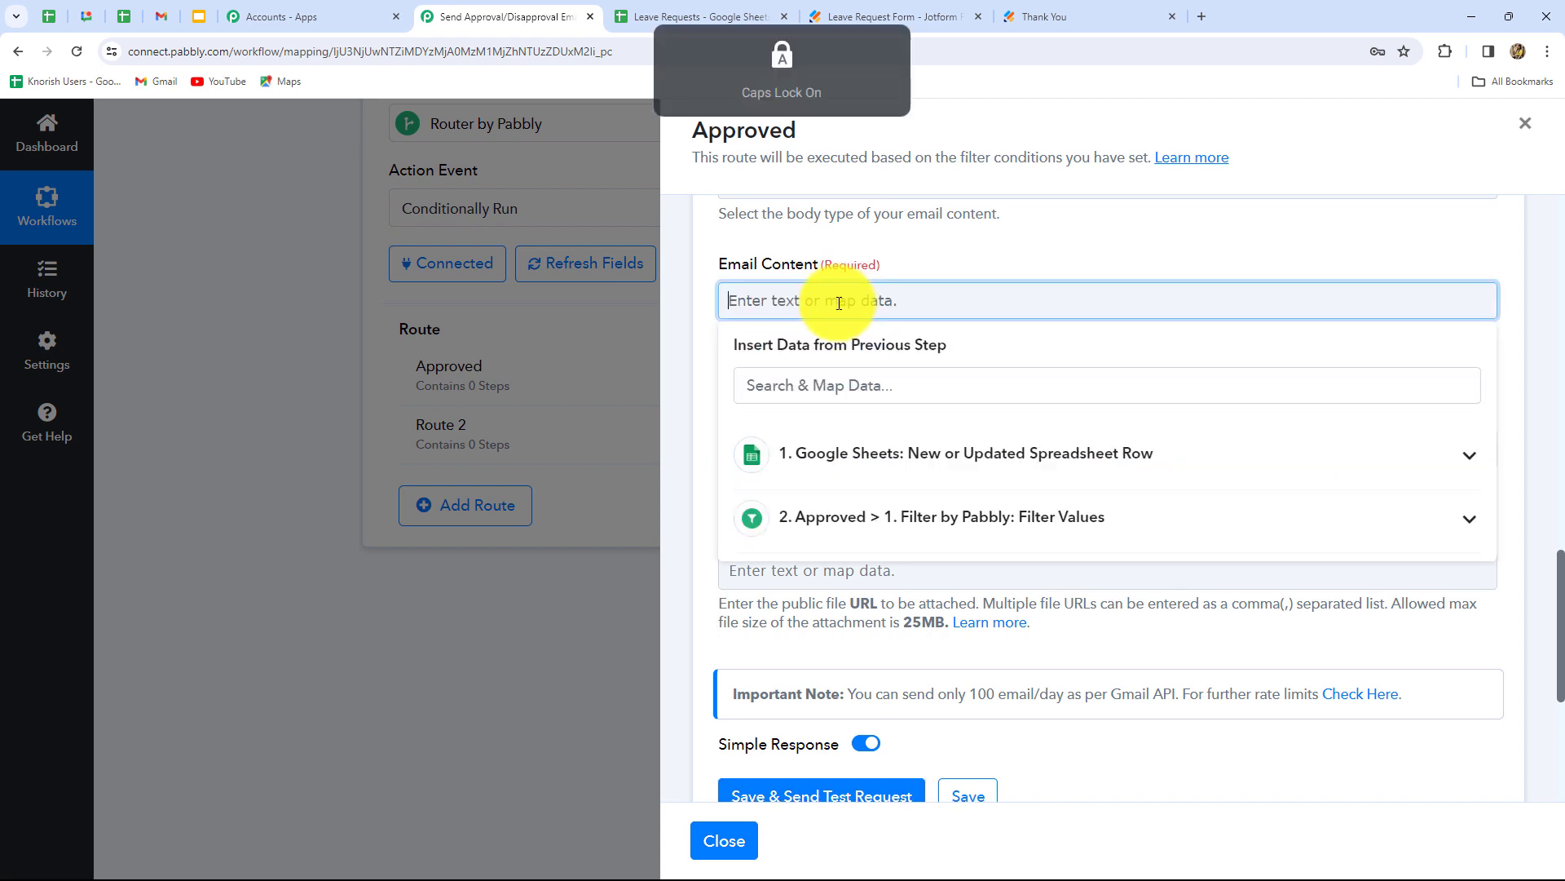
- Start the body with 'Dear,' and the mapped Employee Name, then paste the approval text
{"action": "type", "text": "Dear,"}
{"action": "left_click", "coordinate": [821, 454]}
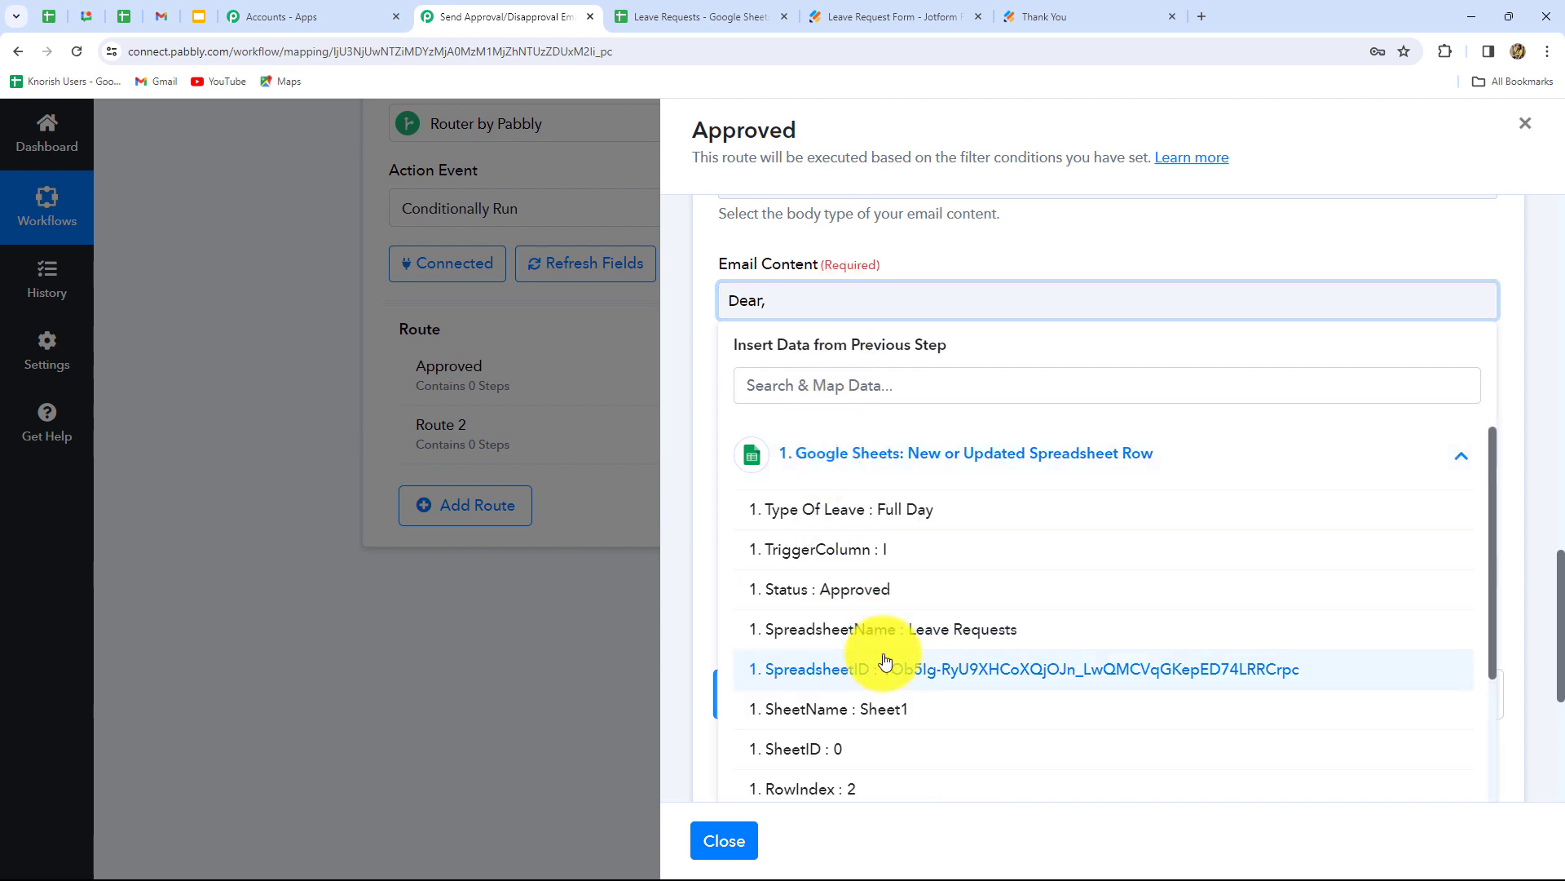
{"action": "scroll", "coordinate": [884, 664], "scroll_direction": "down", "scroll_amount": 3}
{"action": "left_click", "coordinate": [954, 755]}
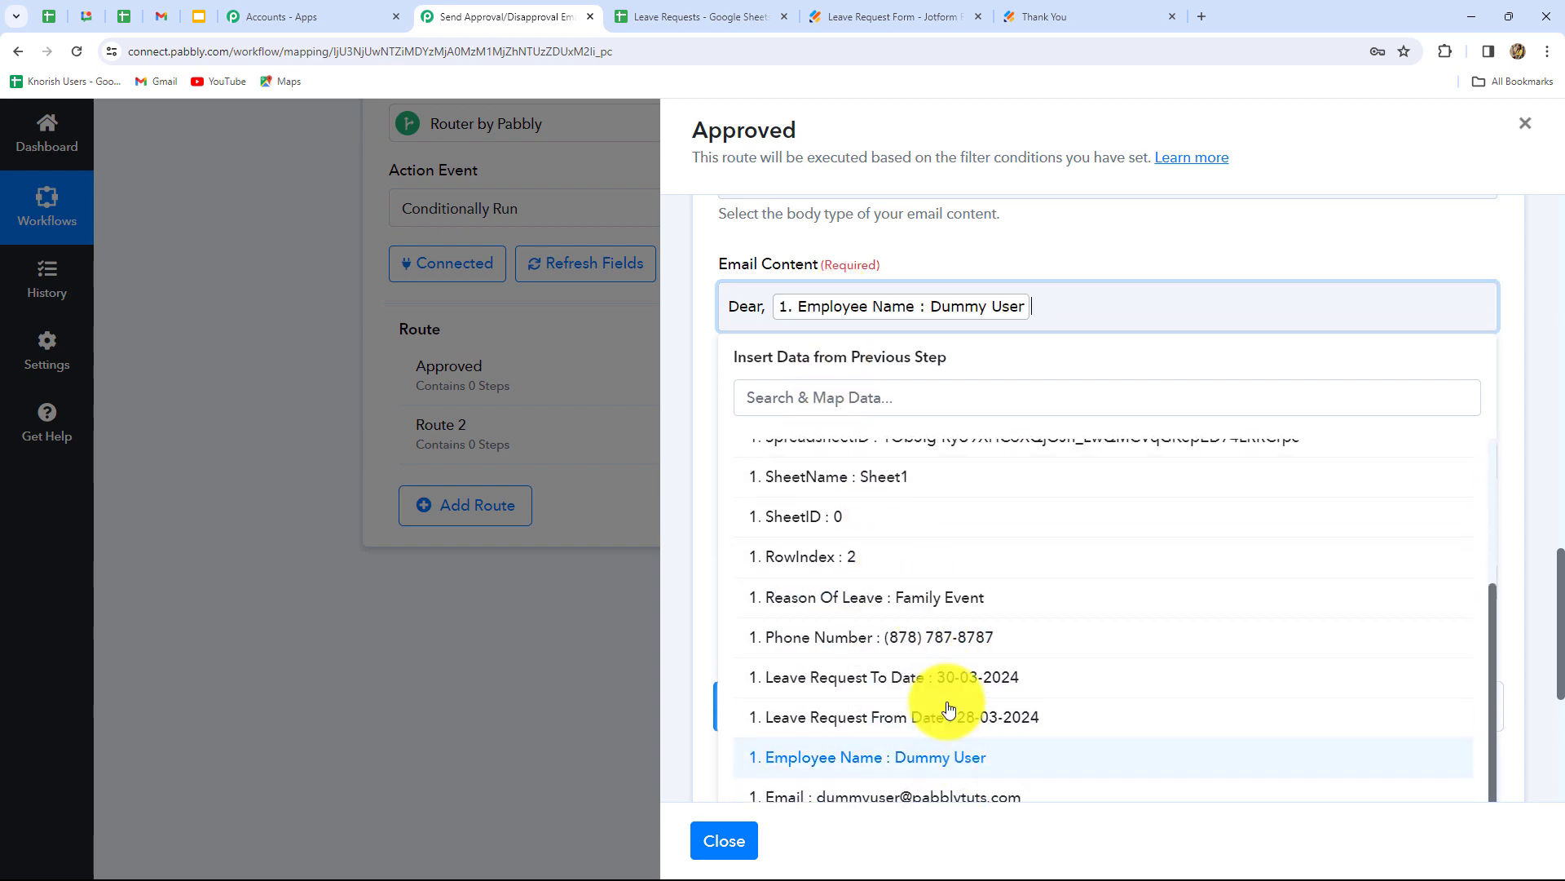
{"action": "key", "text": "Return"}
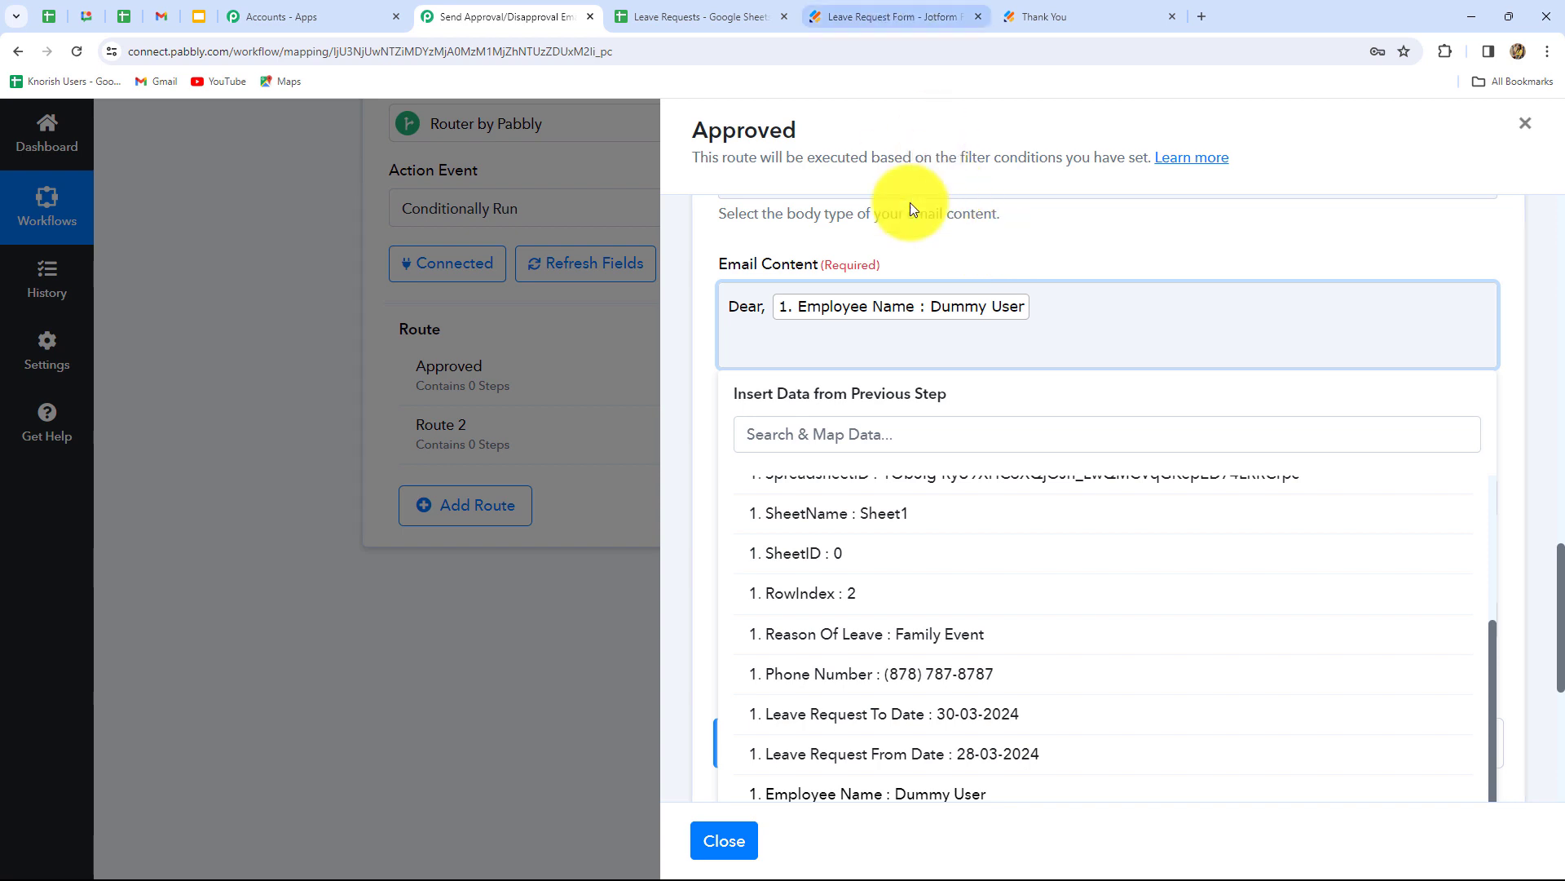
{"action": "key", "text": "ctrl+v"}
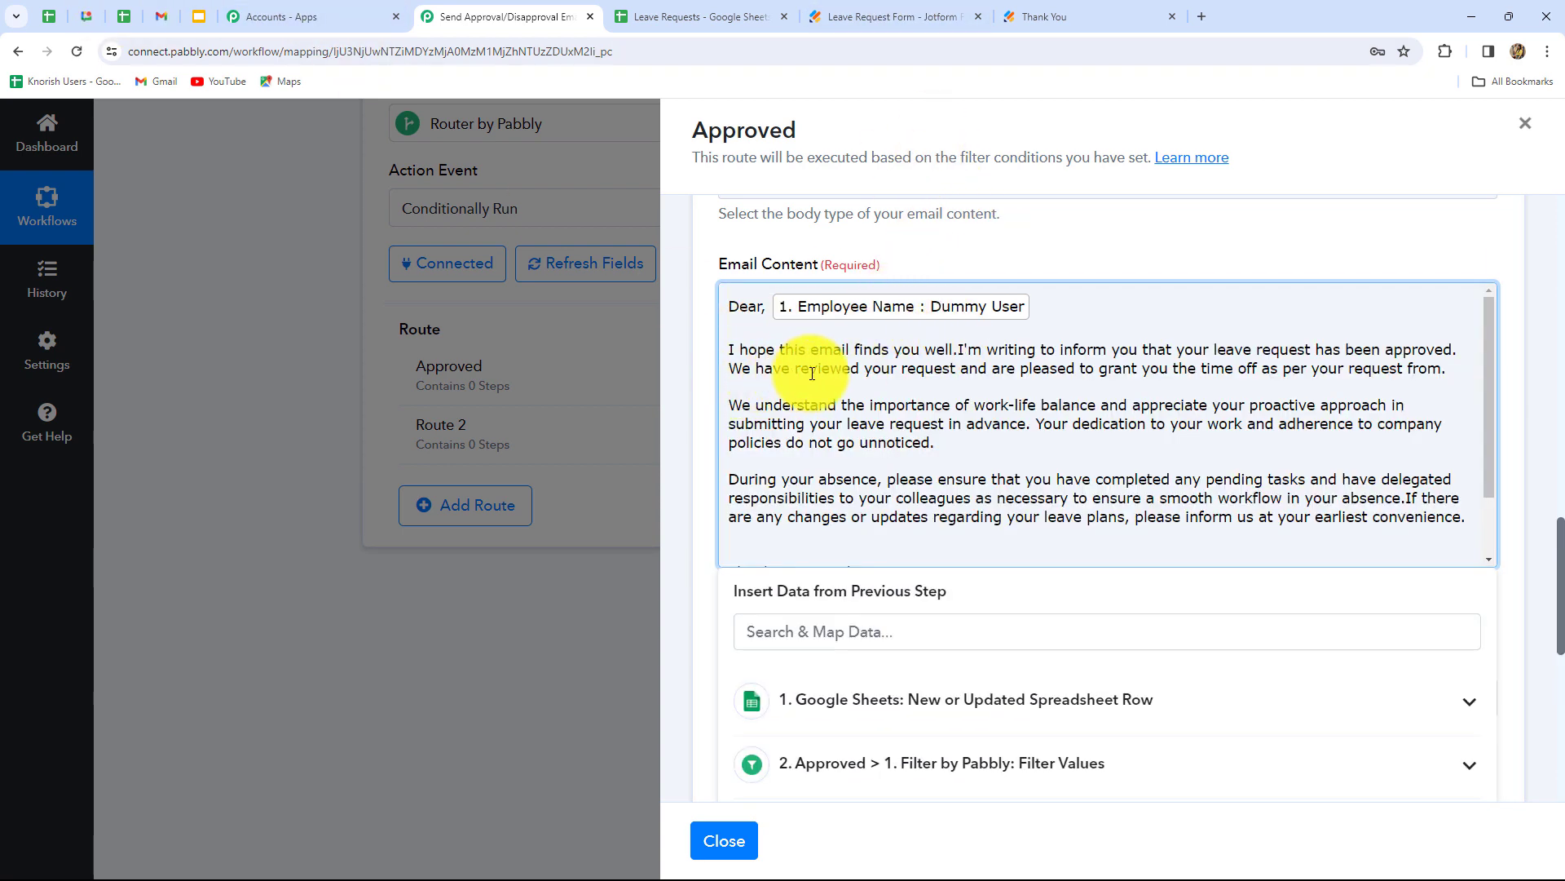
{"action": "left_click", "coordinate": [958, 351]}
{"action": "key", "text": "Return"}
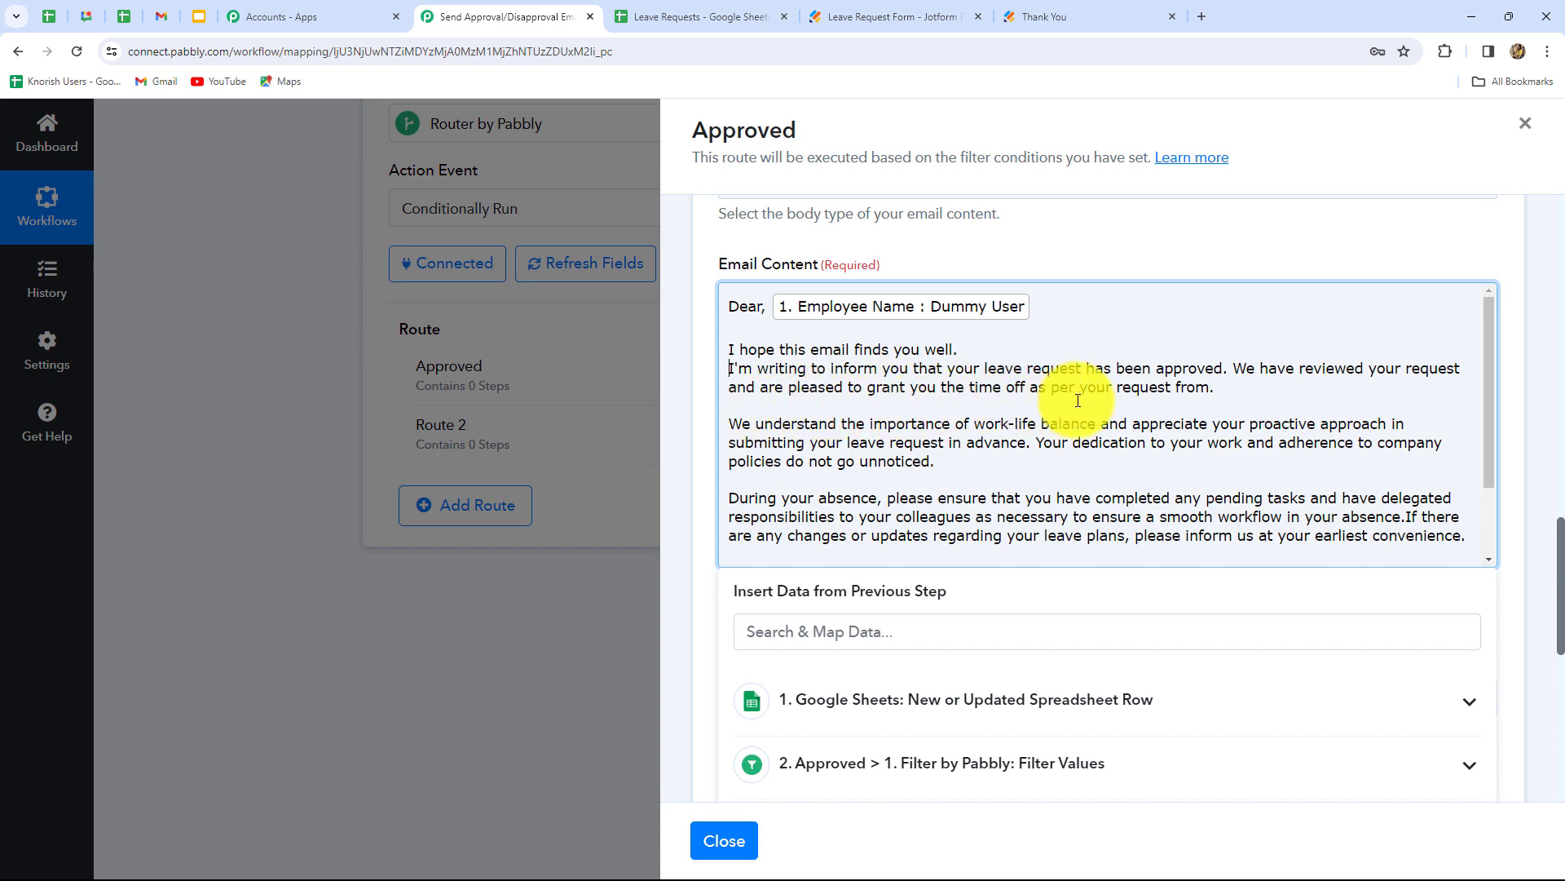
- Insert the mapped From Date and To Date fields after 'from' and 'to' in the body
{"action": "left_click", "coordinate": [1216, 389]}
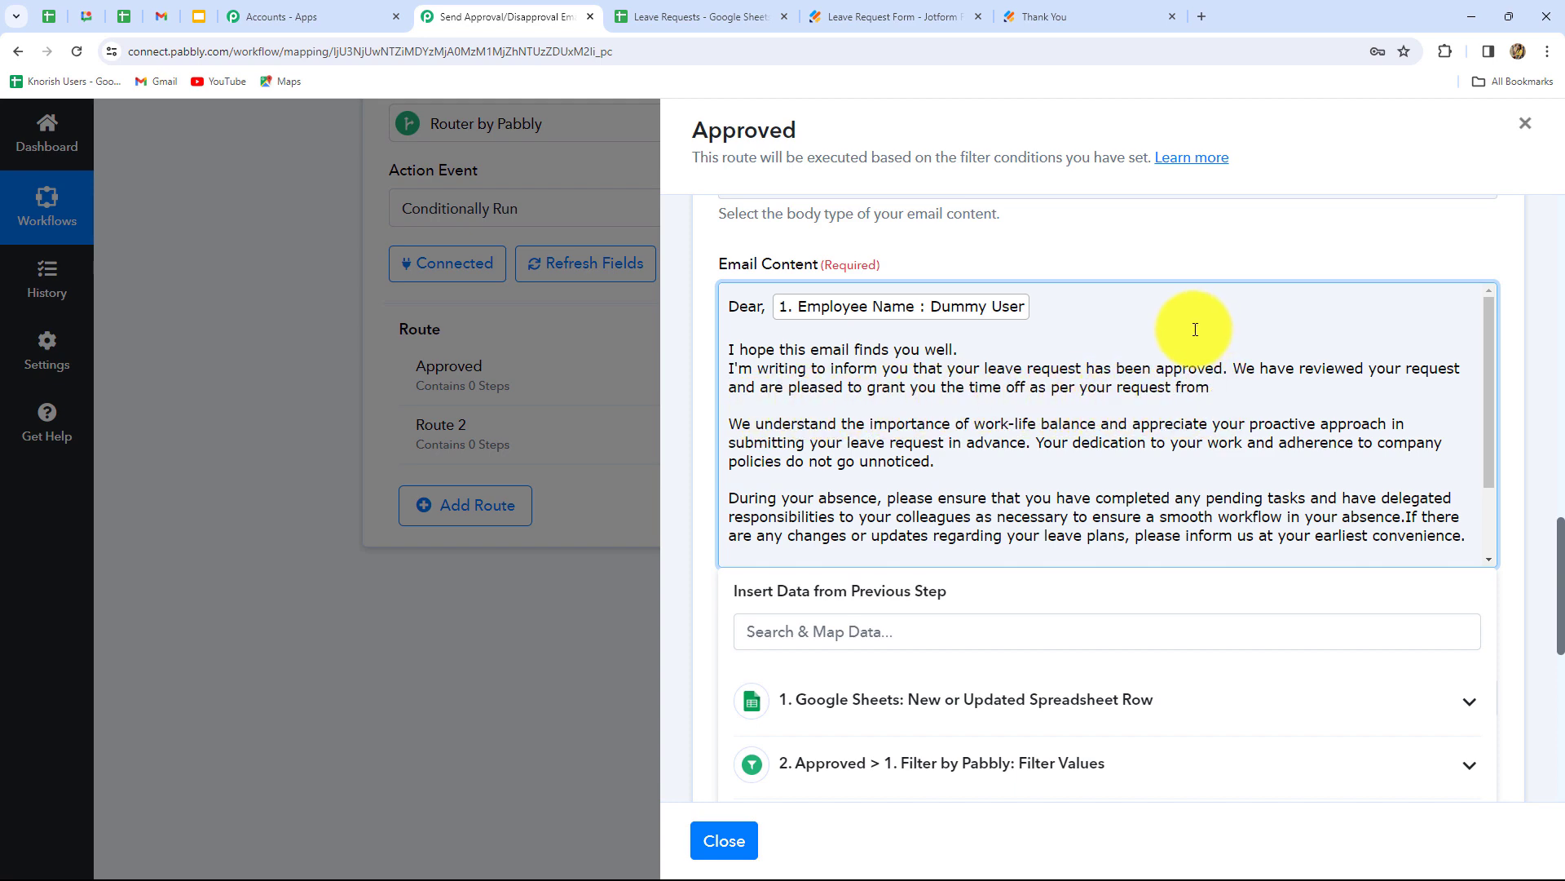
{"action": "scroll", "coordinate": [1088, 562], "scroll_direction": "down", "scroll_amount": 4}
{"action": "left_click", "coordinate": [1022, 398]}
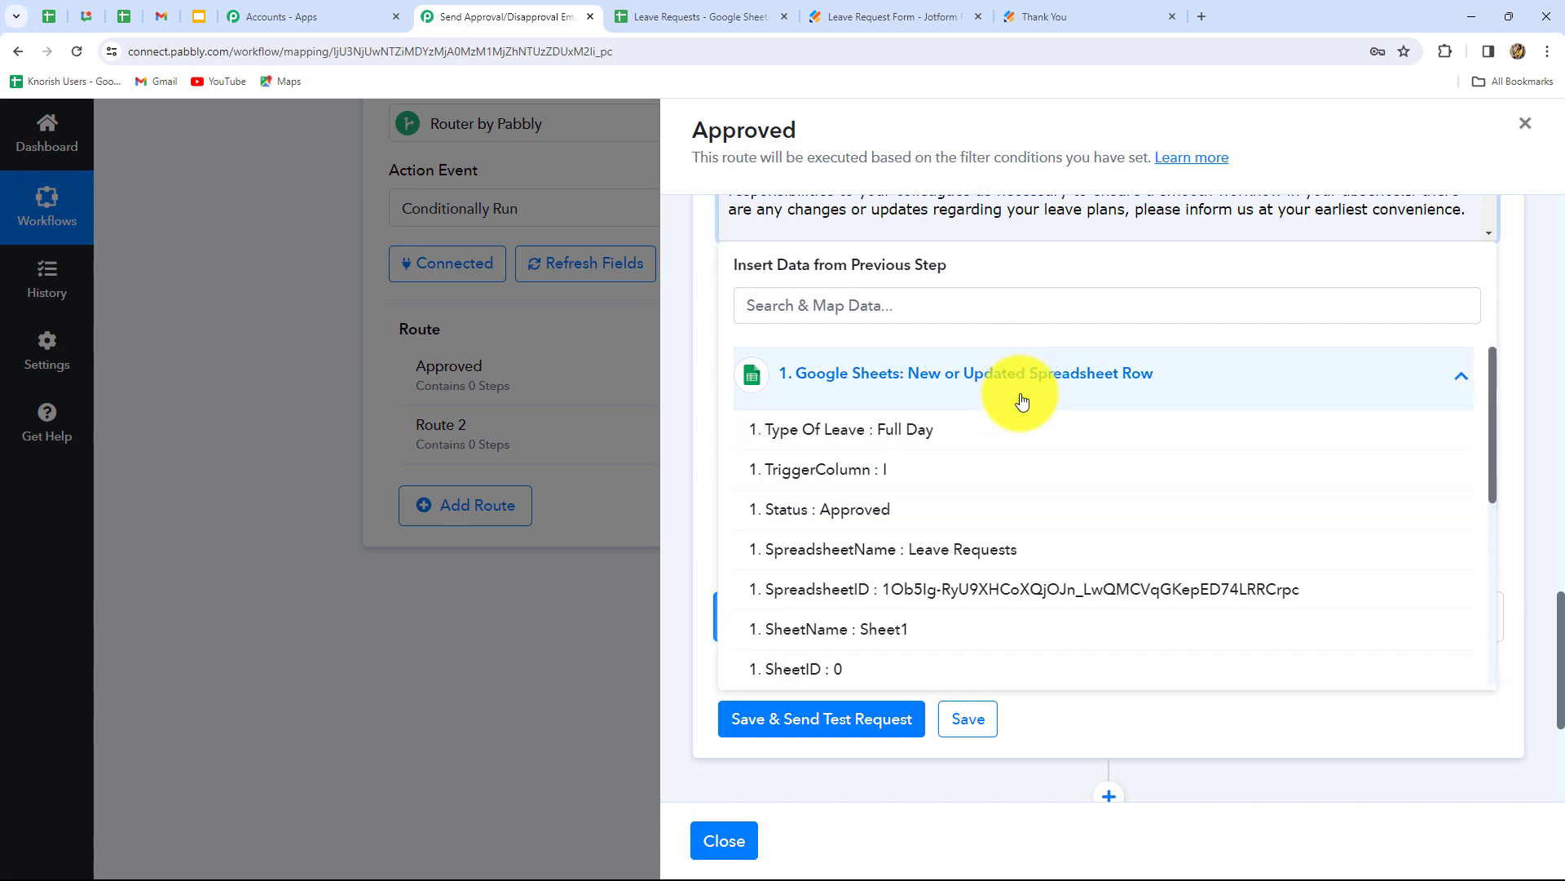
{"action": "left_click", "coordinate": [1011, 585]}
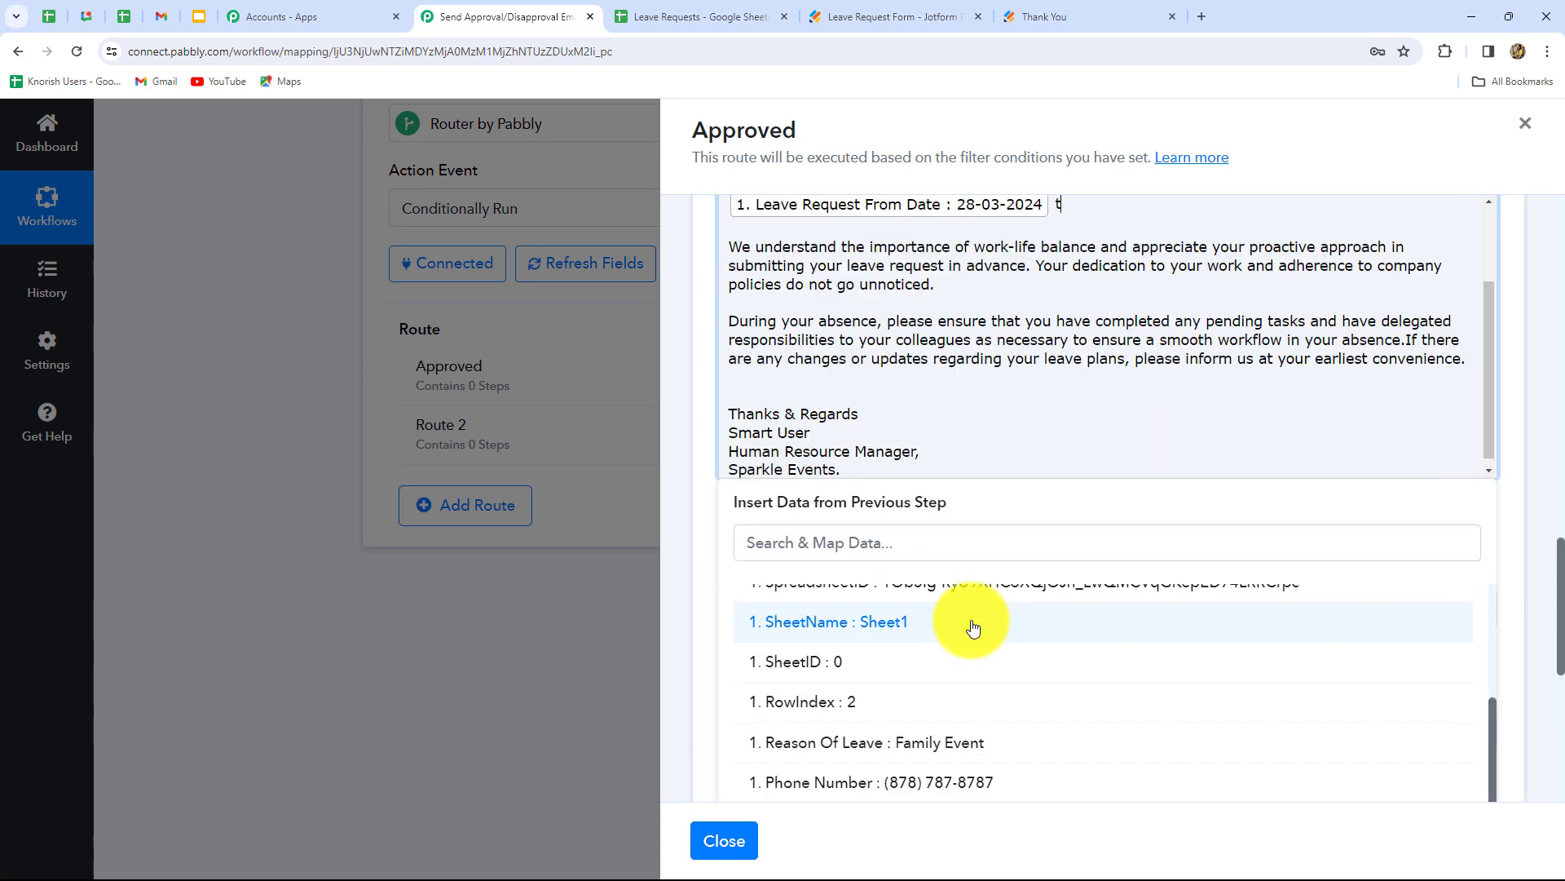
{"action": "scroll", "coordinate": [916, 751], "scroll_direction": "down", "scroll_amount": 2}
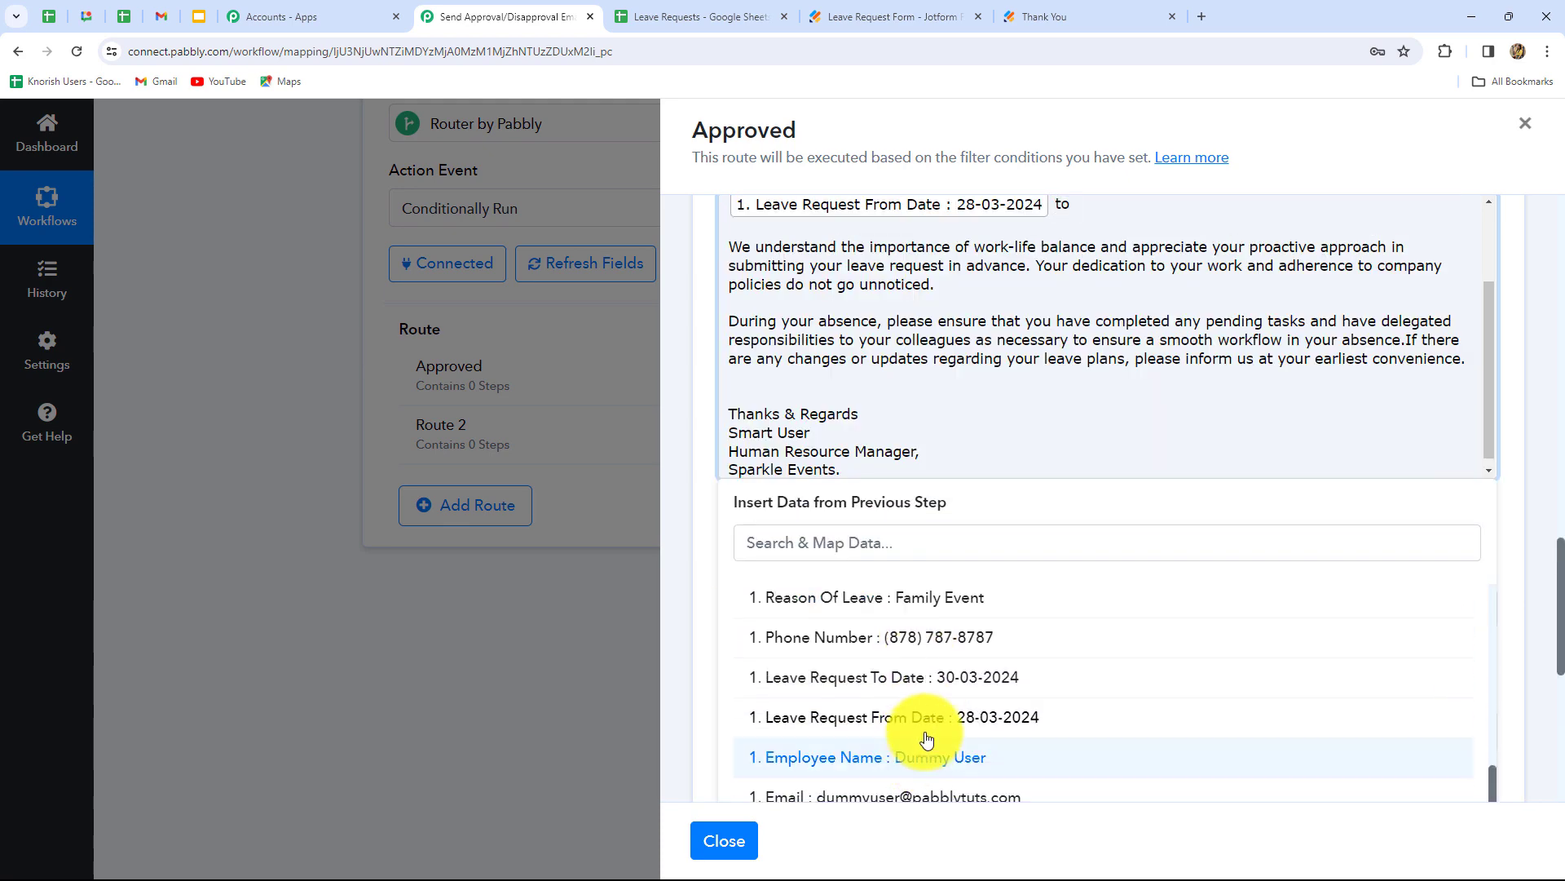
{"action": "left_click", "coordinate": [1000, 681]}
{"action": "left_click", "coordinate": [667, 638]}
{"action": "scroll", "coordinate": [677, 640], "scroll_direction": "up", "scroll_amount": 2}
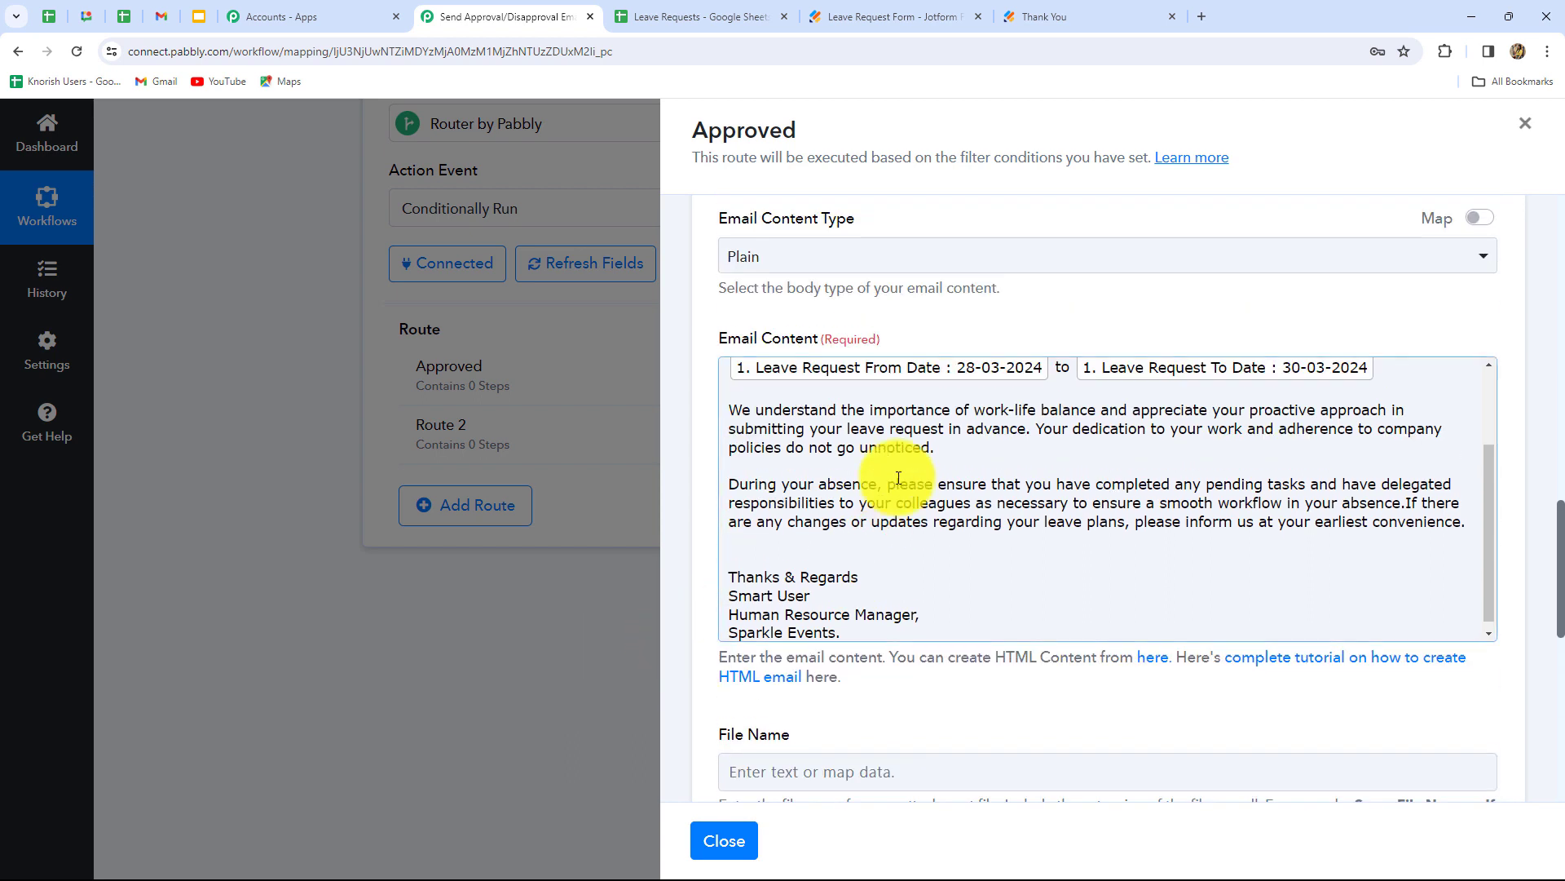
{"action": "left_click", "coordinate": [985, 367]}
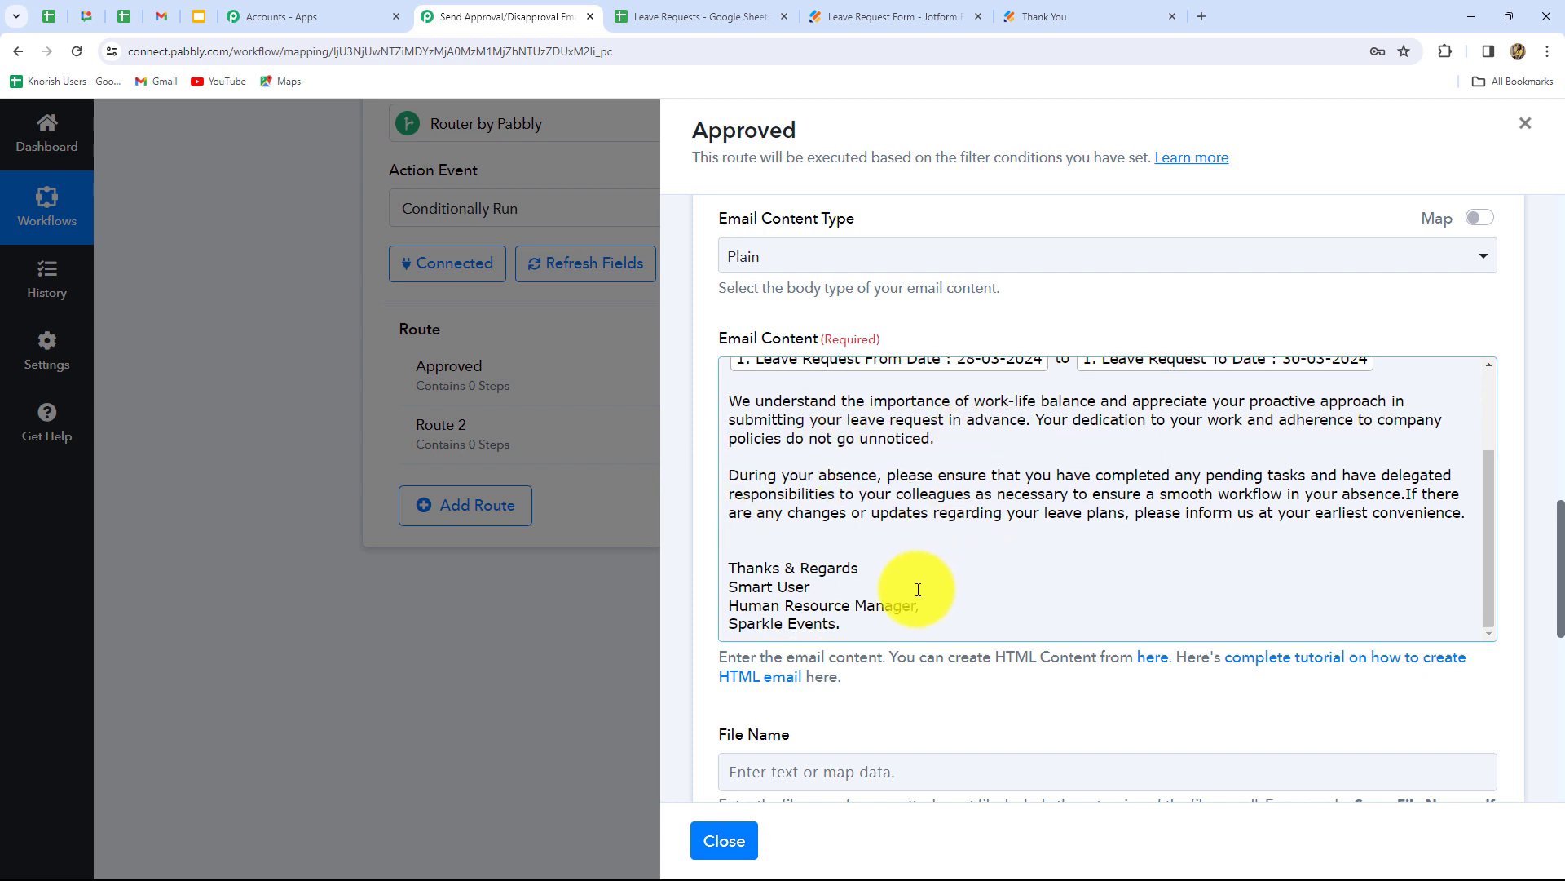
{"action": "scroll", "coordinate": [897, 595], "scroll_direction": "down", "scroll_amount": 1}
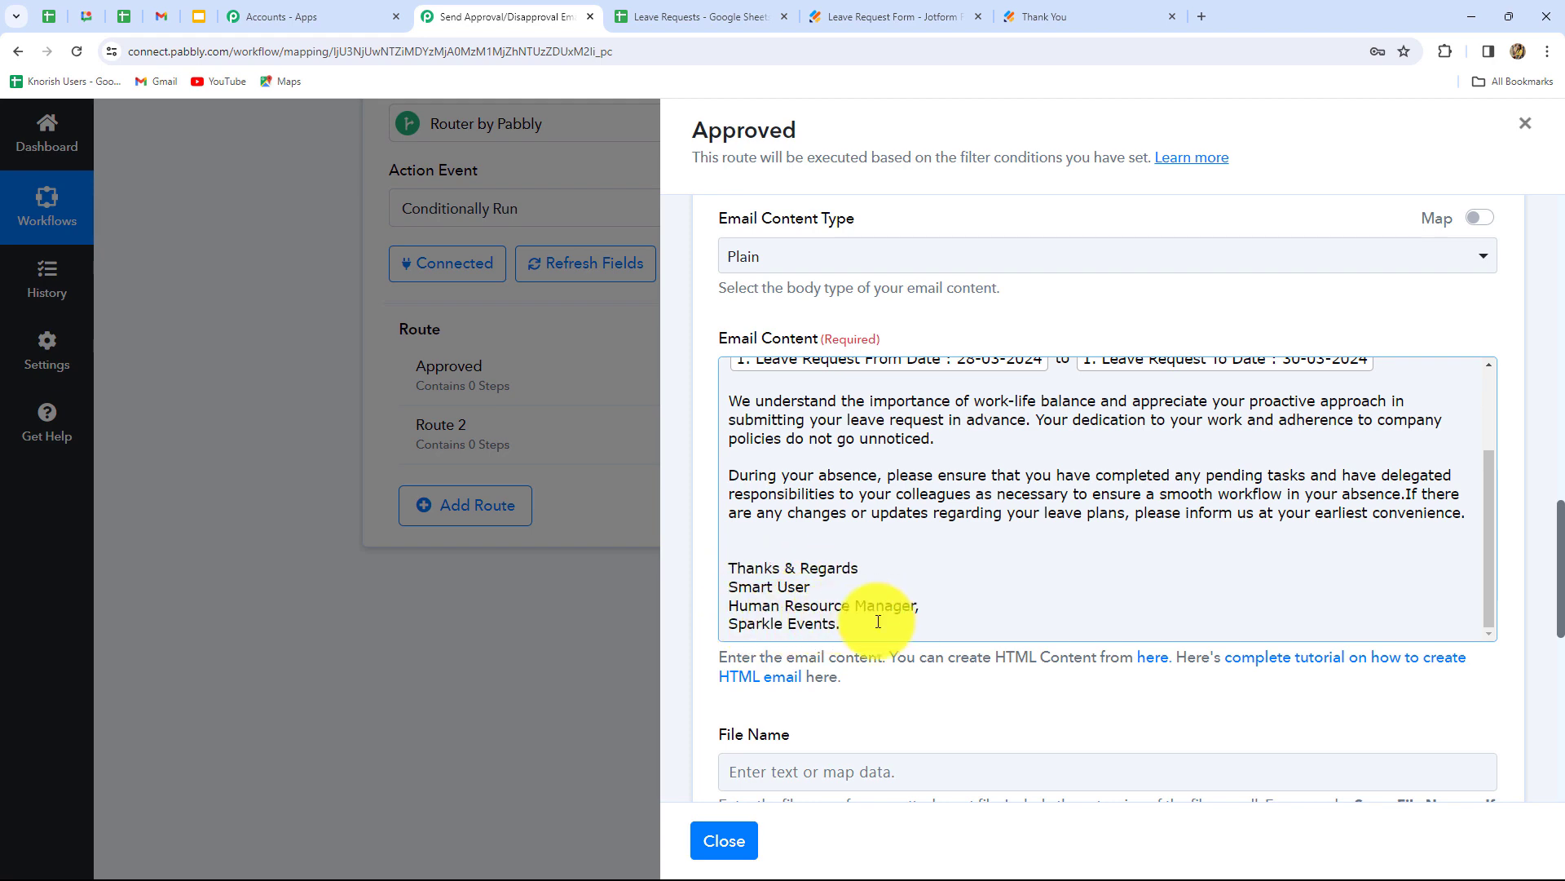
{"action": "scroll", "coordinate": [905, 661], "scroll_direction": "down", "scroll_amount": 5}
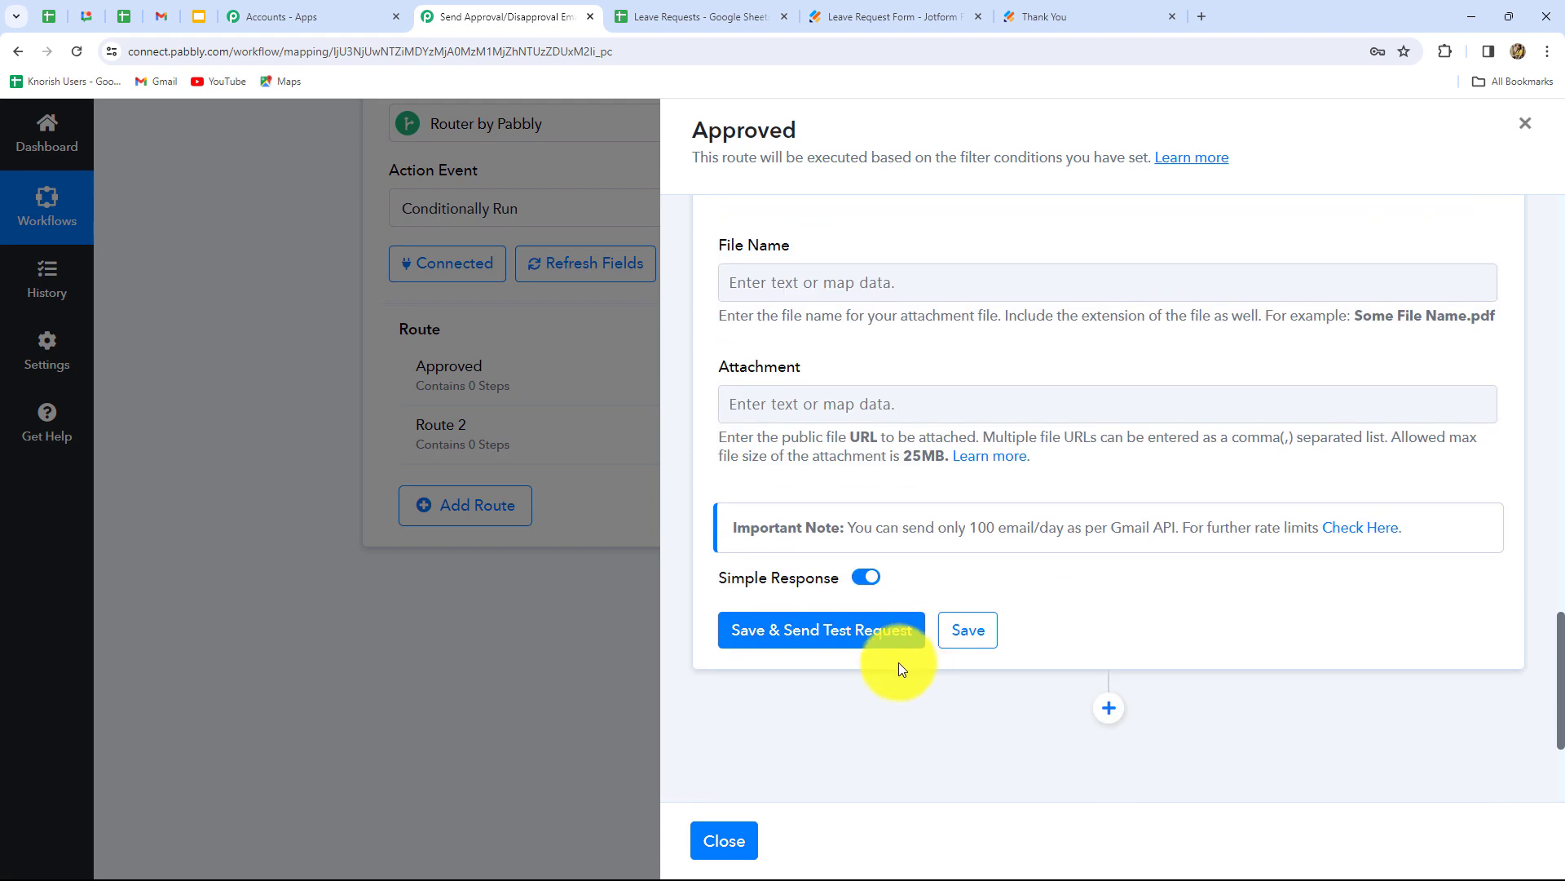
- Save the Gmail step and send a test, confirming the response status reads 'sent'
{"action": "left_click", "coordinate": [836, 629]}
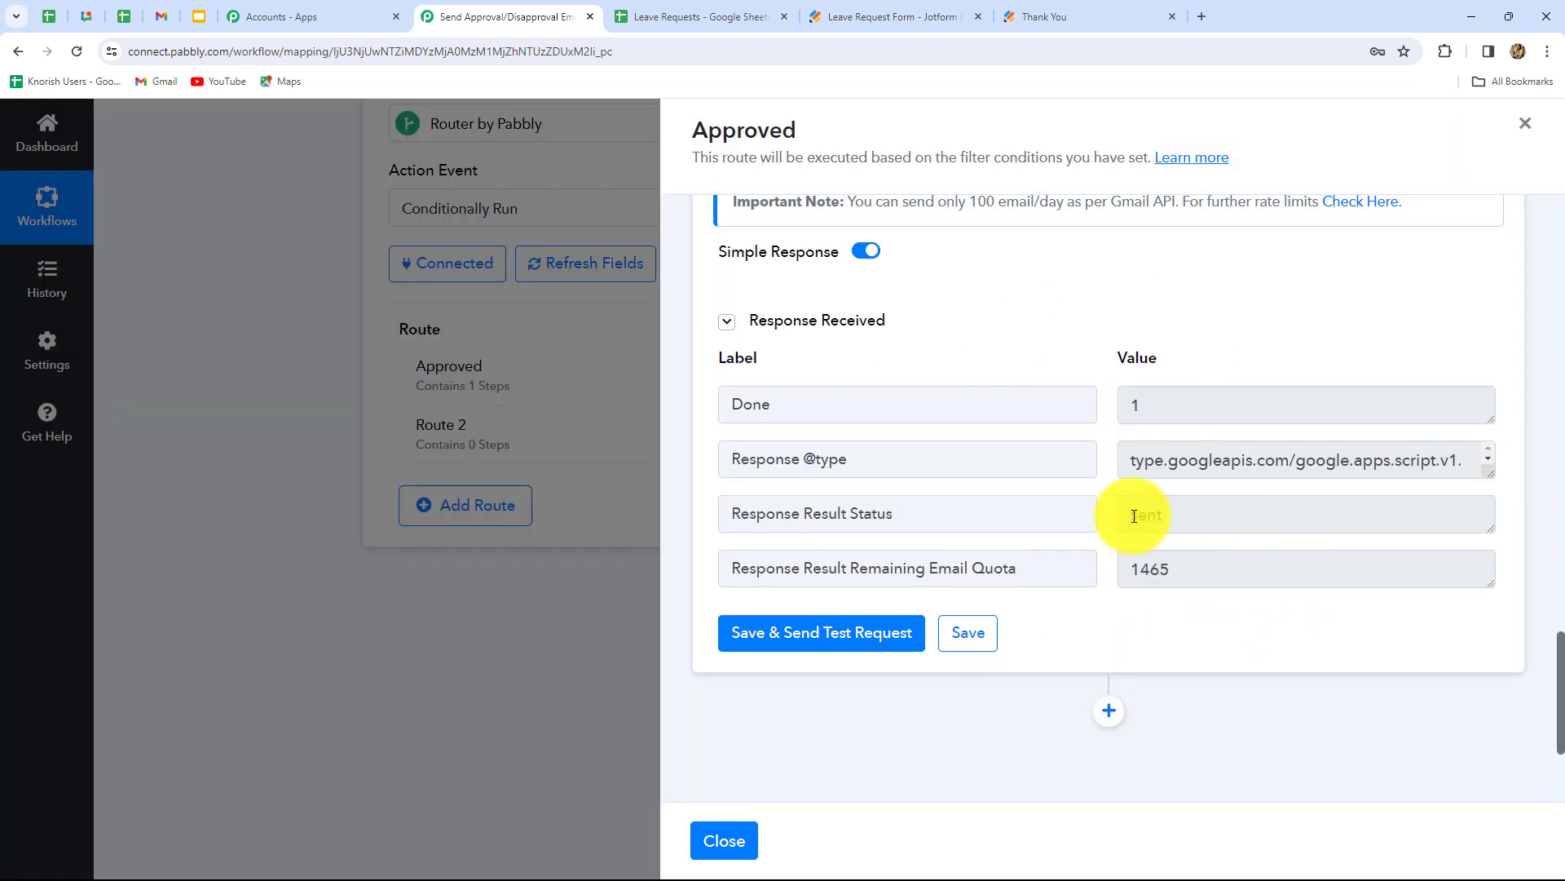
{"action": "left_click_drag", "start_coordinate": [1134, 516], "coordinate": [1235, 512]}
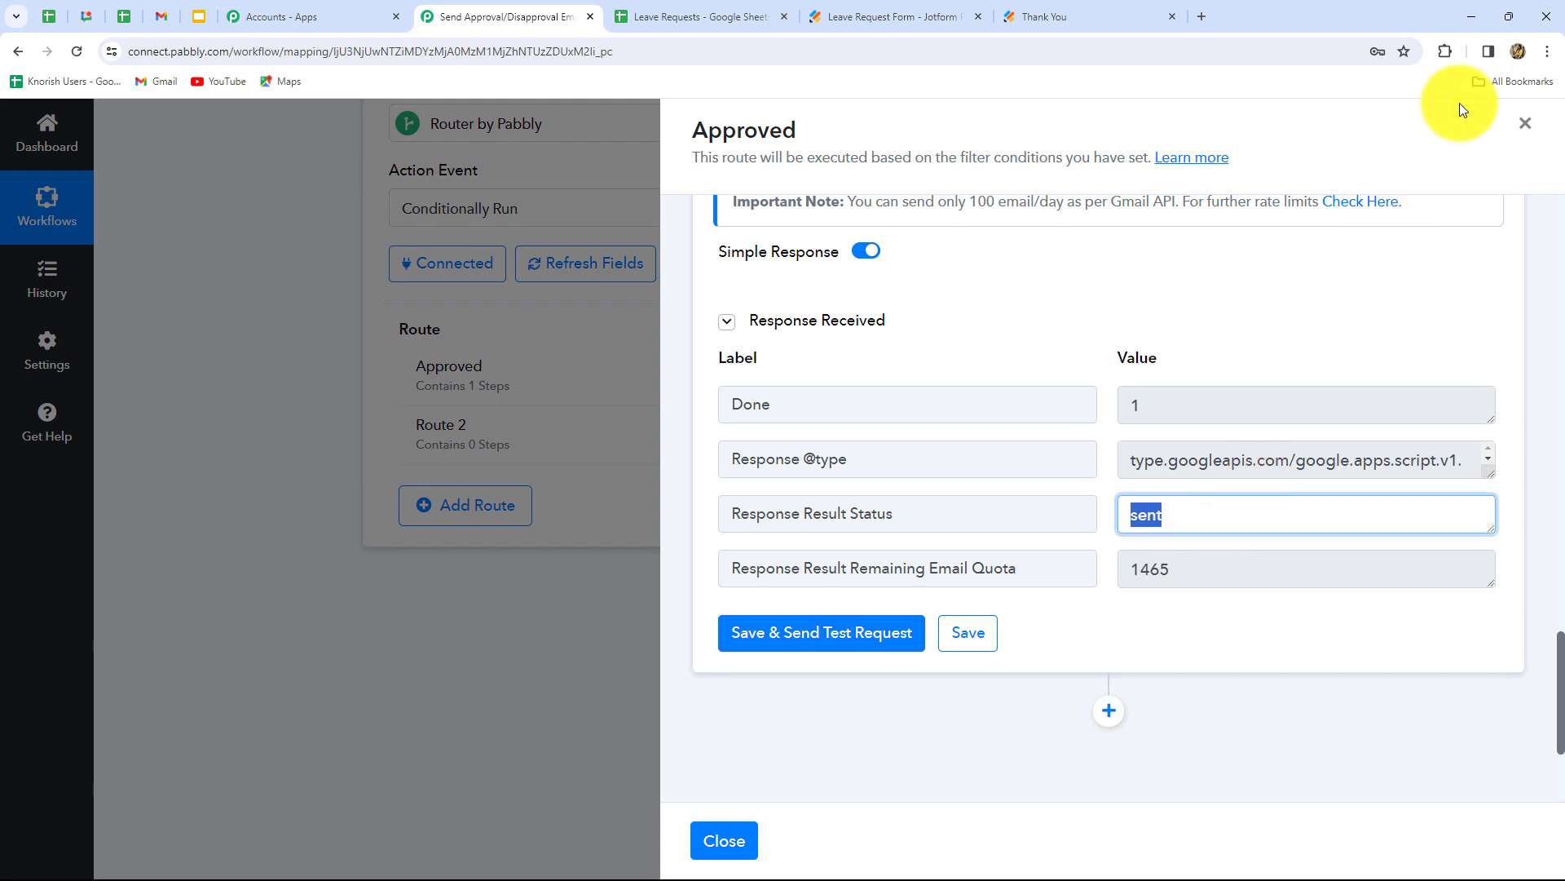
{"action": "left_click", "coordinate": [1528, 133]}
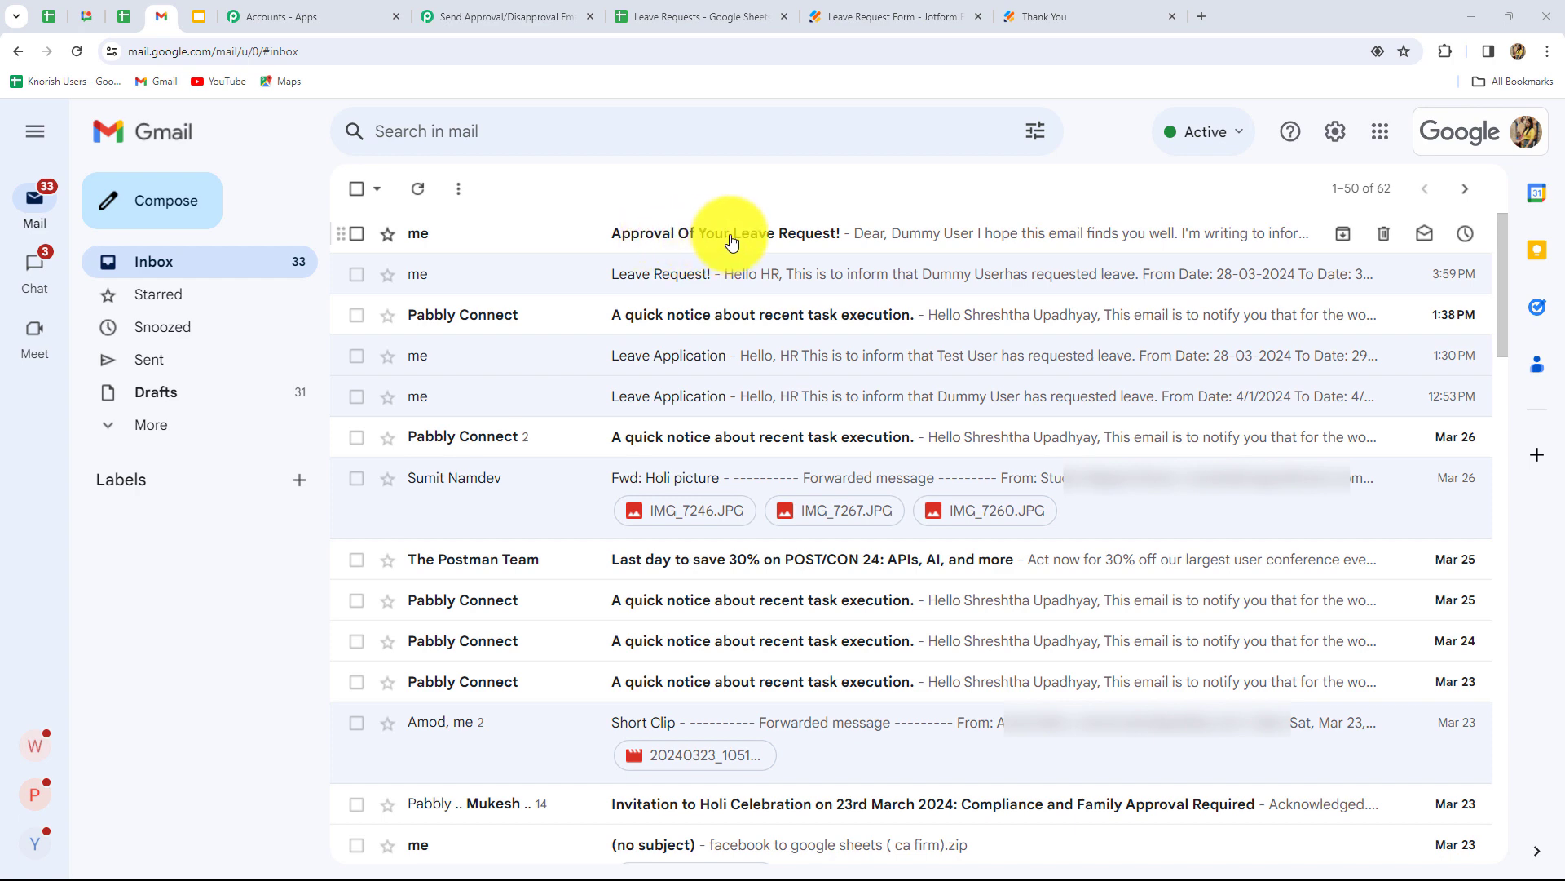
- Open the 'Approval Of Your Leave Request!' email from Sparkle Events in the Gmail inbox
{"action": "left_click", "coordinate": [728, 236]}
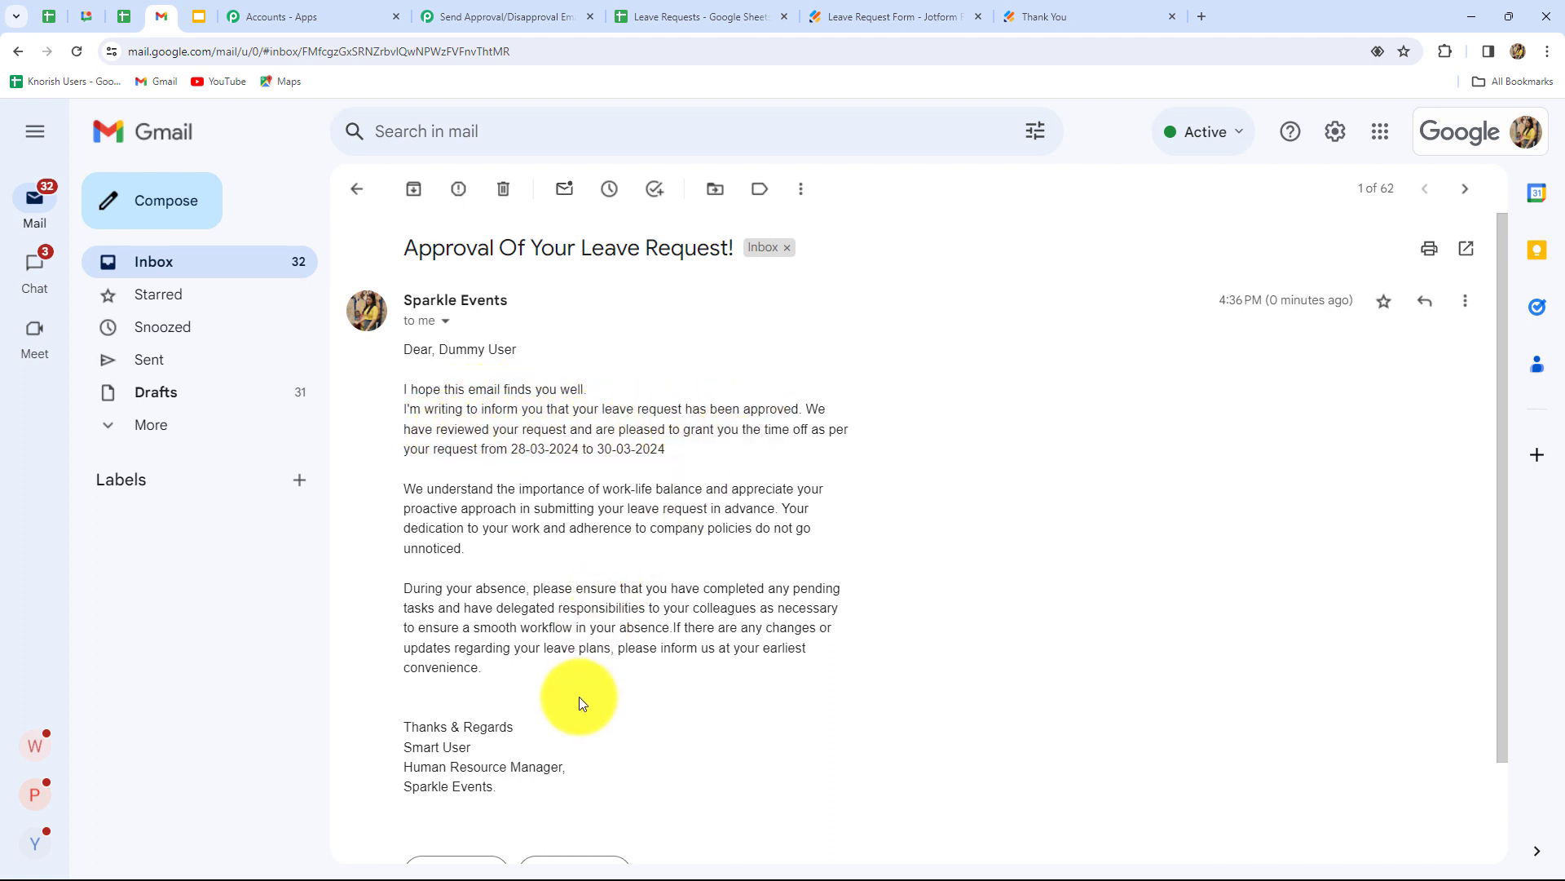
- Close the Approved route panel and delete the empty Route 2
{"action": "left_click", "coordinate": [524, 13]}
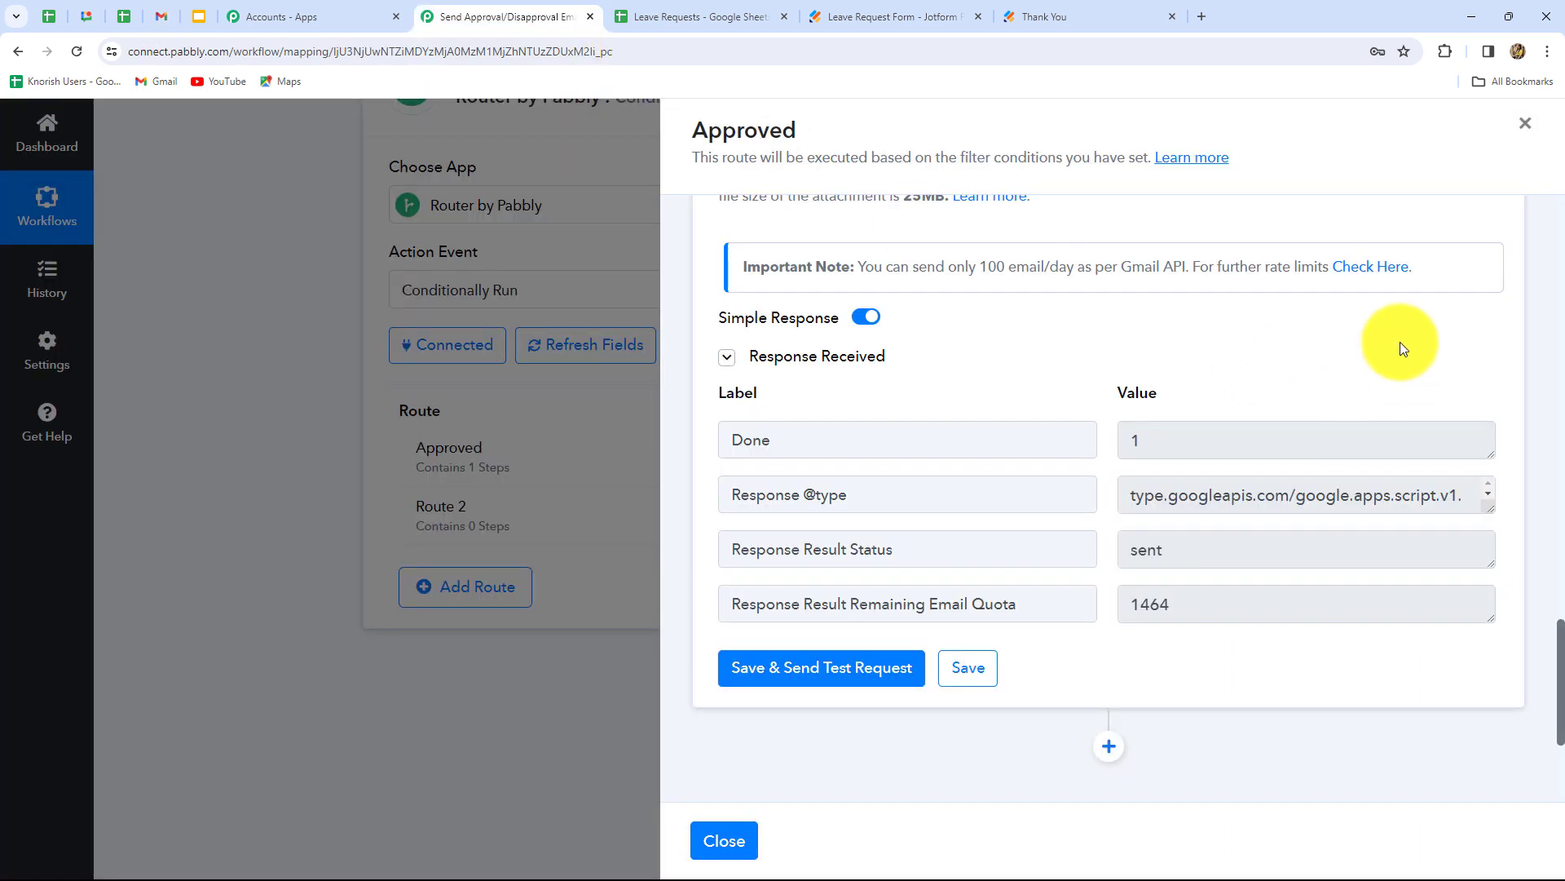
{"action": "left_click", "coordinate": [1529, 126]}
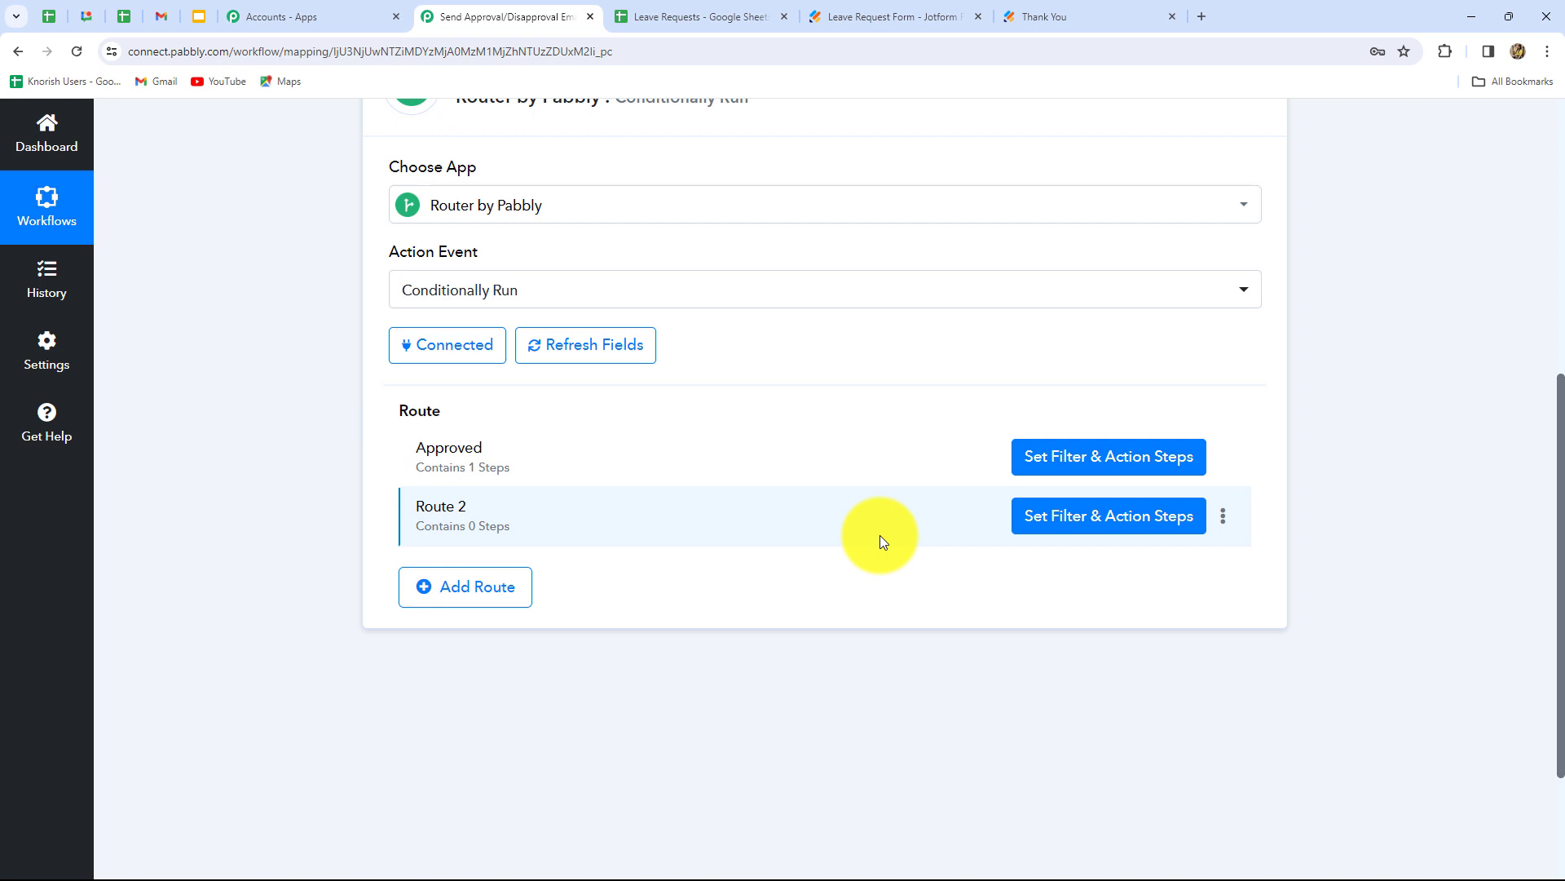
{"action": "left_click", "coordinate": [1221, 522]}
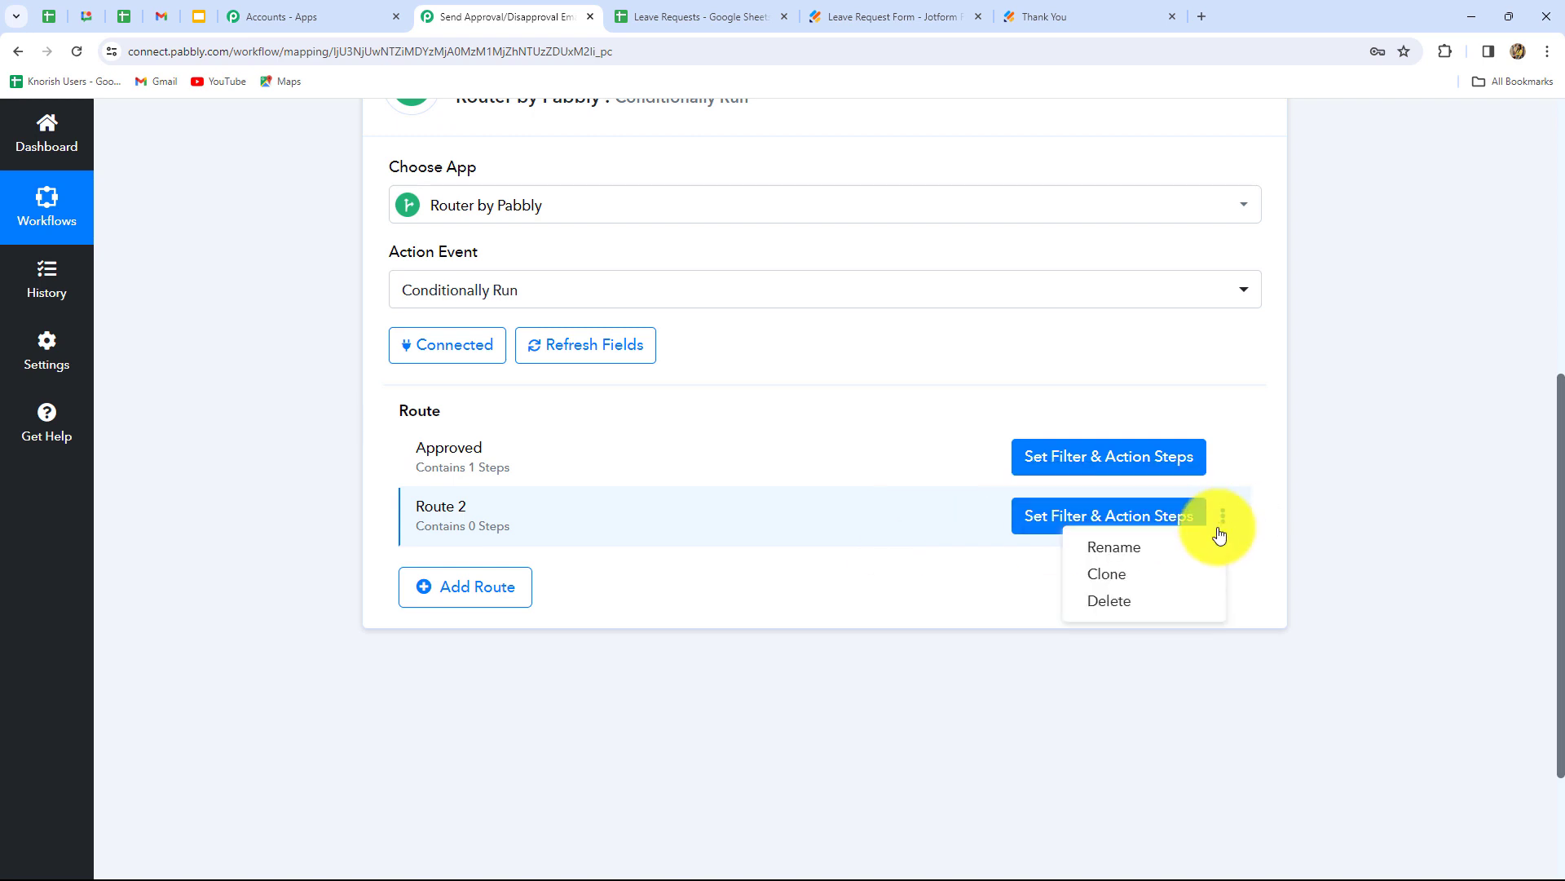
{"action": "left_click", "coordinate": [1109, 600]}
{"action": "left_click", "coordinate": [772, 583]}
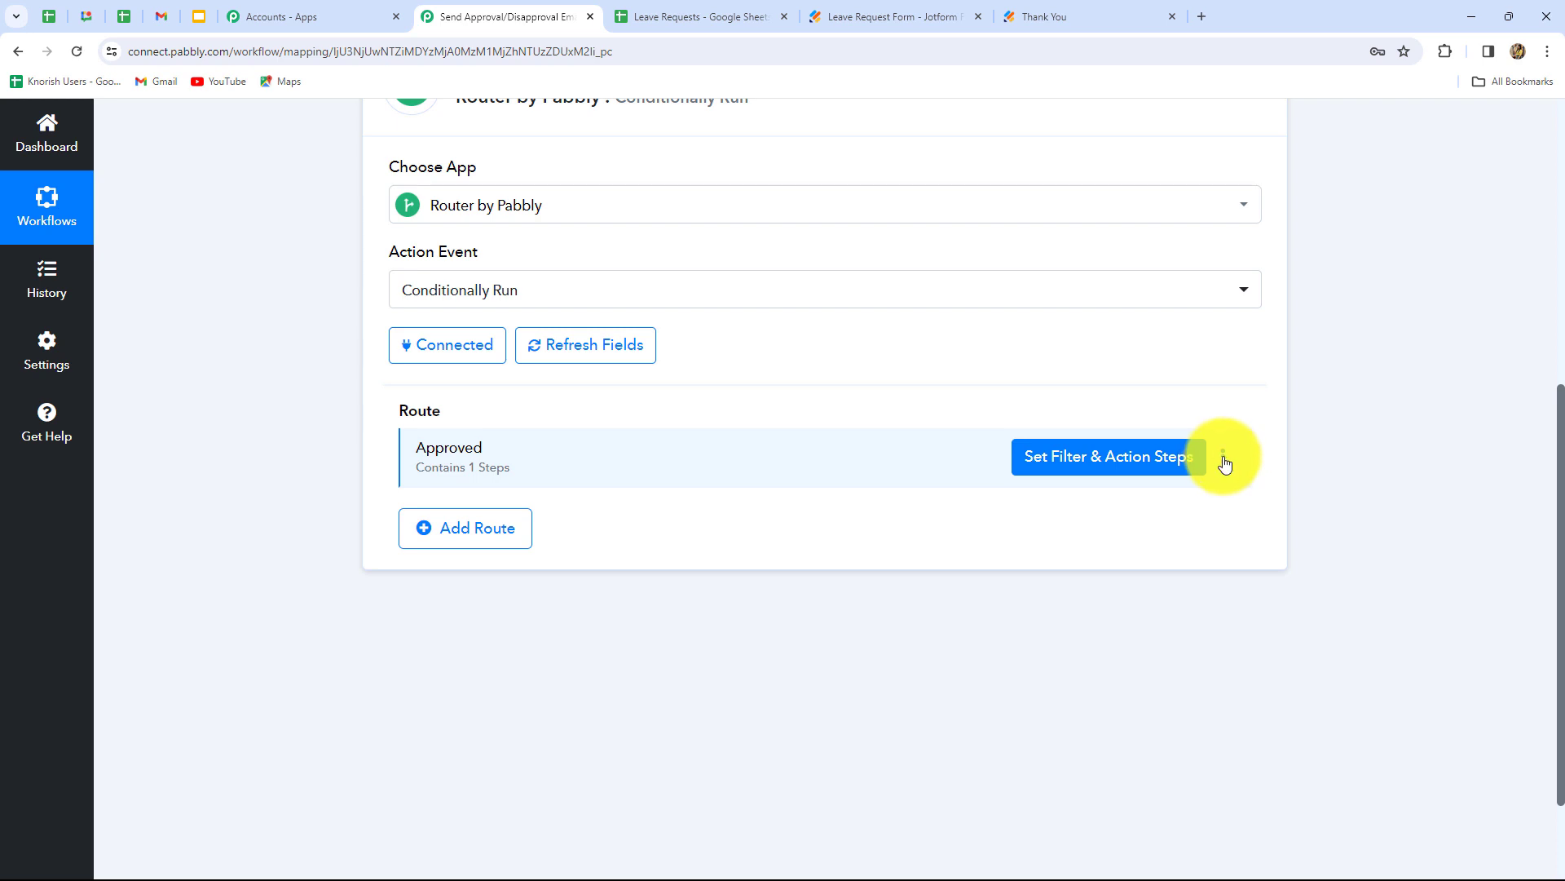
- Clone the Approved route and rename the copy to 'Rejected'
{"action": "left_click", "coordinate": [1223, 457]}
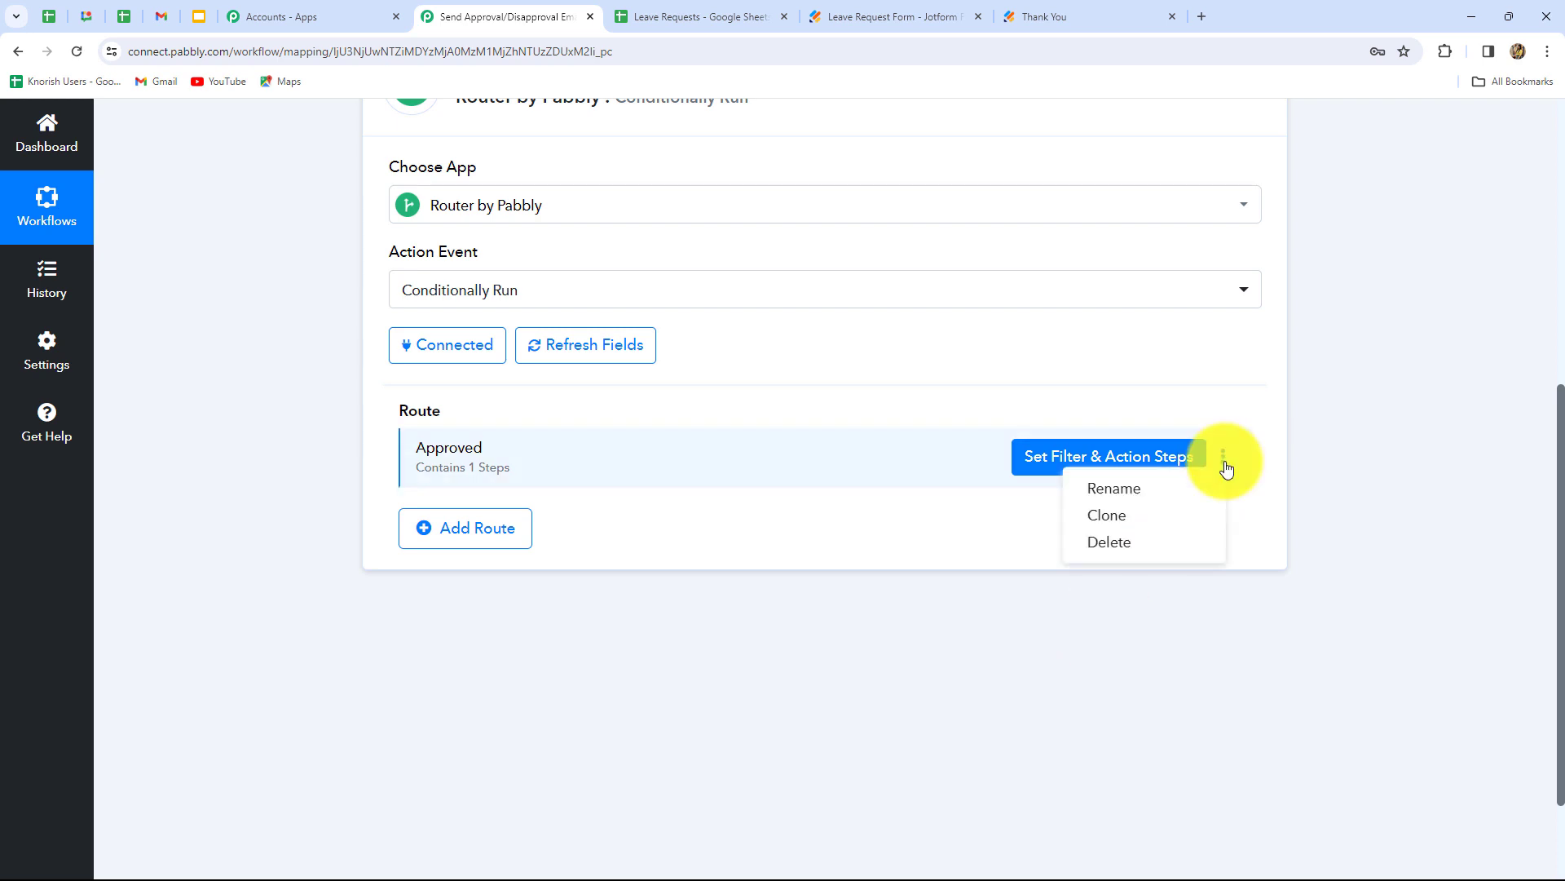
{"action": "left_click", "coordinate": [1130, 526]}
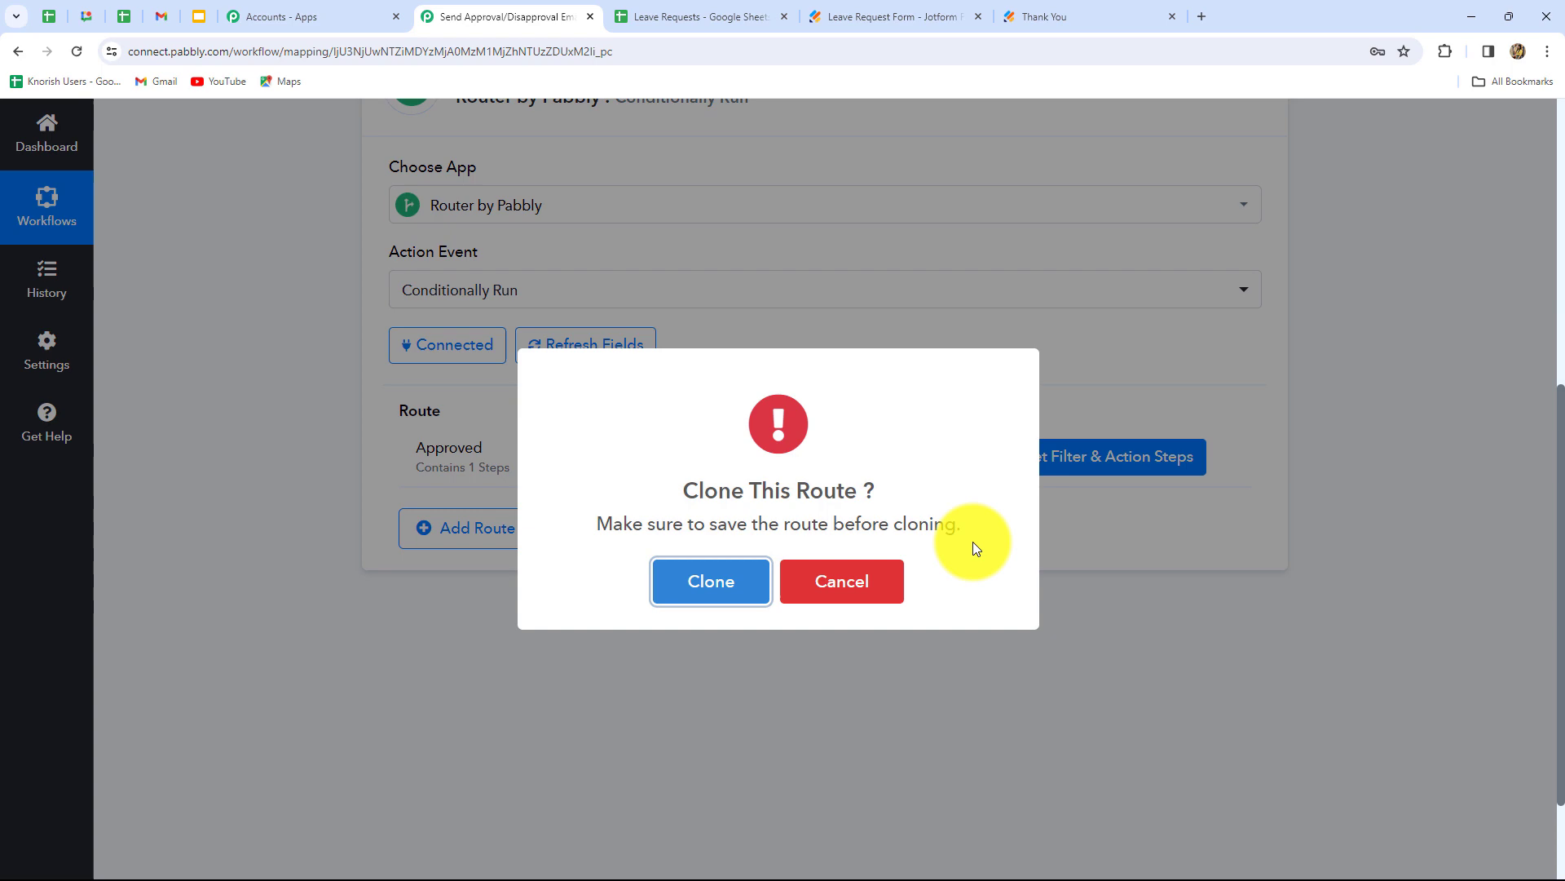
{"action": "left_click", "coordinate": [721, 585]}
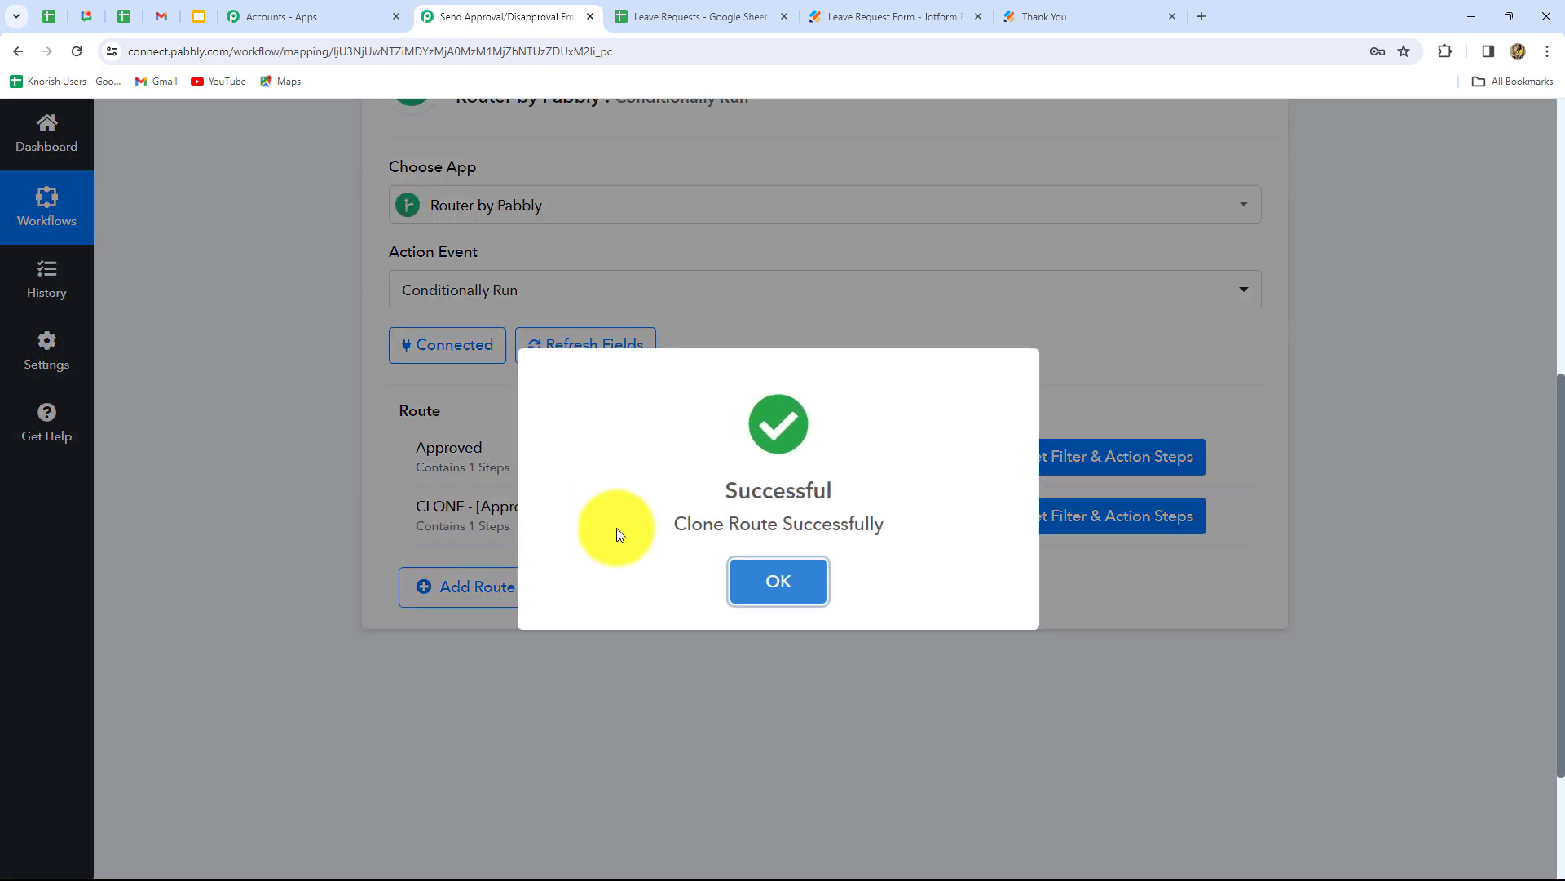
{"action": "left_click", "coordinate": [776, 580]}
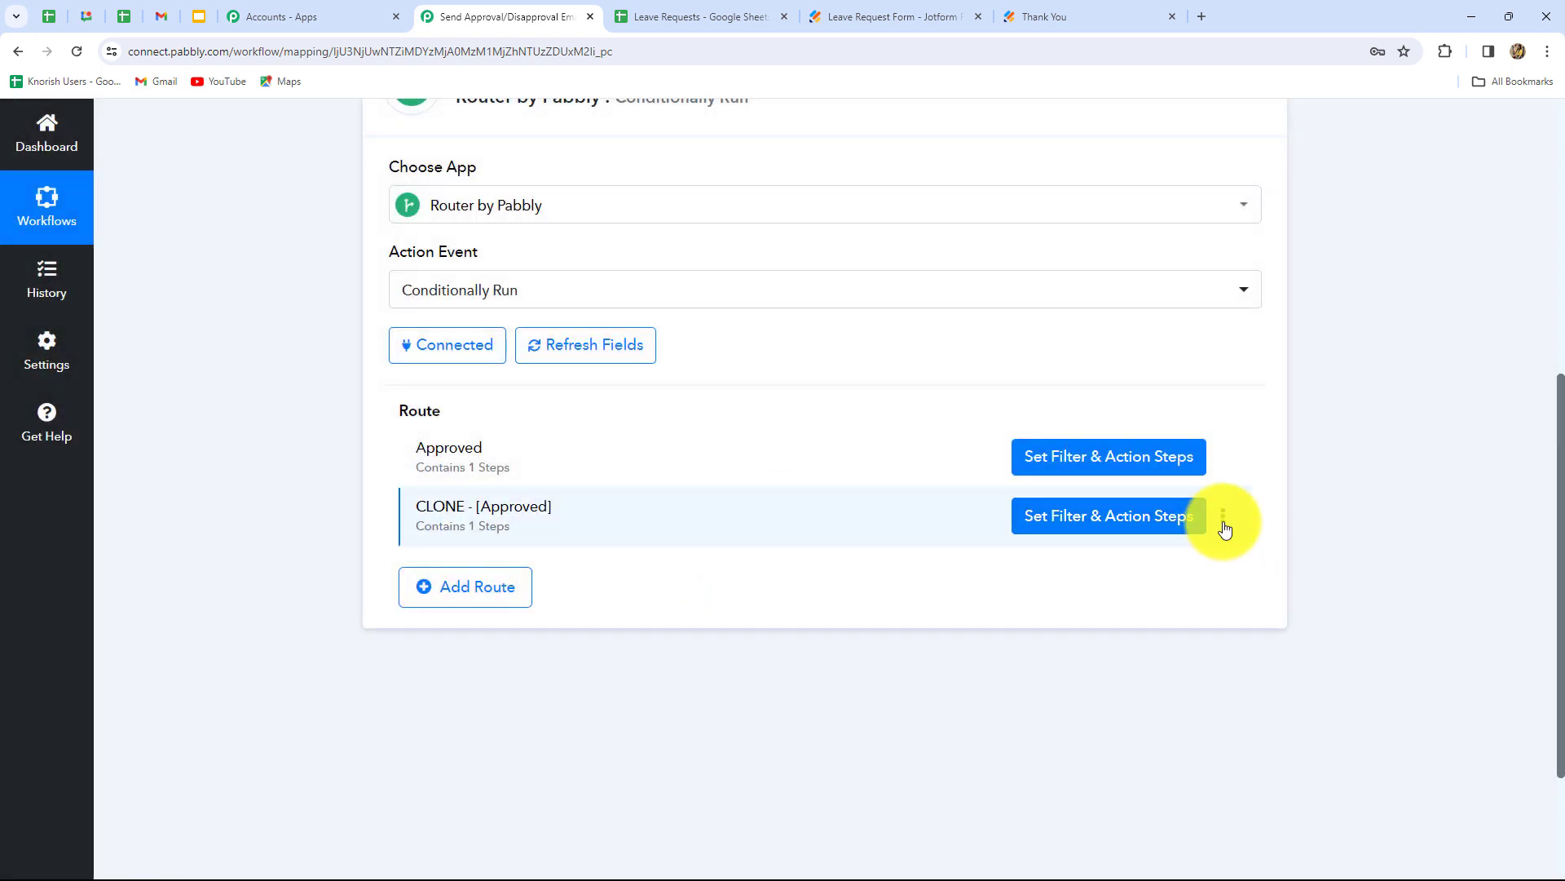
{"action": "left_click", "coordinate": [1225, 528]}
{"action": "left_click", "coordinate": [1138, 545]}
{"action": "key", "text": "BackSpace"}
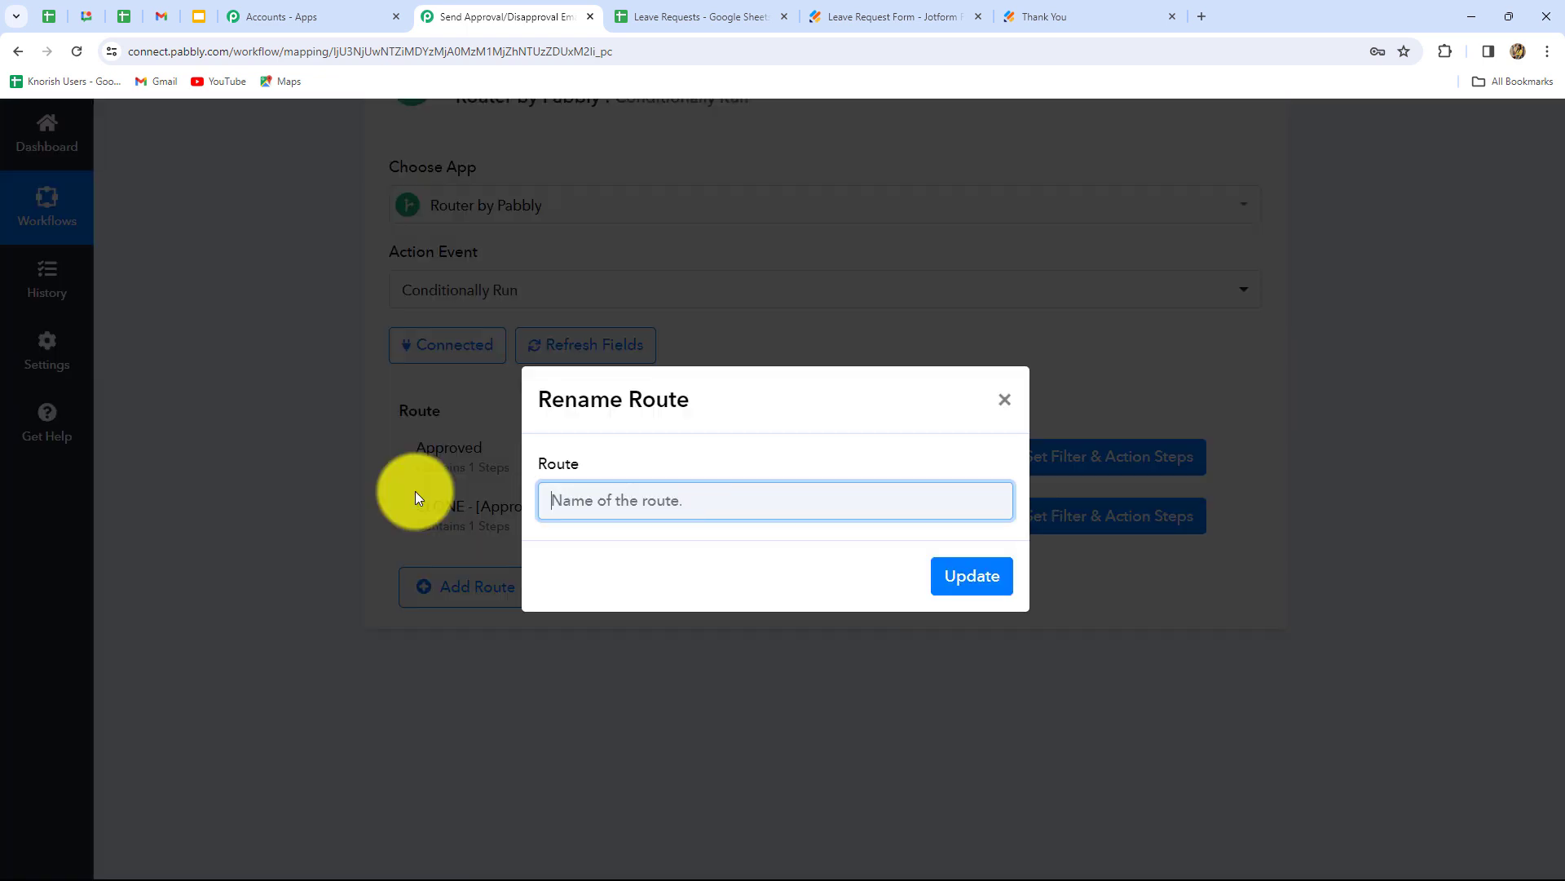
{"action": "type", "text": "Rejected"}
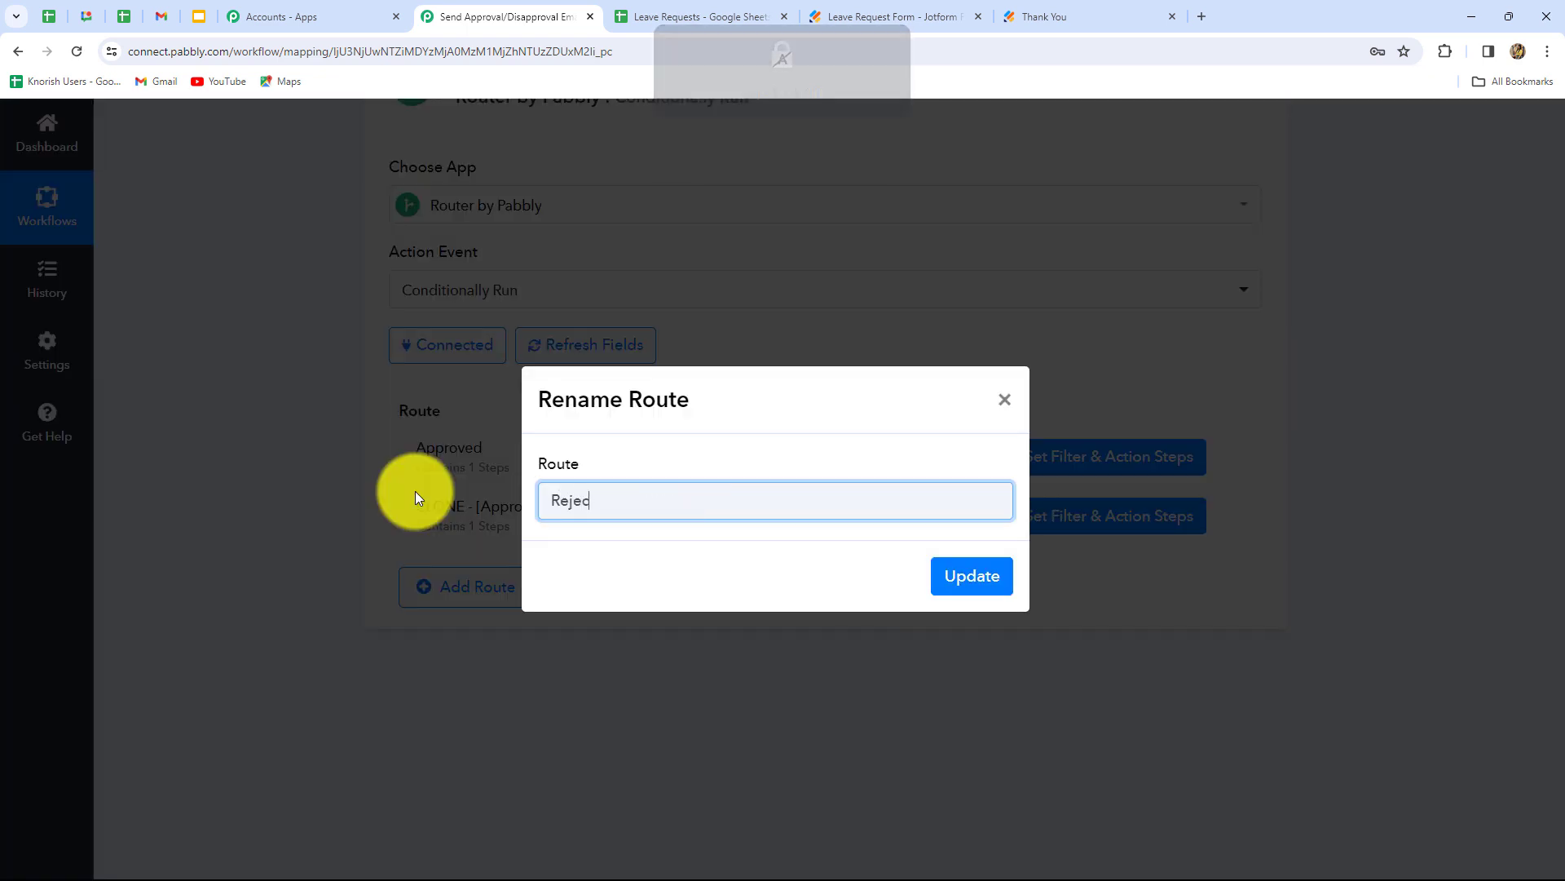
{"action": "left_click", "coordinate": [969, 576]}
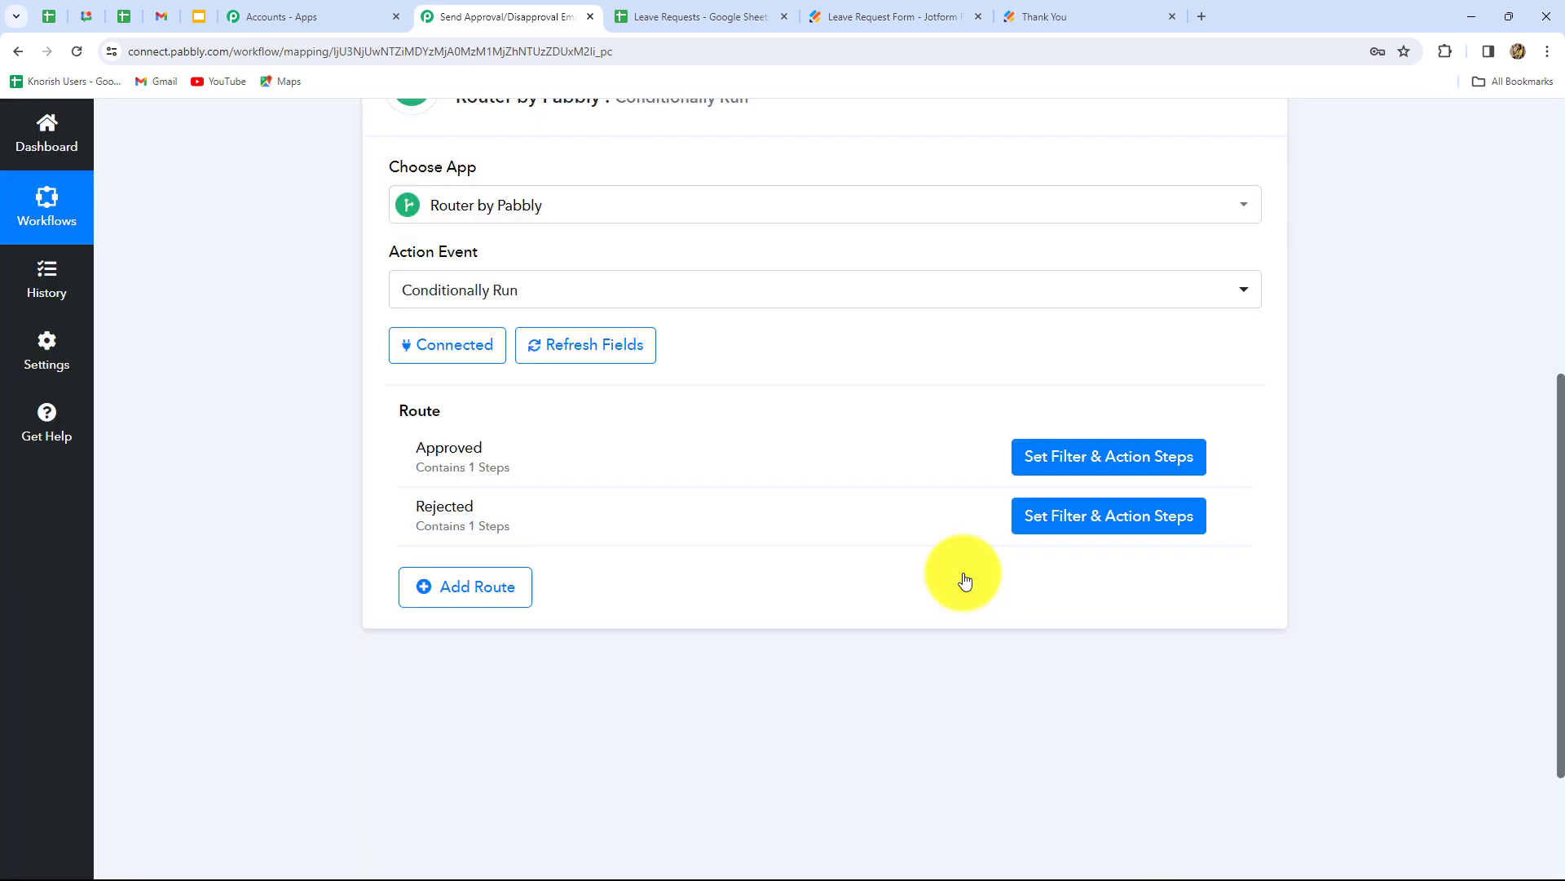
- Change the Rejected route's filter value from Approved to Rejected
{"action": "left_click", "coordinate": [1062, 528]}
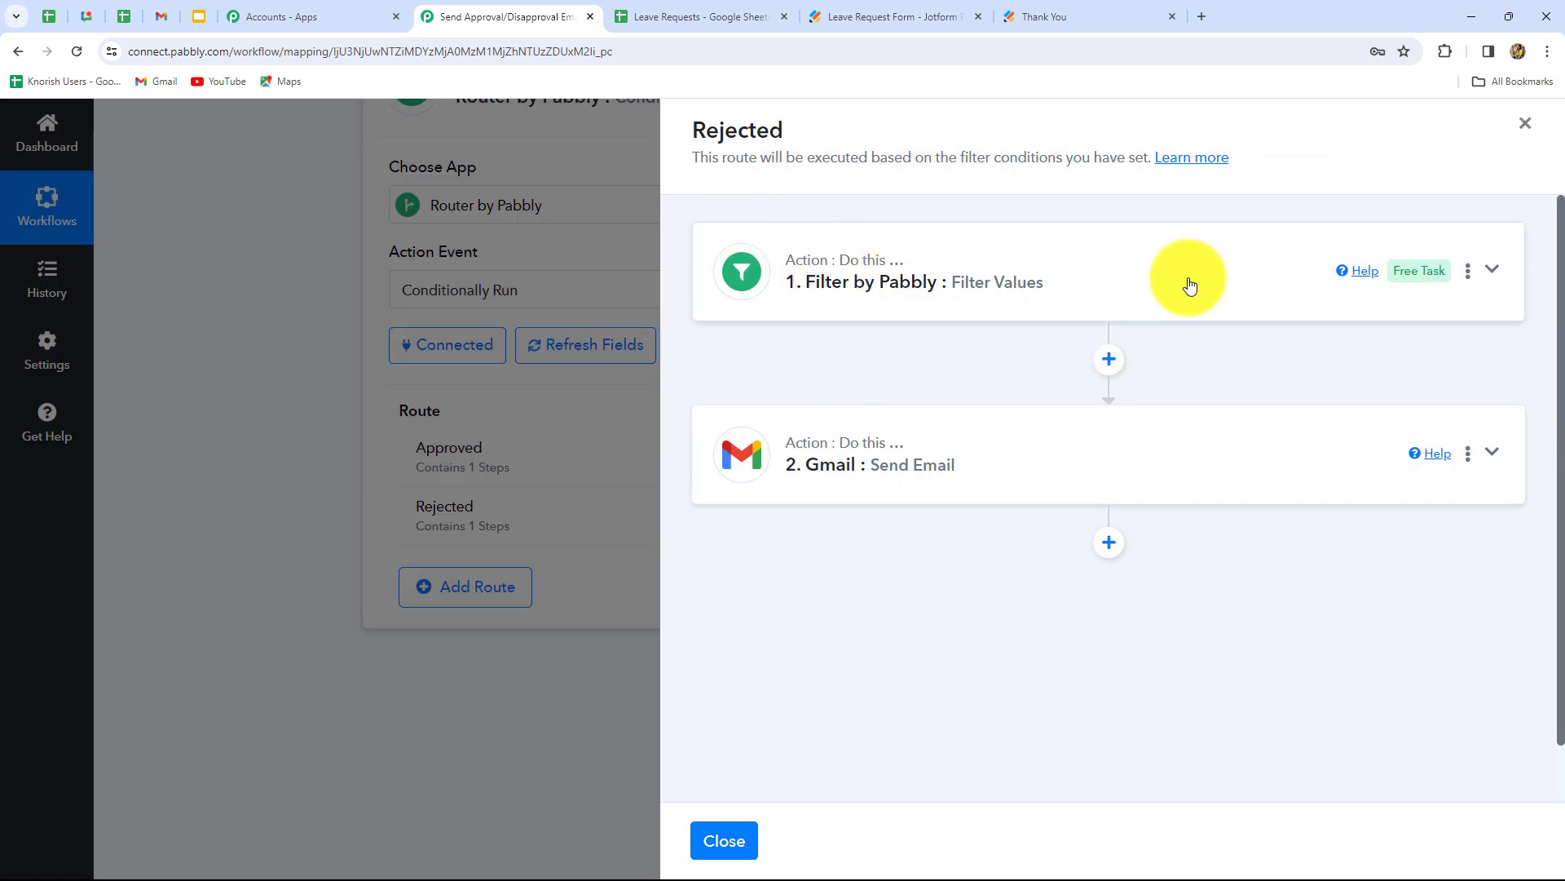
{"action": "left_click", "coordinate": [1104, 295]}
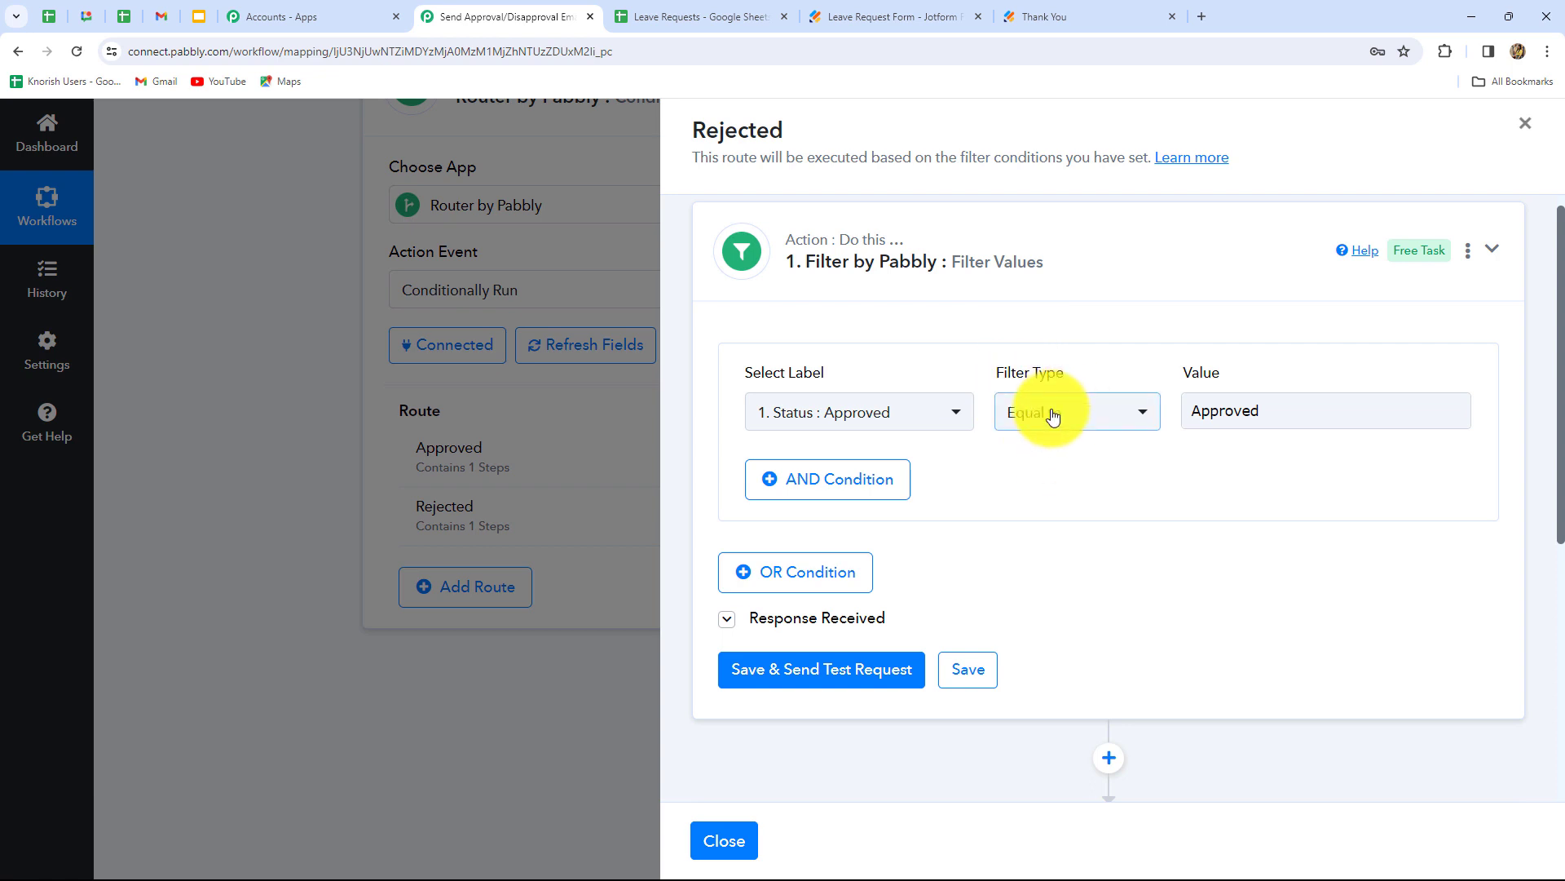
{"action": "left_click_drag", "start_coordinate": [1256, 411], "coordinate": [1185, 423]}
{"action": "key", "text": "BackSpace"}
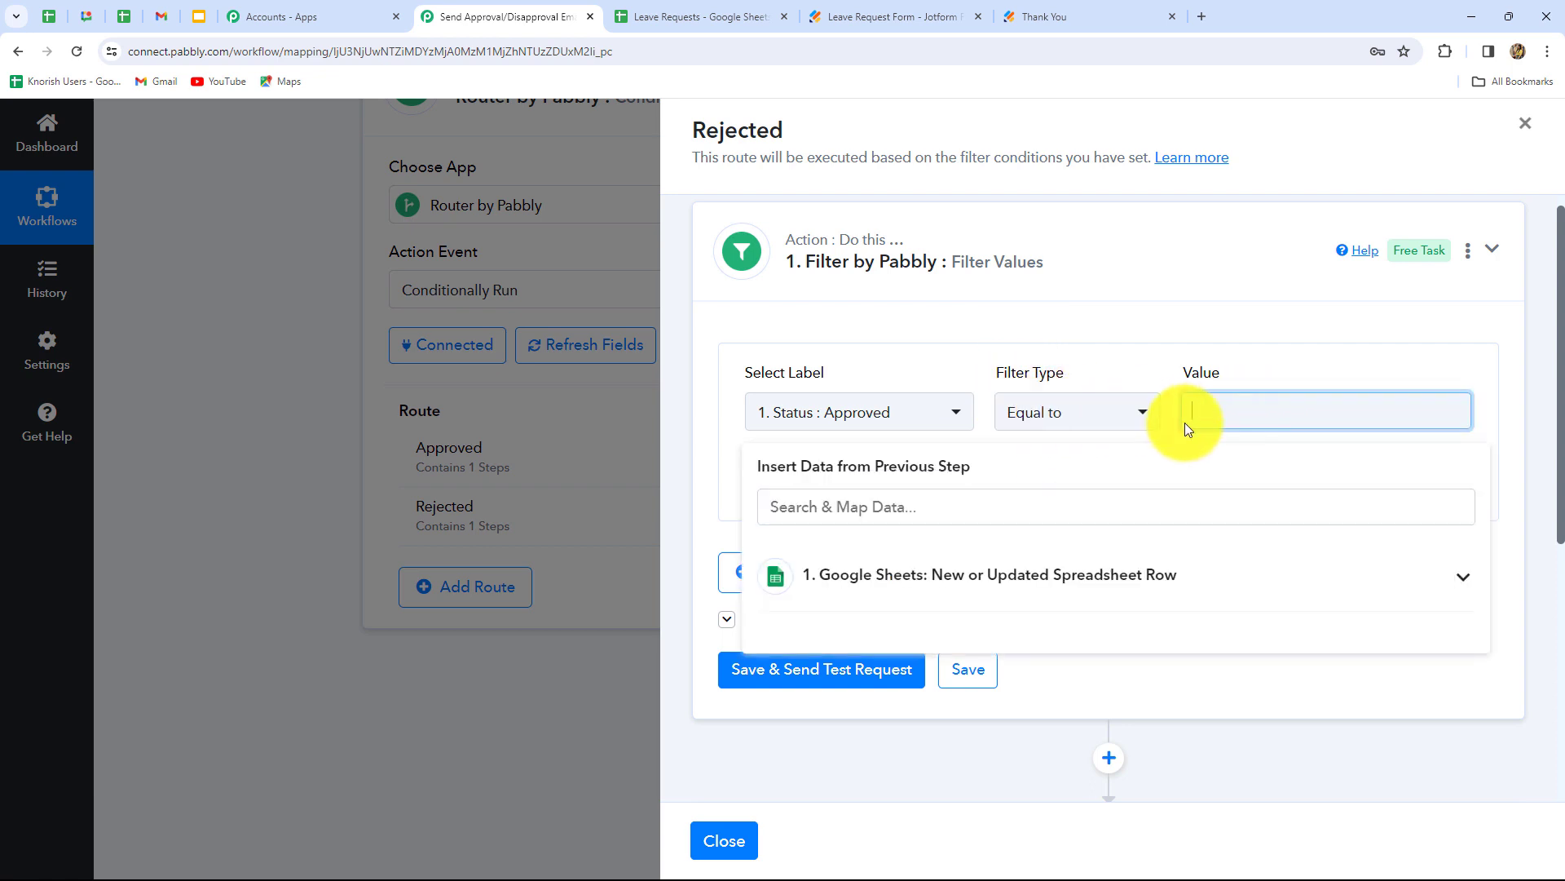
{"action": "key", "text": "Caps_Lock"}
{"action": "type", "text": "R"}
{"action": "key", "text": "Caps_Lock"}
{"action": "type", "text": "ejected"}
{"action": "left_click", "coordinate": [979, 441]}
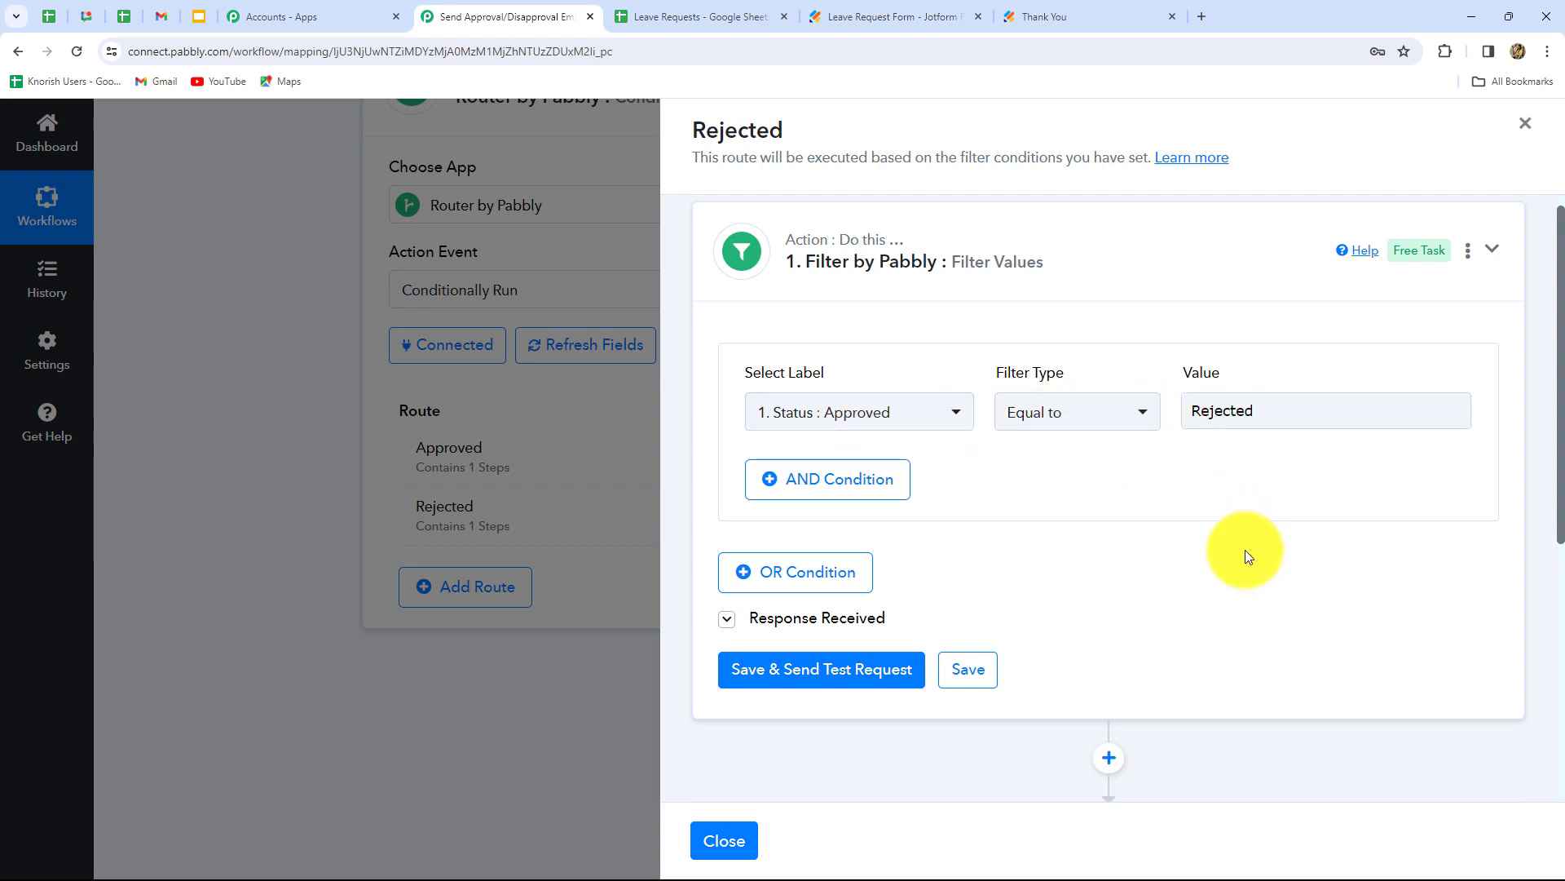
- Save the filter and confirm its test reports Condition is false
{"action": "scroll", "coordinate": [1241, 551], "scroll_direction": "down", "scroll_amount": 4}
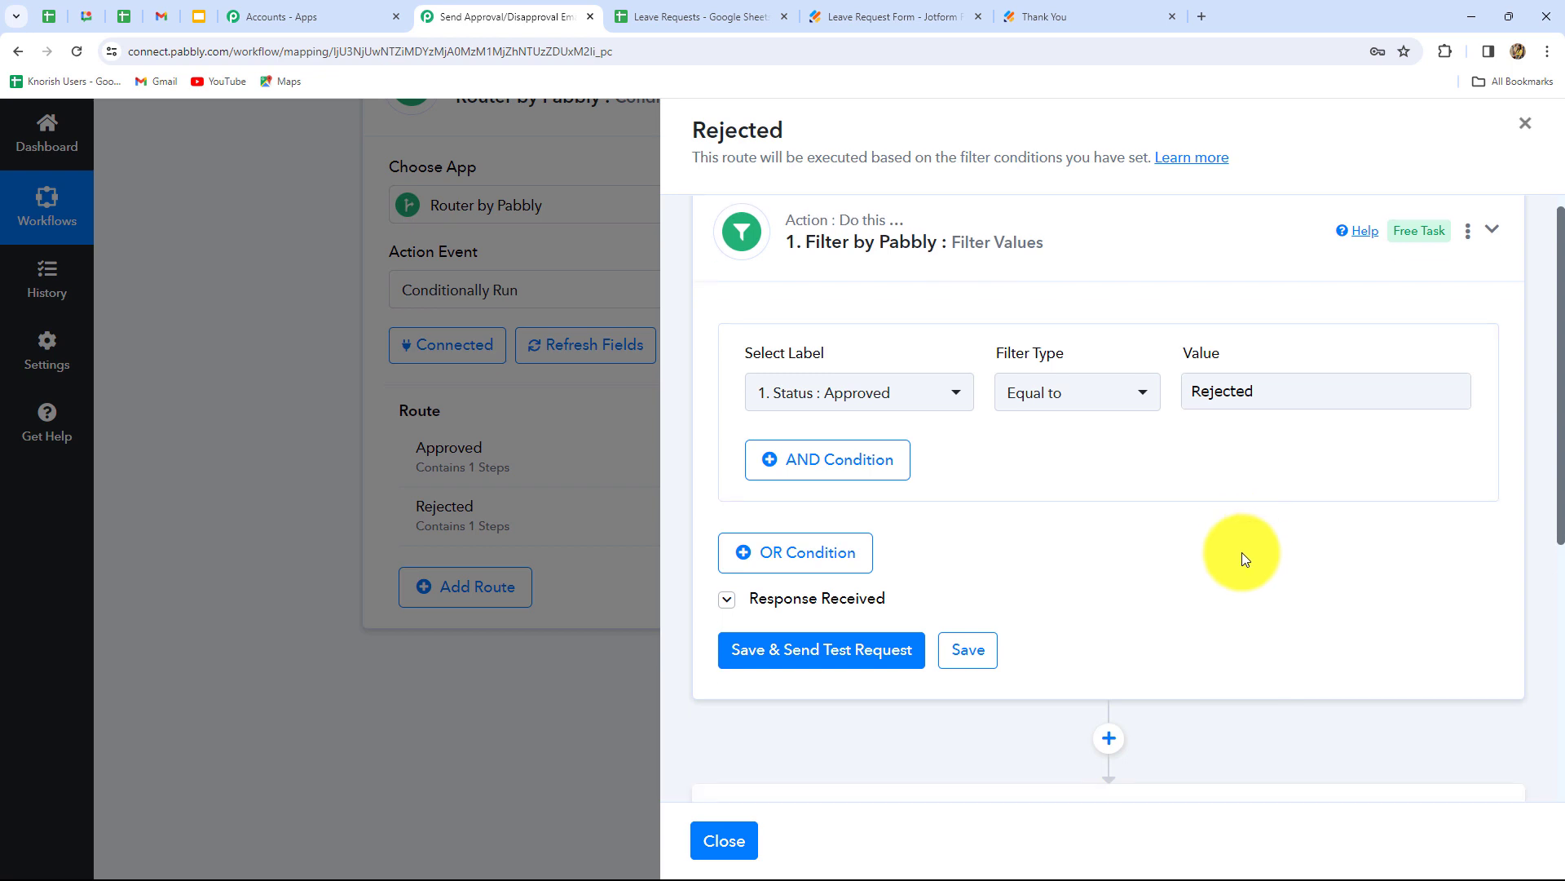
{"action": "scroll", "coordinate": [1127, 584], "scroll_direction": "up", "scroll_amount": 3}
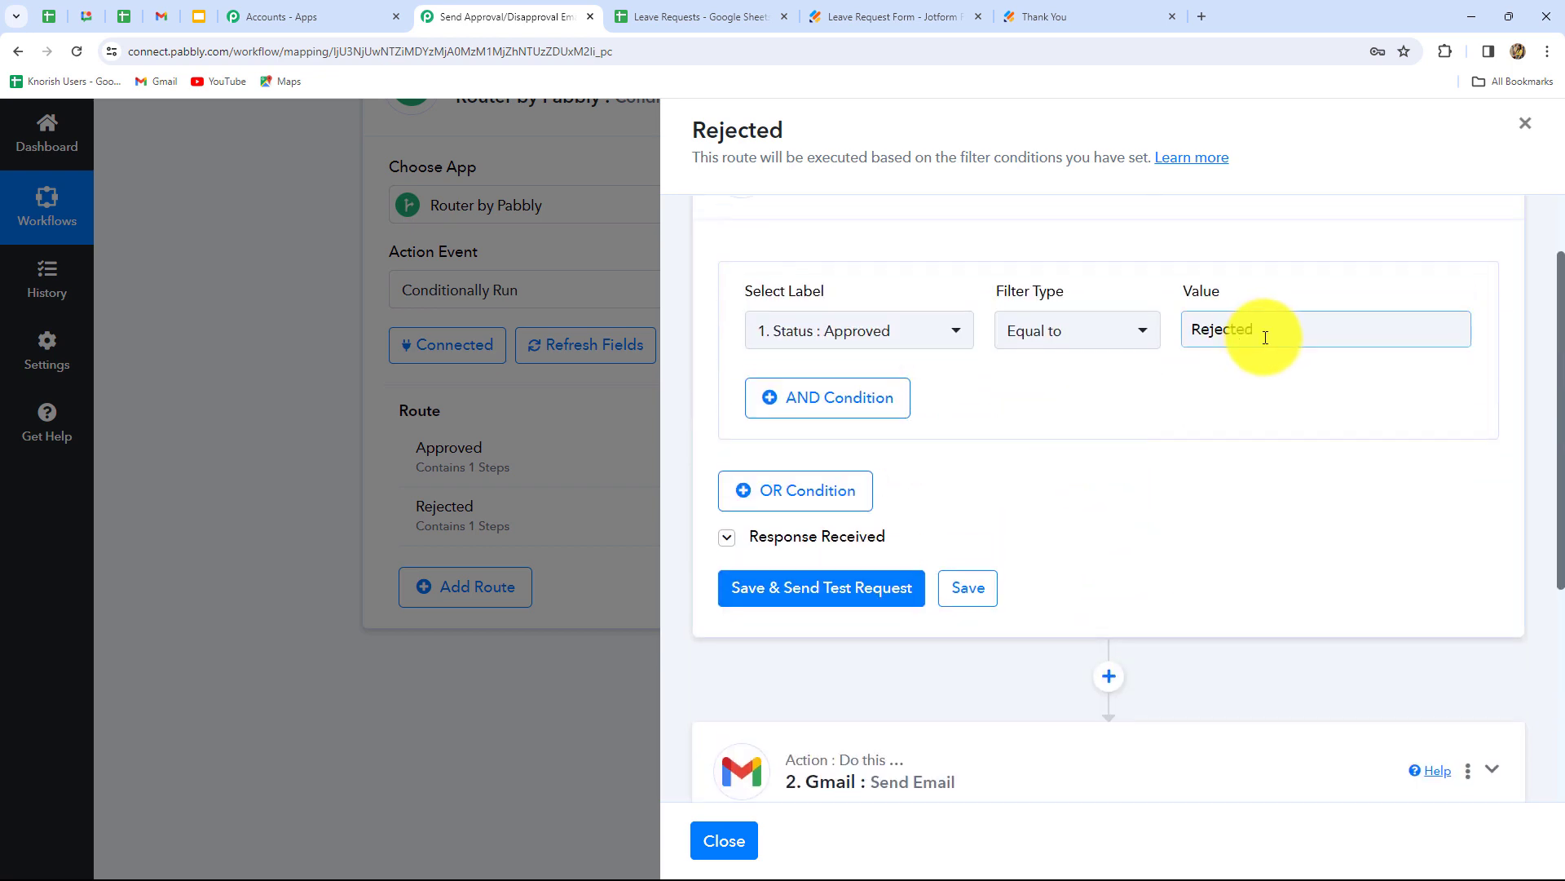
{"action": "left_click", "coordinate": [805, 595]}
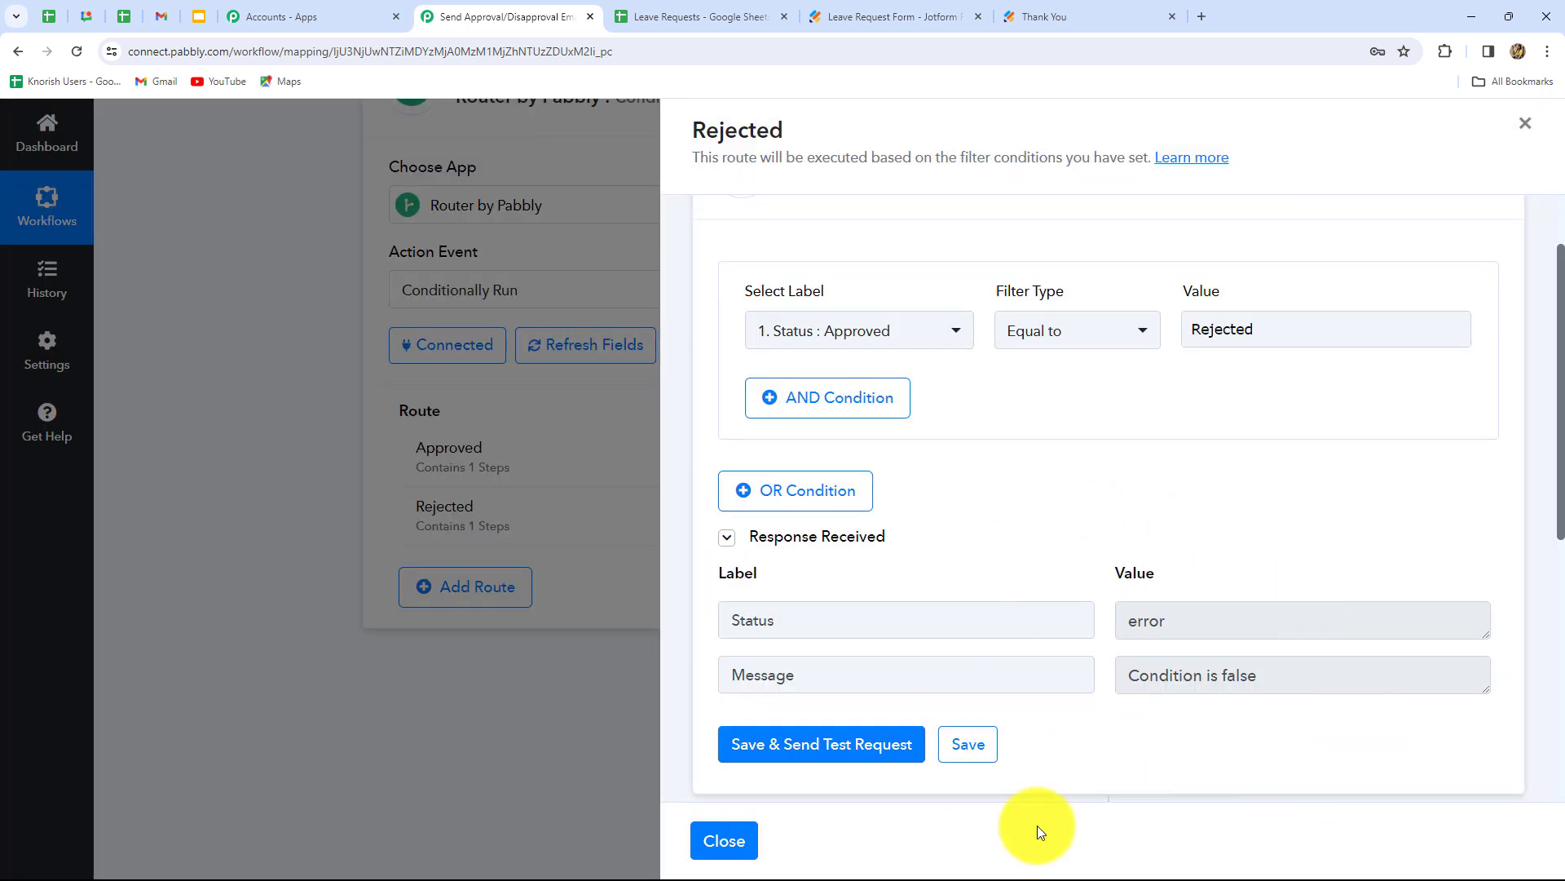
{"action": "left_click_drag", "start_coordinate": [1130, 675], "coordinate": [1276, 675]}
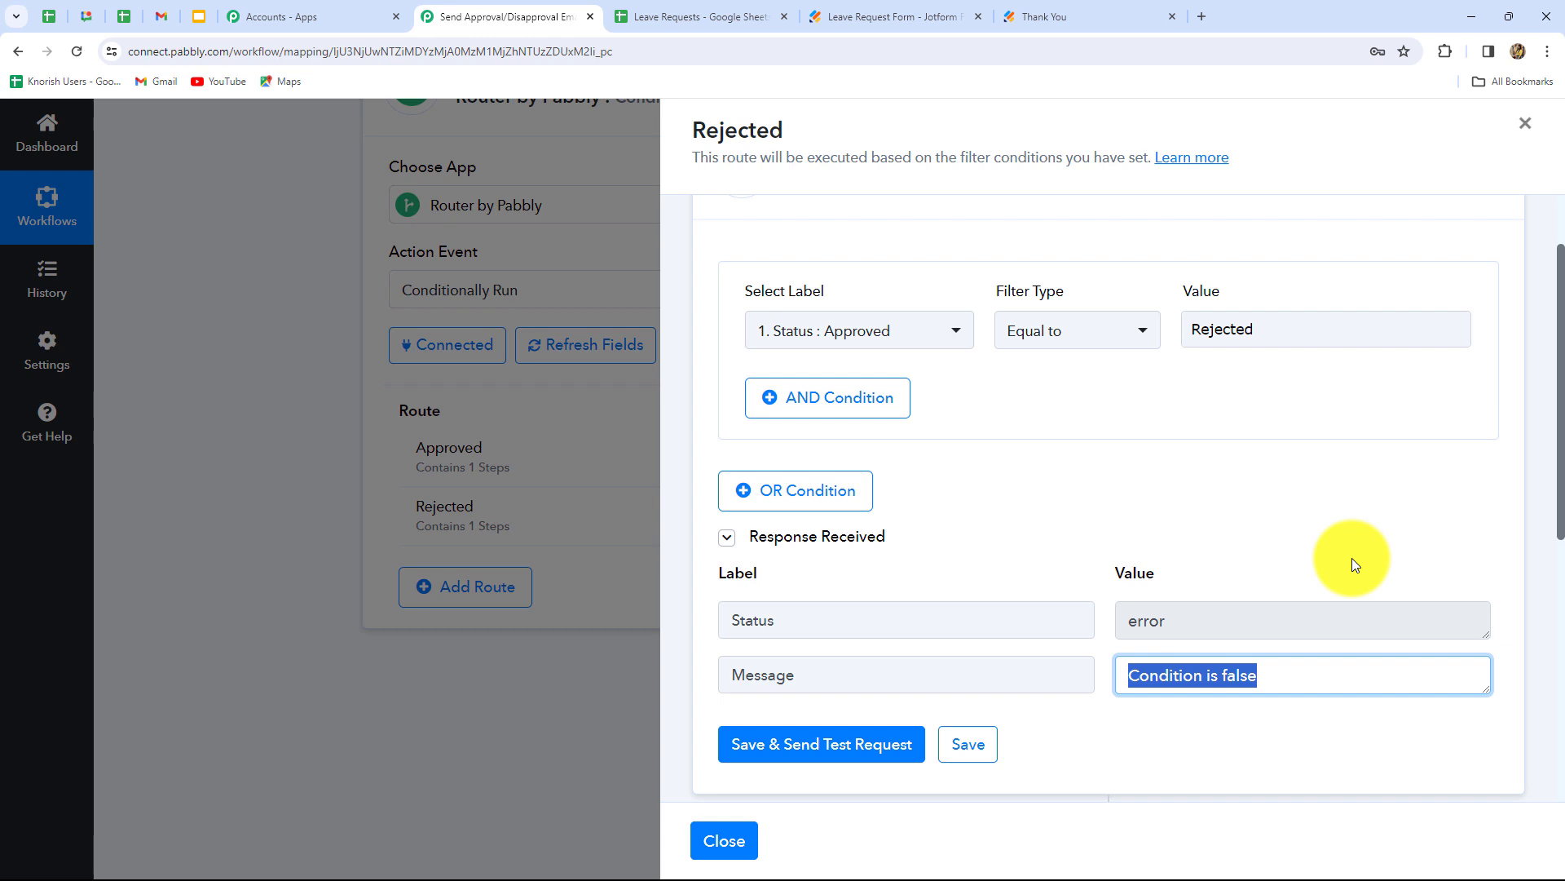
{"action": "scroll", "coordinate": [1352, 557], "scroll_direction": "down", "scroll_amount": 1}
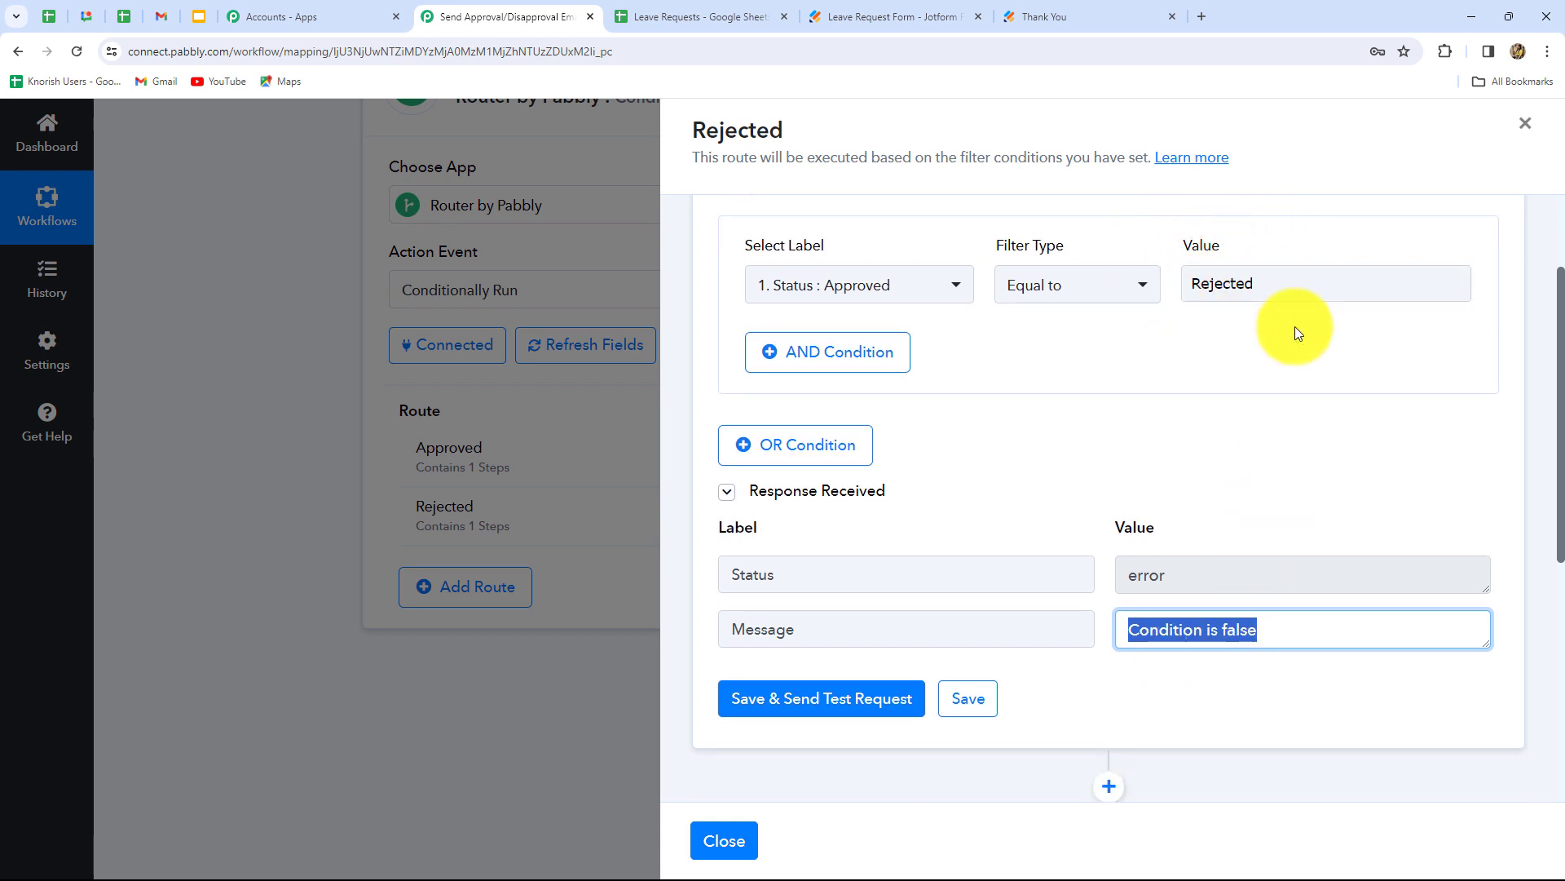
{"action": "scroll", "coordinate": [1352, 566], "scroll_direction": "down", "scroll_amount": 6}
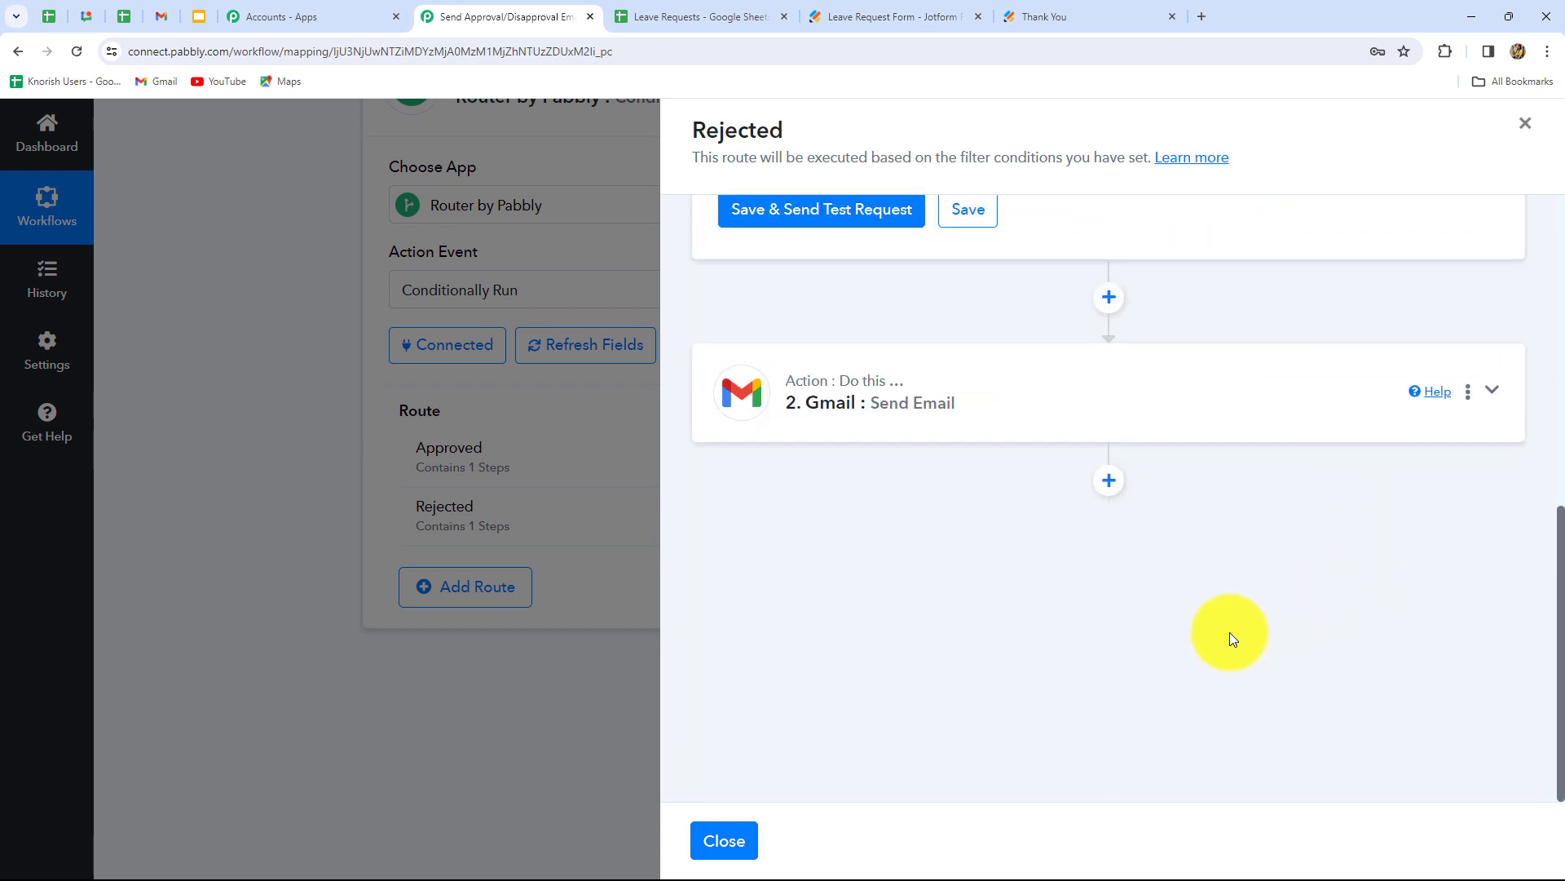
- Change the Gmail step's subject word from Approval to Rejection
{"action": "left_click", "coordinate": [1013, 432]}
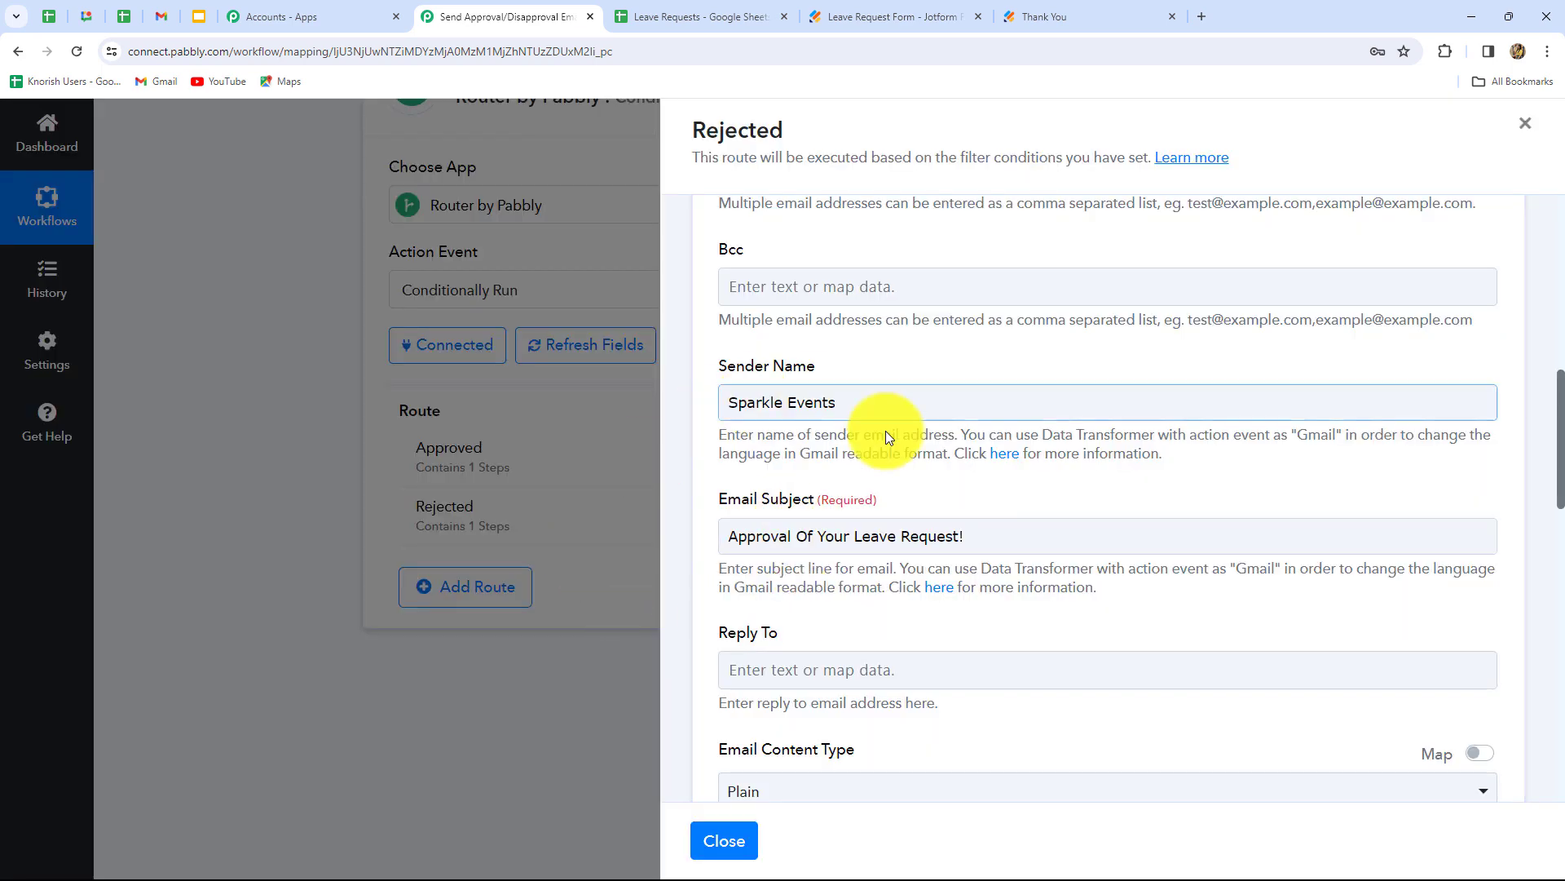
{"action": "scroll", "coordinate": [1003, 650], "scroll_direction": "down", "scroll_amount": 3}
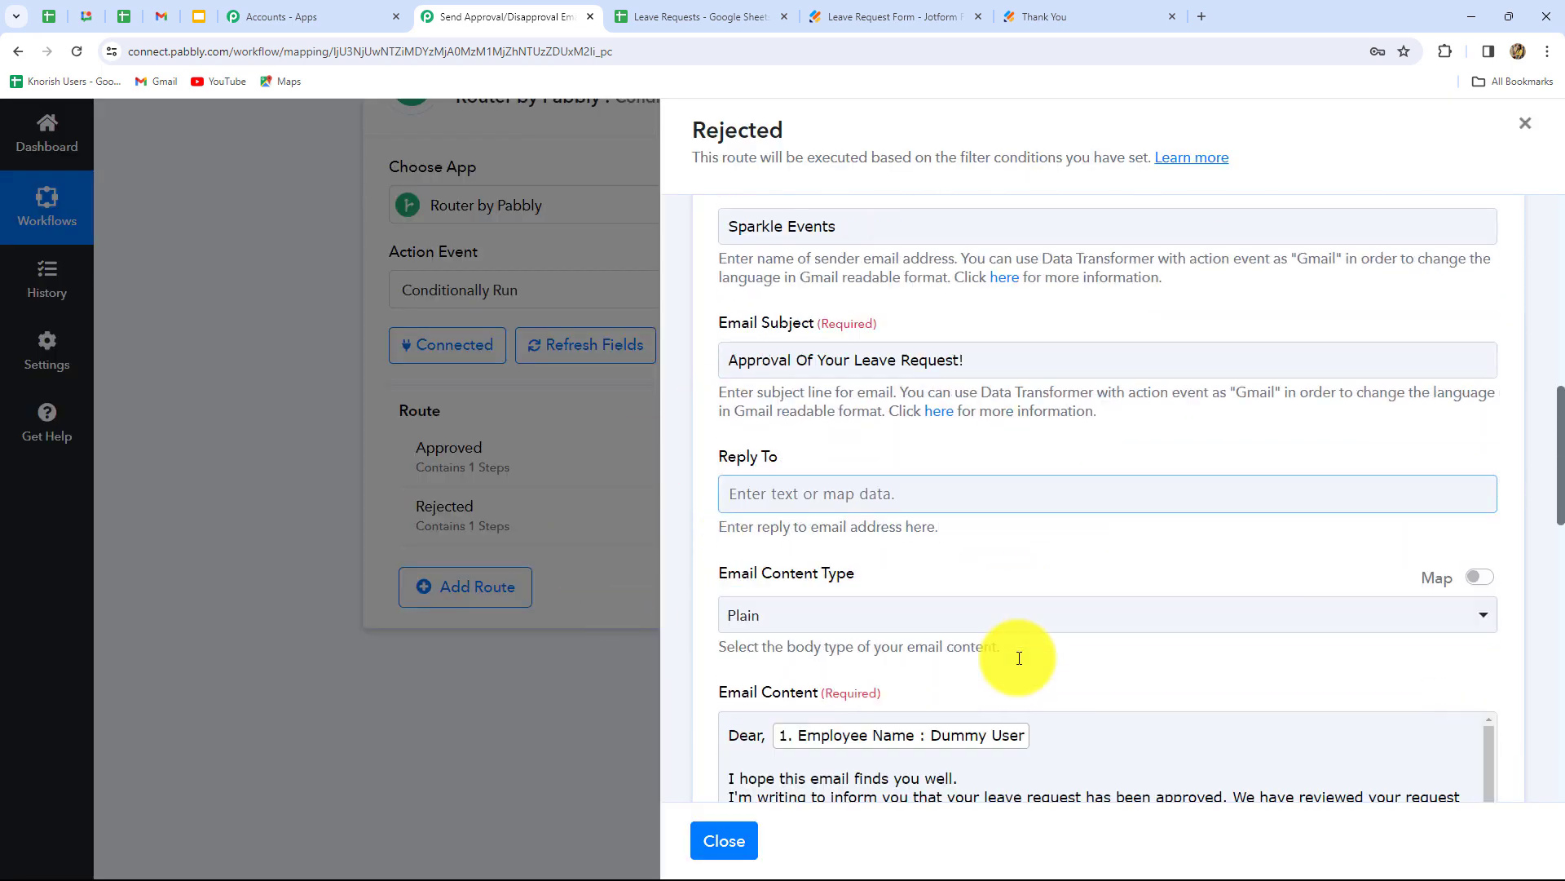
{"action": "scroll", "coordinate": [1020, 658], "scroll_direction": "up", "scroll_amount": 2}
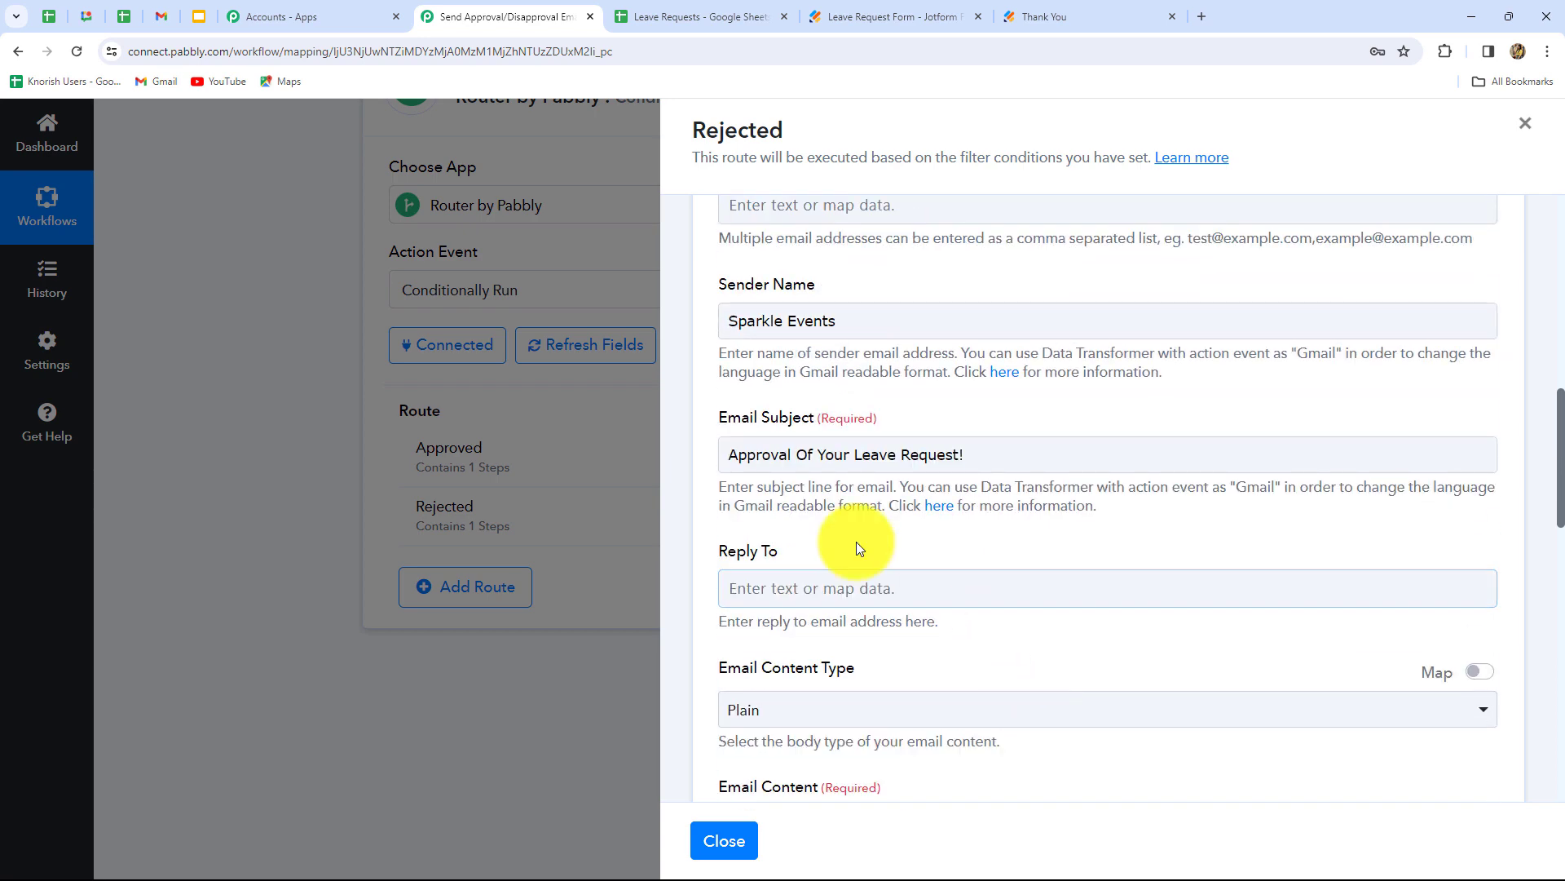
{"action": "left_click", "coordinate": [791, 454]}
{"action": "left_click_drag", "start_coordinate": [791, 454], "coordinate": [711, 467]}
{"action": "key", "text": "BackSpace"}
{"action": "key", "text": "Caps_Lock"}
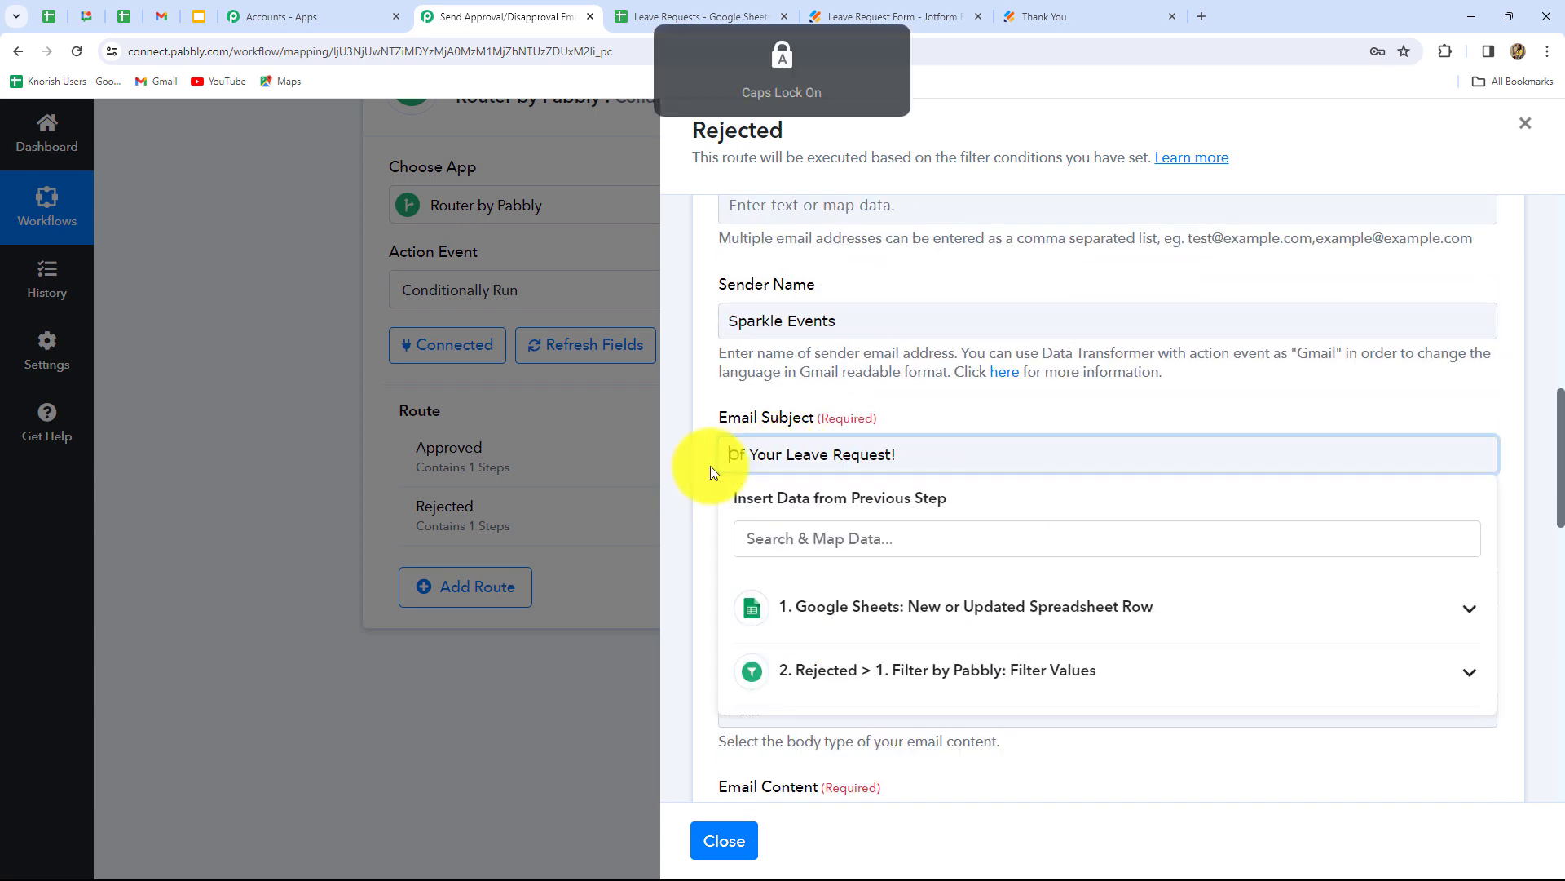
{"action": "type", "text": "Rejection"}
- Replace the email body with the pasted rejection text
{"action": "scroll", "coordinate": [816, 456], "scroll_direction": "down", "scroll_amount": 1}
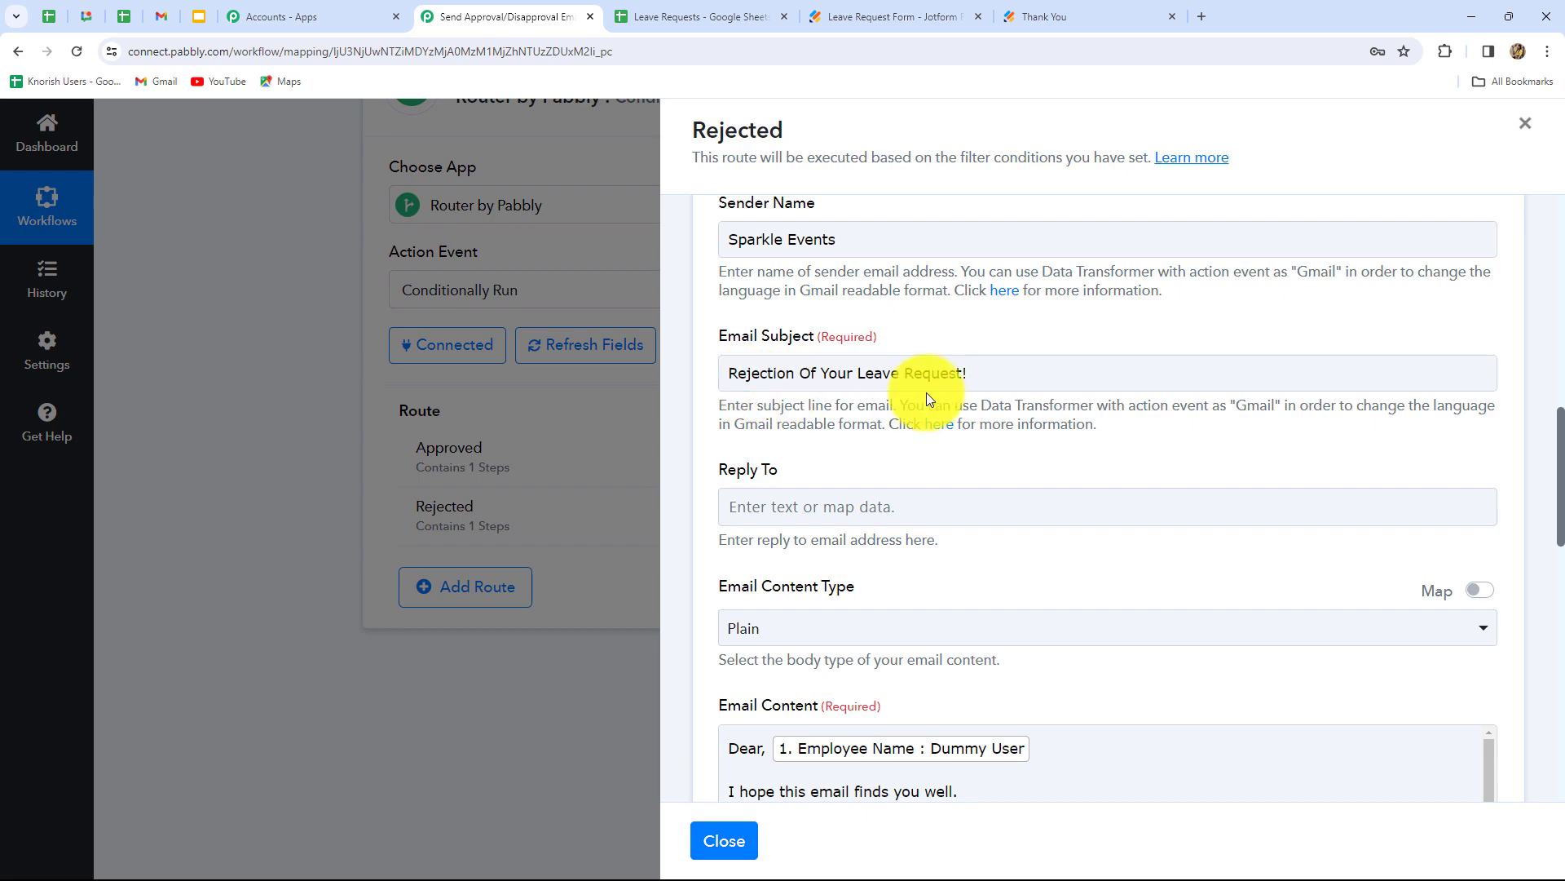
{"action": "scroll", "coordinate": [930, 490], "scroll_direction": "down", "scroll_amount": 5}
{"action": "left_click_drag", "start_coordinate": [719, 381], "coordinate": [1153, 602]}
{"action": "key", "text": "ctrl+v"}
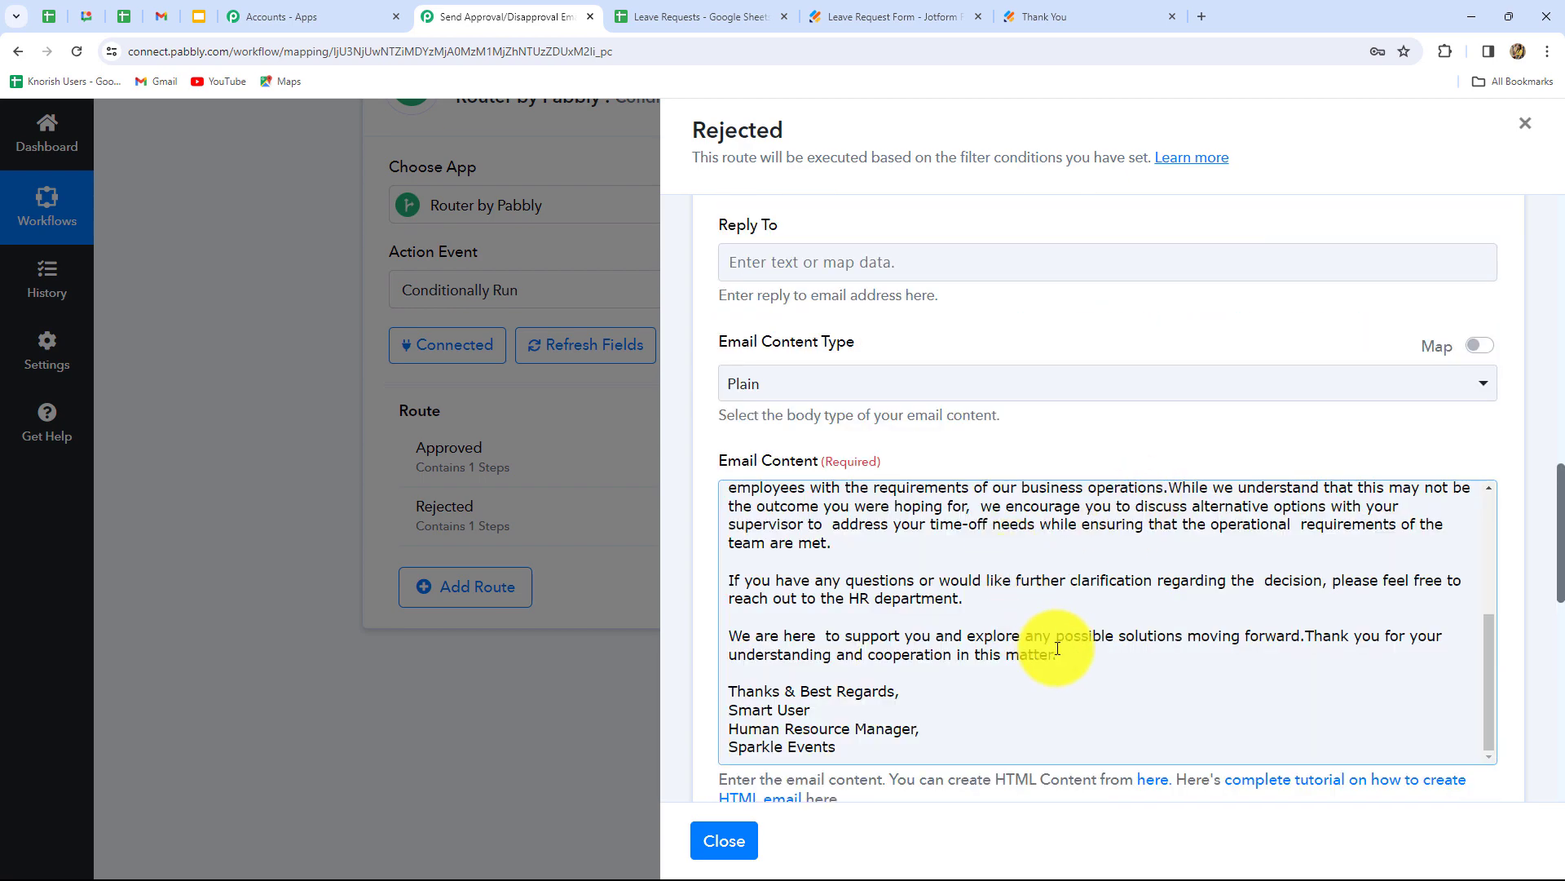
- Save and send a test rejection email, confirming its sent status
{"action": "scroll", "coordinate": [1052, 644], "scroll_direction": "up", "scroll_amount": 5}
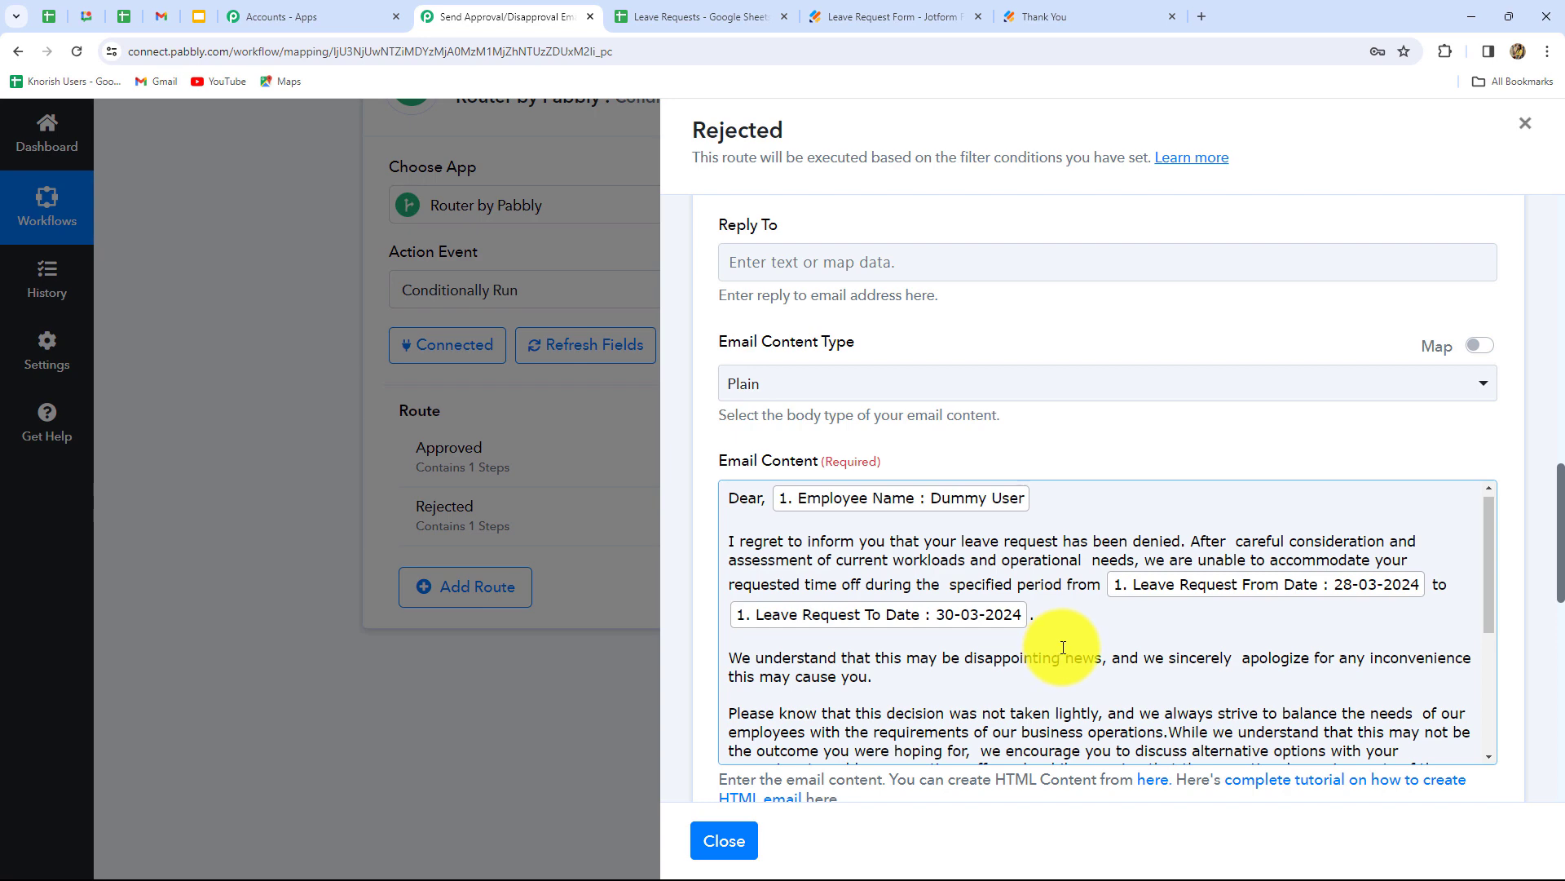
{"action": "scroll", "coordinate": [1060, 646], "scroll_direction": "down", "scroll_amount": 10}
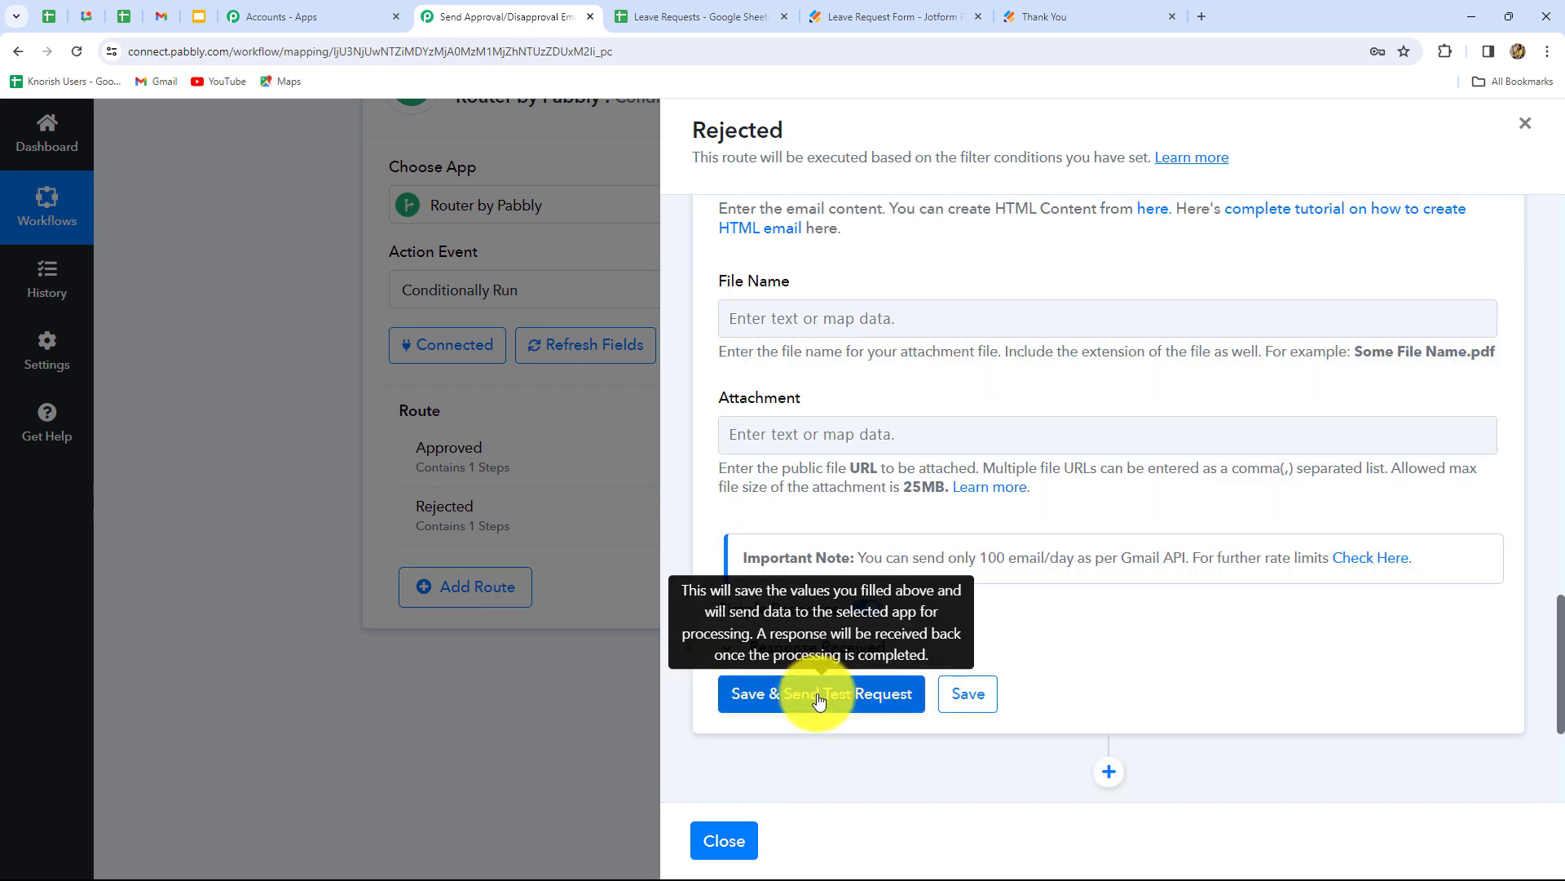
{"action": "left_click", "coordinate": [819, 697]}
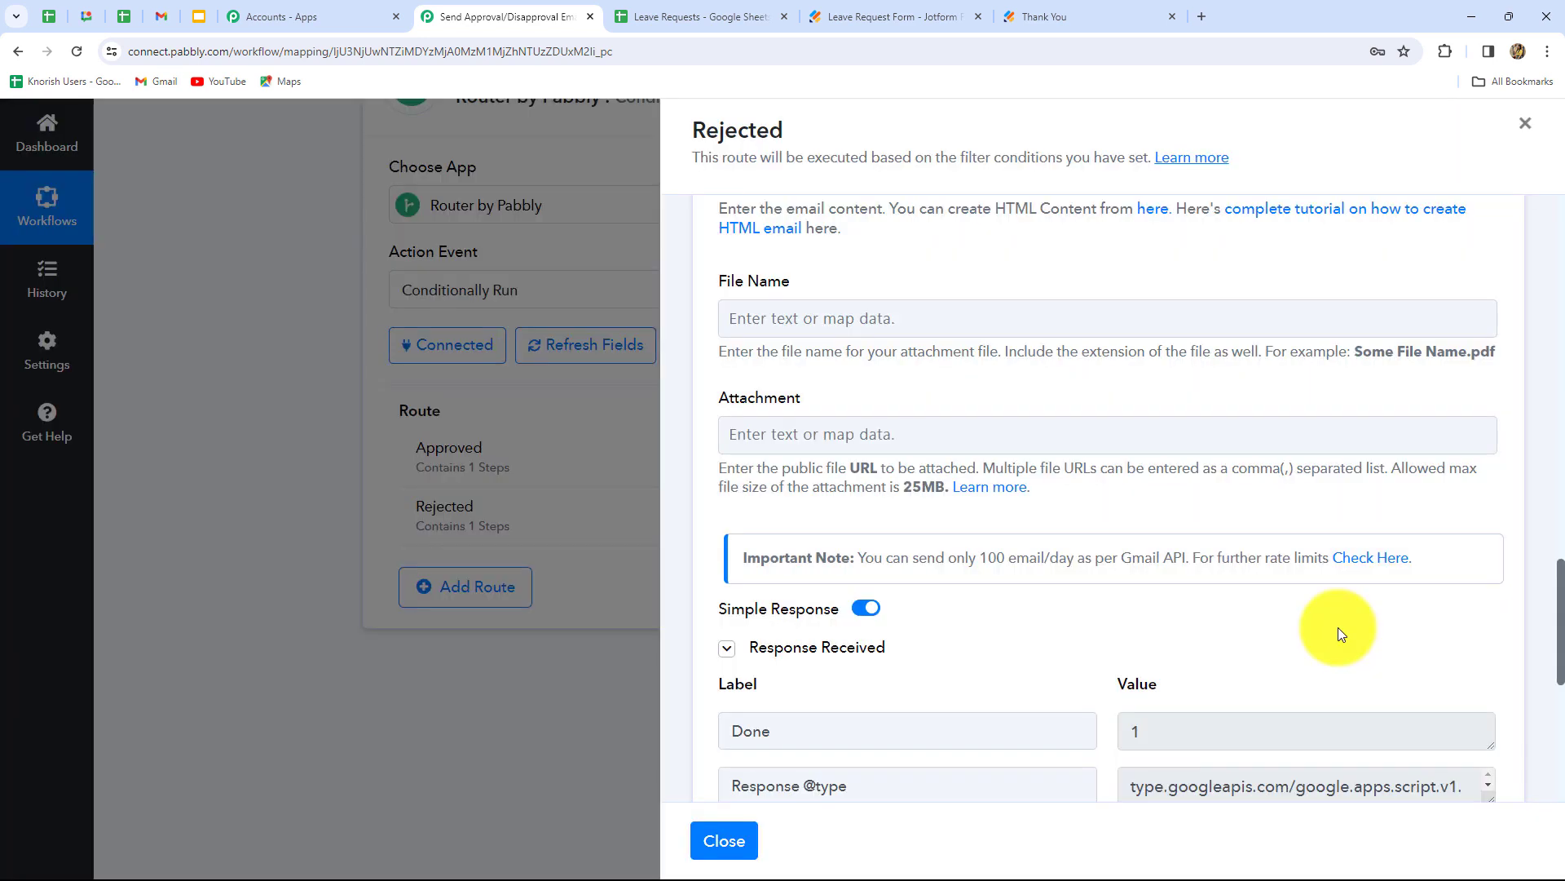
{"action": "scroll", "coordinate": [1338, 632], "scroll_direction": "down", "scroll_amount": 5}
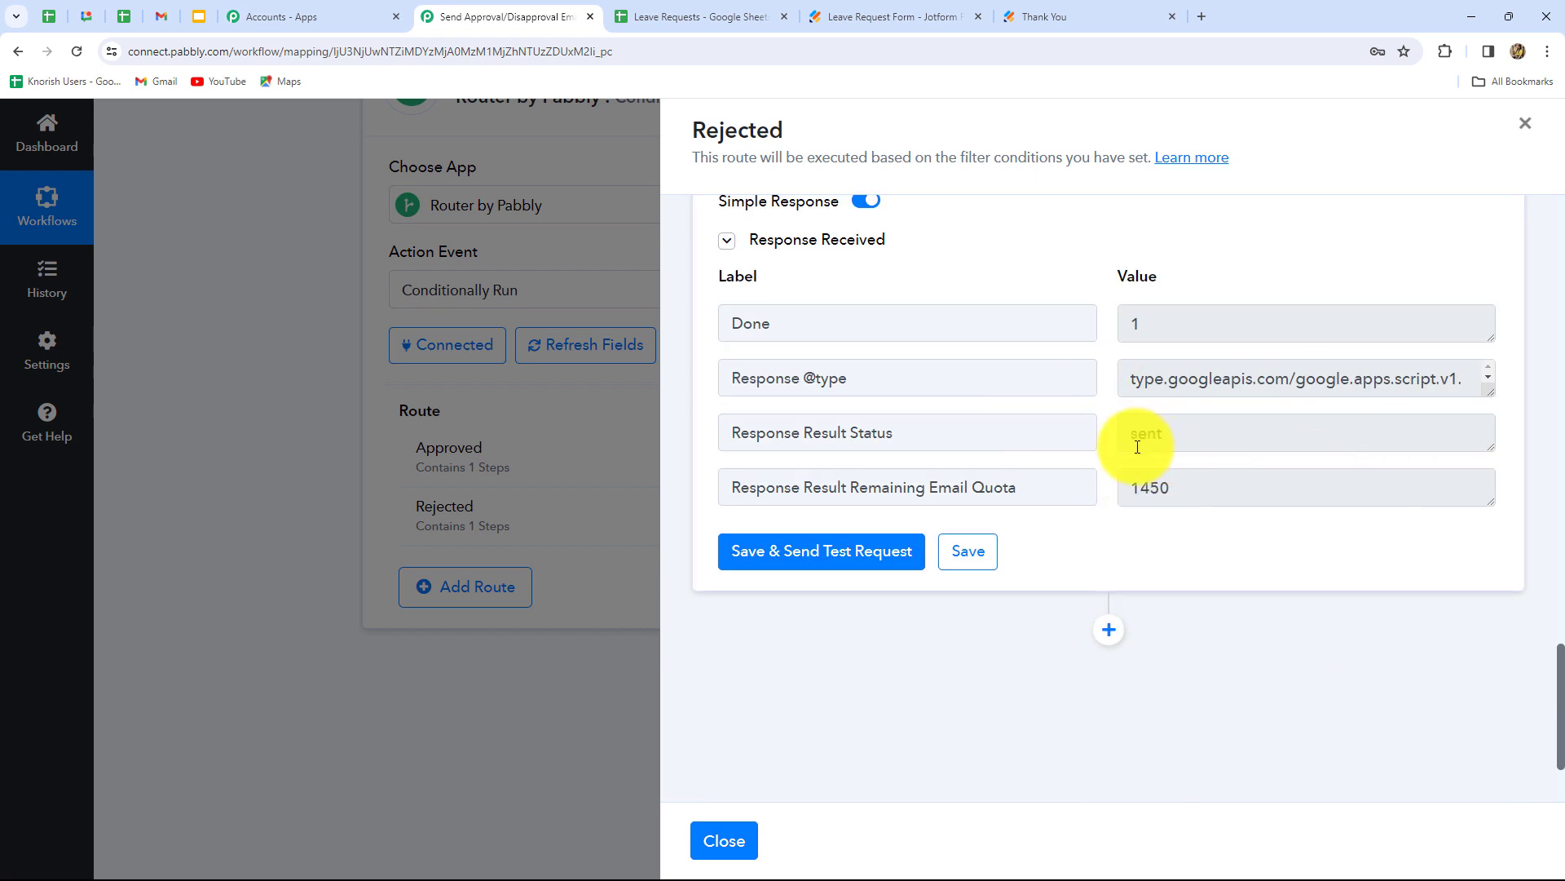
{"action": "left_click_drag", "start_coordinate": [1127, 441], "coordinate": [1196, 438]}
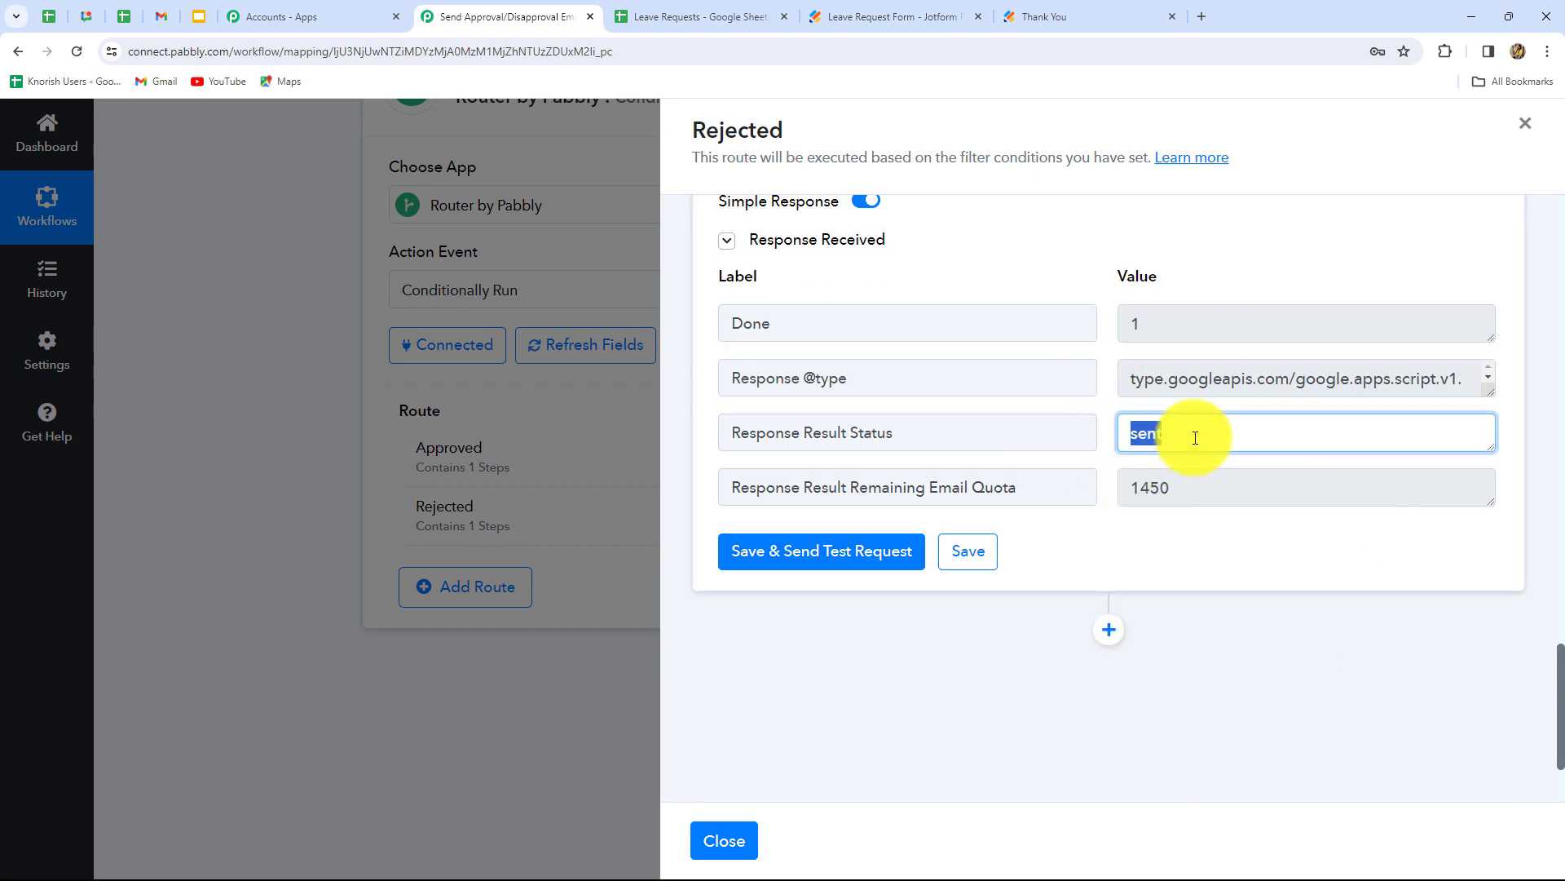
{"action": "left_click", "coordinate": [161, 17]}
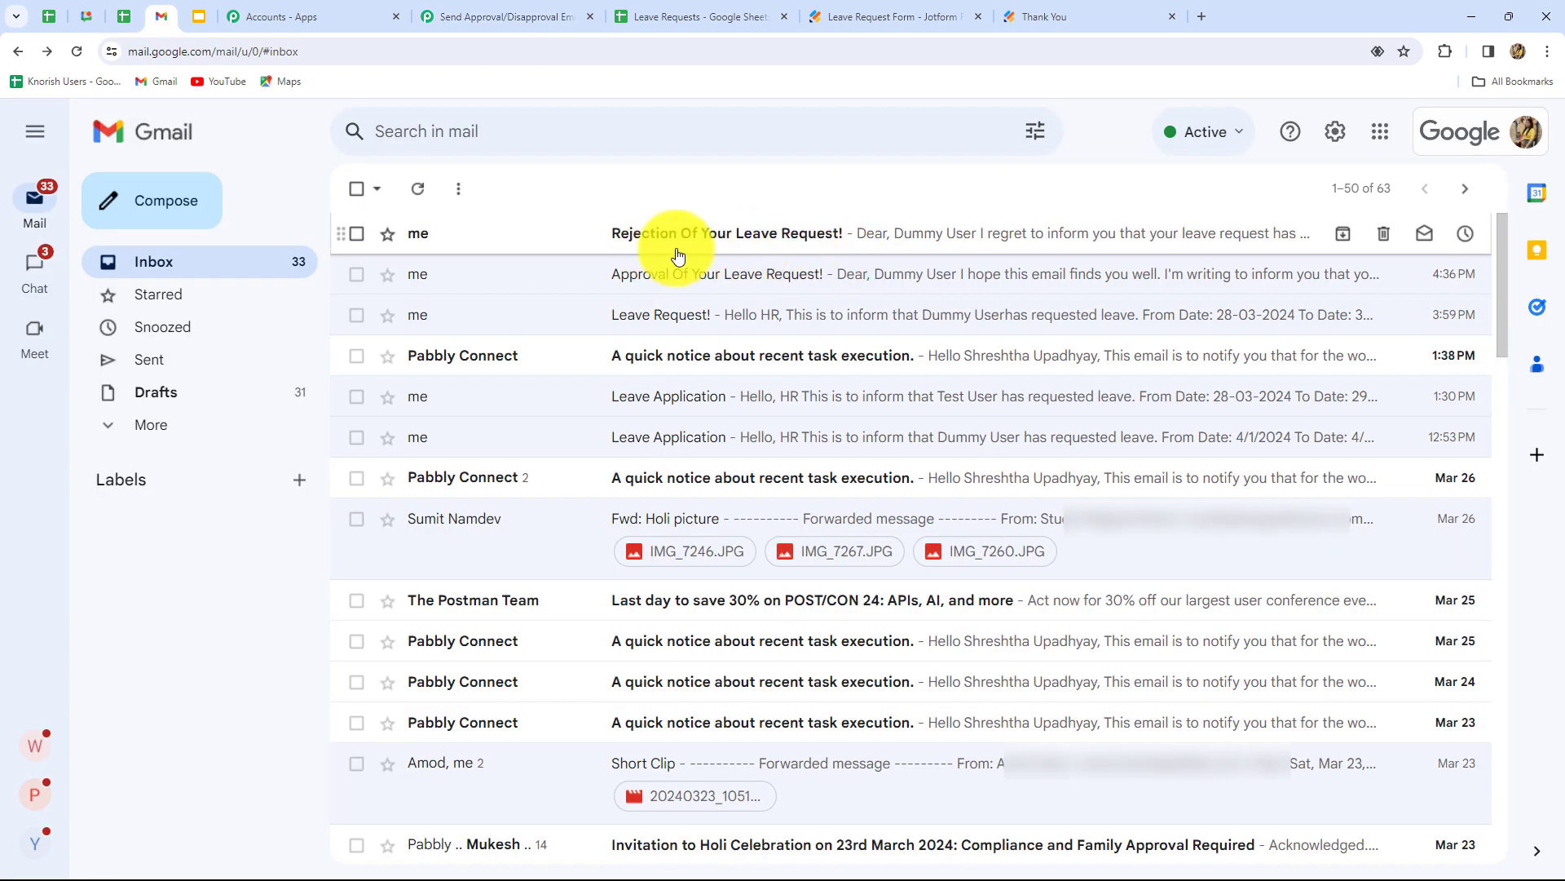
- Read the rejection email in Gmail, then close Pabbly's Rejected route panel
{"action": "left_click", "coordinate": [782, 242]}
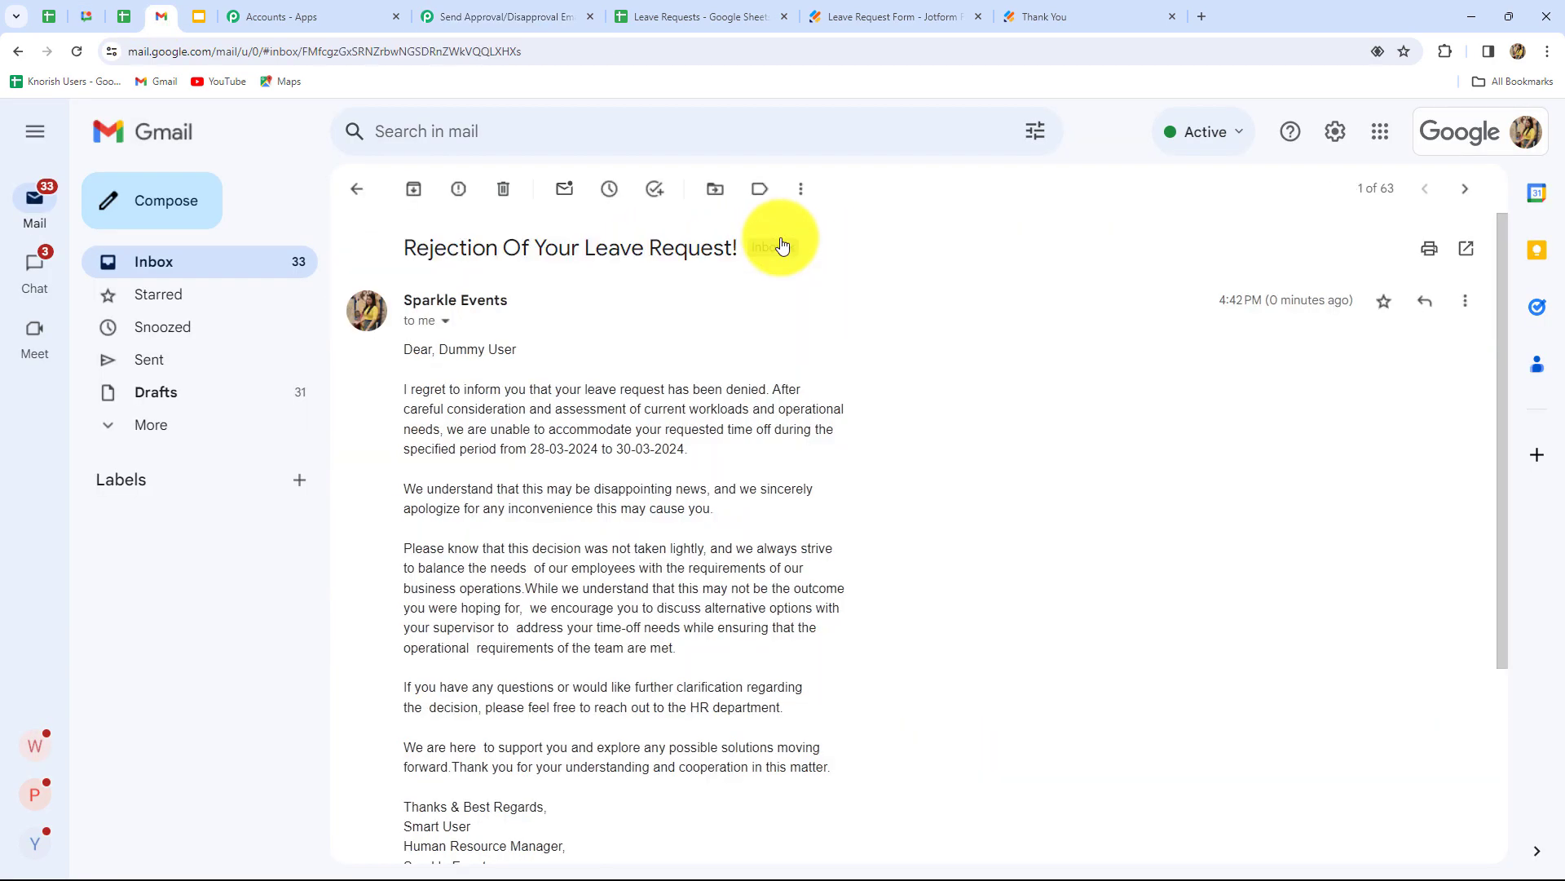
{"action": "scroll", "coordinate": [938, 662], "scroll_direction": "down", "scroll_amount": 3}
{"action": "scroll", "coordinate": [938, 662], "scroll_direction": "up", "scroll_amount": 3}
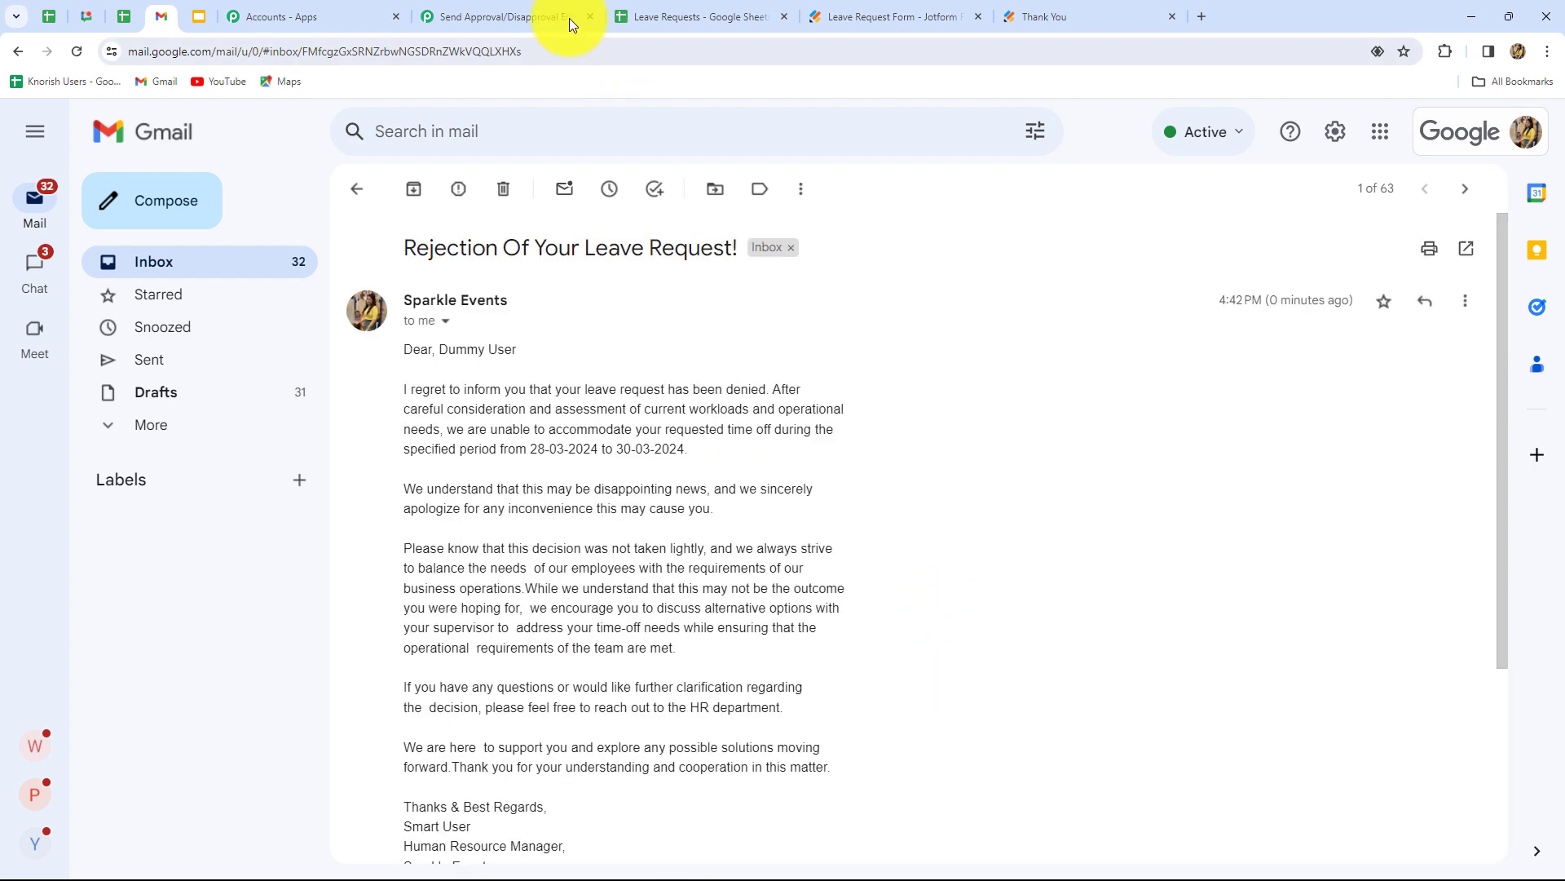
{"action": "left_click", "coordinate": [569, 18]}
{"action": "left_click", "coordinate": [1525, 123]}
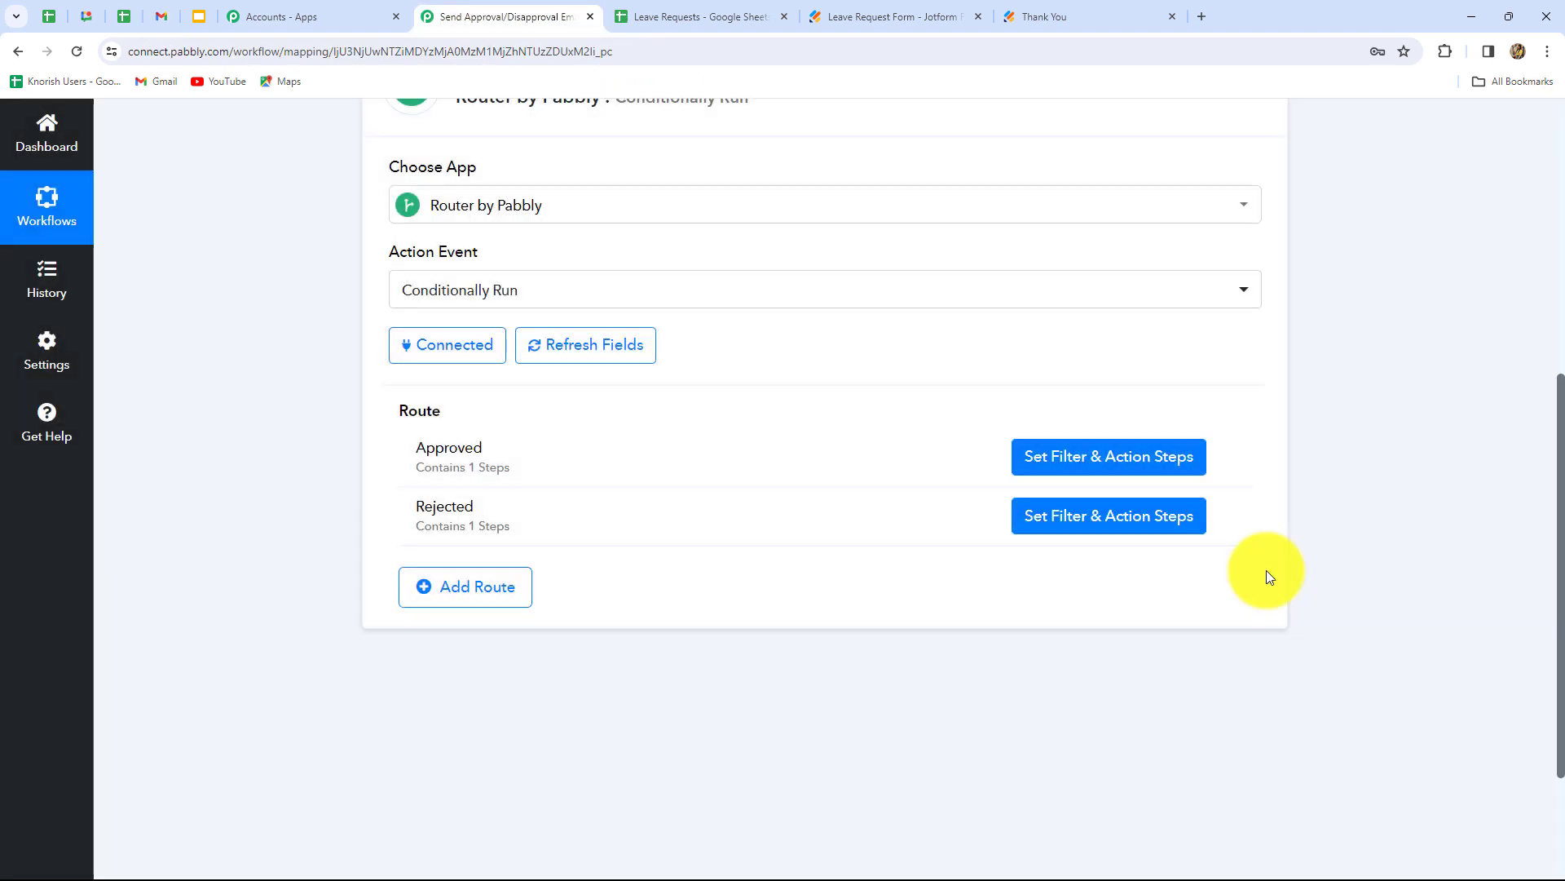
{"action": "scroll", "coordinate": [1277, 570], "scroll_direction": "up", "scroll_amount": 5}
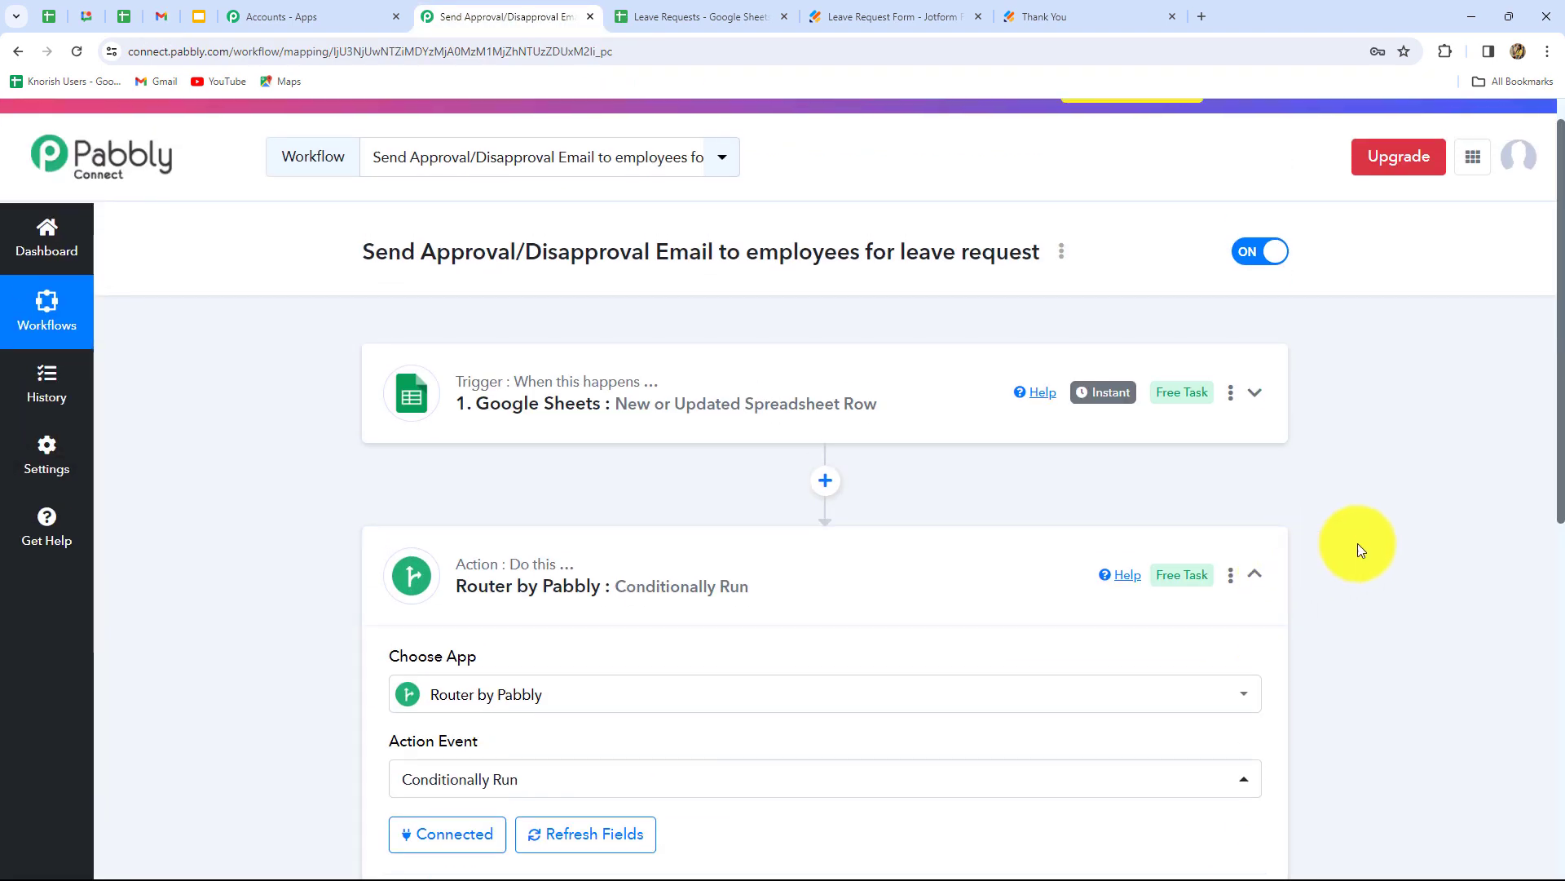
{"action": "scroll", "coordinate": [1358, 543], "scroll_direction": "down", "scroll_amount": 3}
{"action": "scroll", "coordinate": [1357, 543], "scroll_direction": "up", "scroll_amount": 3}
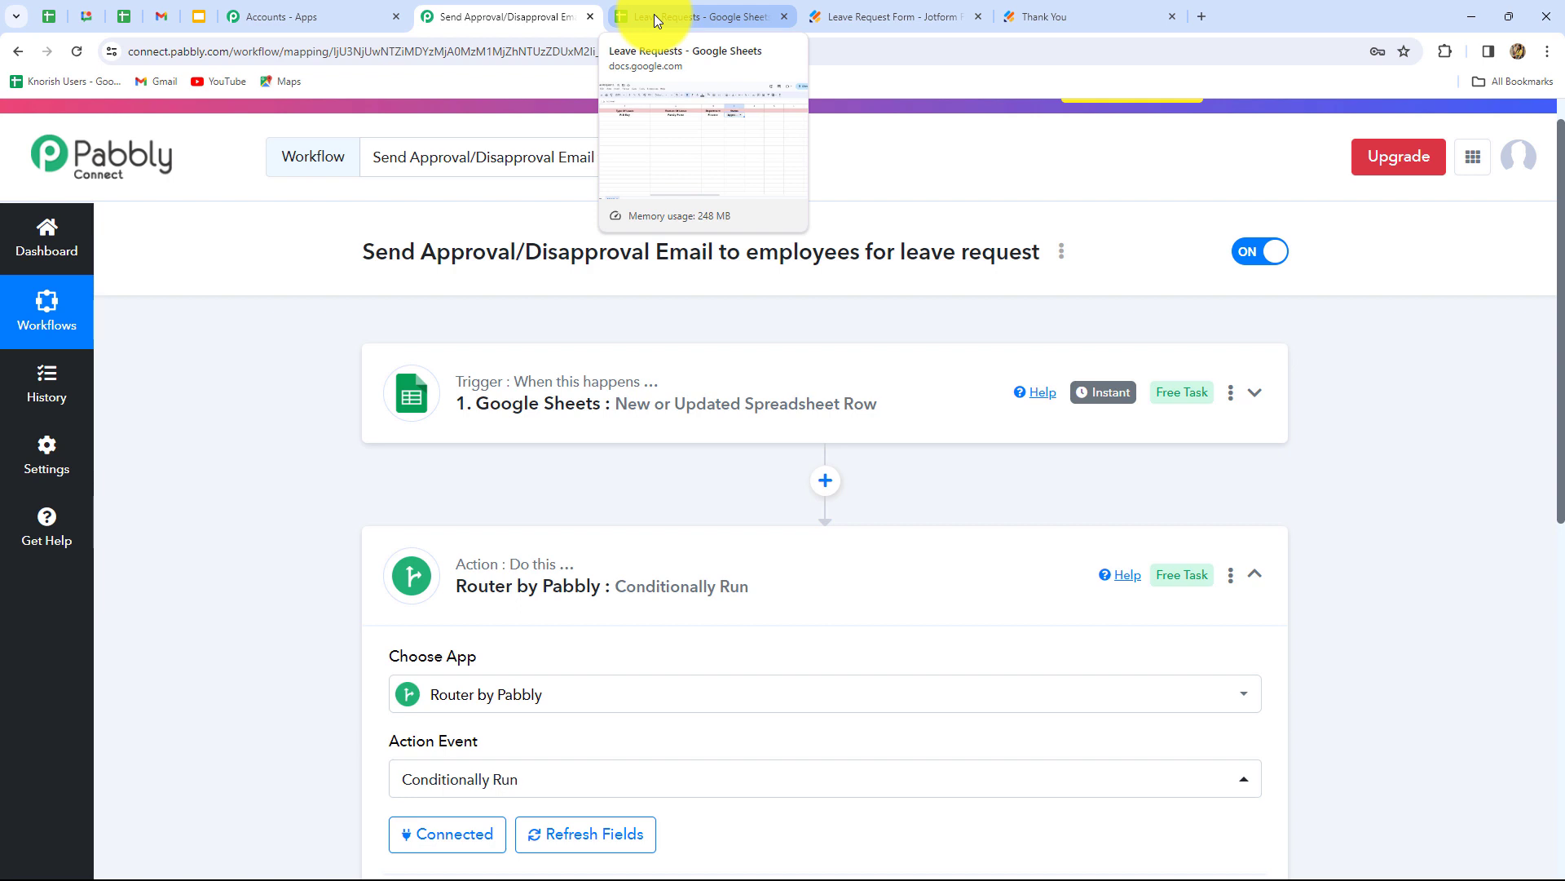
- Enable Extensions > Pabbly Connect Webhooks > Send On Event on the Leave Requests sheet
{"action": "left_click", "coordinate": [653, 13]}
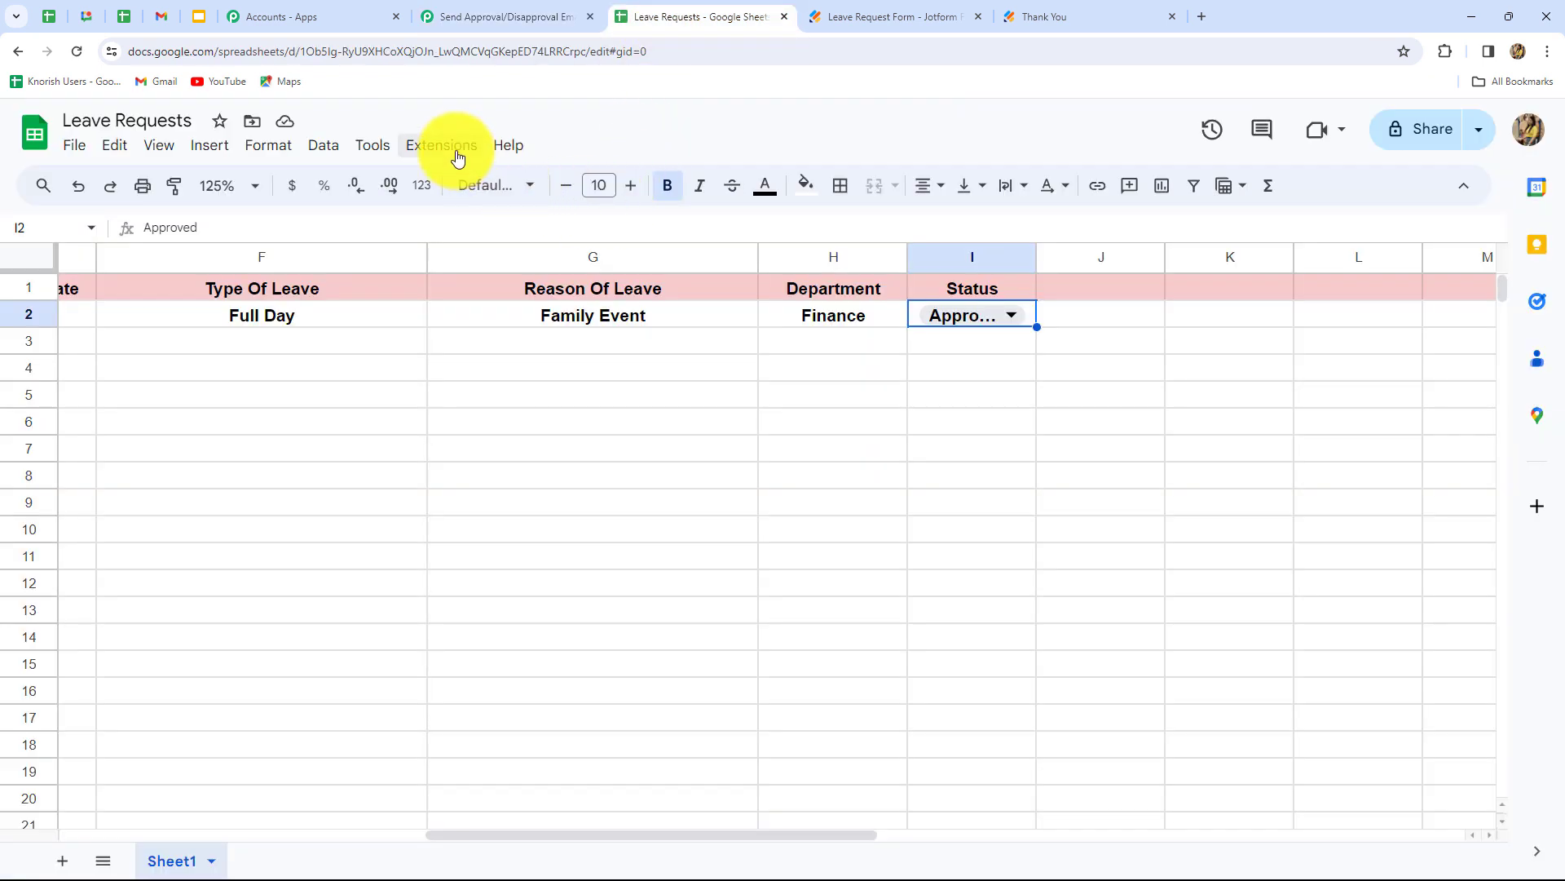
{"action": "left_click", "coordinate": [453, 148]}
{"action": "mouse_move", "coordinate": [472, 351]}
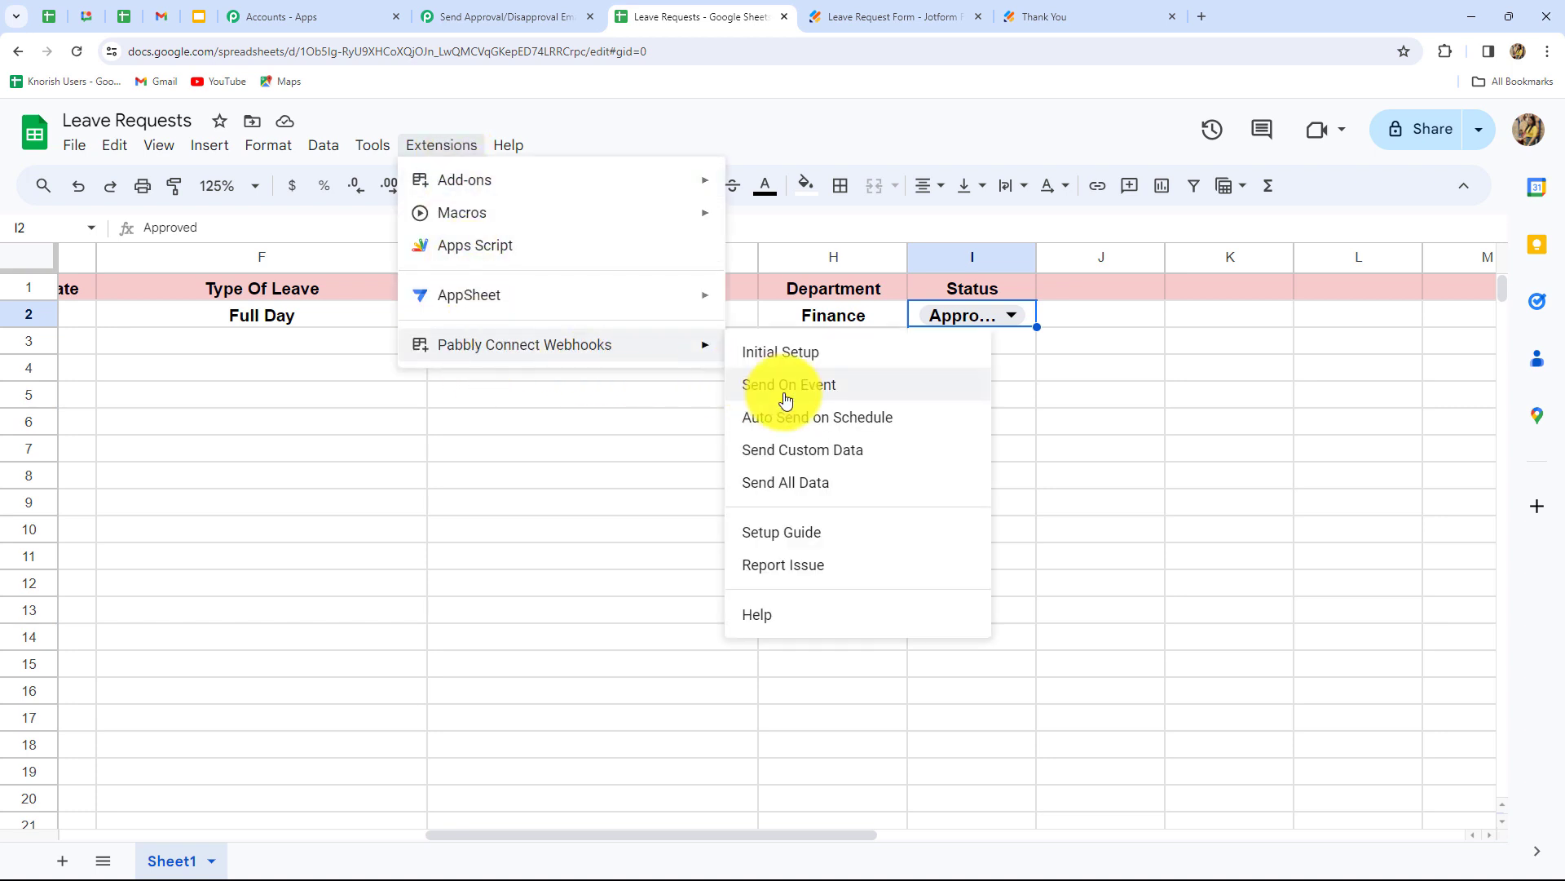
{"action": "left_click", "coordinate": [813, 388]}
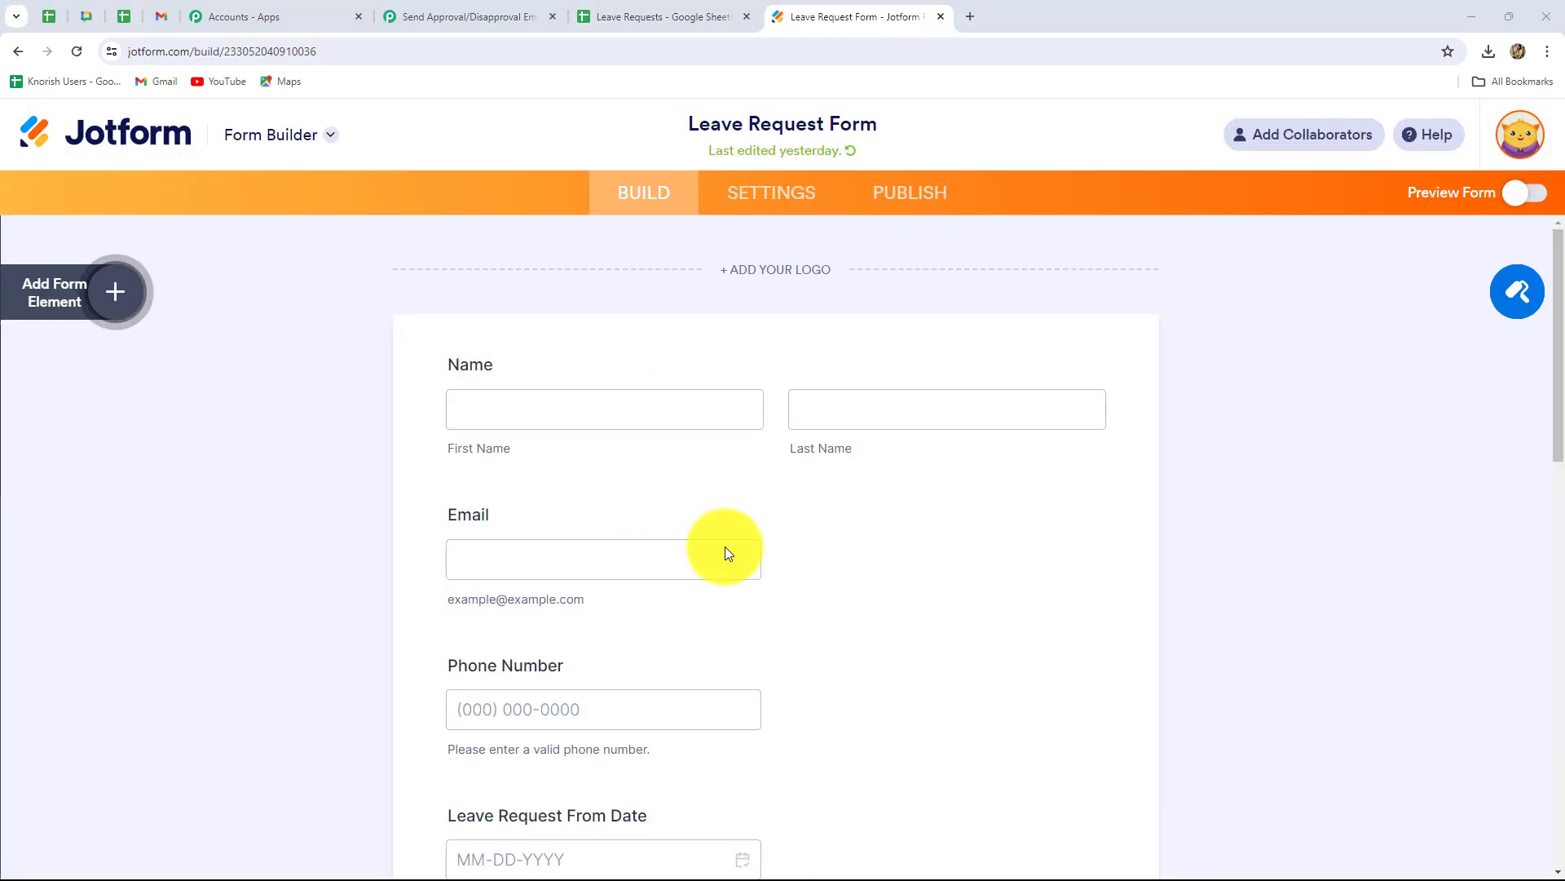
- Copy the Leave Request Form's public link and load it in a new tab
{"action": "left_click", "coordinate": [894, 199]}
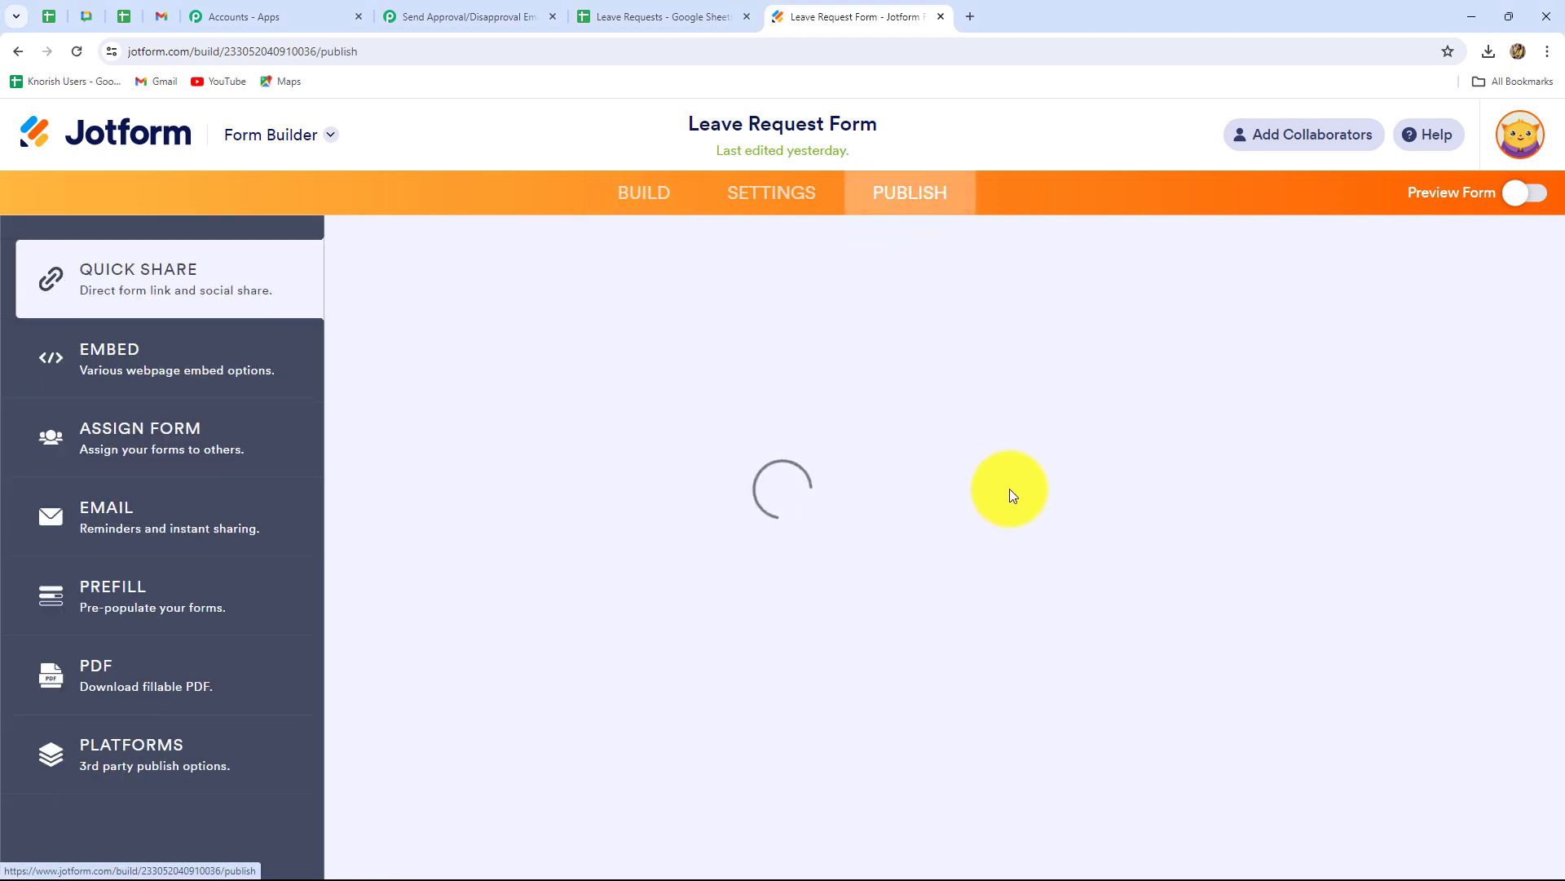
{"action": "left_click", "coordinate": [812, 467]}
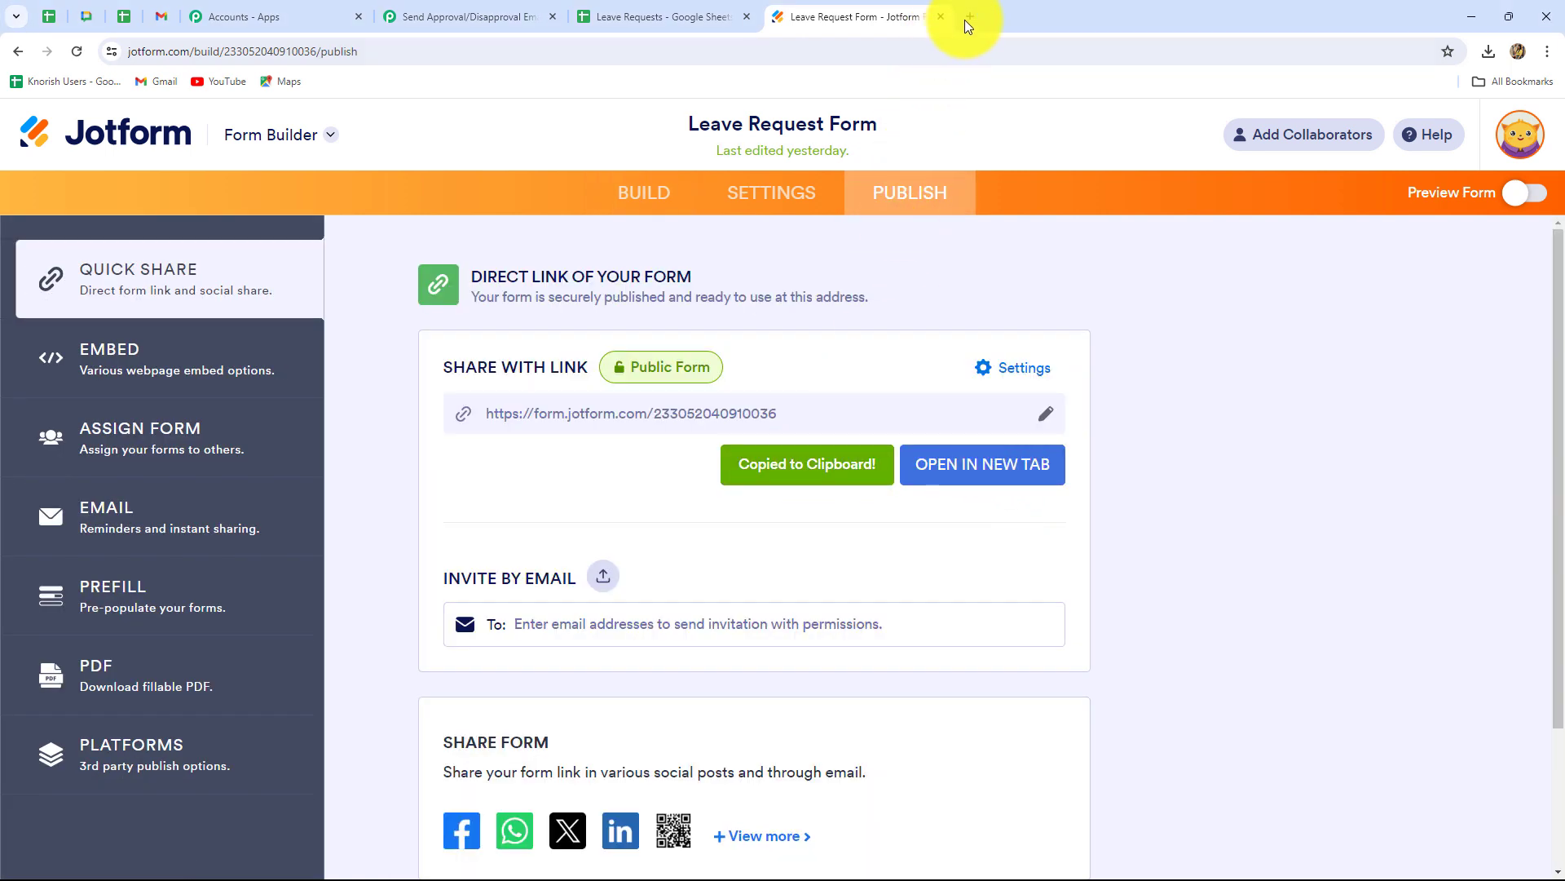
{"action": "left_click", "coordinate": [968, 17]}
{"action": "key", "text": "ctrl+v"}
{"action": "key", "text": "Return"}
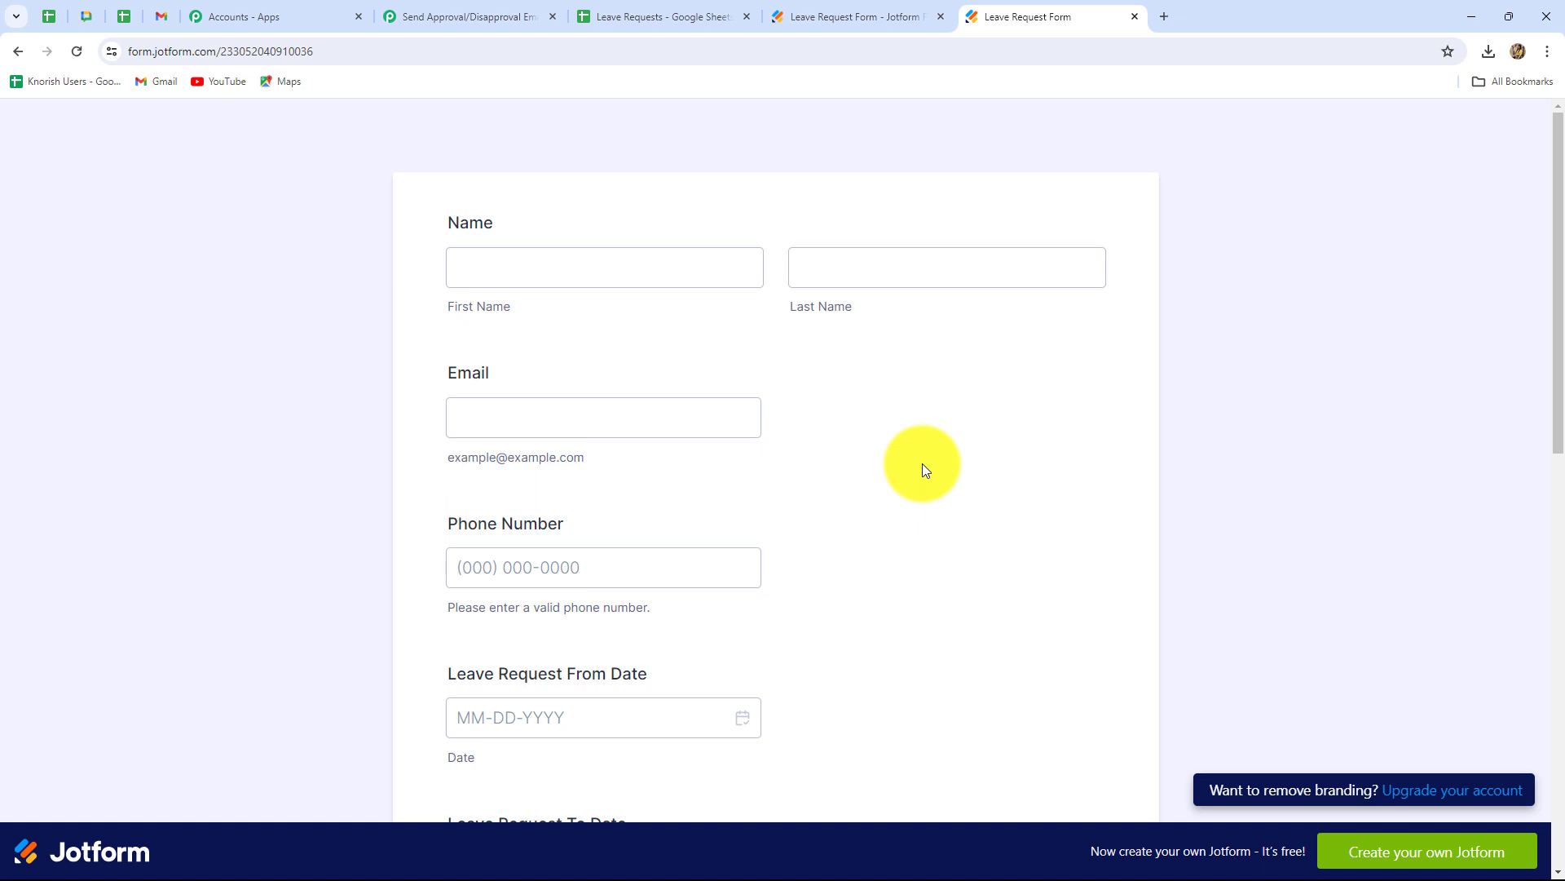
- Enter the employee's first name, last name, e-mail address and phone number
{"action": "left_click", "coordinate": [589, 271]}
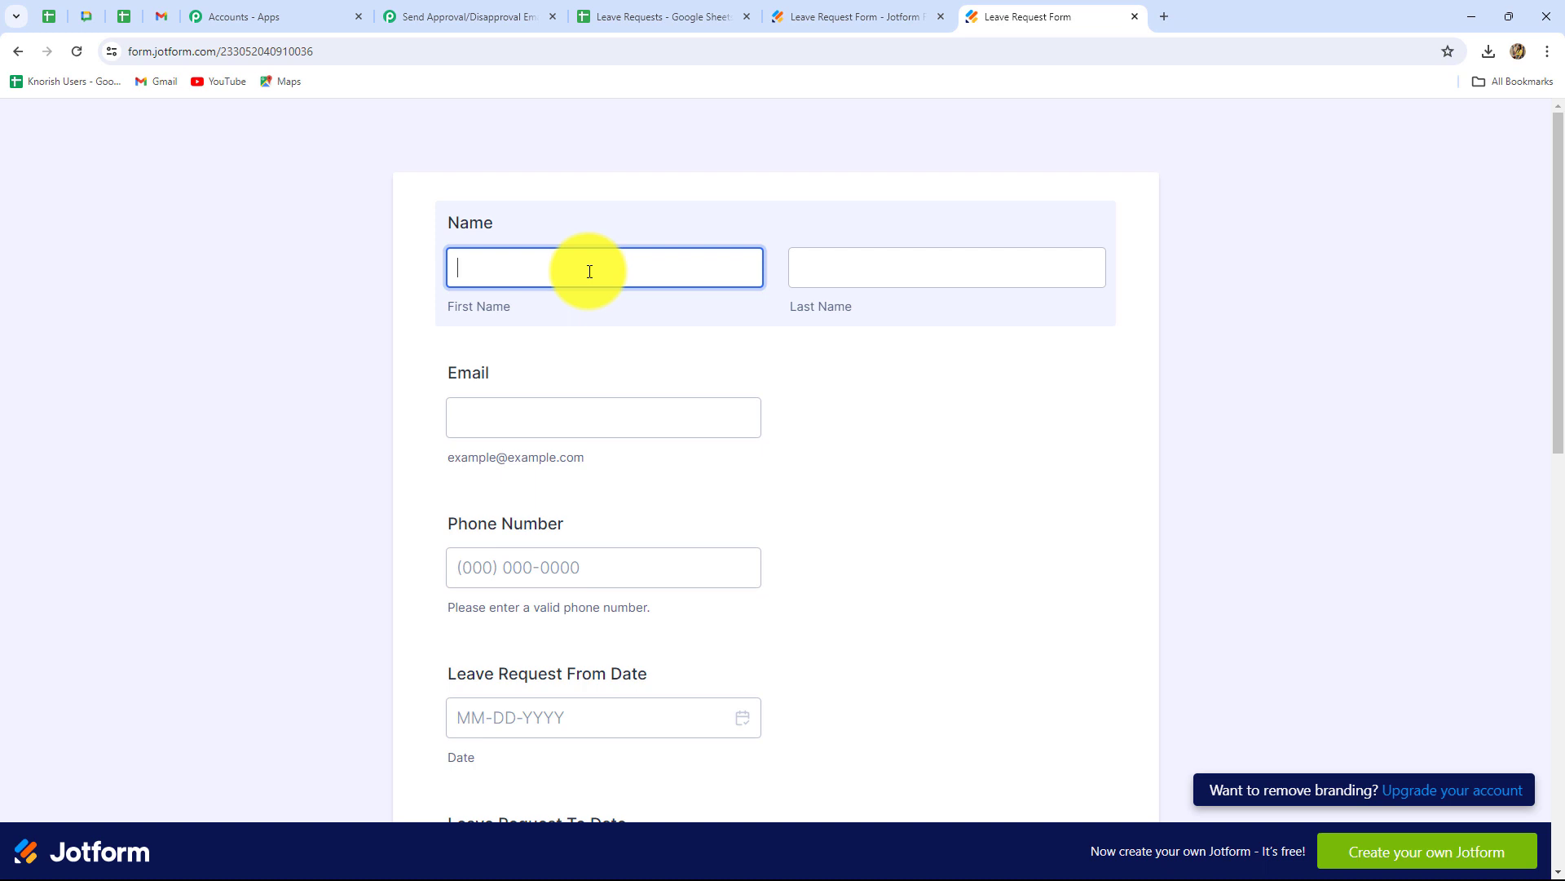
{"action": "type", "text": "Demo"}
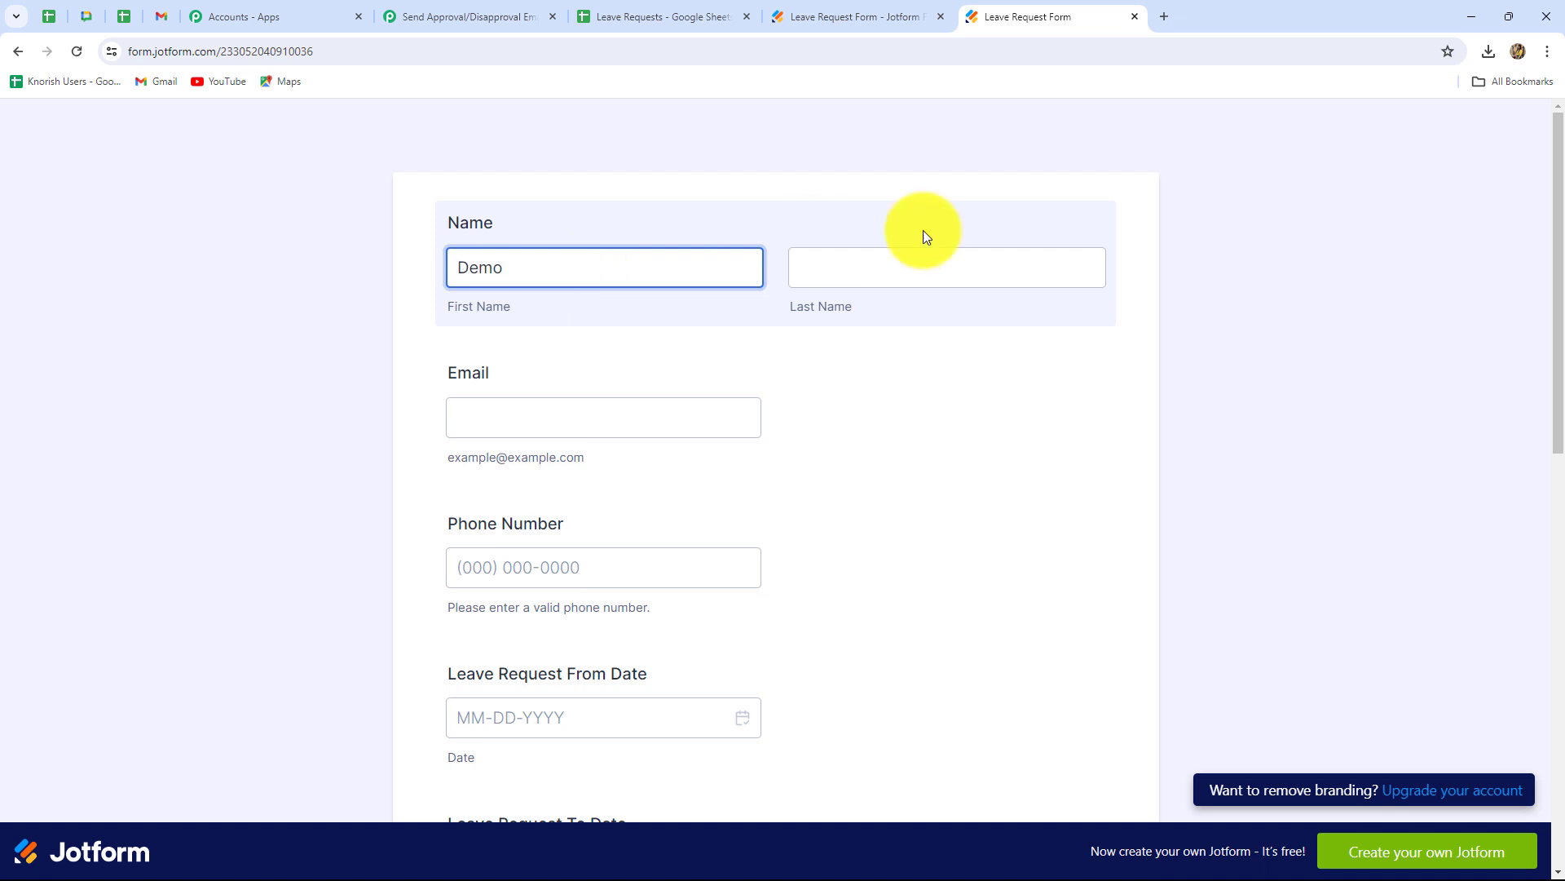
{"action": "left_click", "coordinate": [923, 269]}
{"action": "type", "text": "Employee"}
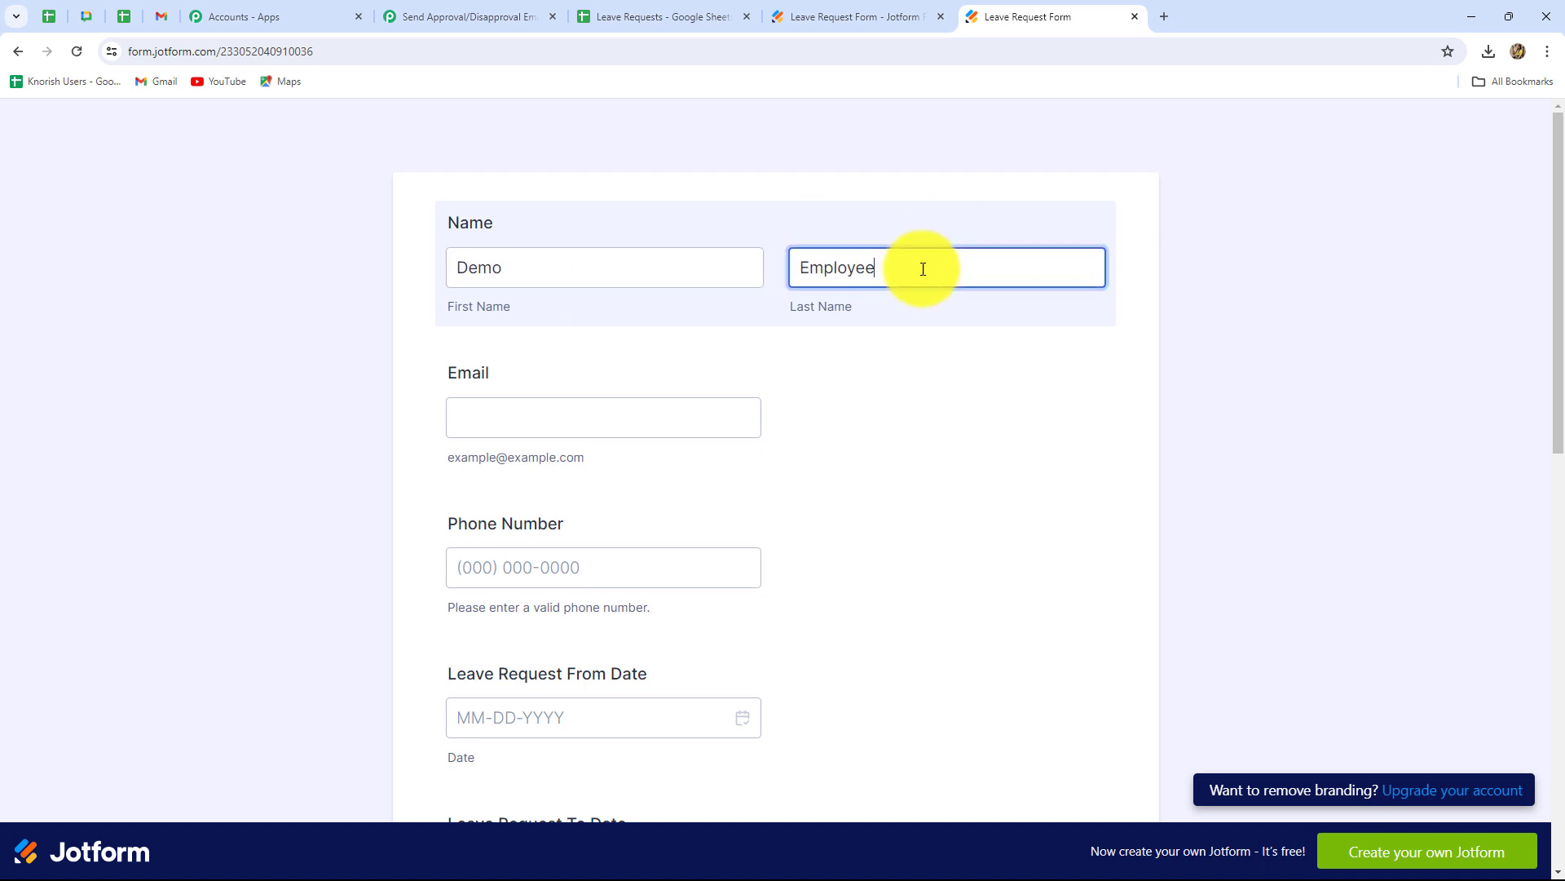
{"action": "left_click", "coordinate": [616, 397]}
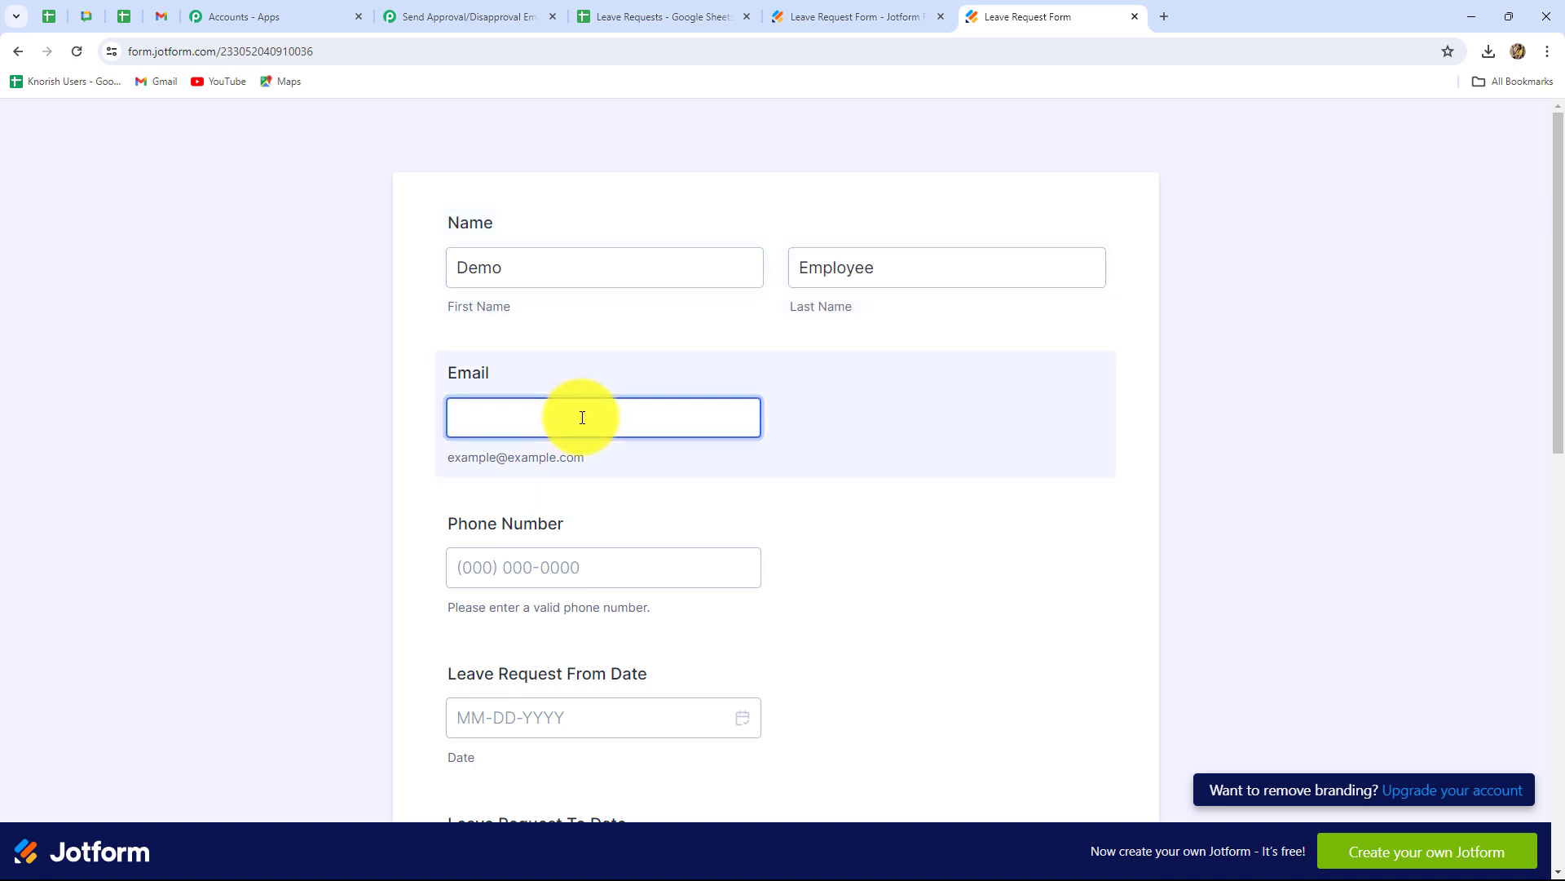
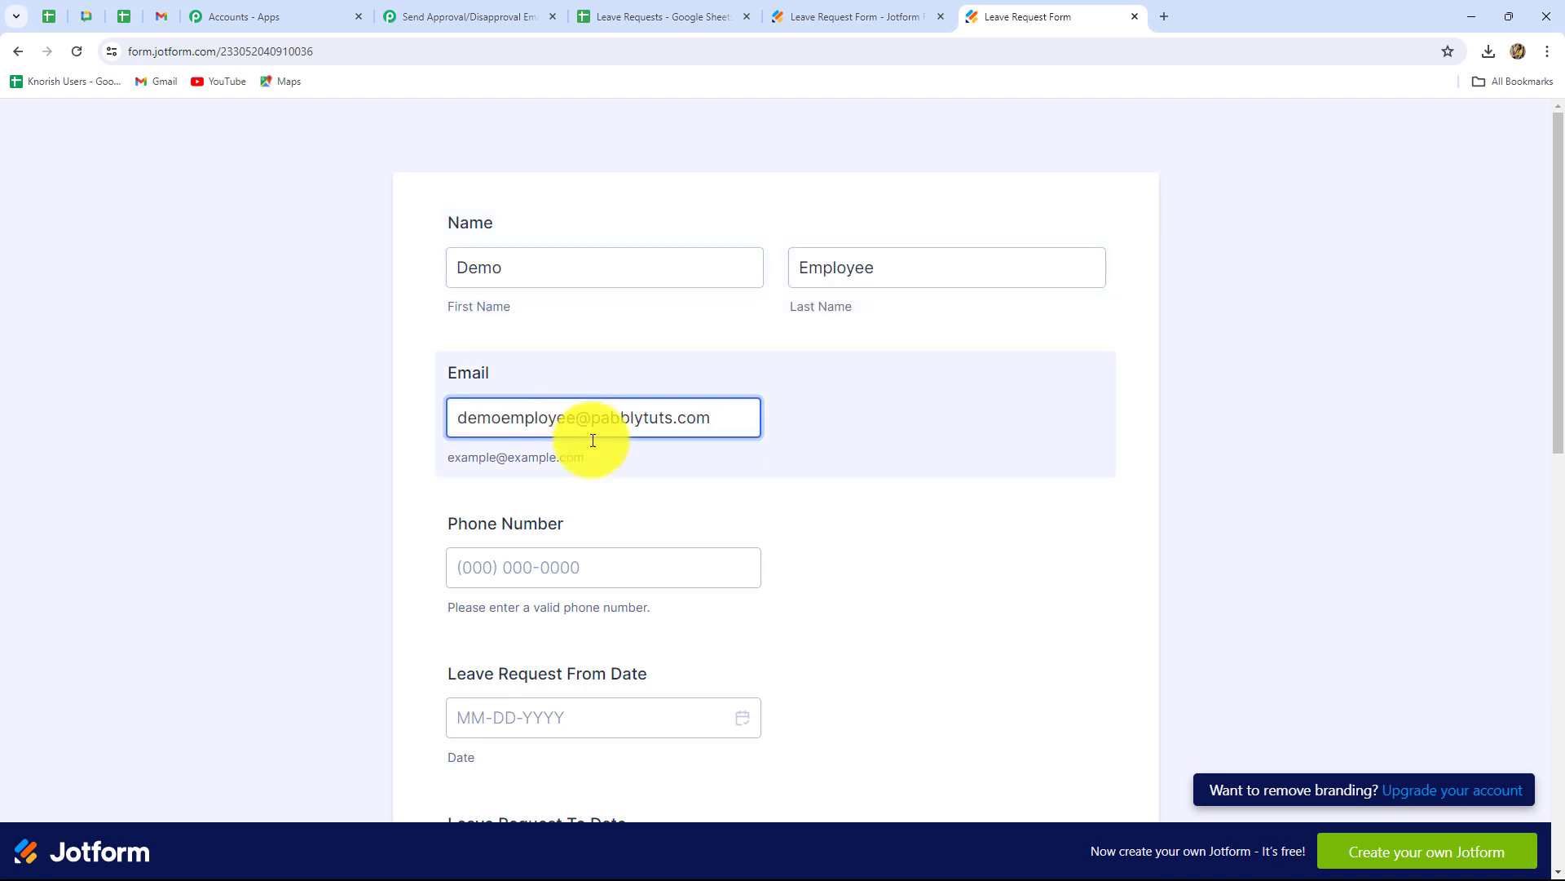
{"action": "left_click", "coordinate": [537, 568]}
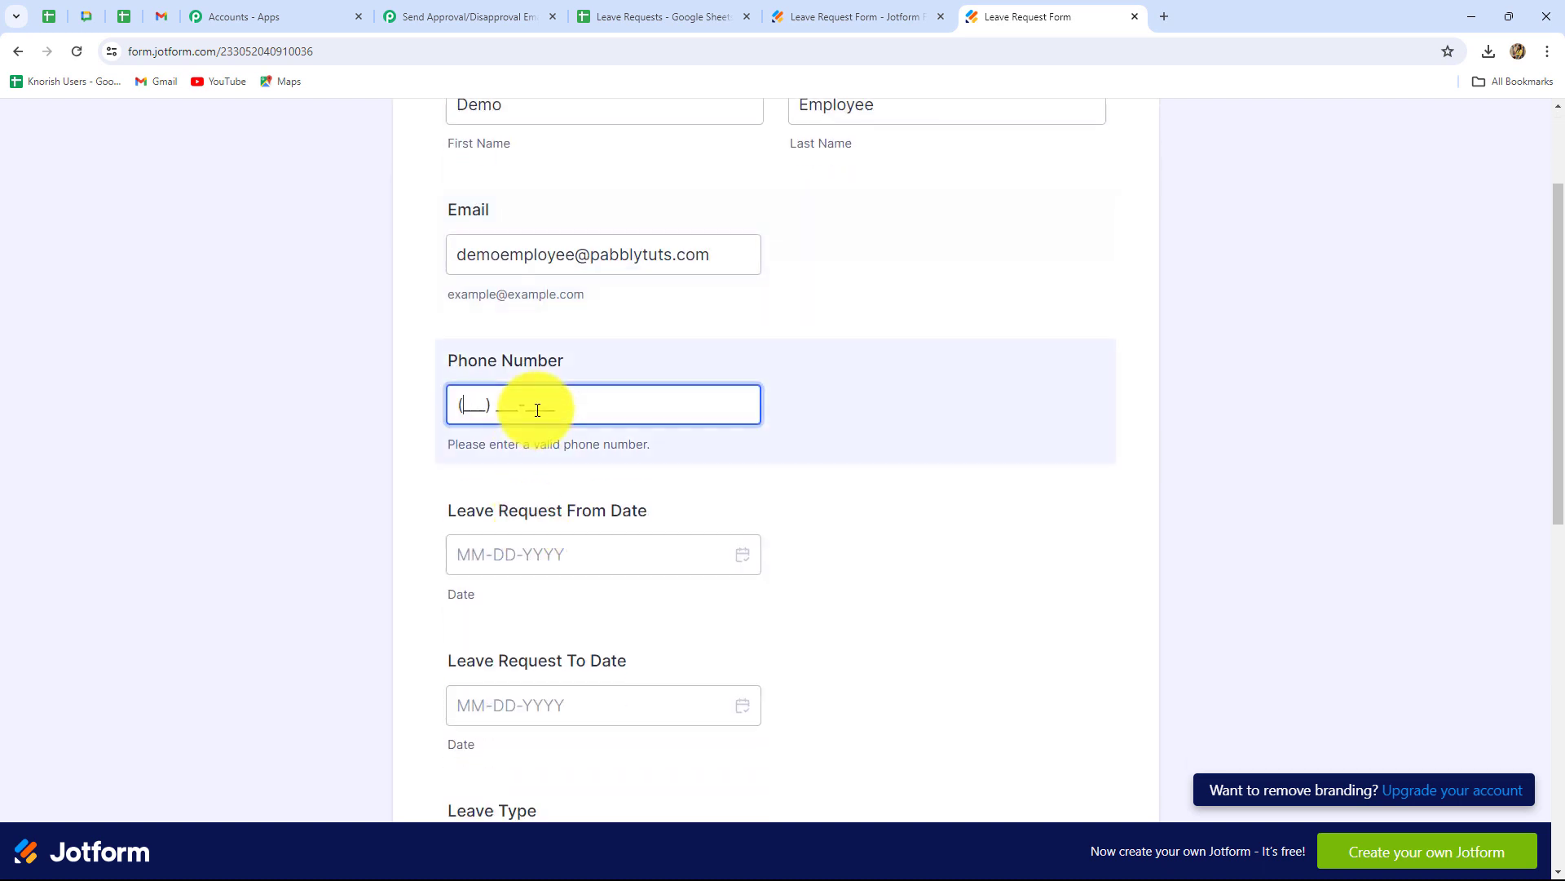
- Set the leave dates from 04-01-2024 to 04-04-2024 using the date pickers
{"action": "scroll", "coordinate": [520, 522], "scroll_direction": "down", "scroll_amount": 2}
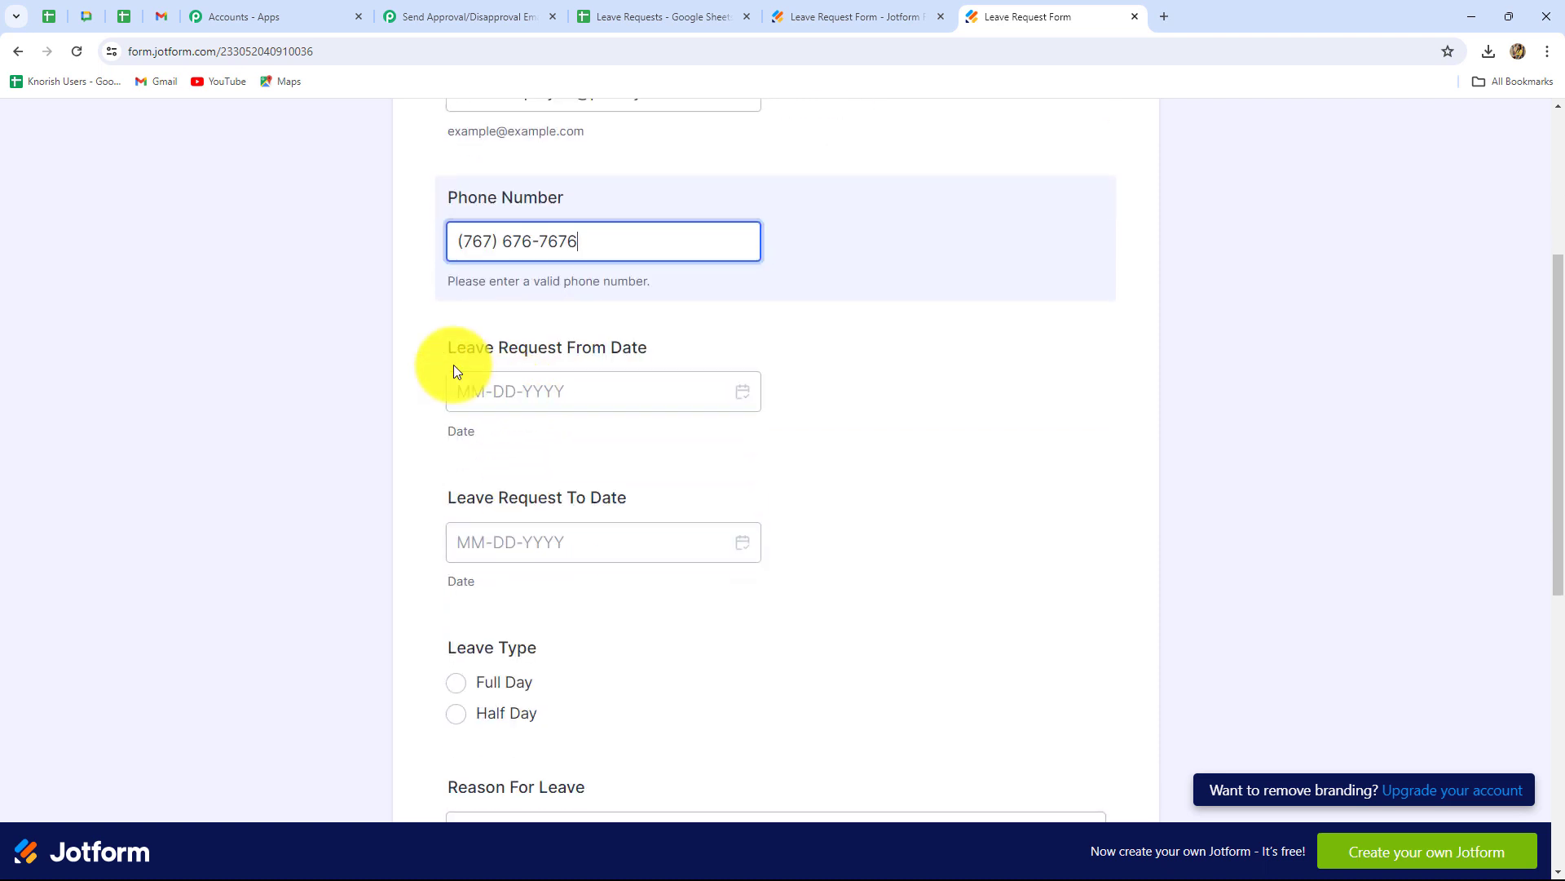
{"action": "left_click", "coordinate": [570, 388]}
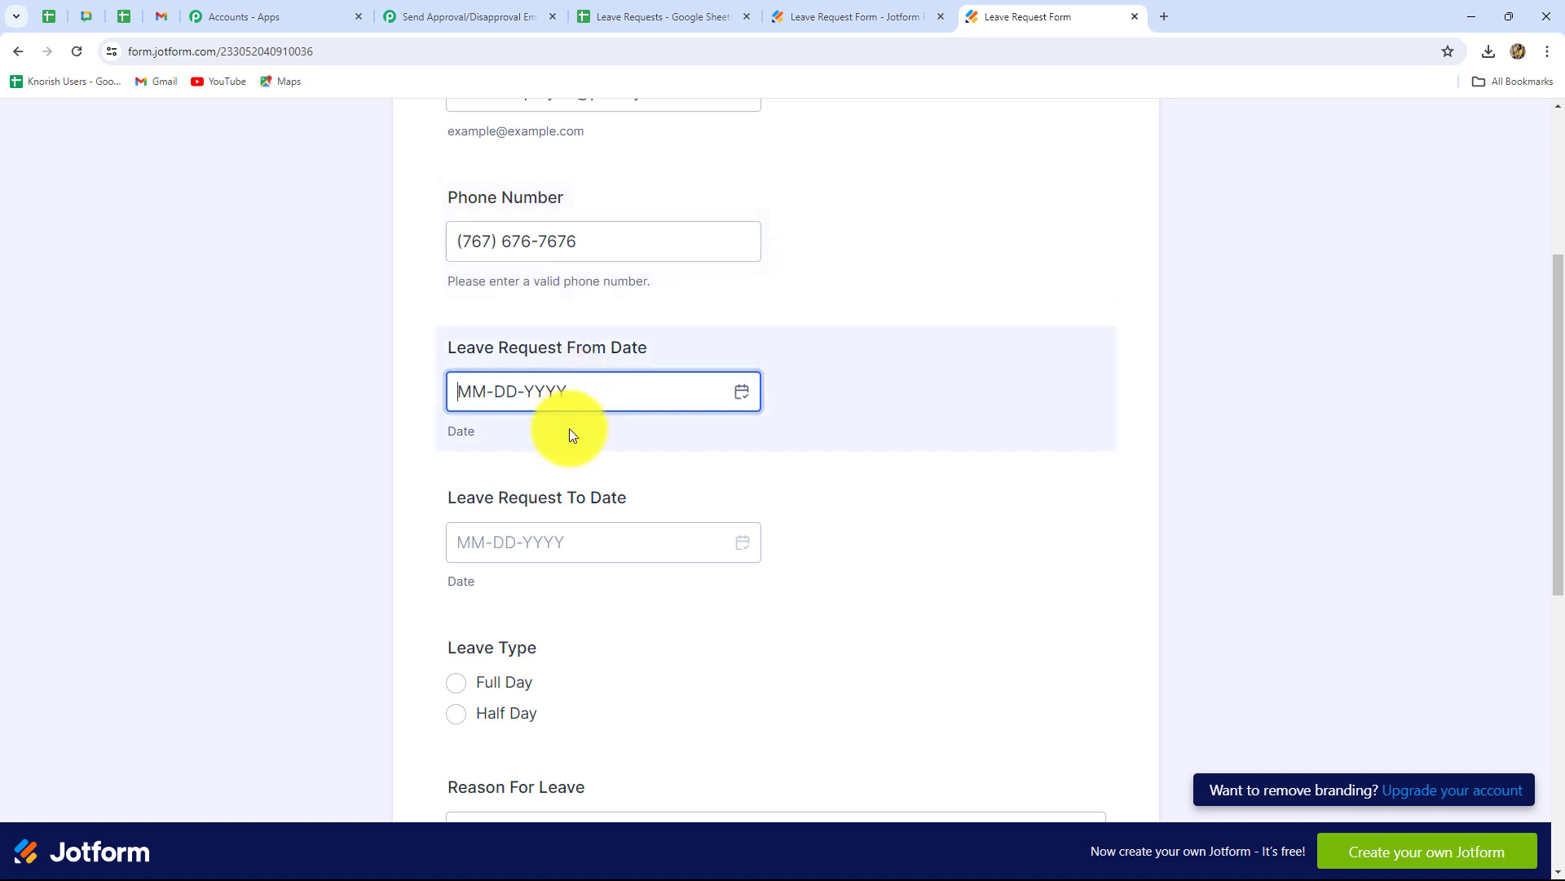
{"action": "left_click", "coordinate": [740, 400]}
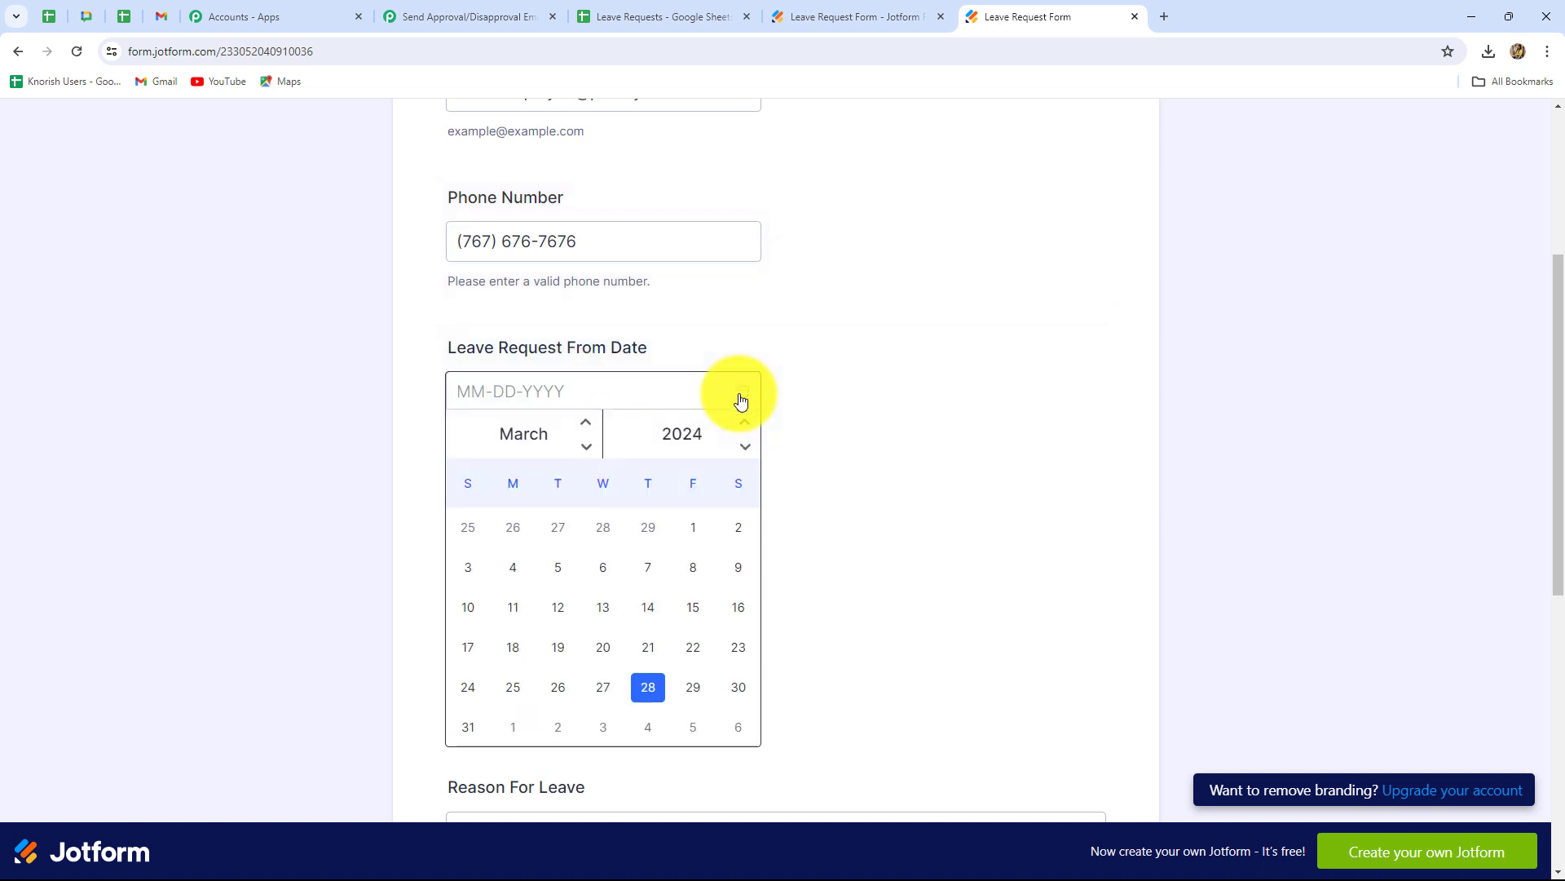
{"action": "left_click", "coordinate": [513, 727]}
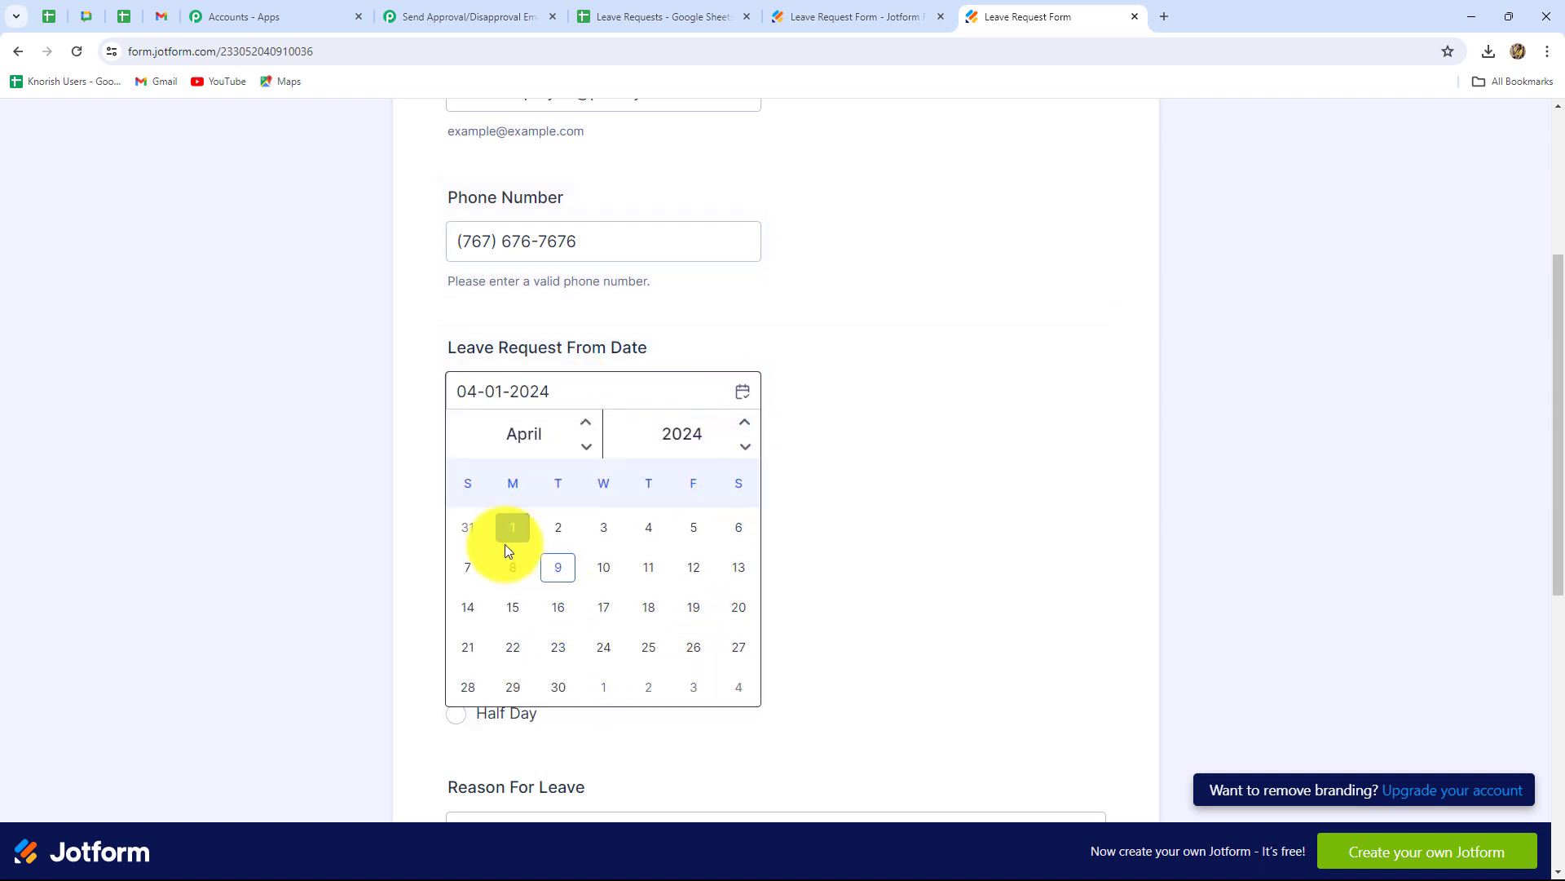
{"action": "left_click", "coordinate": [917, 531]}
{"action": "left_click", "coordinate": [628, 549]}
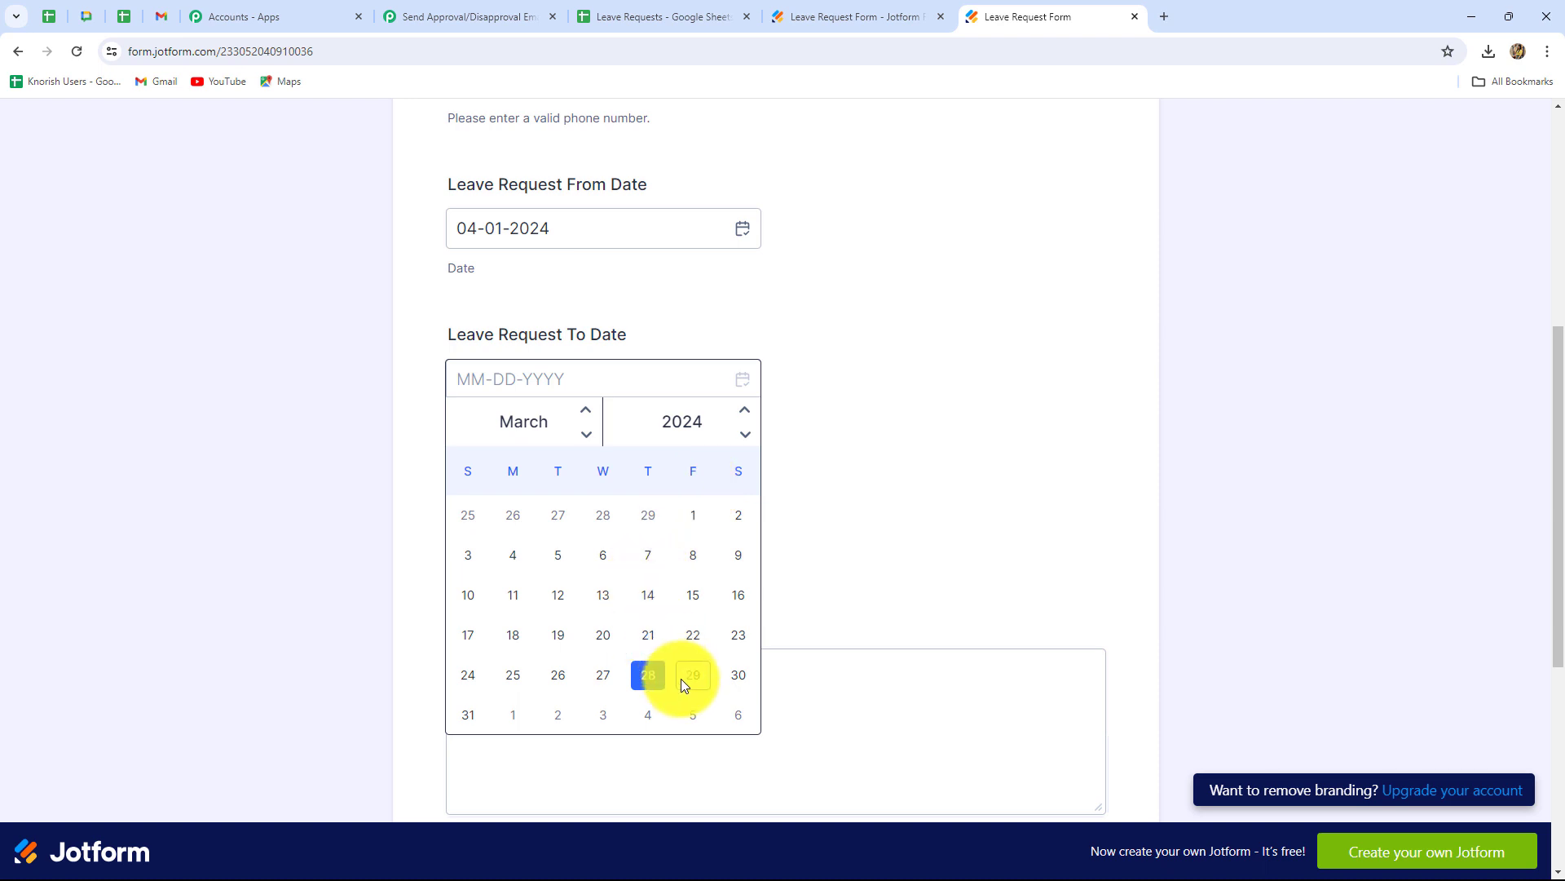
{"action": "left_click", "coordinate": [661, 717]}
{"action": "scroll", "coordinate": [515, 529], "scroll_direction": "up", "scroll_amount": 3}
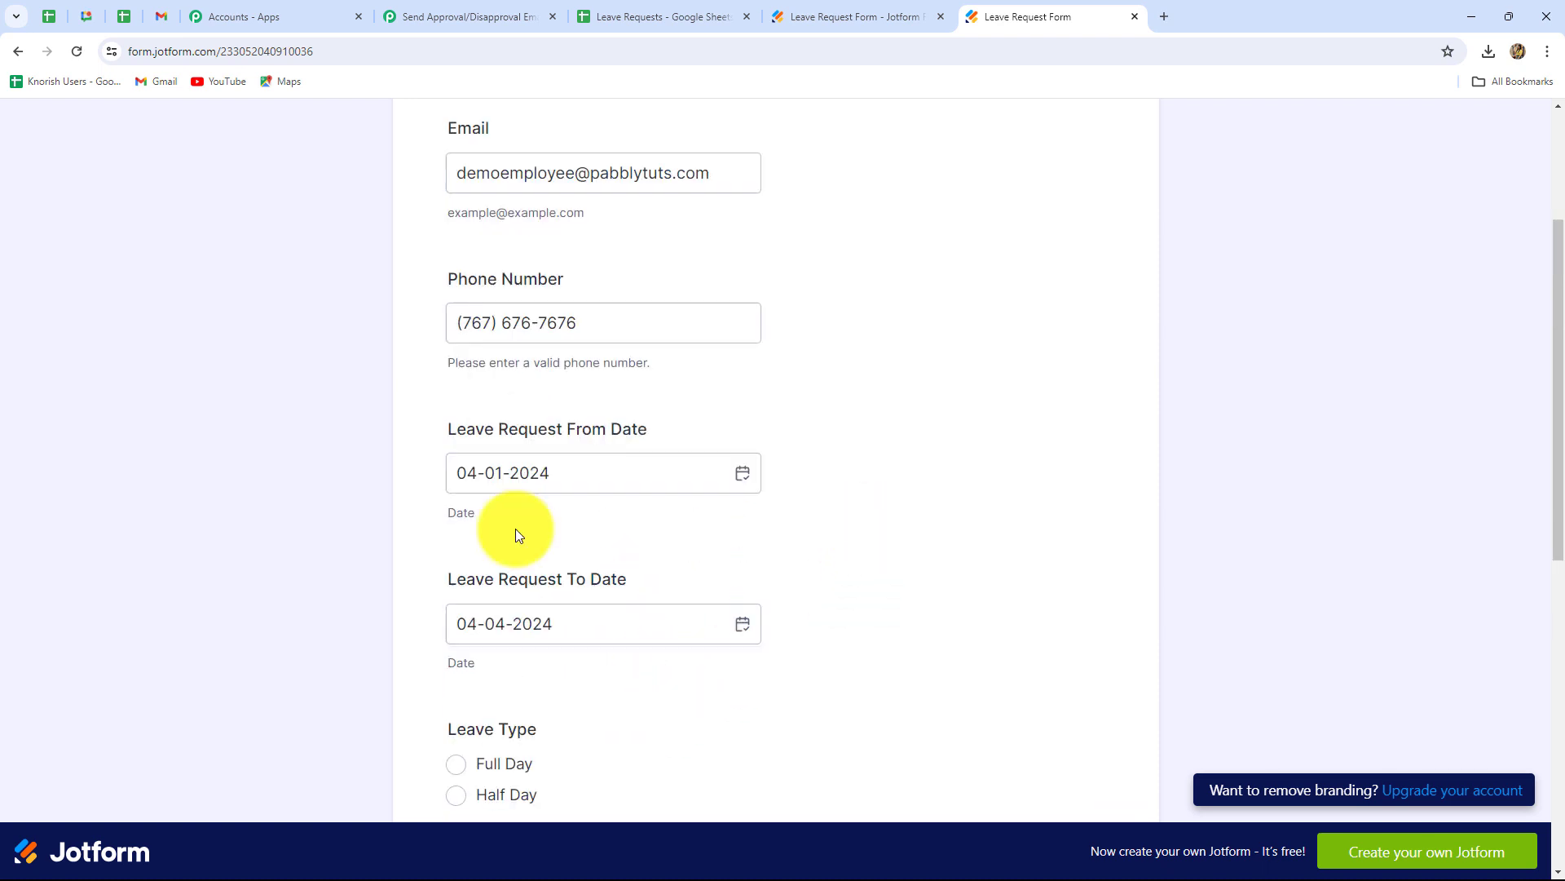
{"action": "left_click", "coordinate": [476, 484]}
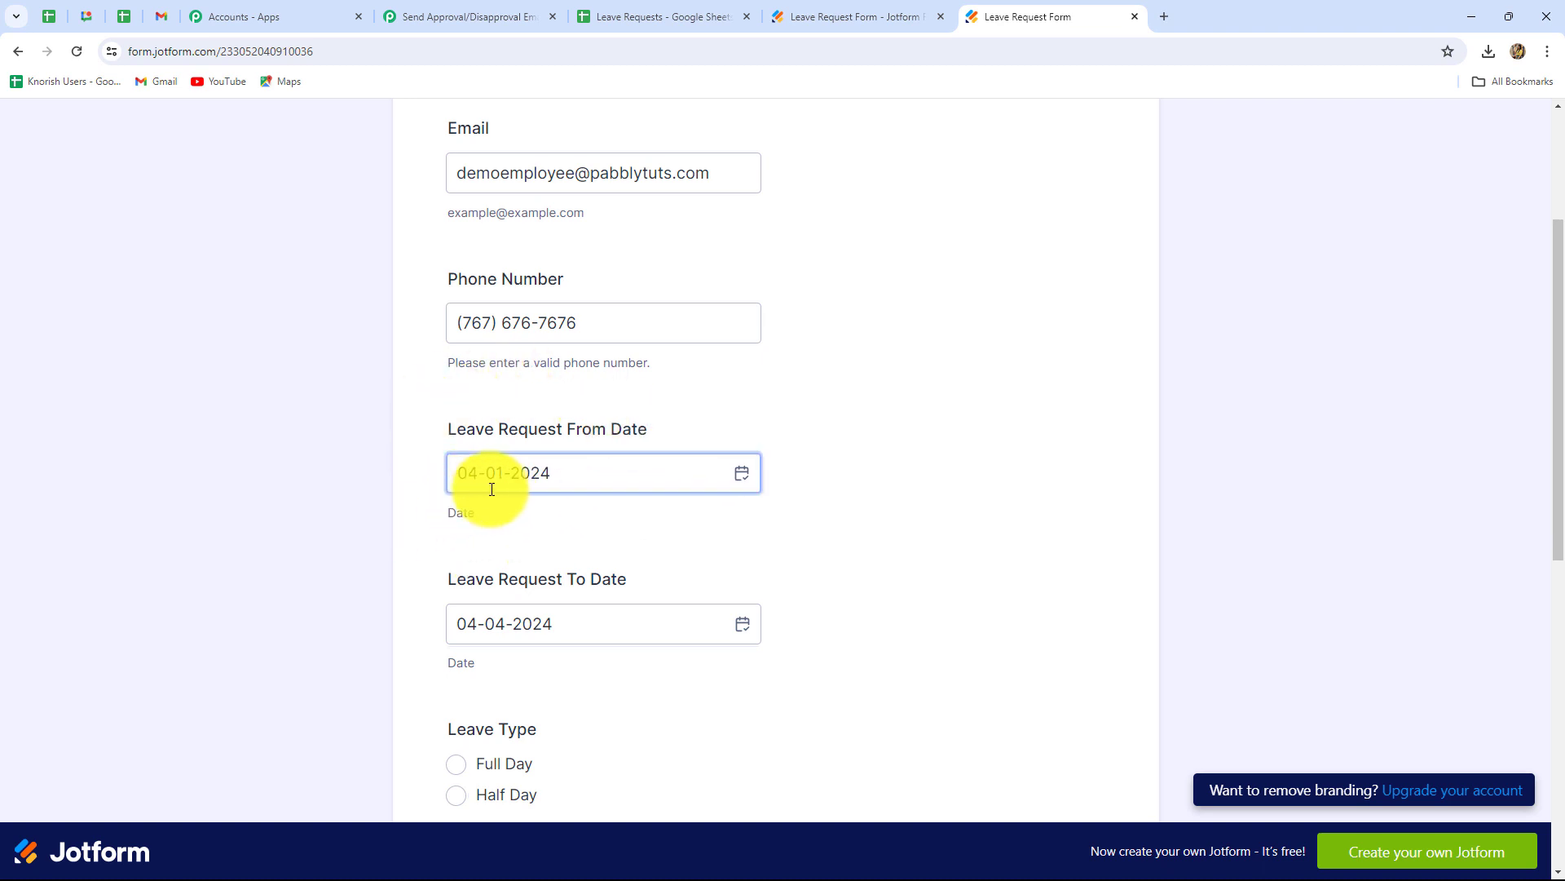
{"action": "left_click", "coordinate": [424, 580]}
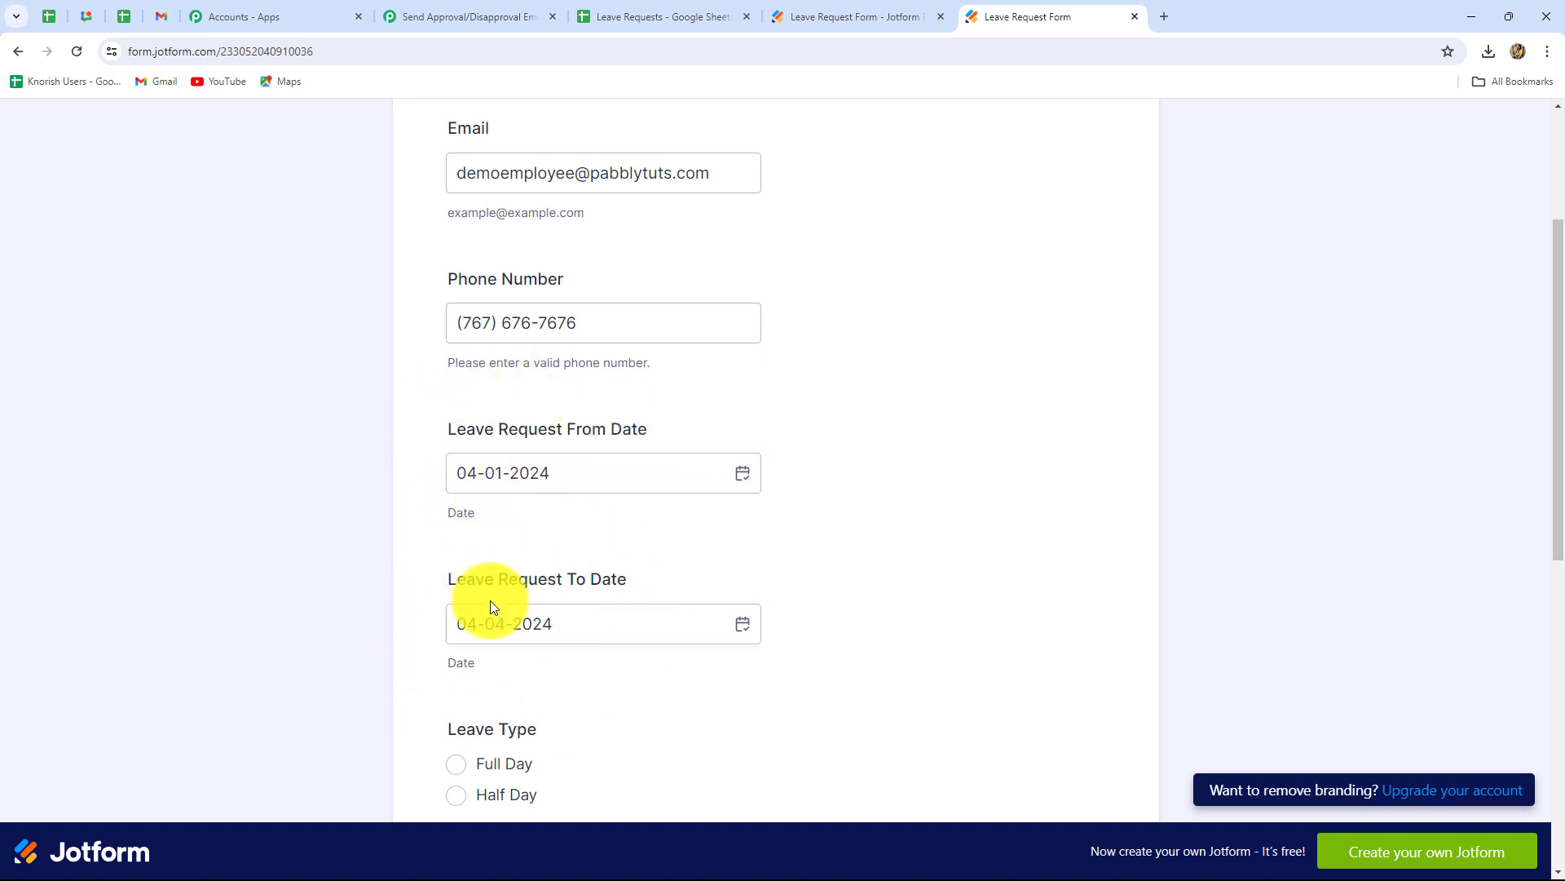
{"action": "left_click", "coordinate": [494, 624]}
{"action": "scroll", "coordinate": [592, 657], "scroll_direction": "down", "scroll_amount": 5}
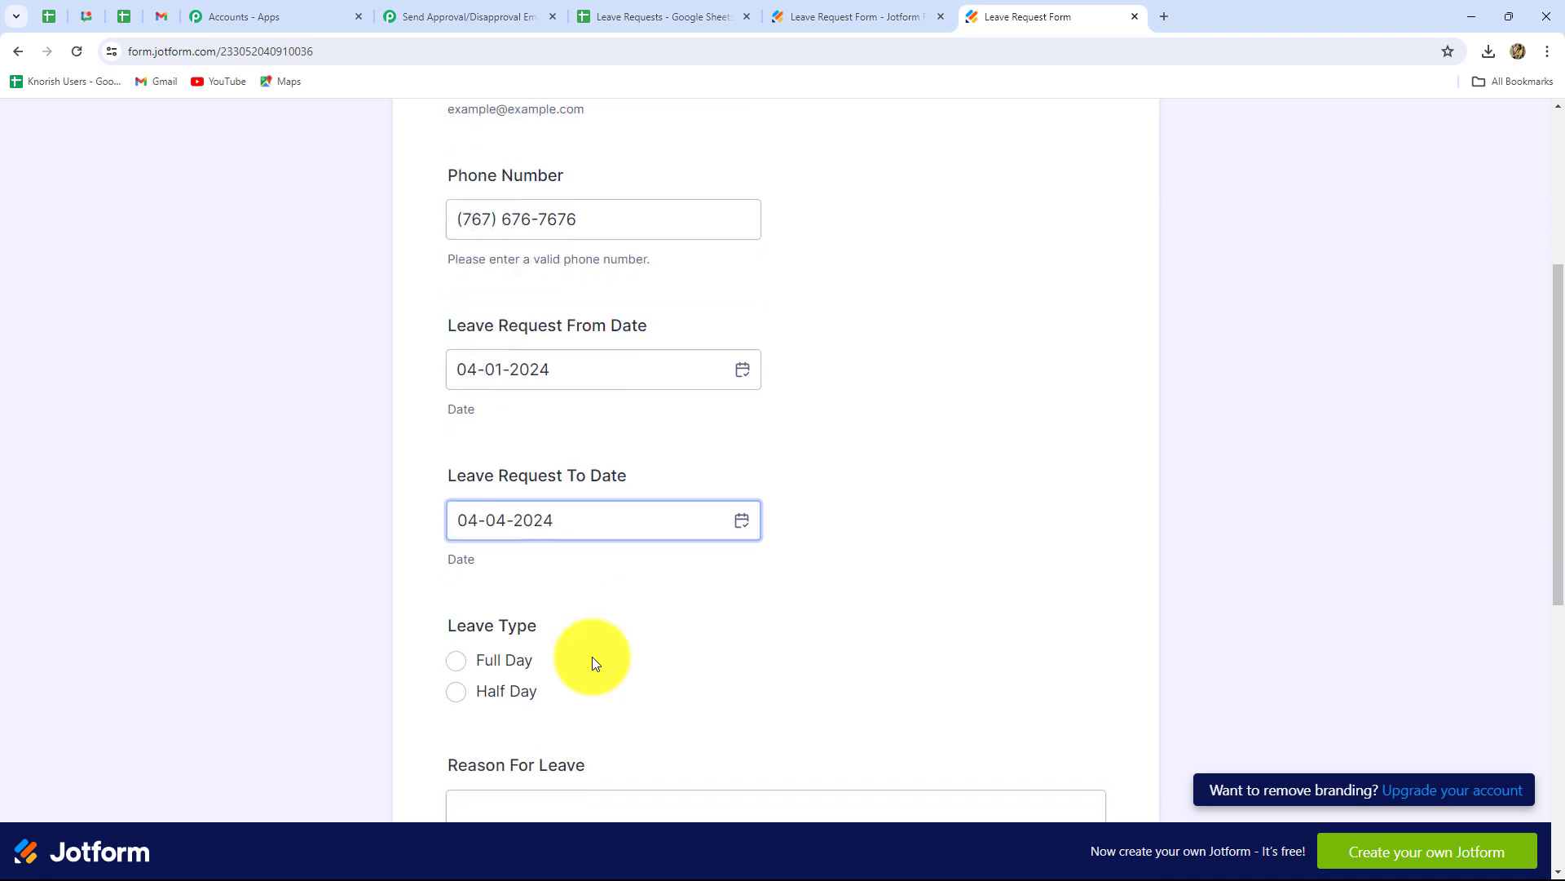
- Choose Full Day, paste the leg-injury reason, select Operations, and submit the form
{"action": "left_click", "coordinate": [426, 286]}
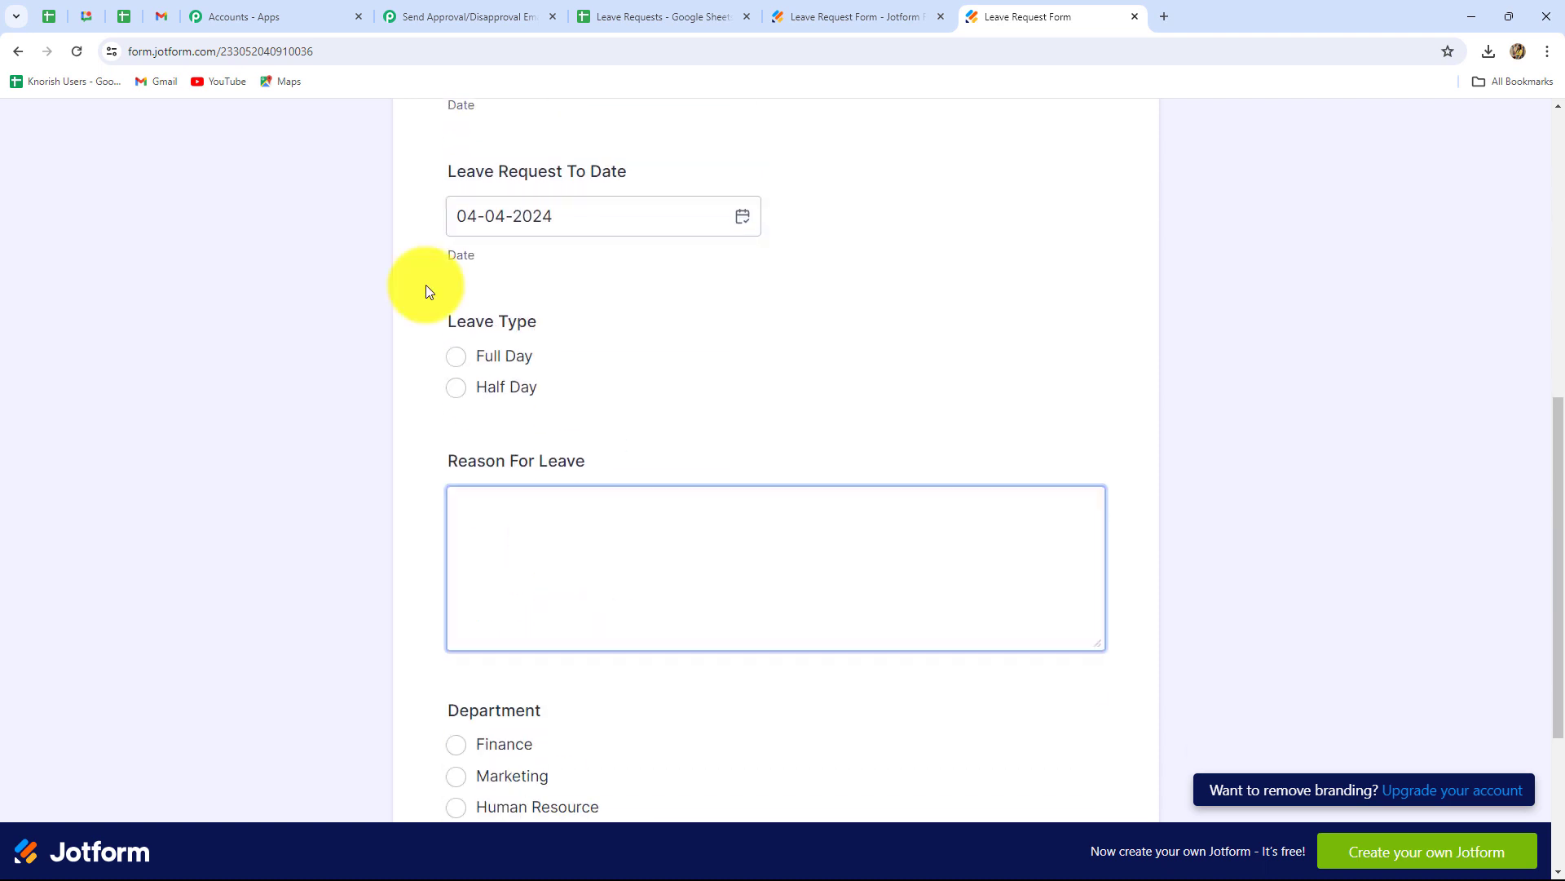
{"action": "left_click", "coordinate": [462, 371]}
{"action": "scroll", "coordinate": [524, 521], "scroll_direction": "down", "scroll_amount": 3}
{"action": "left_click", "coordinate": [500, 252]}
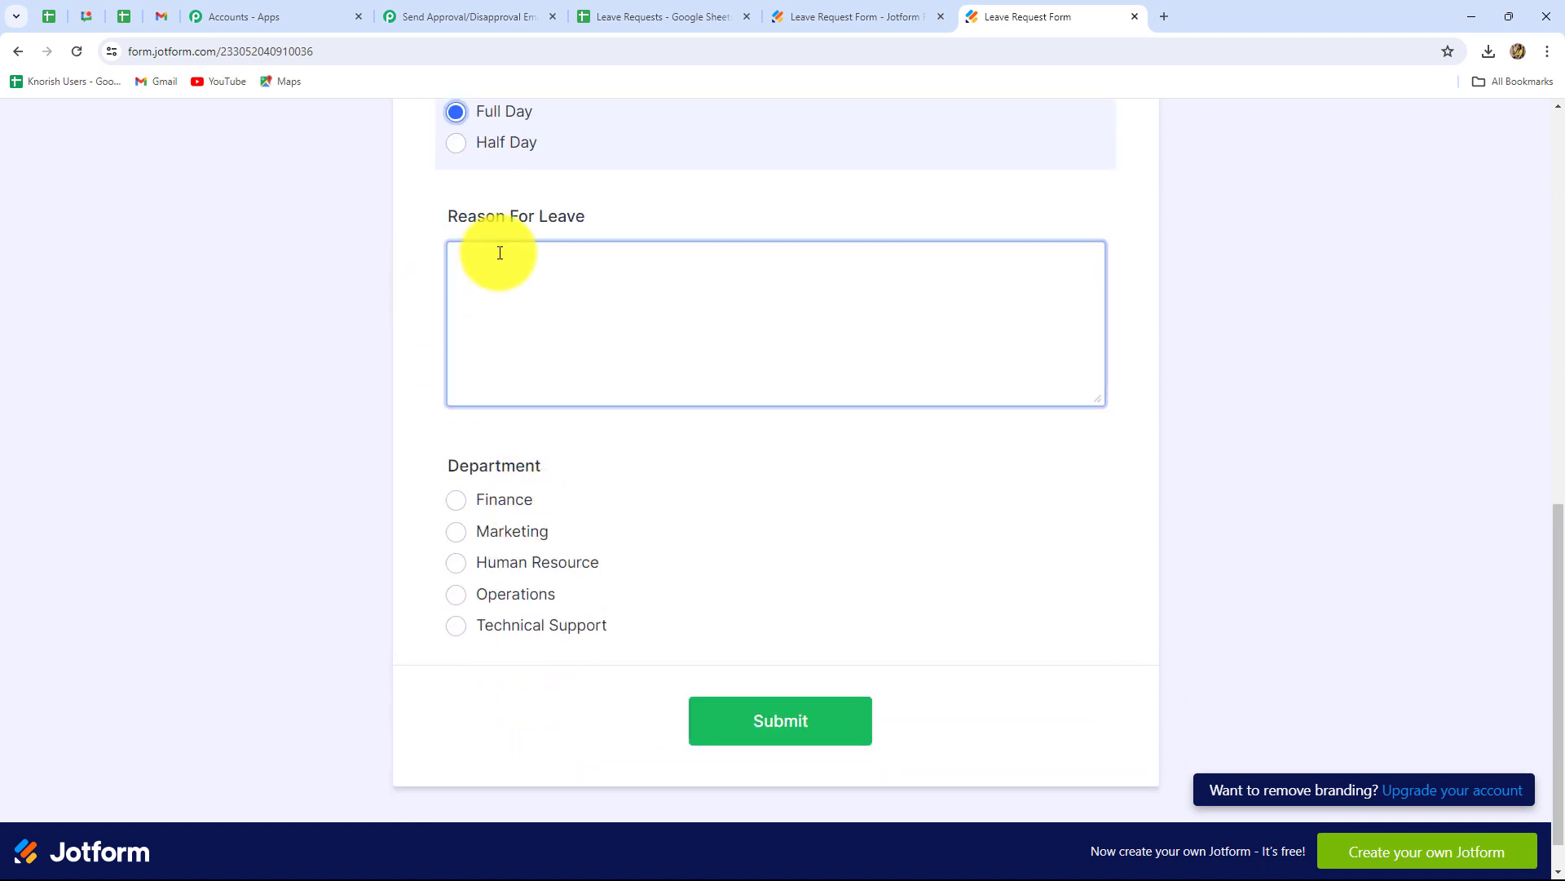
{"action": "type", "text": "Need the leave for treatment of my leg injury."}
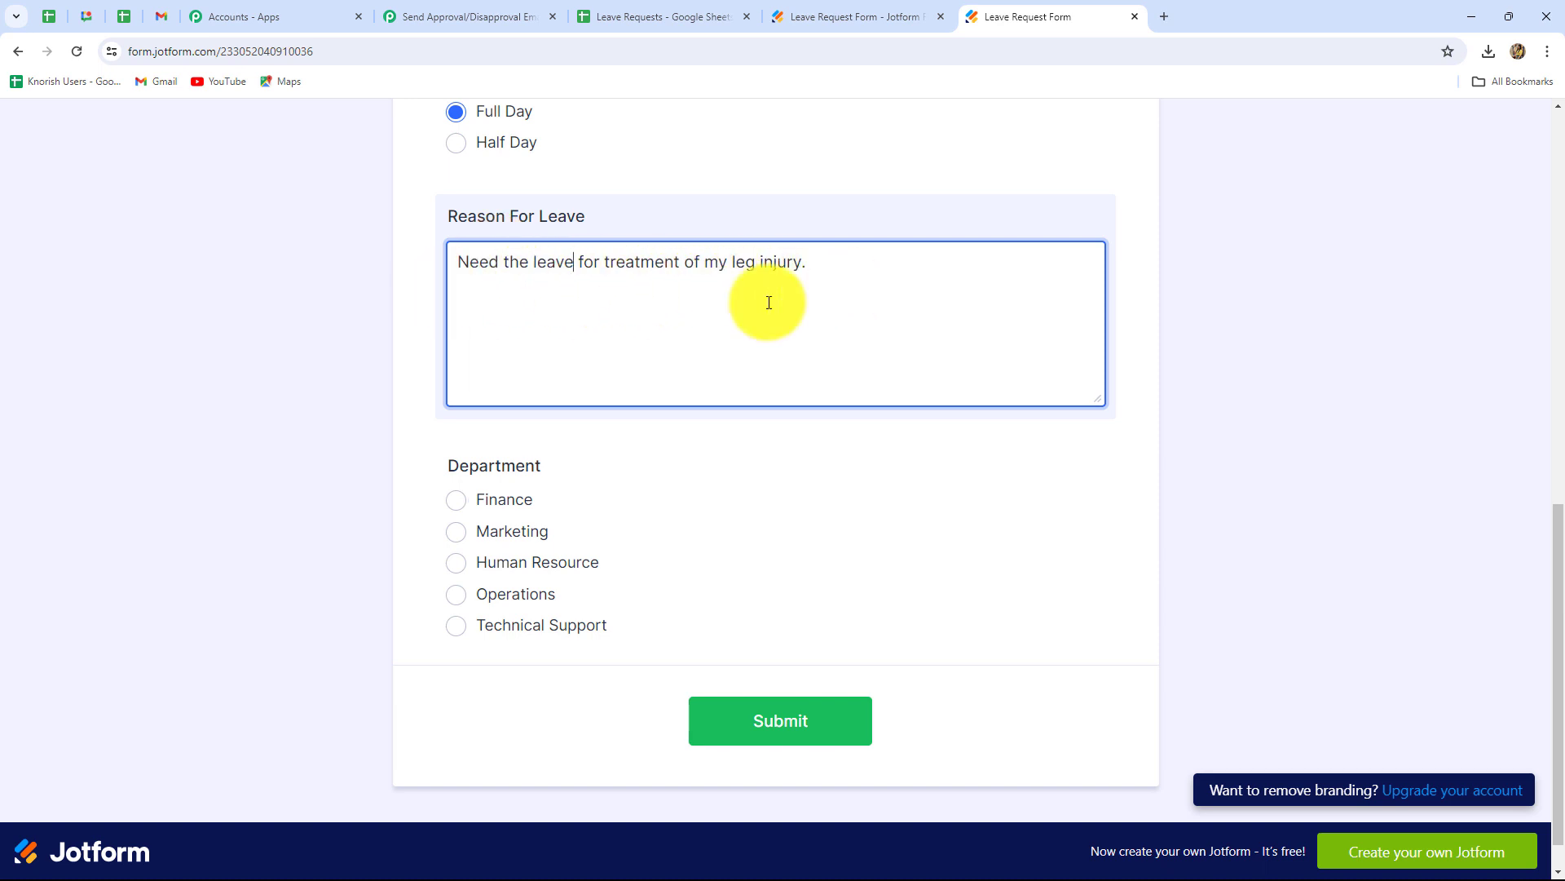
{"action": "left_click", "coordinate": [356, 401]}
{"action": "scroll", "coordinate": [470, 435], "scroll_direction": "down", "scroll_amount": 1}
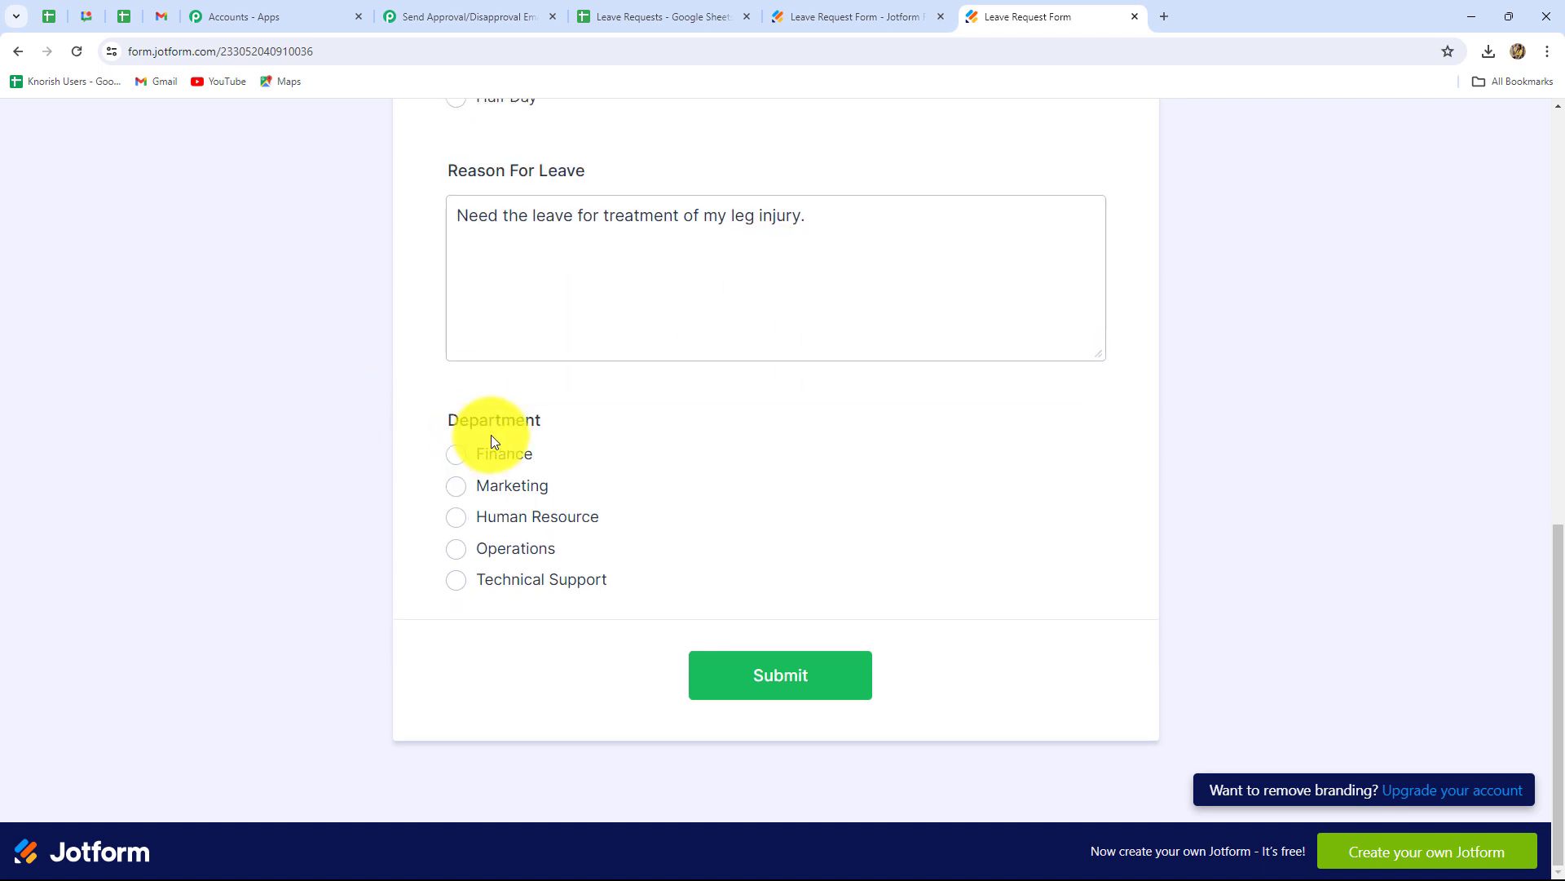
{"action": "left_click", "coordinate": [456, 548]}
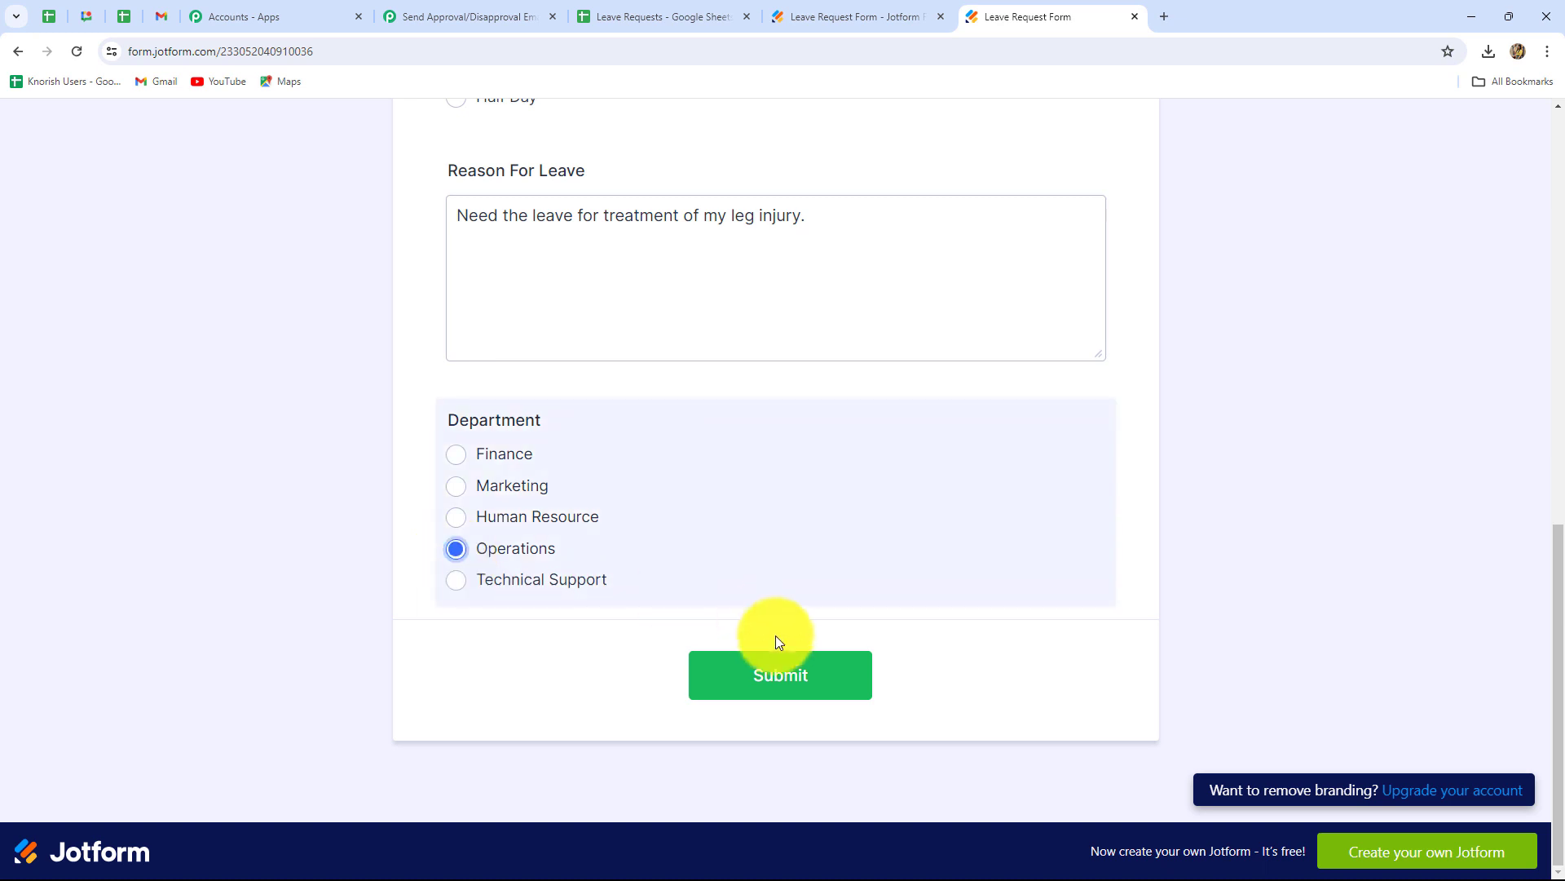
{"action": "left_click", "coordinate": [762, 686]}
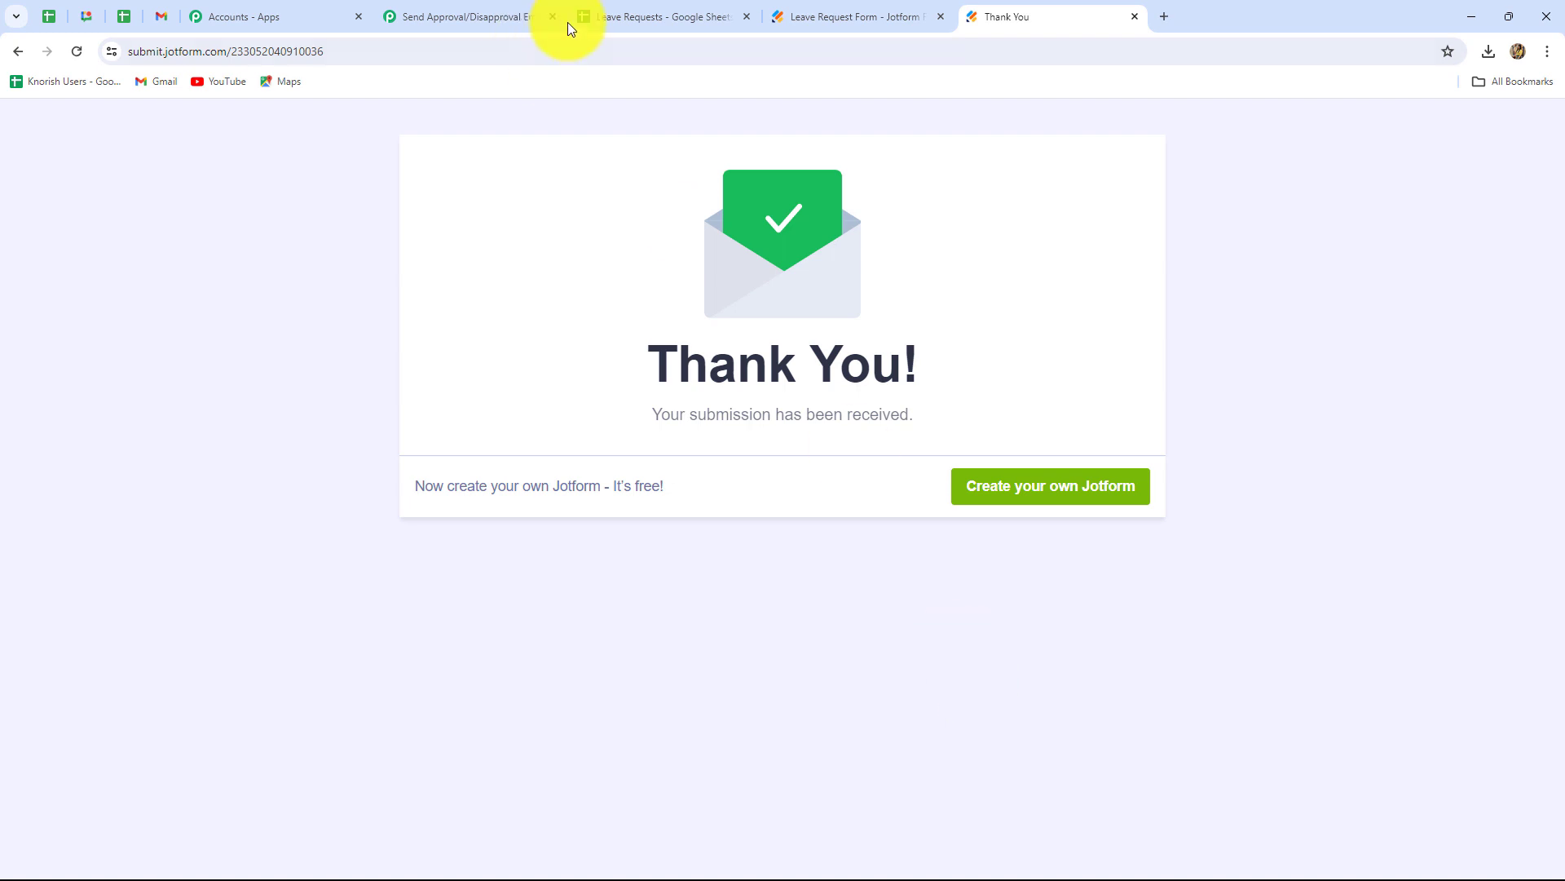
{"action": "left_click", "coordinate": [605, 19]}
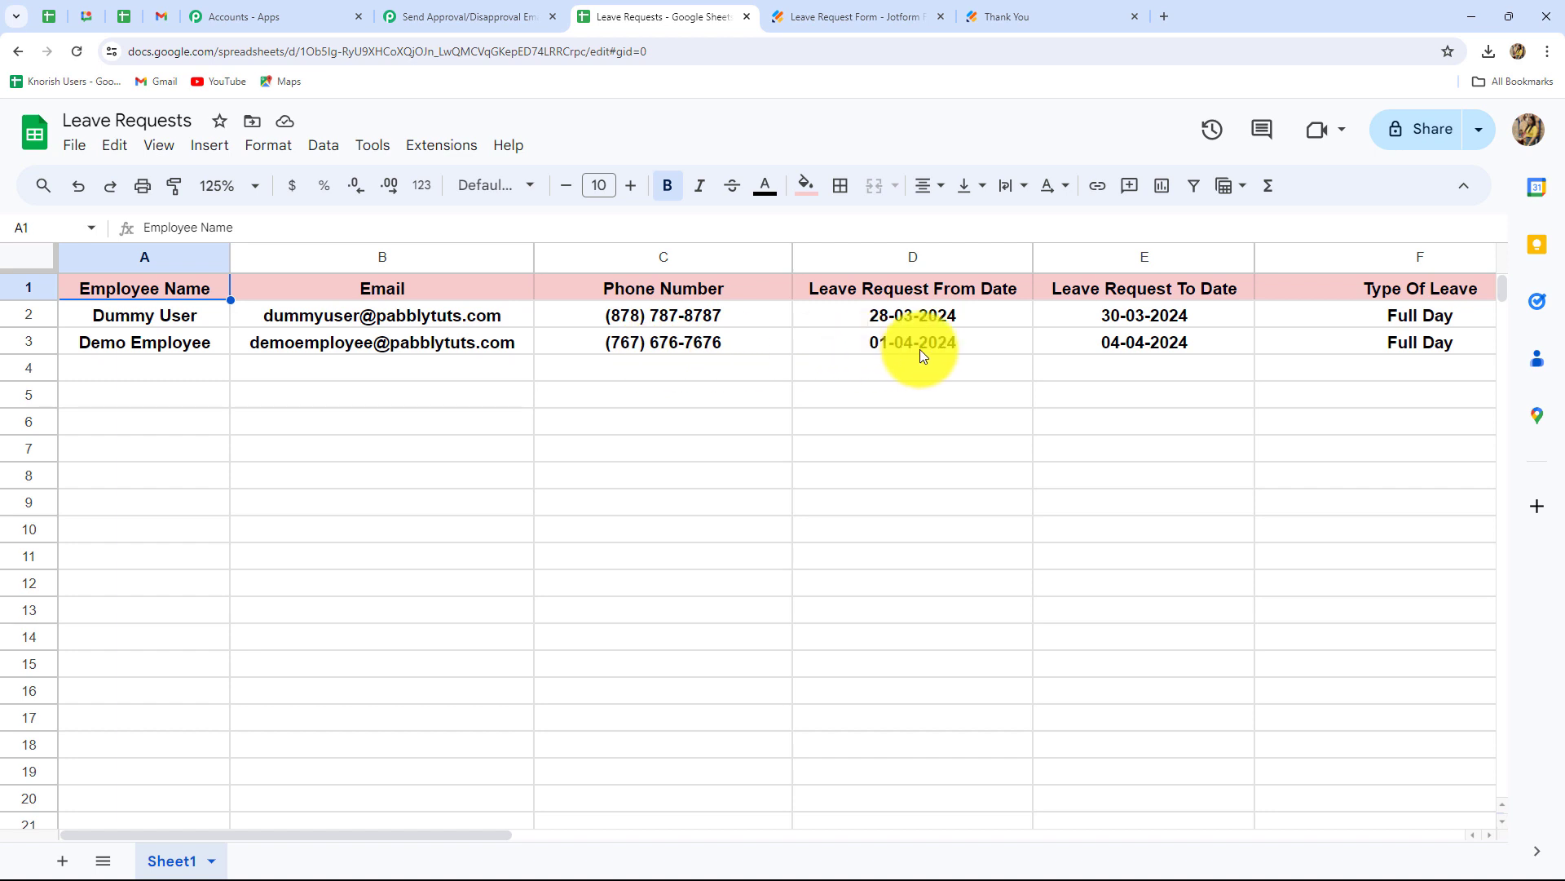
- Scroll right in Leave Requests and auto-fit column G to its reason text
{"action": "left_click_drag", "start_coordinate": [412, 834], "coordinate": [745, 830]}
{"action": "left_click", "coordinate": [620, 421]}
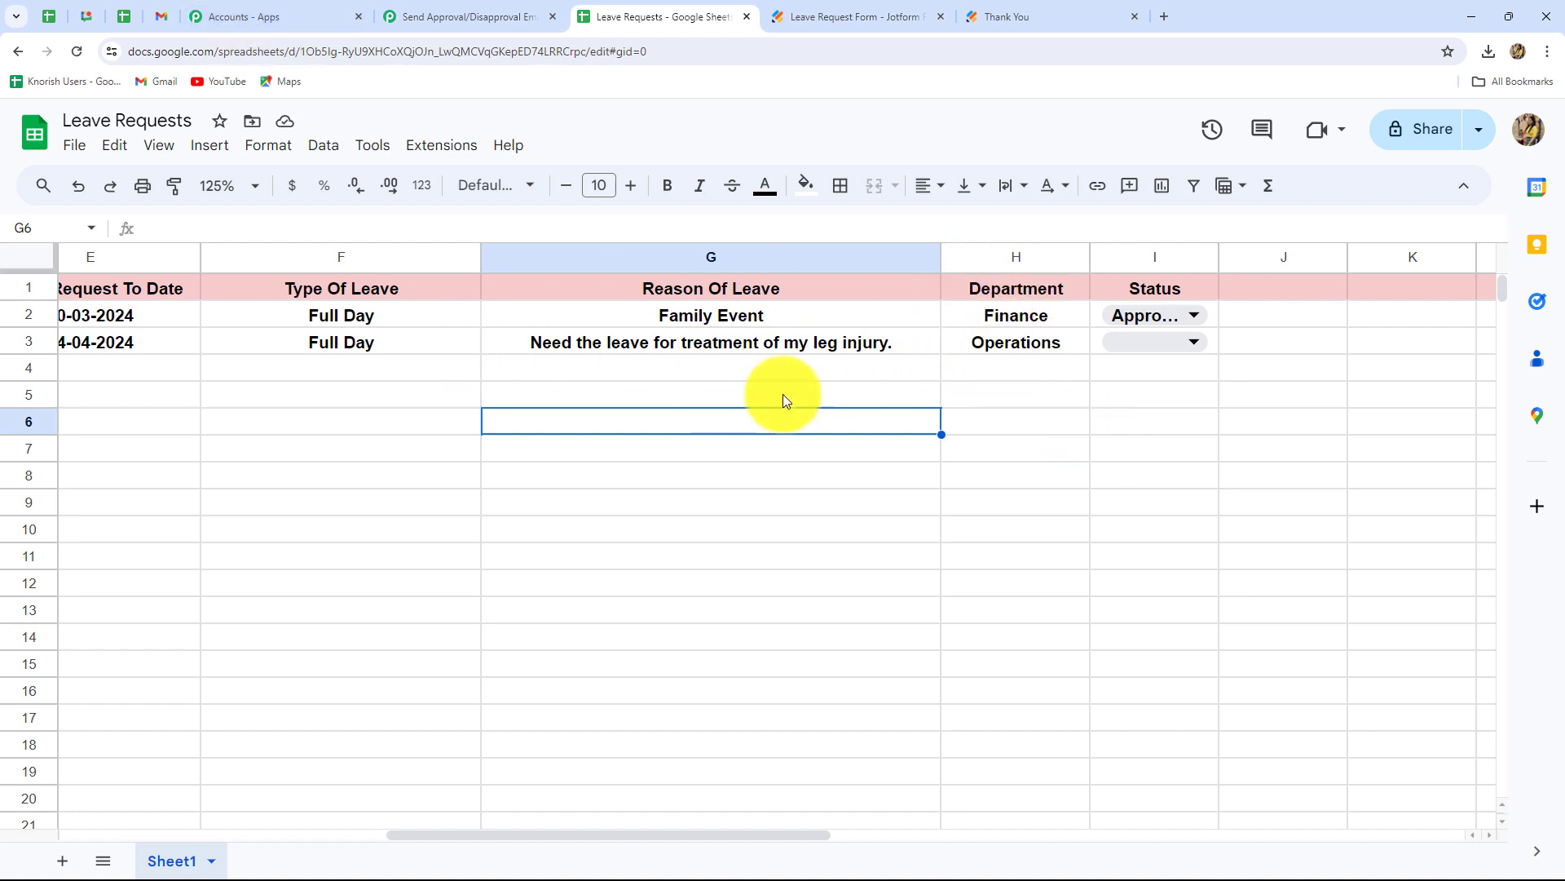
{"action": "left_click", "coordinate": [159, 17]}
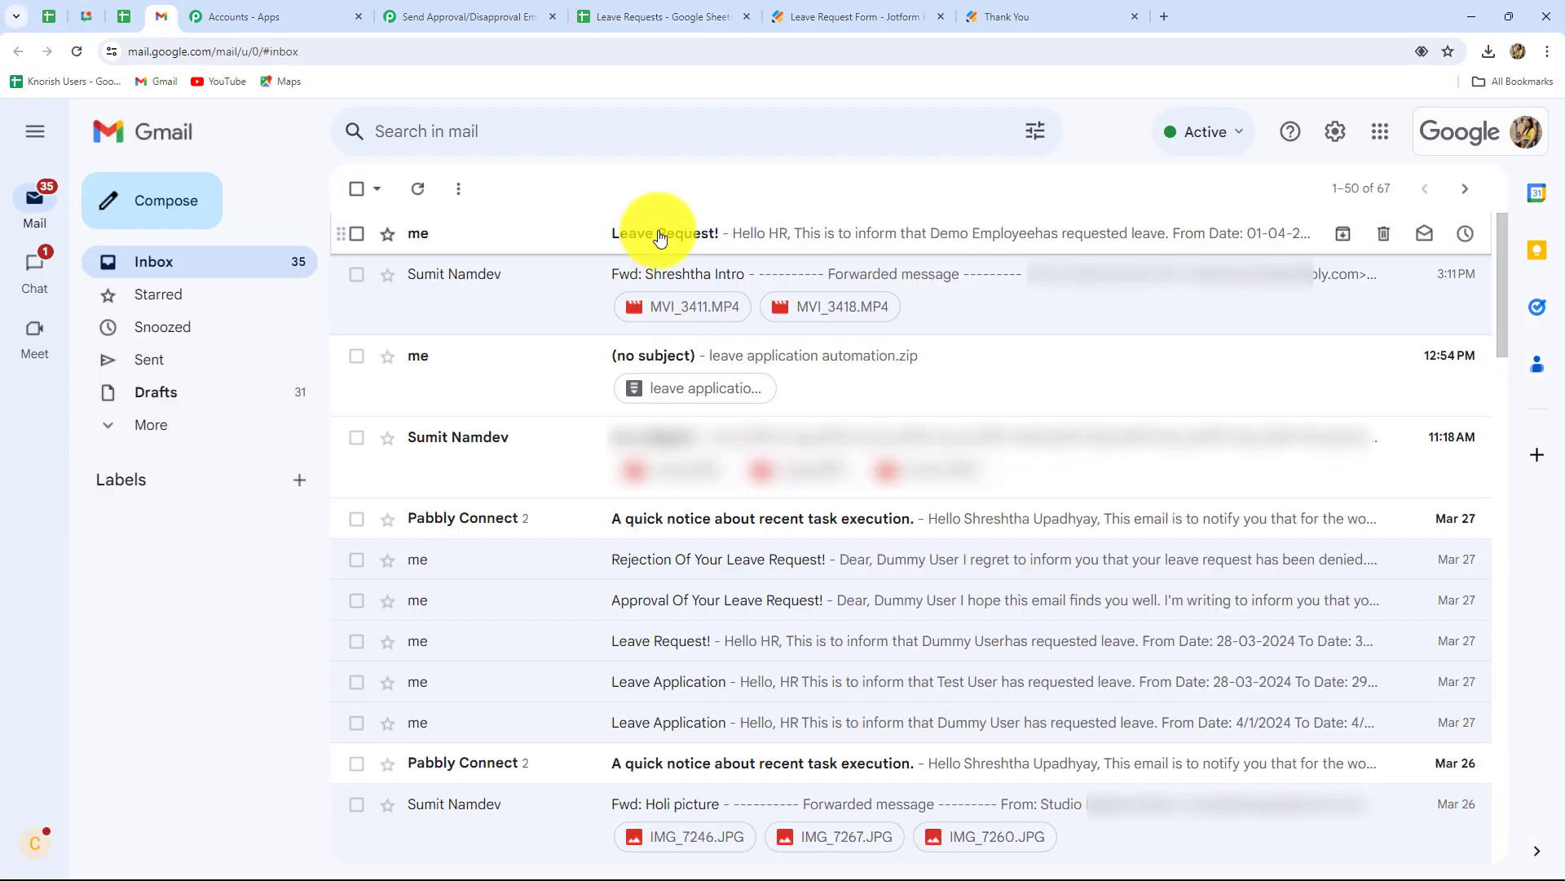
- Read the Leave Request! email, then open row 3's Status choices in the sheet
{"action": "left_click", "coordinate": [881, 235]}
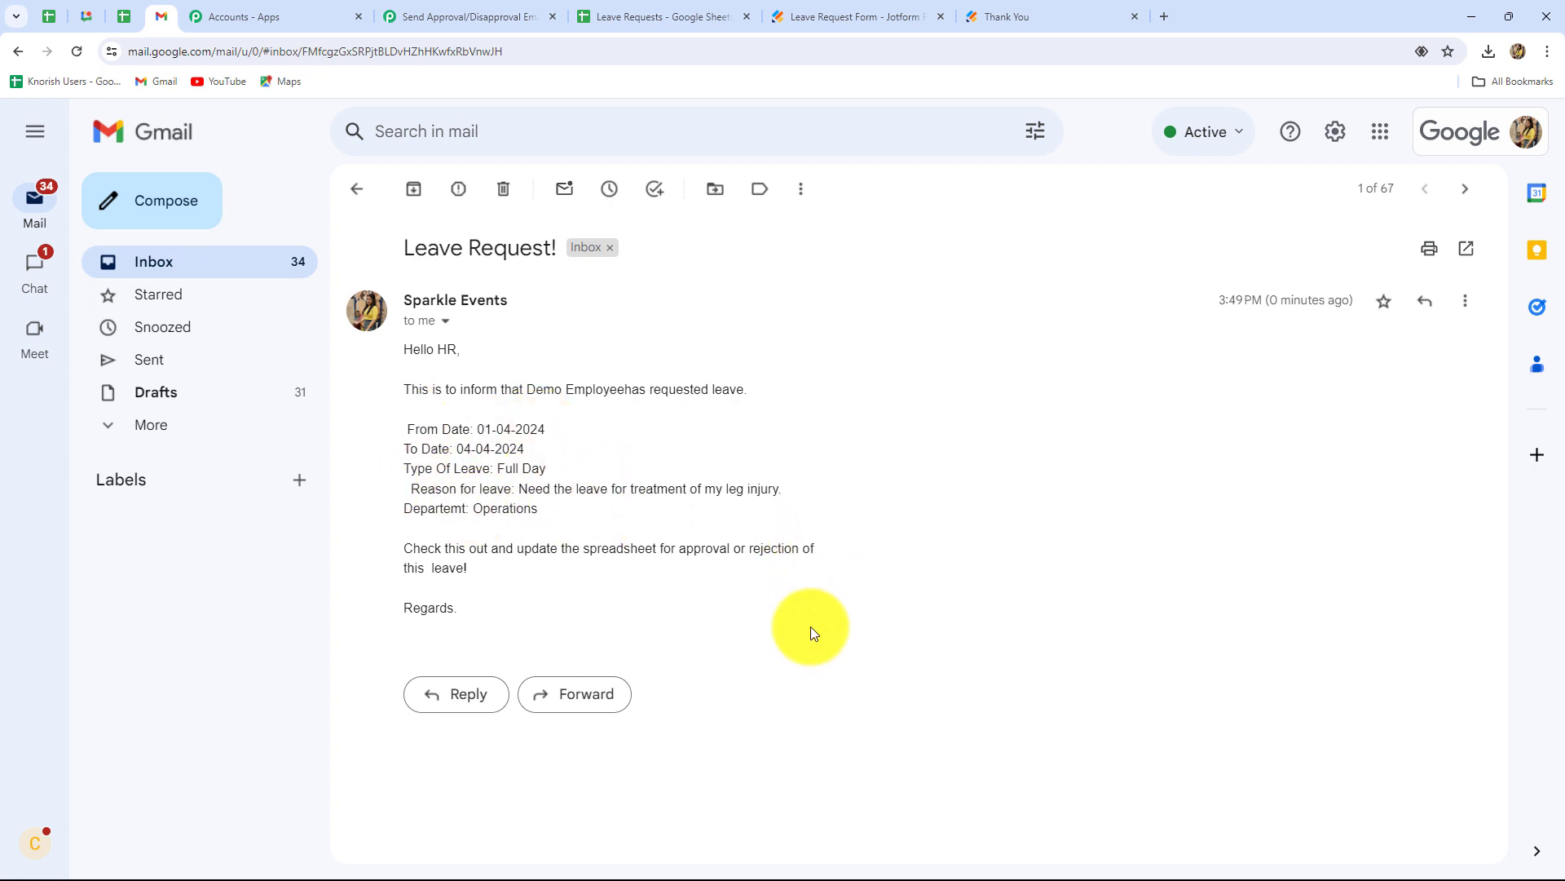
{"action": "left_click", "coordinate": [640, 16]}
{"action": "left_click", "coordinate": [1173, 346]}
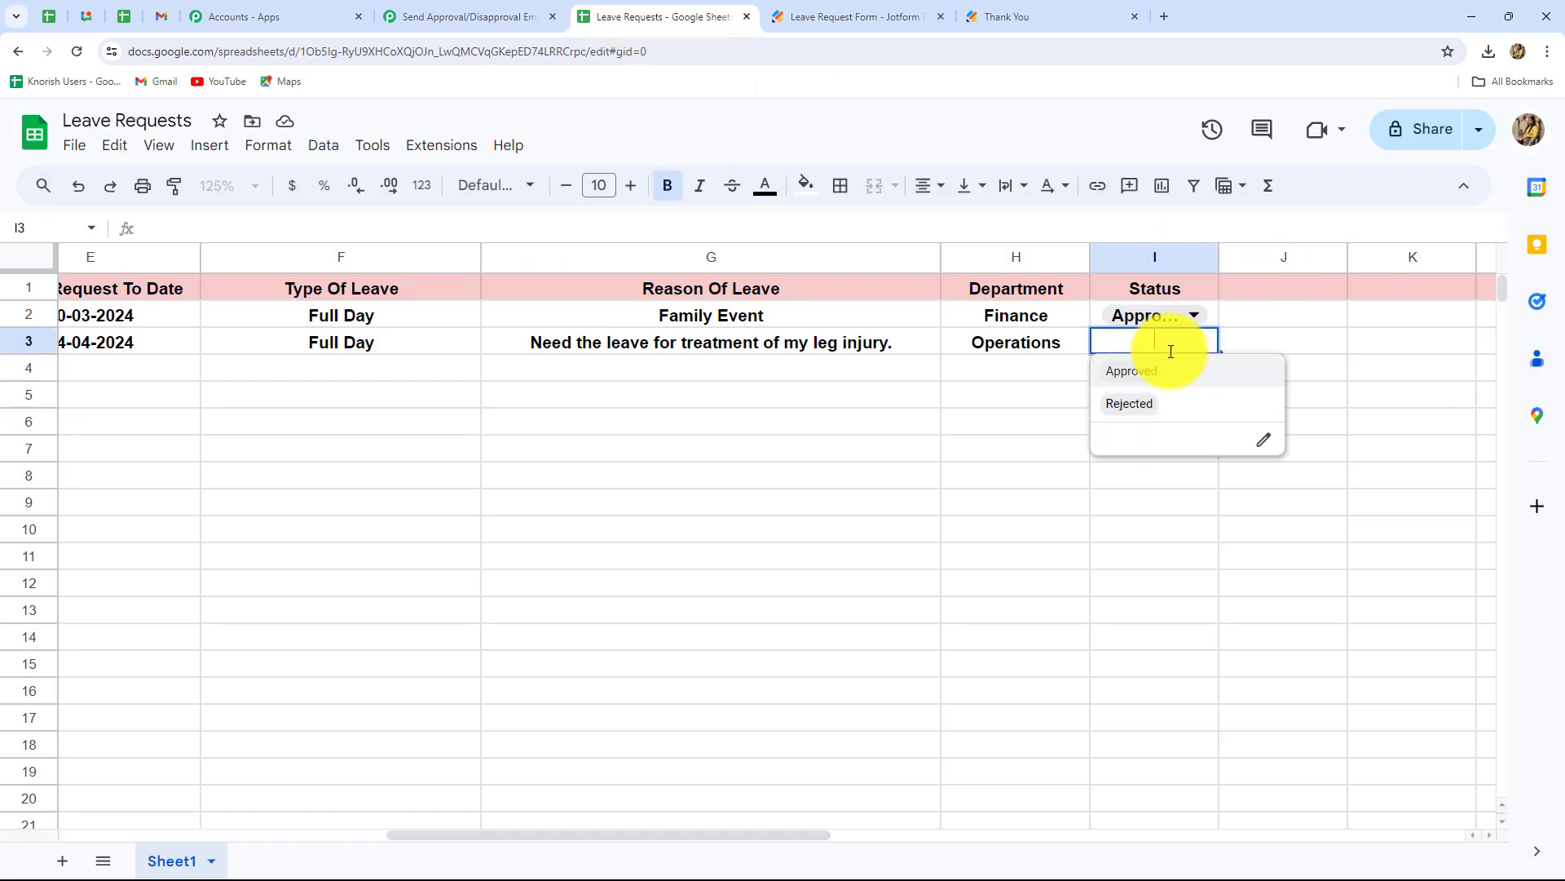
- Set the status in cell I3 of the new leave request to Rejected
{"action": "left_click", "coordinate": [1136, 408]}
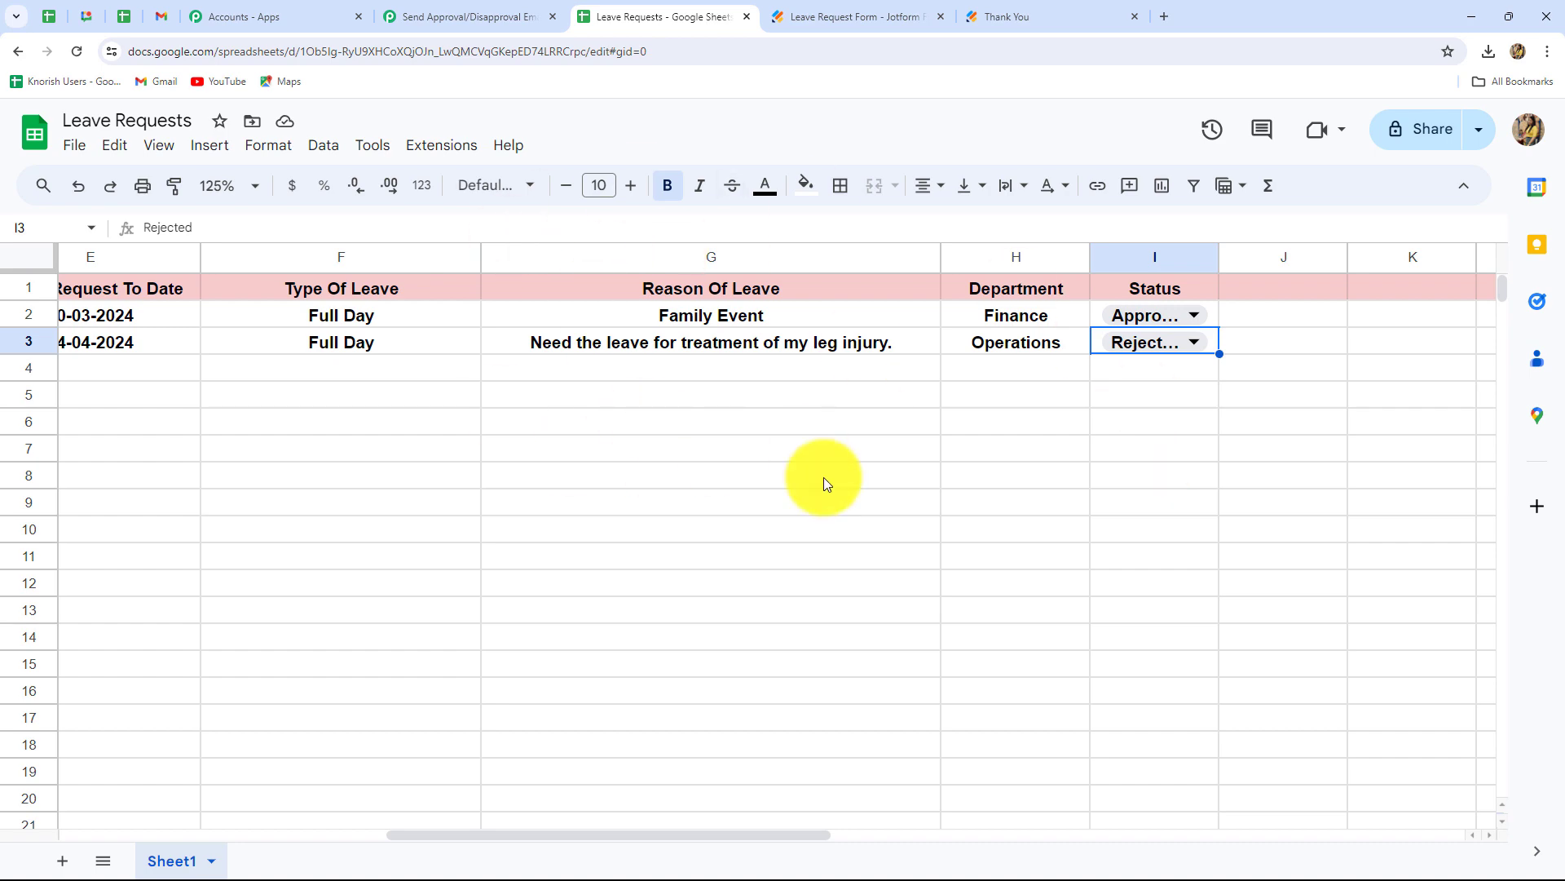
{"action": "left_click", "coordinate": [161, 17]}
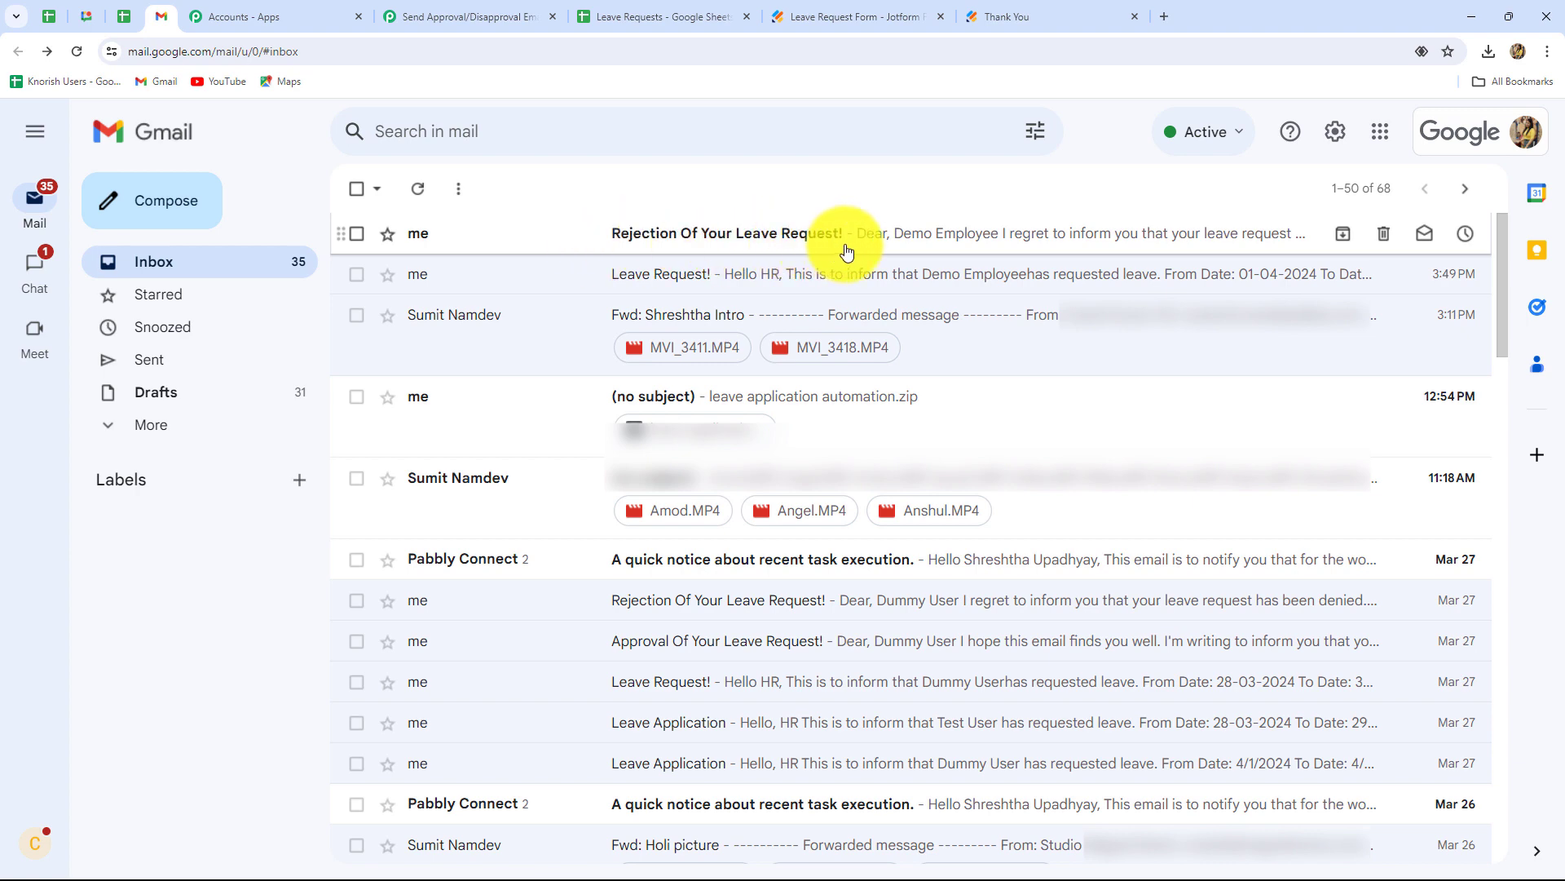
- Read the 'Rejection Of Your Leave Request!' email, confirming the leave dates 01-04-2024 to 04-04-2024
{"action": "left_click", "coordinate": [763, 249]}
{"action": "left_click_drag", "start_coordinate": [443, 354], "coordinate": [538, 351]}
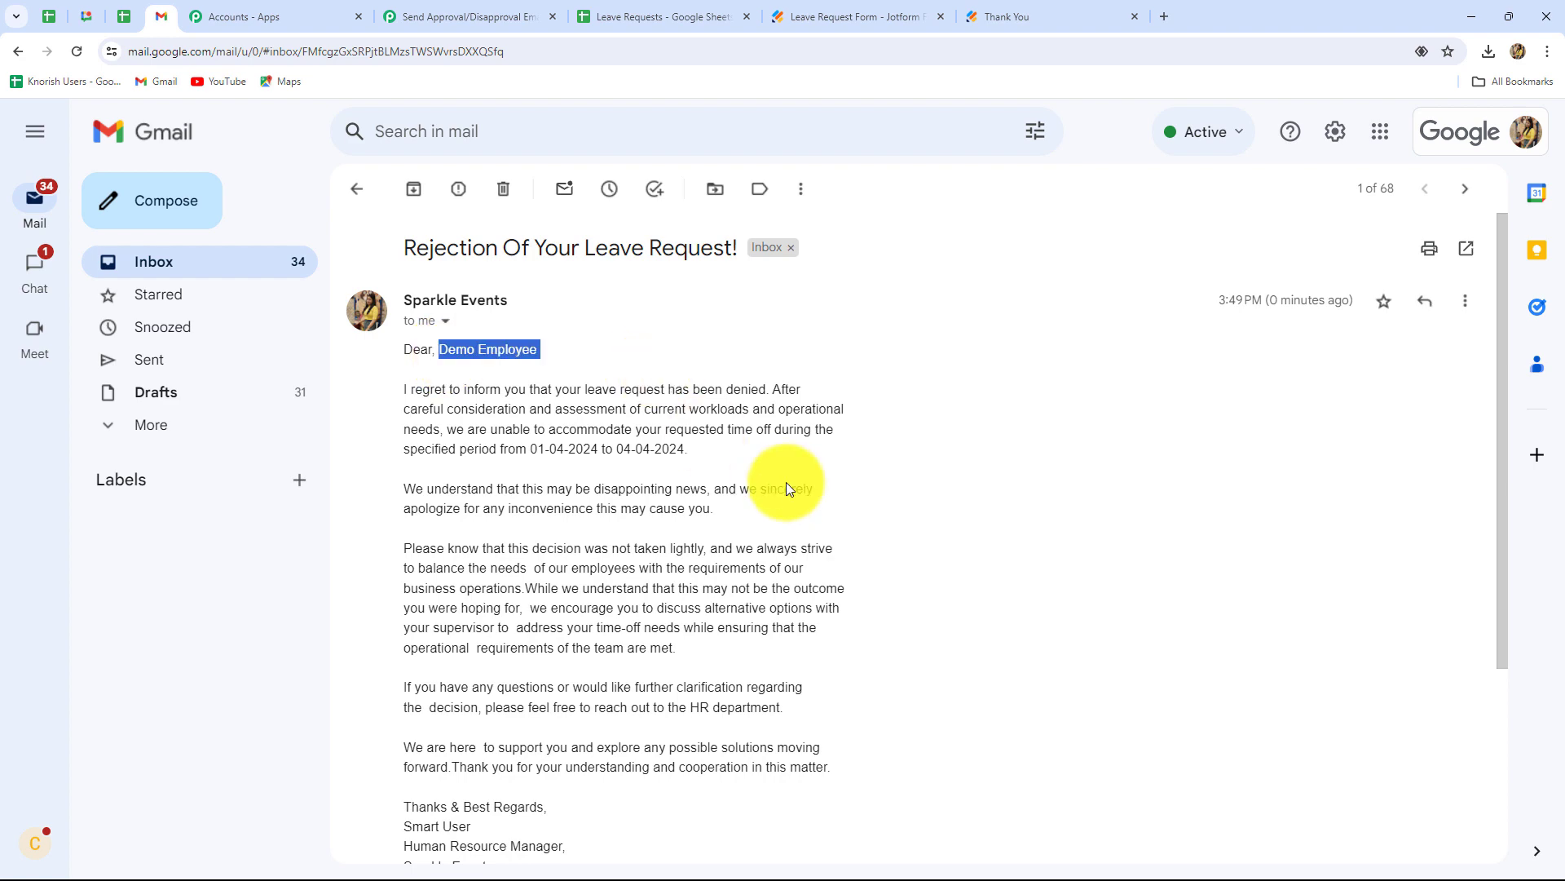
{"action": "left_click_drag", "start_coordinate": [528, 448], "coordinate": [652, 461]}
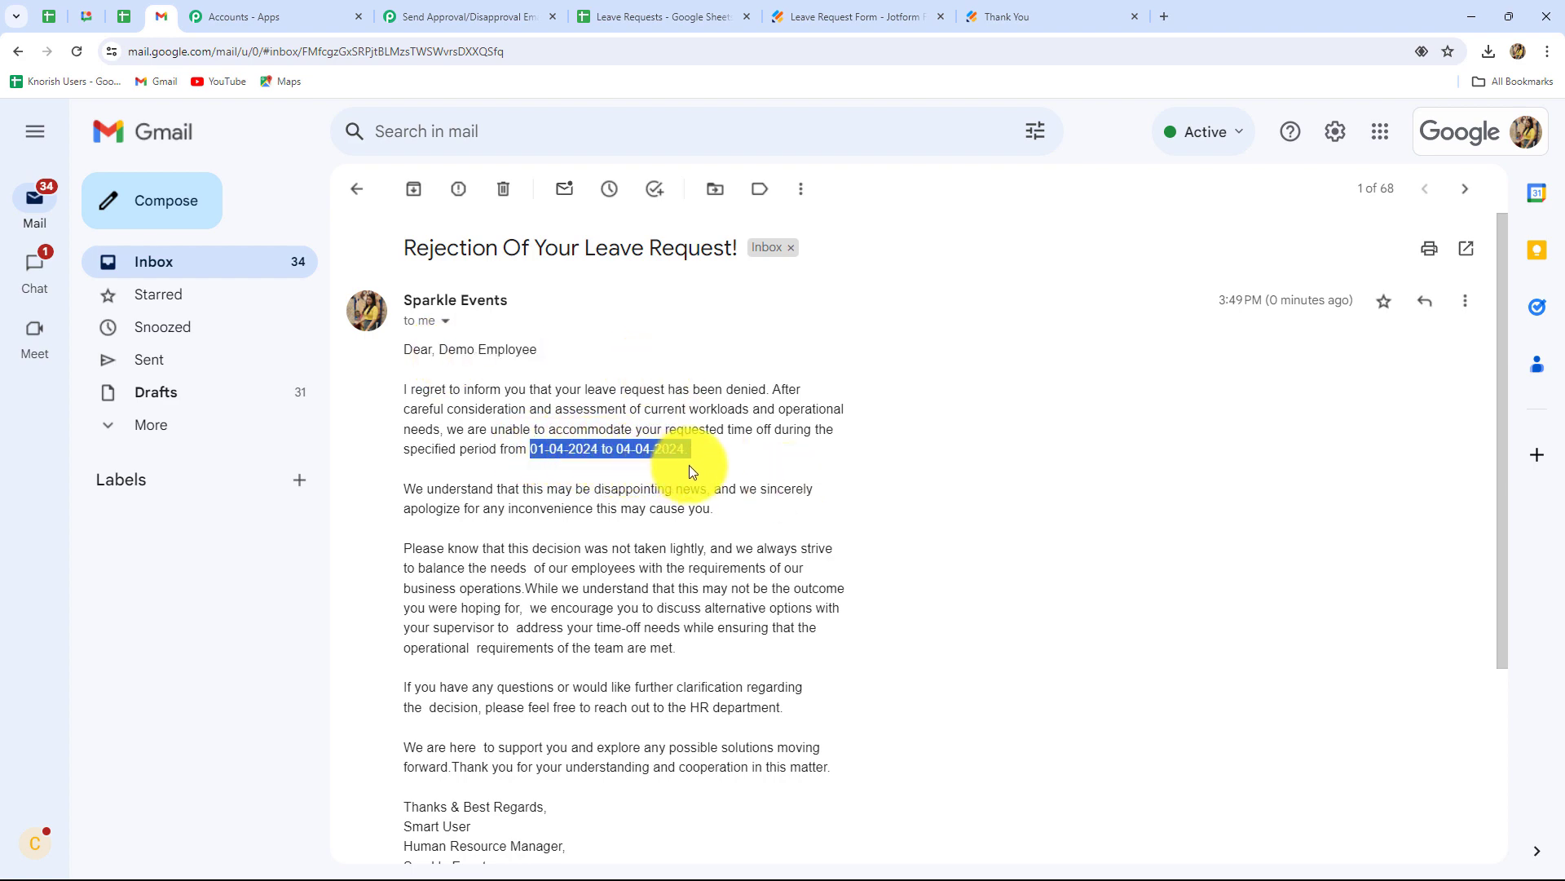
{"action": "scroll", "coordinate": [773, 500], "scroll_direction": "down", "scroll_amount": 2}
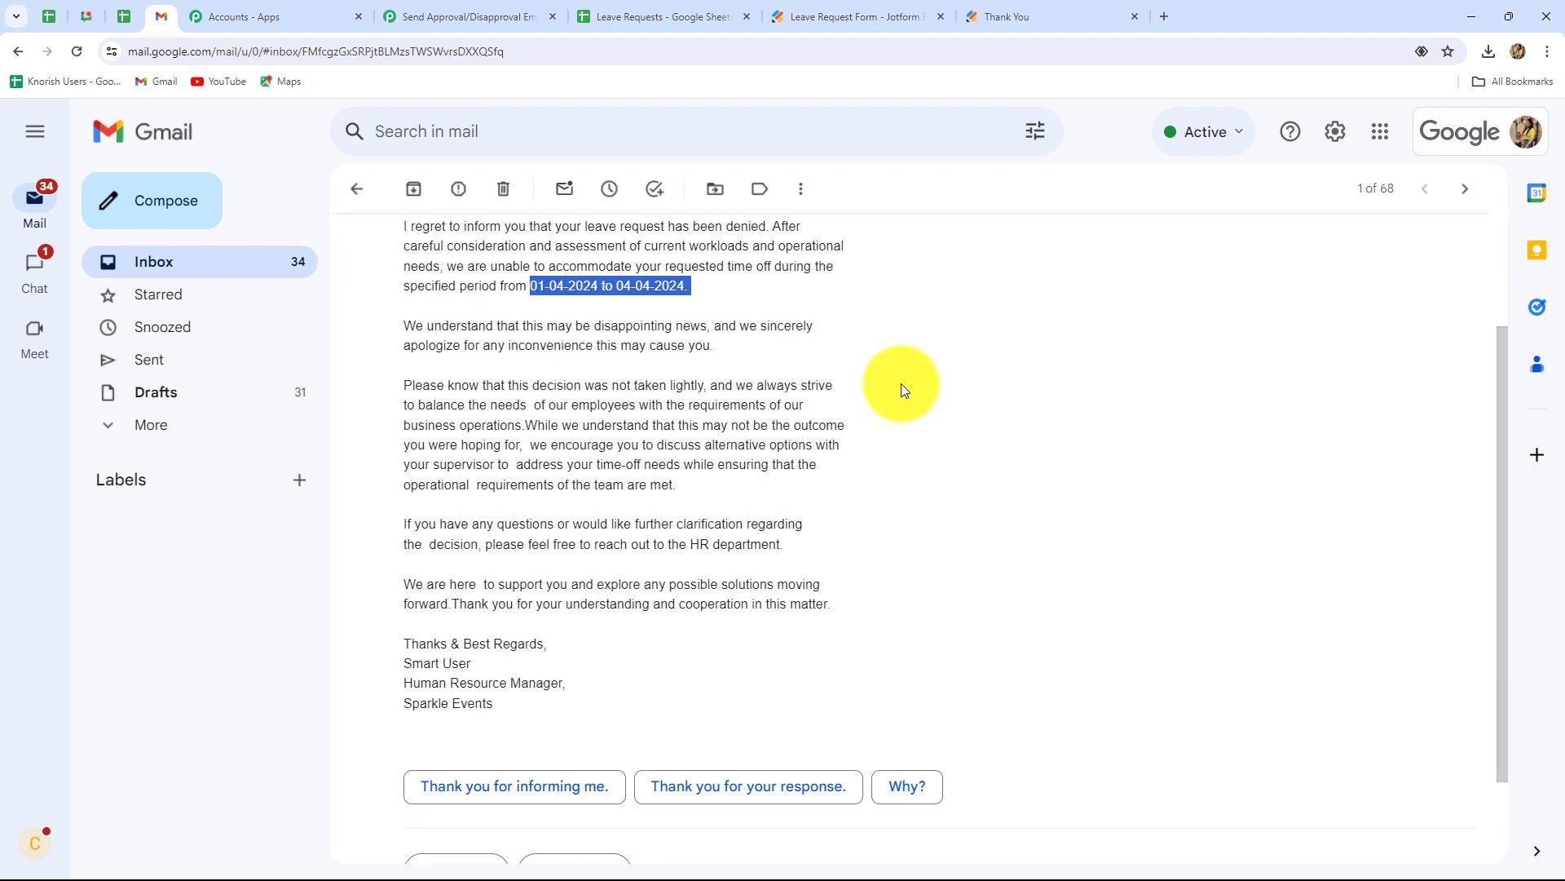
{"action": "left_click", "coordinate": [901, 384]}
{"action": "scroll", "coordinate": [901, 383], "scroll_direction": "up", "scroll_amount": 2}
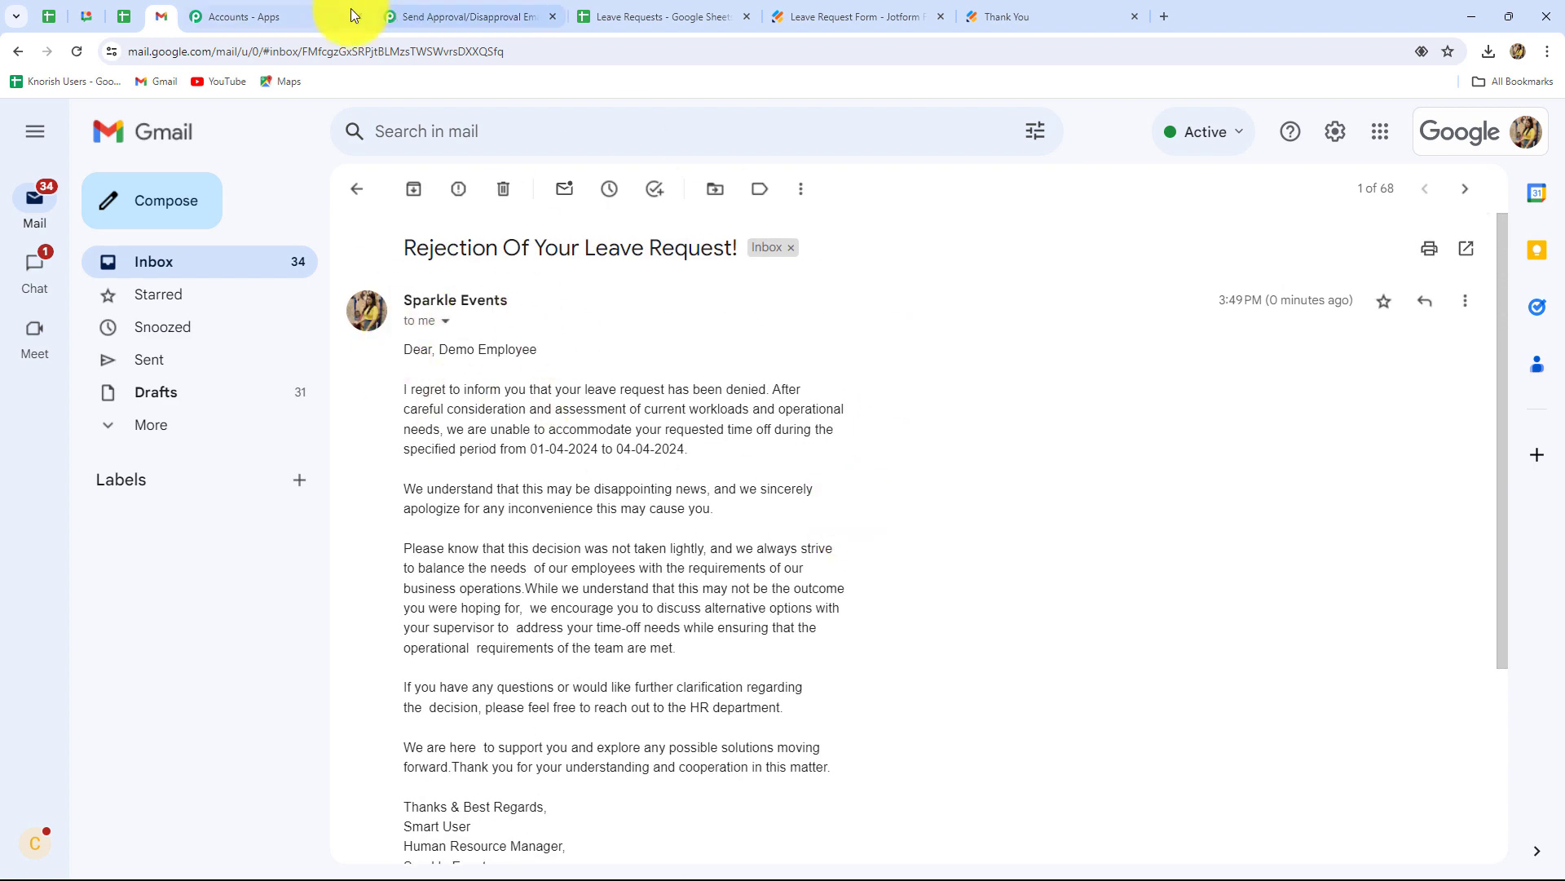
{"action": "left_click", "coordinate": [408, 12]}
{"action": "scroll", "coordinate": [1399, 501], "scroll_direction": "down", "scroll_amount": 4}
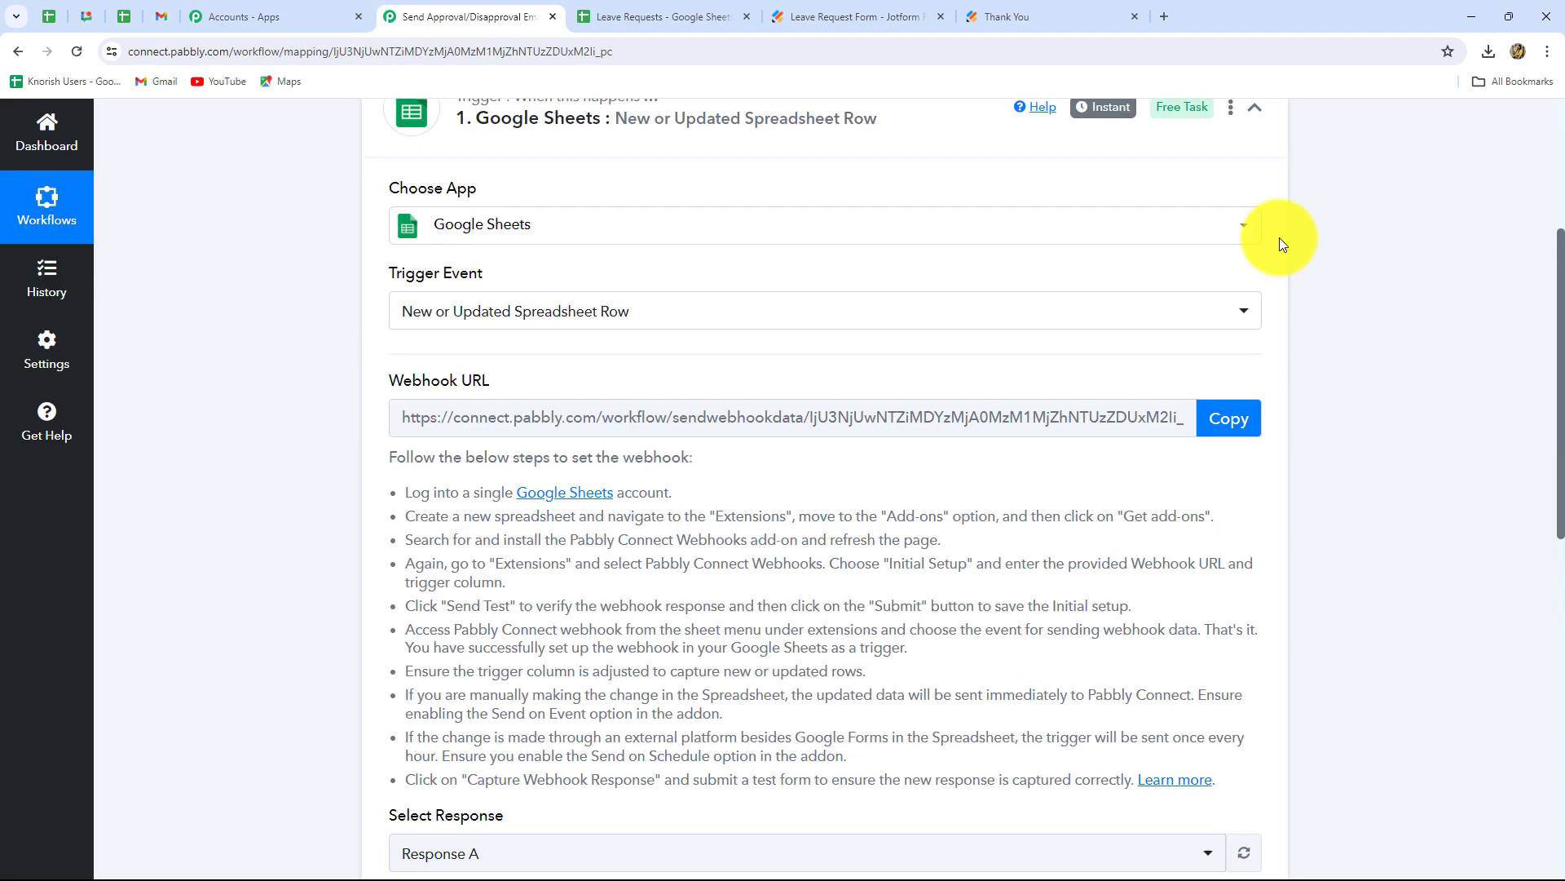
- Collapse the Google Sheets trigger step so both workflow steps show in summary
{"action": "scroll", "coordinate": [1279, 237], "scroll_direction": "up", "scroll_amount": 3}
{"action": "left_click", "coordinate": [1255, 352]}
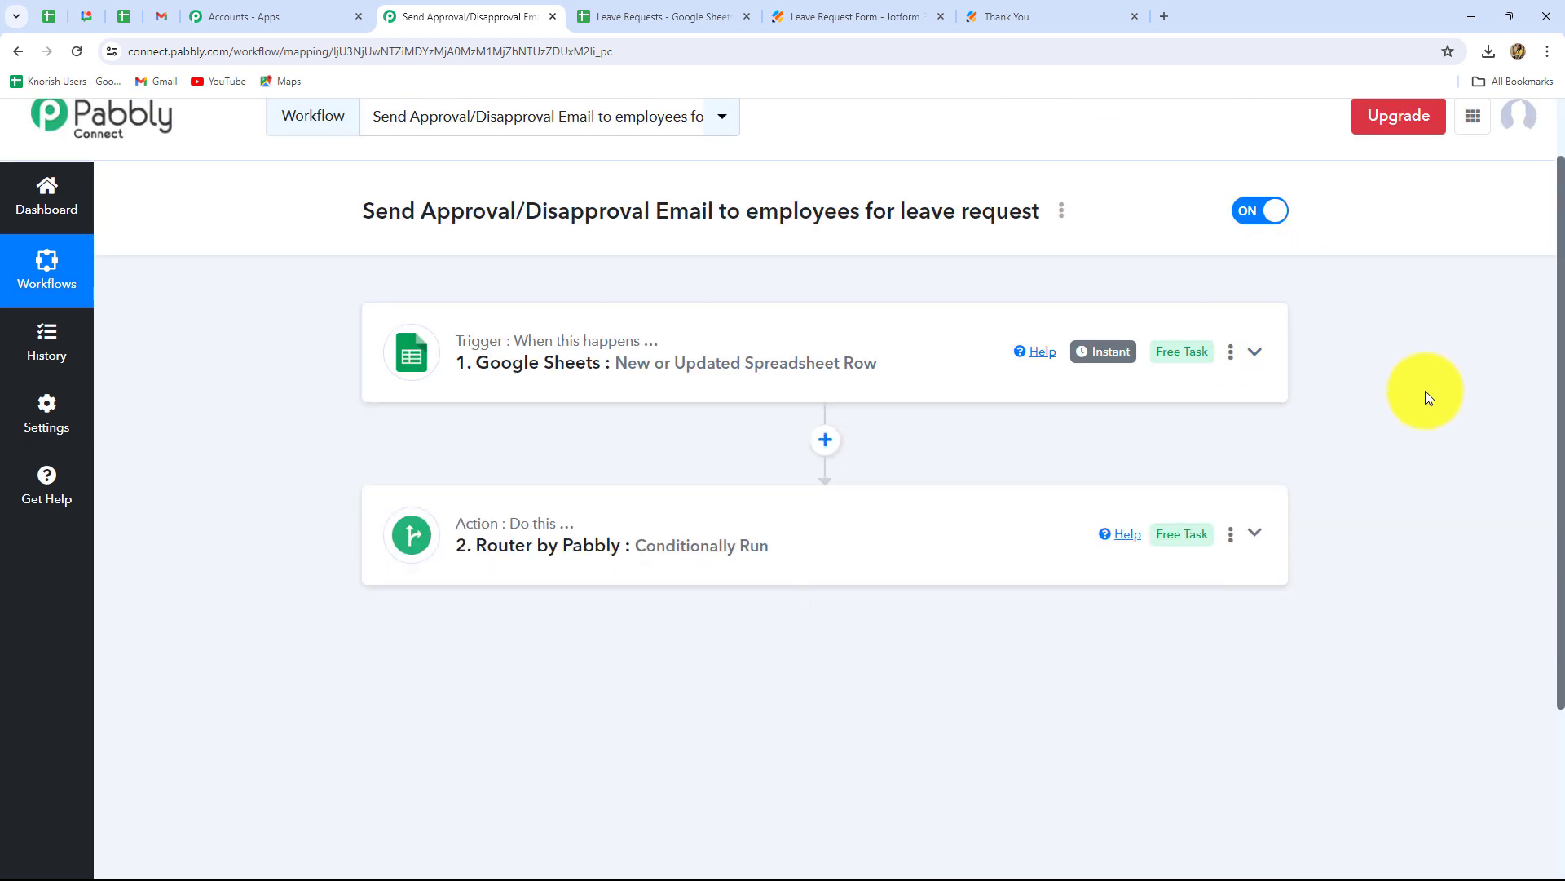
{"action": "scroll", "coordinate": [532, 569], "scroll_direction": "up", "scroll_amount": 1}
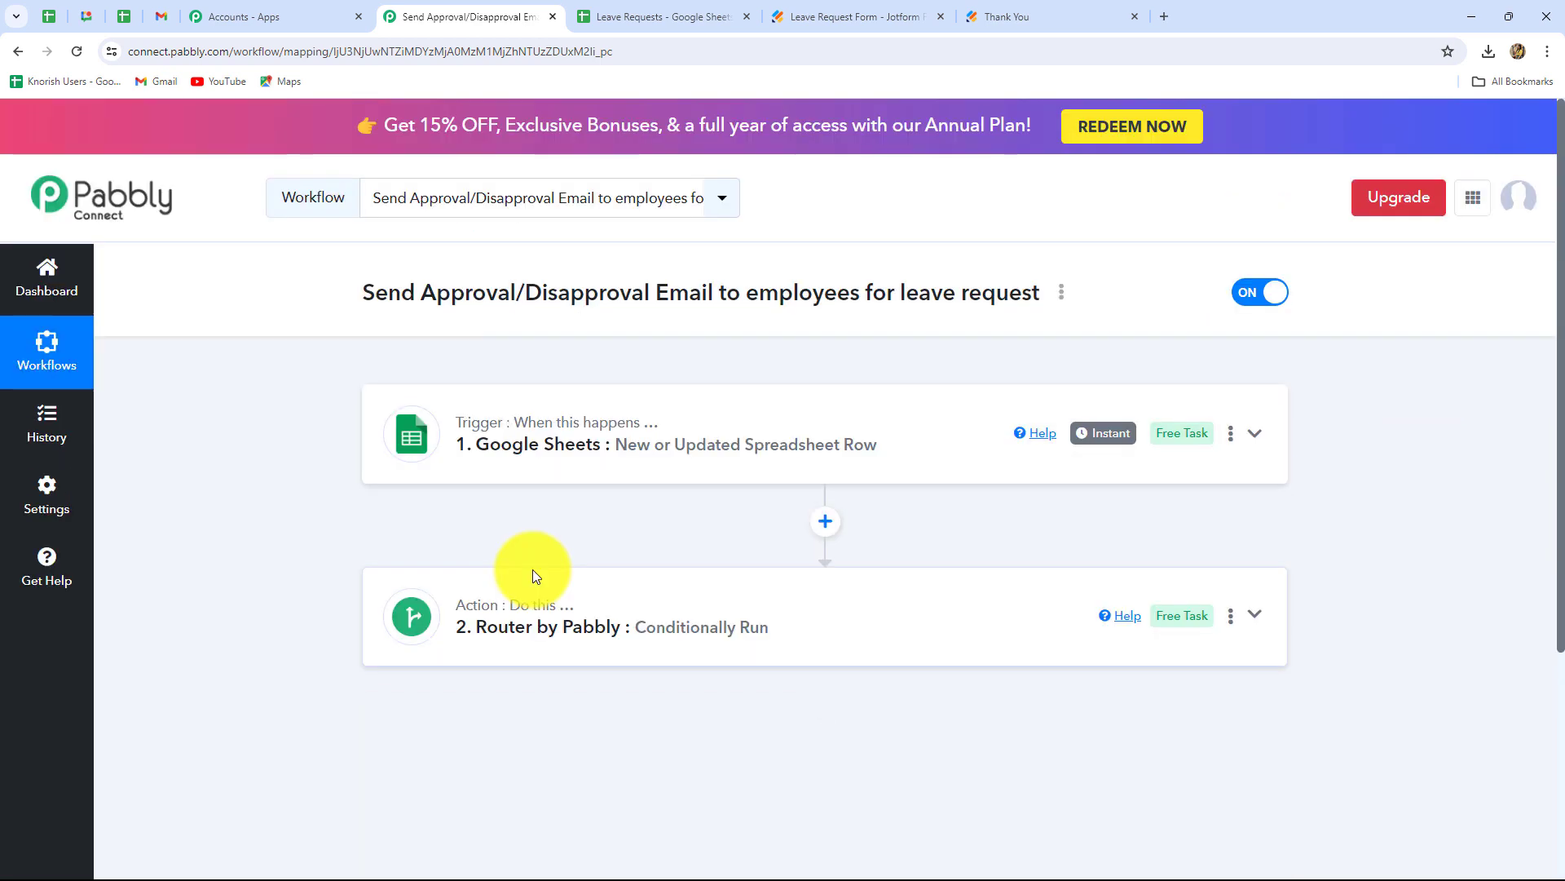
{"action": "left_click", "coordinate": [795, 17]}
{"action": "left_click", "coordinate": [469, 16]}
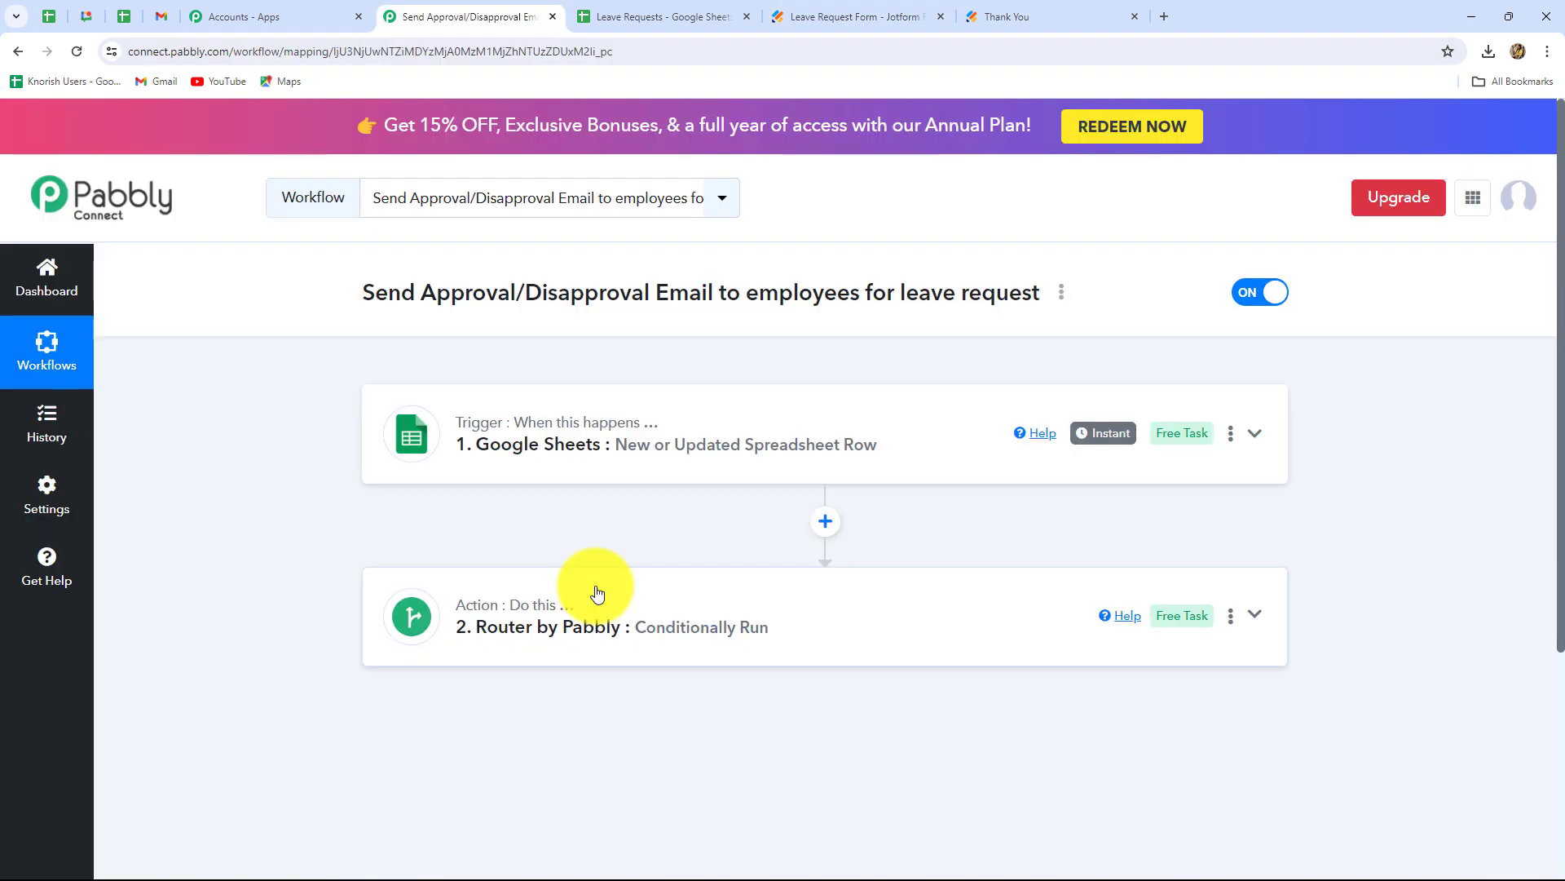